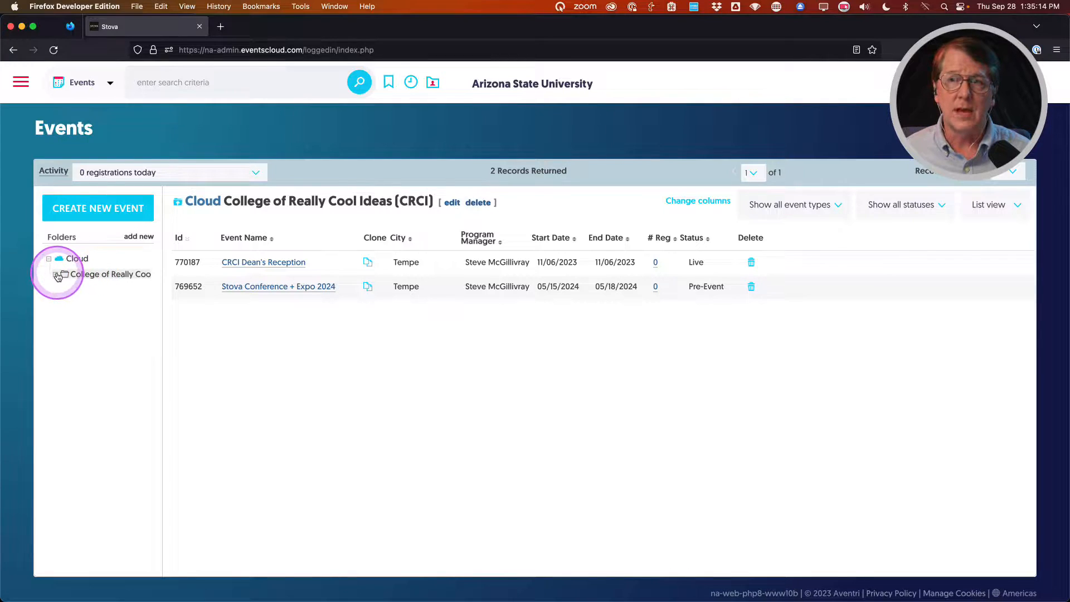
Open Registration Settings for Stova Conference + Expo 2024 in the College of Really Cool Ideas folder.
{"action": "left_click", "coordinate": [56, 275]}
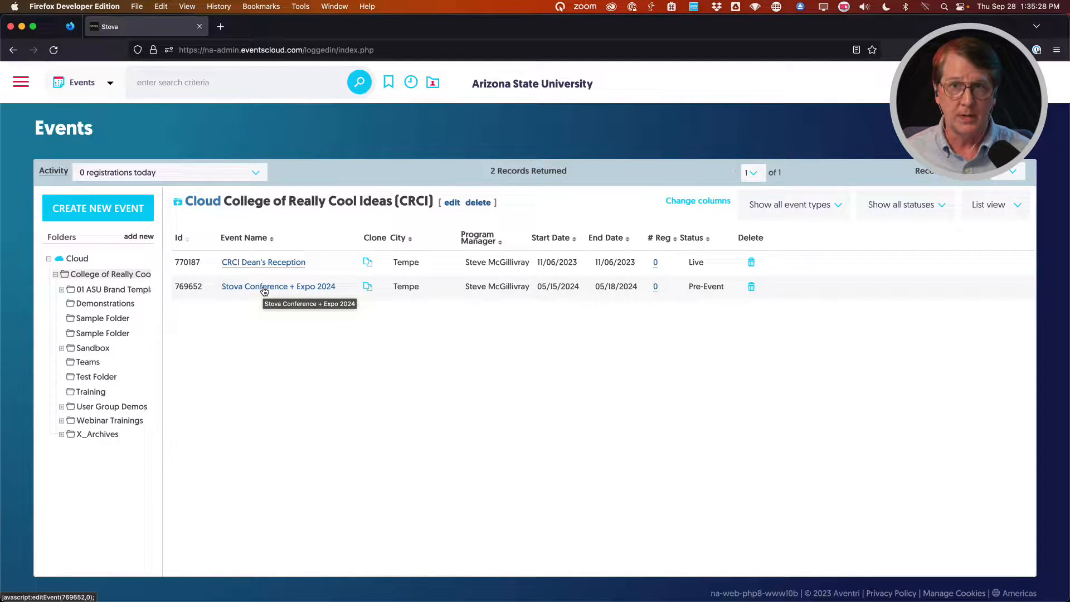
{"action": "left_click", "coordinate": [294, 310]}
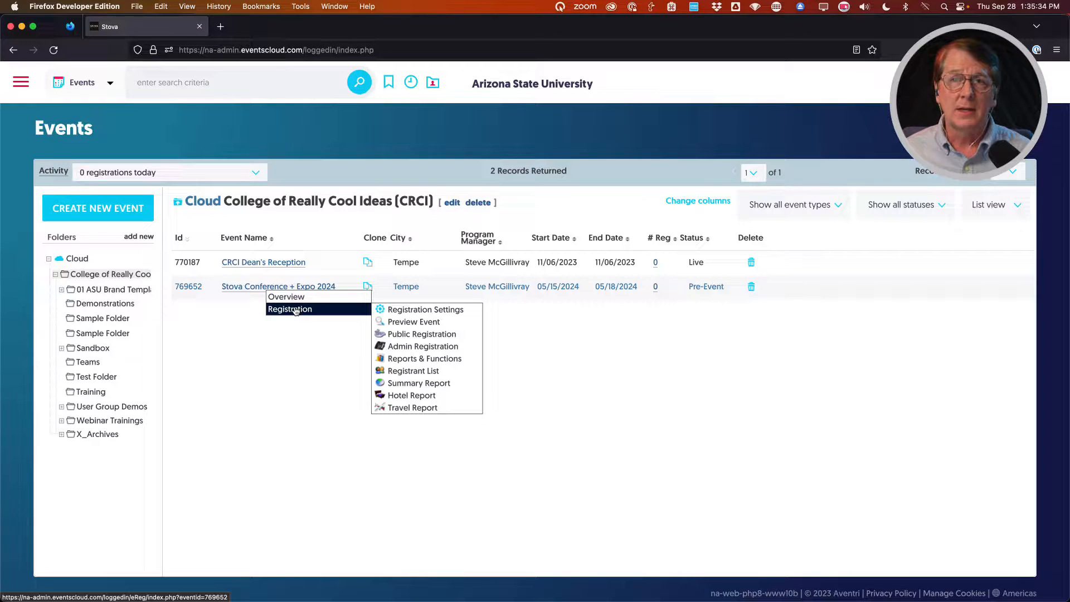
{"action": "left_click", "coordinate": [420, 313]}
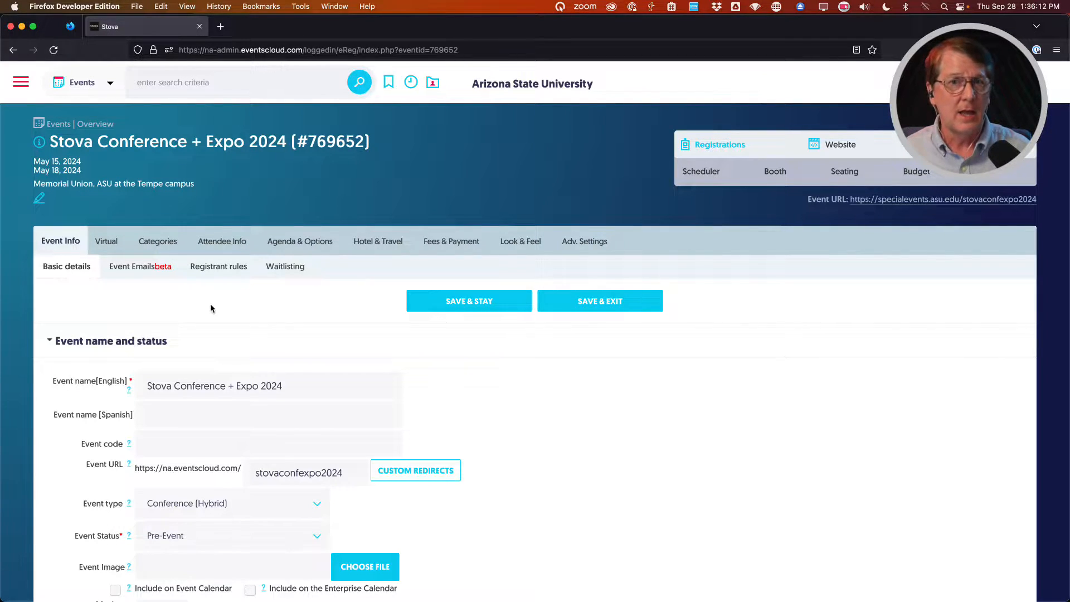
Show the Event Emails sub-tab of Event Info to list System Emails to Event Registrants.
{"action": "left_click", "coordinate": [158, 293]}
{"action": "left_click", "coordinate": [134, 272]}
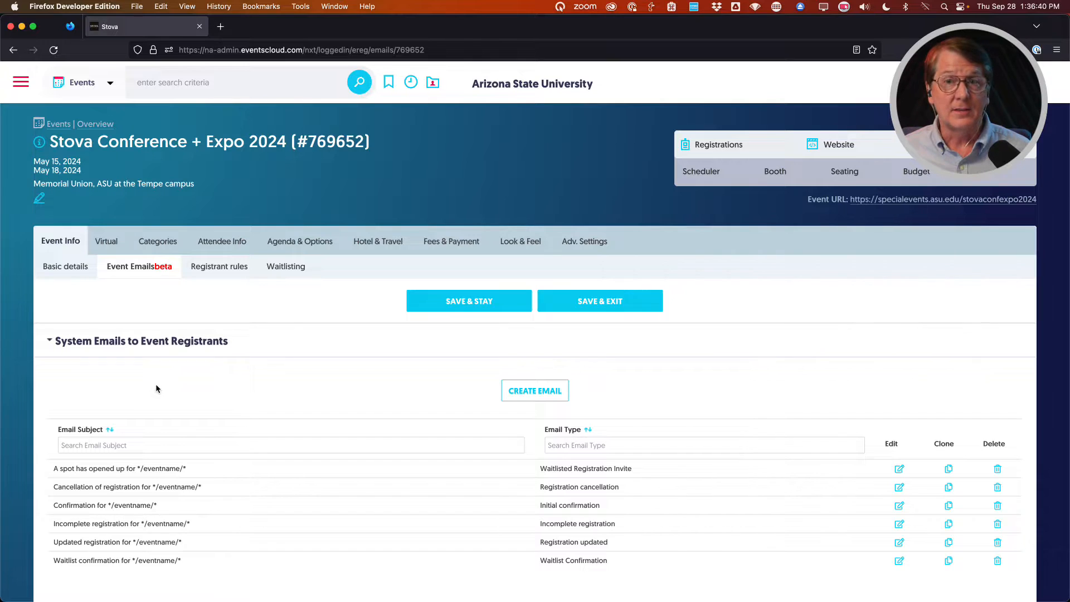
{"action": "left_click", "coordinate": [75, 505]}
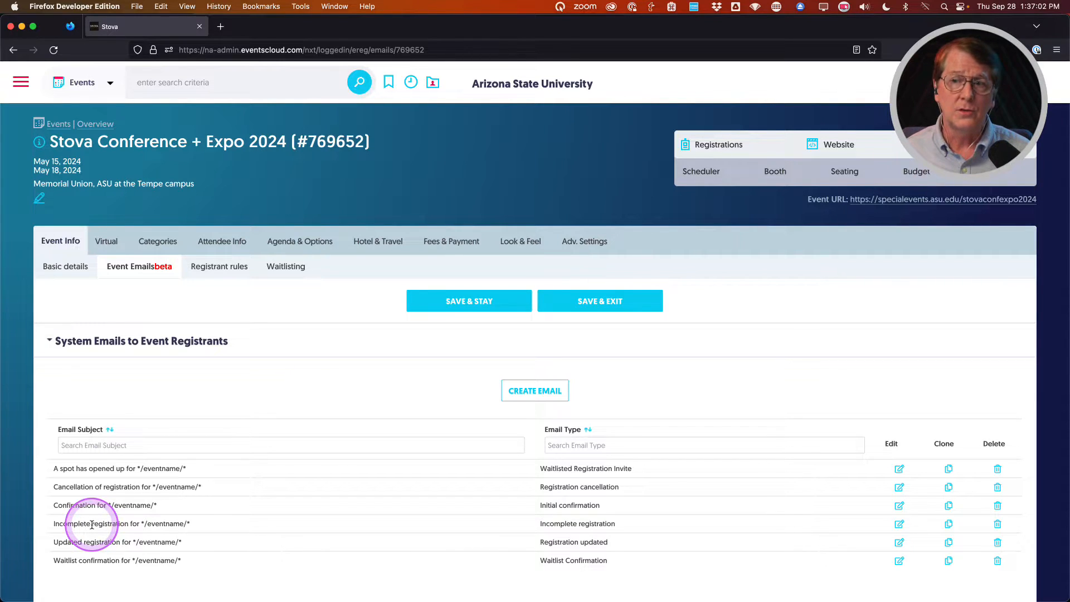
{"action": "scroll", "coordinate": [210, 375], "scroll_direction": "down", "scroll_amount": 3}
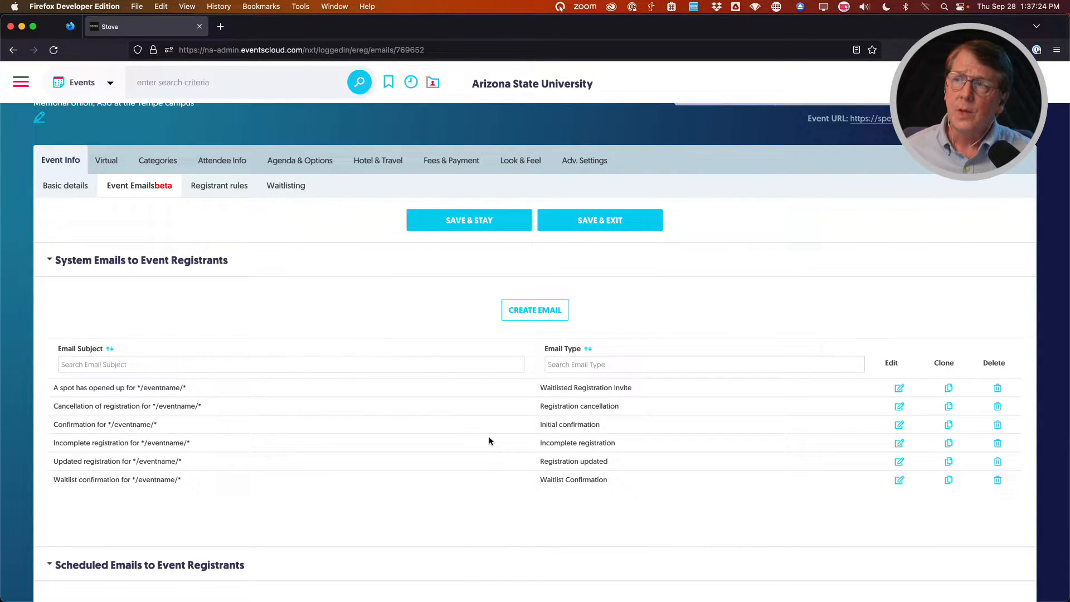
Edit the 'Confirmation for */eventname/*' email from the system emails list.
{"action": "left_click", "coordinate": [487, 439]}
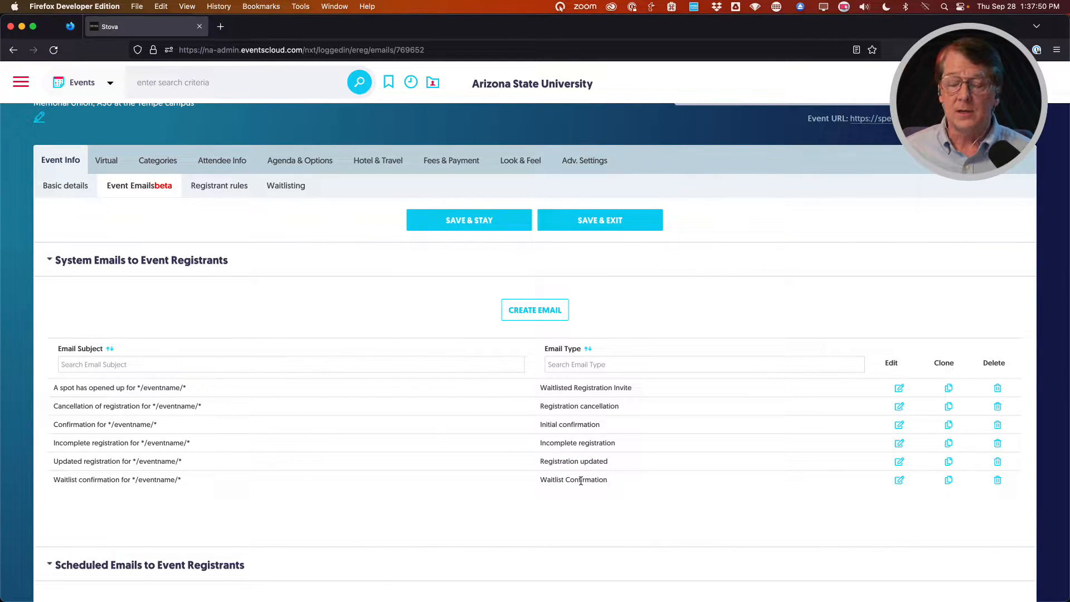
{"action": "left_click", "coordinate": [555, 405]}
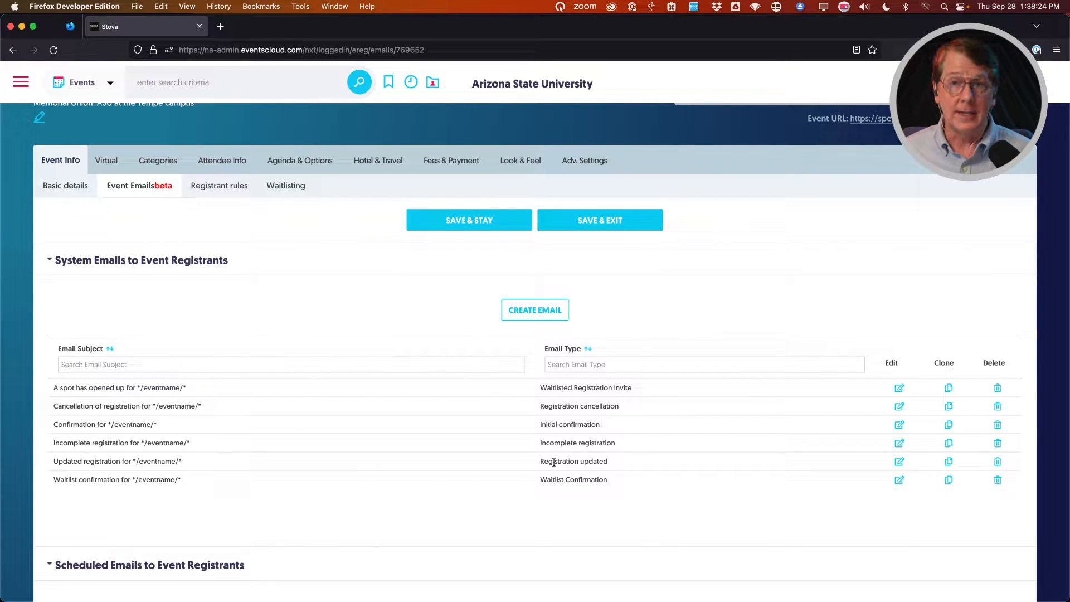
{"action": "left_click", "coordinate": [469, 500]}
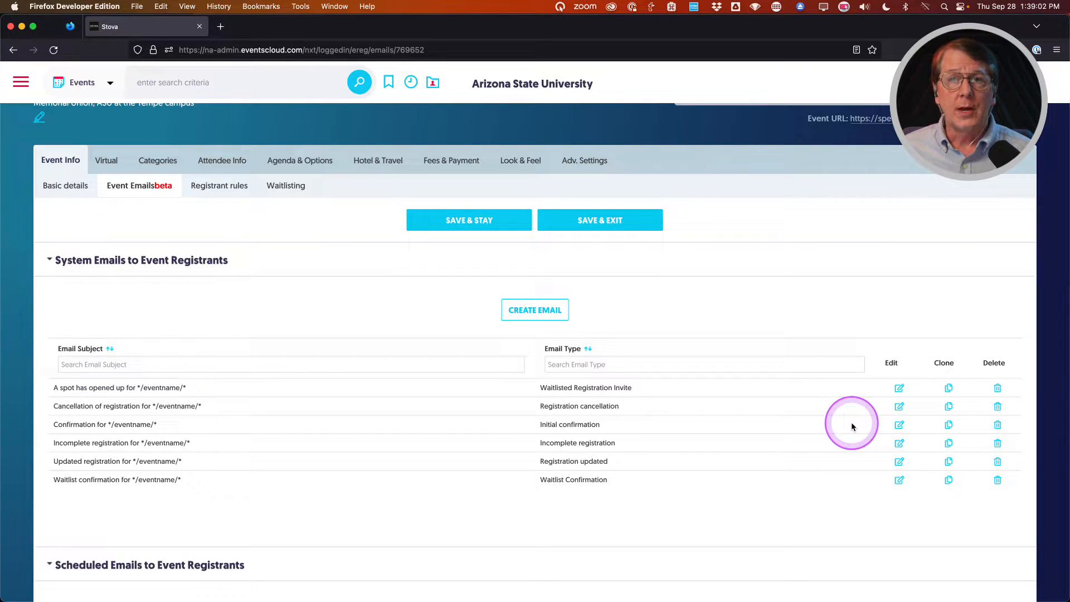
{"action": "left_click", "coordinate": [899, 425]}
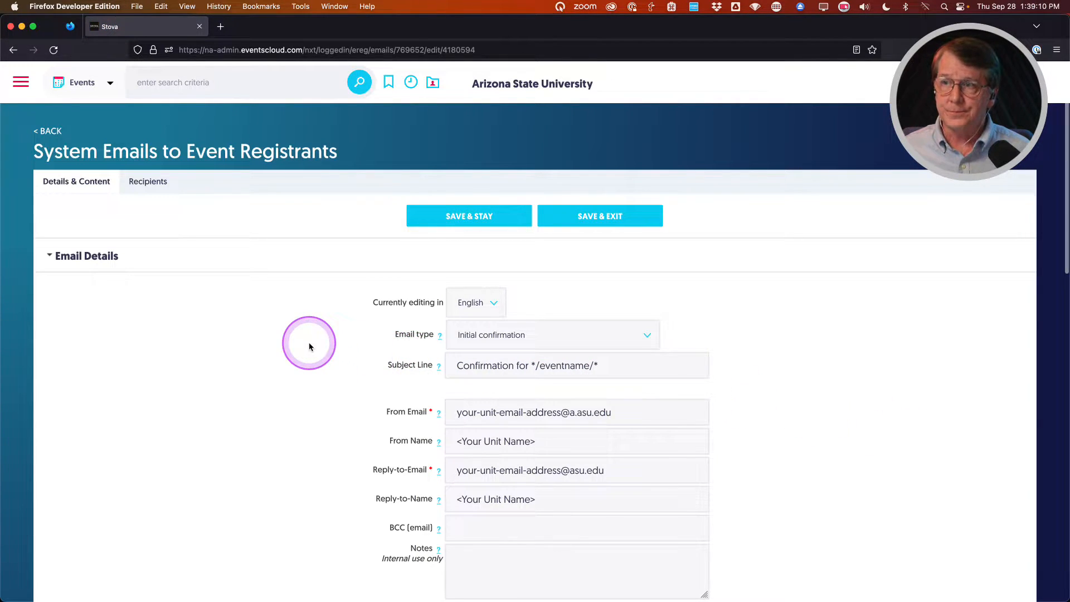
{"action": "scroll", "coordinate": [306, 336], "scroll_direction": "down", "scroll_amount": 1}
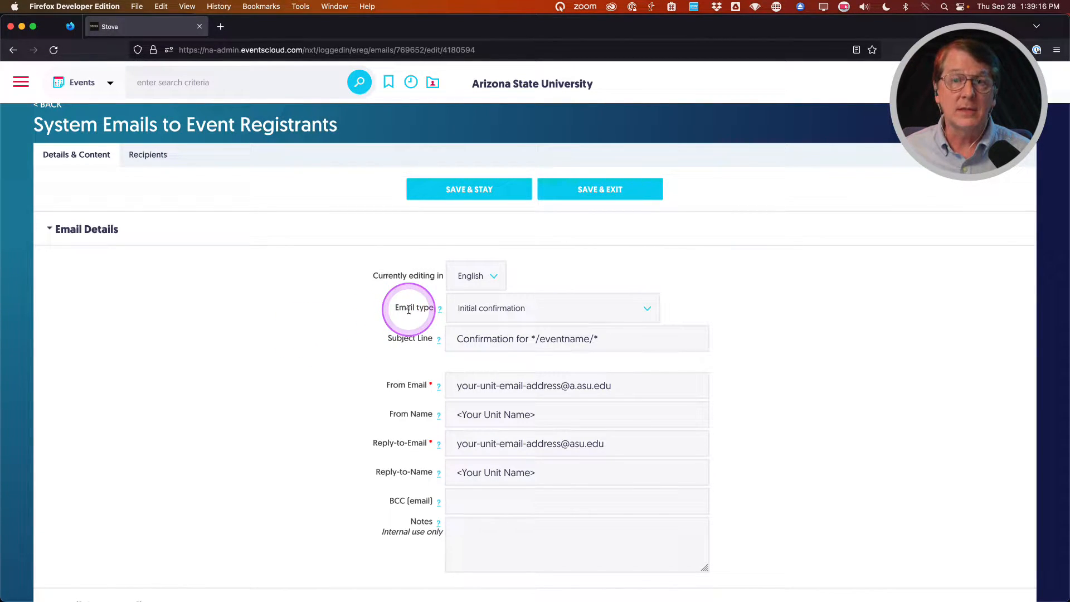
{"action": "scroll", "coordinate": [354, 319], "scroll_direction": "down", "scroll_amount": 1}
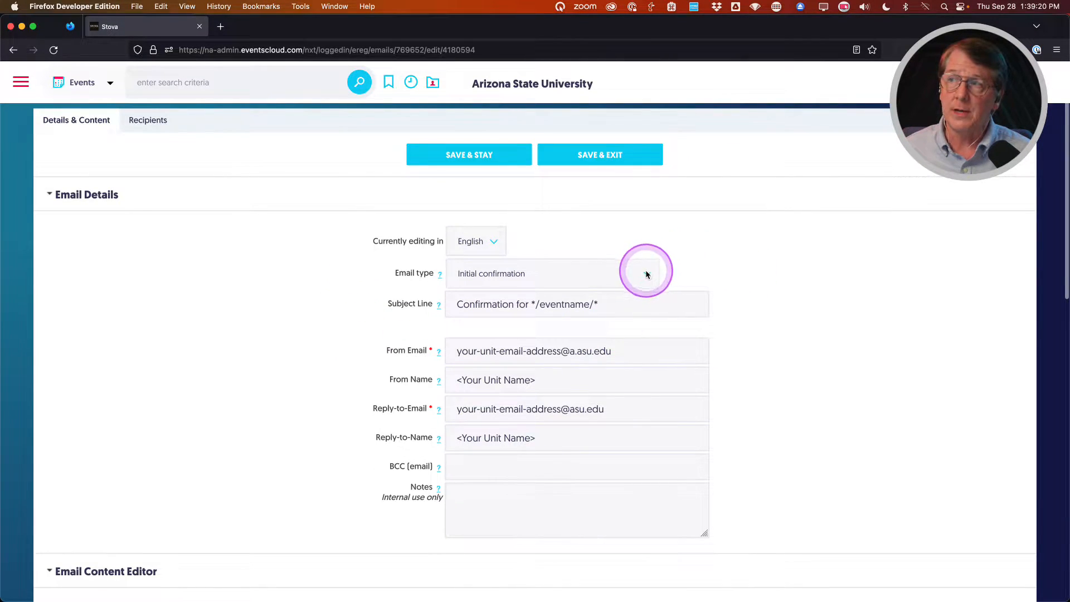
{"action": "left_click", "coordinate": [646, 273]}
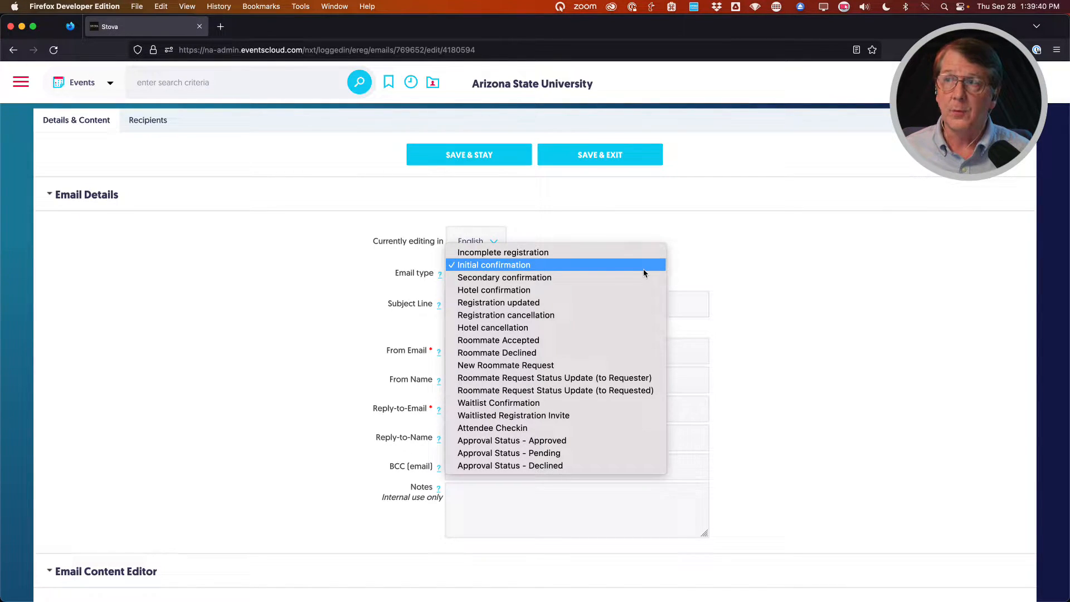
{"action": "left_click", "coordinate": [323, 268]}
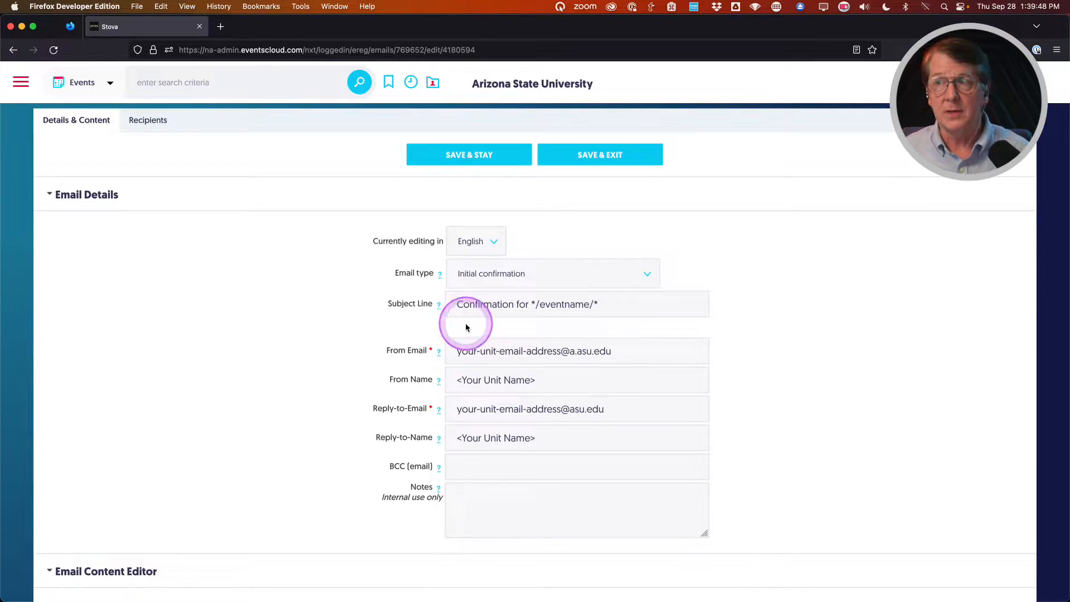
{"action": "left_click_drag", "start_coordinate": [531, 304], "coordinate": [607, 306]}
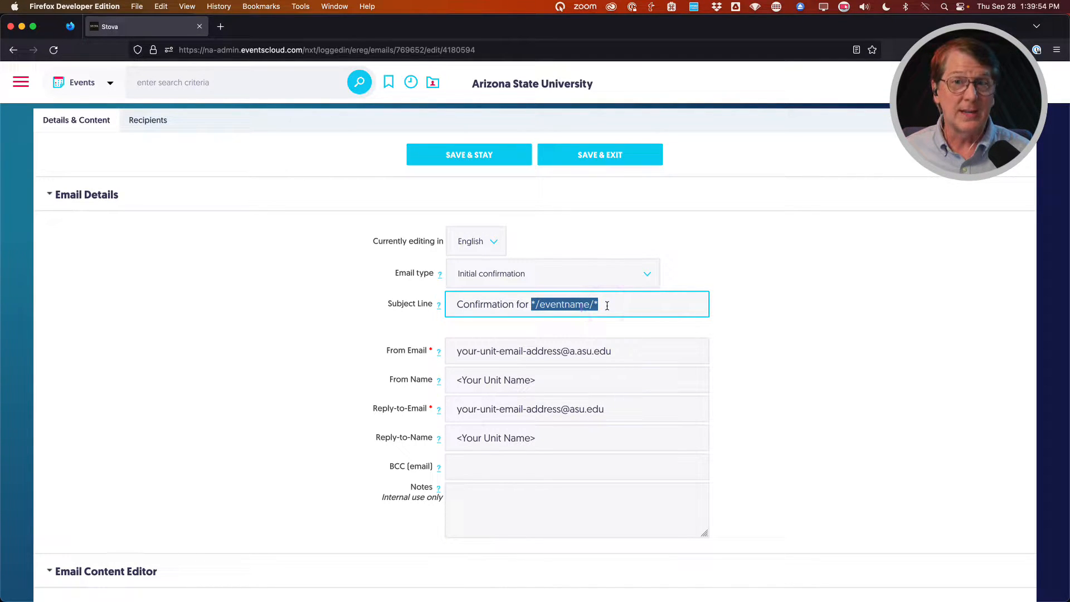
{"action": "left_click", "coordinate": [348, 346]}
{"action": "scroll", "coordinate": [348, 346], "scroll_direction": "down", "scroll_amount": 1}
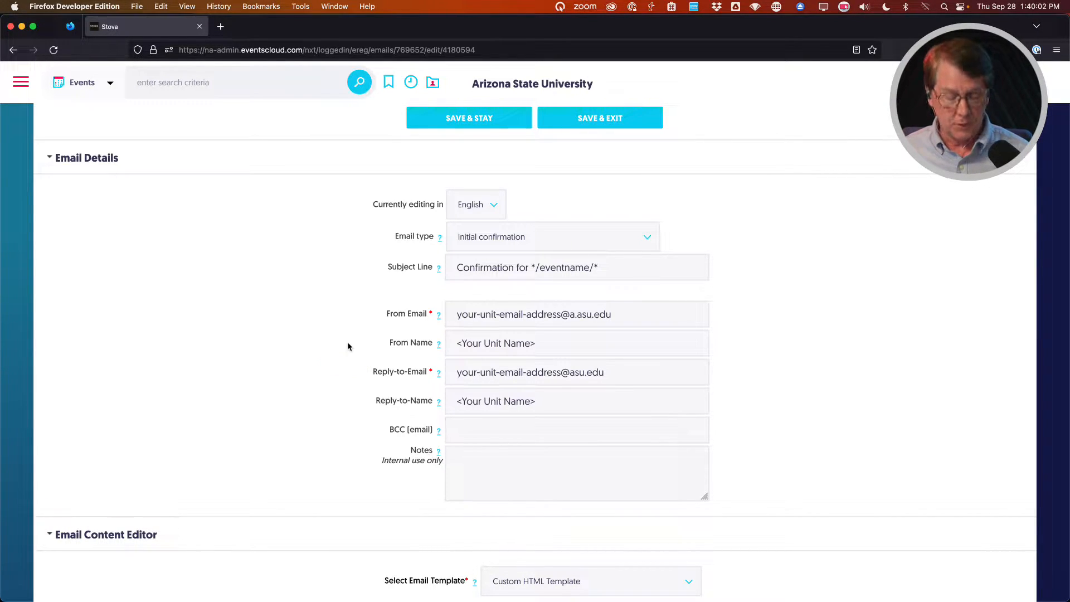
{"action": "key", "text": "ctrl"}
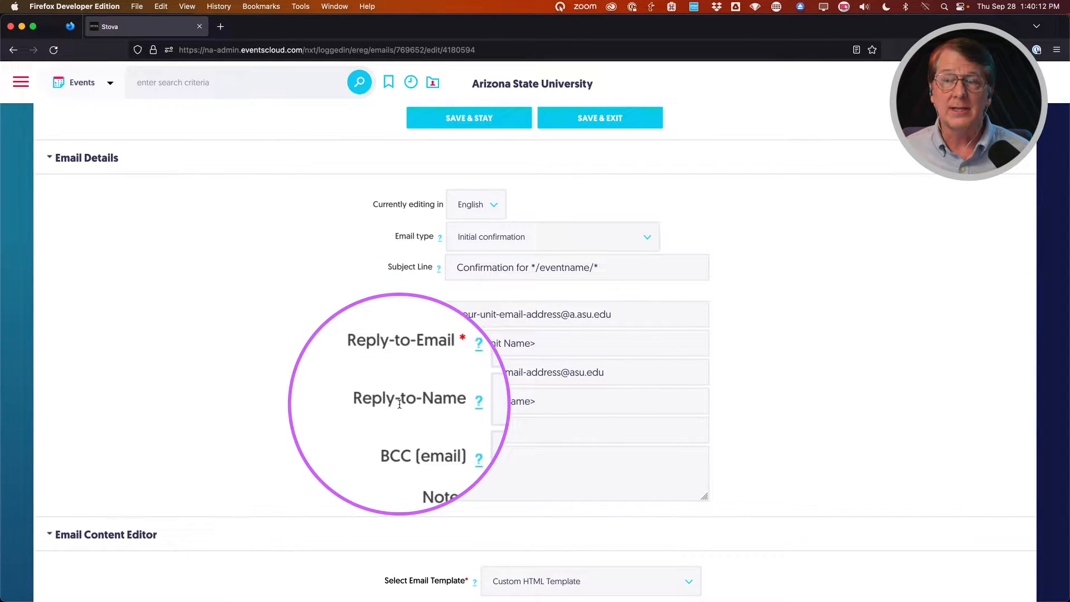
Replace the From Email placeholder with the unit's address on the a.asu.edu domain.
{"action": "left_click", "coordinate": [561, 312]}
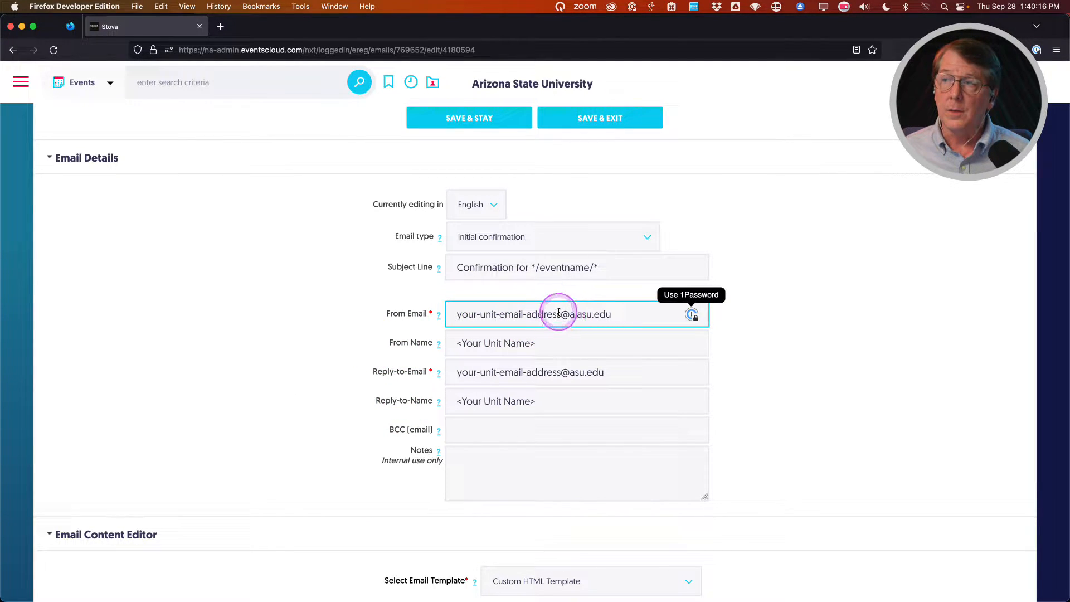
{"action": "triple_click", "coordinate": [559, 313]}
{"action": "type", "text": "College of Really Cool Ideas"}
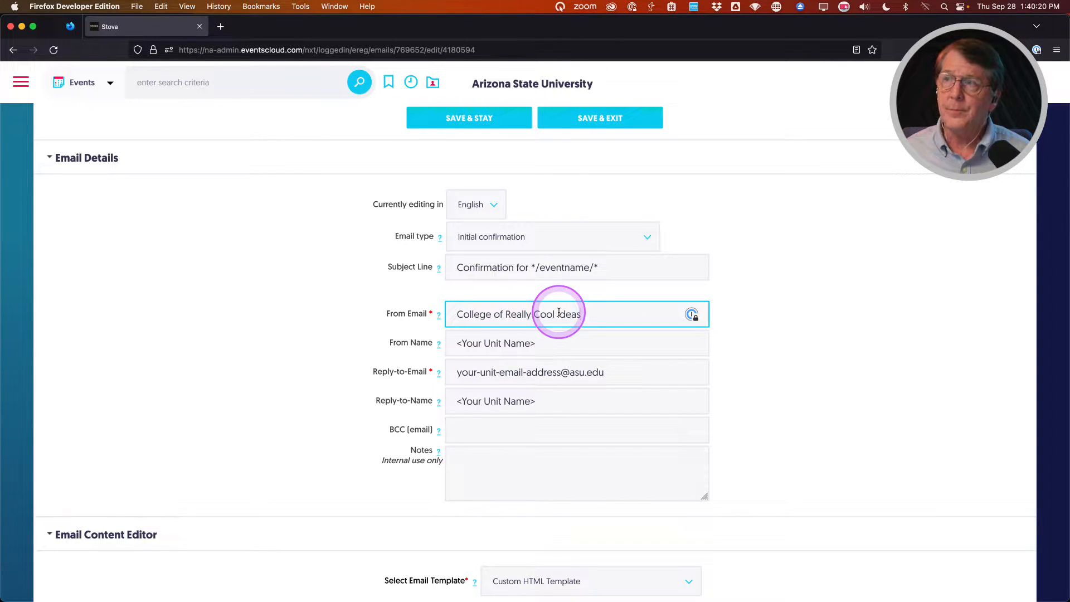
{"action": "double_click", "coordinate": [530, 312]}
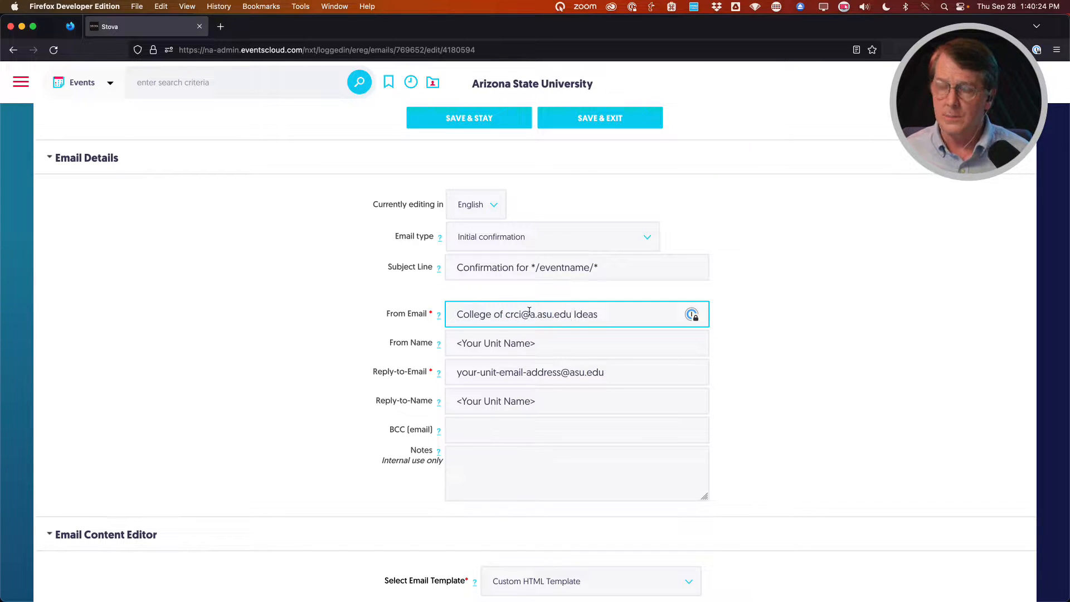
{"action": "triple_click", "coordinate": [530, 311]}
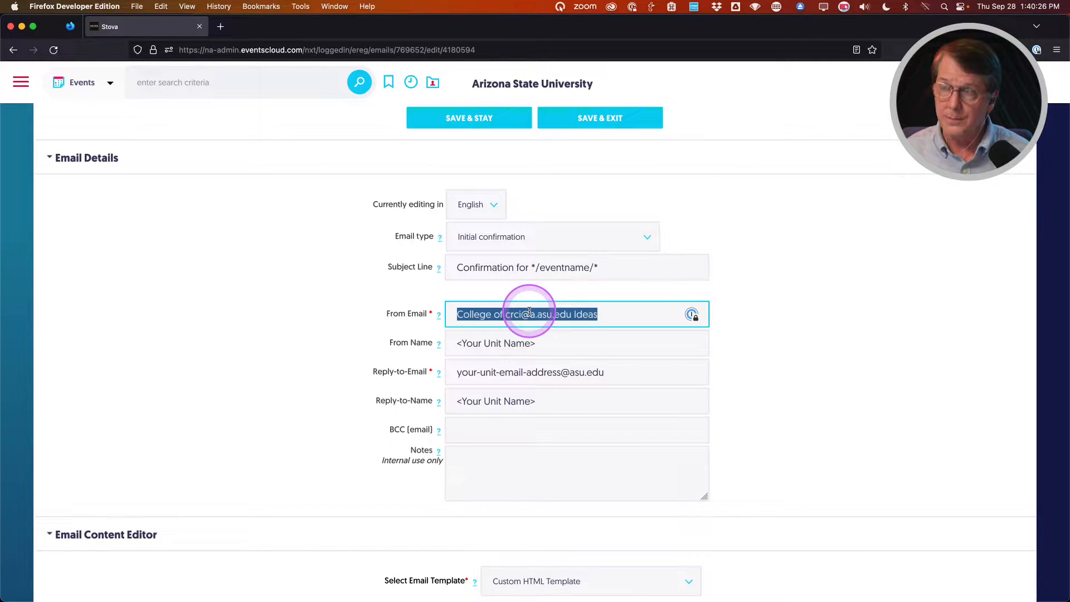
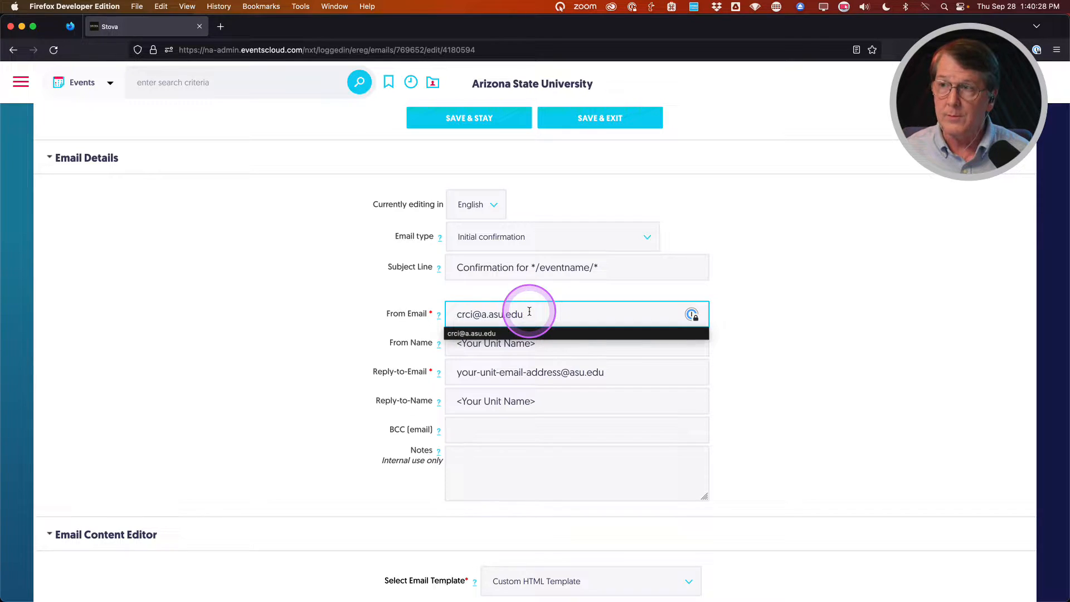
{"action": "left_click", "coordinate": [453, 336]}
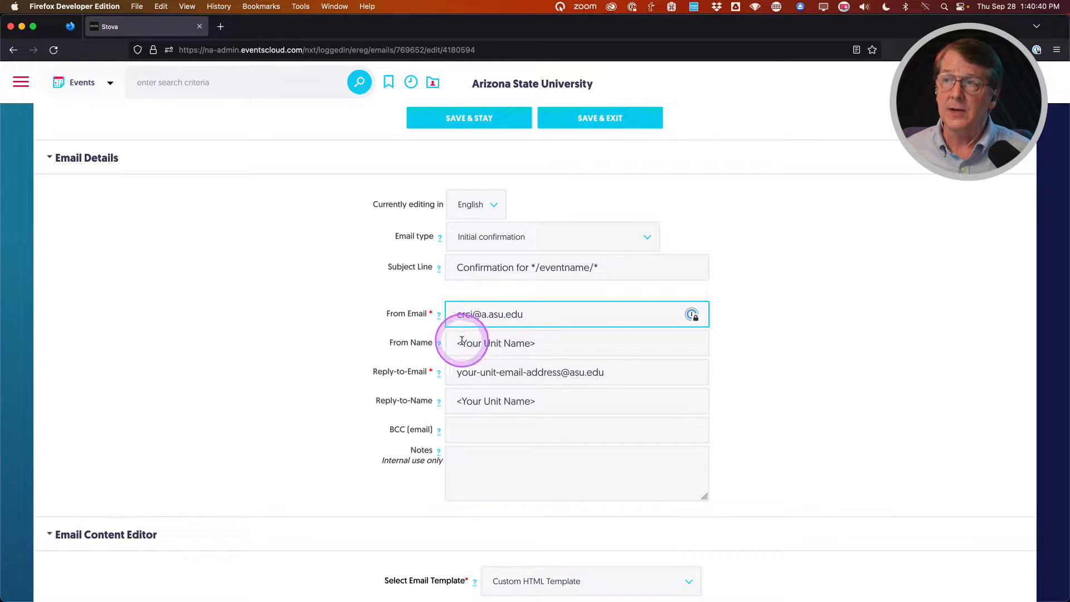
Remove 'a.' from the From Email and save, triggering 'This email domain is not permitted'.
{"action": "double_click", "coordinate": [485, 316]}
{"action": "left_click_drag", "start_coordinate": [487, 315], "coordinate": [490, 316]}
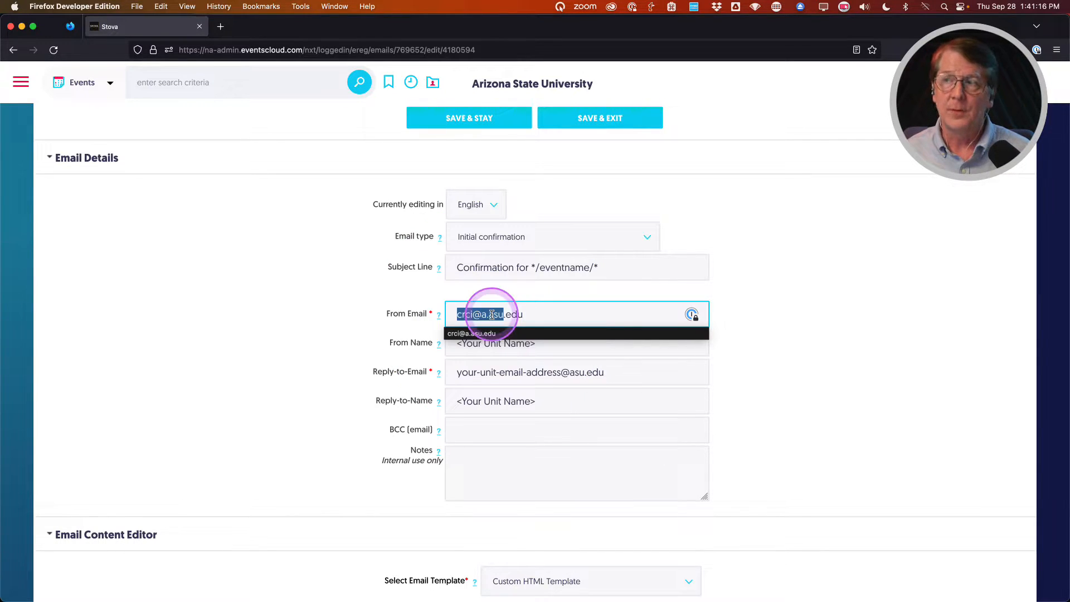
{"action": "left_click", "coordinate": [354, 313]}
{"action": "left_click", "coordinate": [490, 314]}
{"action": "key", "text": "BackSpace"}
{"action": "key", "text": "BackSpace"}
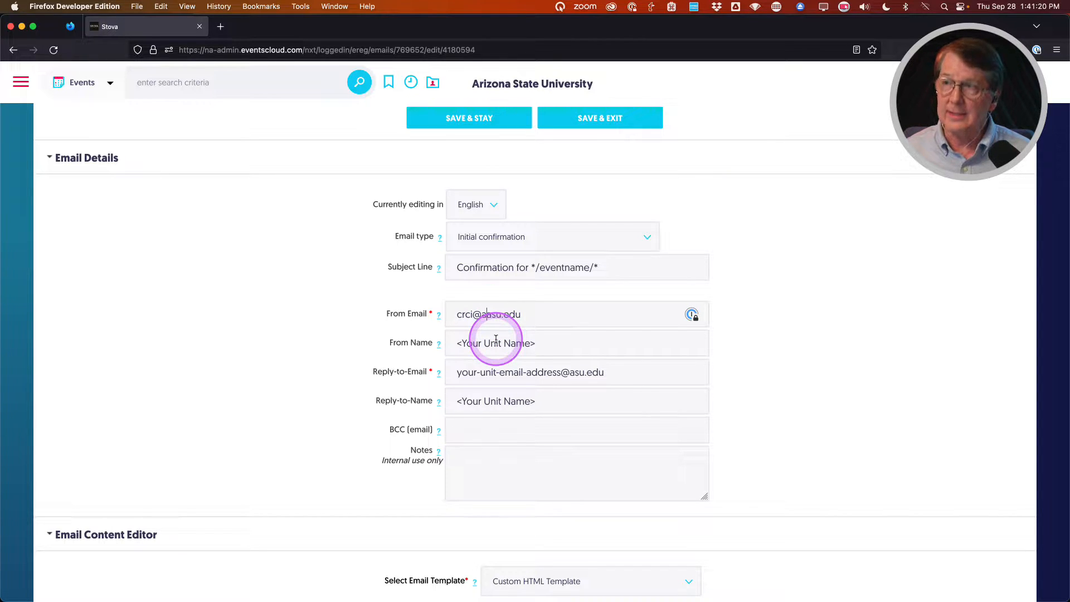
{"action": "left_click", "coordinate": [386, 289]}
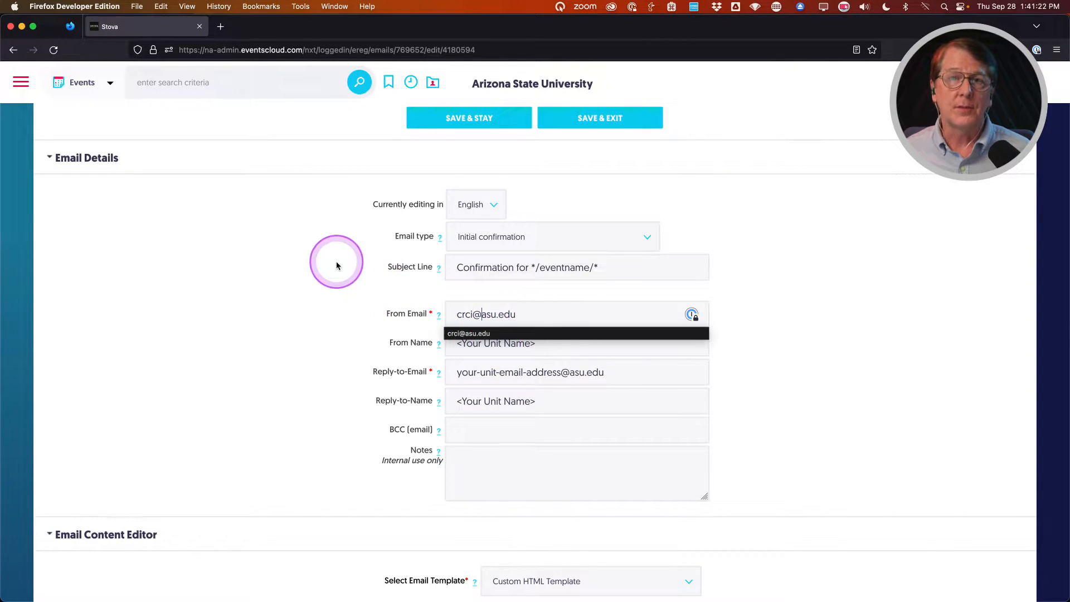
{"action": "left_click", "coordinate": [461, 119]}
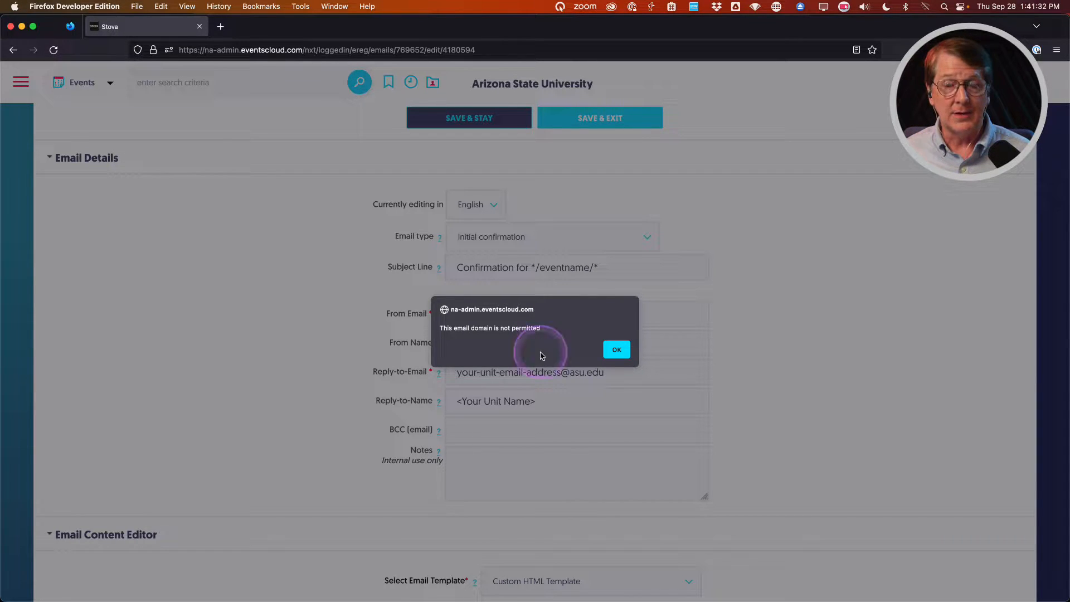
{"action": "left_click", "coordinate": [617, 349]}
{"action": "left_click", "coordinate": [517, 319]}
{"action": "left_click", "coordinate": [481, 315]}
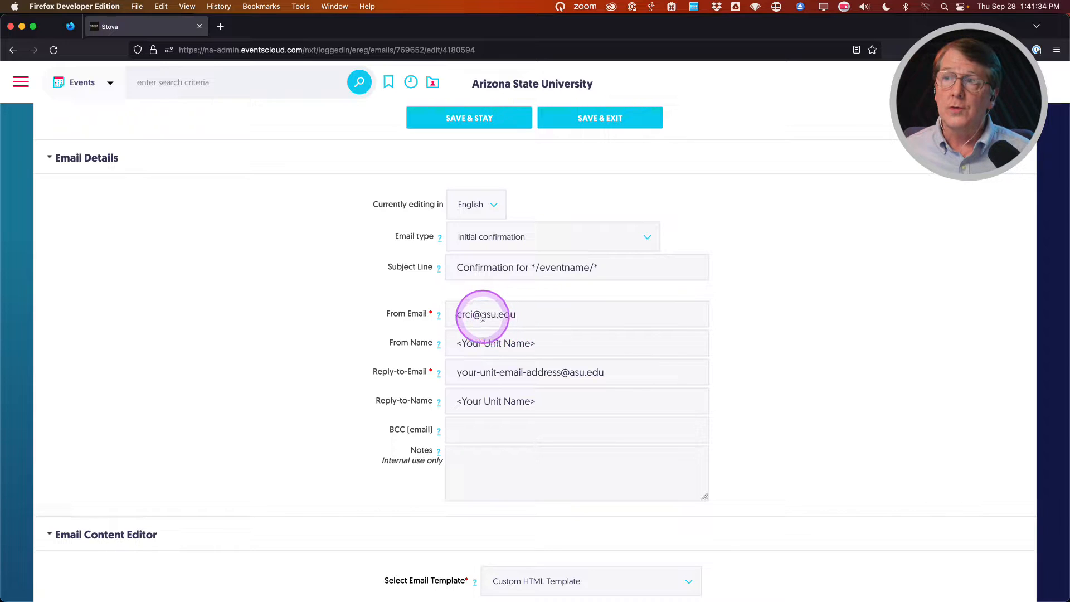
{"action": "type", "text": "a."}
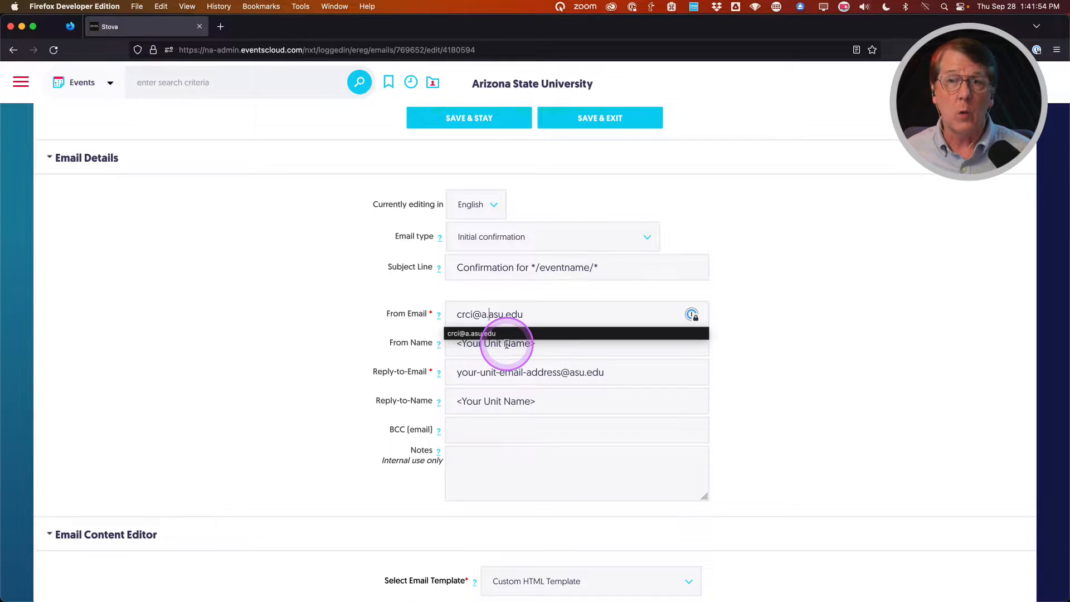
{"action": "left_click", "coordinate": [352, 365]}
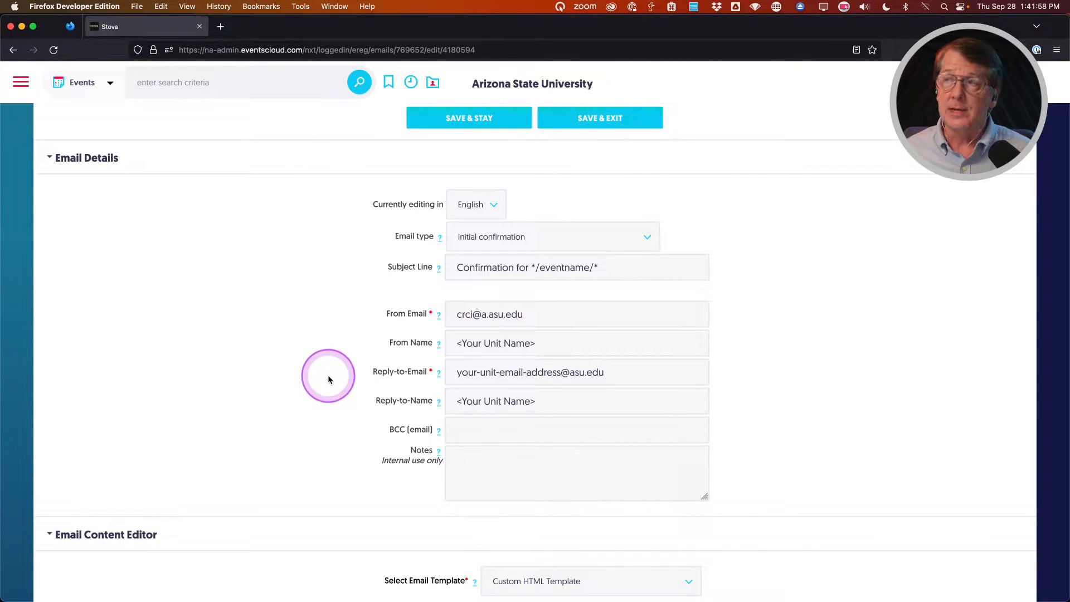
Replace the <Your Unit Name> From Name with 'College of Really Cool Ideas'.
{"action": "triple_click", "coordinate": [468, 342]}
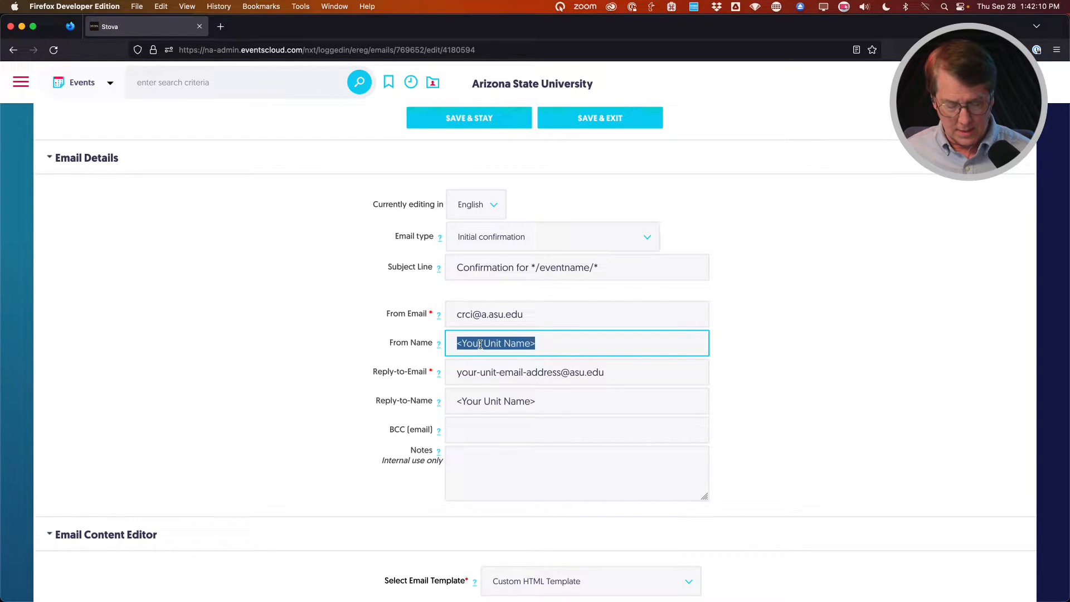
{"action": "type", "text": "Colle"}
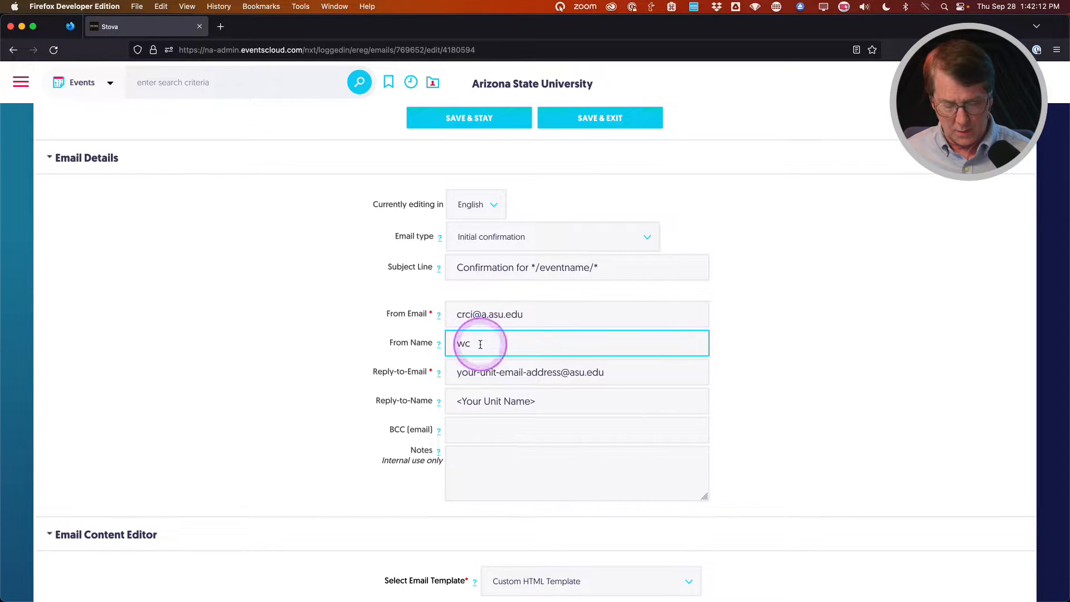
{"action": "key", "text": "Down"}
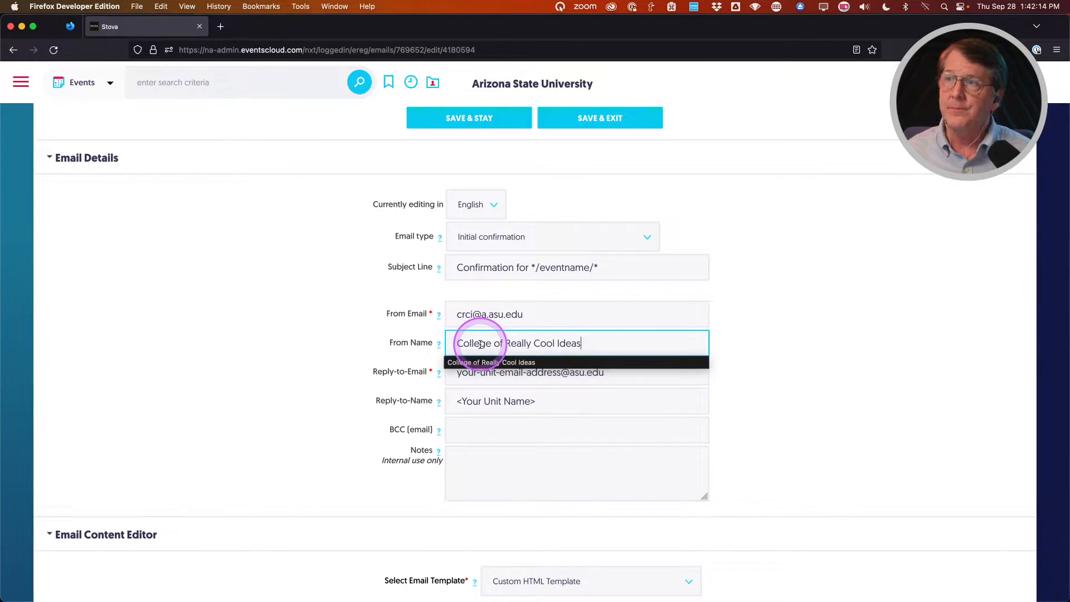
{"action": "left_click", "coordinate": [478, 375]}
Enter the unit's address as Reply-to Email, dropping 'a.' so it uses plain asu.edu.
{"action": "double_click", "coordinate": [481, 375]}
{"action": "left_click", "coordinate": [482, 377]}
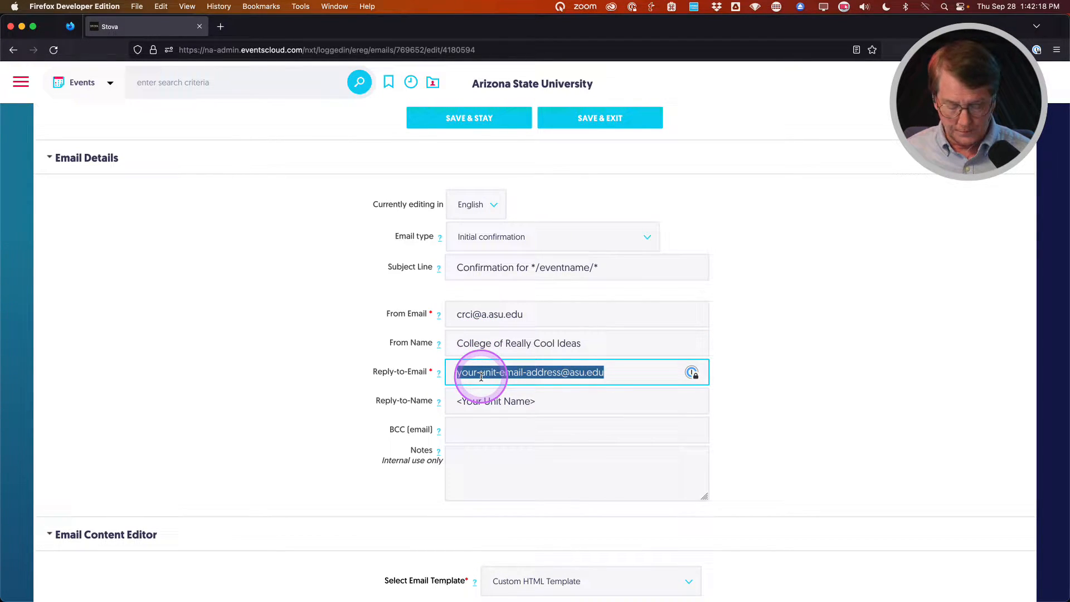
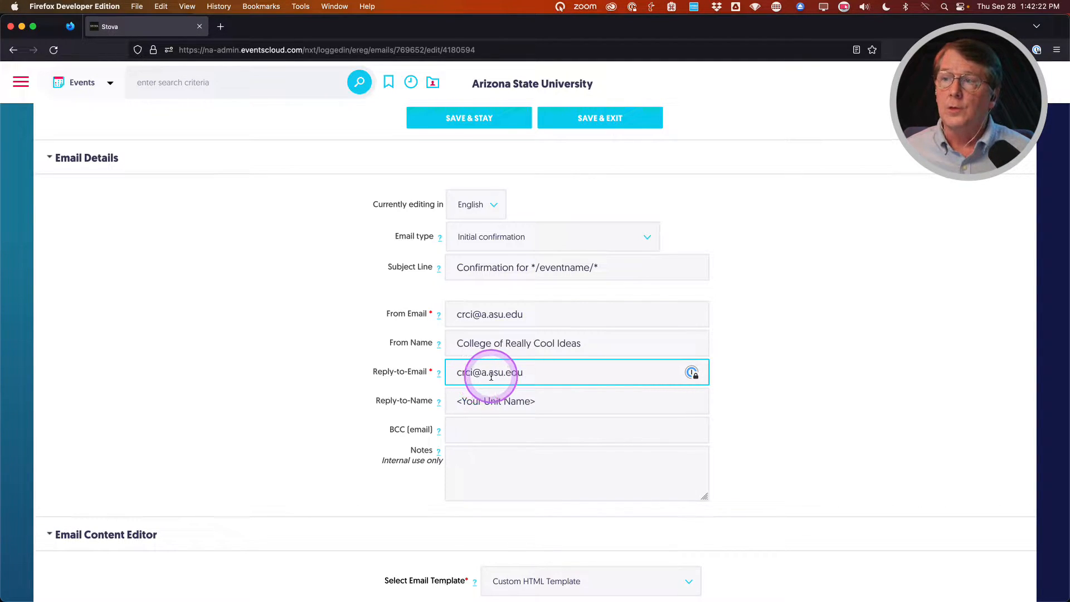
{"action": "left_click", "coordinate": [488, 373]}
{"action": "key", "text": "BackSpace"}
{"action": "key", "text": "BackSpace"}
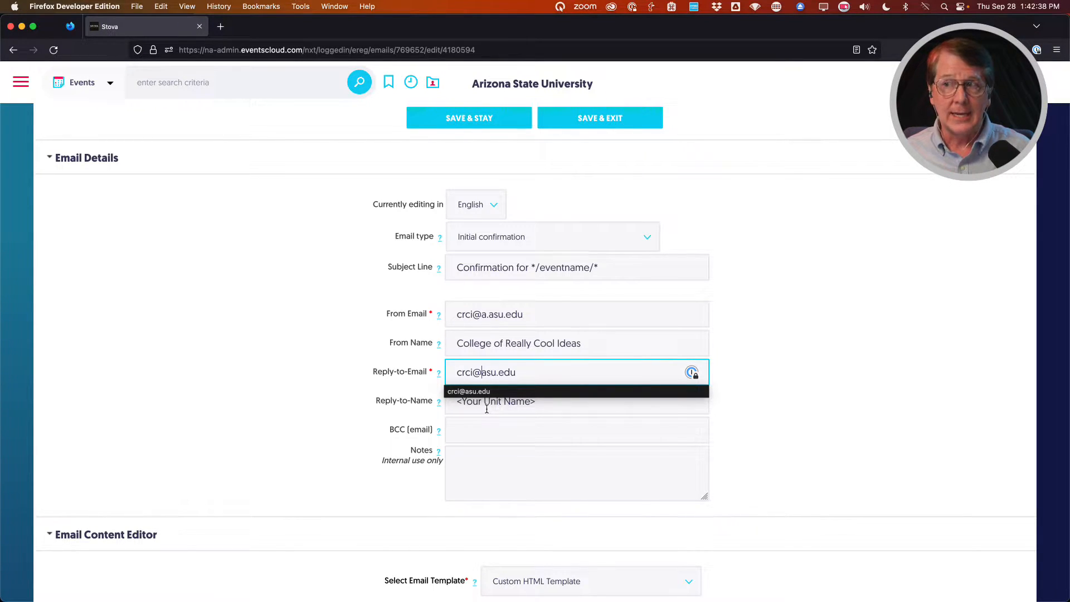
Enter 'College of Really Cool Ideas' as the Reply-to Name.
{"action": "triple_click", "coordinate": [554, 406]}
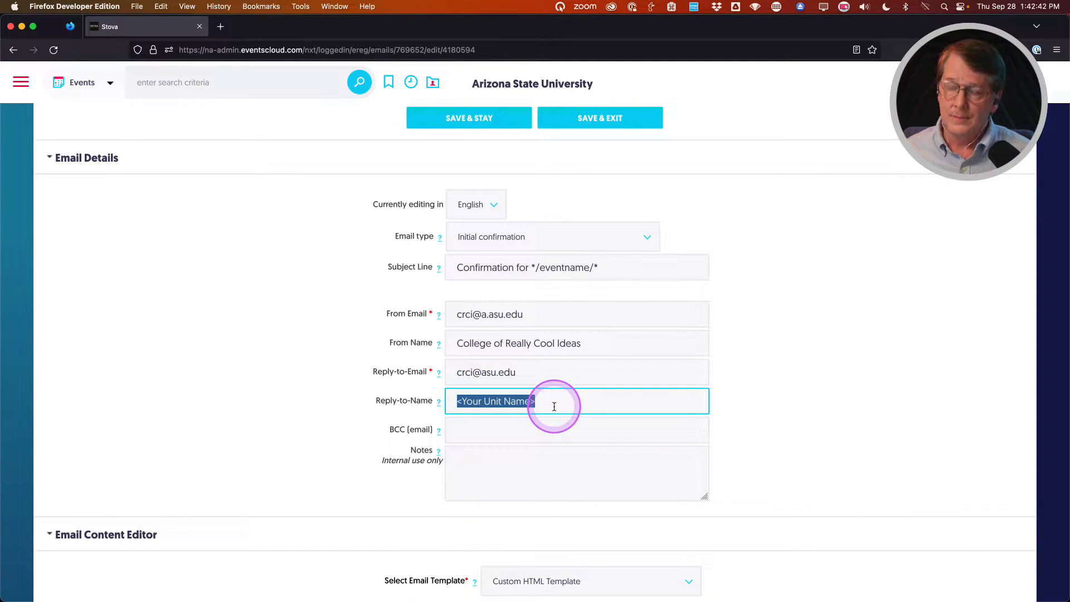
{"action": "type", "text": "College of Really Cool Ideas"}
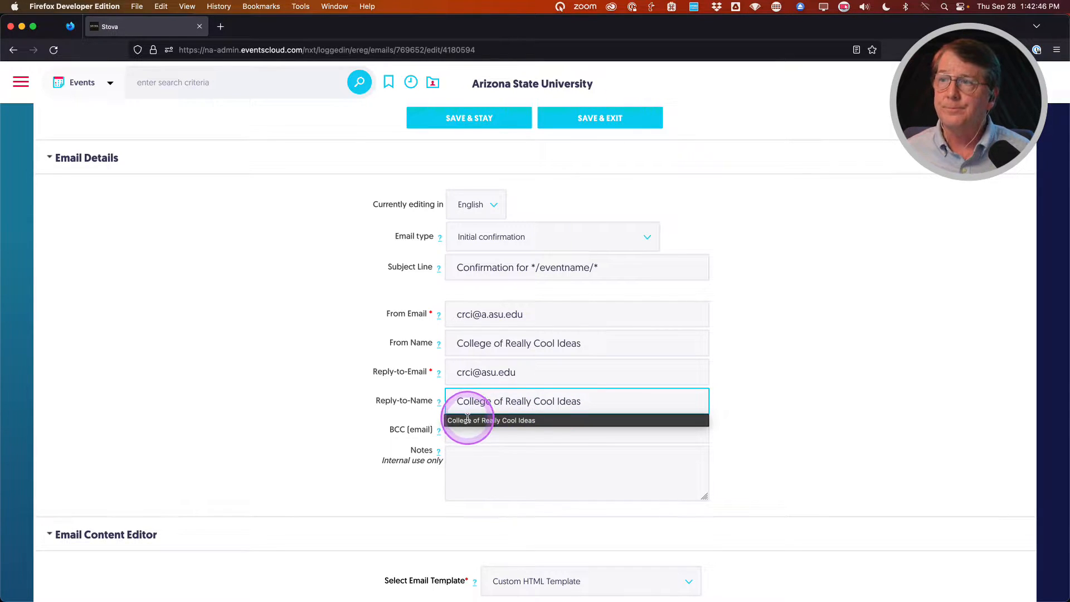
{"action": "key", "text": "Escape"}
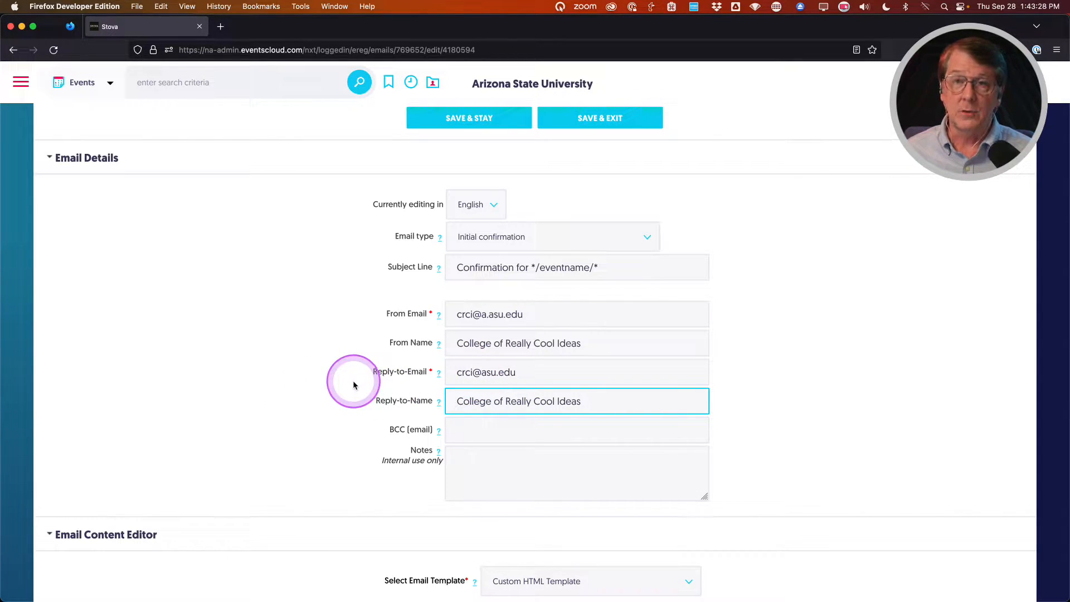
Save the confirmation email's sender details with SAVE & STAY.
{"action": "scroll", "coordinate": [353, 385], "scroll_direction": "down", "scroll_amount": 1}
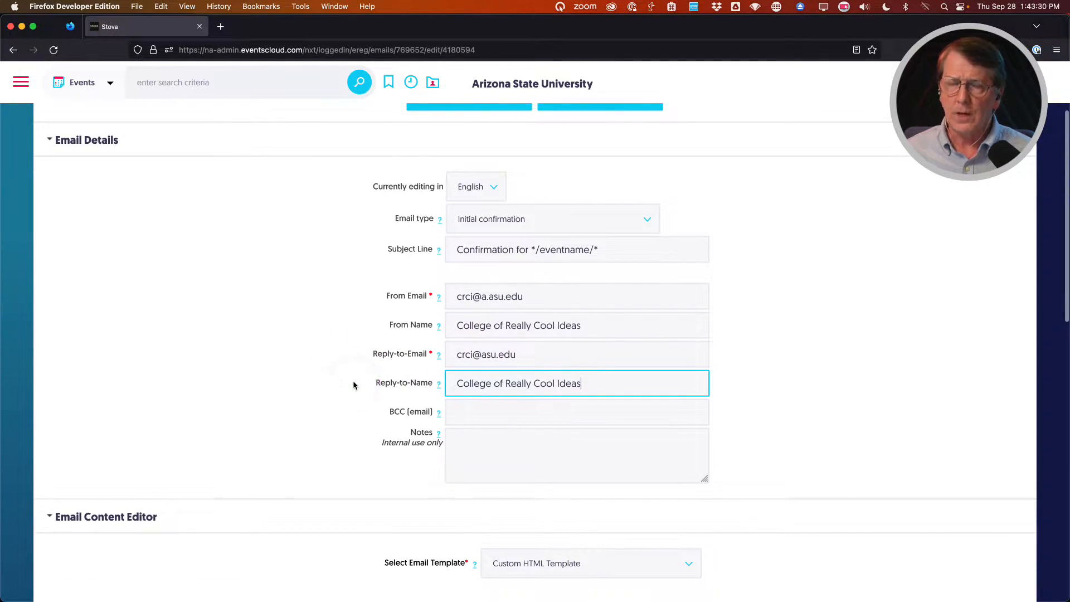
{"action": "scroll", "coordinate": [334, 415], "scroll_direction": "down", "scroll_amount": 1}
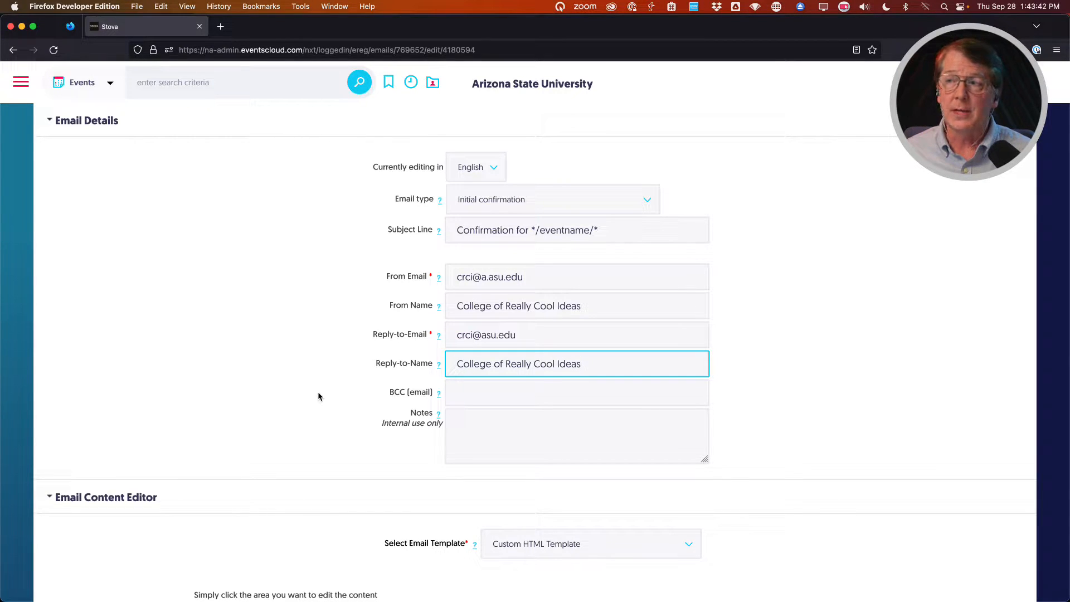
{"action": "scroll", "coordinate": [318, 396], "scroll_direction": "down", "scroll_amount": 1}
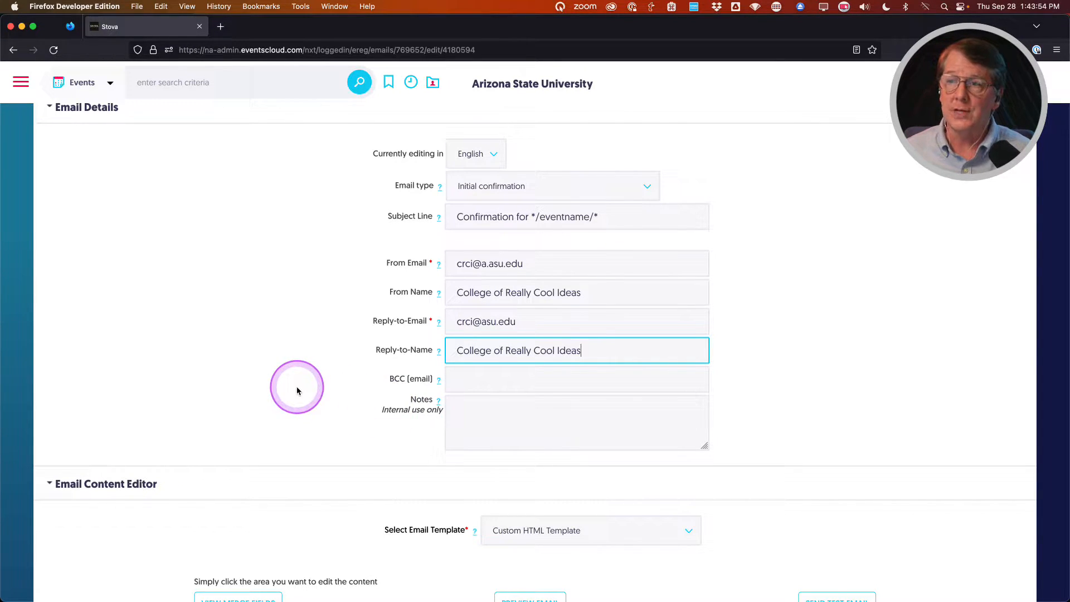
{"action": "scroll", "coordinate": [297, 390], "scroll_direction": "up", "scroll_amount": 3}
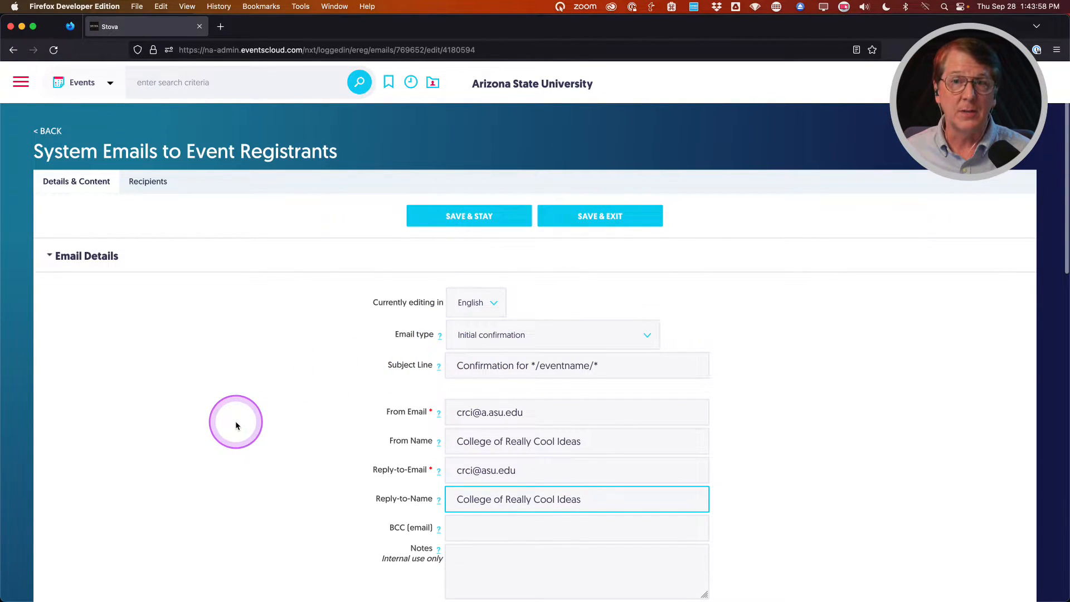
{"action": "scroll", "coordinate": [236, 425], "scroll_direction": "down", "scroll_amount": 1}
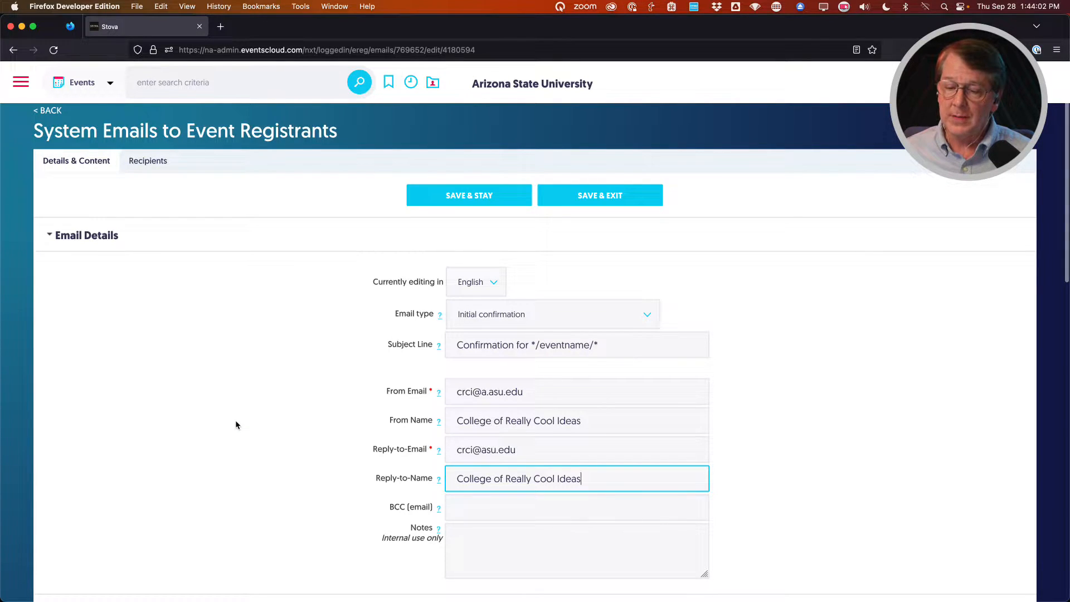
{"action": "left_click", "coordinate": [457, 201]}
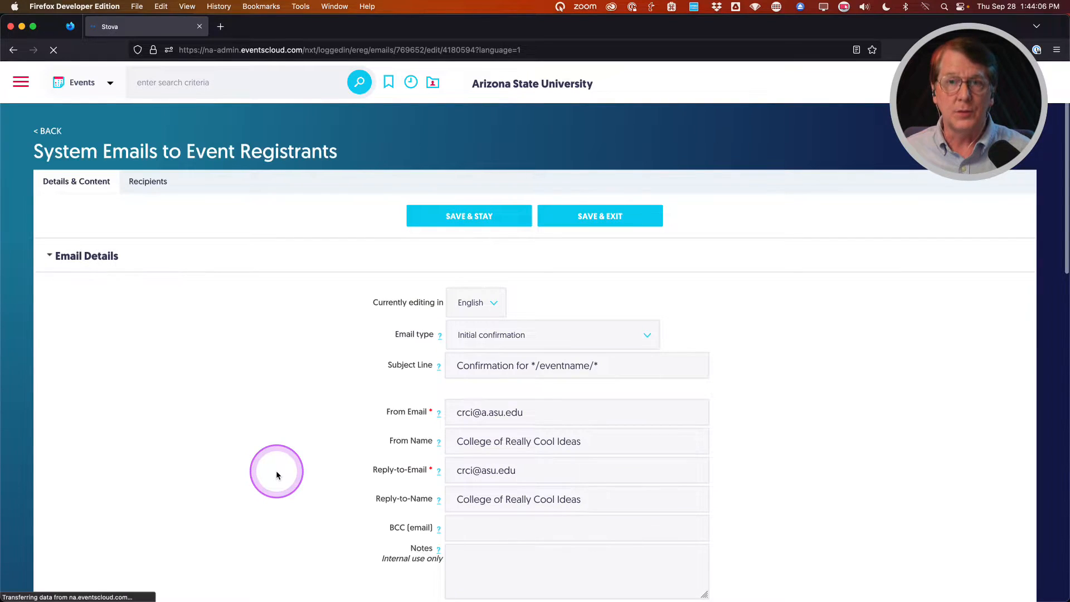
{"action": "left_click", "coordinate": [296, 422]}
{"action": "scroll", "coordinate": [304, 347], "scroll_direction": "down", "scroll_amount": 4}
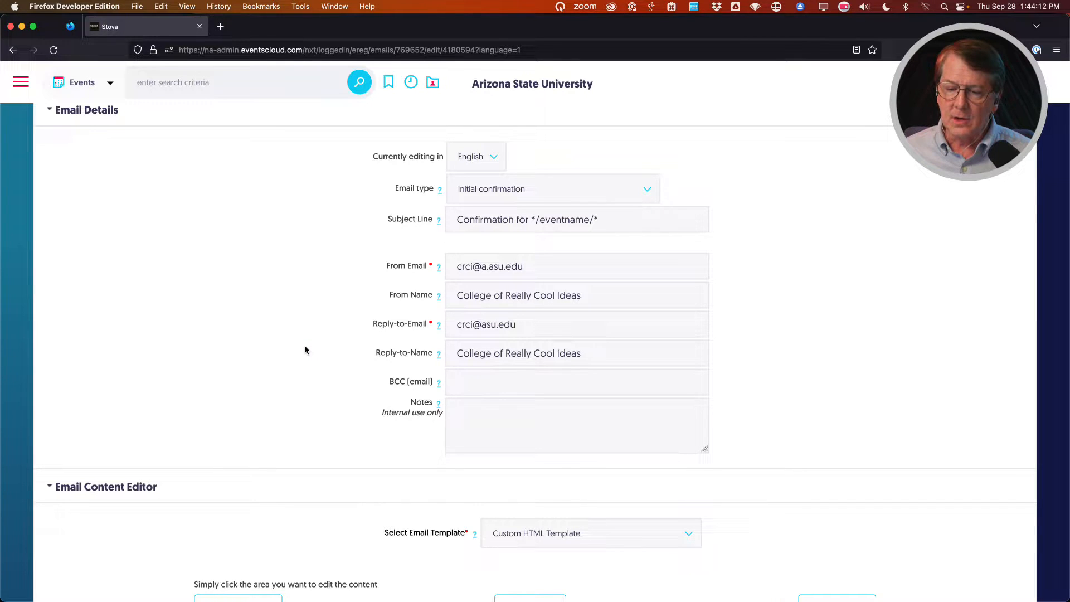
{"action": "scroll", "coordinate": [306, 350], "scroll_direction": "down", "scroll_amount": 2}
Inspect the */asuunitname/* header and sample banner in the Email Content Editor.
{"action": "left_click", "coordinate": [289, 341]}
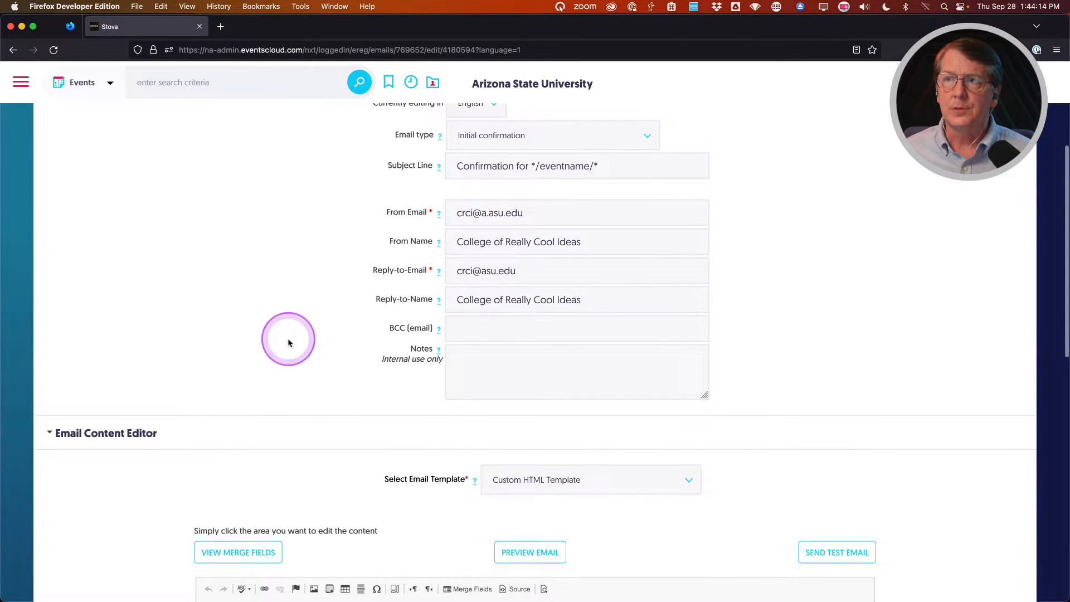
{"action": "scroll", "coordinate": [162, 411], "scroll_direction": "down", "scroll_amount": 10}
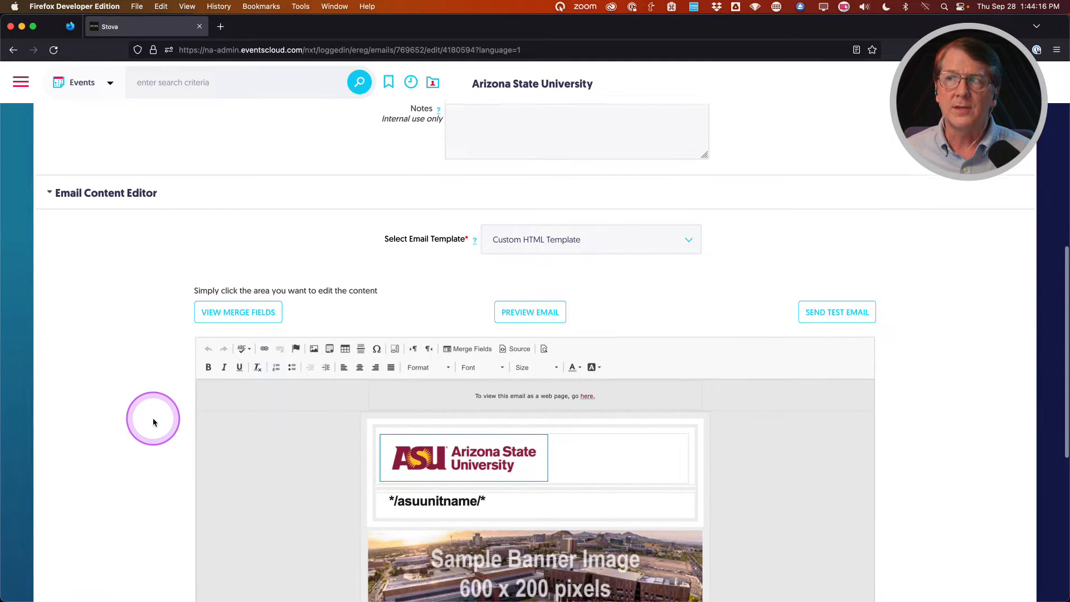
{"action": "scroll", "coordinate": [154, 422], "scroll_direction": "down", "scroll_amount": 3}
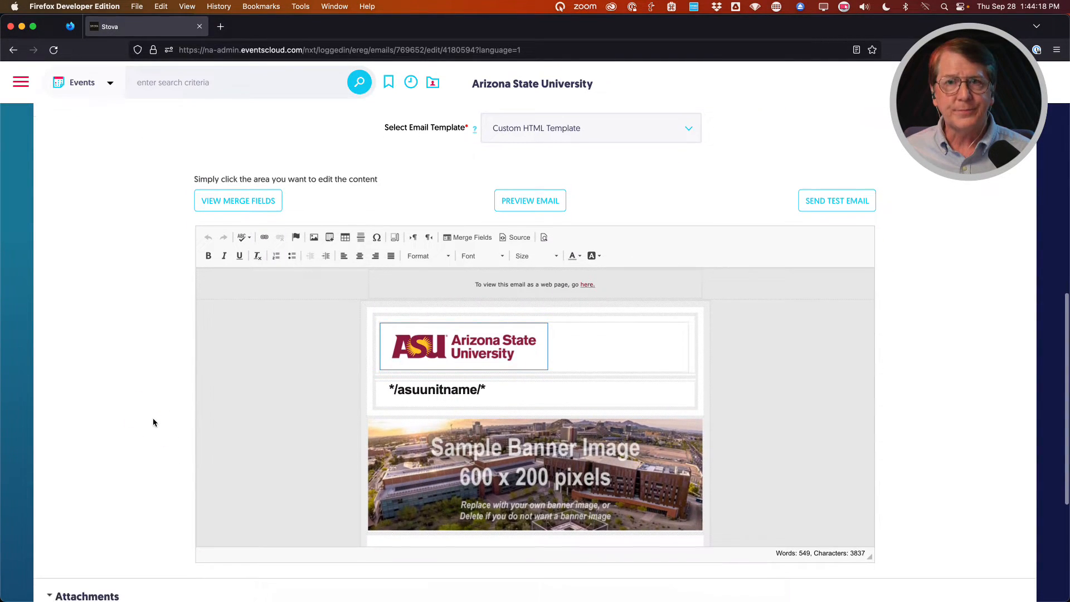
{"action": "scroll", "coordinate": [154, 422], "scroll_direction": "up", "scroll_amount": 1}
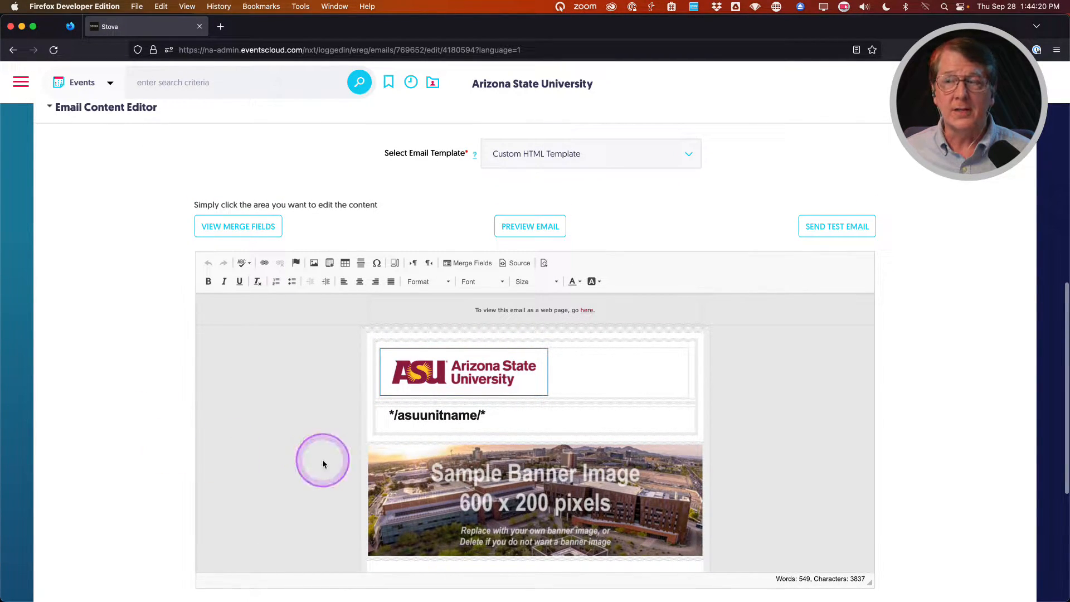
{"action": "left_click", "coordinate": [314, 405]}
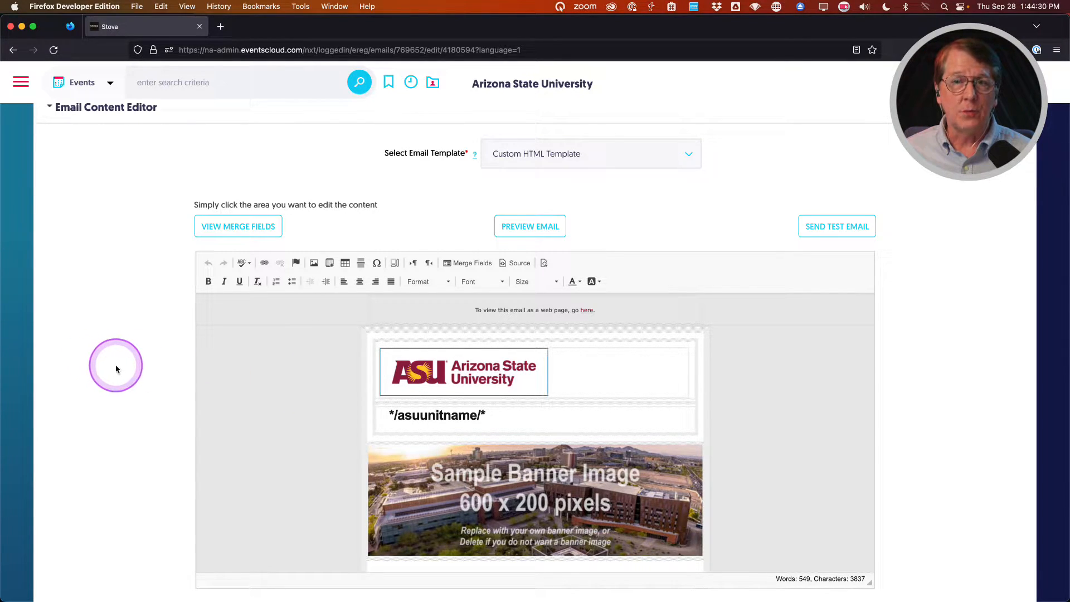
{"action": "scroll", "coordinate": [120, 374], "scroll_direction": "down", "scroll_amount": 1}
{"action": "left_click", "coordinate": [701, 472]}
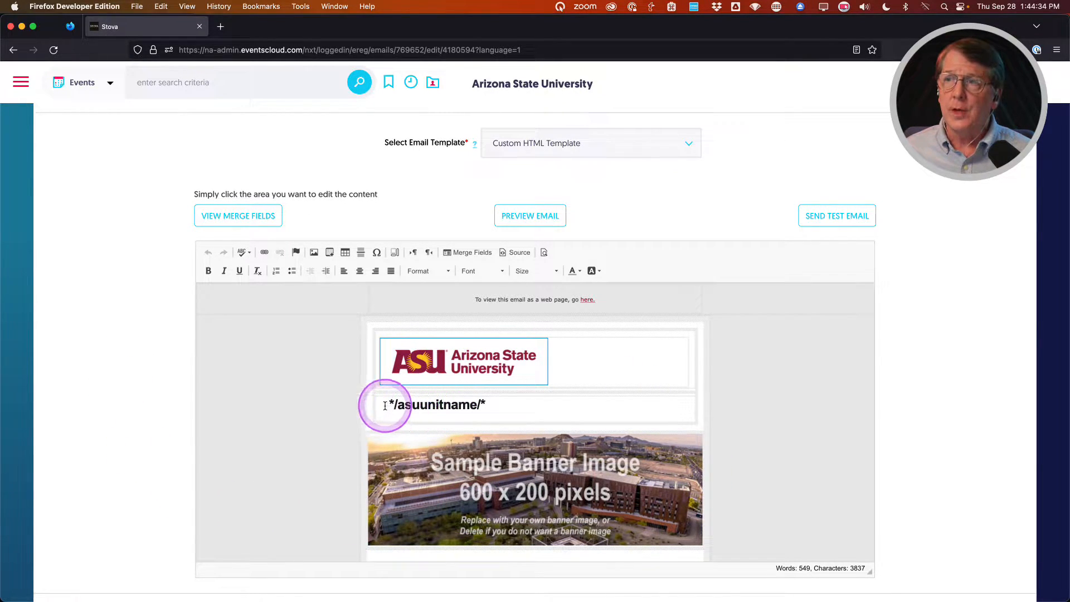
{"action": "left_click_drag", "start_coordinate": [390, 405], "coordinate": [486, 409]}
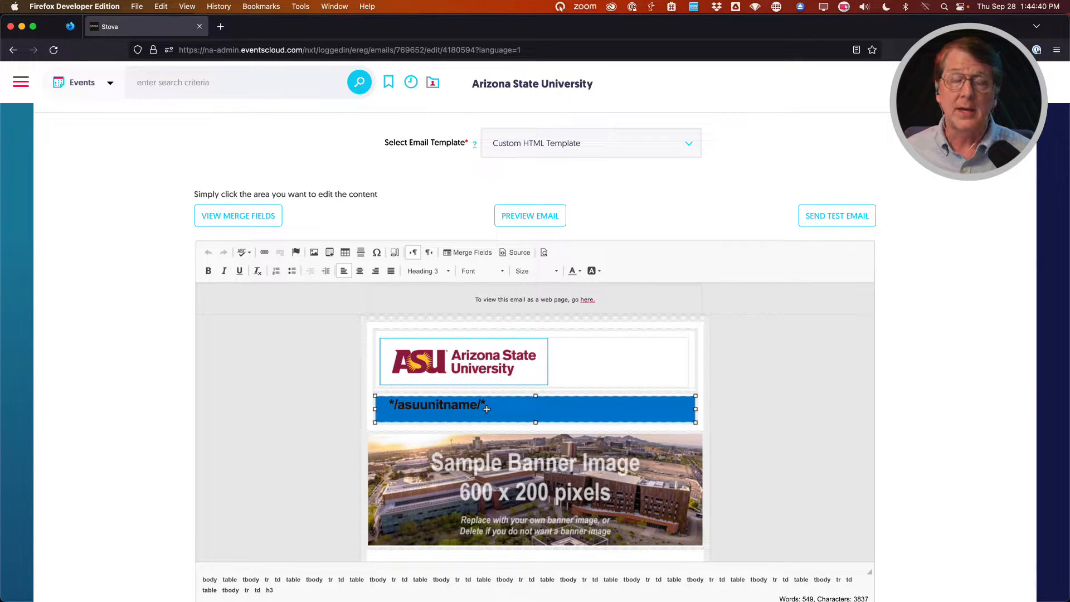
Review the banner image and greeting body text with its merge-field event details.
{"action": "scroll", "coordinate": [486, 409], "scroll_direction": "down", "scroll_amount": 3}
{"action": "left_click", "coordinate": [487, 397]}
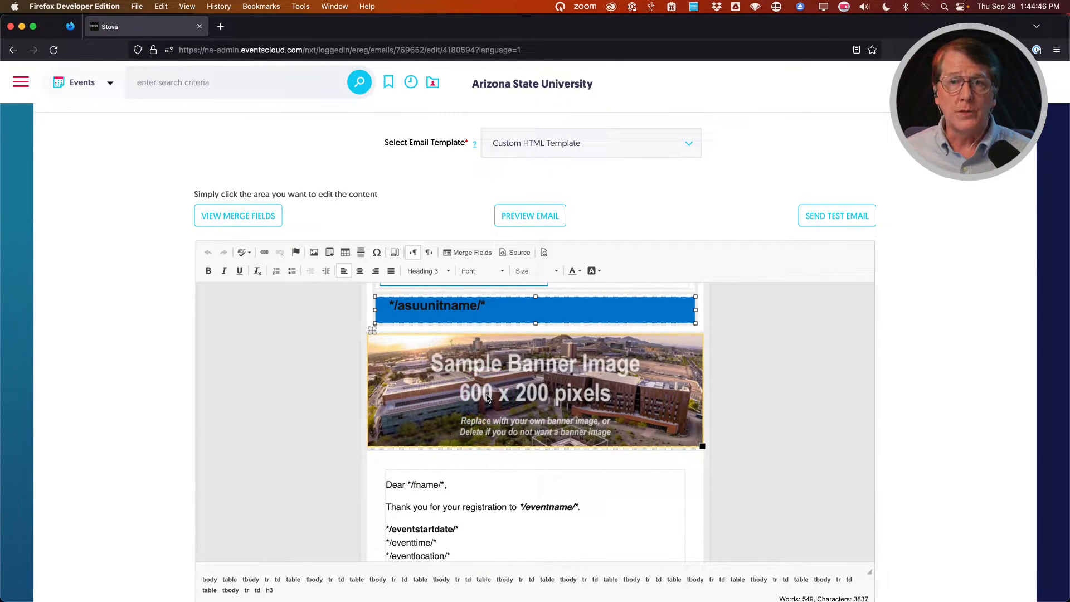
{"action": "left_click", "coordinate": [503, 395]}
{"action": "scroll", "coordinate": [490, 410], "scroll_direction": "down", "scroll_amount": 3}
{"action": "left_click", "coordinate": [513, 425]}
{"action": "scroll", "coordinate": [515, 418], "scroll_direction": "down", "scroll_amount": 1}
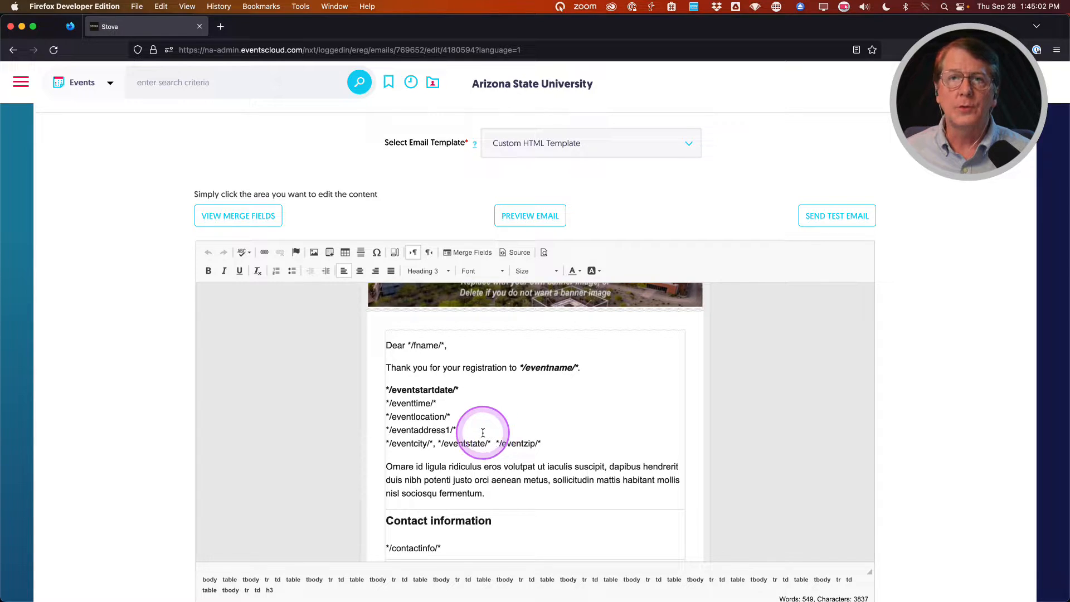
{"action": "scroll", "coordinate": [476, 433], "scroll_direction": "up", "scroll_amount": 3}
{"action": "scroll", "coordinate": [471, 433], "scroll_direction": "up", "scroll_amount": 8}
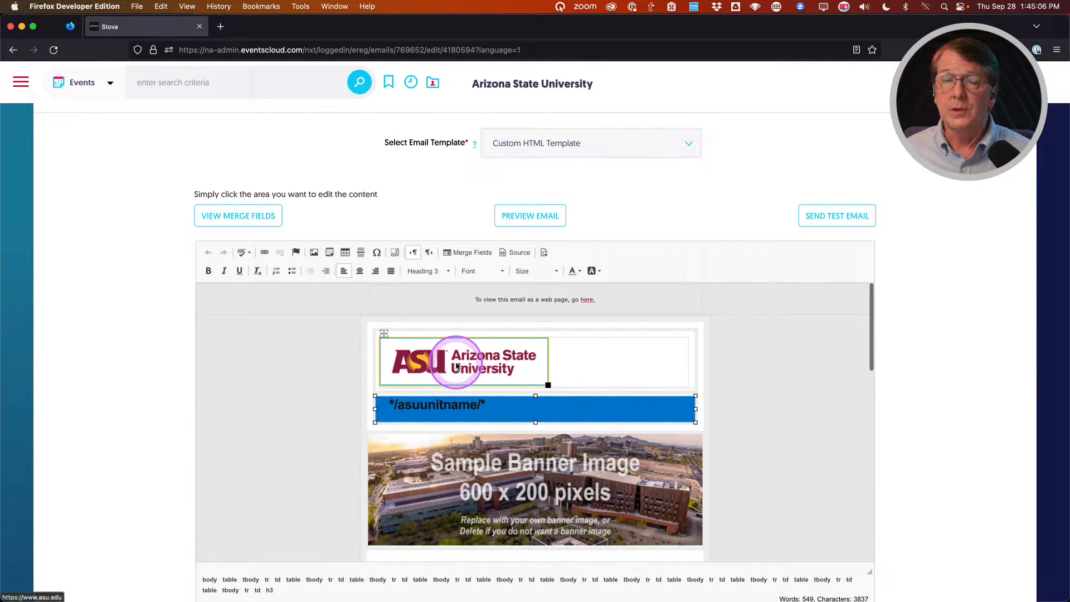
Delete the ASU logo from the email header and open Image Properties for a new picture.
{"action": "left_click", "coordinate": [457, 366]}
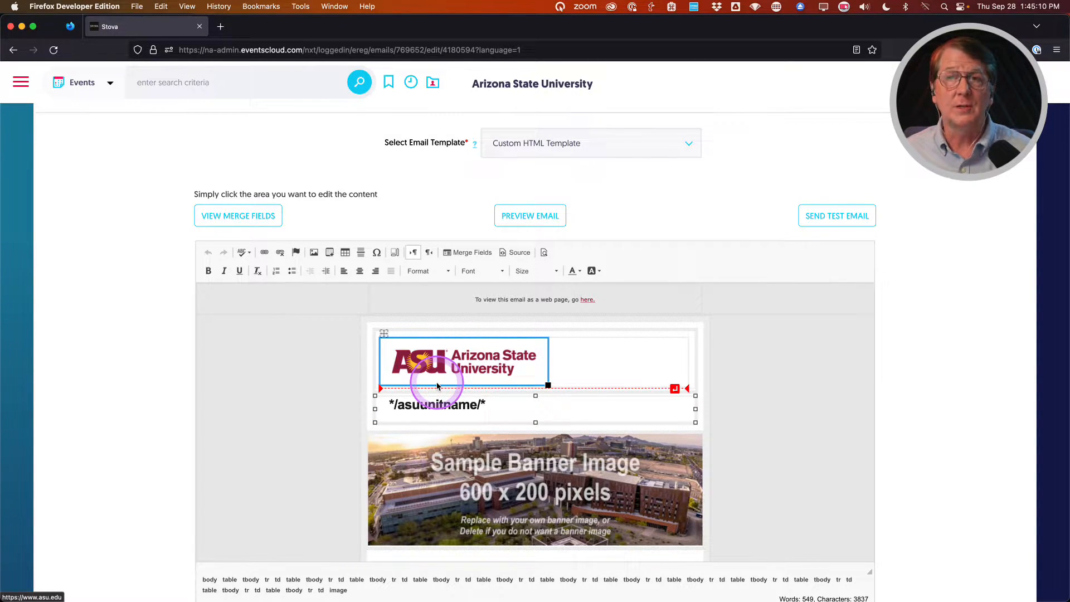
{"action": "left_click", "coordinate": [568, 354]}
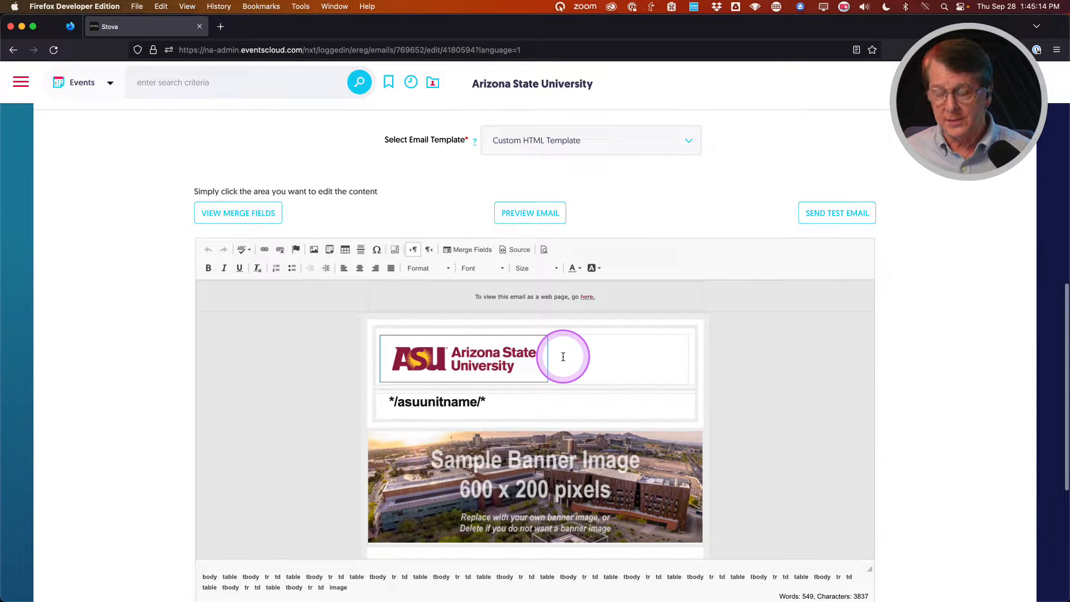
{"action": "left_click", "coordinate": [563, 356]}
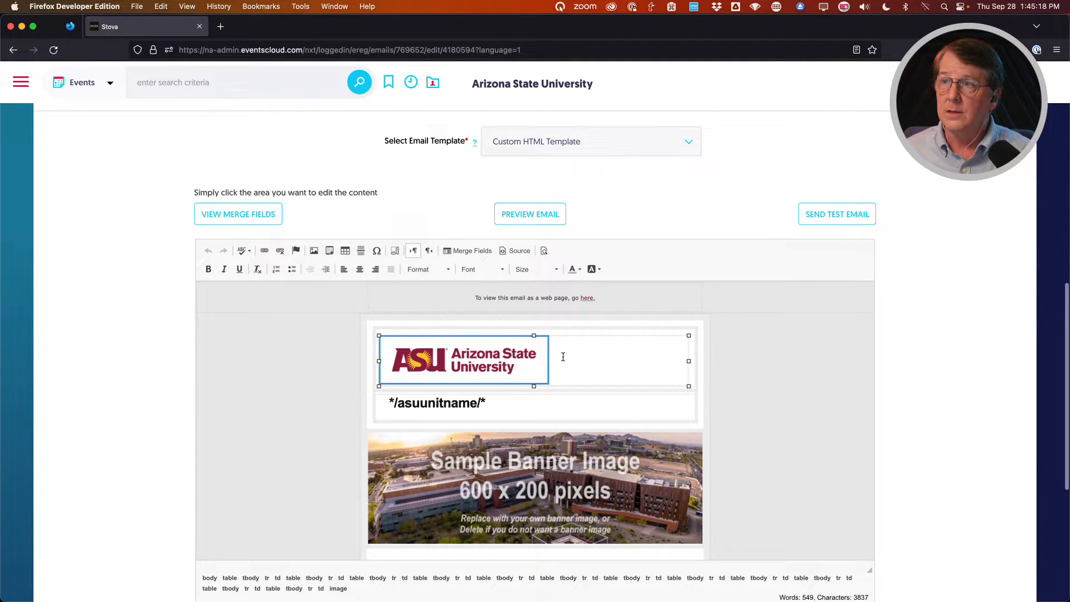
{"action": "left_click", "coordinate": [563, 356]}
{"action": "key", "text": "BackSpace"}
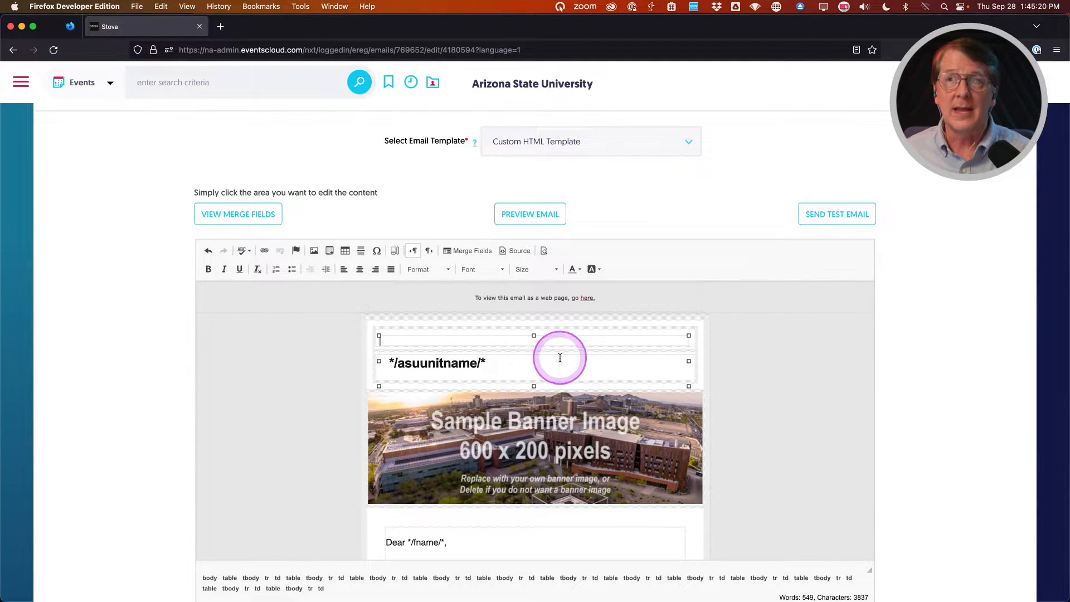
{"action": "scroll", "coordinate": [299, 270], "scroll_direction": "down", "scroll_amount": 1}
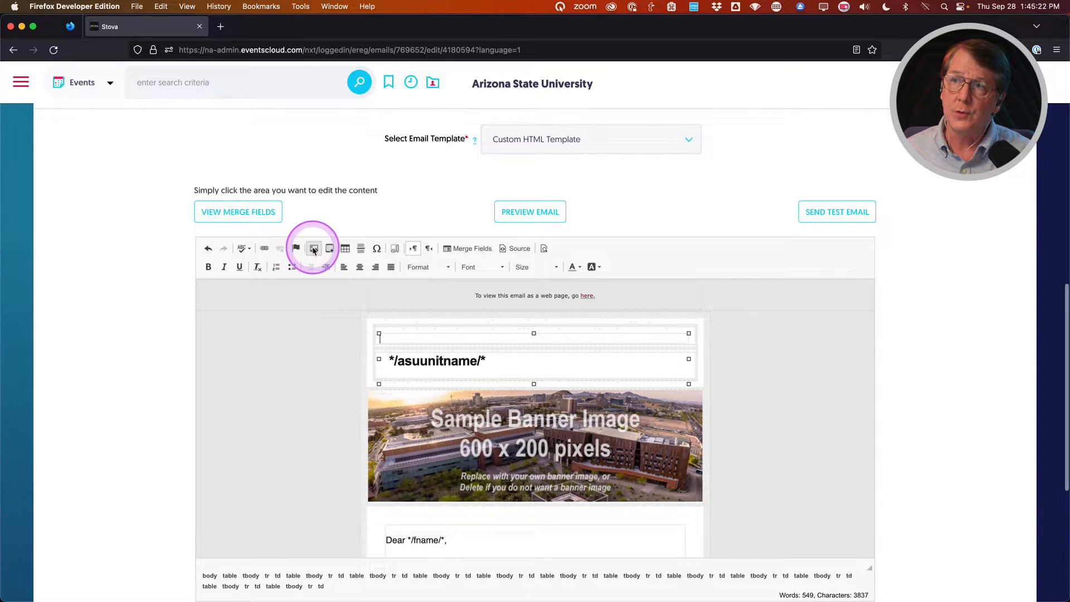
{"action": "left_click", "coordinate": [314, 249]}
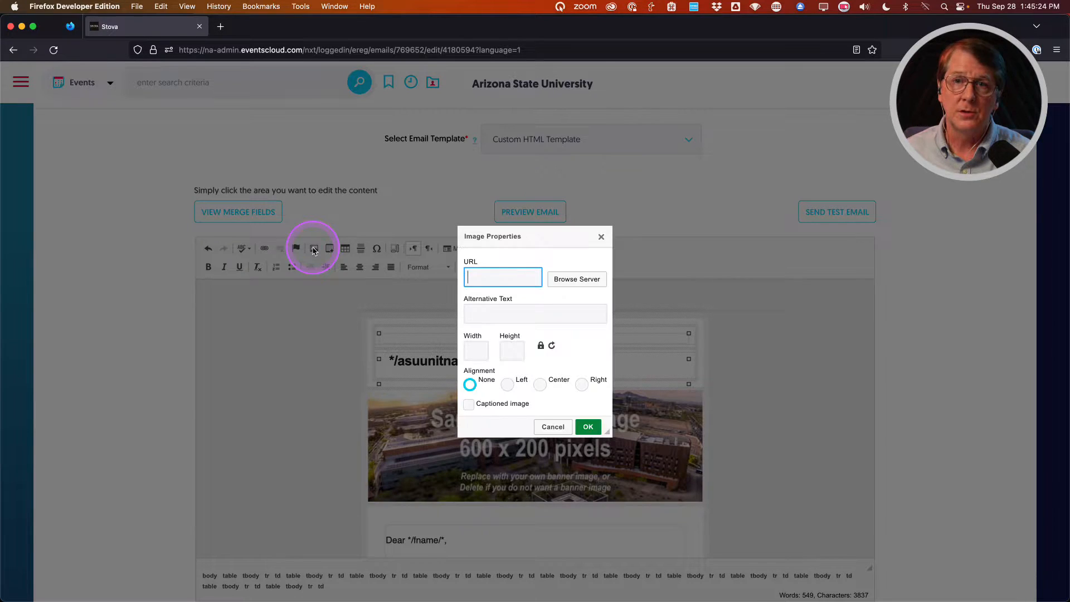
Browse the server images to College of Really Cool Ideas (CRCI) > Sample Folder.
{"action": "left_click", "coordinate": [571, 279]}
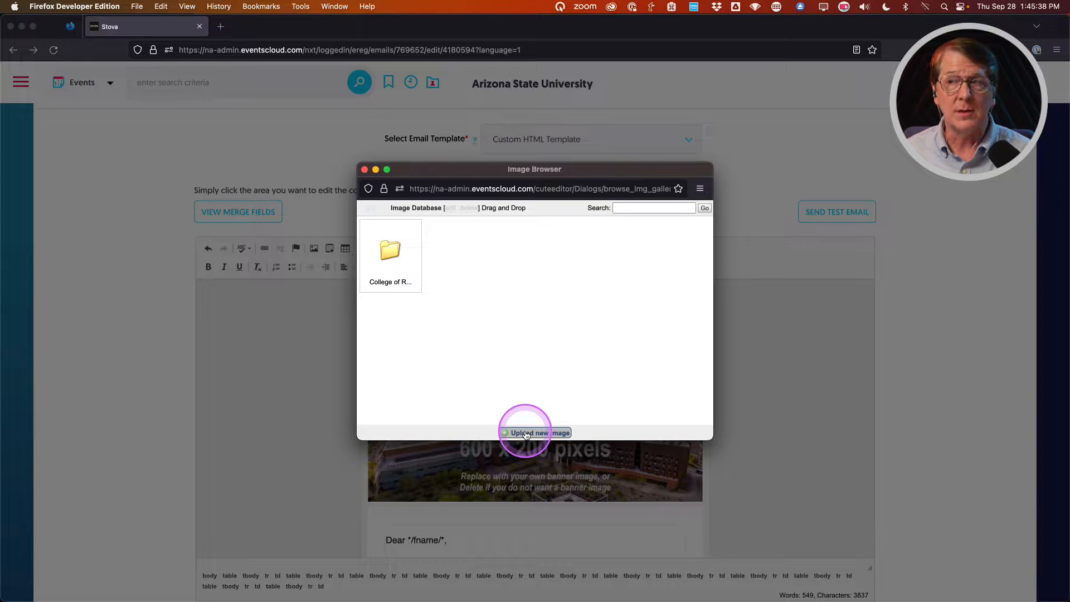
{"action": "left_click", "coordinate": [391, 256]}
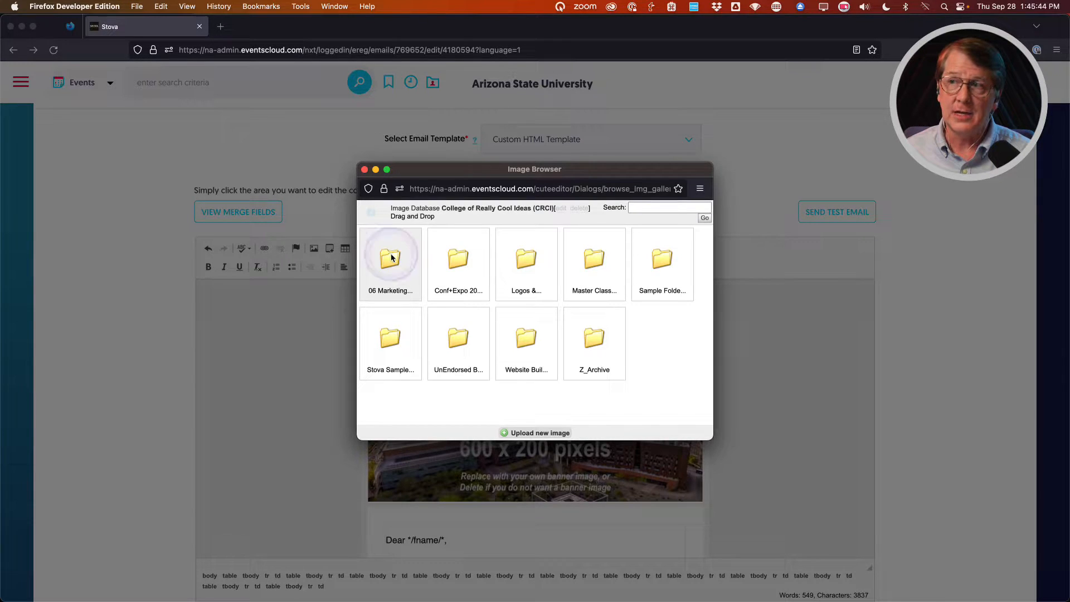
{"action": "left_click", "coordinate": [537, 434]}
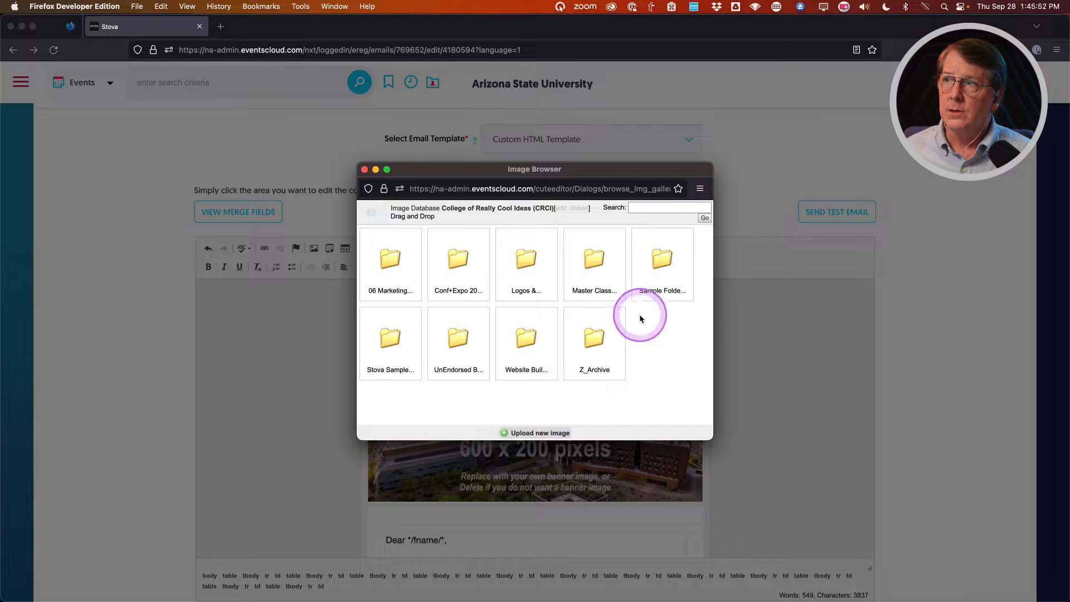
{"action": "left_click", "coordinate": [662, 262]}
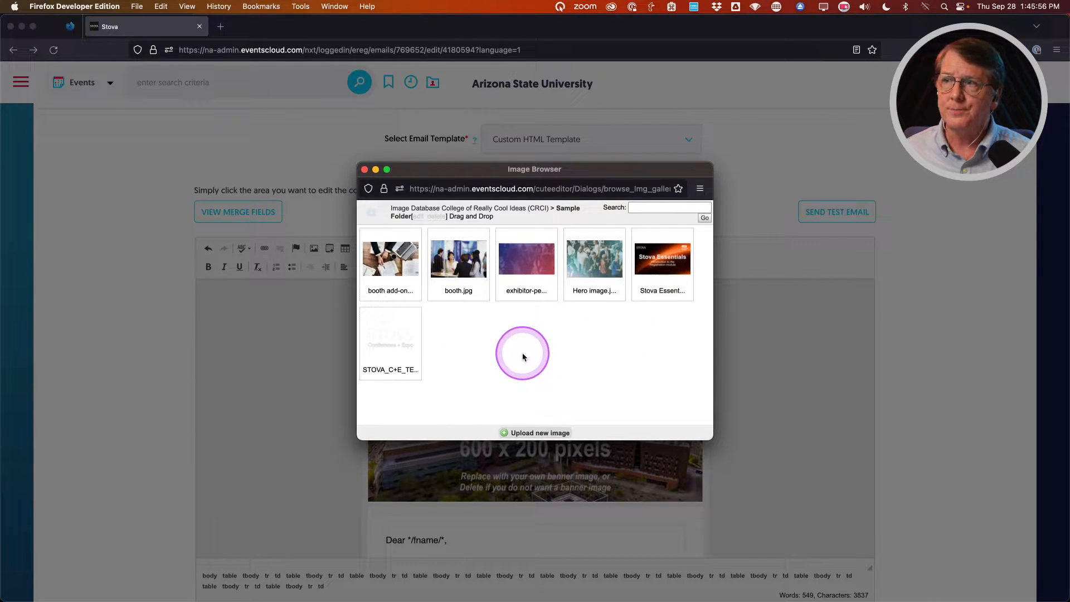
Upload the three logo PNGs from Graphics > Event Builder, Part 4, including asu_crci_unendorsed_logo_email_380x84px.png.
{"action": "left_click", "coordinate": [539, 433]}
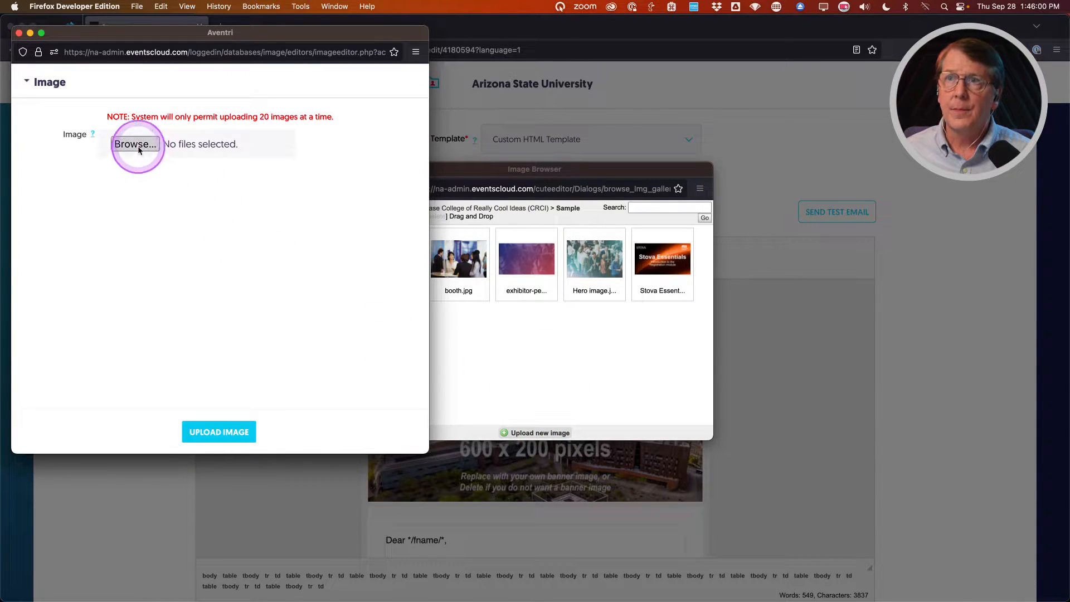
{"action": "left_click", "coordinate": [136, 144]}
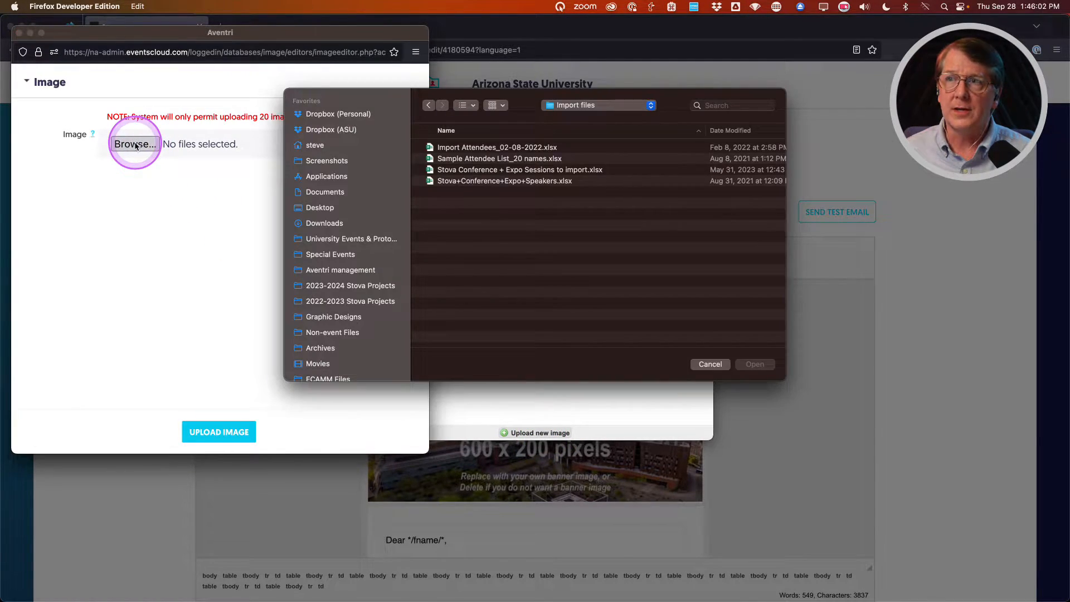
{"action": "left_click", "coordinate": [591, 106]}
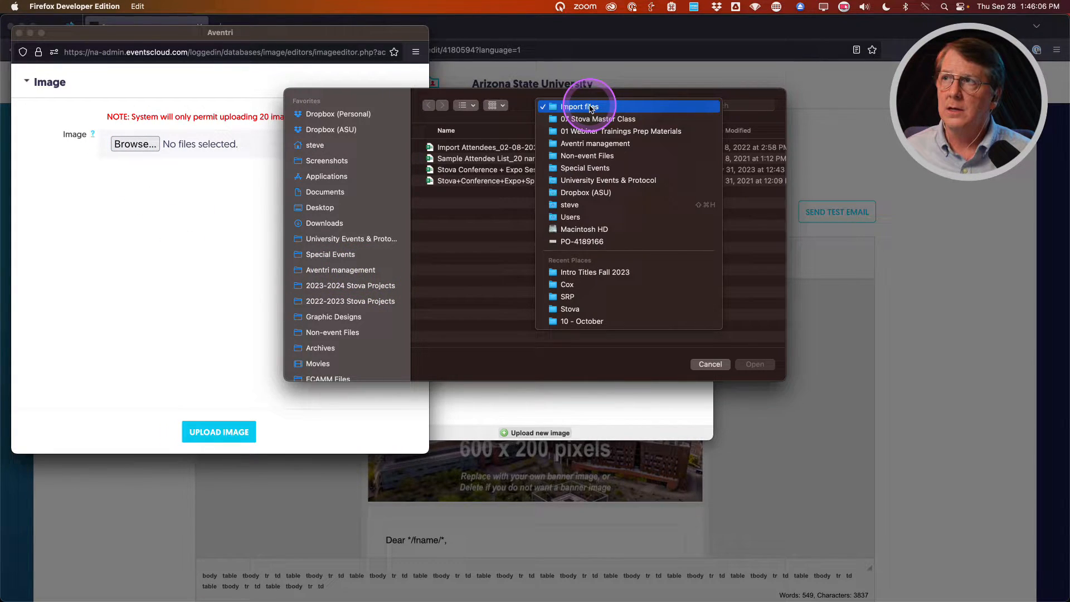
{"action": "left_click", "coordinate": [585, 119]}
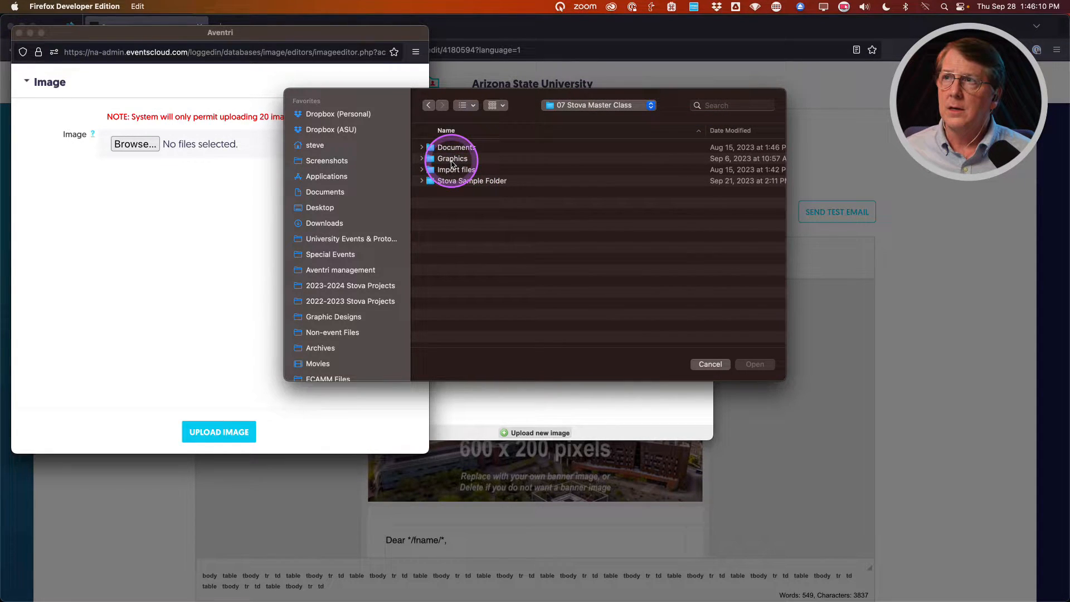
{"action": "double_click", "coordinate": [452, 159]}
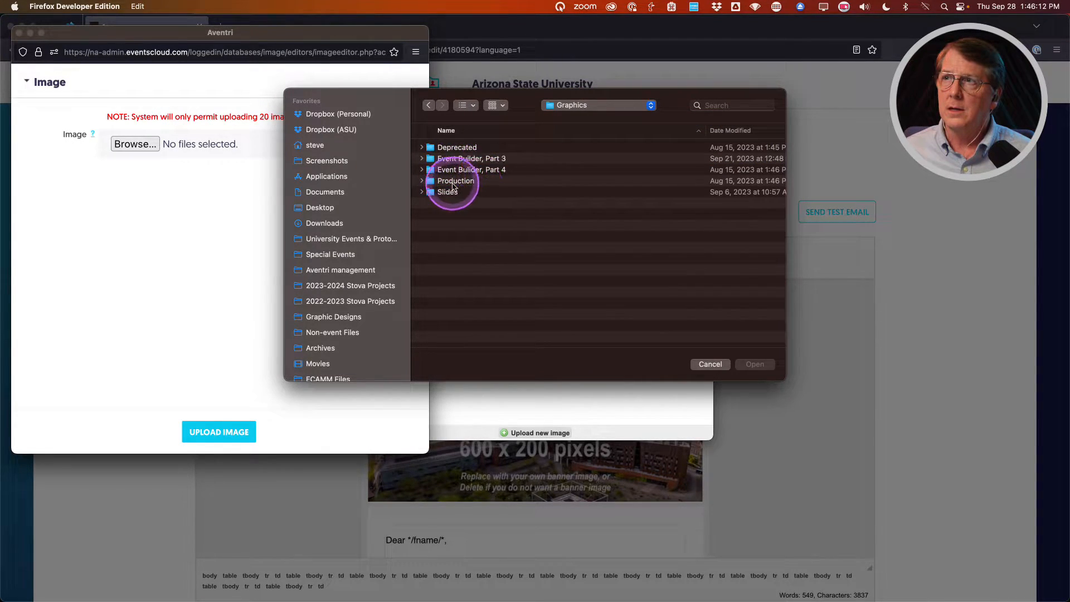
{"action": "left_click", "coordinate": [422, 170]}
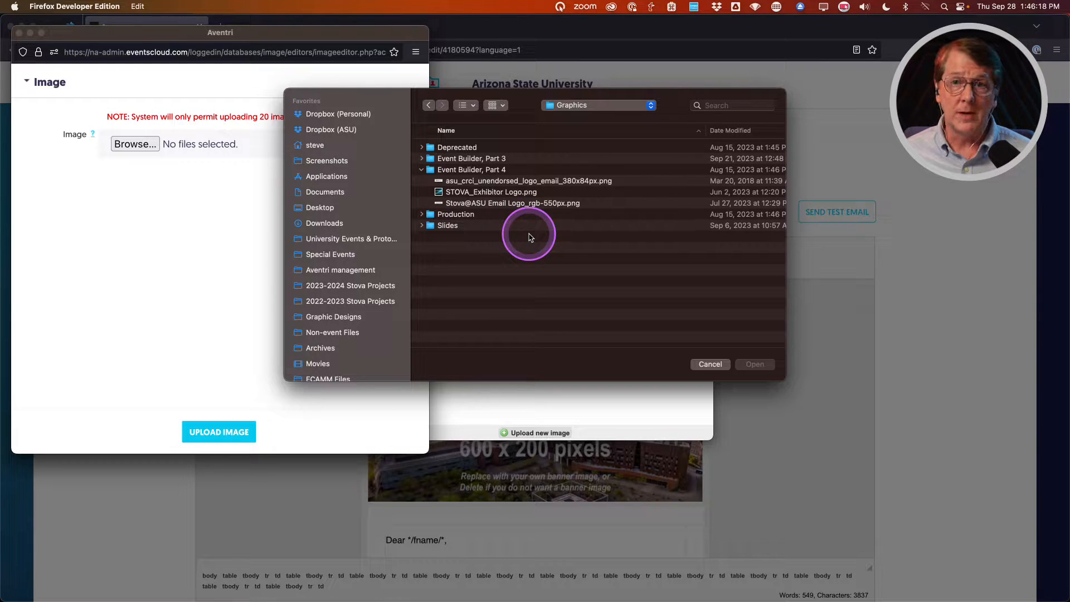
{"action": "left_click", "coordinate": [485, 183]}
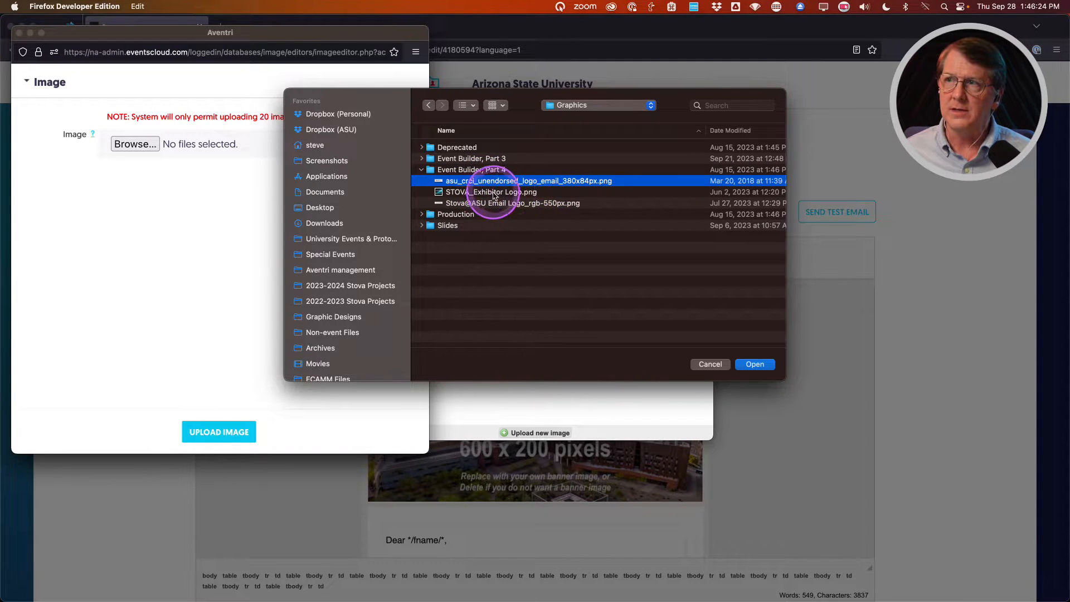
{"action": "left_click", "coordinate": [491, 204], "text": "shift"}
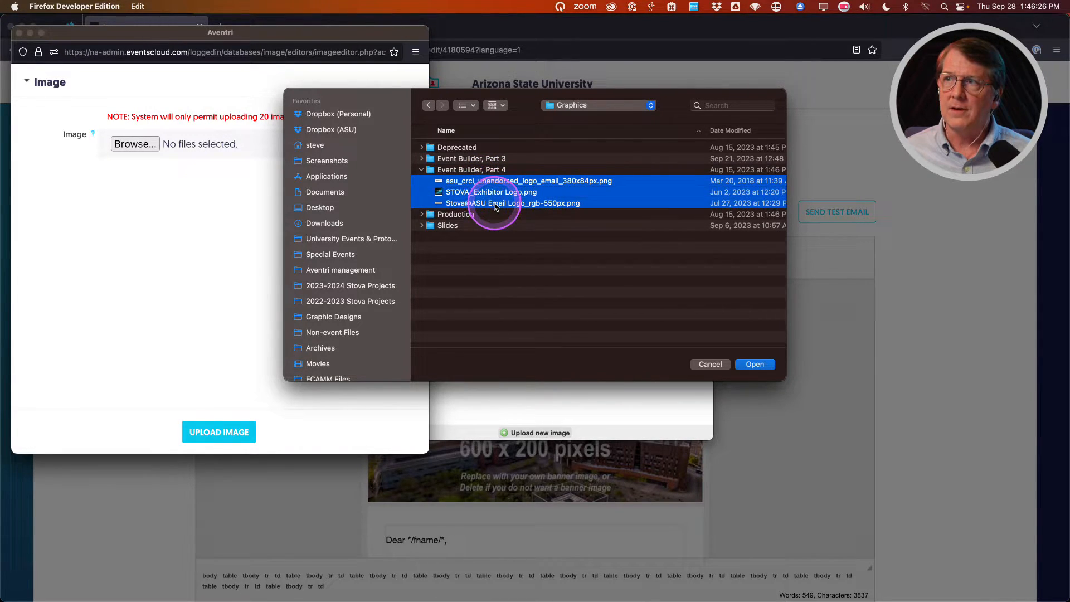
{"action": "left_click", "coordinate": [754, 364]}
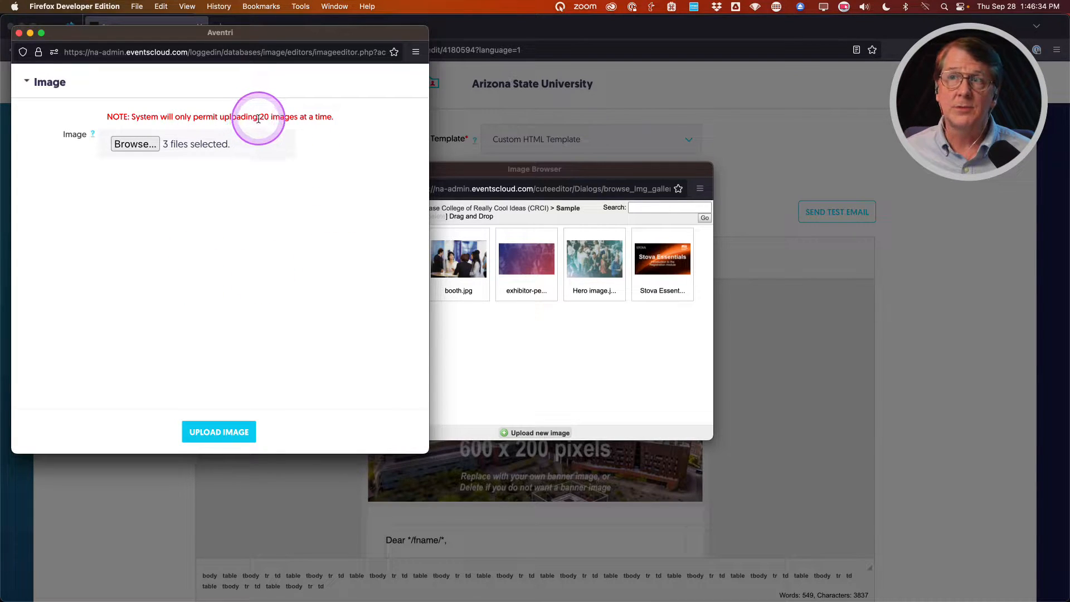
{"action": "left_click", "coordinate": [216, 435]}
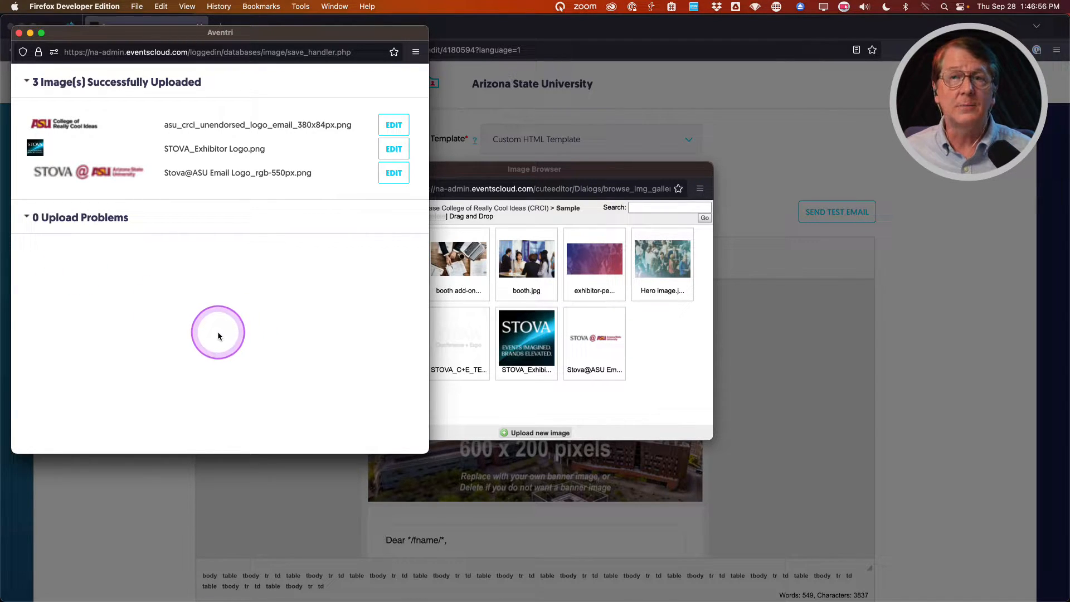
Choose the Stova@ASU email logo (550 × 76) and give it alt text 'Stova Conference + Expo'.
{"action": "left_click", "coordinate": [19, 33]}
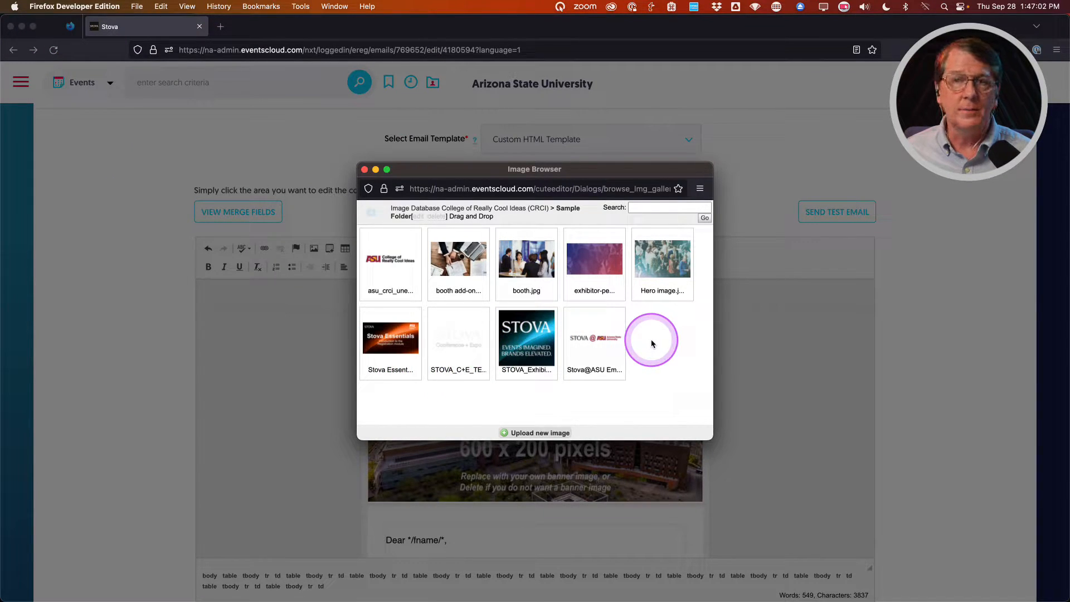
{"action": "left_click", "coordinate": [587, 340]}
{"action": "left_click", "coordinate": [497, 313]}
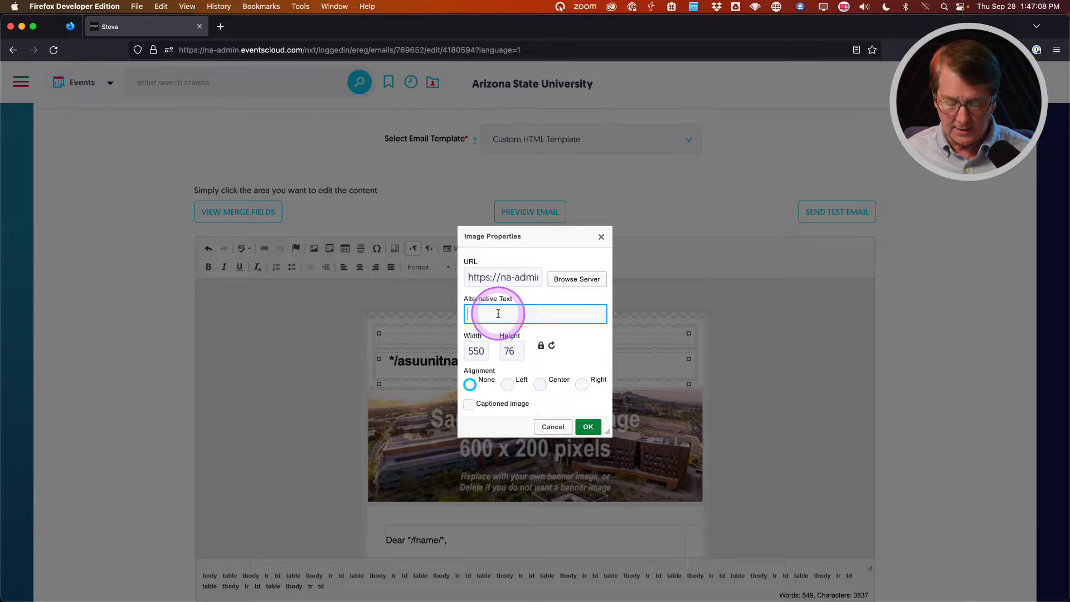
{"action": "left_click", "coordinate": [497, 314]}
{"action": "type", "text": "Stova"}
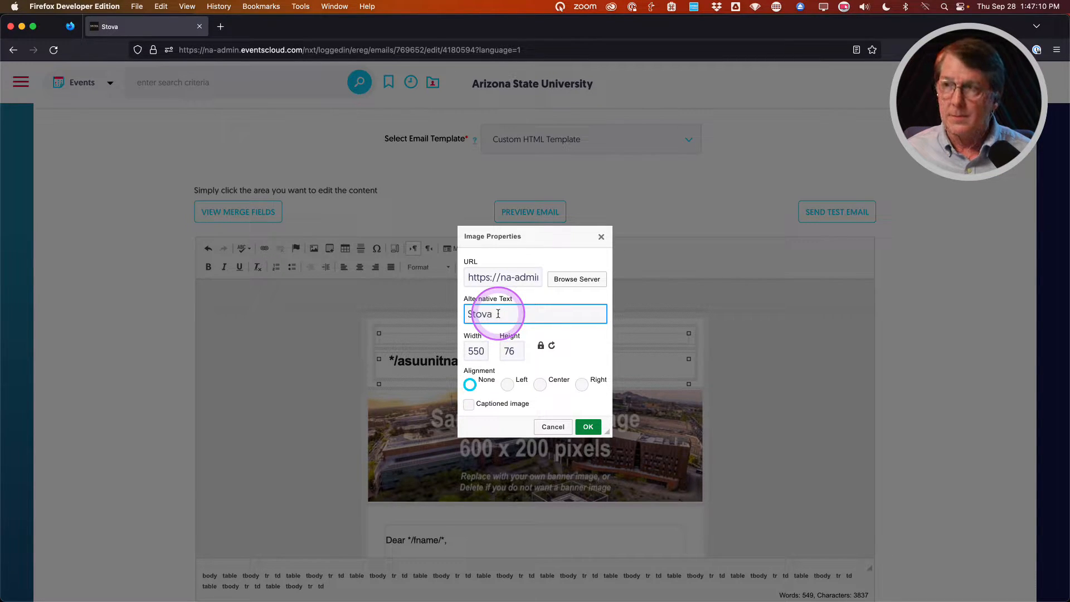
{"action": "type", "text": " Conference"}
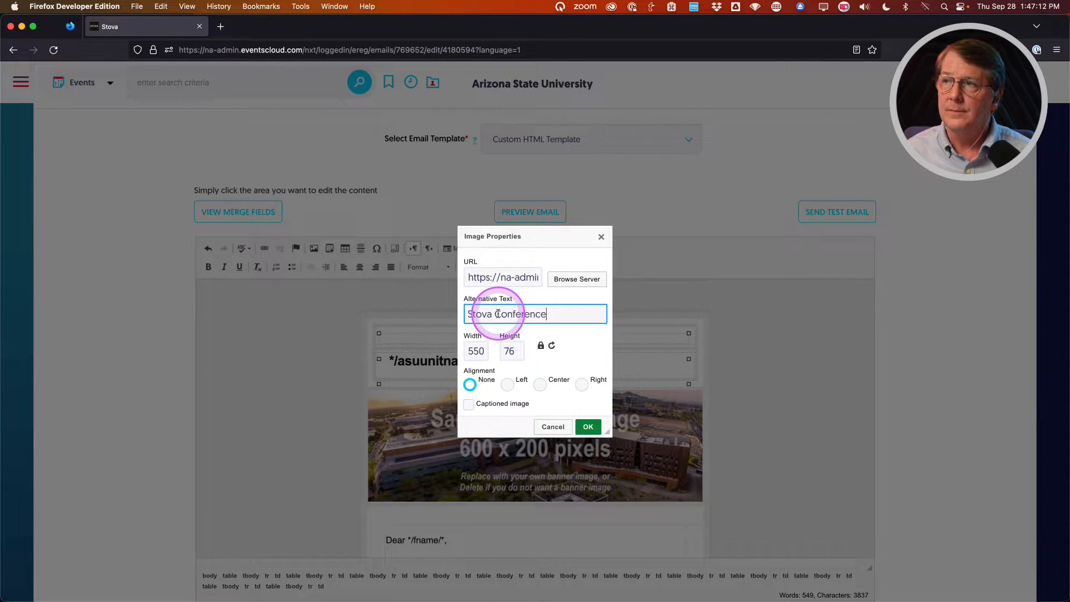
{"action": "type", "text": " + Expo"}
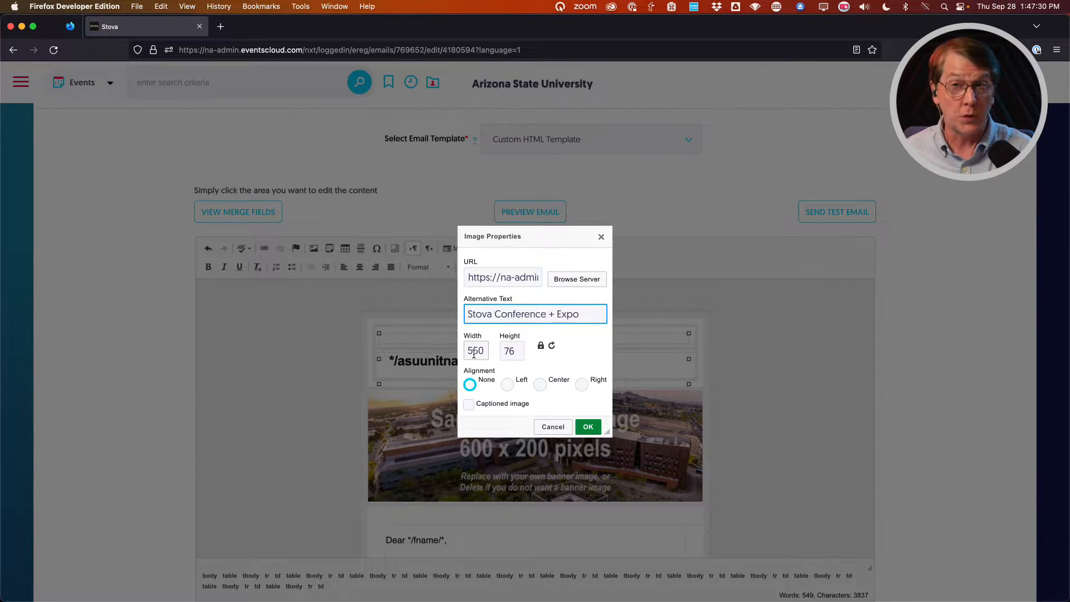
Insert the Stova@ASU logo into the header, then open the sample banner's Image Properties.
{"action": "left_click", "coordinate": [589, 426]}
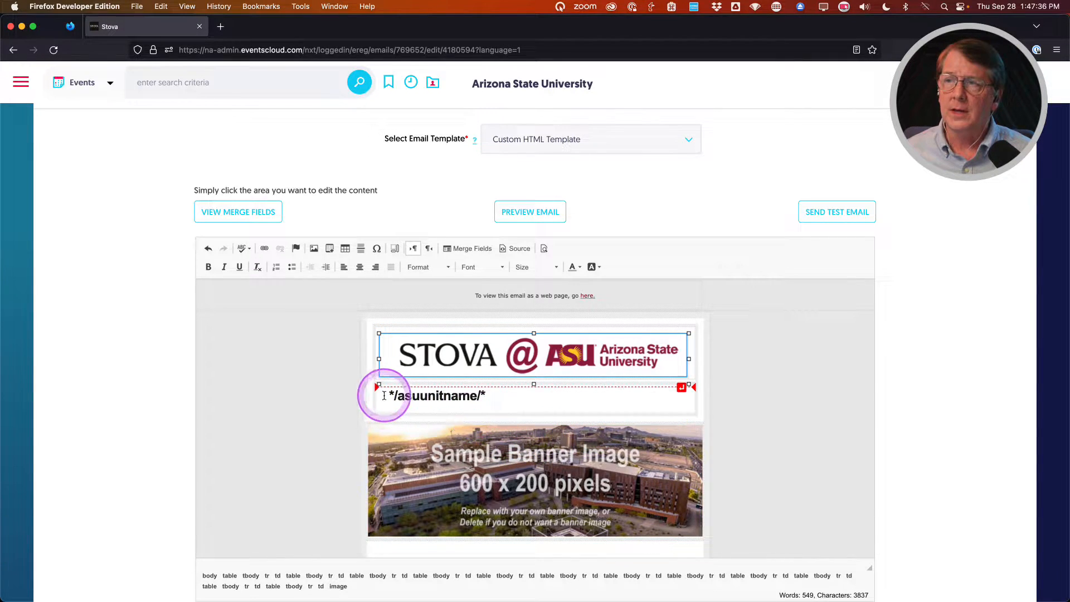
{"action": "left_click", "coordinate": [482, 457]}
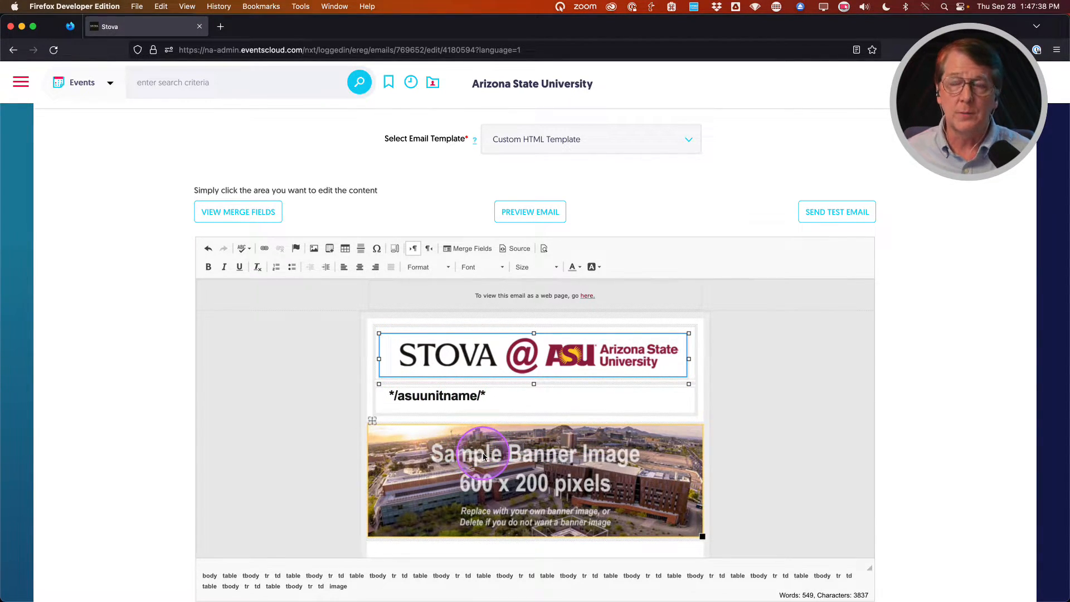
{"action": "scroll", "coordinate": [484, 456], "scroll_direction": "down", "scroll_amount": 1}
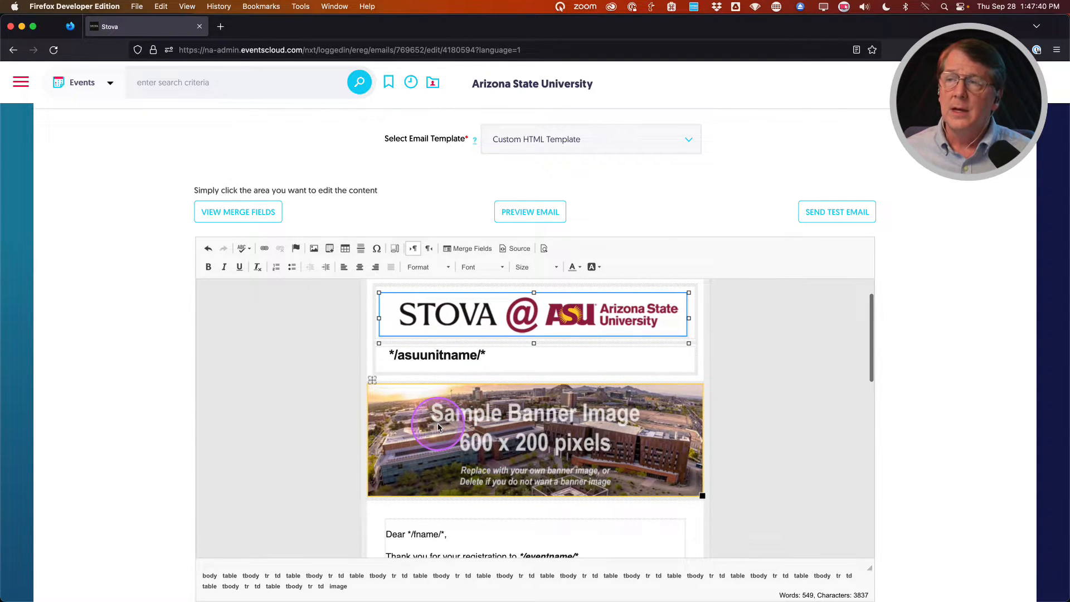
{"action": "left_click", "coordinate": [505, 439]}
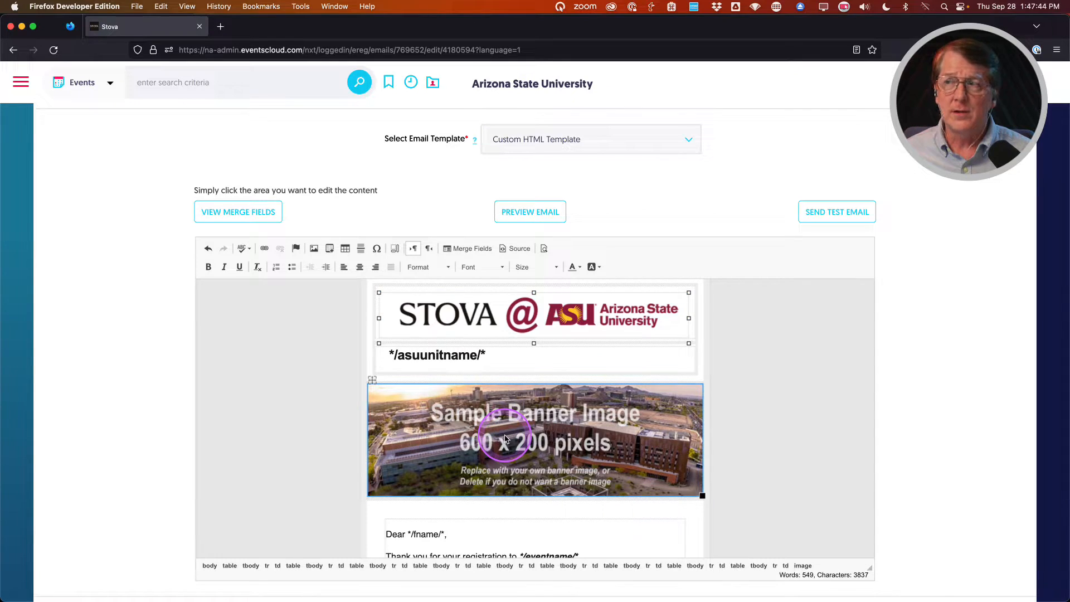
{"action": "key", "text": "BackSpace"}
{"action": "left_click", "coordinate": [504, 435]}
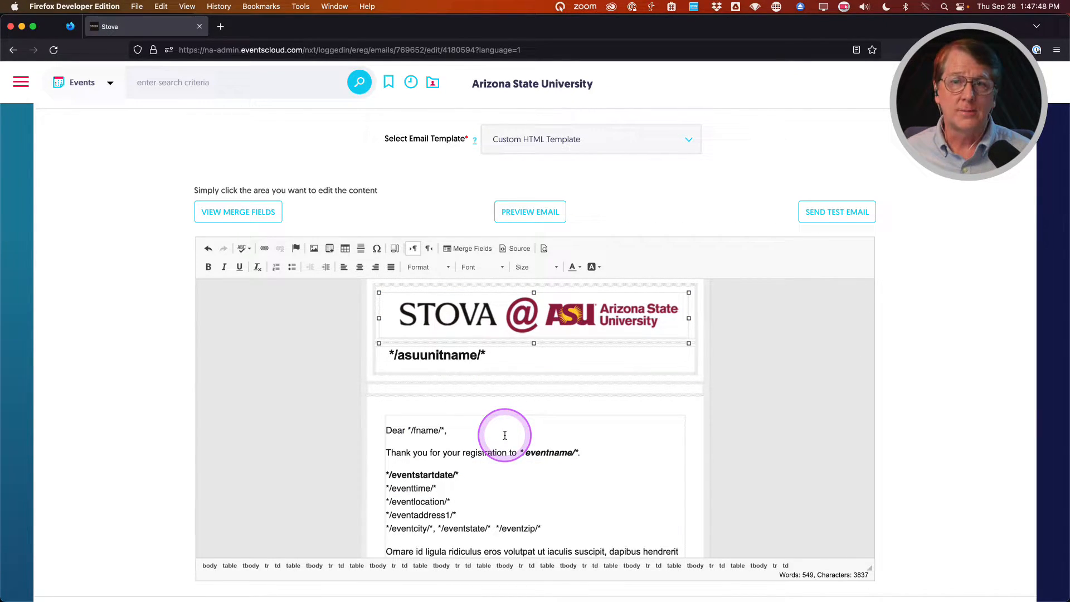
{"action": "key", "text": "ctrl+z"}
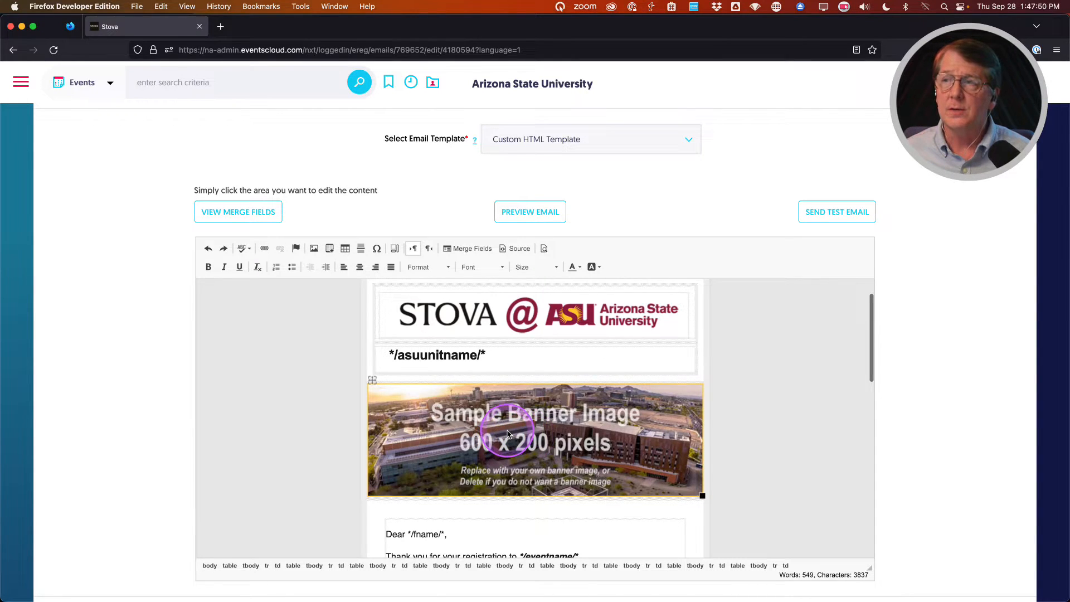
{"action": "double_click", "coordinate": [507, 433]}
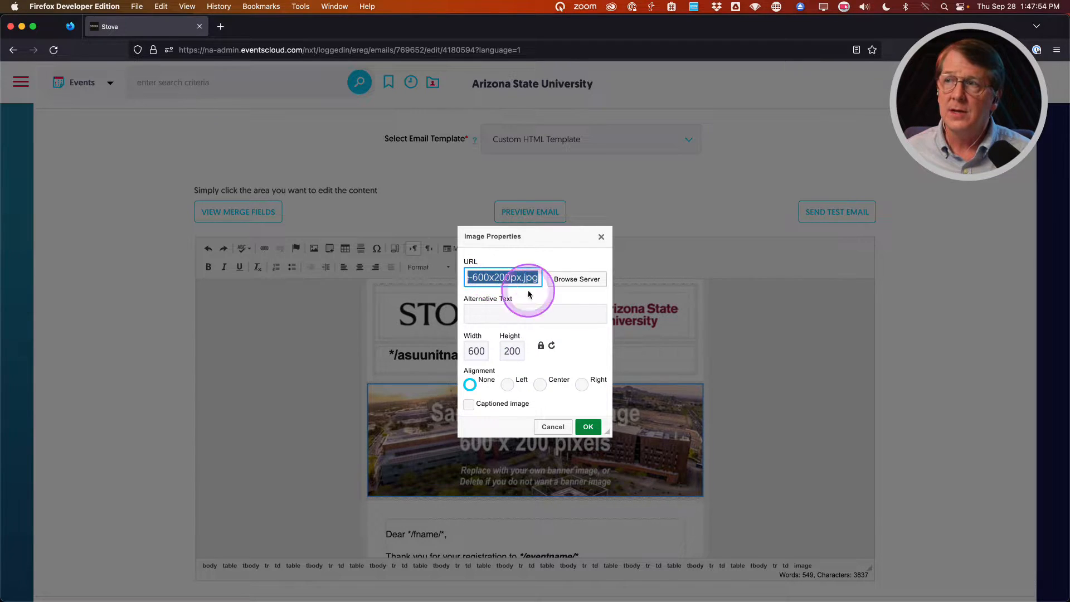
Pick the STOVA Conference + Expo banner from the server's Conf+Expo 2024 folder.
{"action": "left_click", "coordinate": [563, 280]}
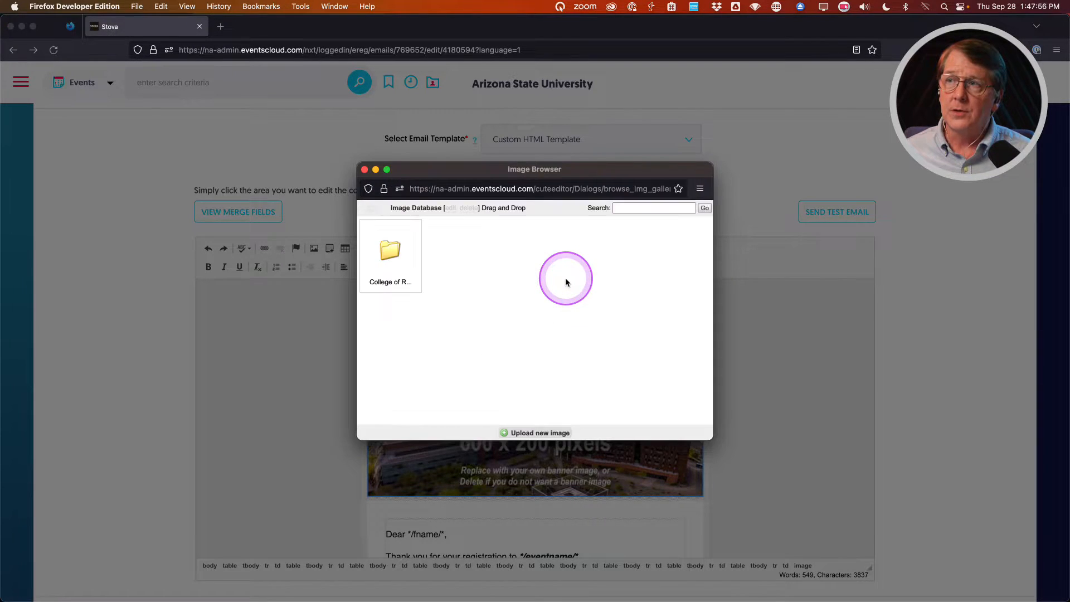
{"action": "double_click", "coordinate": [394, 256]}
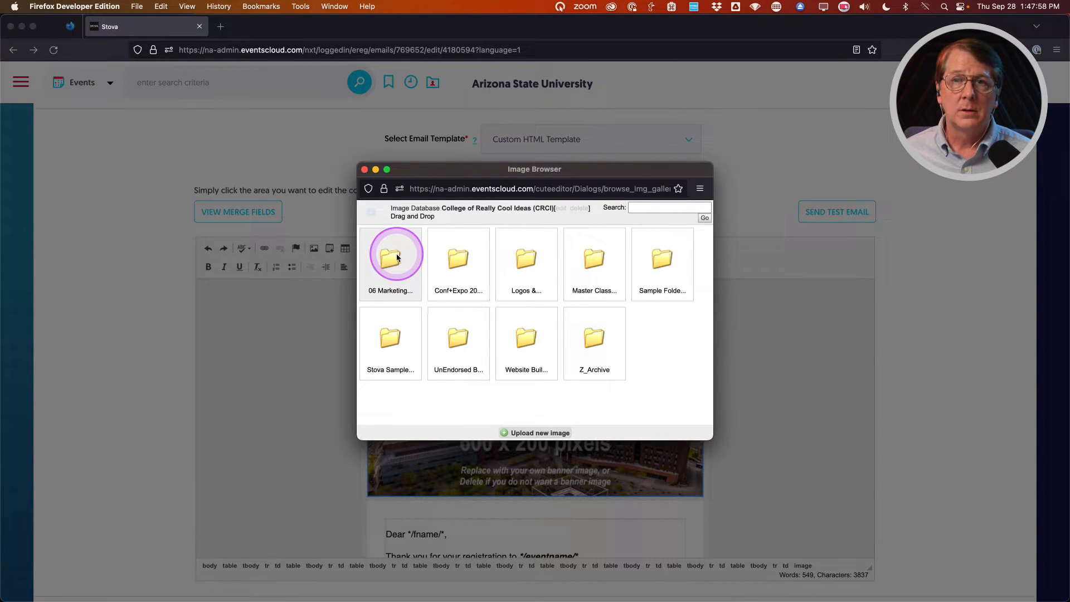
{"action": "left_click", "coordinate": [446, 335]}
{"action": "left_click", "coordinate": [461, 262]}
{"action": "left_click", "coordinate": [462, 263]}
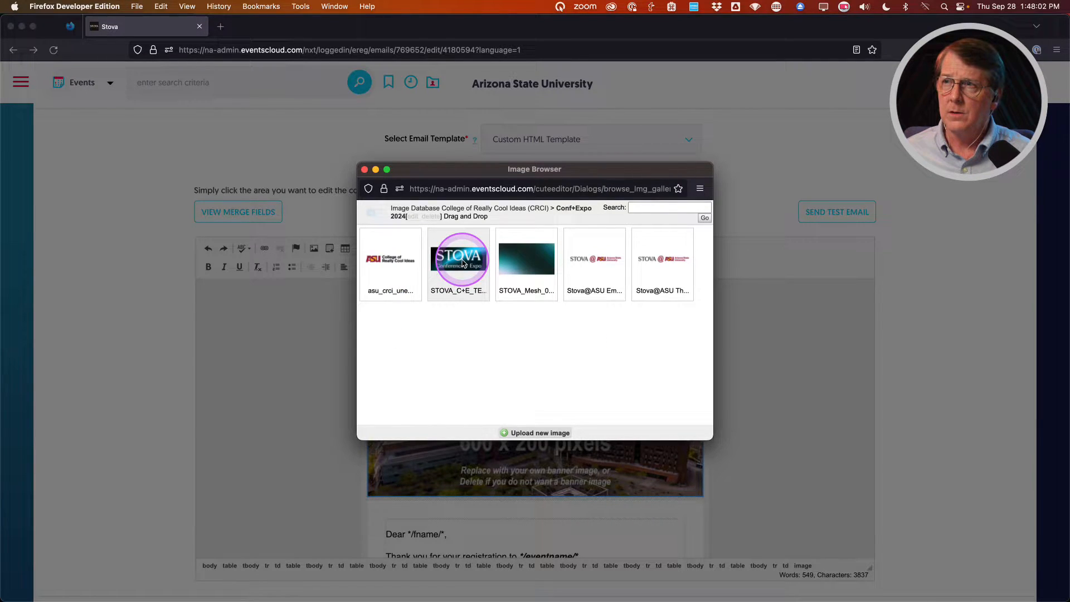
{"action": "left_click", "coordinate": [456, 263]}
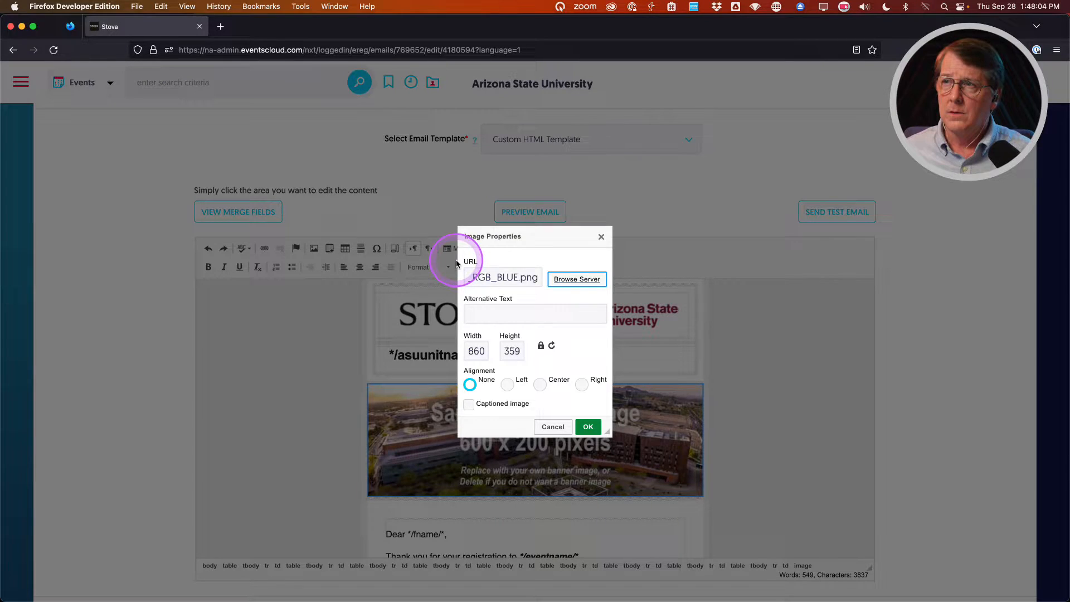
Give the banner alt text 'Stova Conference + Expo' and width 600, then apply it.
{"action": "left_click", "coordinate": [497, 314]}
{"action": "type", "text": "Stova Co"}
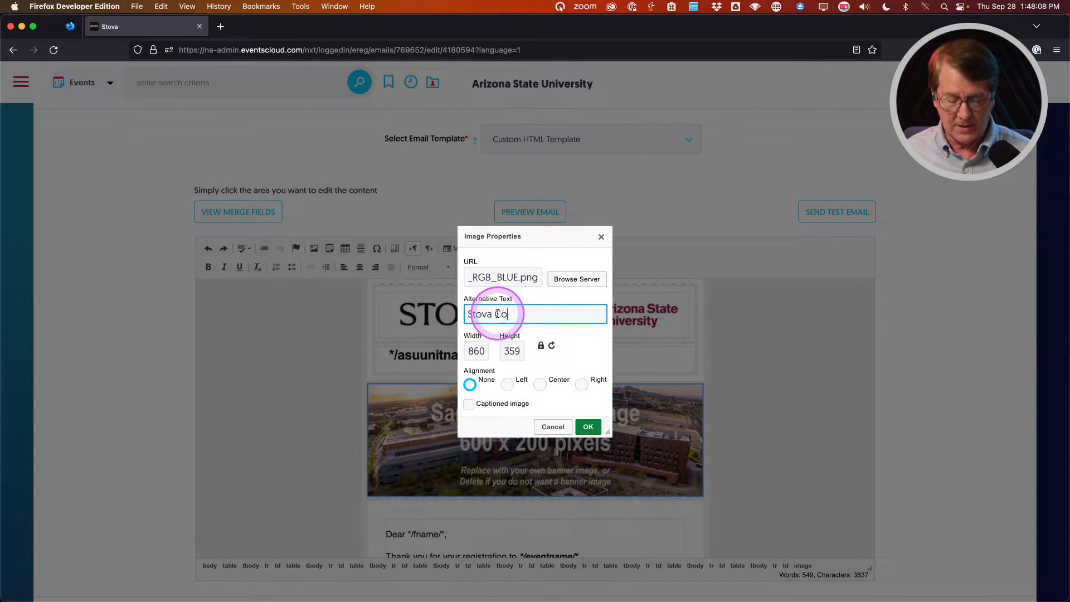
{"action": "type", "text": "nference + Expo"}
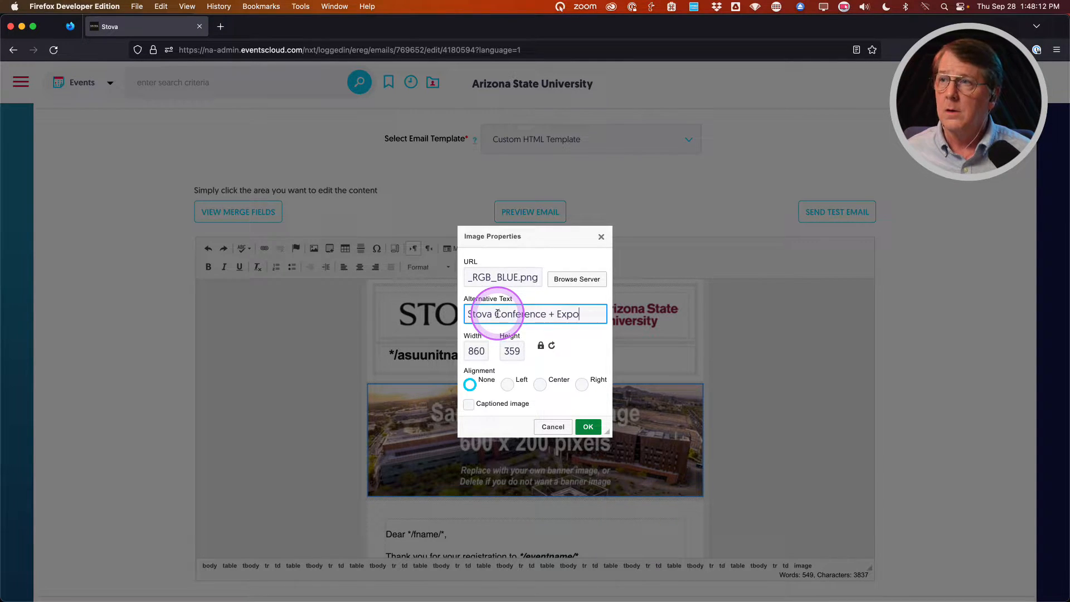
{"action": "double_click", "coordinate": [474, 351]}
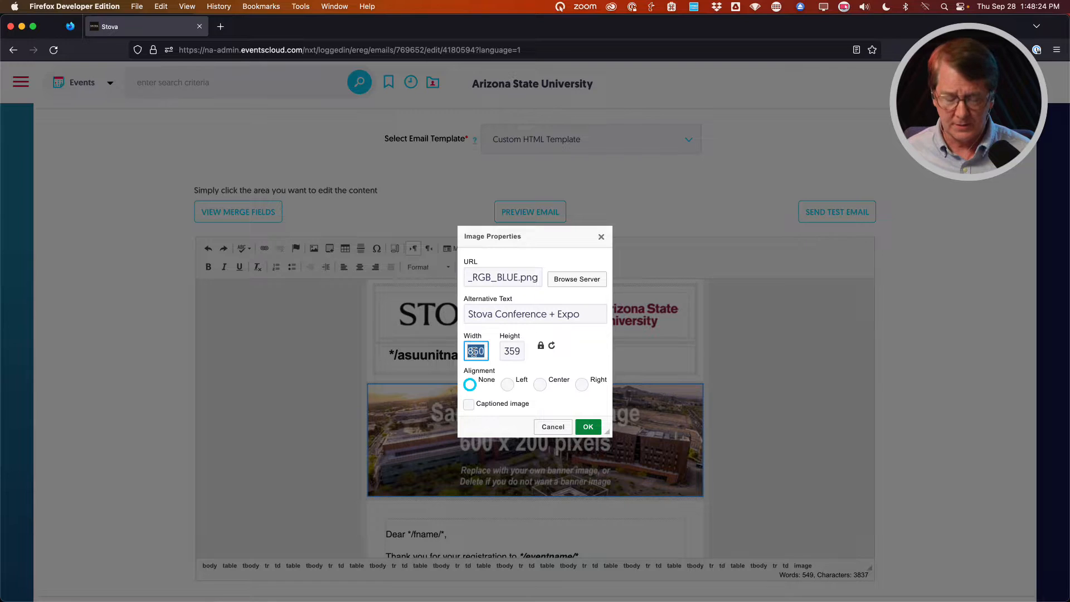
{"action": "type", "text": "600"}
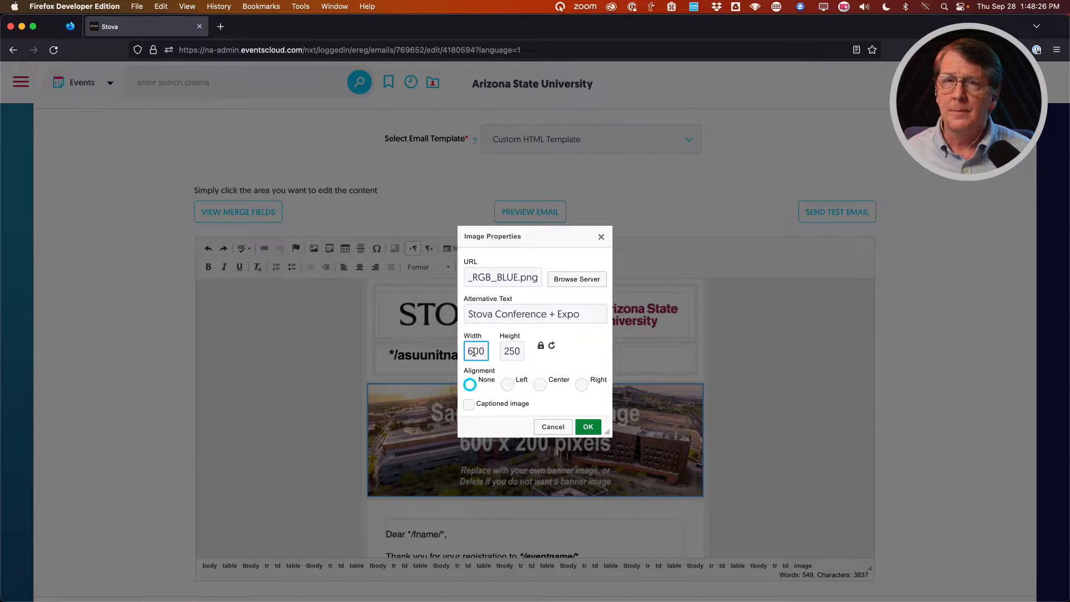
{"action": "left_click", "coordinate": [588, 427]}
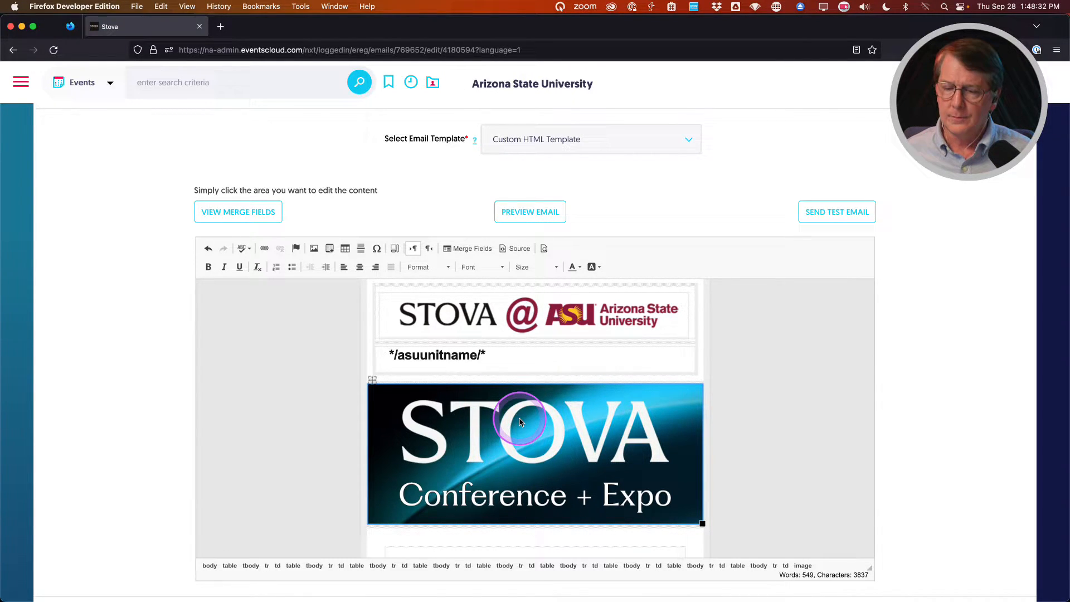
{"action": "scroll", "coordinate": [519, 421], "scroll_direction": "down", "scroll_amount": 3}
{"action": "scroll", "coordinate": [499, 368], "scroll_direction": "down", "scroll_amount": 1}
{"action": "scroll", "coordinate": [499, 369], "scroll_direction": "down", "scroll_amount": 3}
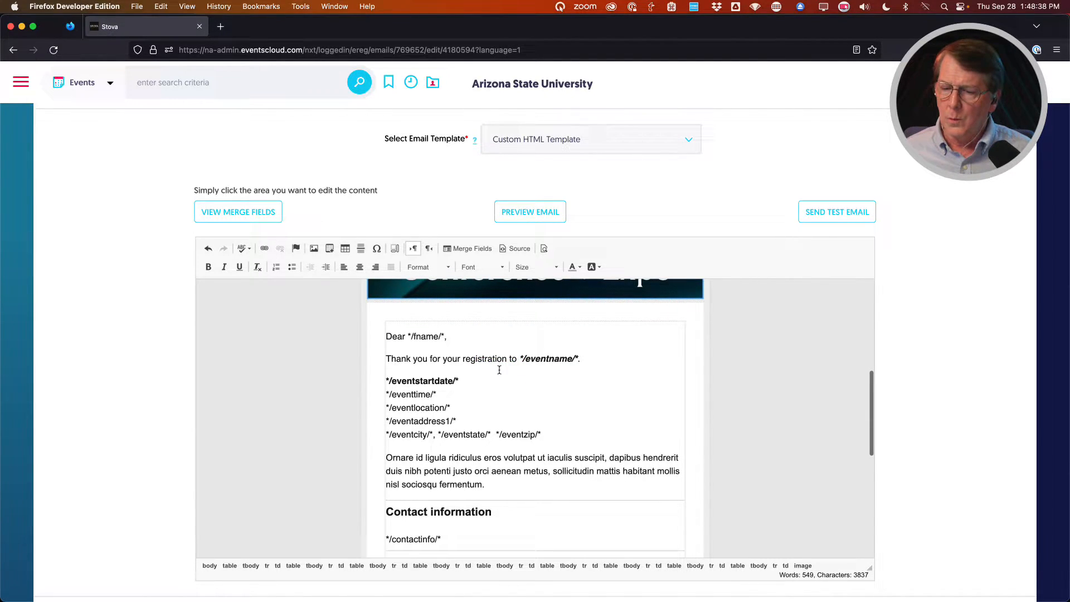
{"action": "left_click", "coordinate": [500, 387]}
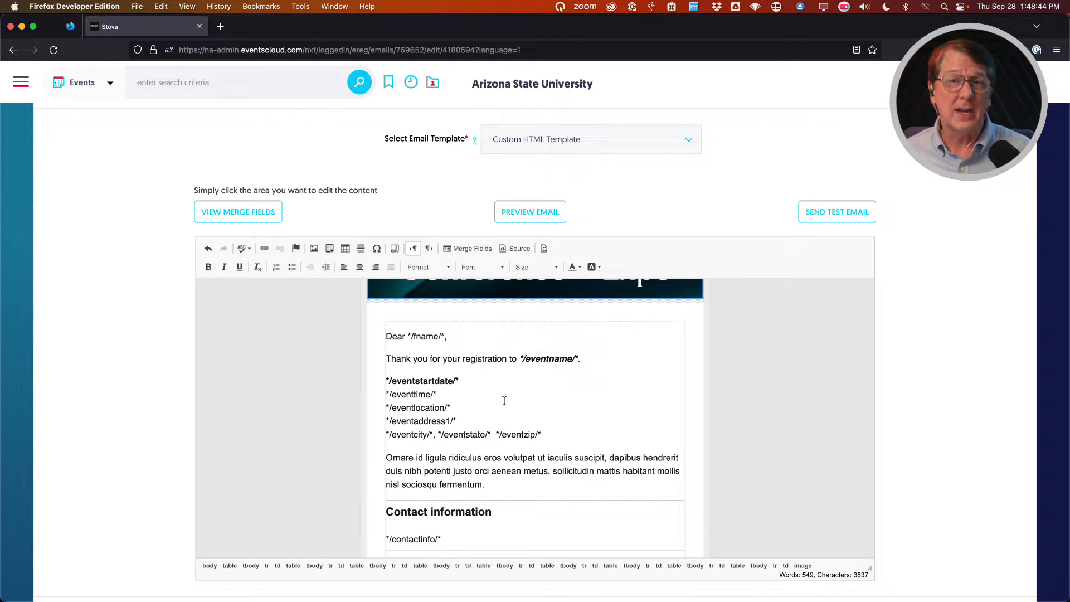
{"action": "left_click", "coordinate": [505, 401]}
{"action": "left_click", "coordinate": [438, 468]}
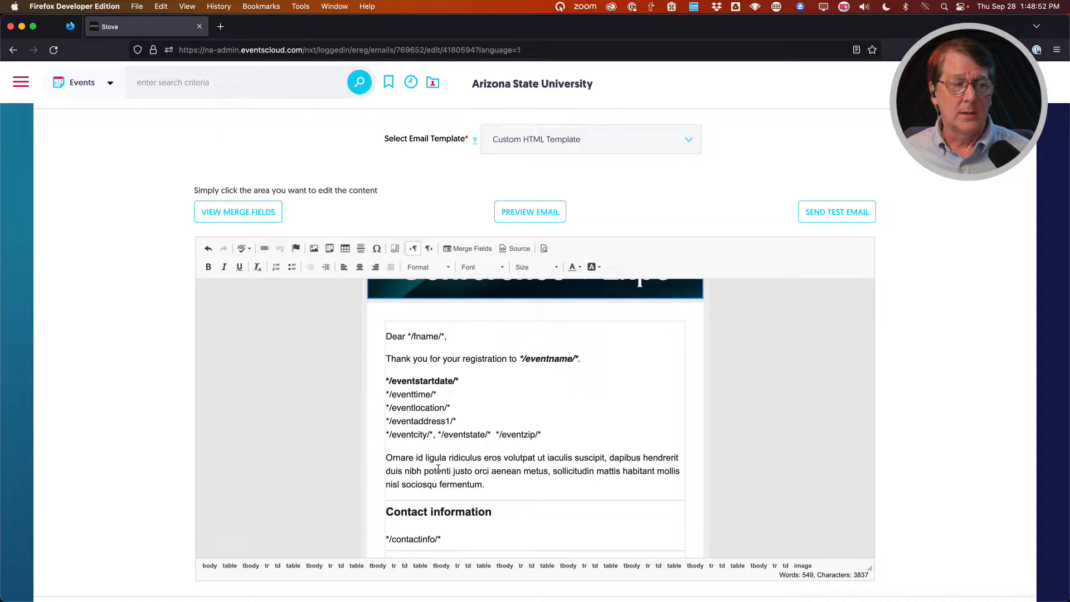
Insert an empty line before 'Ornare' and start a new link on it.
{"action": "left_click", "coordinate": [393, 461]}
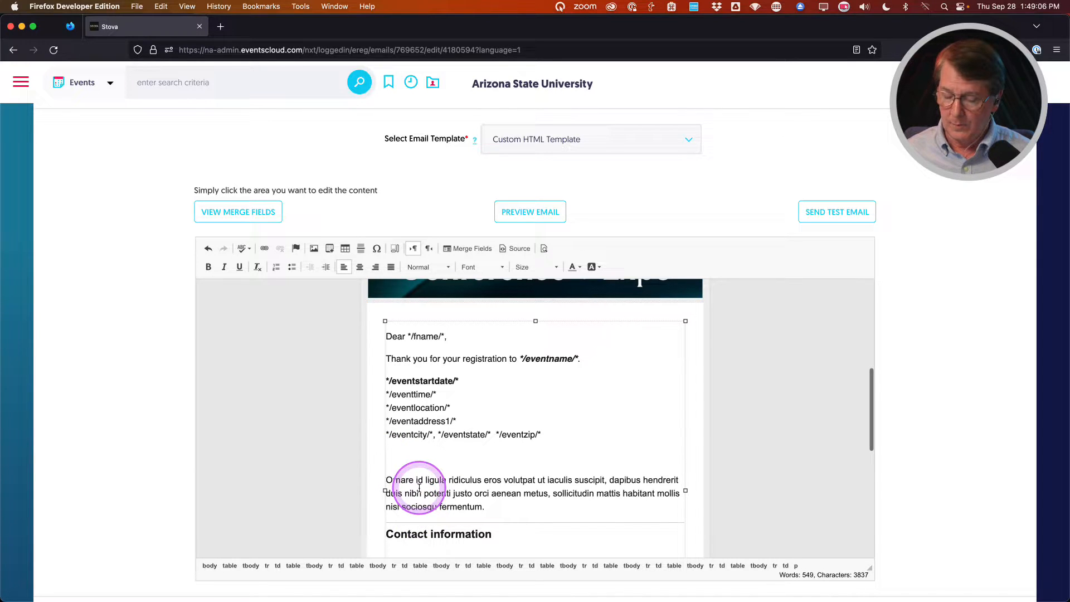
{"action": "key", "text": "Return"}
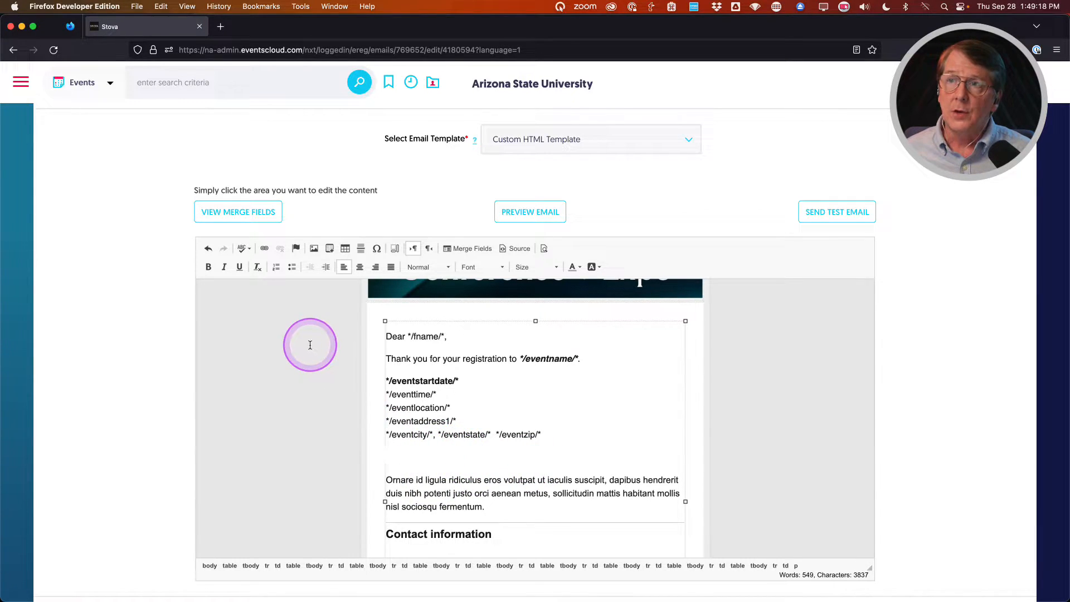
{"action": "left_click", "coordinate": [264, 252]}
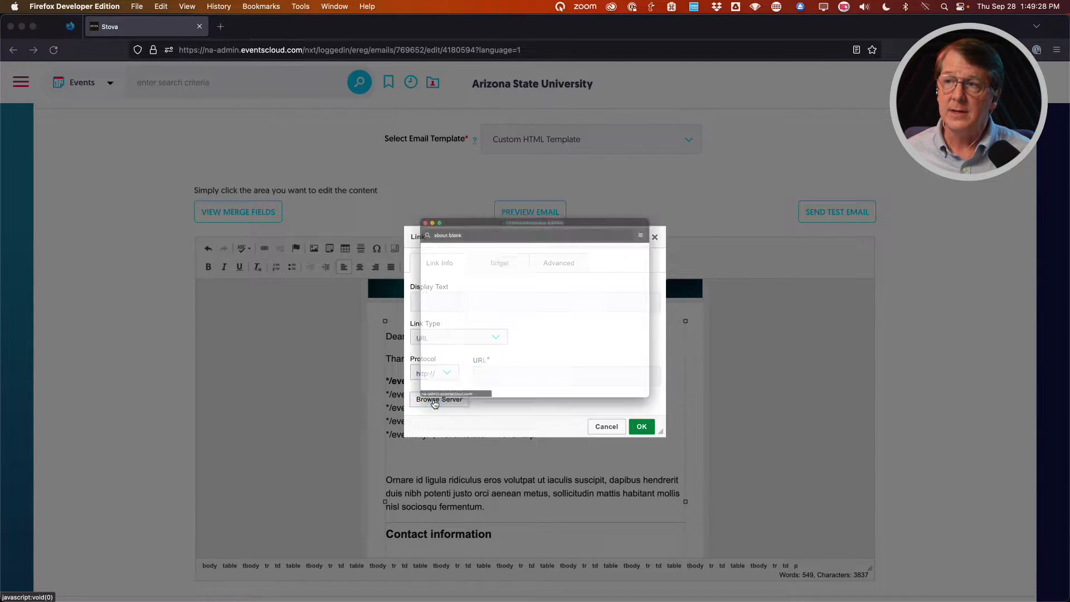
Browse the server's CRCI folder and start a new document upload there.
{"action": "left_click", "coordinate": [439, 323]}
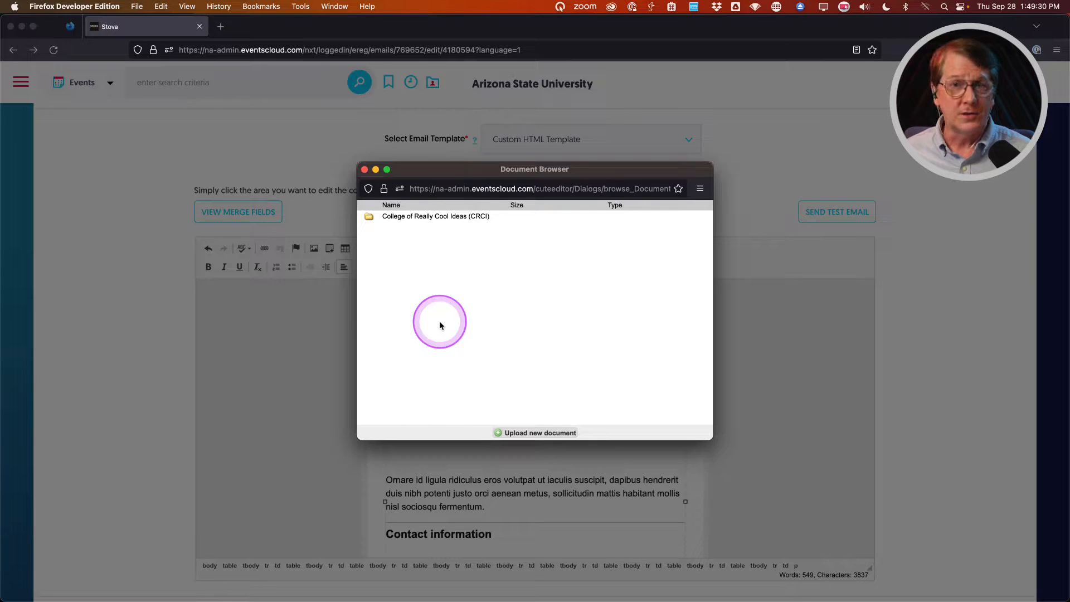
{"action": "left_click", "coordinate": [403, 221]}
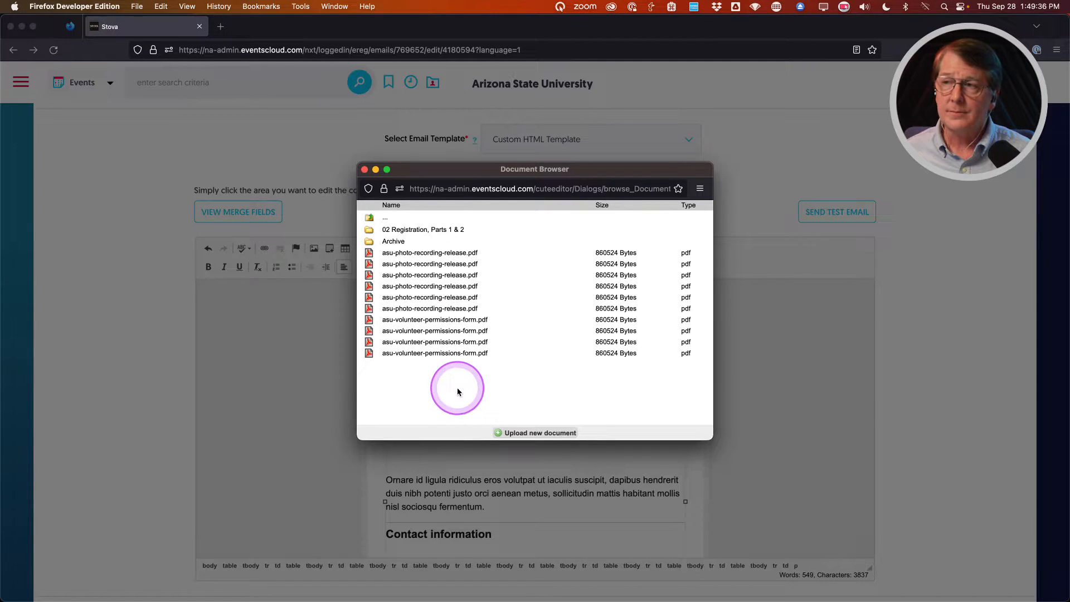
{"action": "left_click", "coordinate": [530, 434]}
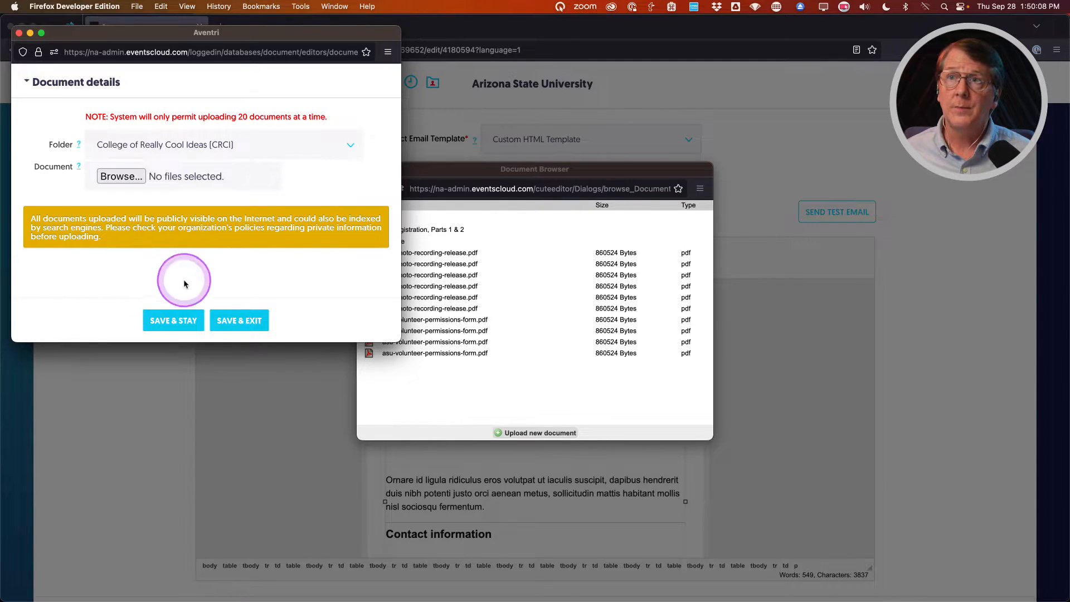
Keep CRCI as the upload destination and browse to the 01 Webinar Trainings Prep Materials folder.
{"action": "left_click", "coordinate": [202, 148]}
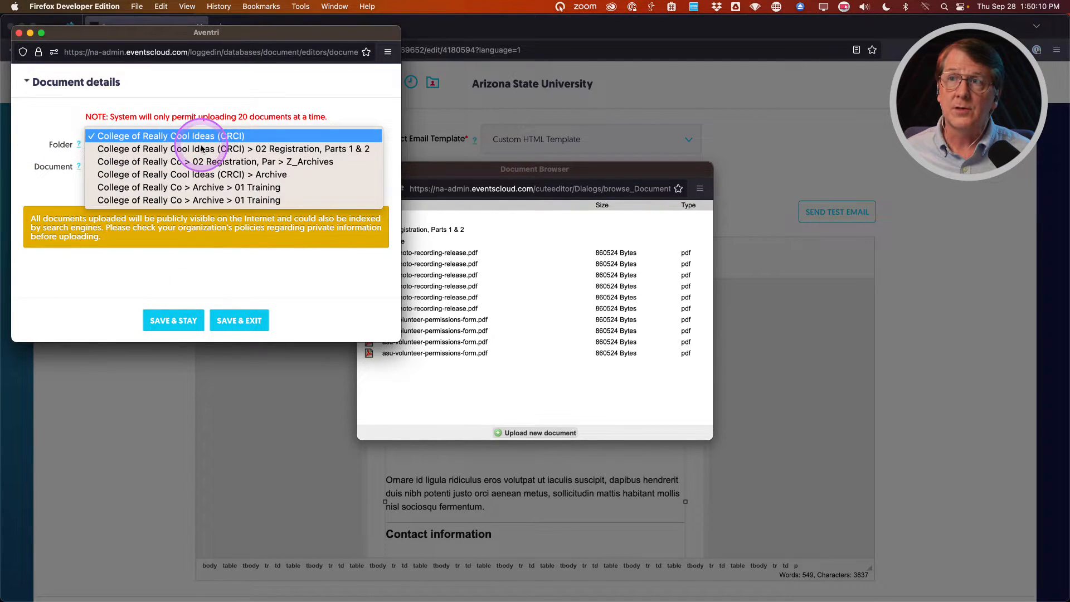
{"action": "left_click", "coordinate": [291, 272]}
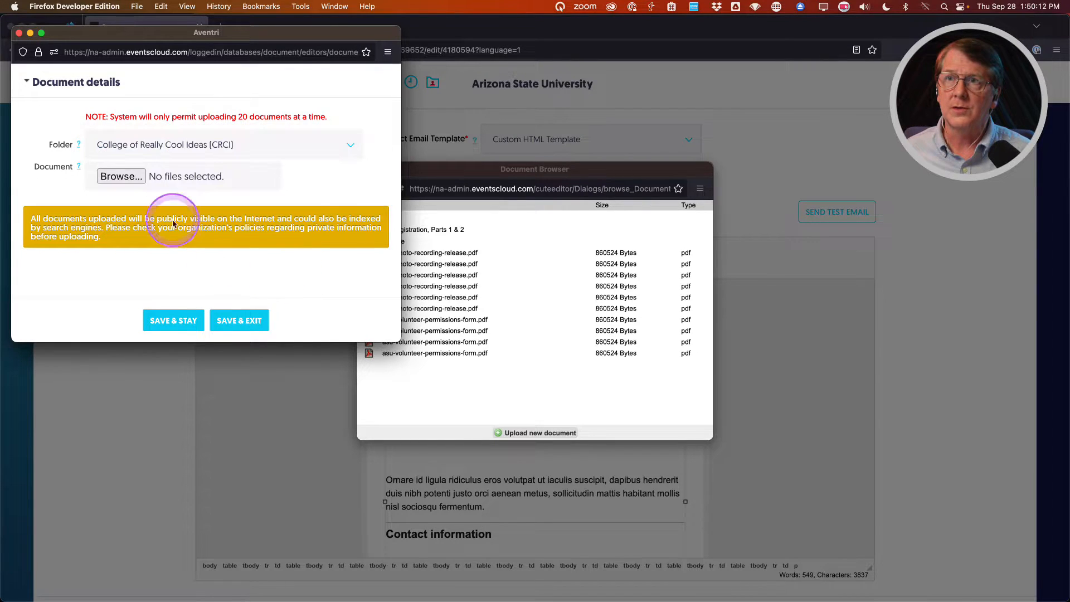
{"action": "left_click", "coordinate": [121, 176]}
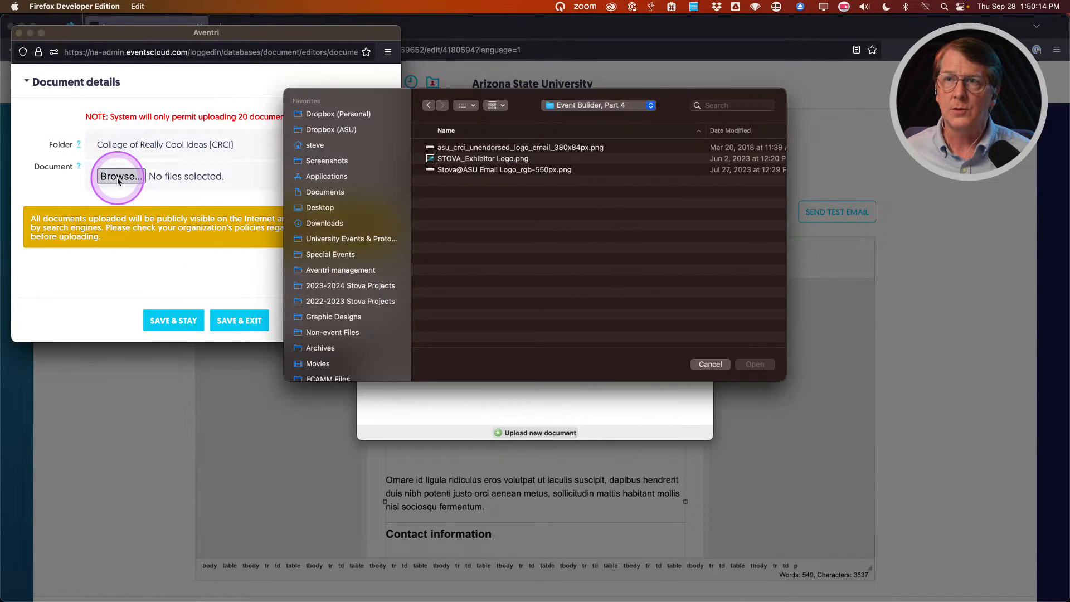
{"action": "left_click", "coordinate": [585, 104]}
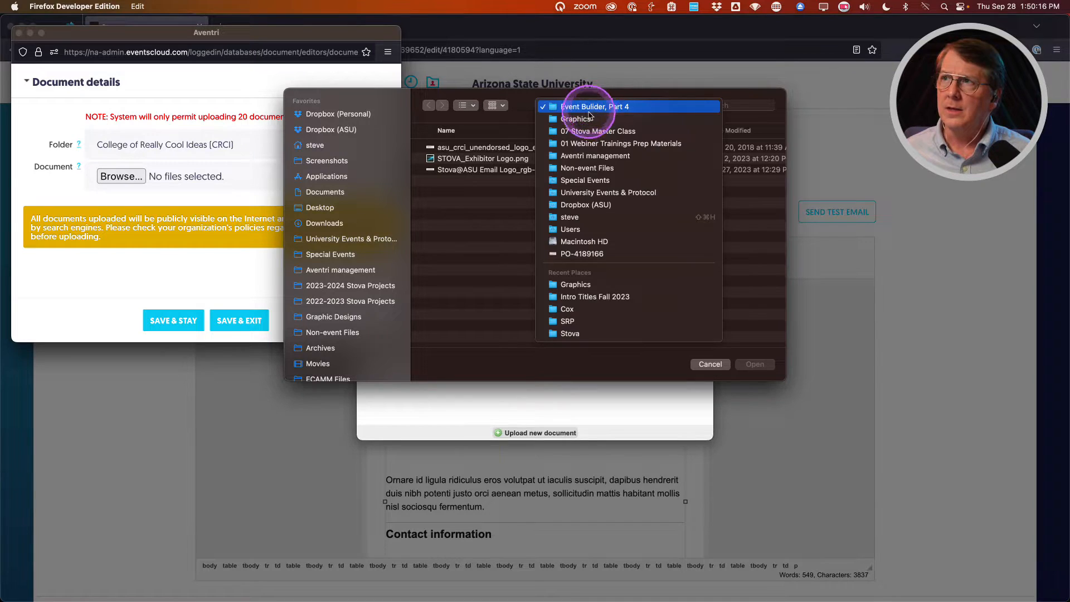
{"action": "left_click", "coordinate": [588, 118]}
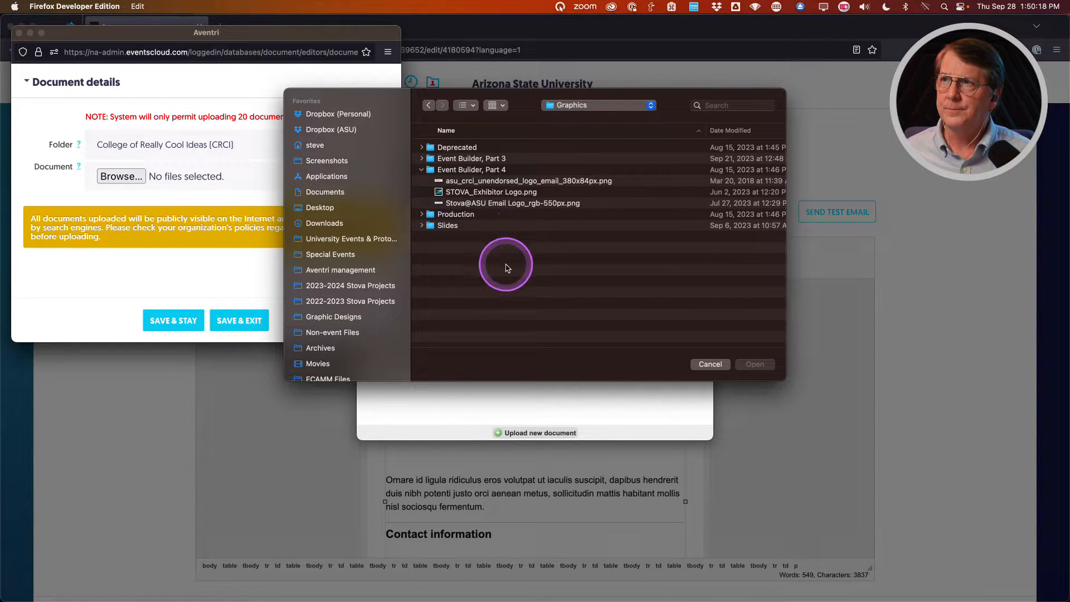
{"action": "left_click", "coordinate": [422, 159]}
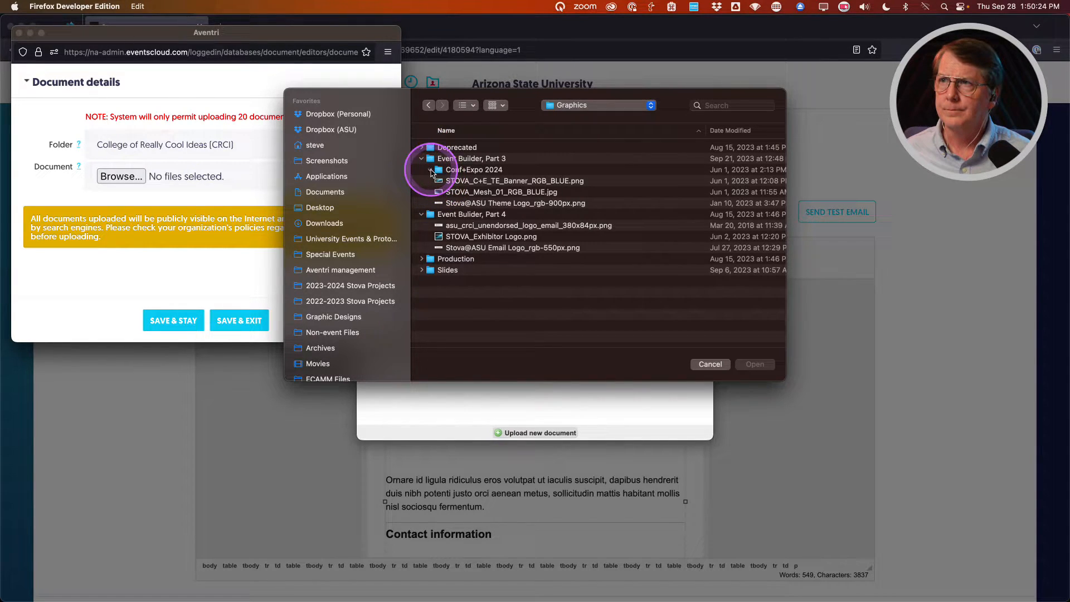
{"action": "left_click", "coordinate": [616, 106]}
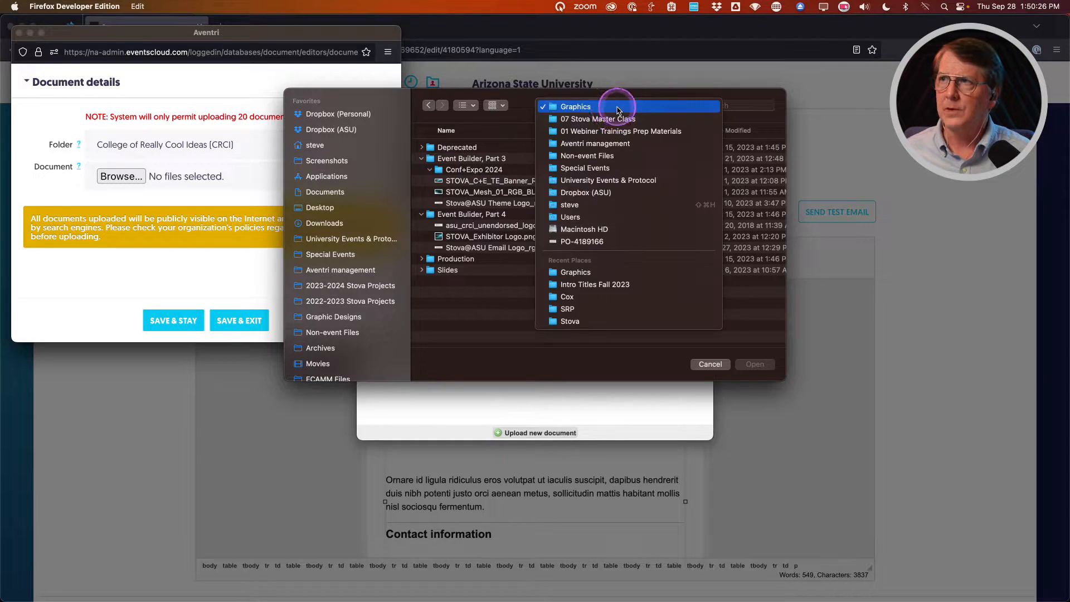
{"action": "left_click", "coordinate": [616, 131]}
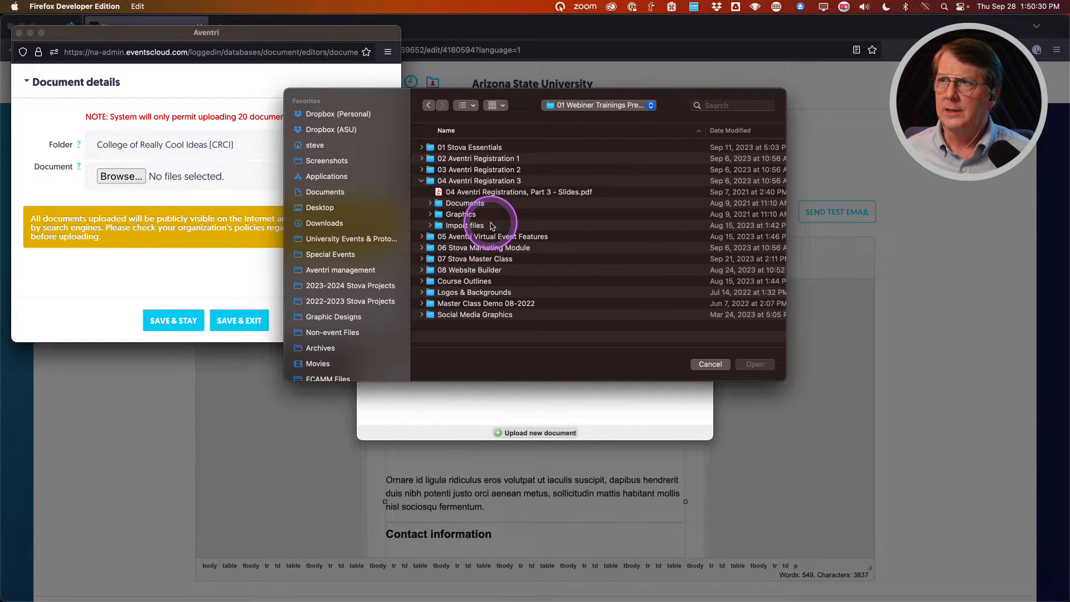
{"action": "left_click", "coordinate": [429, 205]}
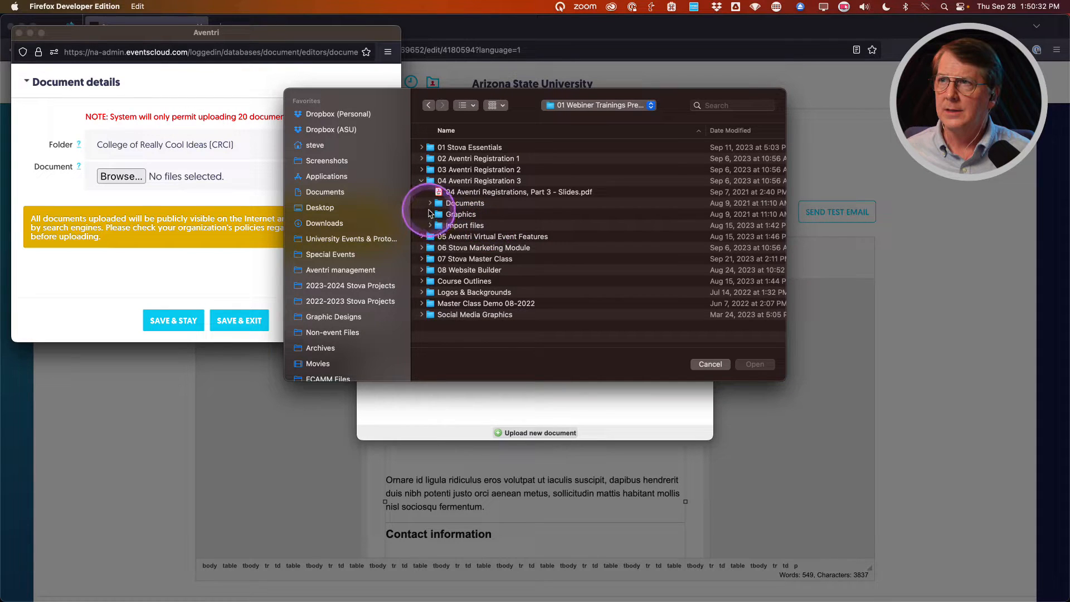
Upload asu-photo-recording-release.pdf from 02 Aventri Registration 1 > Documents and set it as the link target.
{"action": "left_click", "coordinate": [421, 160]}
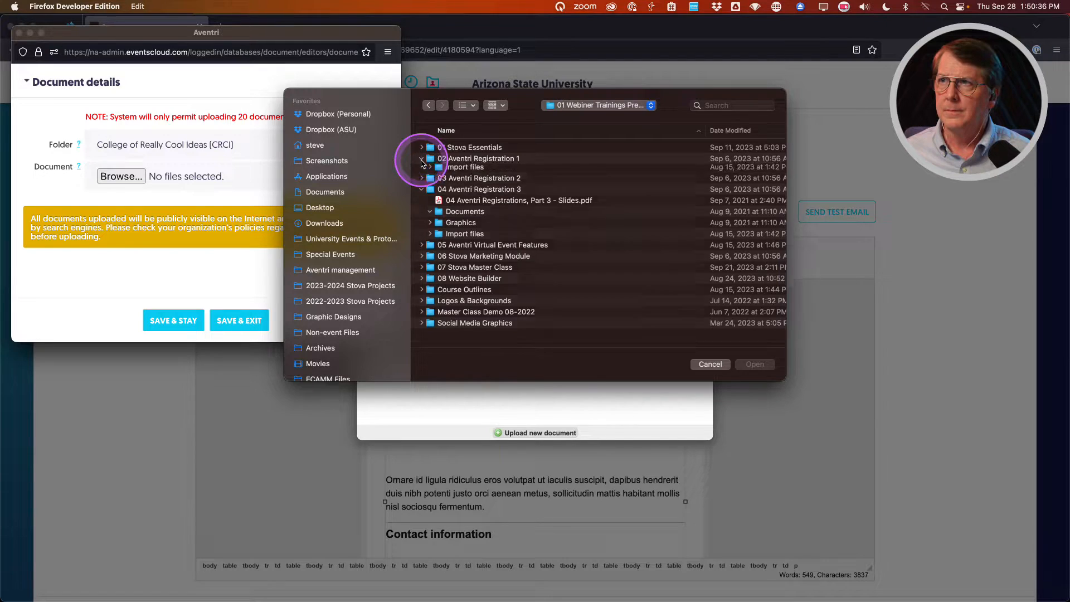
{"action": "left_click", "coordinate": [431, 192]}
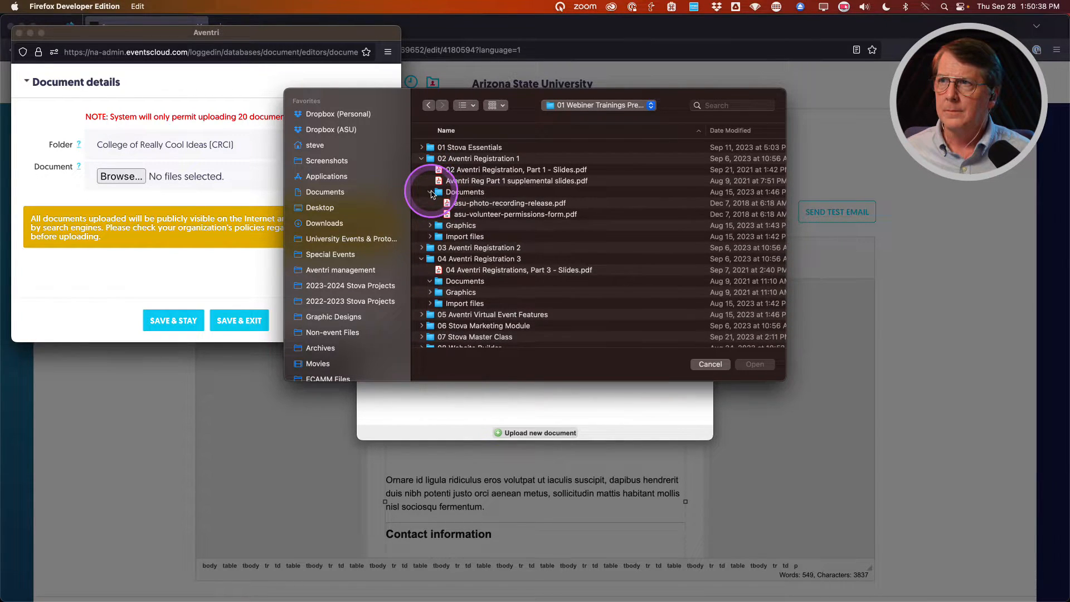
{"action": "double_click", "coordinate": [511, 208]}
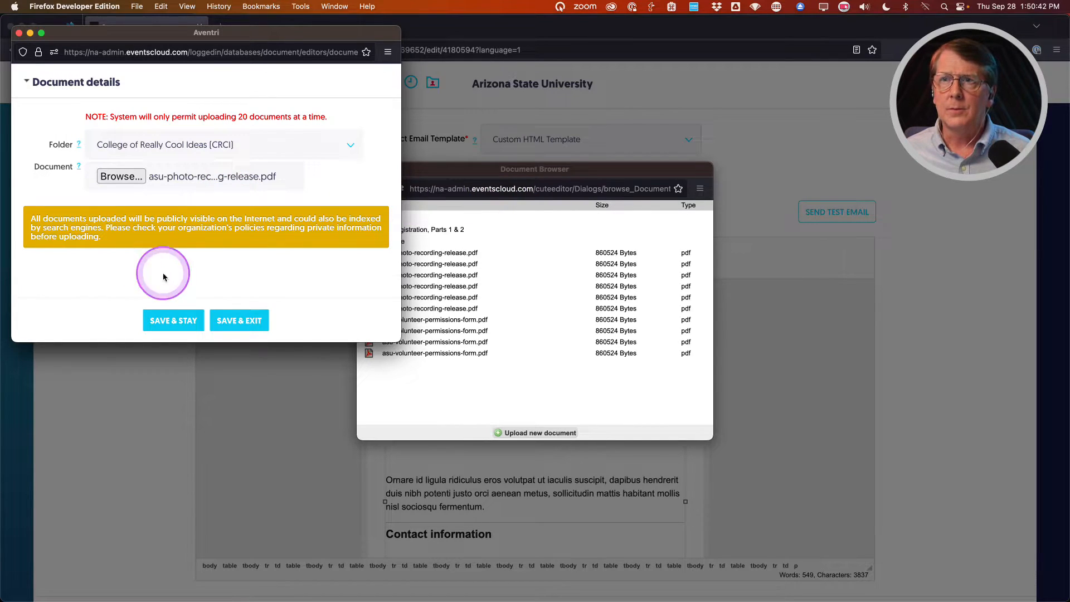
{"action": "left_click", "coordinate": [241, 322]}
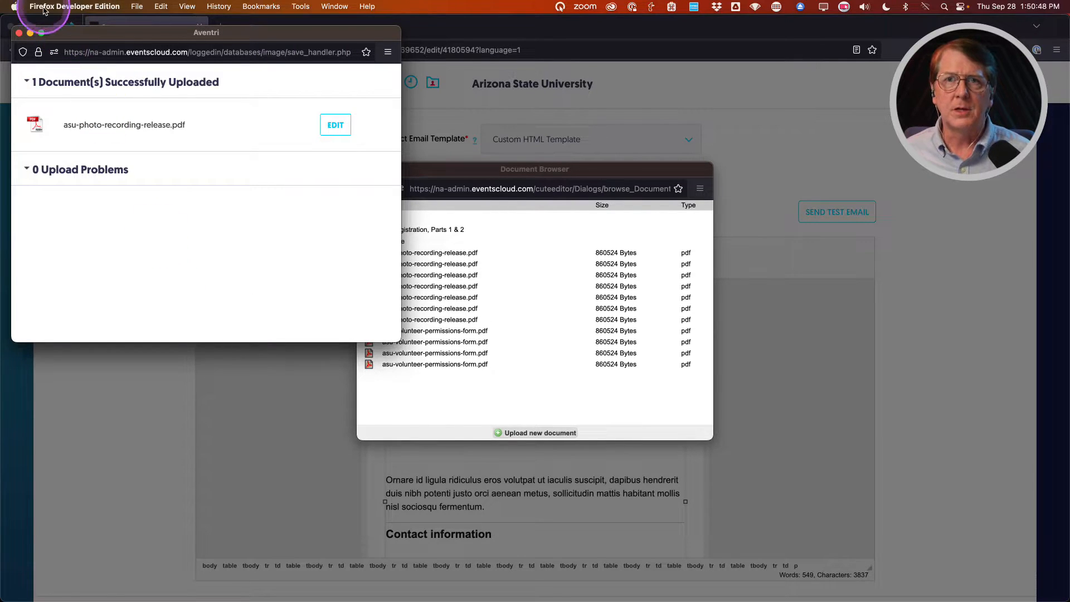
{"action": "left_click", "coordinate": [19, 34]}
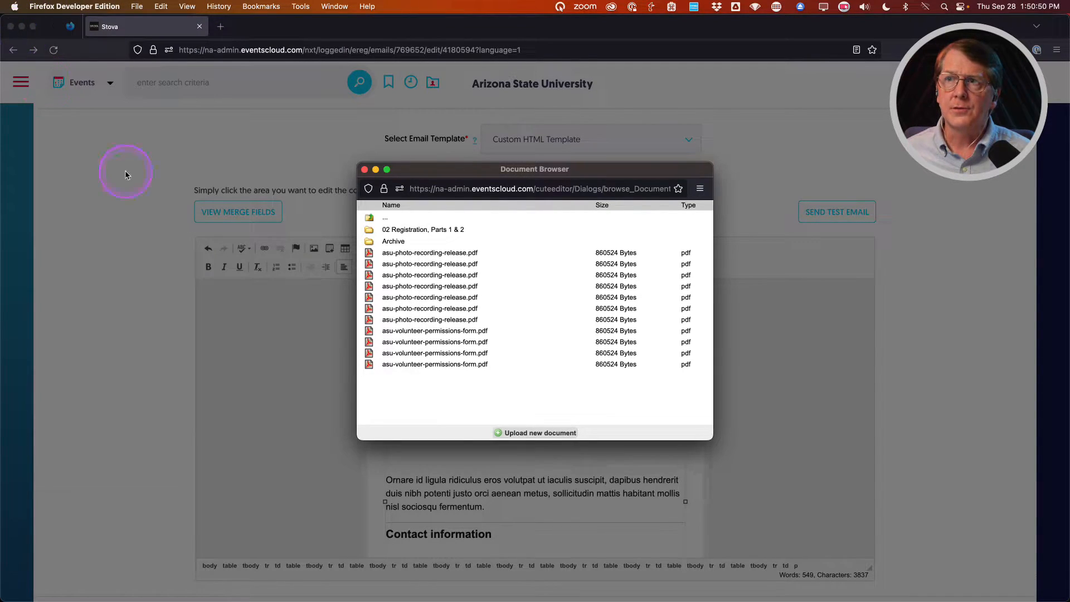
{"action": "double_click", "coordinate": [436, 253]}
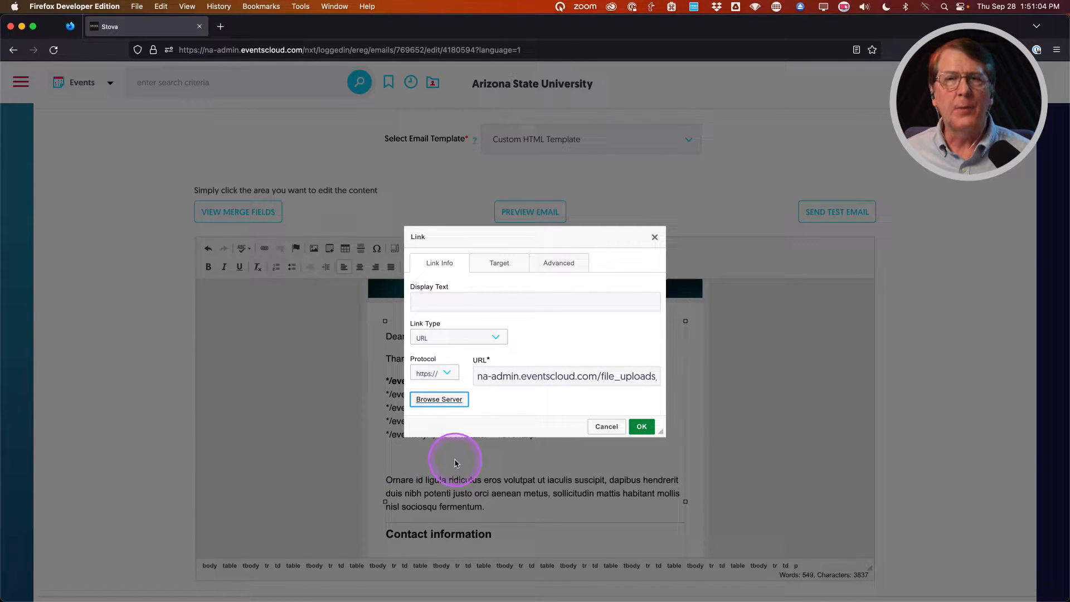
Set the link's display text to 'Download the Photo Release Form' and insert it.
{"action": "left_click", "coordinate": [473, 302]}
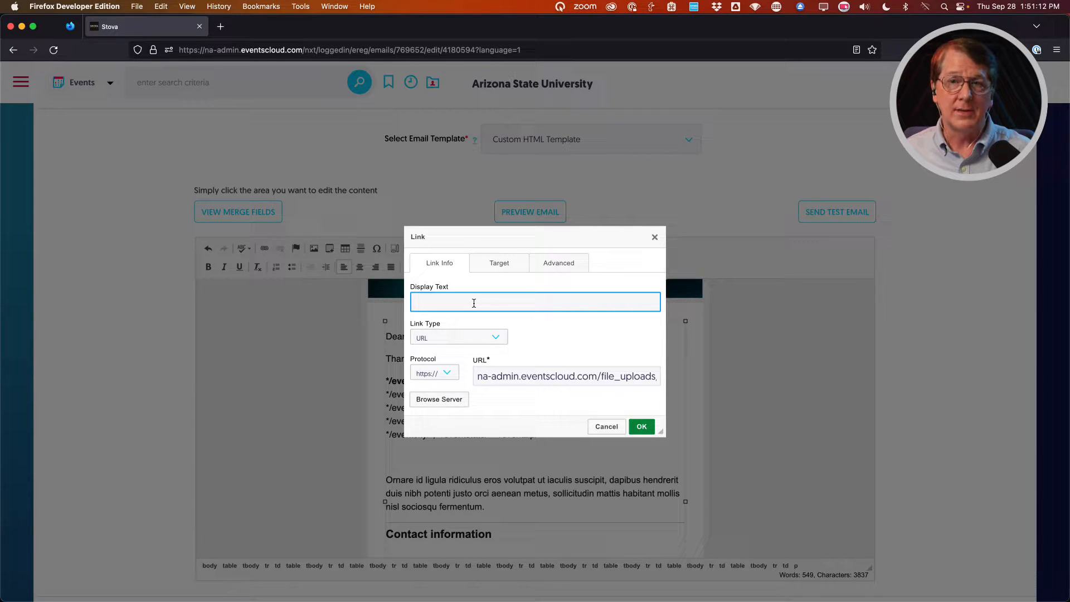
{"action": "left_click", "coordinate": [473, 302]}
{"action": "type", "text": "Down"}
{"action": "type", "text": "laod"}
{"action": "key", "text": "BackSpace"}
{"action": "key", "text": "BackSpace"}
{"action": "key", "text": "BackSpace"}
{"action": "key", "text": "BackSpace"}
{"action": "type", "text": "laod"}
{"action": "key", "text": "BackSpace"}
{"action": "key", "text": "BackSpace"}
{"action": "key", "text": "BackSpace"}
{"action": "key", "text": "BackSpace"}
{"action": "type", "text": "load"}
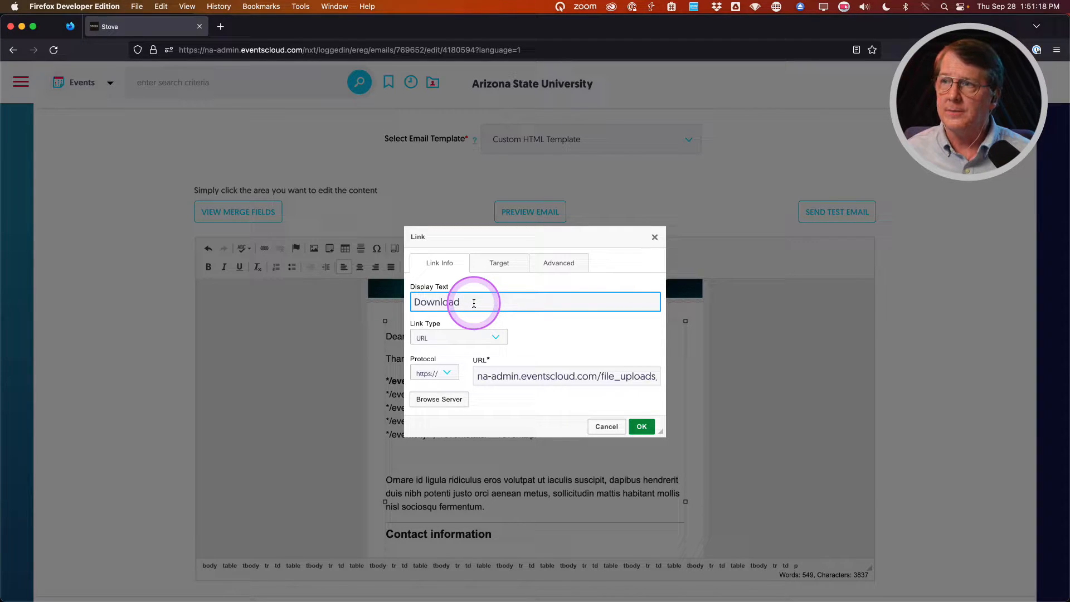
{"action": "type", "text": " the Ph"}
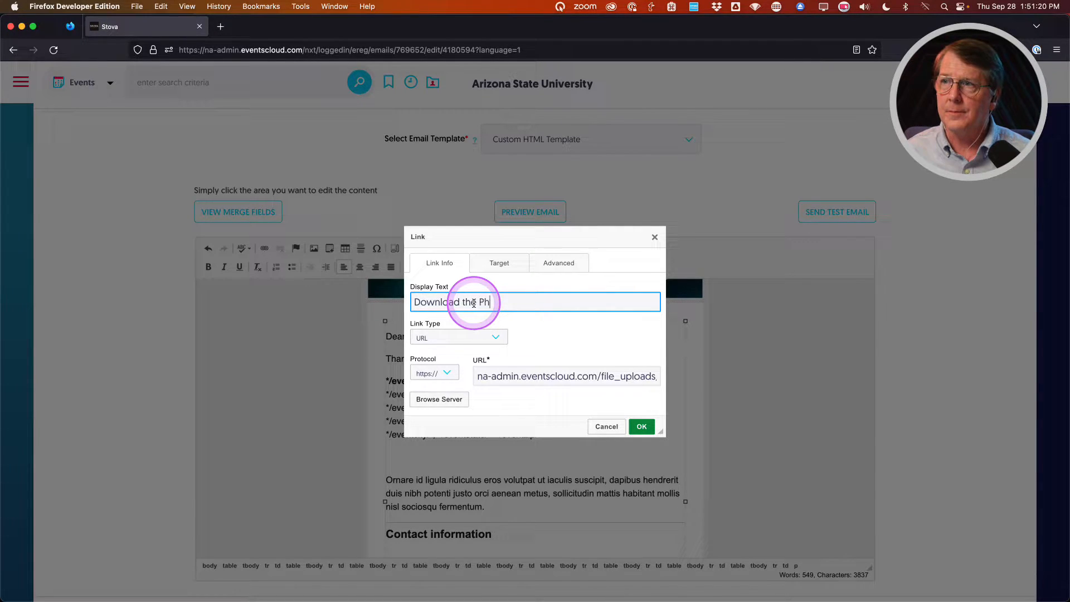
{"action": "type", "text": "oto Release"}
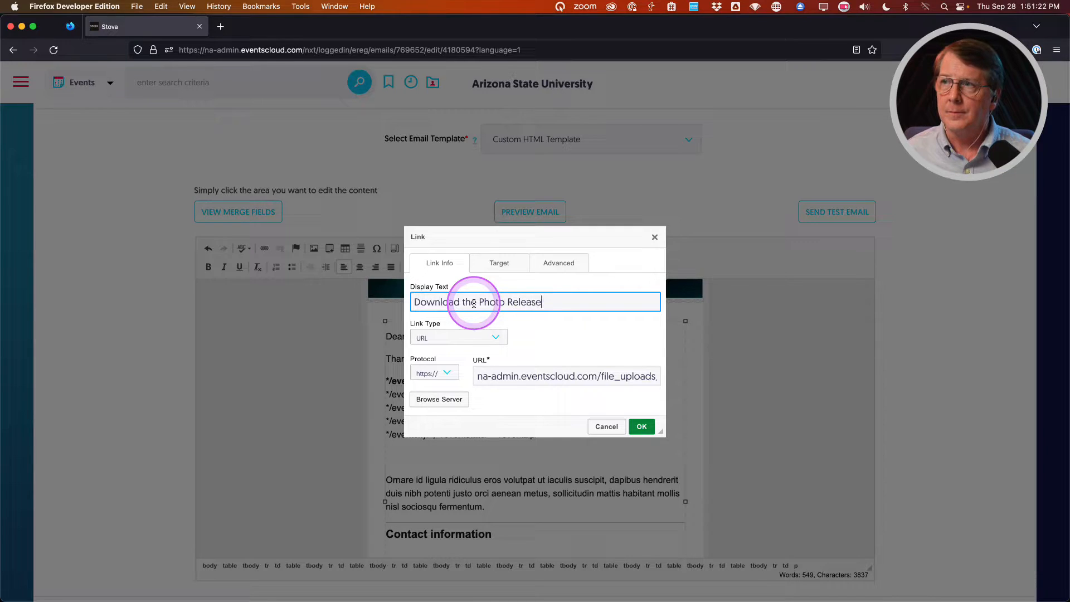
{"action": "type", "text": " Form"}
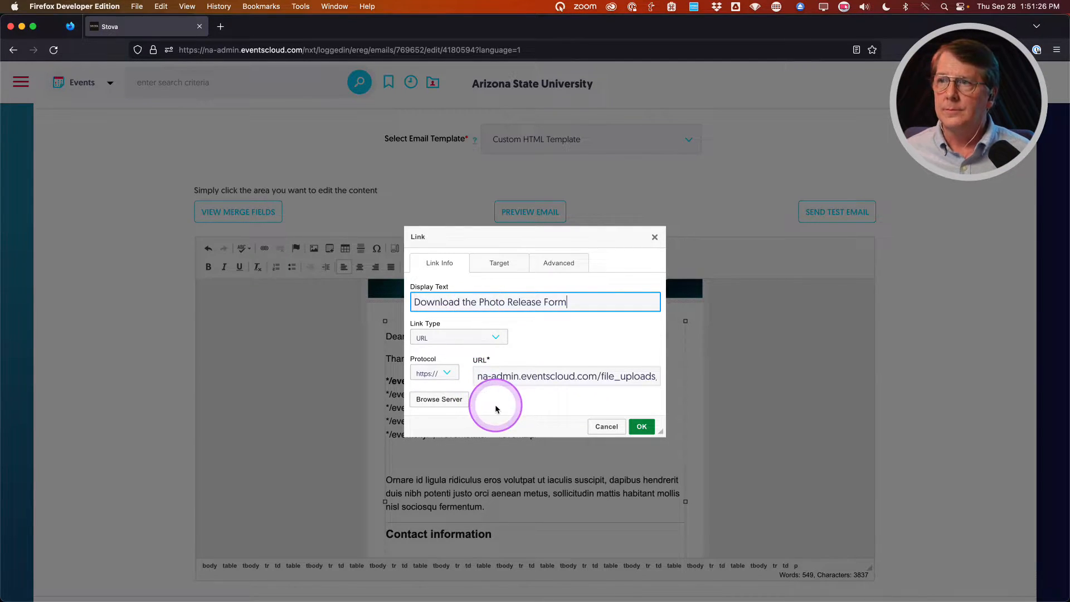
{"action": "left_click", "coordinate": [642, 426]}
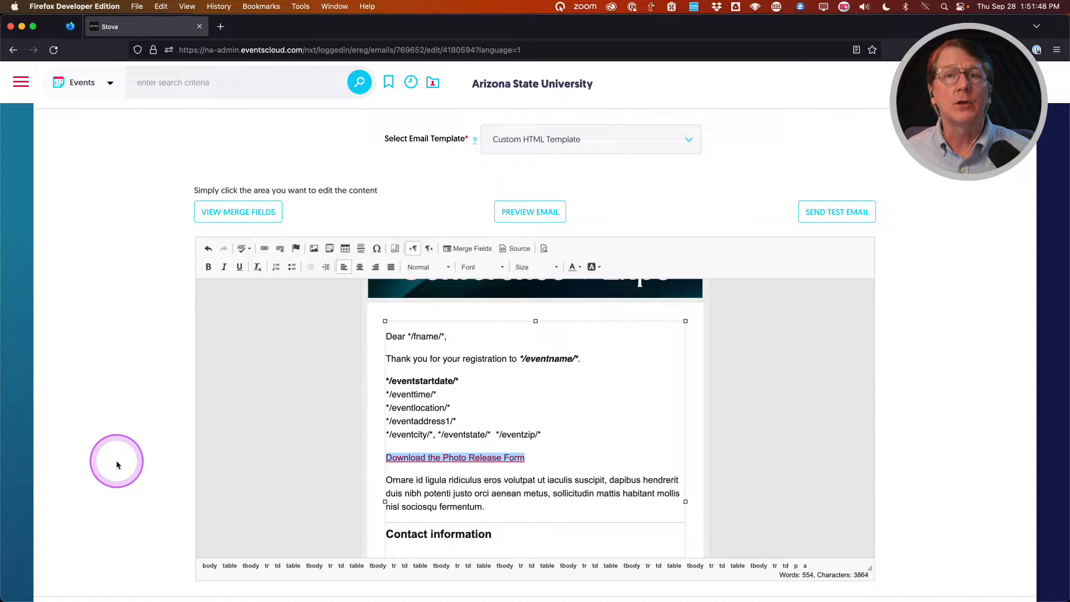
{"action": "scroll", "coordinate": [117, 464], "scroll_direction": "down", "scroll_amount": 5}
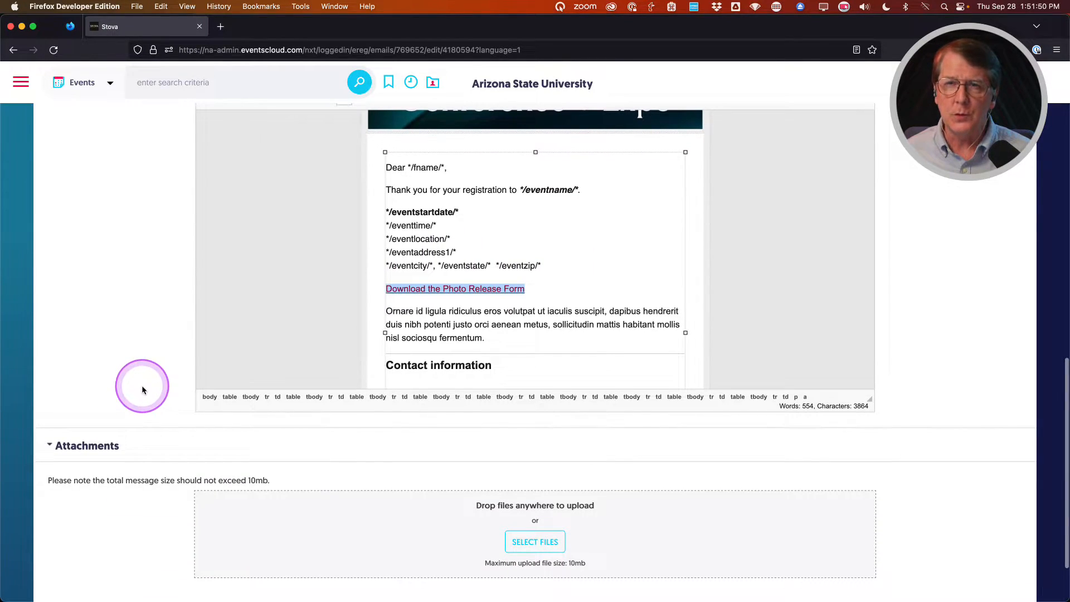
{"action": "scroll", "coordinate": [146, 508], "scroll_direction": "down", "scroll_amount": 2}
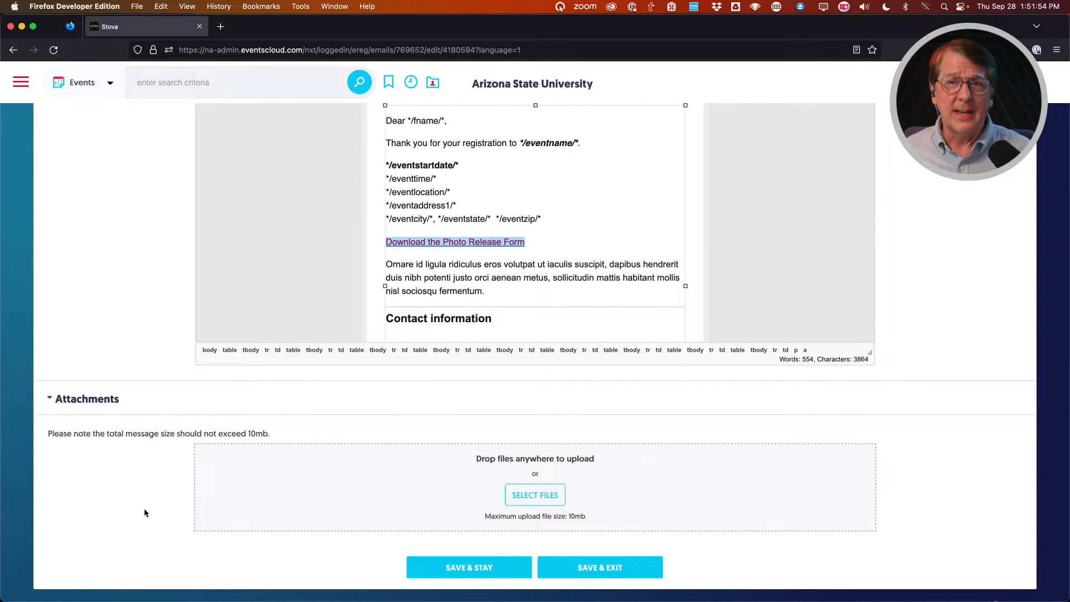
{"action": "scroll", "coordinate": [144, 513], "scroll_direction": "down", "scroll_amount": 1}
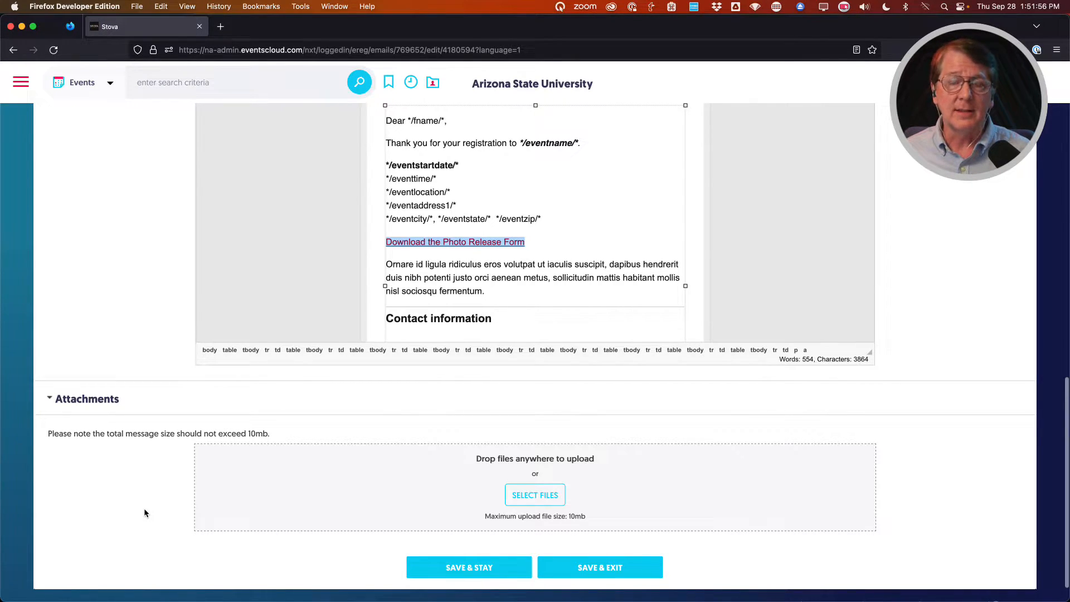
{"action": "left_click", "coordinate": [258, 542]}
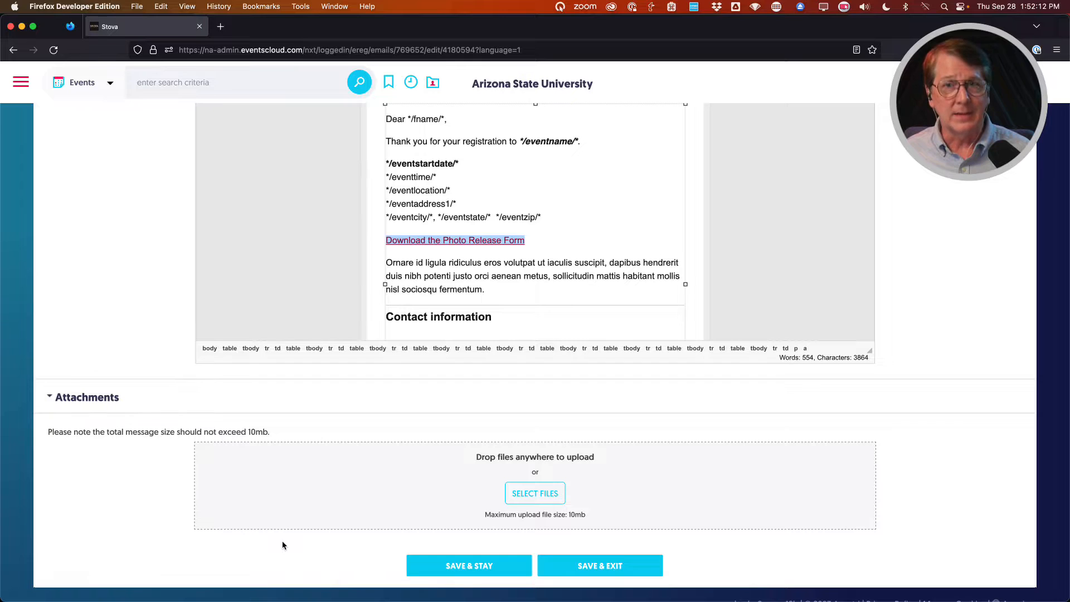
{"action": "left_click", "coordinate": [282, 545]}
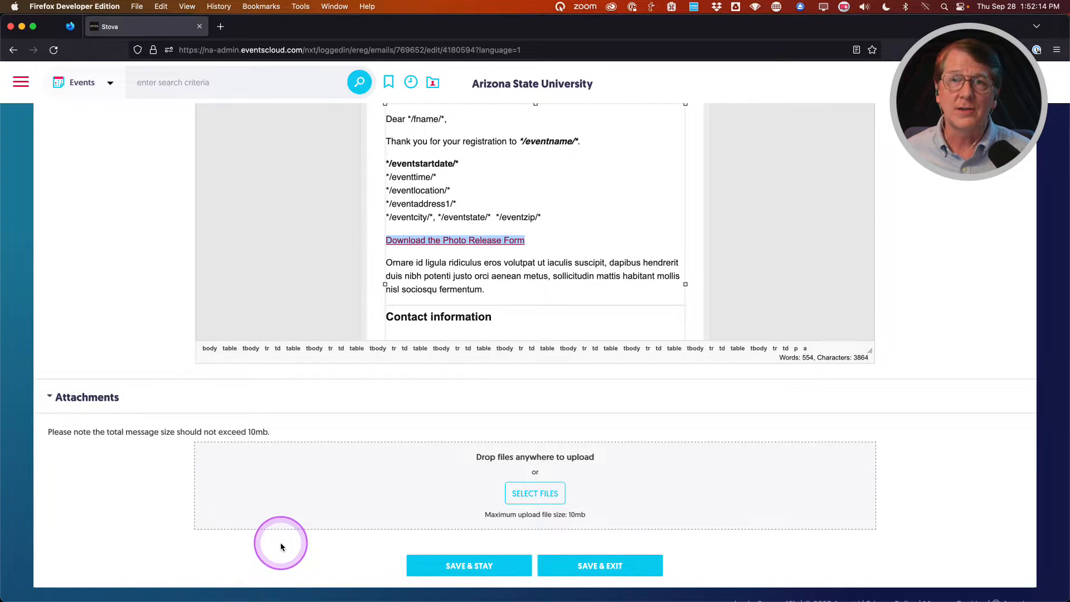
{"action": "scroll", "coordinate": [281, 547], "scroll_direction": "down", "scroll_amount": 1}
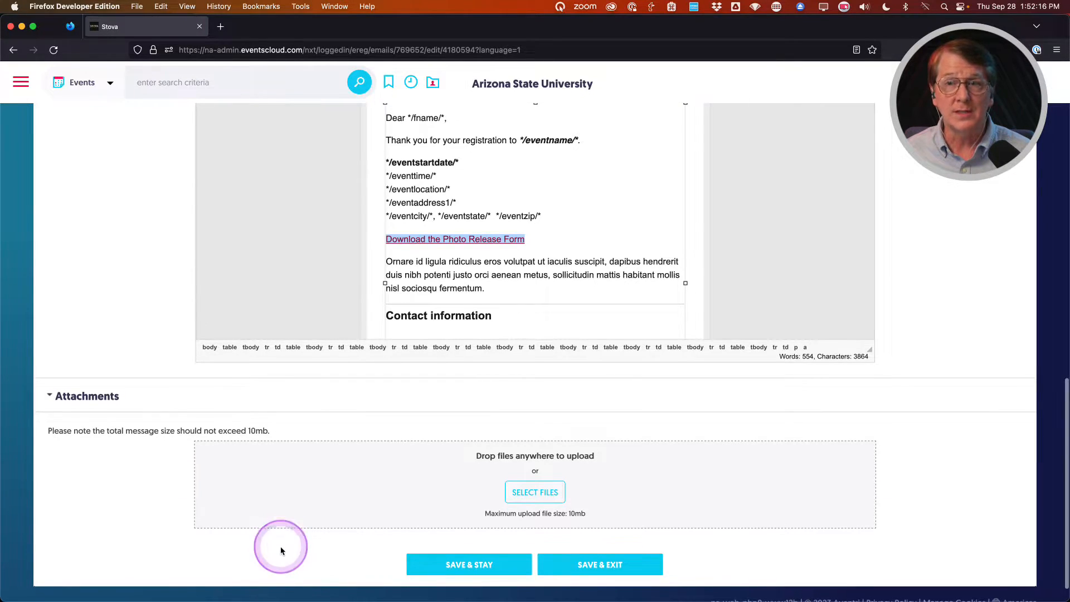
{"action": "left_click_drag", "start_coordinate": [489, 460], "coordinate": [600, 462]}
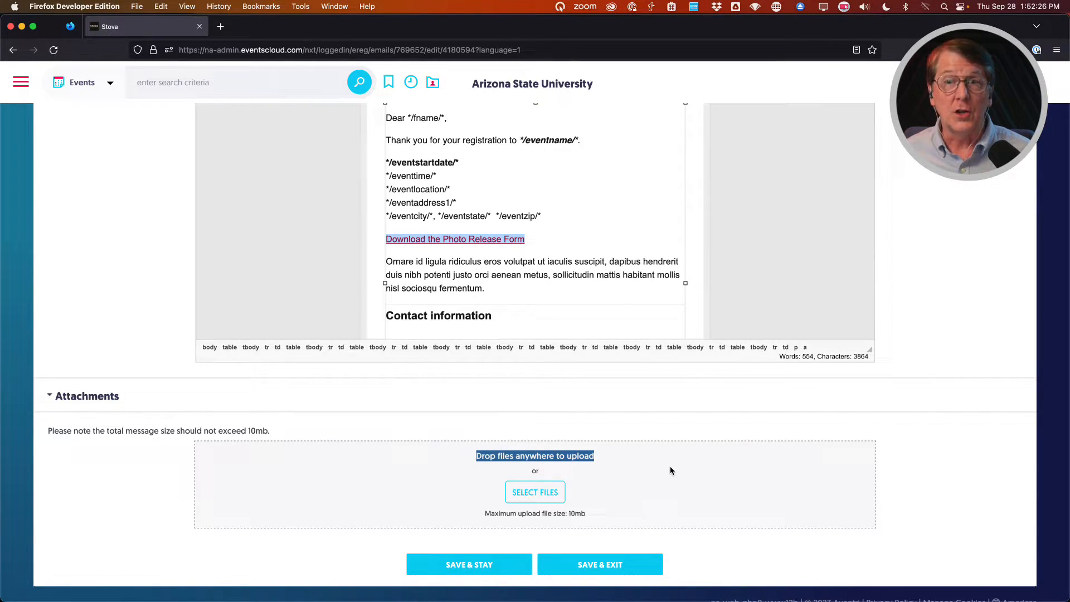
Attach the asu-volunteer PDF from the College of Really Cool Ideas document folder.
{"action": "left_click", "coordinate": [525, 493]}
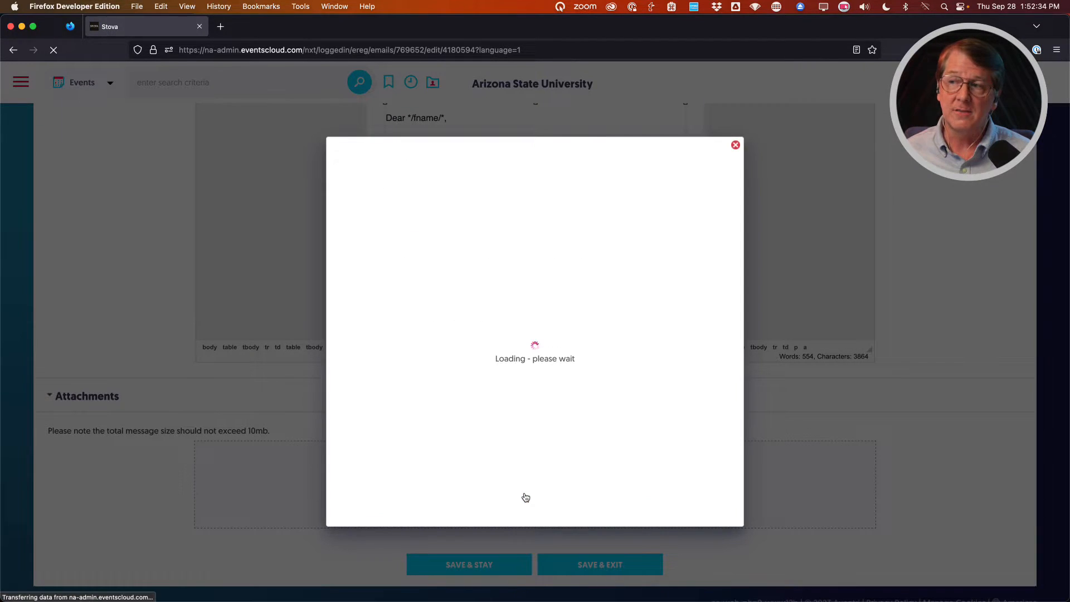
{"action": "left_click", "coordinate": [457, 390]}
{"action": "double_click", "coordinate": [354, 220]}
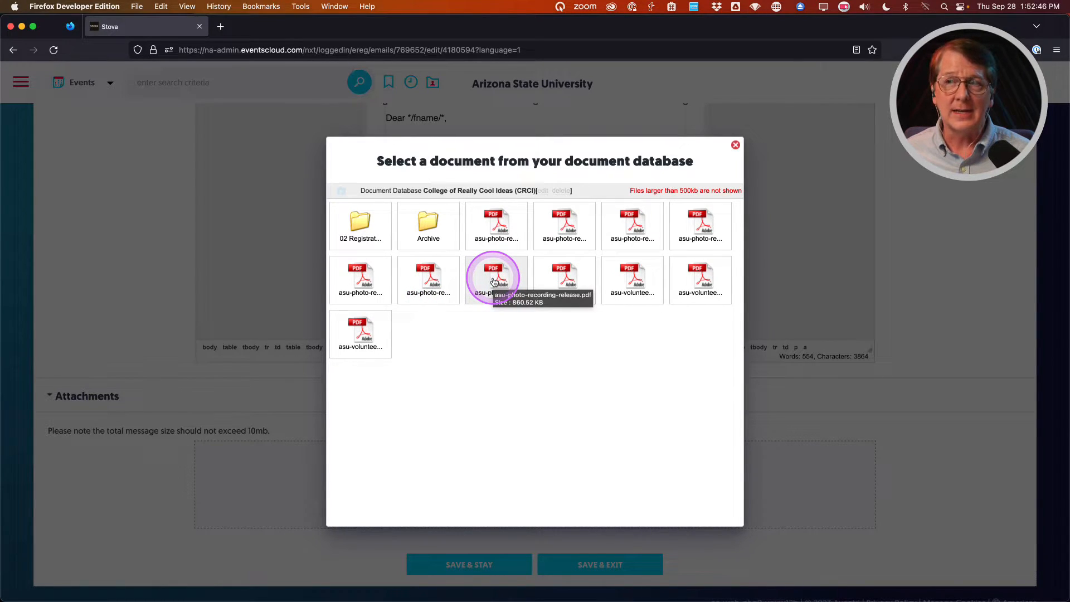
{"action": "left_click", "coordinate": [631, 282]}
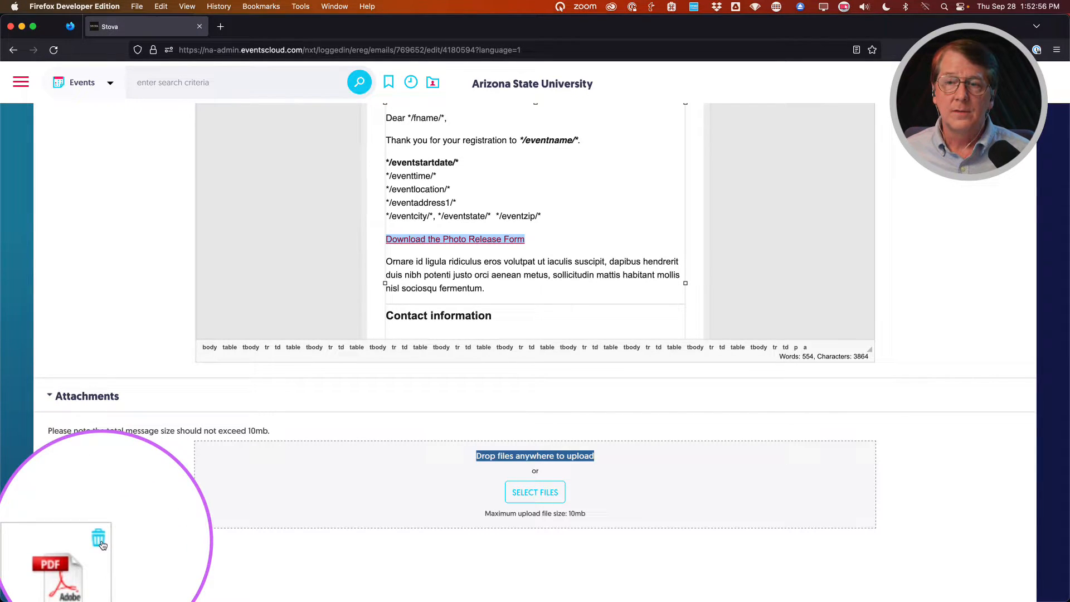
Review the email body and place the cursor after the event time line.
{"action": "left_click", "coordinate": [170, 494]}
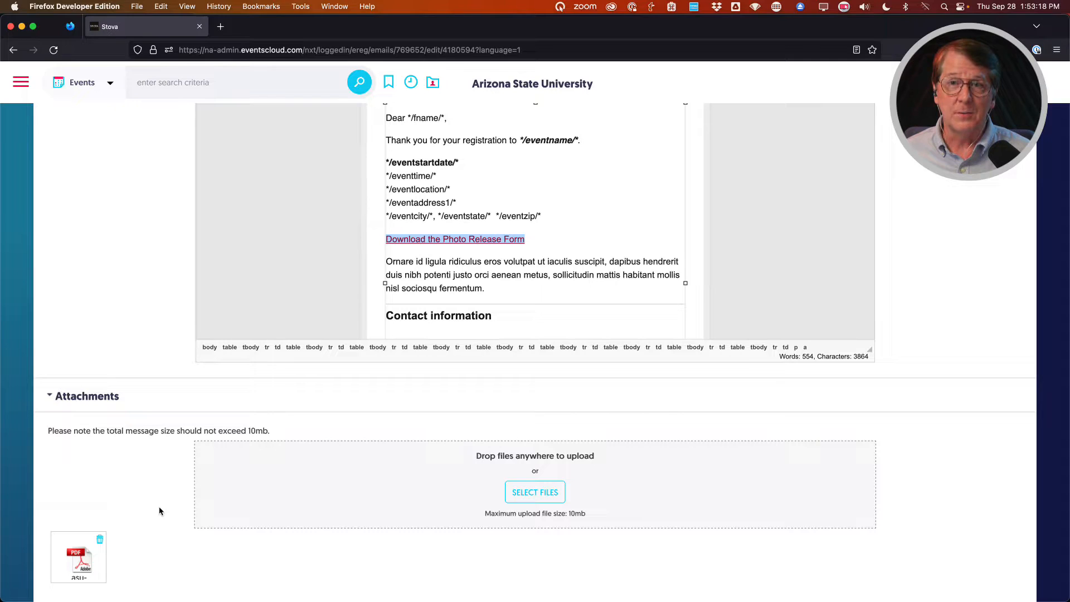
{"action": "scroll", "coordinate": [159, 511], "scroll_direction": "up", "scroll_amount": 3}
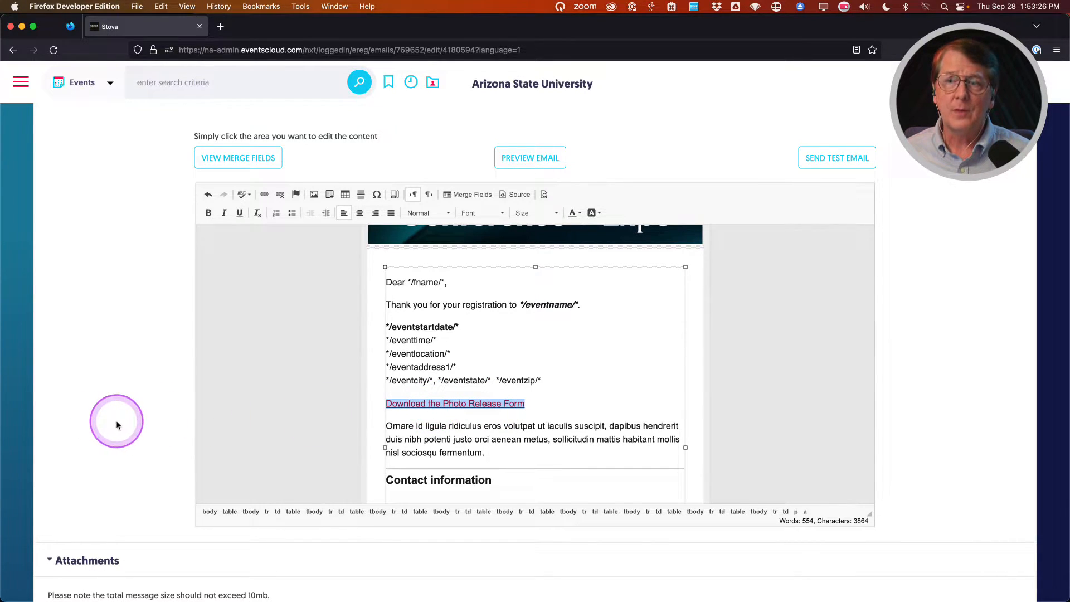
{"action": "scroll", "coordinate": [117, 423], "scroll_direction": "down", "scroll_amount": 3}
{"action": "scroll", "coordinate": [119, 425], "scroll_direction": "down", "scroll_amount": 1}
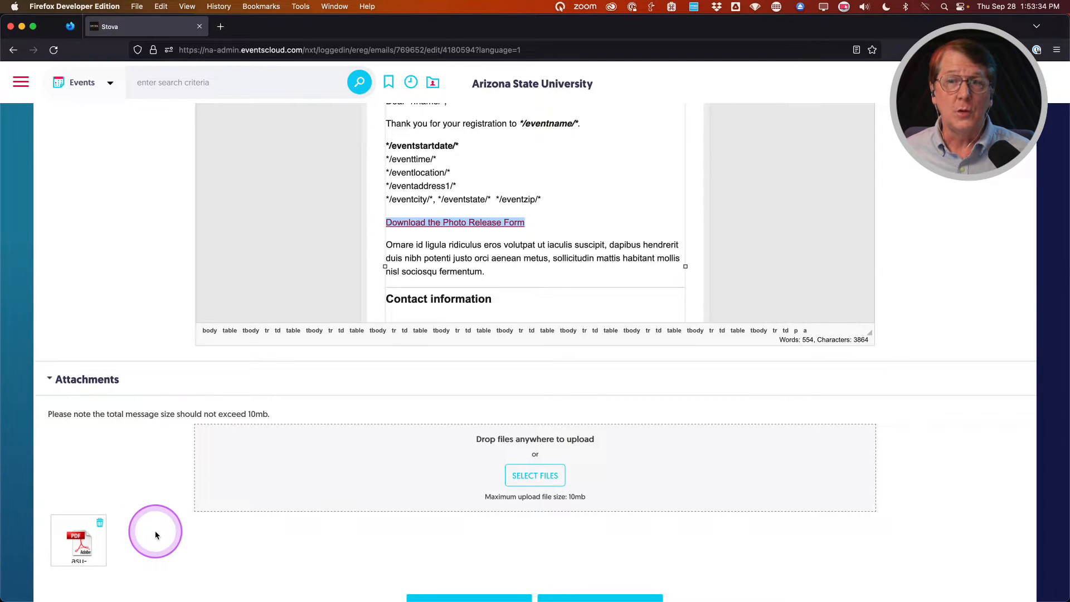
{"action": "scroll", "coordinate": [156, 534], "scroll_direction": "up", "scroll_amount": 5}
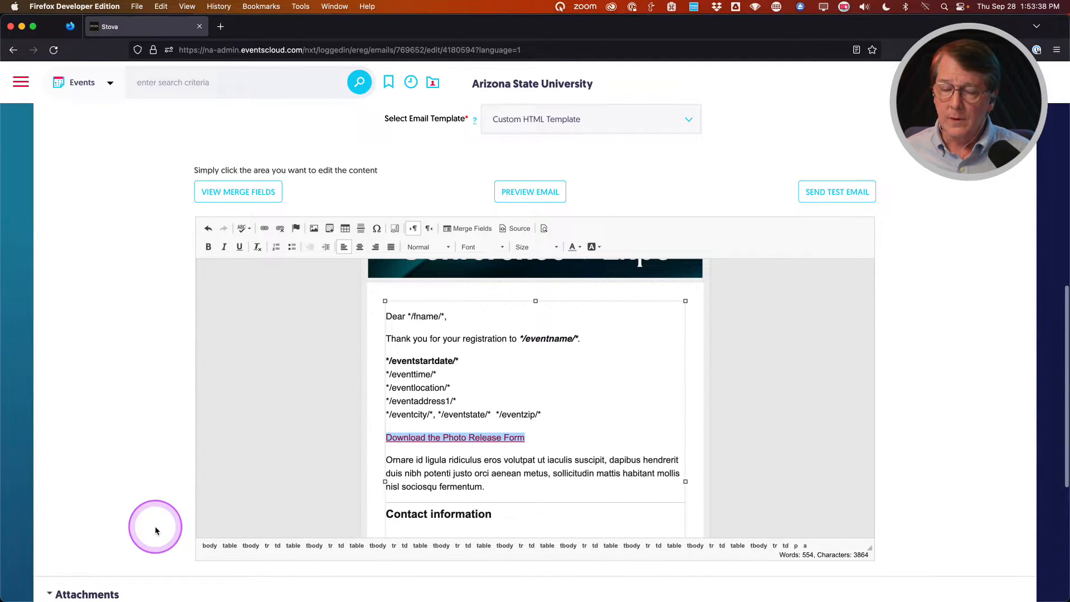
{"action": "scroll", "coordinate": [155, 530], "scroll_direction": "up", "scroll_amount": 1}
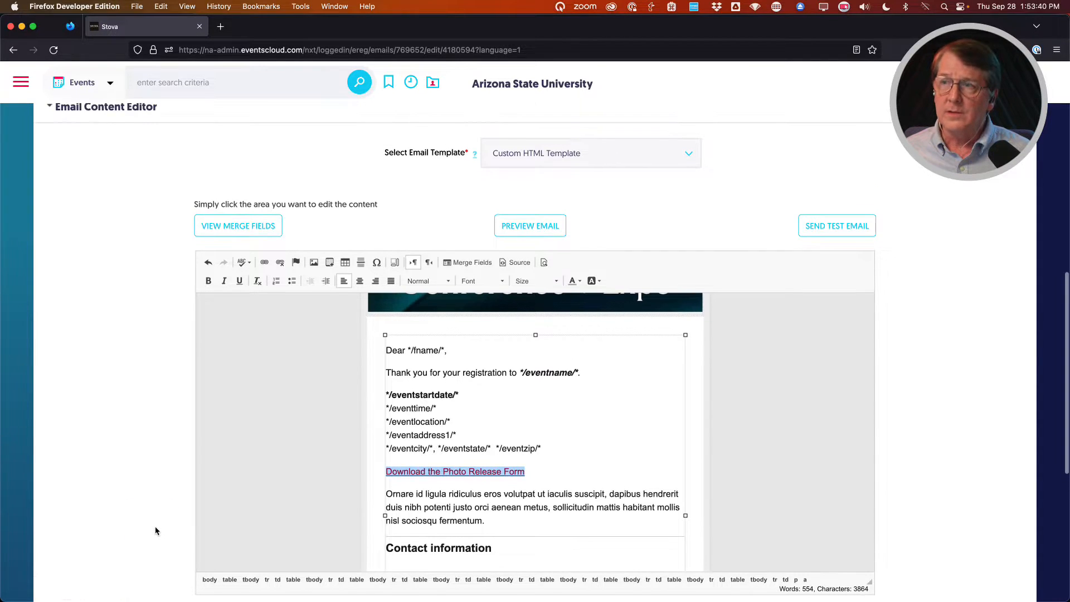
{"action": "left_click", "coordinate": [506, 407]}
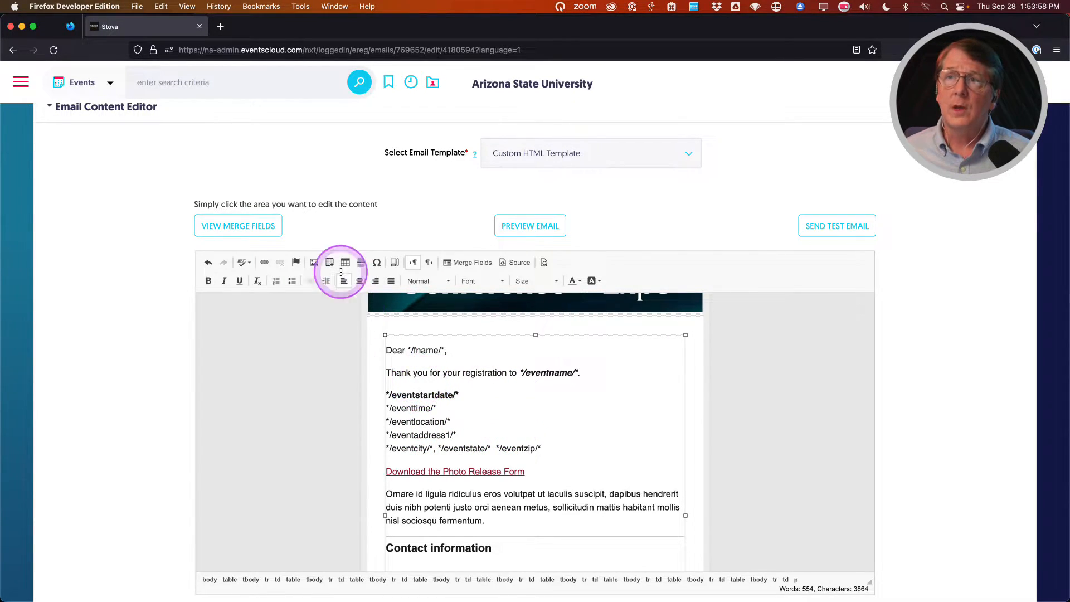
Search the merge-fields list for 'calen', copy */calendar/*, and close the list.
{"action": "left_click", "coordinate": [236, 231]}
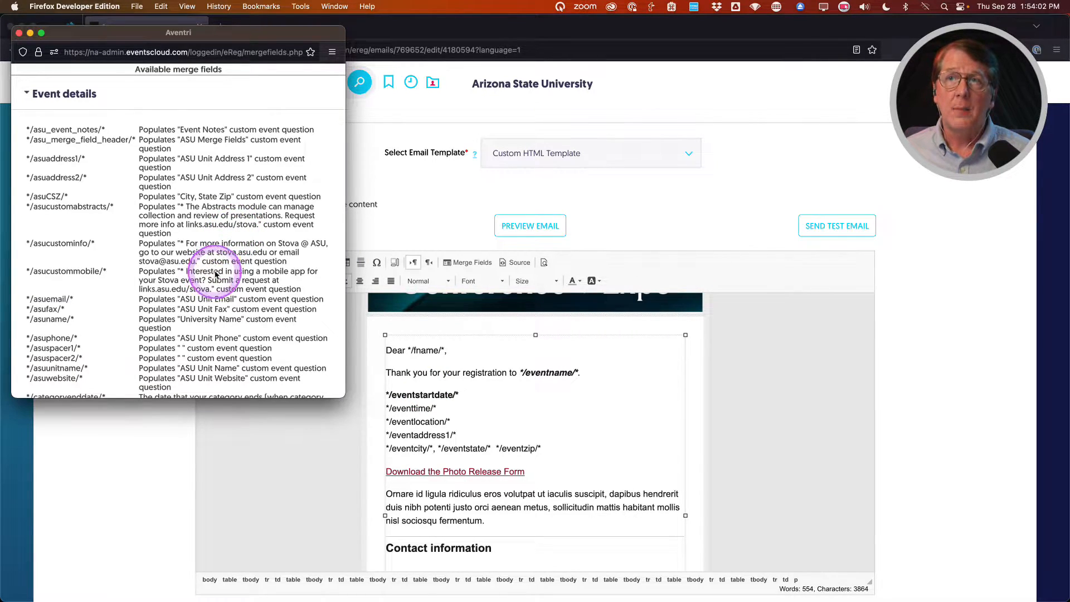
{"action": "left_click_drag", "start_coordinate": [310, 397], "coordinate": [240, 539]}
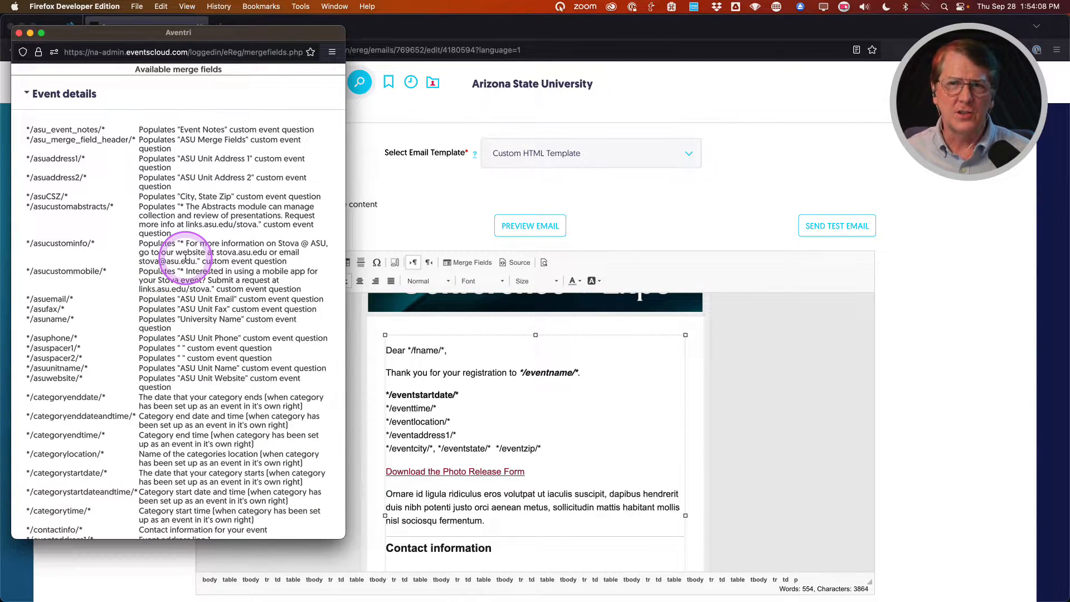
{"action": "key", "text": "super+f"}
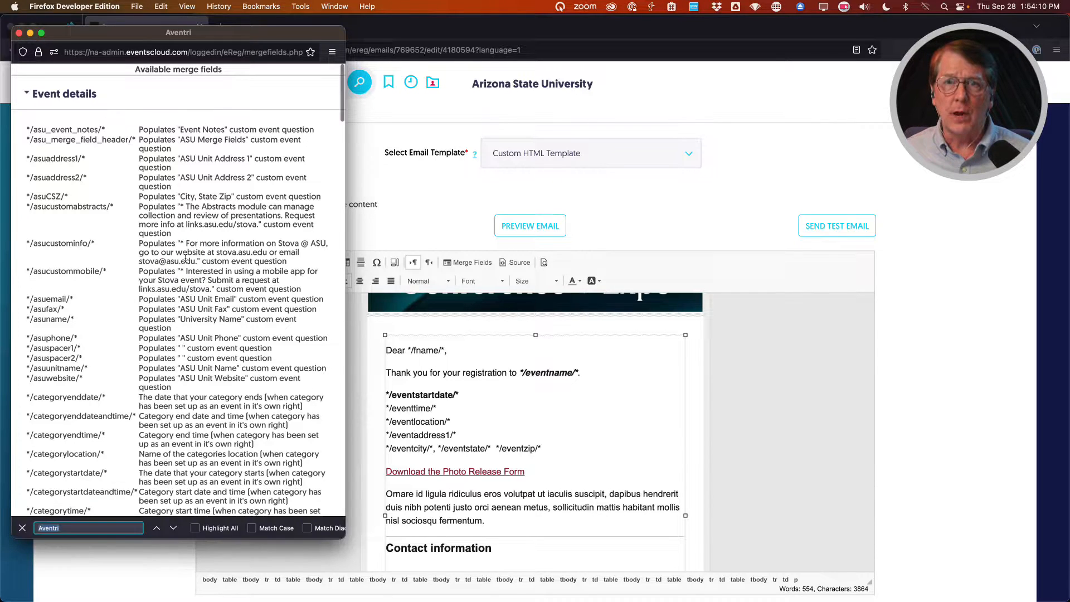
{"action": "type", "text": "session"}
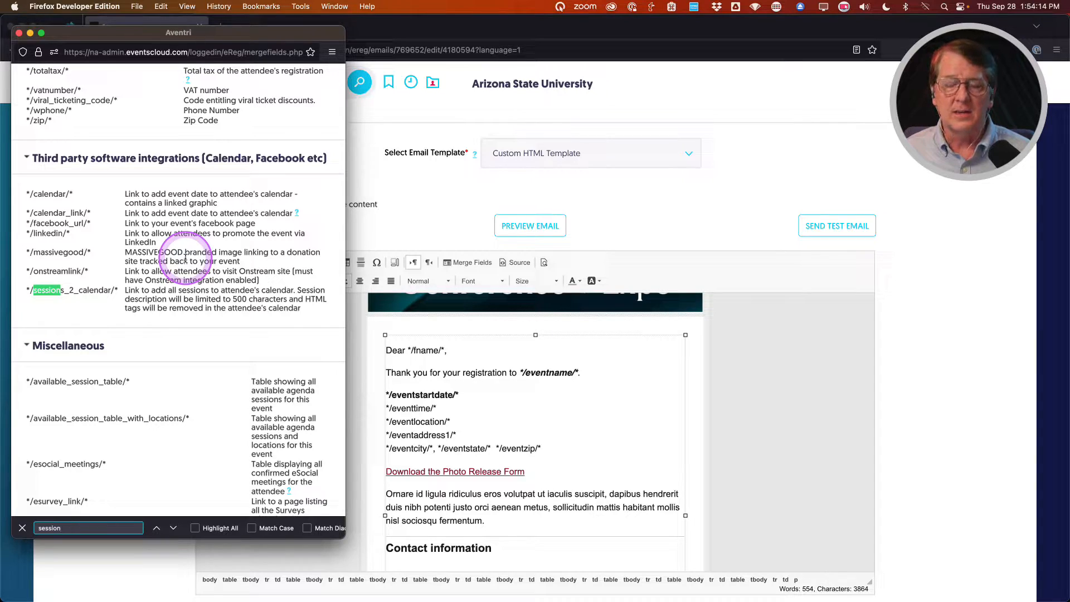
{"action": "key", "text": "BackSpace"}
{"action": "key", "text": "BackSpace"}
{"action": "key", "text": "BackSpace"}
{"action": "key", "text": "BackSpace"}
{"action": "key", "text": "BackSpace"}
{"action": "key", "text": "BackSpace"}
{"action": "key", "text": "BackSpace"}
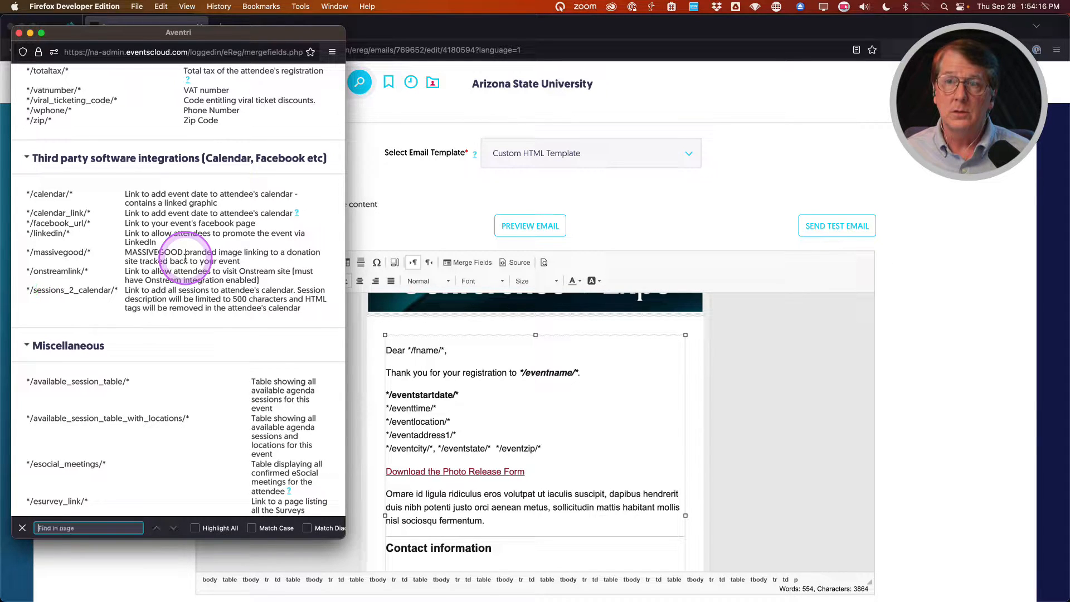
{"action": "type", "text": "cal"}
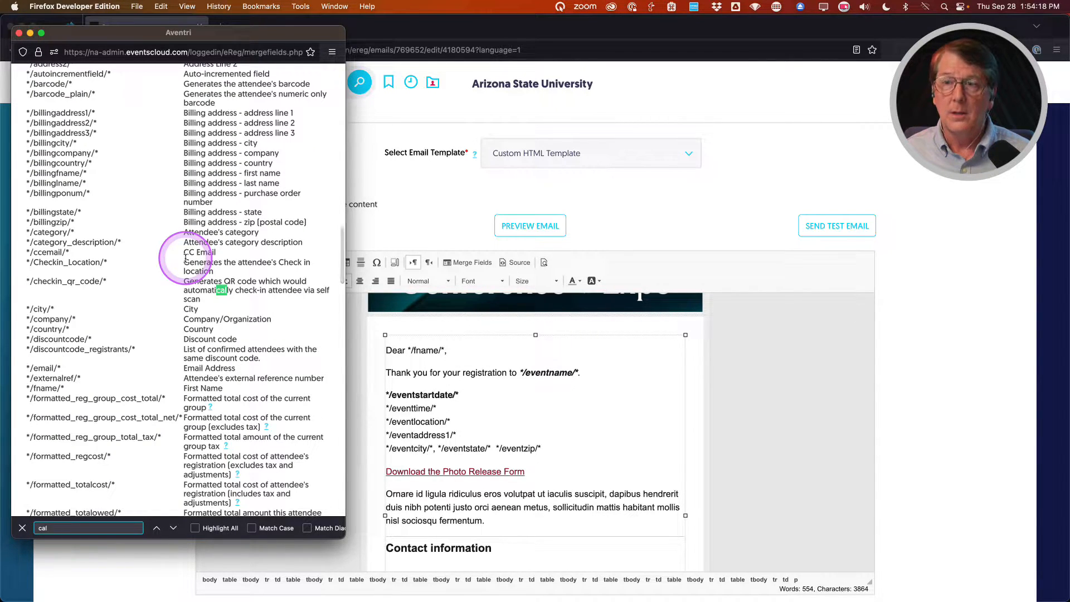
{"action": "type", "text": "en"}
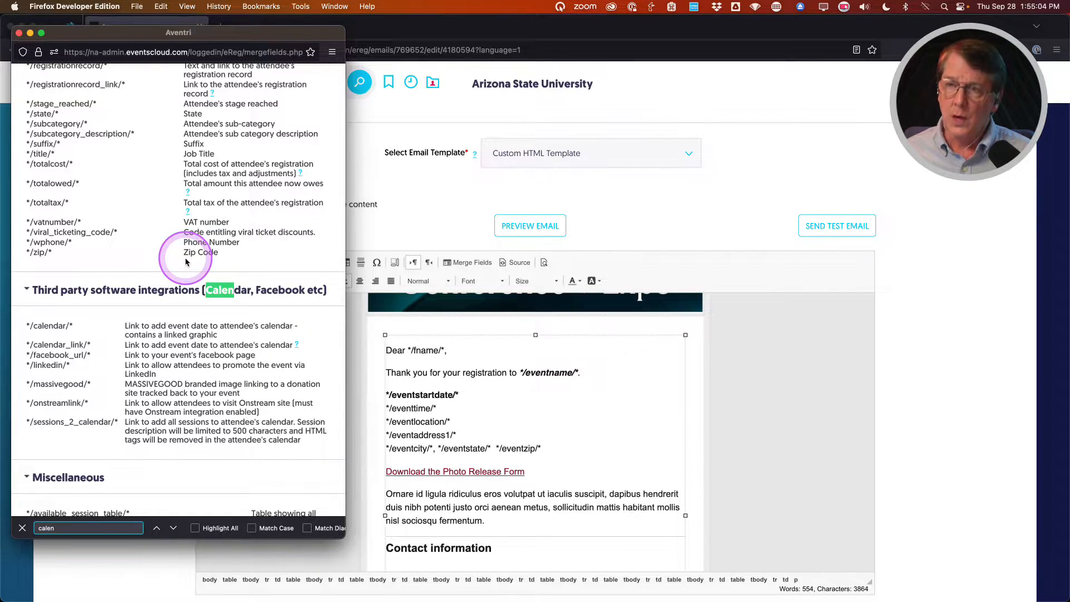
{"action": "left_click_drag", "start_coordinate": [26, 325], "coordinate": [75, 330]}
{"action": "key", "text": "super+c"}
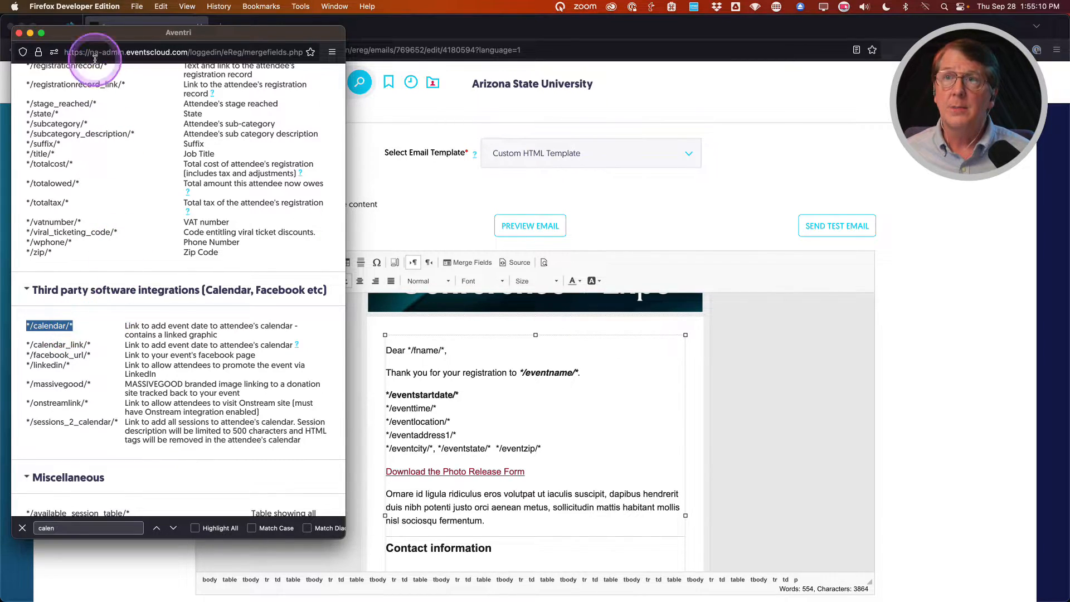
{"action": "left_click", "coordinate": [19, 33]}
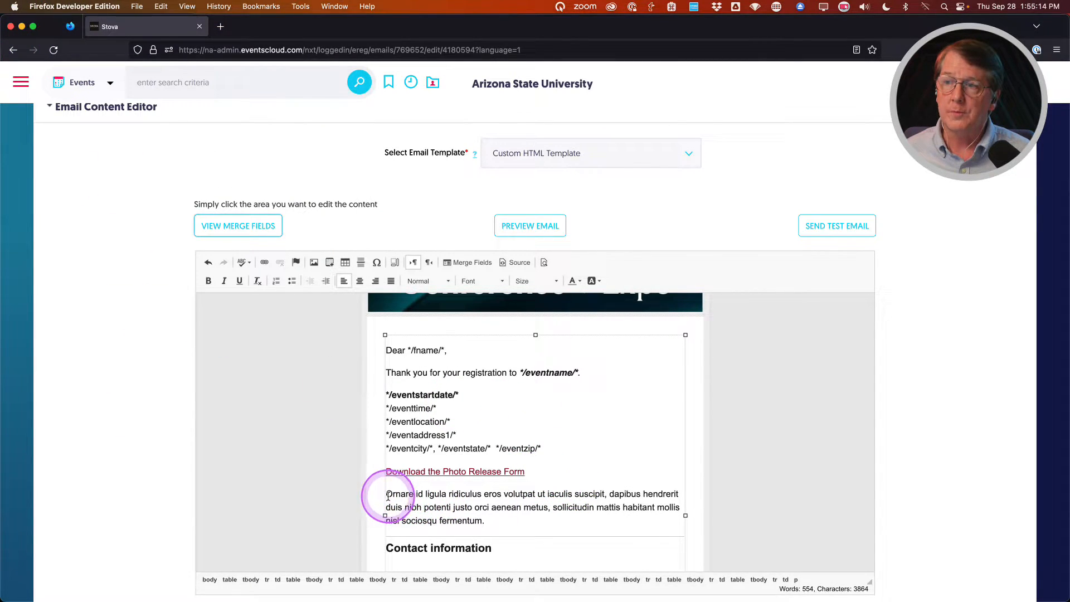
Paste */calendar/* as a new centred paragraph after the 'fermentum.' text.
{"action": "left_click", "coordinate": [498, 524]}
{"action": "key", "text": "Return"}
{"action": "key", "text": "super+v"}
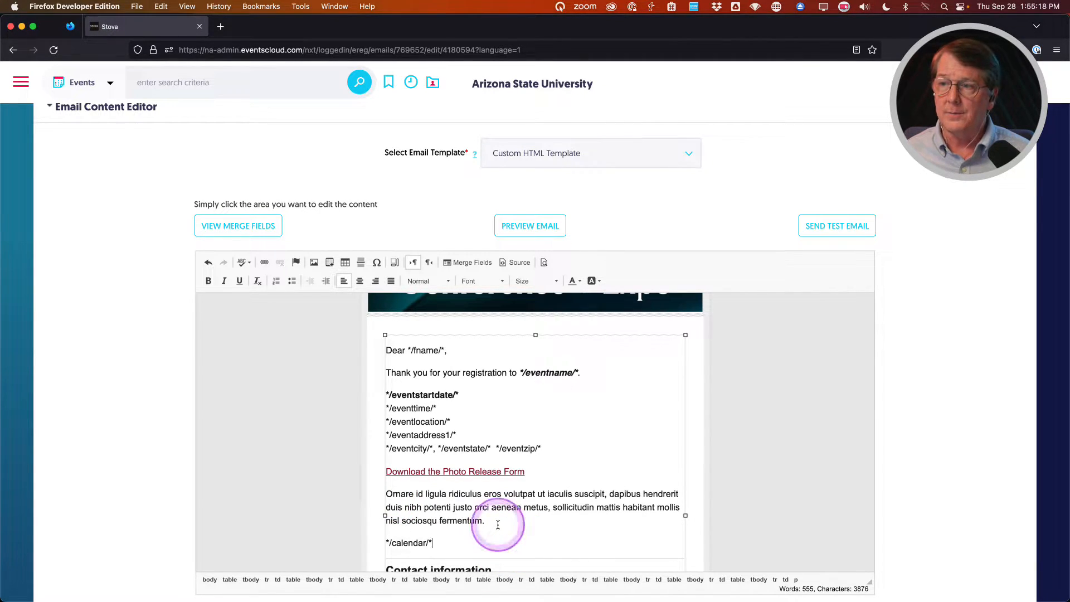
{"action": "left_click", "coordinate": [359, 281]}
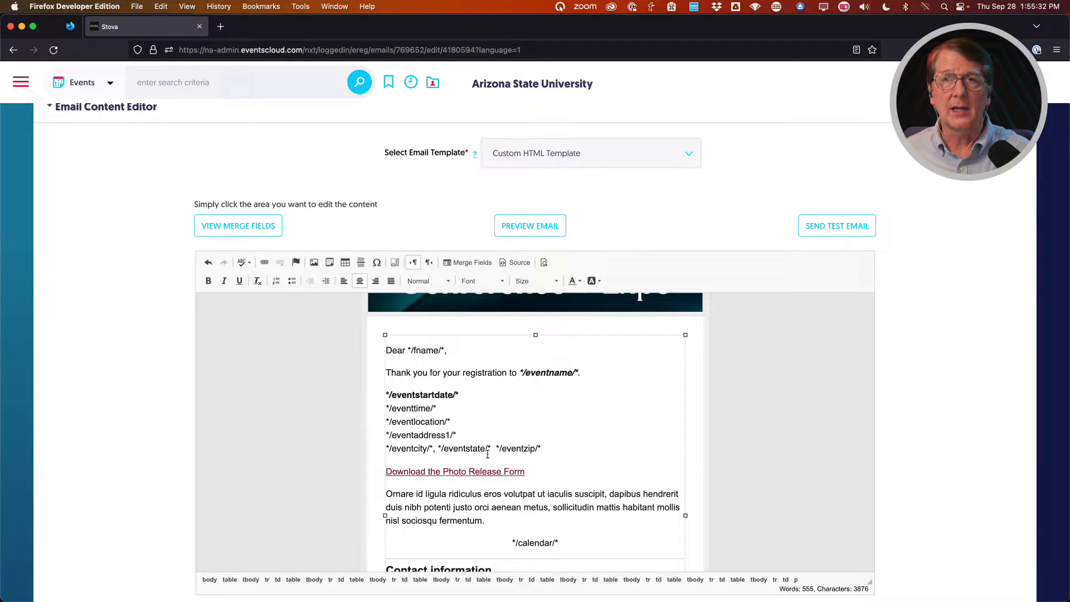
{"action": "scroll", "coordinate": [585, 451], "scroll_direction": "down", "scroll_amount": 2}
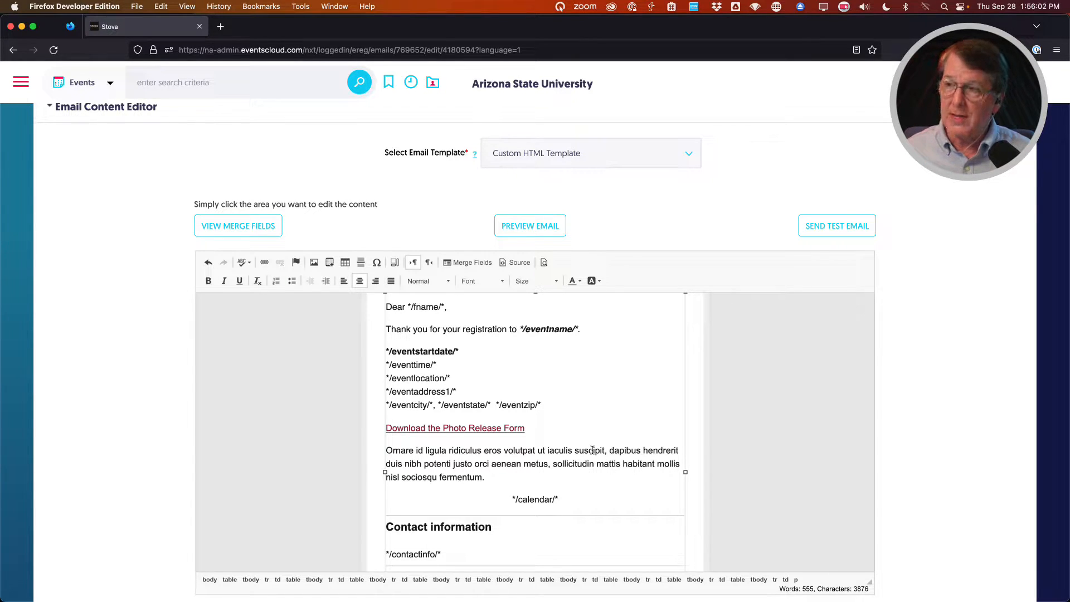
Add an empty line after */calendar/* and copy */selected_session_table/* from the merge-fields list via a 'session' search.
{"action": "left_click", "coordinate": [586, 498]}
{"action": "key", "text": "Return"}
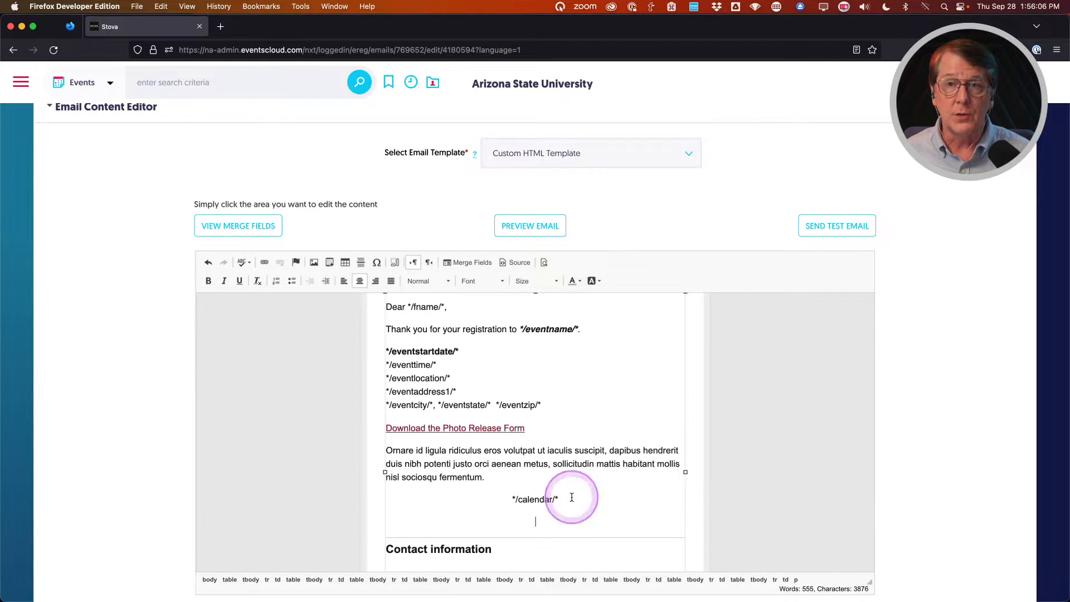
{"action": "left_click", "coordinate": [238, 227]}
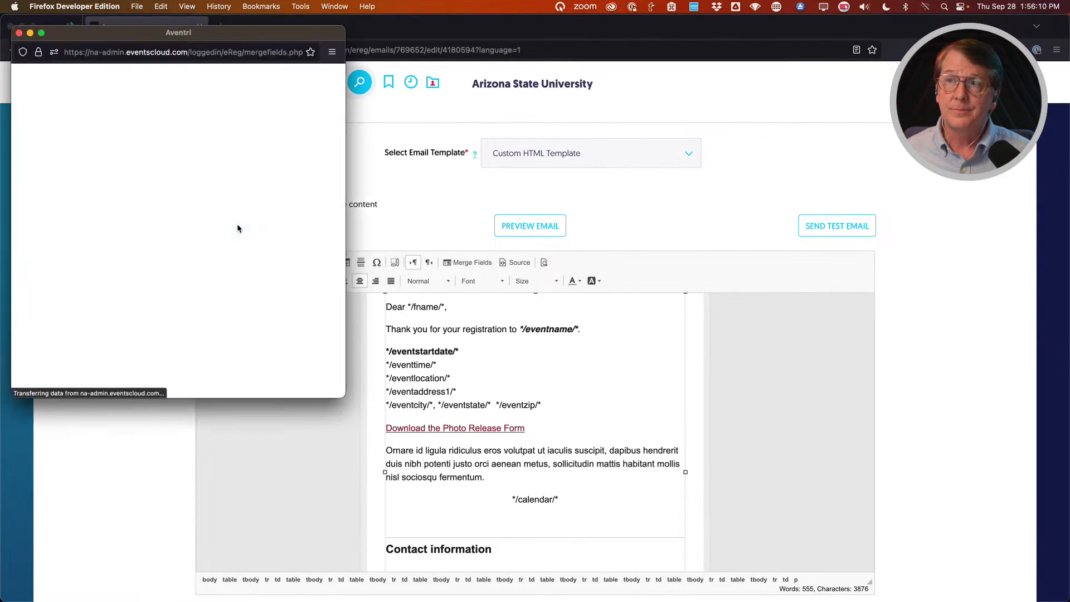
{"action": "key", "text": "super+f"}
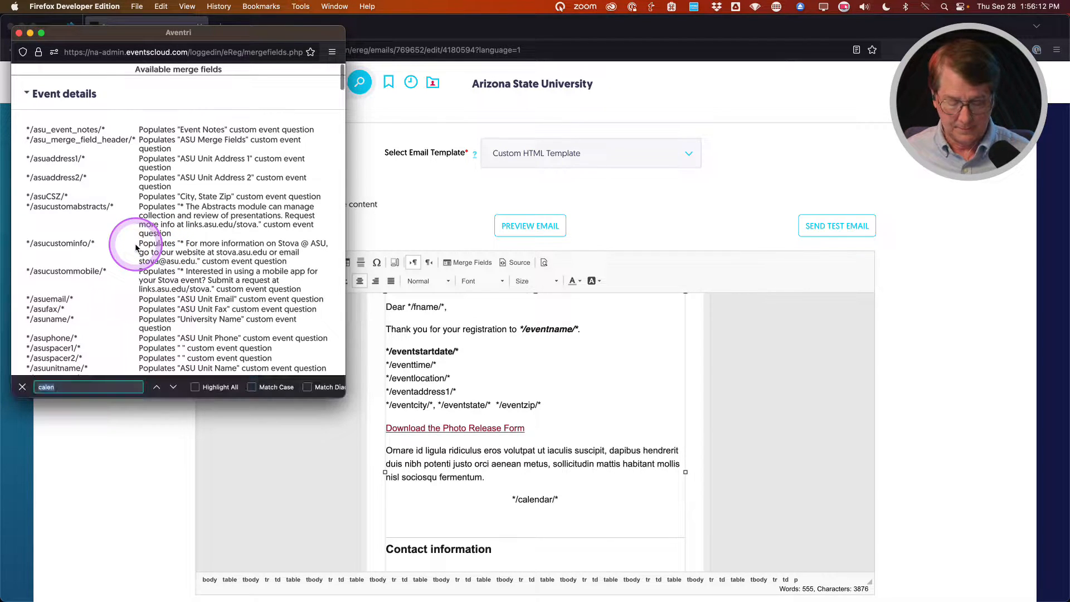
{"action": "type", "text": "session"}
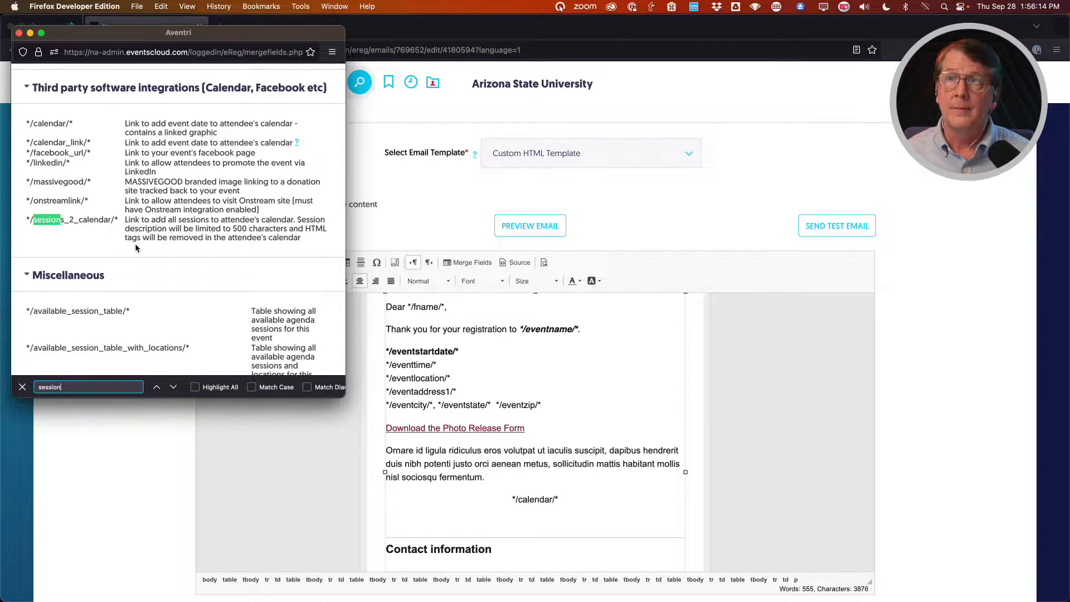
{"action": "scroll", "coordinate": [128, 245], "scroll_direction": "up", "scroll_amount": 1}
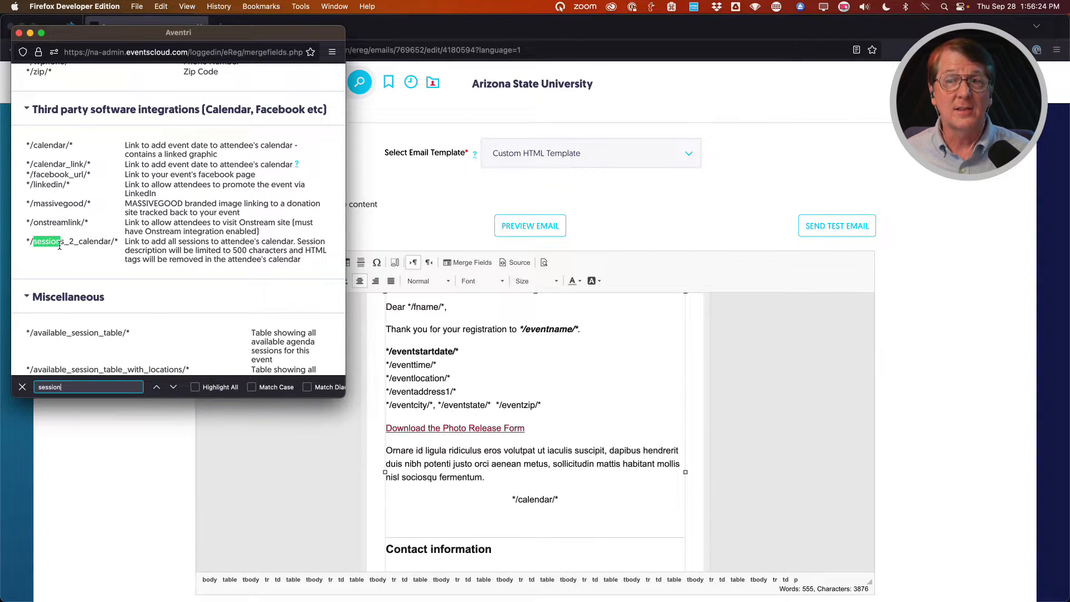
{"action": "left_click", "coordinate": [156, 390]}
{"action": "scroll", "coordinate": [162, 307], "scroll_direction": "up", "scroll_amount": 3}
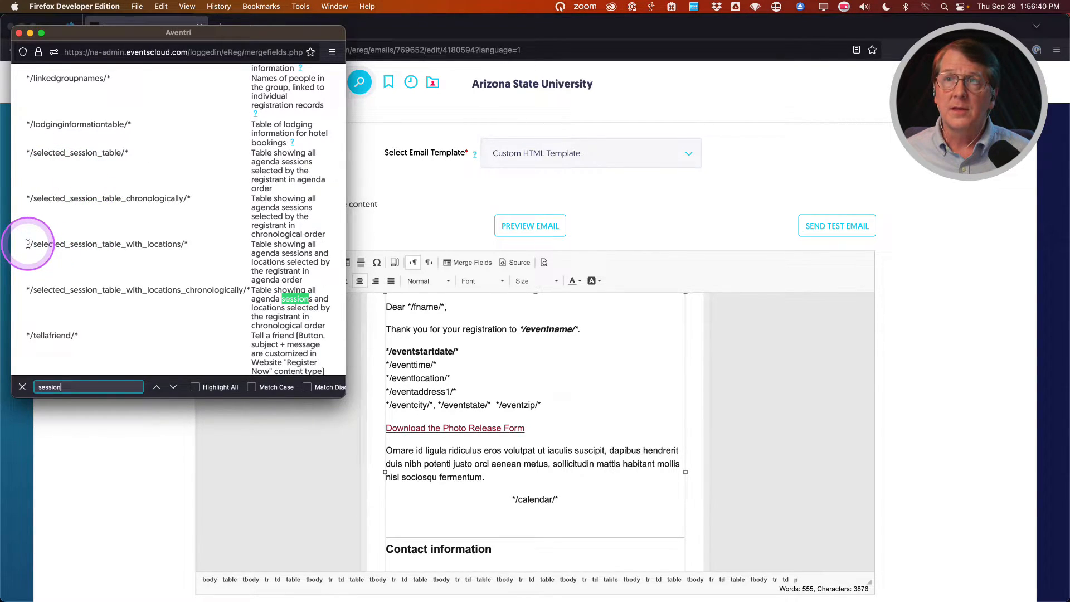
{"action": "left_click_drag", "start_coordinate": [27, 153], "coordinate": [129, 150]}
{"action": "key", "text": "super+c"}
Type a left-aligned 'Your Selected Session:' line, paste */selected_session_table/* beneath it, then add an empty line.
{"action": "left_click", "coordinate": [19, 33]}
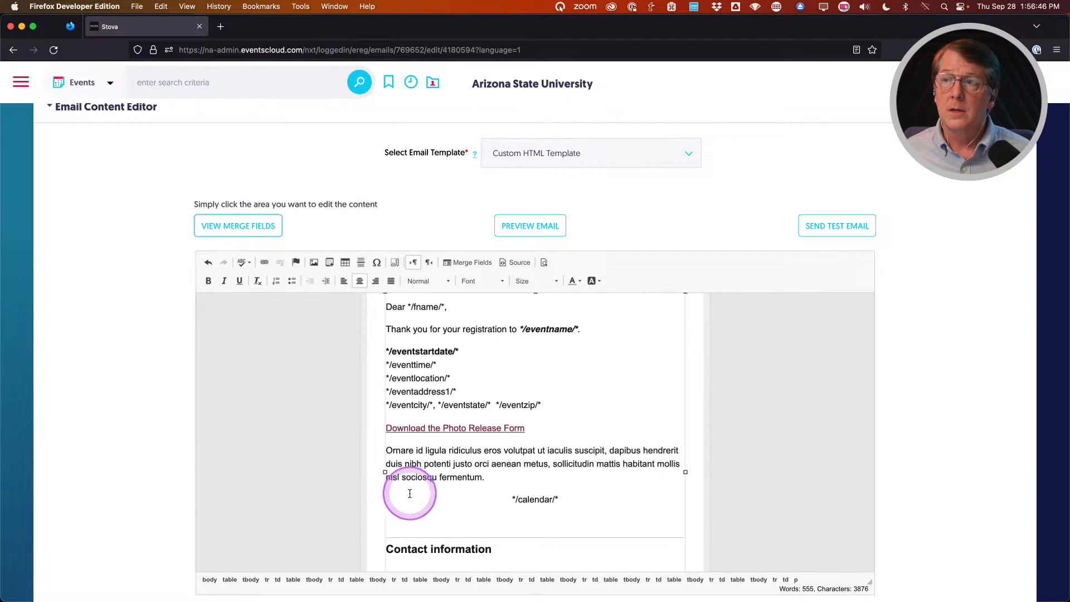
{"action": "left_click", "coordinate": [431, 521]}
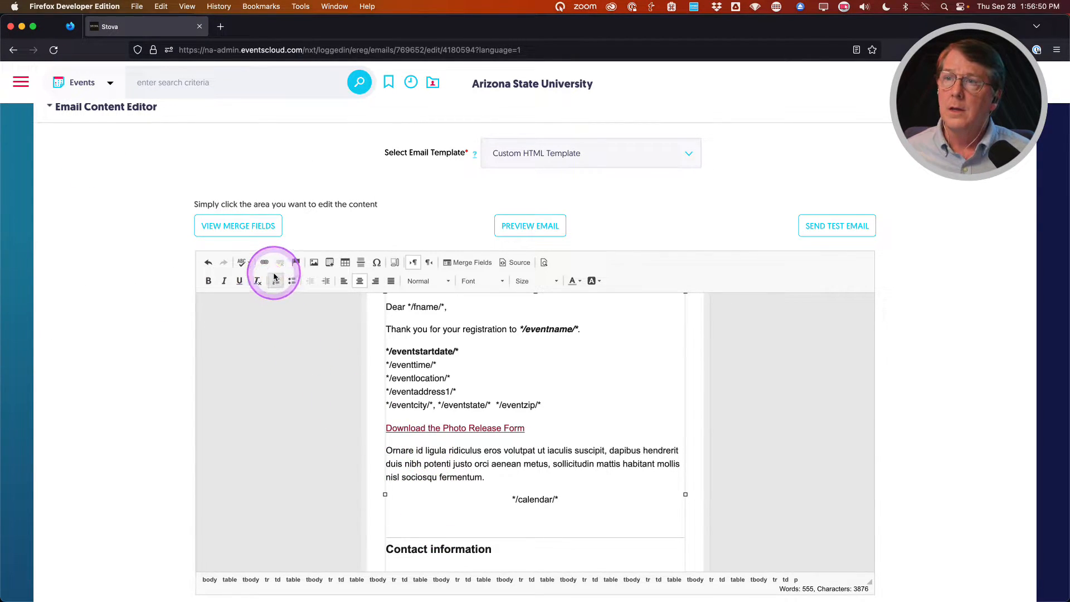
{"action": "left_click", "coordinate": [343, 281]}
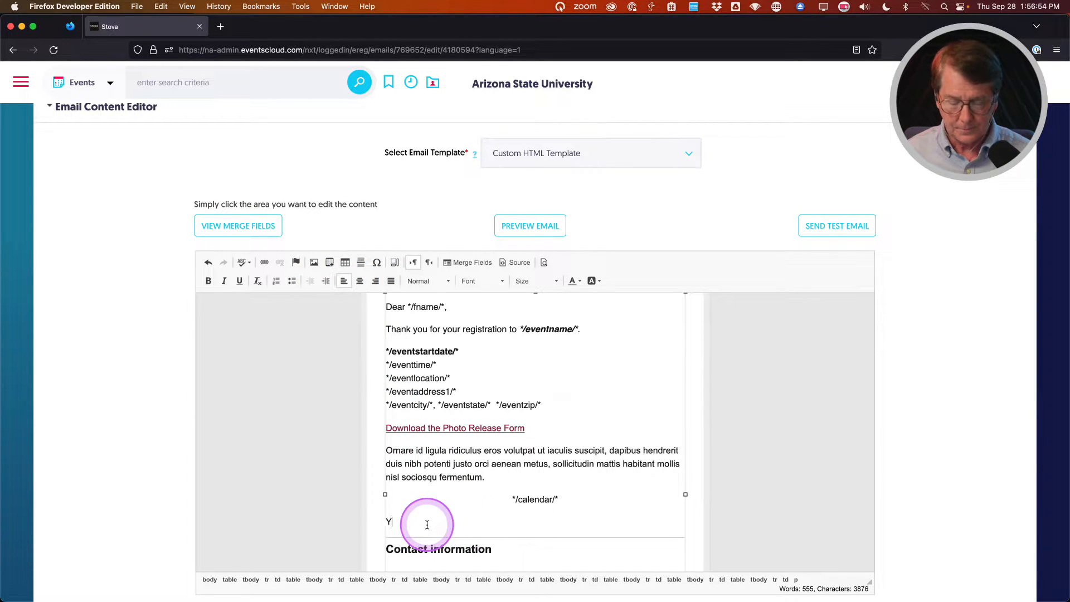
{"action": "type", "text": "Your Selected Session:"}
{"action": "key", "text": "Return"}
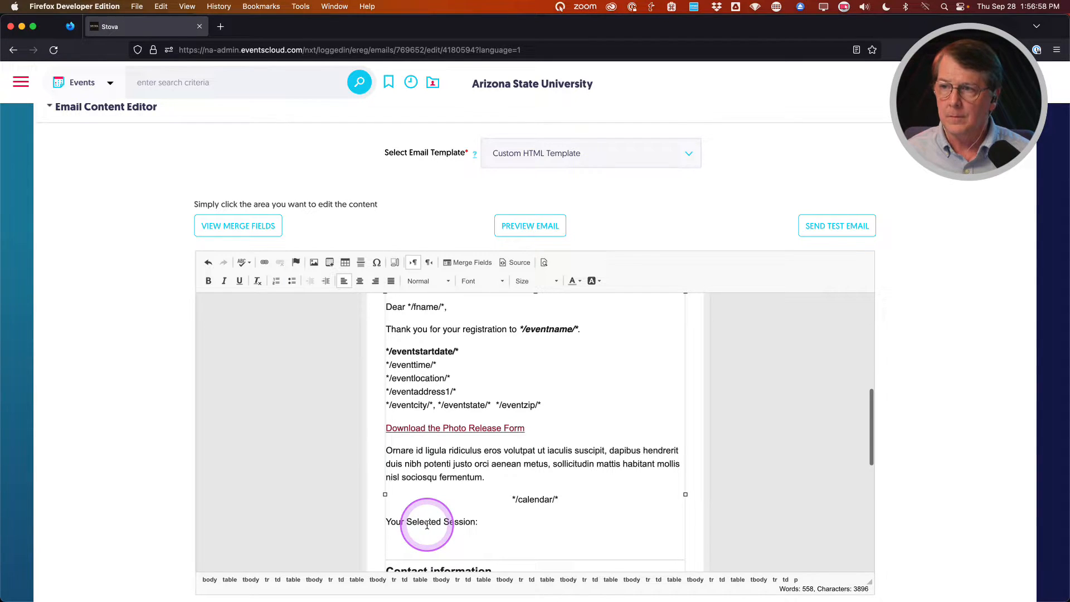
{"action": "key", "text": "super+v"}
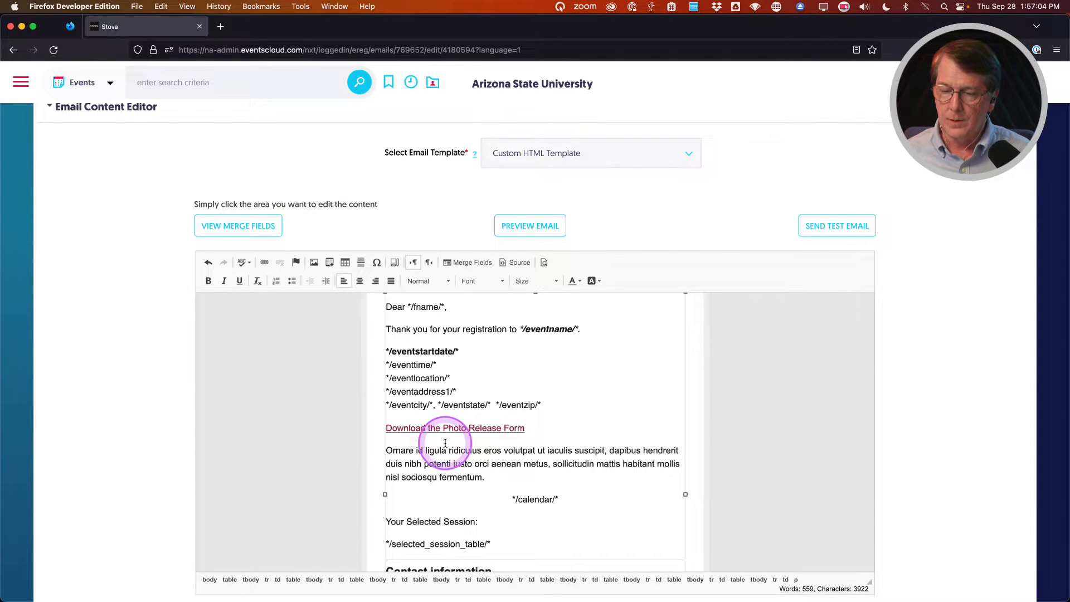
{"action": "scroll", "coordinate": [445, 442], "scroll_direction": "down", "scroll_amount": 2}
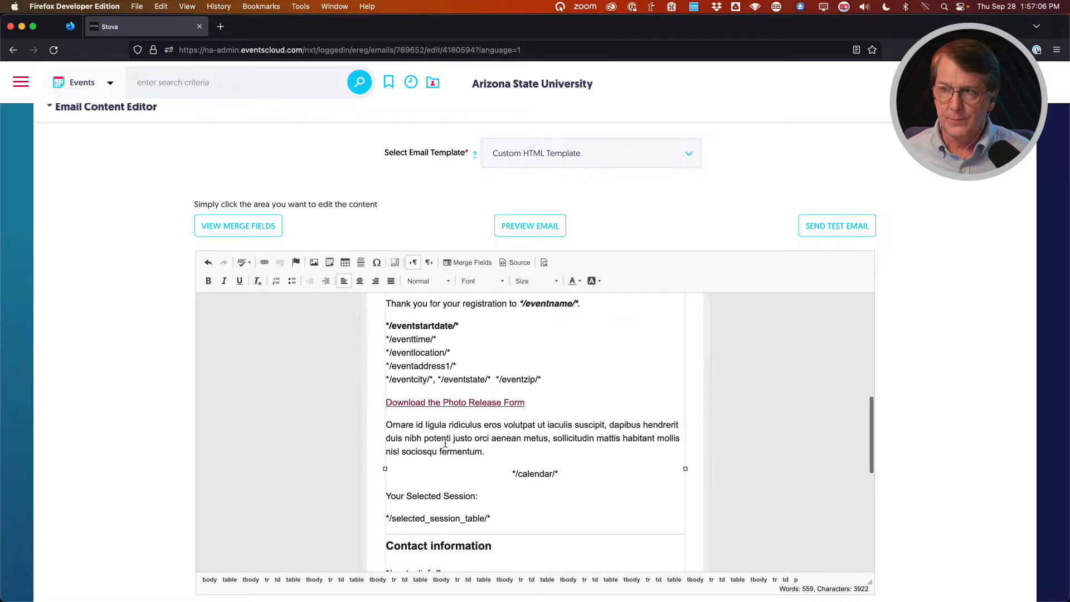
{"action": "scroll", "coordinate": [445, 443], "scroll_direction": "down", "scroll_amount": 2}
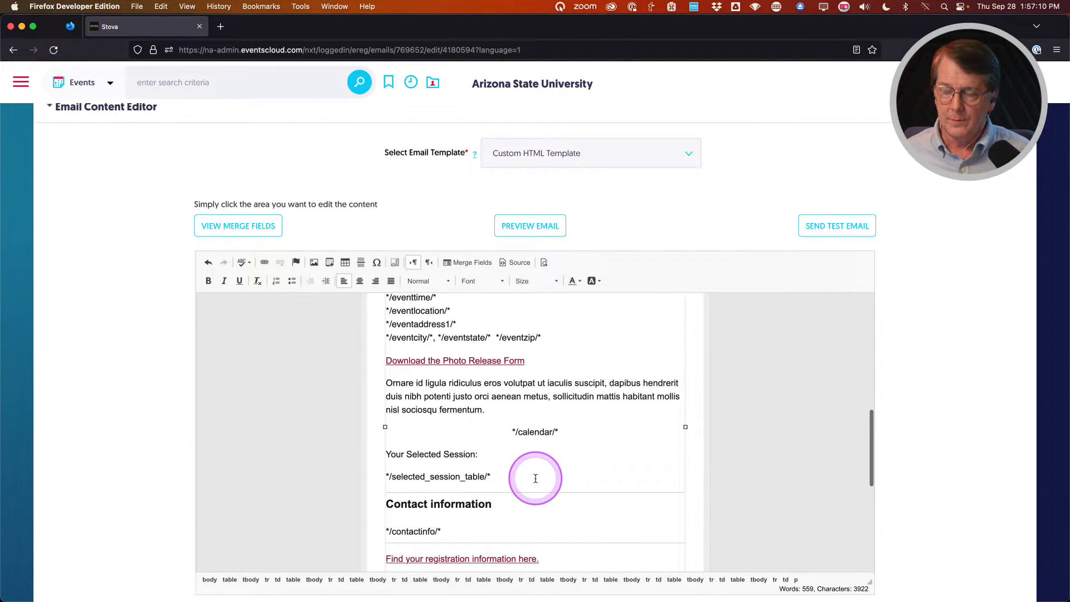
{"action": "key", "text": "Return"}
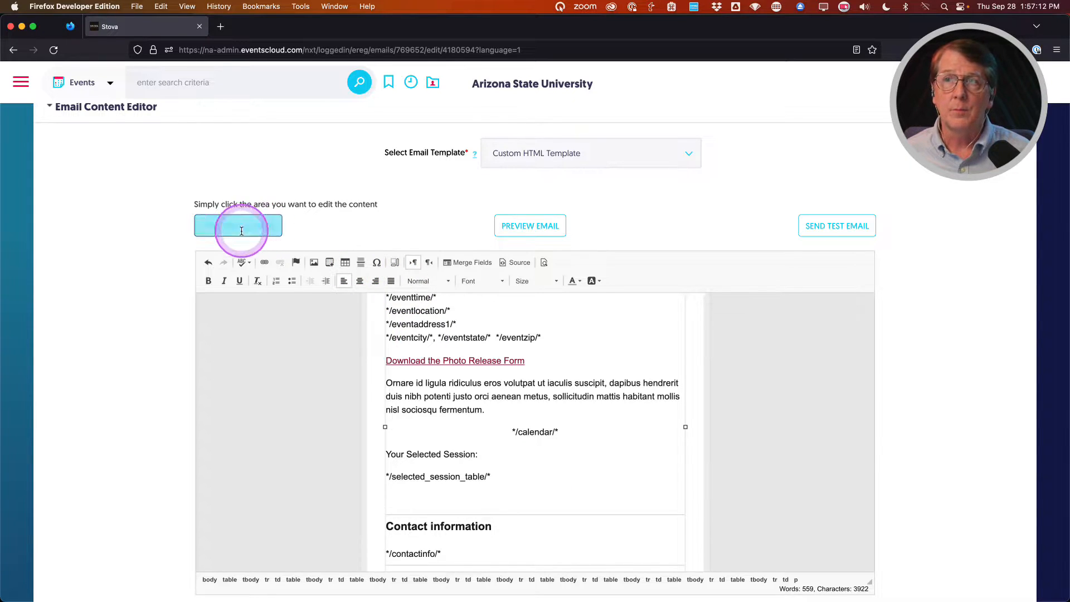
Copy */sessions_2_calendar/* from the merge-fields list and paste it centred below the session table.
{"action": "left_click", "coordinate": [224, 227]}
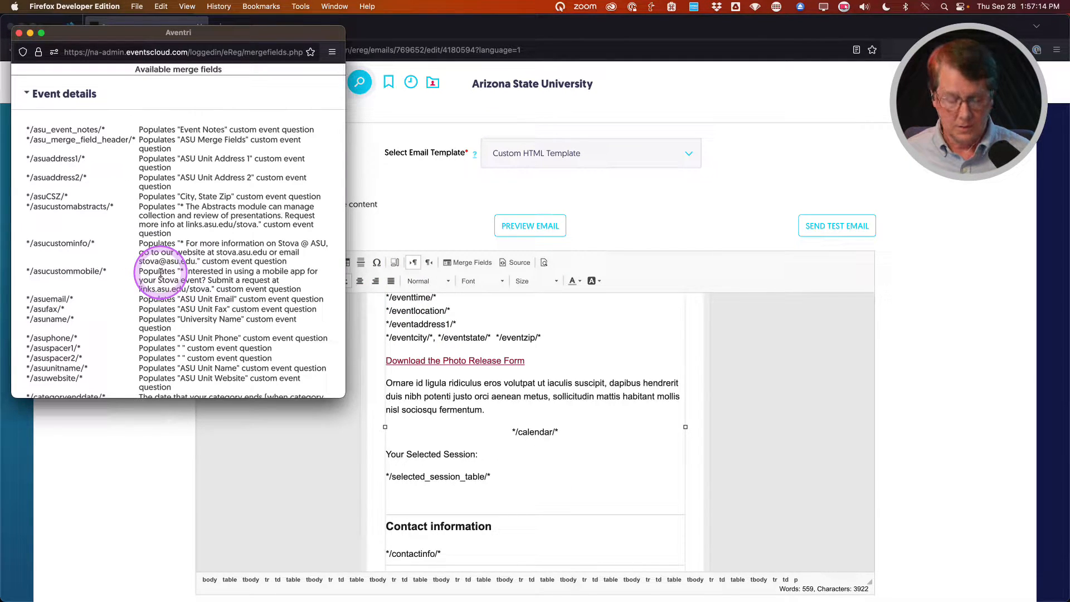
{"action": "key", "text": "super+f"}
{"action": "type", "text": "session"}
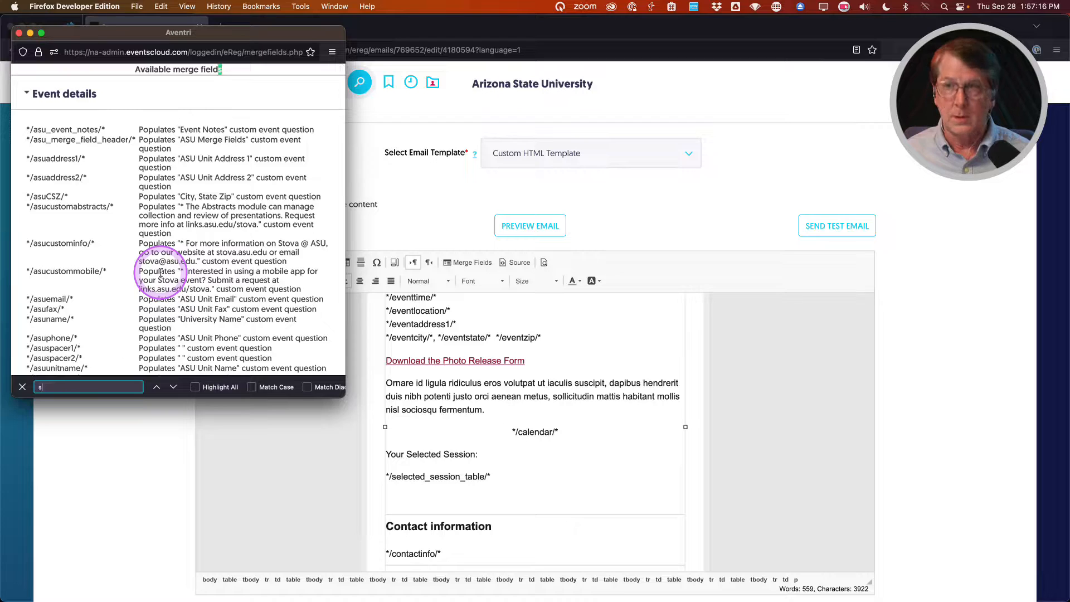
{"action": "left_click", "coordinate": [66, 218]}
{"action": "left_click_drag", "start_coordinate": [26, 221], "coordinate": [117, 221]}
{"action": "key", "text": "super+c"}
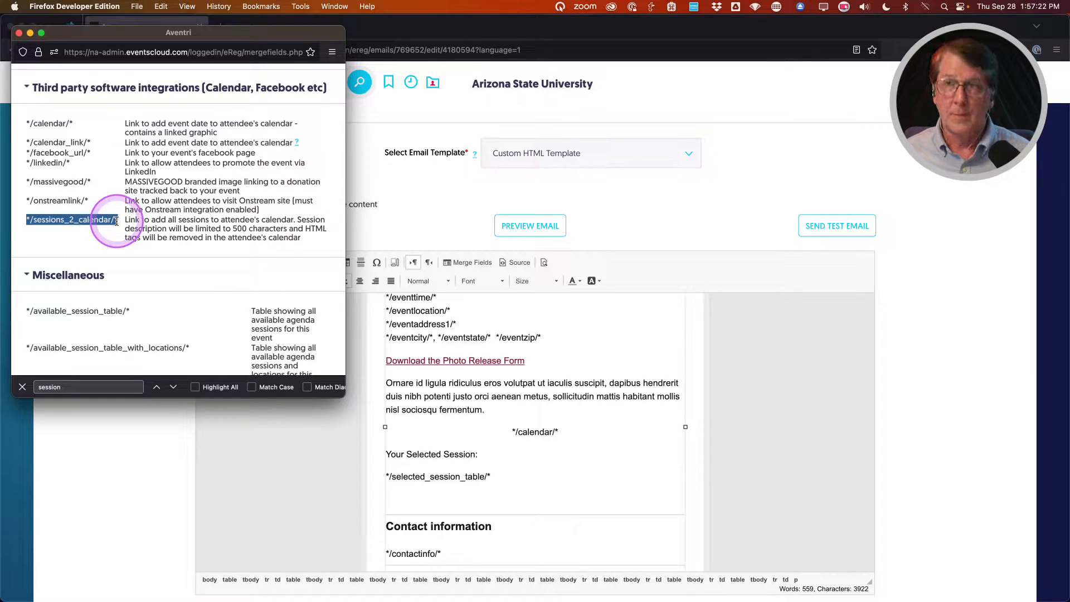
{"action": "left_click", "coordinate": [18, 33]}
{"action": "left_click", "coordinate": [414, 490]}
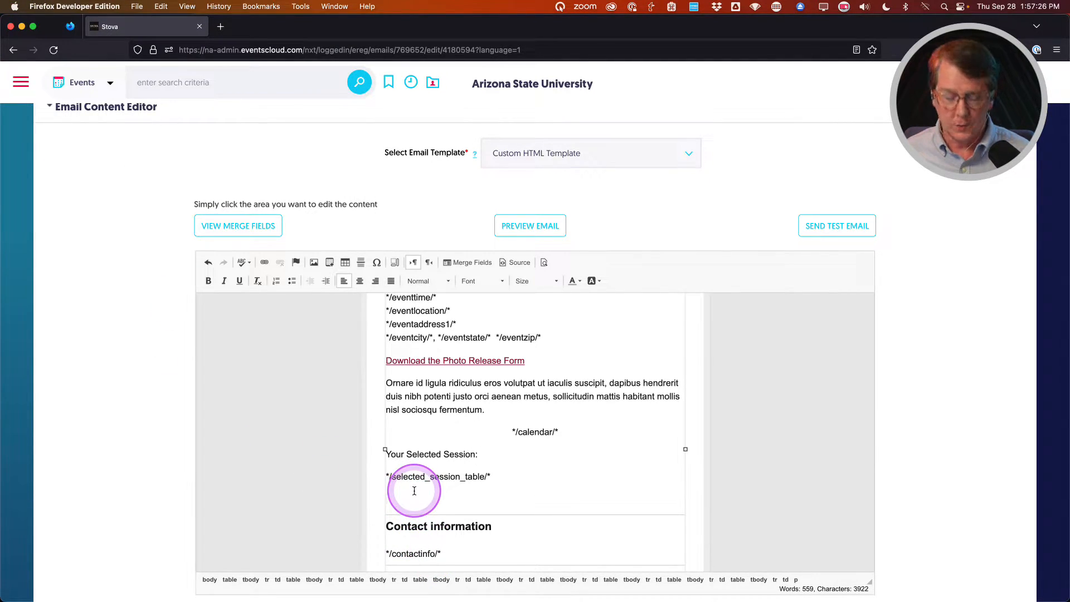
{"action": "key", "text": "super+v"}
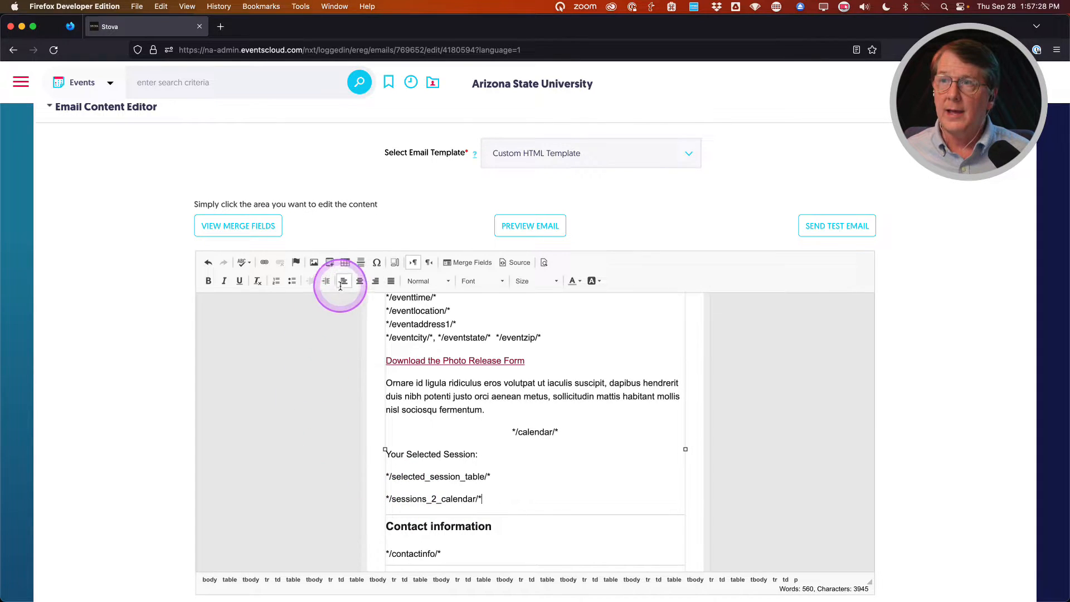
{"action": "left_click", "coordinate": [360, 281]}
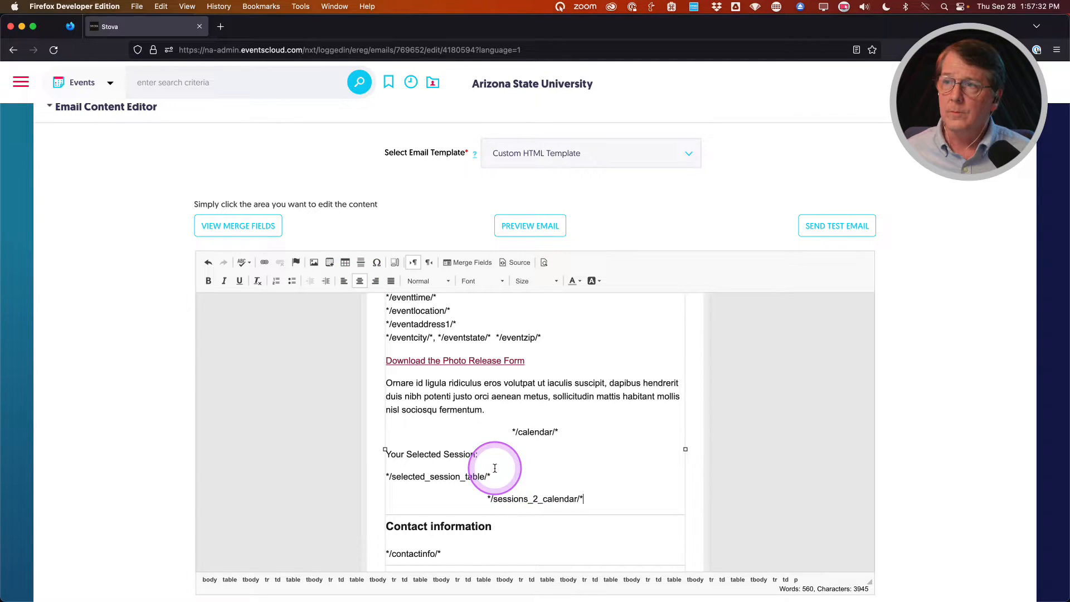
Bold the 'Your Selected Session:' heading and add an empty line below */sessions_2_calendar/*.
{"action": "triple_click", "coordinate": [400, 452]}
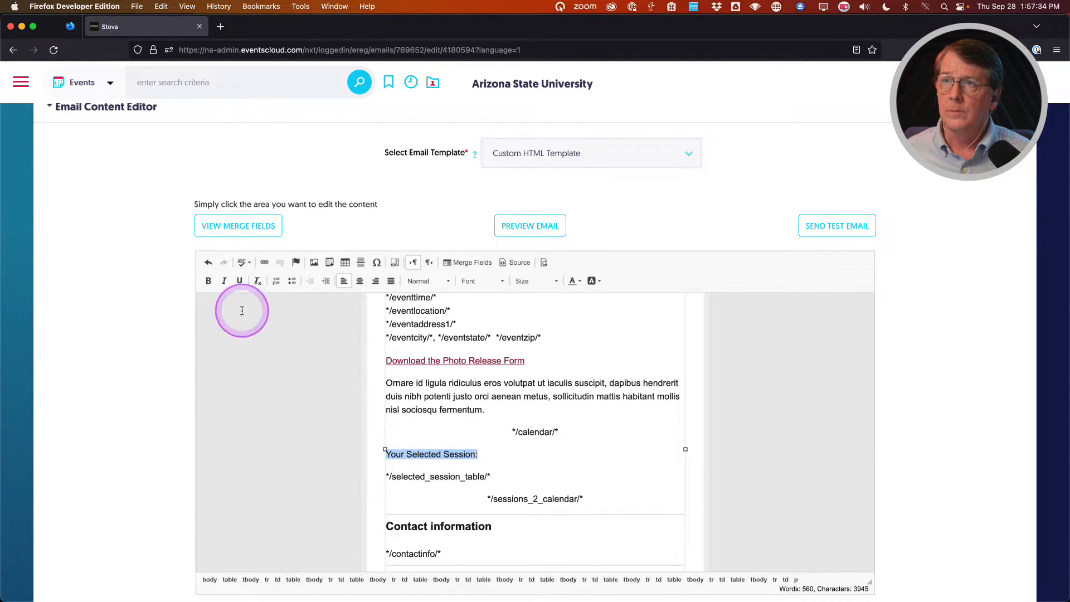
{"action": "left_click", "coordinate": [208, 281]}
{"action": "scroll", "coordinate": [589, 455], "scroll_direction": "down", "scroll_amount": 1}
{"action": "scroll", "coordinate": [589, 455], "scroll_direction": "down", "scroll_amount": 1}
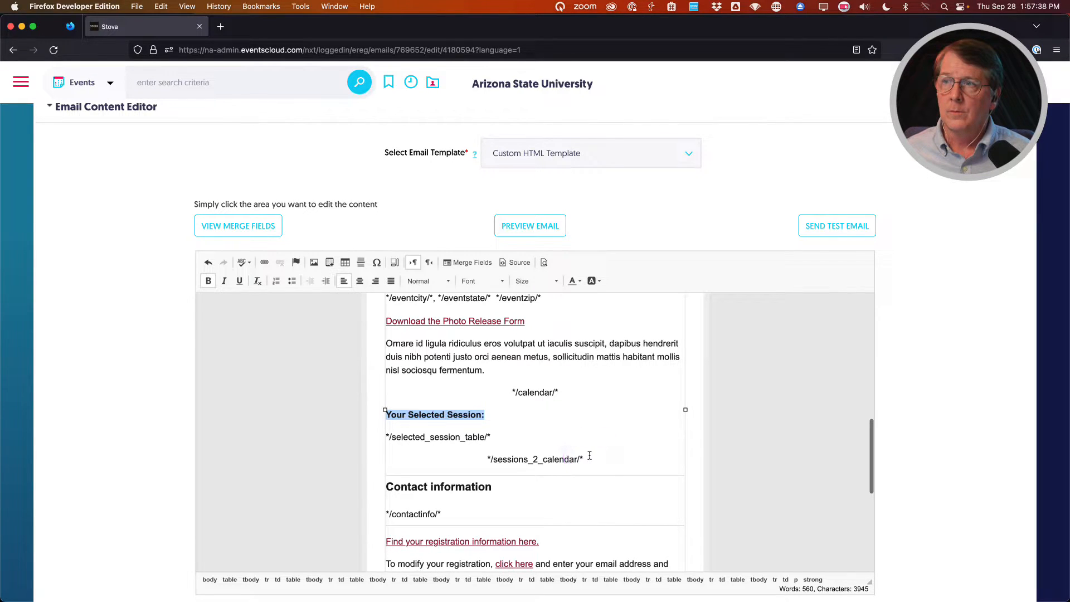
{"action": "scroll", "coordinate": [589, 455], "scroll_direction": "up", "scroll_amount": 1}
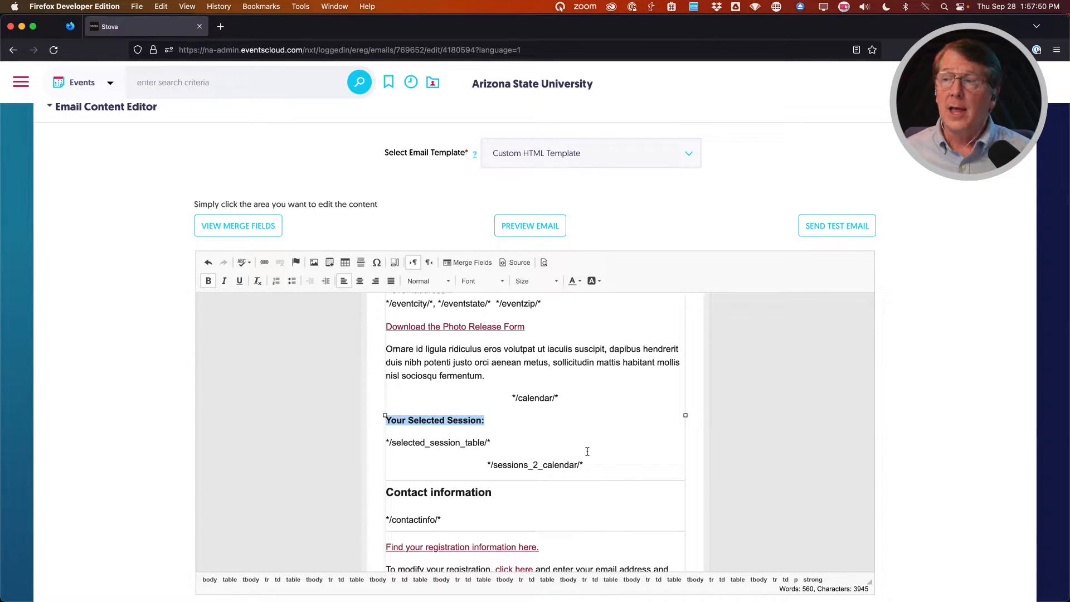
{"action": "left_click", "coordinate": [590, 466]}
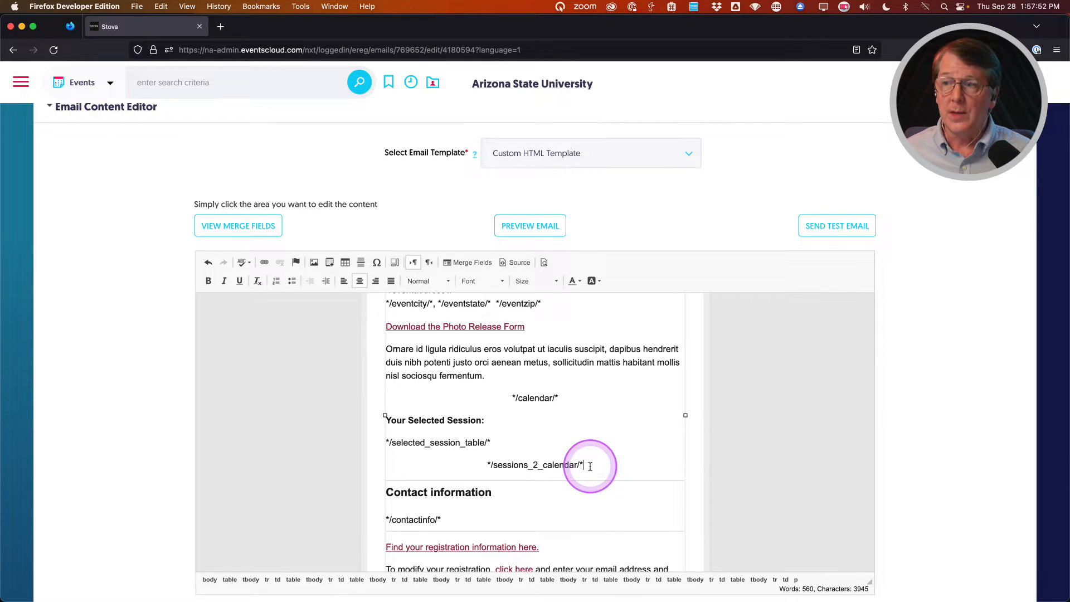
{"action": "key", "text": "Return"}
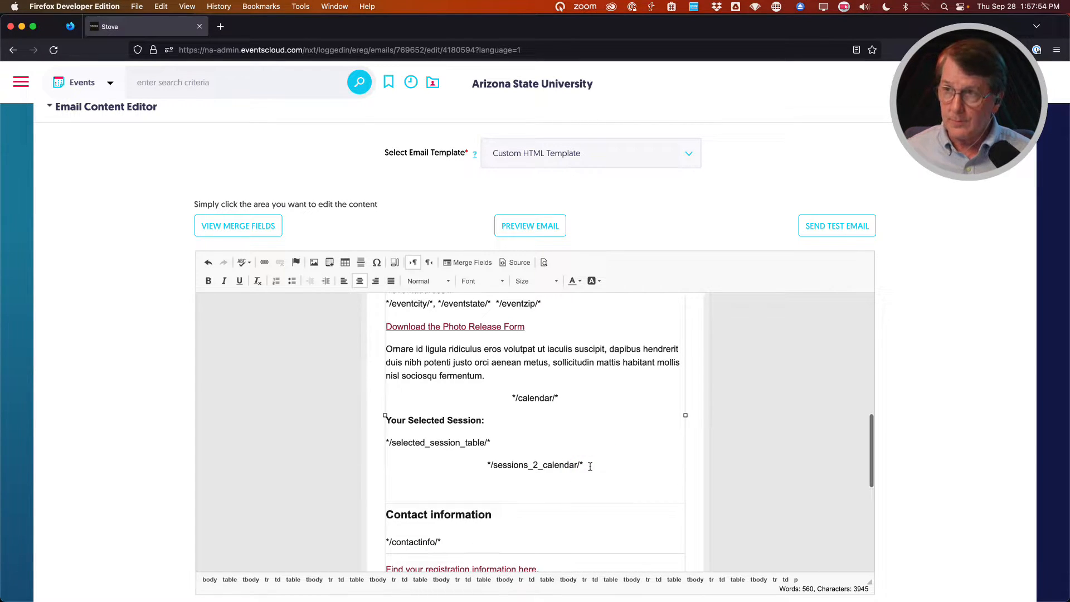
Type a left-aligned 'Click to download your receipt:' line and start a new line beneath it.
{"action": "left_click", "coordinate": [344, 281]}
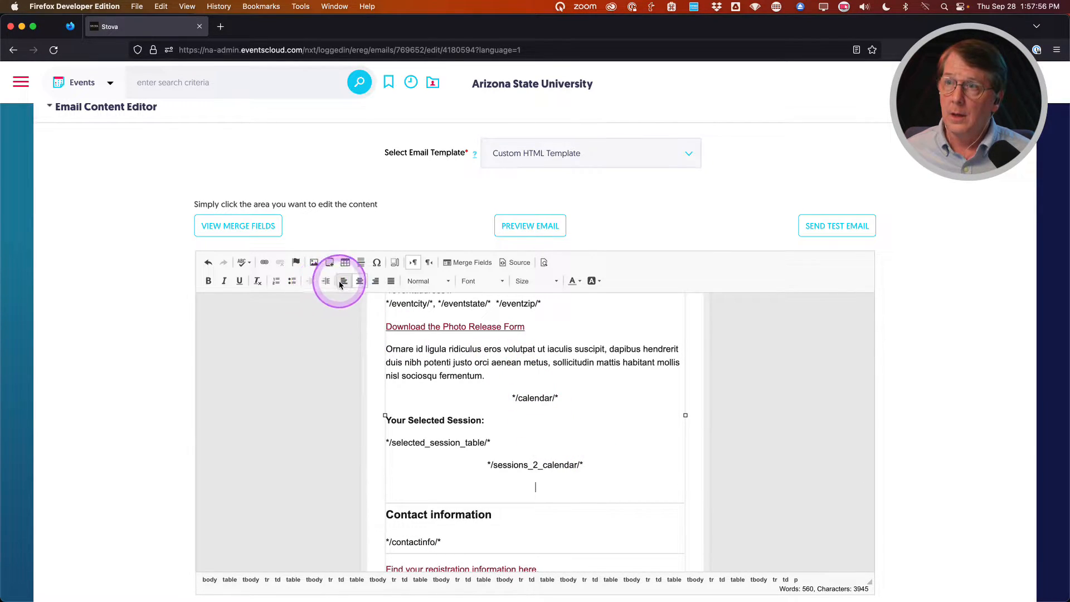
{"action": "type", "text": "Your Relc"}
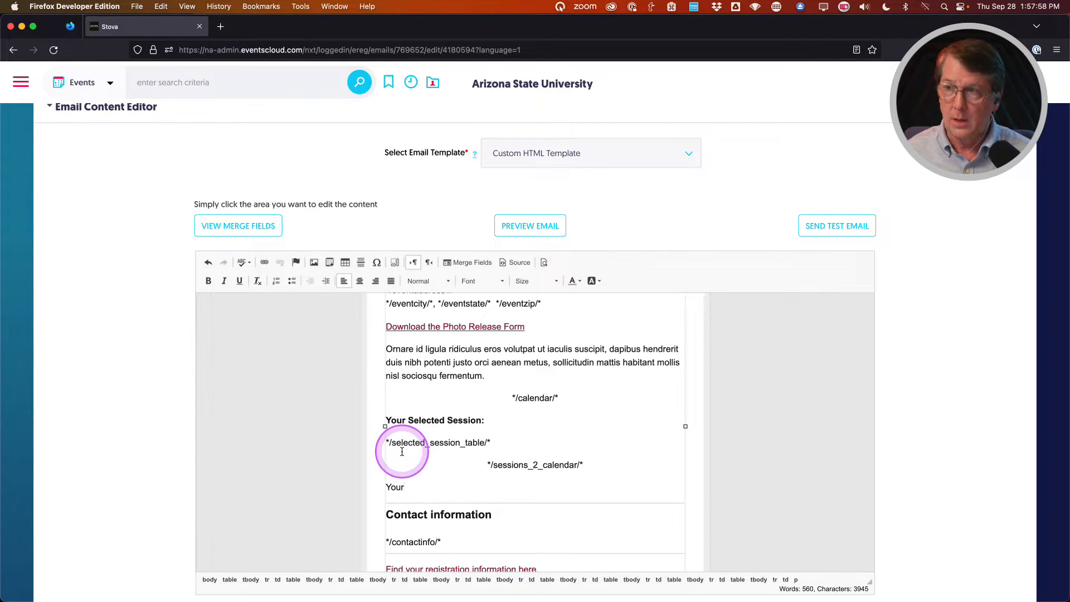
{"action": "key", "text": "BackSpace"}
{"action": "key", "text": "BackSpace"}
{"action": "key", "text": "BackSpace"}
{"action": "key", "text": "BackSpace"}
{"action": "key", "text": "BackSpace"}
{"action": "key", "text": "BackSpace"}
{"action": "key", "text": "BackSpace"}
{"action": "key", "text": "BackSpace"}
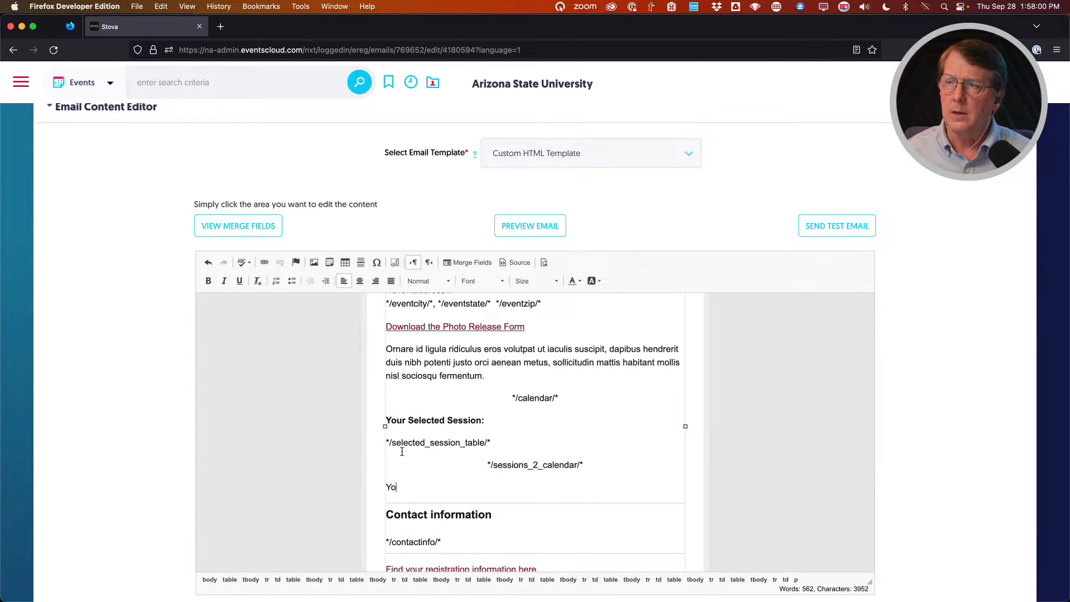
{"action": "type", "text": "Click to "}
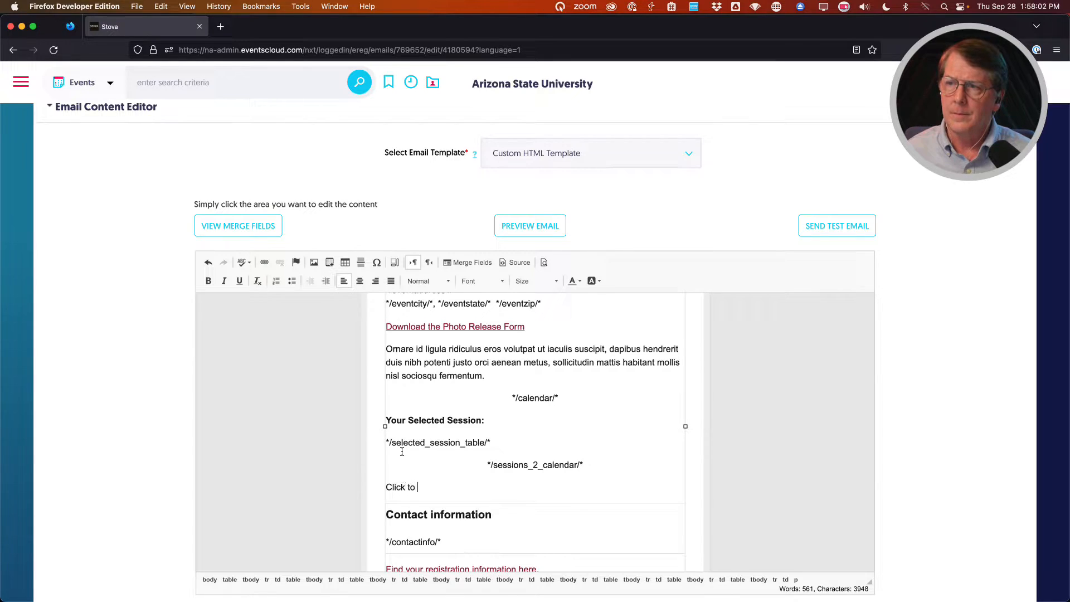
{"action": "type", "text": "download your receipt"}
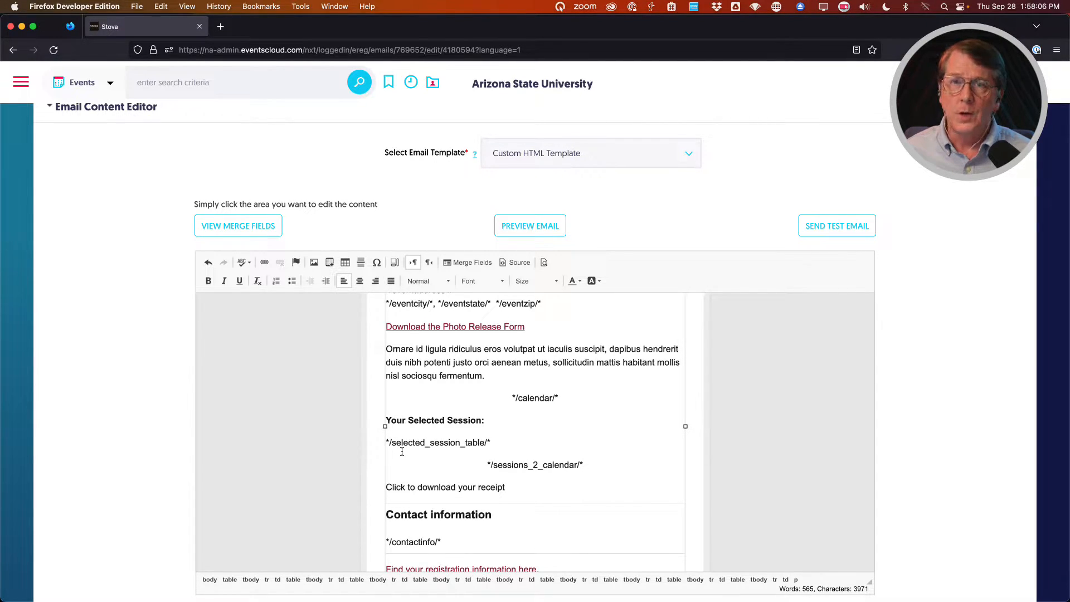
{"action": "type", "text": ":"}
{"action": "left_click", "coordinate": [401, 452]}
{"action": "key", "text": "Return"}
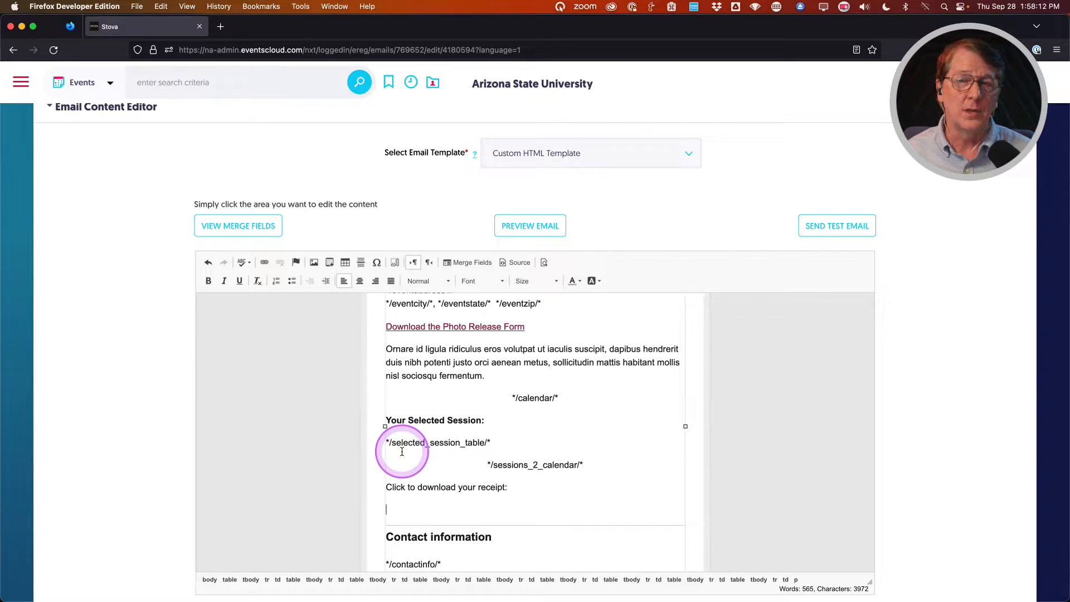
Find and copy the */invoice_button/* merge field using an 'invoi' search in the merge-fields list.
{"action": "left_click", "coordinate": [240, 225]}
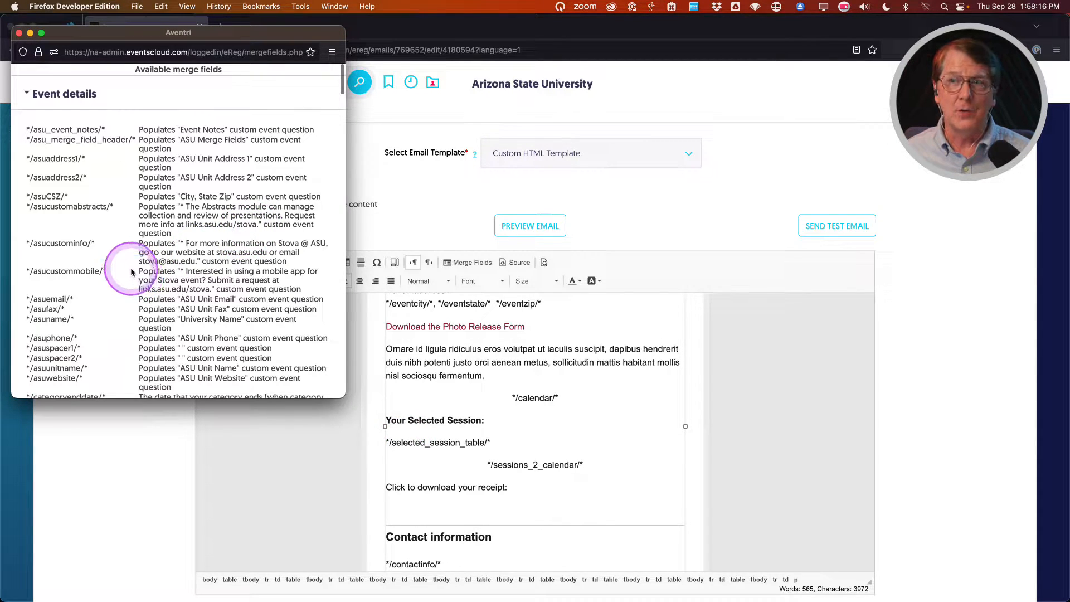
{"action": "key", "text": "super+f"}
{"action": "type", "text": "invoi"}
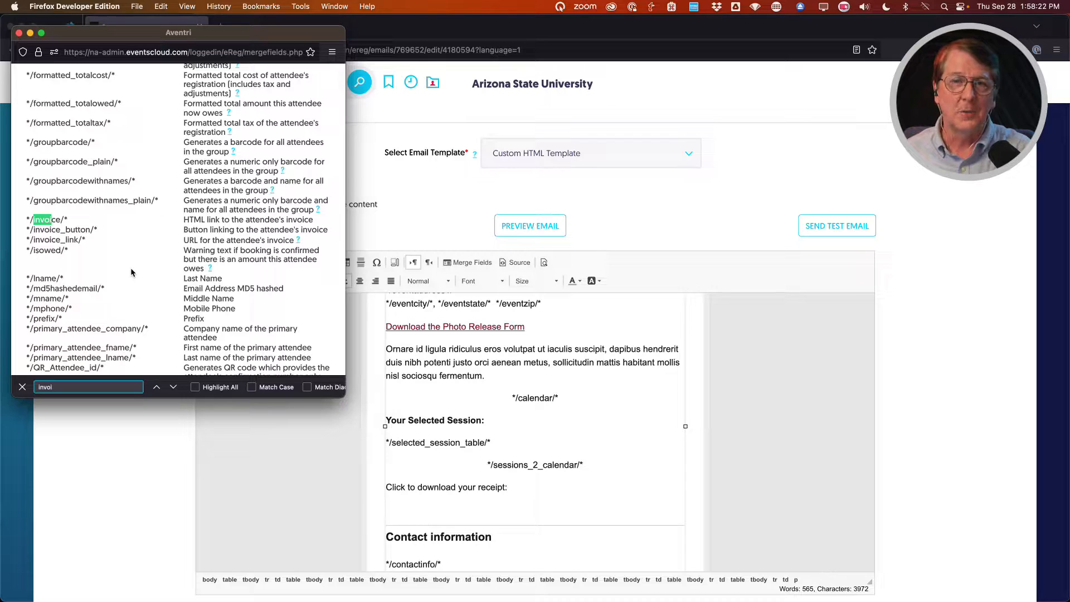
{"action": "scroll", "coordinate": [28, 231], "scroll_direction": "up", "scroll_amount": 1}
{"action": "left_click_drag", "start_coordinate": [27, 226], "coordinate": [28, 233]}
{"action": "scroll", "coordinate": [31, 229], "scroll_direction": "down", "scroll_amount": 1}
{"action": "left_click", "coordinate": [35, 238]}
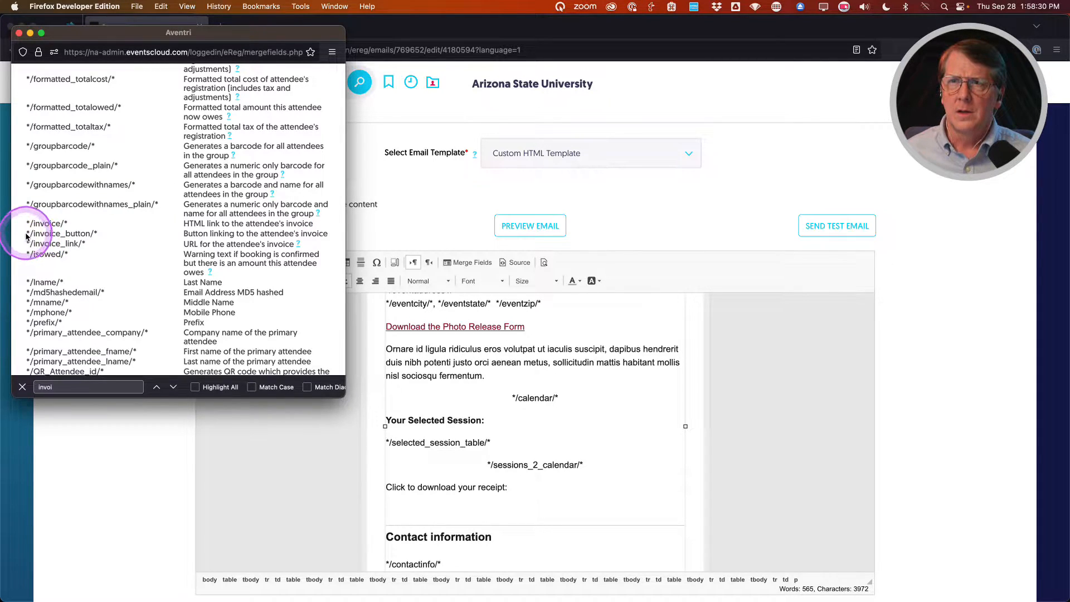
{"action": "left_click_drag", "start_coordinate": [26, 233], "coordinate": [98, 238]}
{"action": "key", "text": "super+c"}
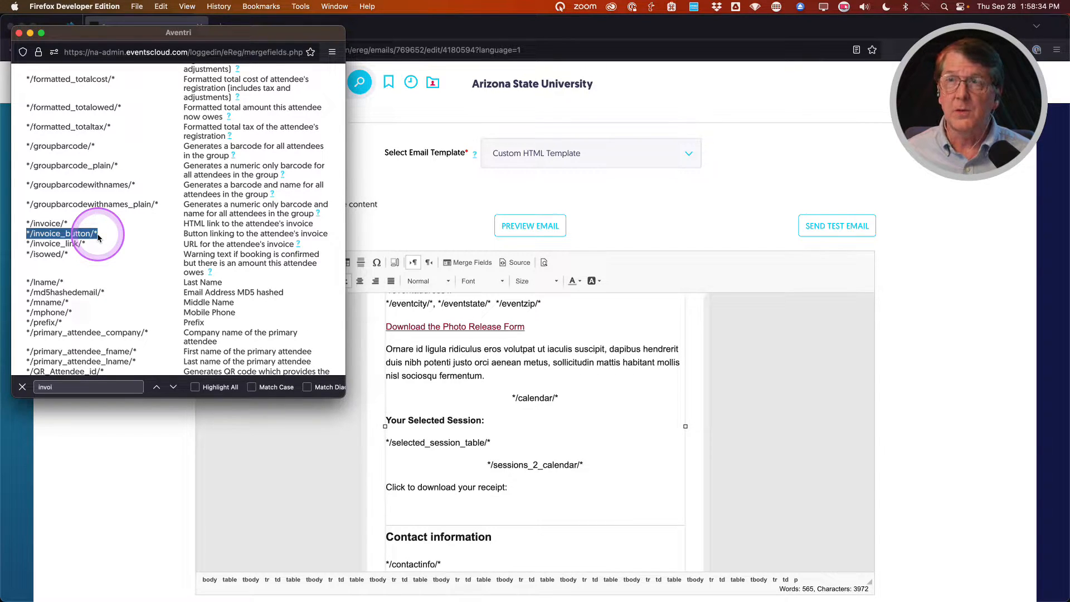
Paste */invoice_button/* centred on the line below the receipt text.
{"action": "left_click", "coordinate": [18, 33]}
{"action": "left_click", "coordinate": [402, 503]}
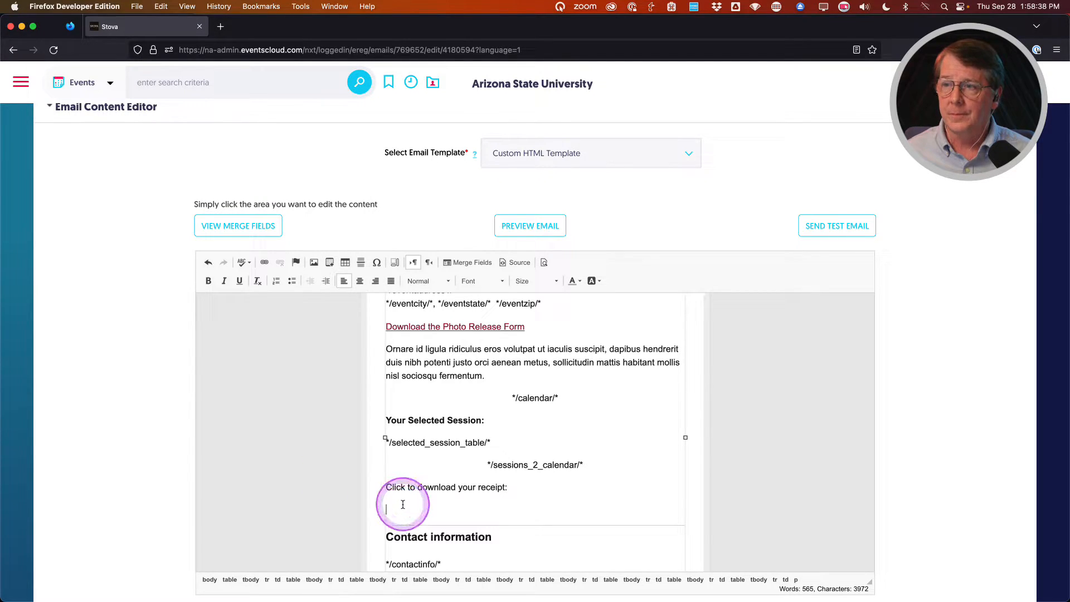
{"action": "key", "text": "super+v"}
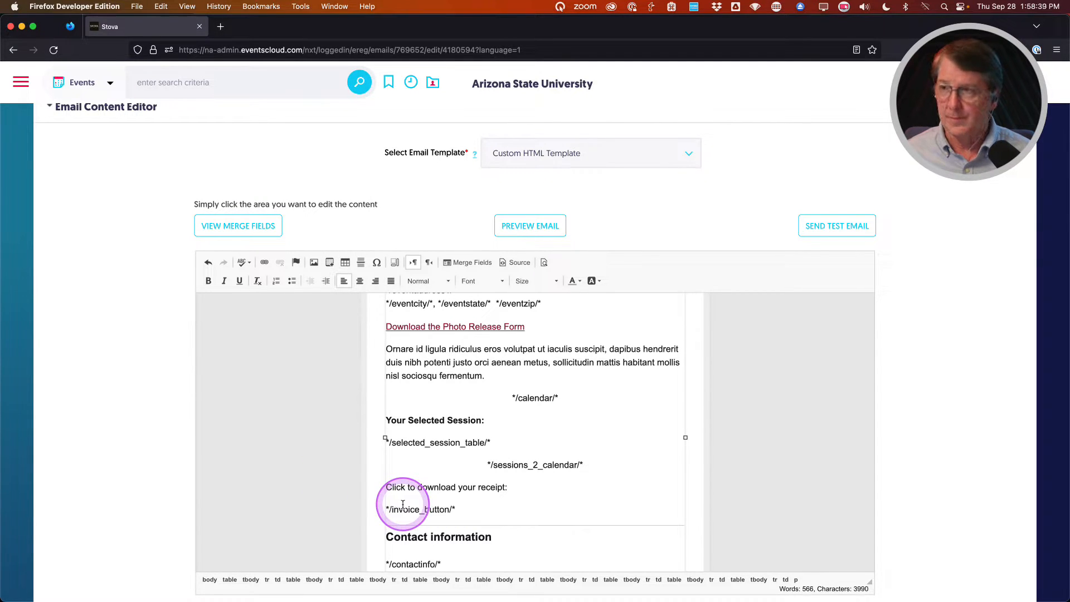
{"action": "left_click", "coordinate": [360, 281]}
{"action": "left_click", "coordinate": [495, 474]}
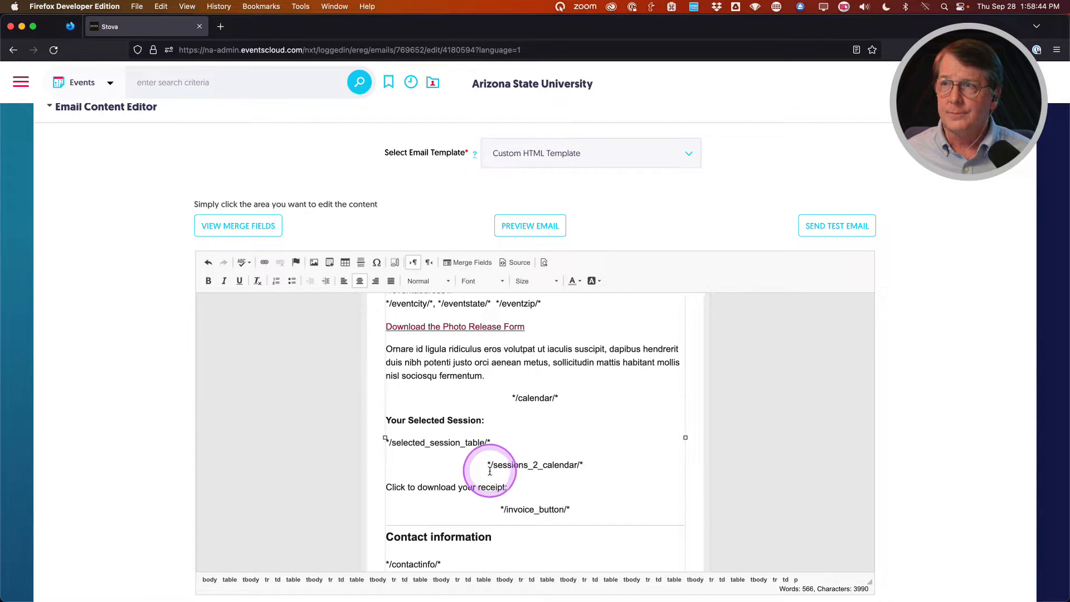
{"action": "scroll", "coordinate": [161, 413], "scroll_direction": "up", "scroll_amount": 15}
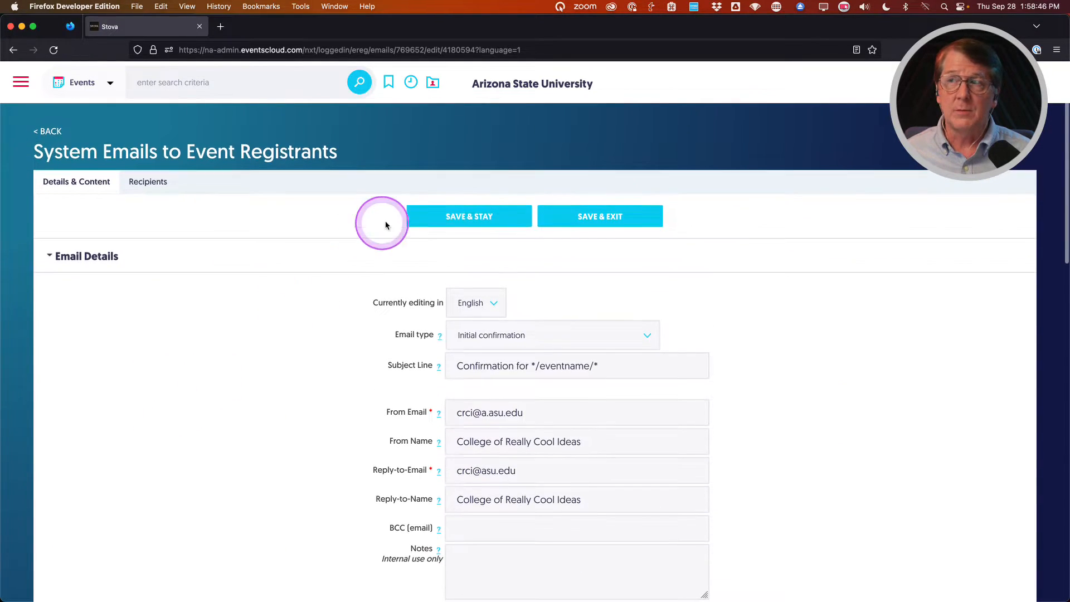
Save the confirmation email with Save & Stay and put the caret back in the email body.
{"action": "left_click", "coordinate": [441, 214]}
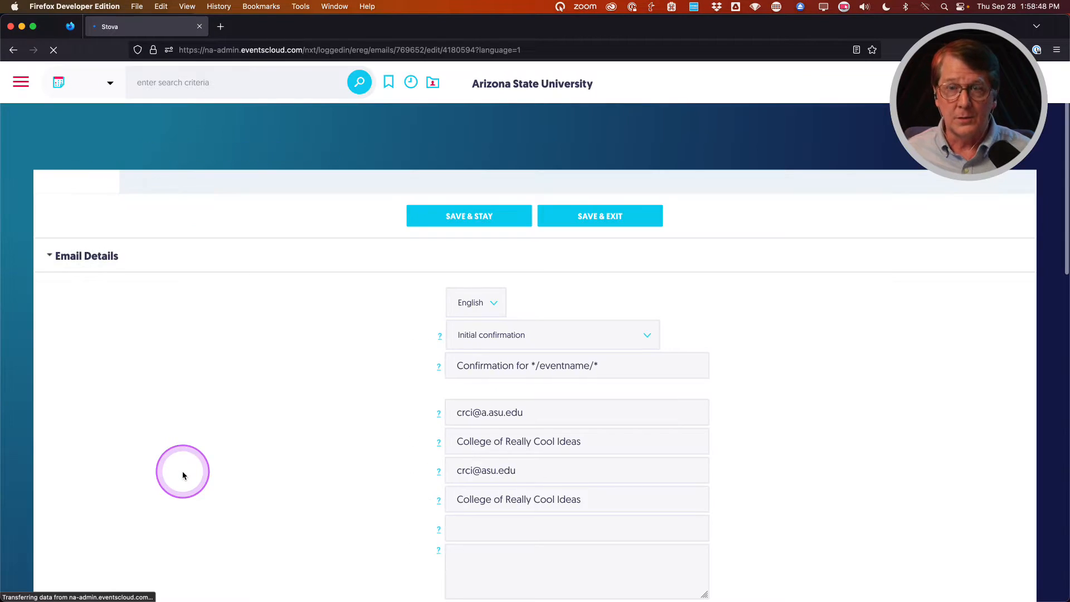
{"action": "scroll", "coordinate": [178, 475], "scroll_direction": "down", "scroll_amount": 10}
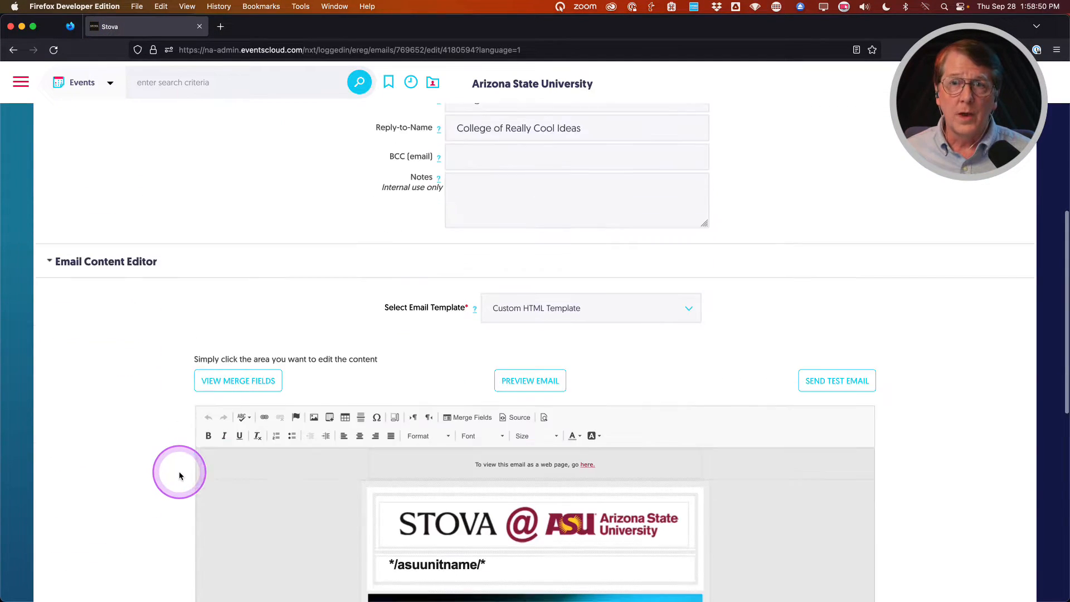
{"action": "scroll", "coordinate": [170, 476], "scroll_direction": "down", "scroll_amount": 5}
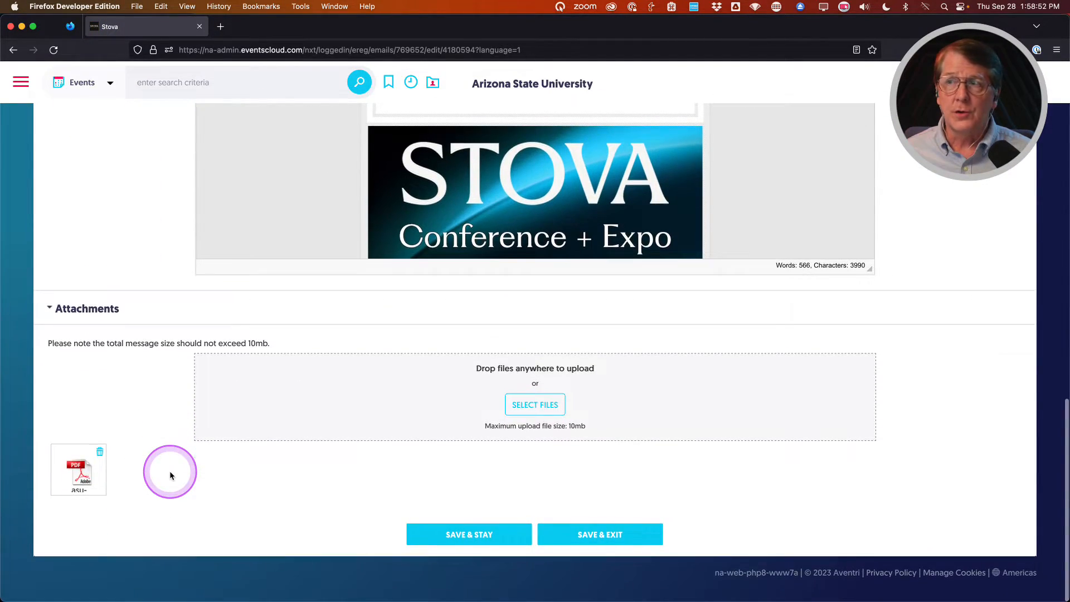
{"action": "scroll", "coordinate": [170, 475], "scroll_direction": "up", "scroll_amount": 8}
{"action": "scroll", "coordinate": [170, 475], "scroll_direction": "down", "scroll_amount": 4}
{"action": "left_click", "coordinate": [519, 342]}
{"action": "scroll", "coordinate": [518, 342], "scroll_direction": "down", "scroll_amount": 5}
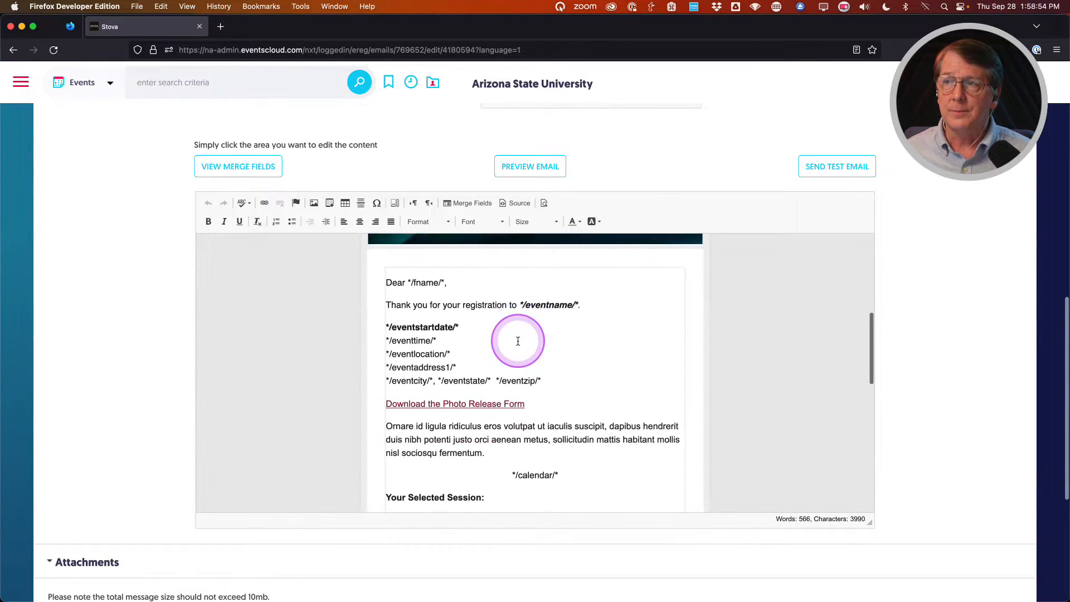
{"action": "scroll", "coordinate": [518, 341], "scroll_direction": "down", "scroll_amount": 1}
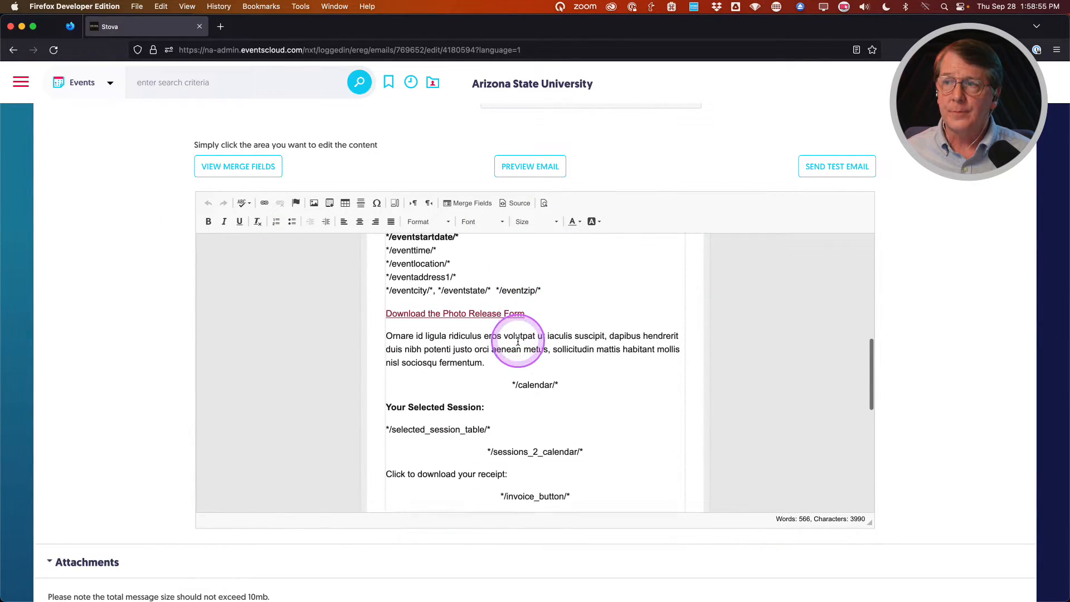
{"action": "left_click", "coordinate": [387, 336]}
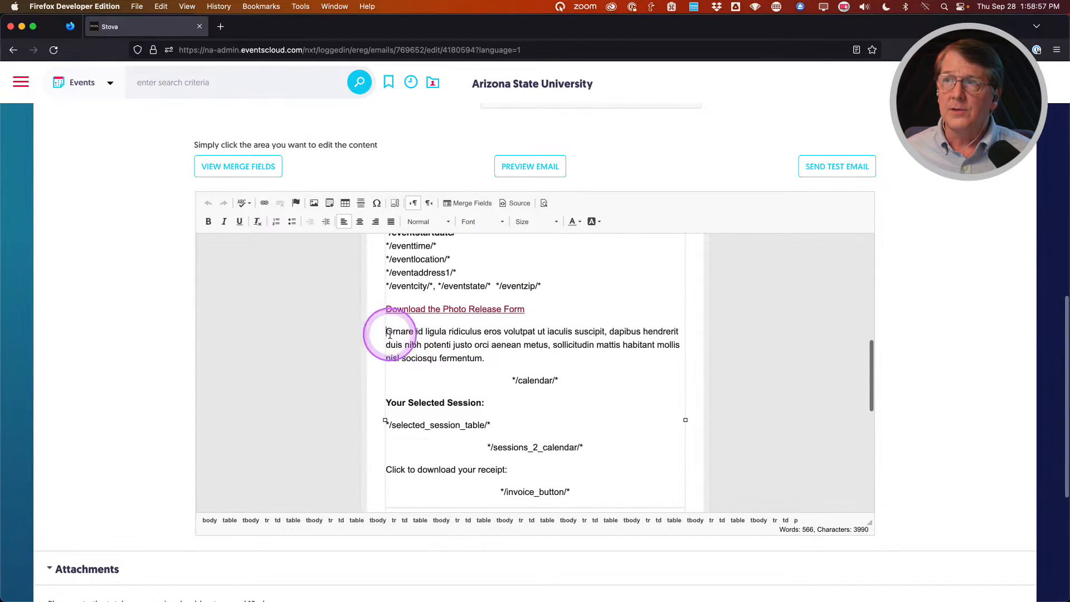
{"action": "left_click", "coordinate": [463, 204]}
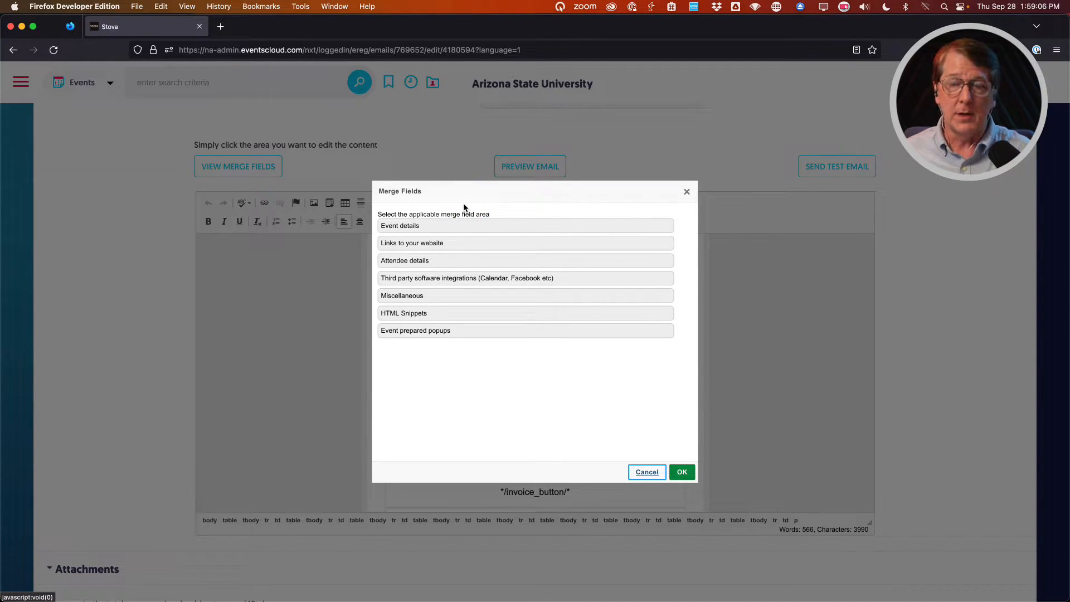
{"action": "left_click", "coordinate": [446, 226]}
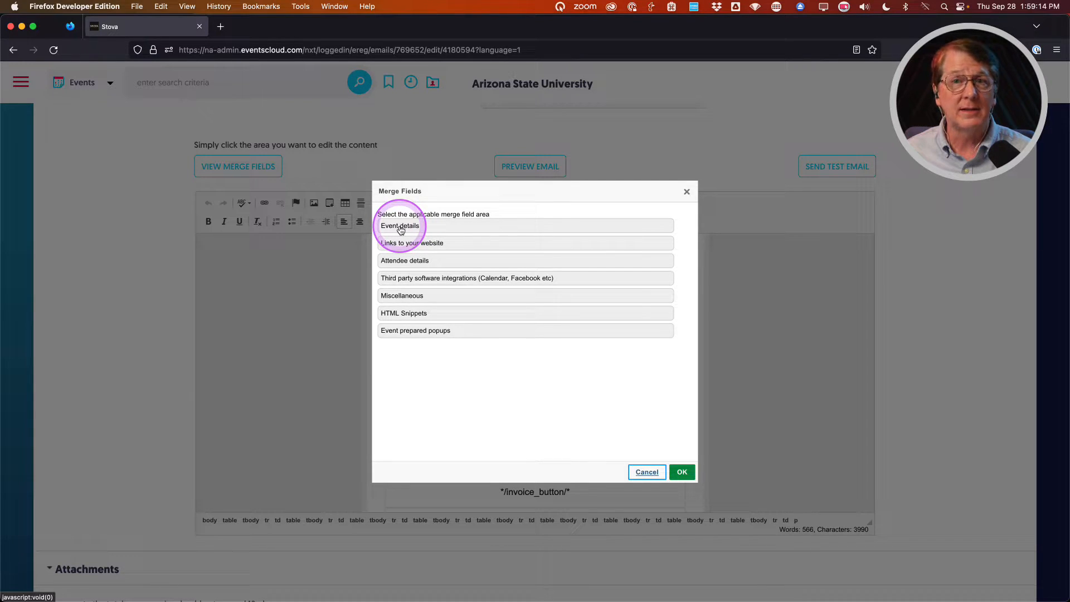
{"action": "left_click", "coordinate": [398, 262]}
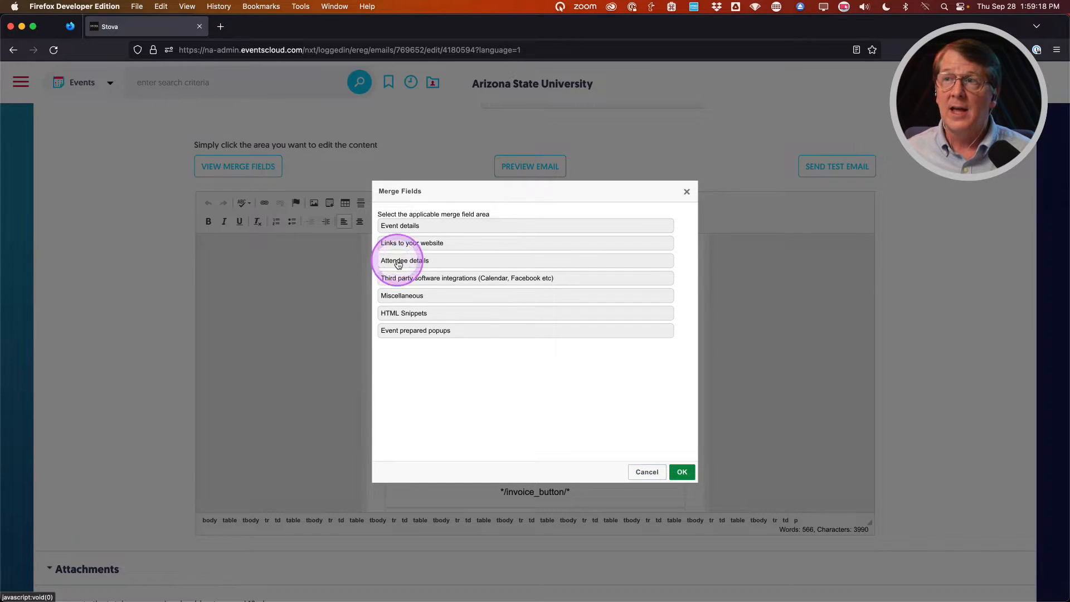
{"action": "scroll", "coordinate": [441, 329], "scroll_direction": "down", "scroll_amount": 1}
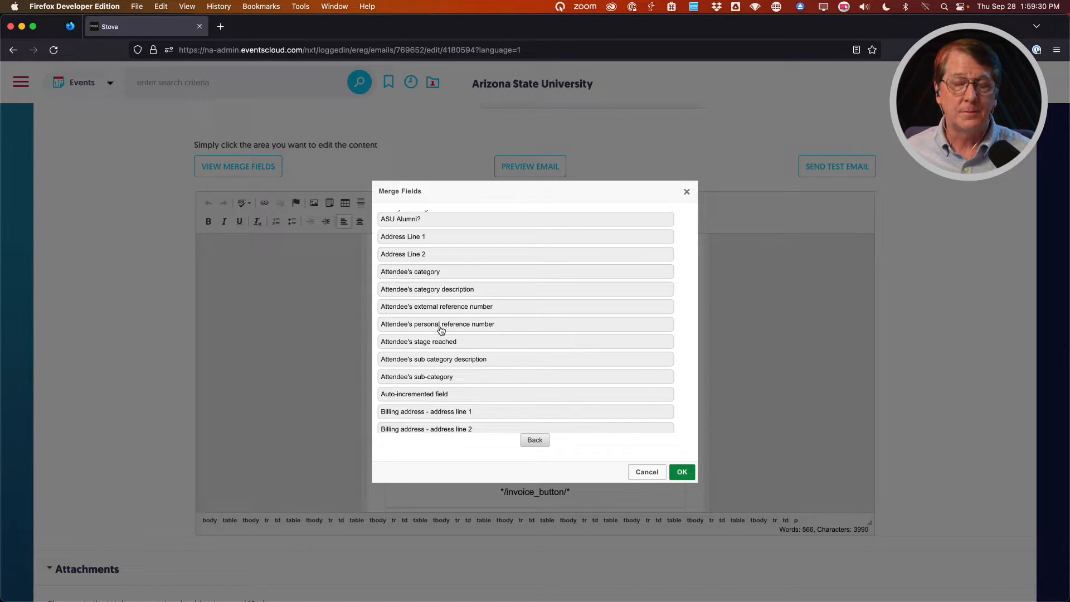
{"action": "left_click", "coordinate": [443, 328]}
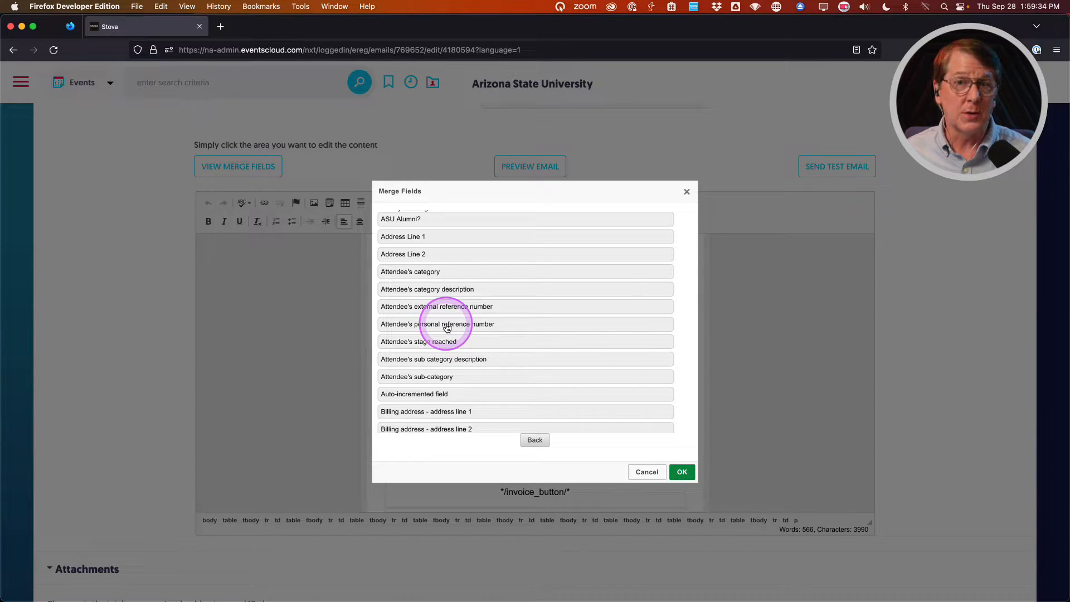
{"action": "left_click", "coordinate": [648, 472]}
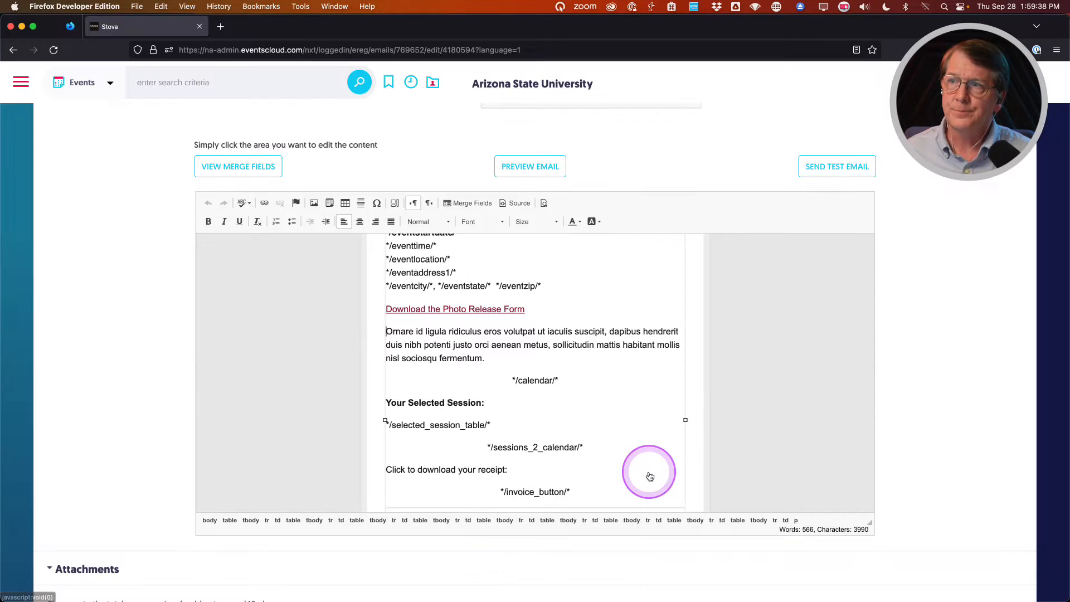
{"action": "left_click", "coordinate": [455, 371]}
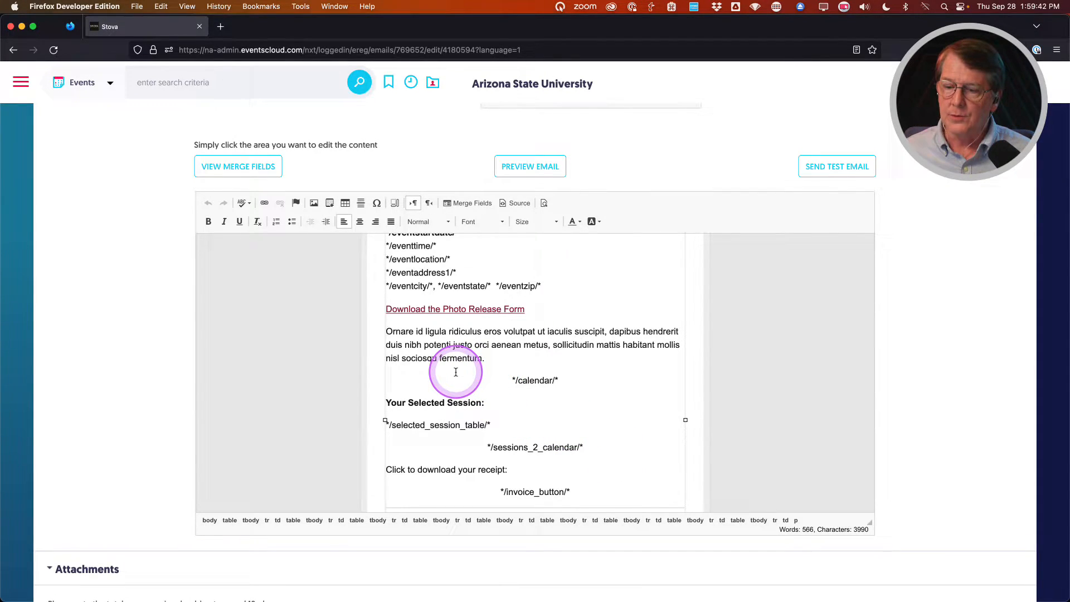
{"action": "scroll", "coordinate": [455, 371], "scroll_direction": "down", "scroll_amount": 3}
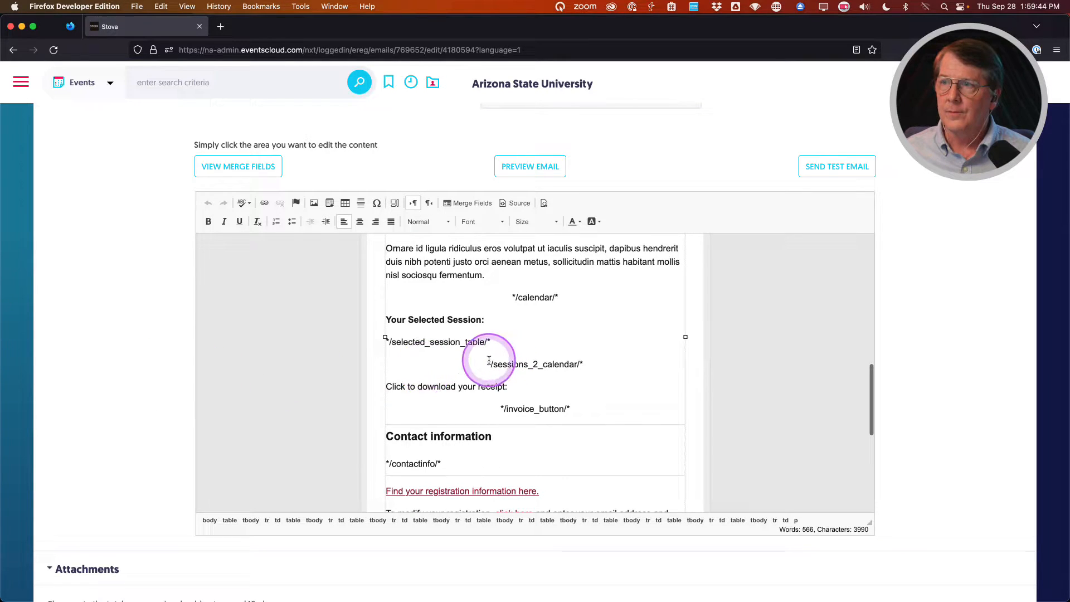
{"action": "scroll", "coordinate": [489, 360], "scroll_direction": "down", "scroll_amount": 3}
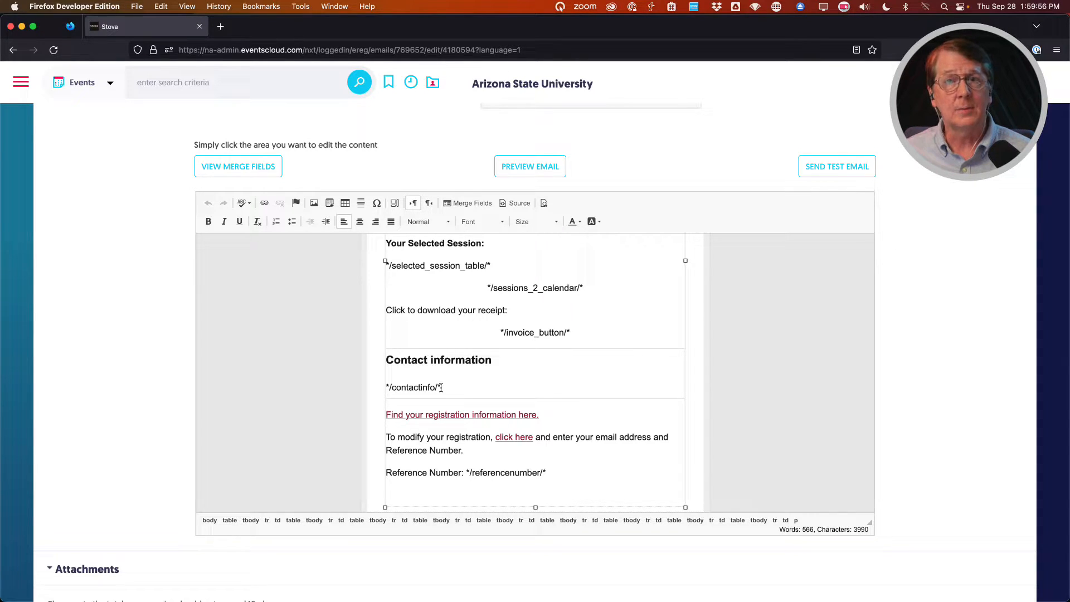
{"action": "scroll", "coordinate": [441, 387], "scroll_direction": "down", "scroll_amount": 2}
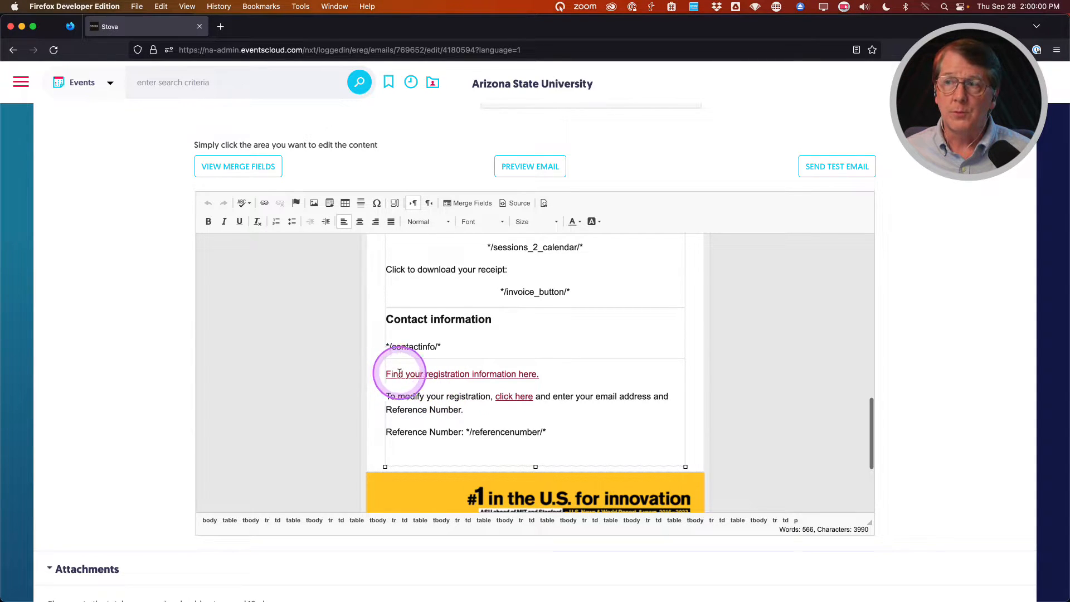
{"action": "left_click", "coordinate": [456, 375]}
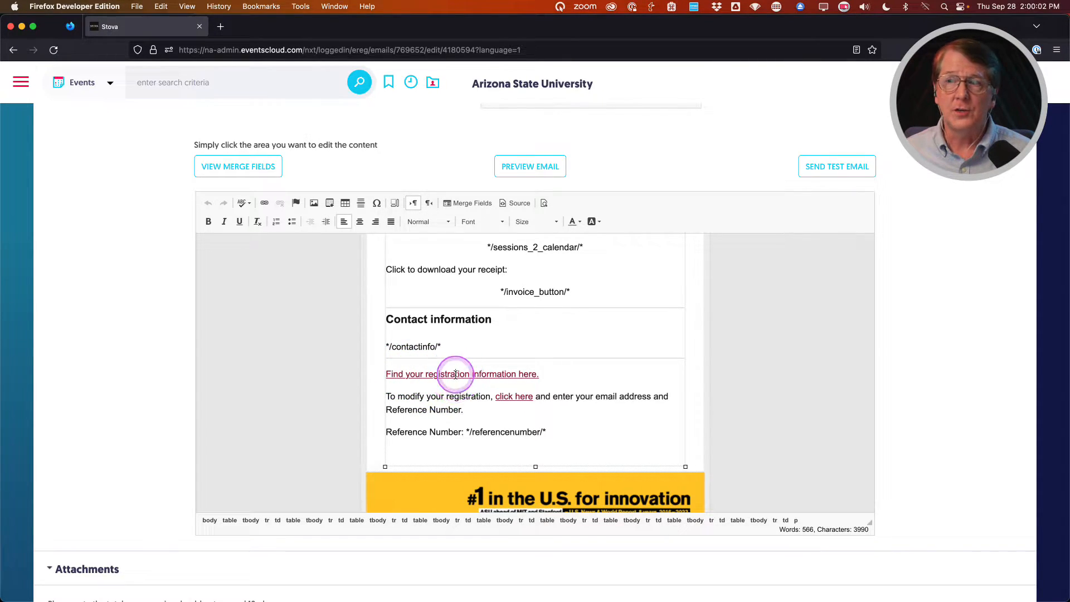
{"action": "left_click", "coordinate": [264, 203]}
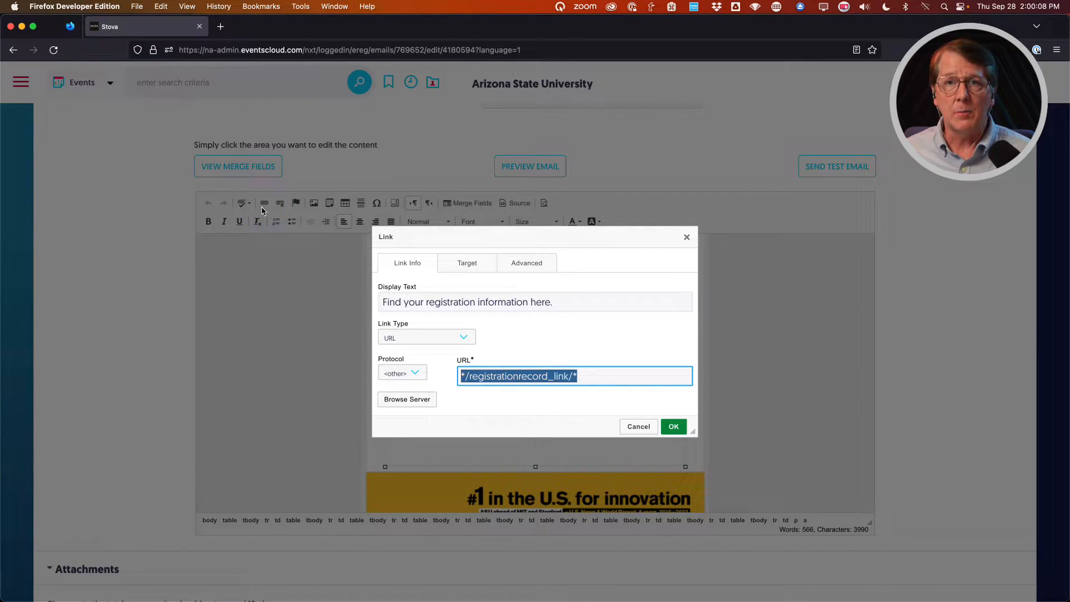
{"action": "left_click", "coordinate": [639, 426]}
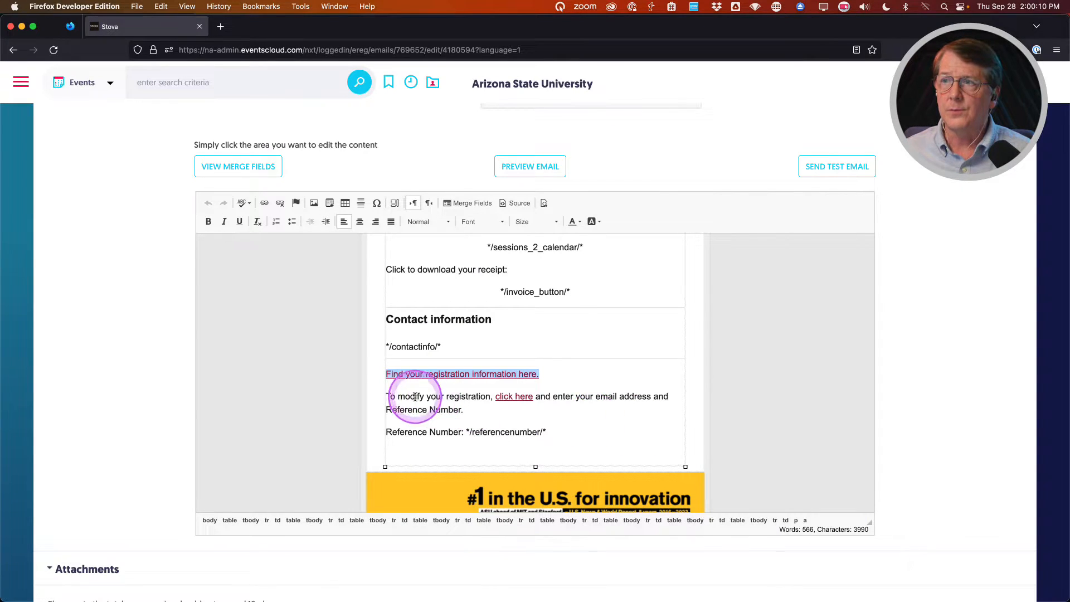
{"action": "left_click", "coordinate": [510, 398]}
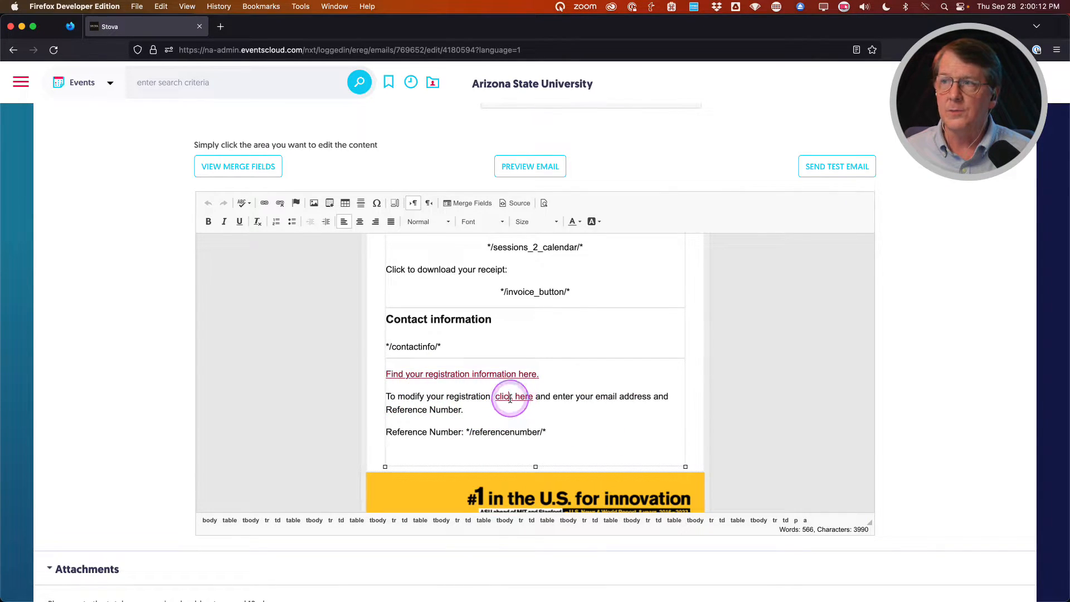
{"action": "left_click", "coordinate": [264, 203]}
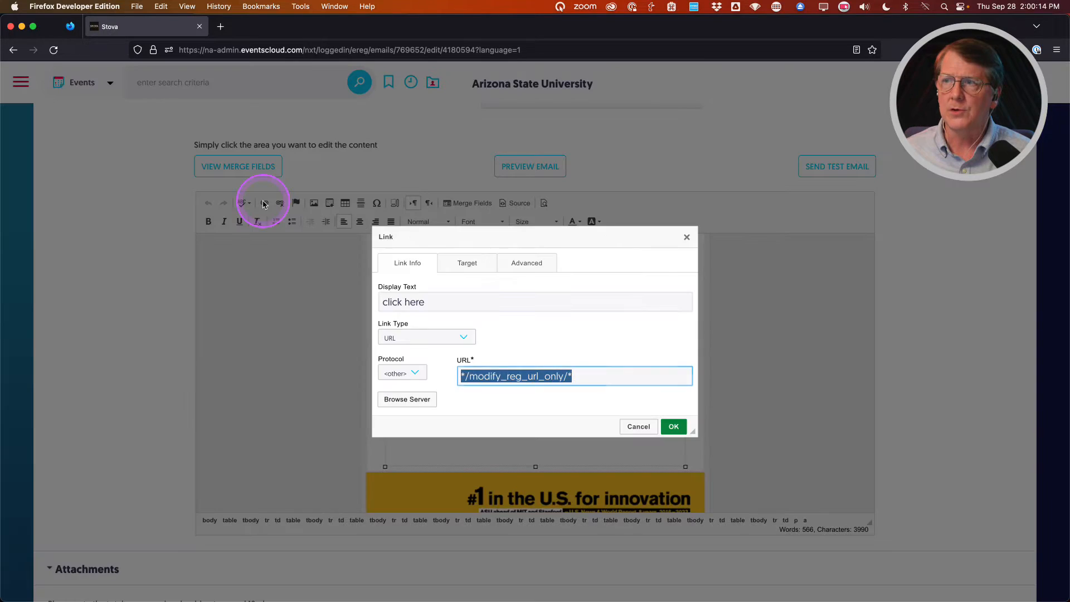
{"action": "left_click", "coordinate": [637, 426]}
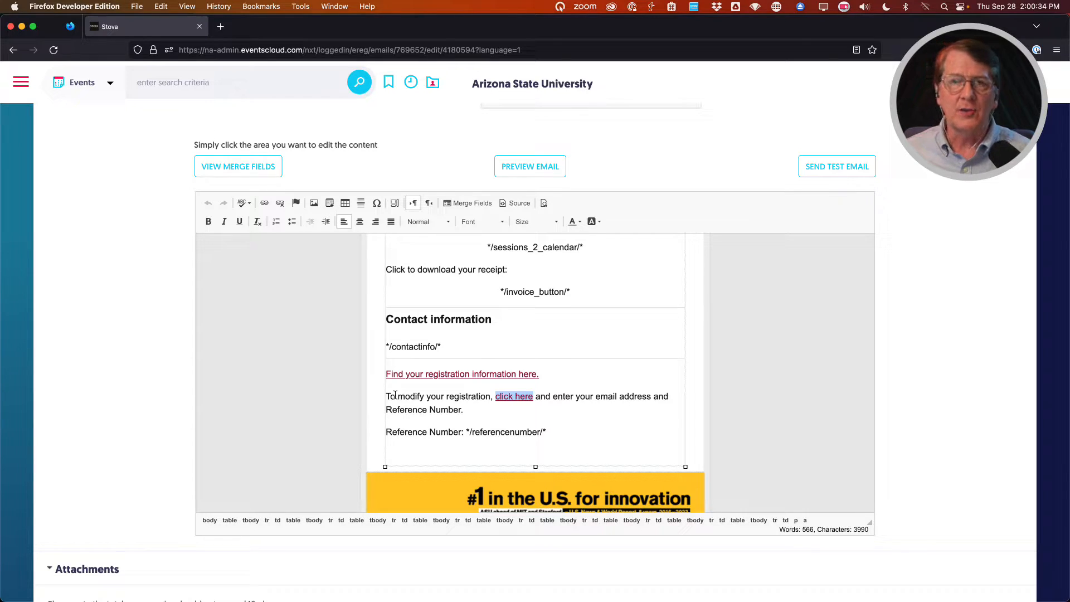
{"action": "left_click", "coordinate": [568, 429]}
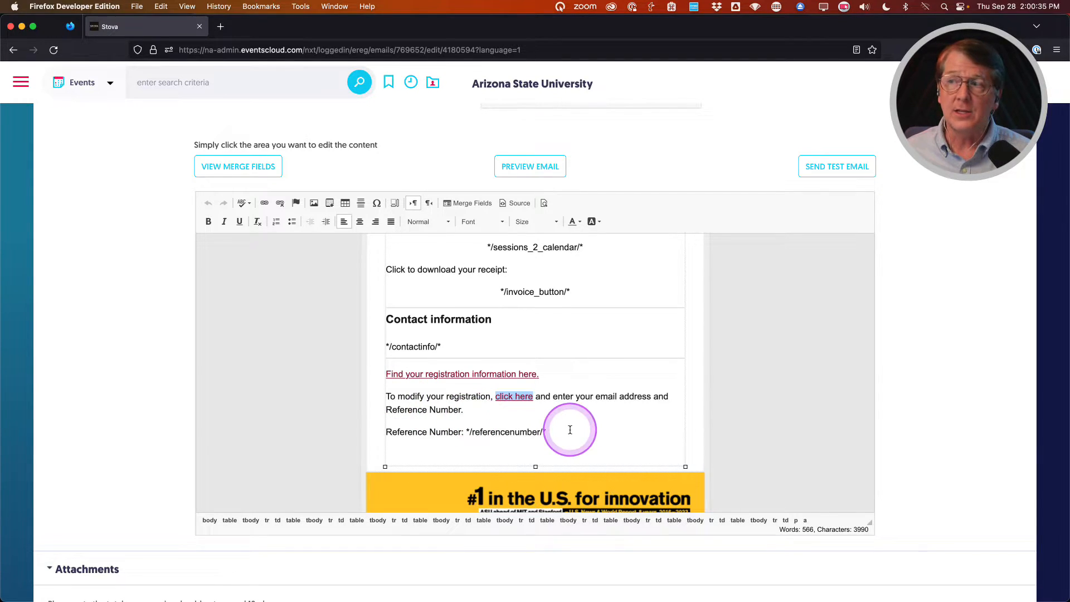
{"action": "left_click", "coordinate": [502, 394]}
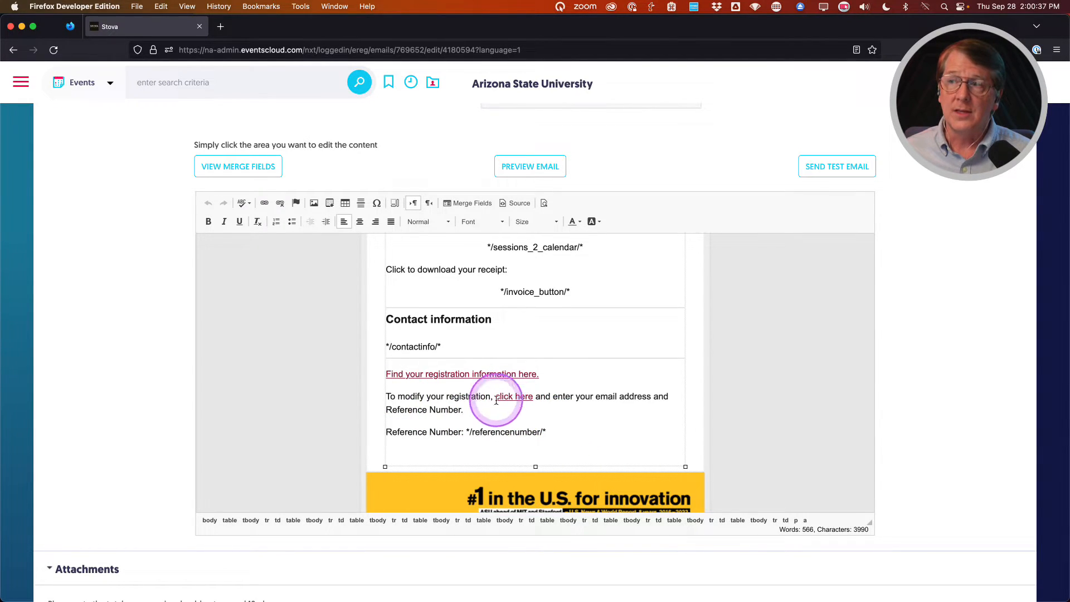
{"action": "left_click", "coordinate": [264, 203]}
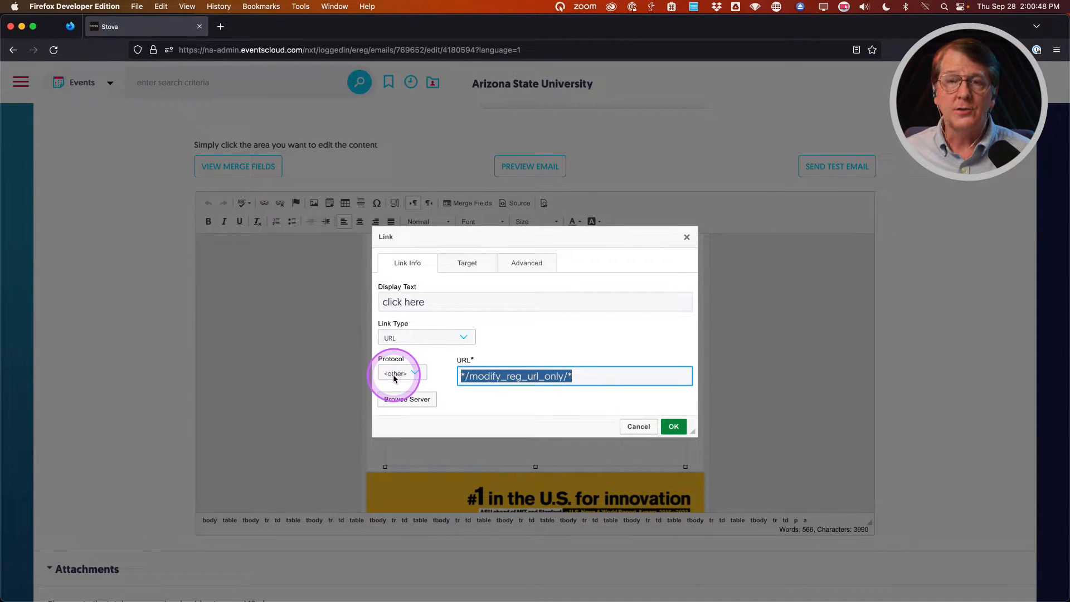
{"action": "left_click", "coordinate": [415, 374]}
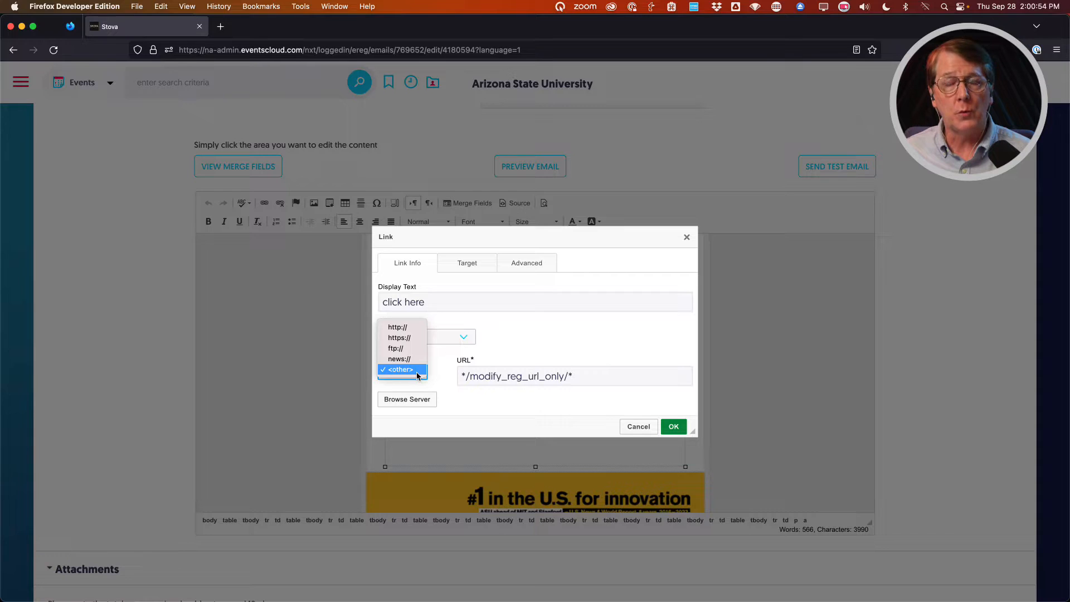
{"action": "left_click", "coordinate": [440, 374]}
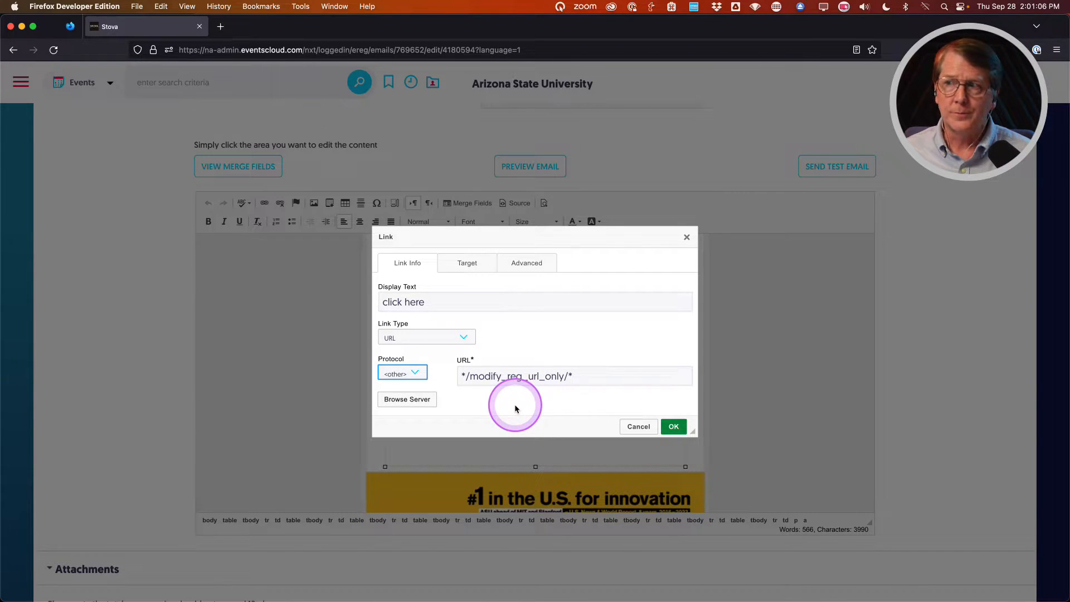
{"action": "left_click", "coordinate": [674, 427]}
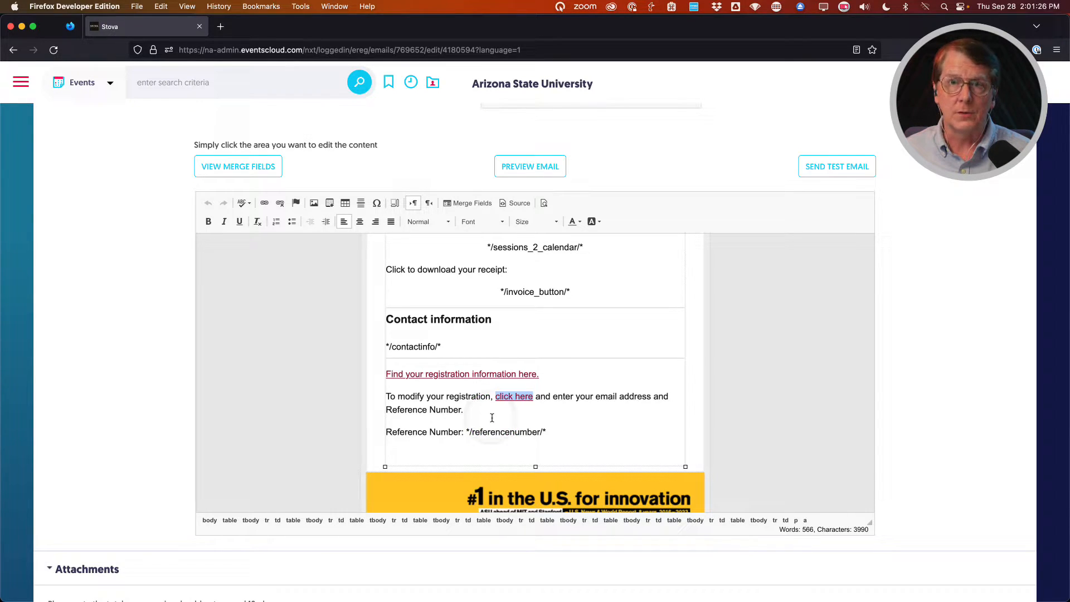
{"action": "scroll", "coordinate": [479, 416], "scroll_direction": "down", "scroll_amount": 5}
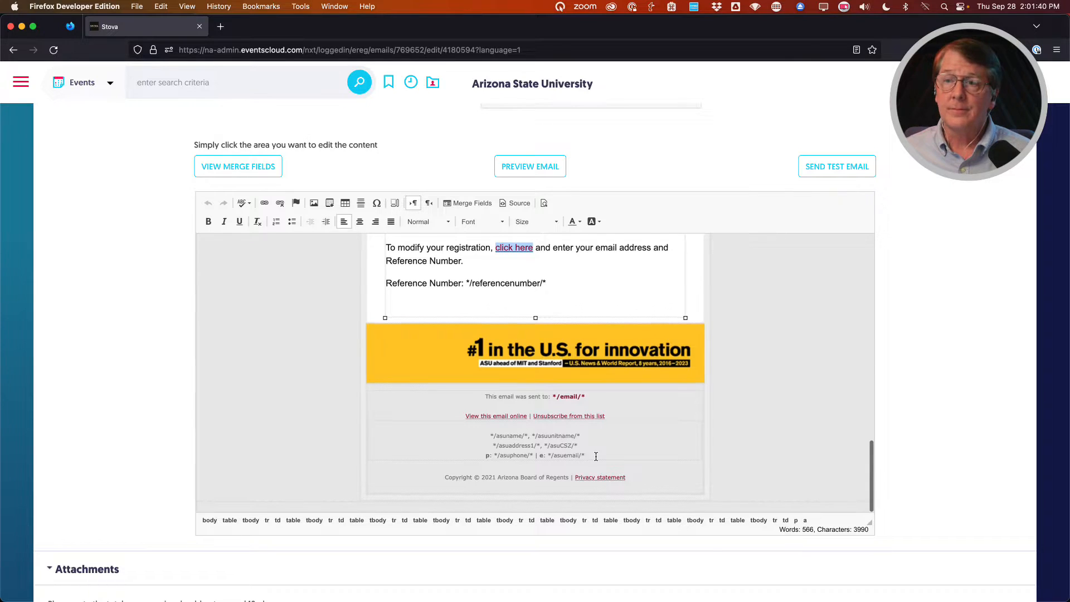
{"action": "scroll", "coordinate": [128, 454], "scroll_direction": "up", "scroll_amount": 15}
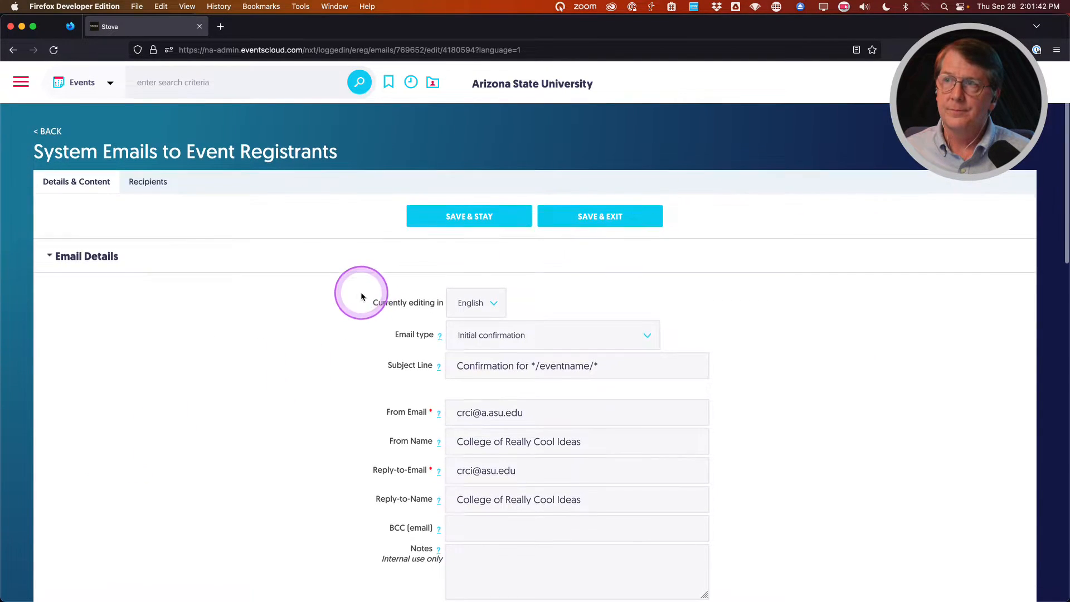
Save the email with Save & Stay, keeping English as the editing language.
{"action": "left_click", "coordinate": [456, 221]}
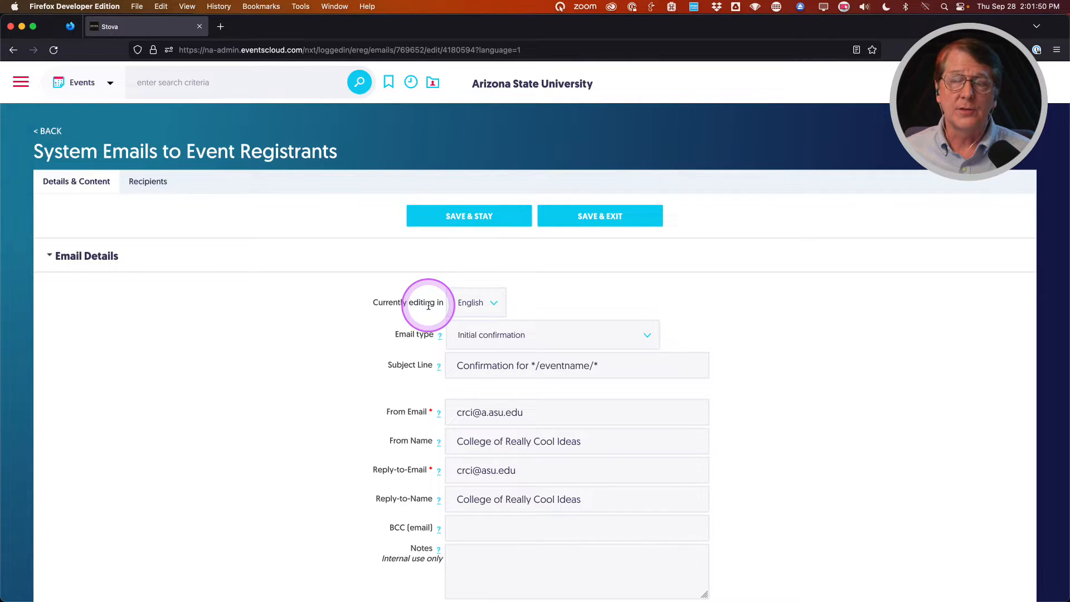
{"action": "left_click", "coordinate": [466, 305]}
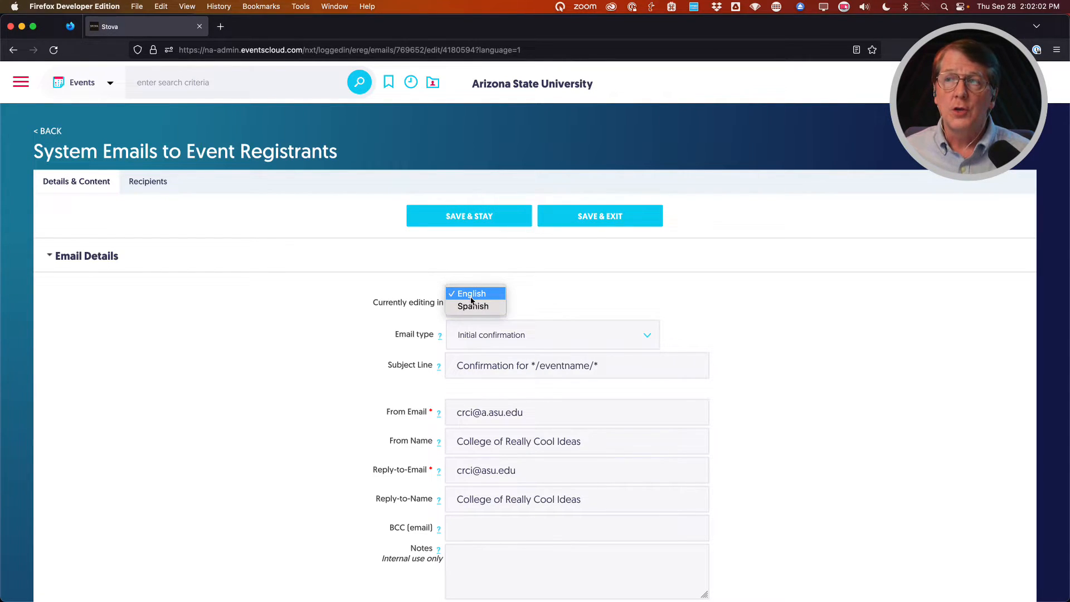
{"action": "left_click", "coordinate": [471, 300]}
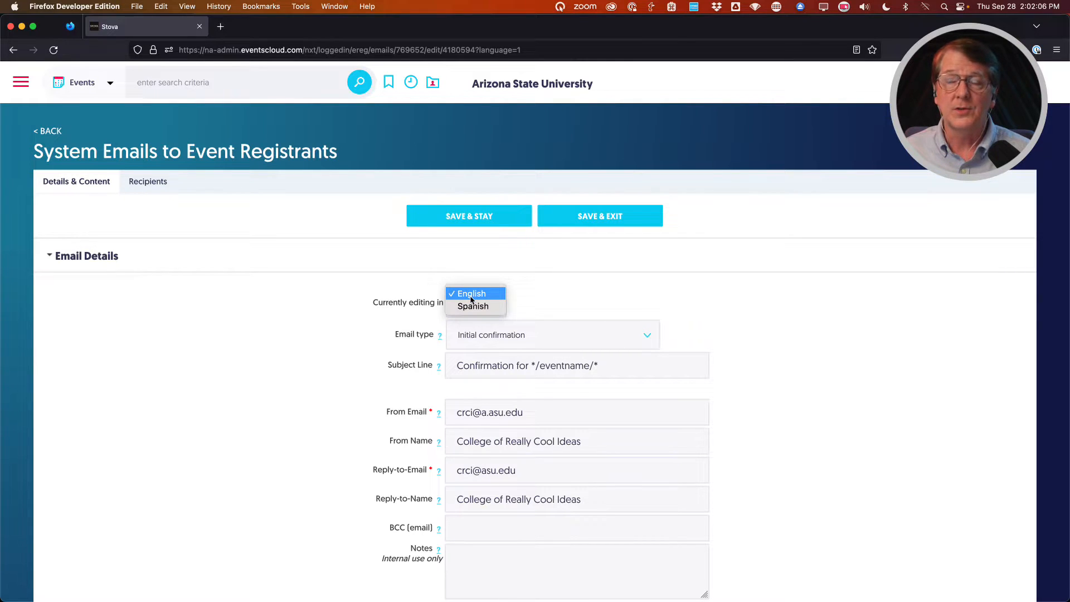
{"action": "left_click", "coordinate": [383, 296]}
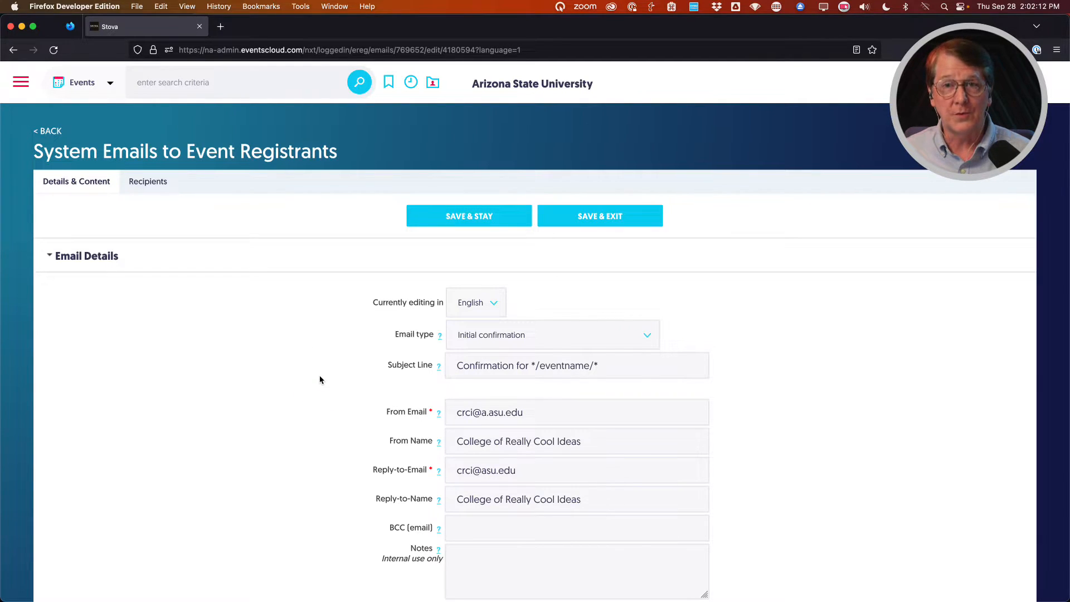
{"action": "scroll", "coordinate": [319, 378], "scroll_direction": "down", "scroll_amount": 5}
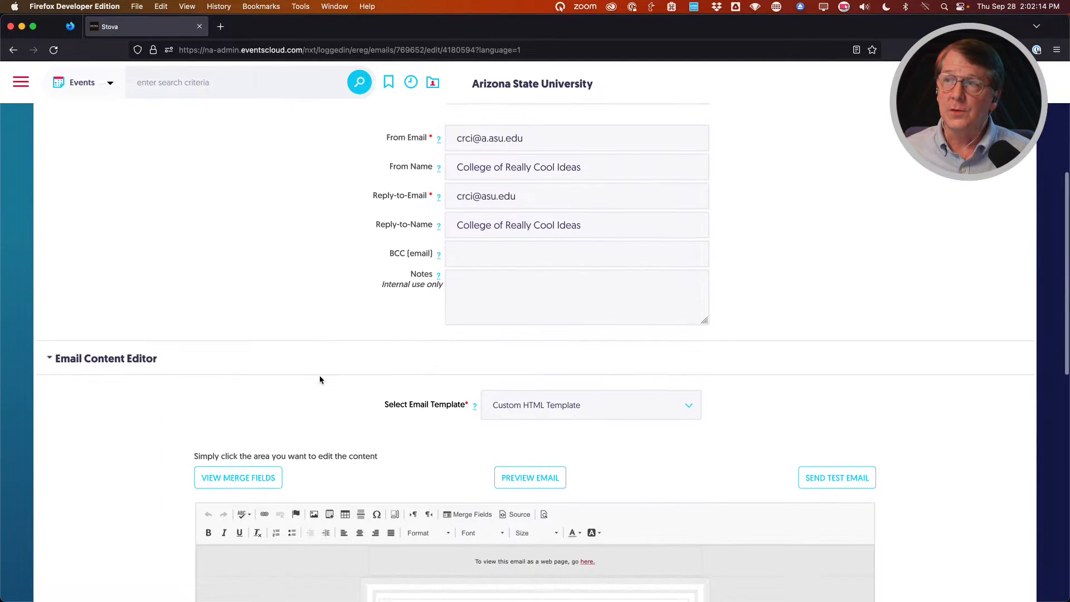
{"action": "scroll", "coordinate": [67, 435], "scroll_direction": "down", "scroll_amount": 3}
{"action": "scroll", "coordinate": [134, 421], "scroll_direction": "down", "scroll_amount": 1}
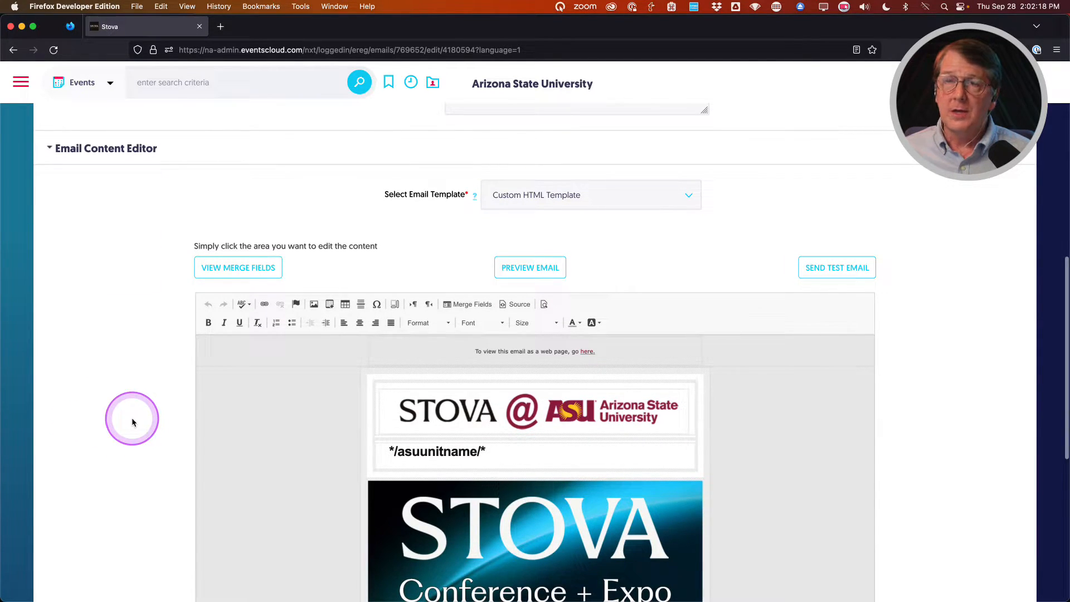
Review the rendered confirmation email in Preview, close it, and open the Send Test Email options.
{"action": "left_click", "coordinate": [530, 267]}
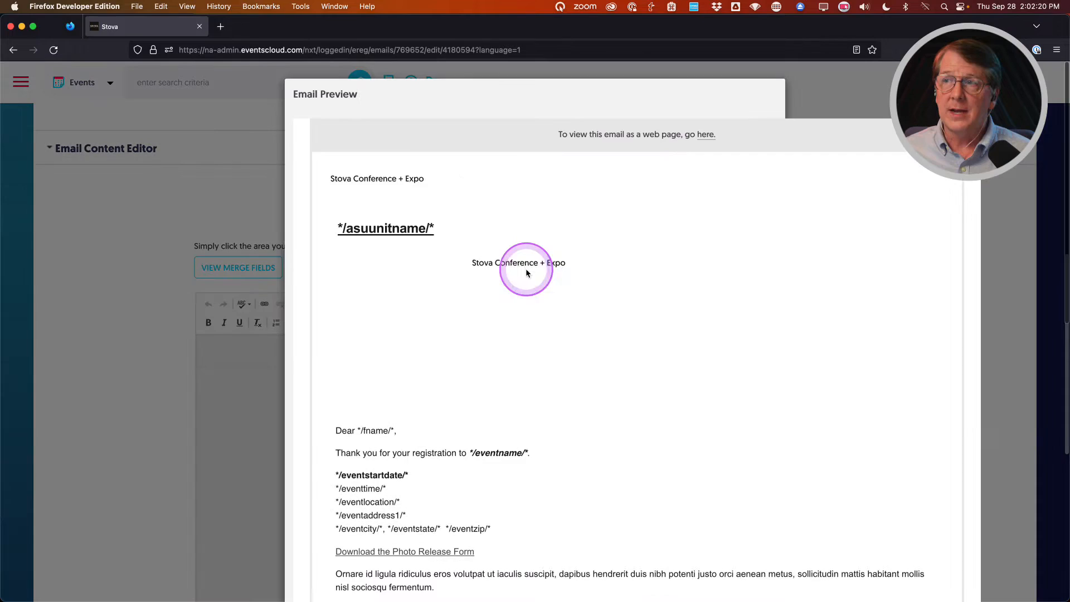
{"action": "scroll", "coordinate": [410, 366], "scroll_direction": "down", "scroll_amount": 3}
{"action": "scroll", "coordinate": [407, 370], "scroll_direction": "down", "scroll_amount": 2}
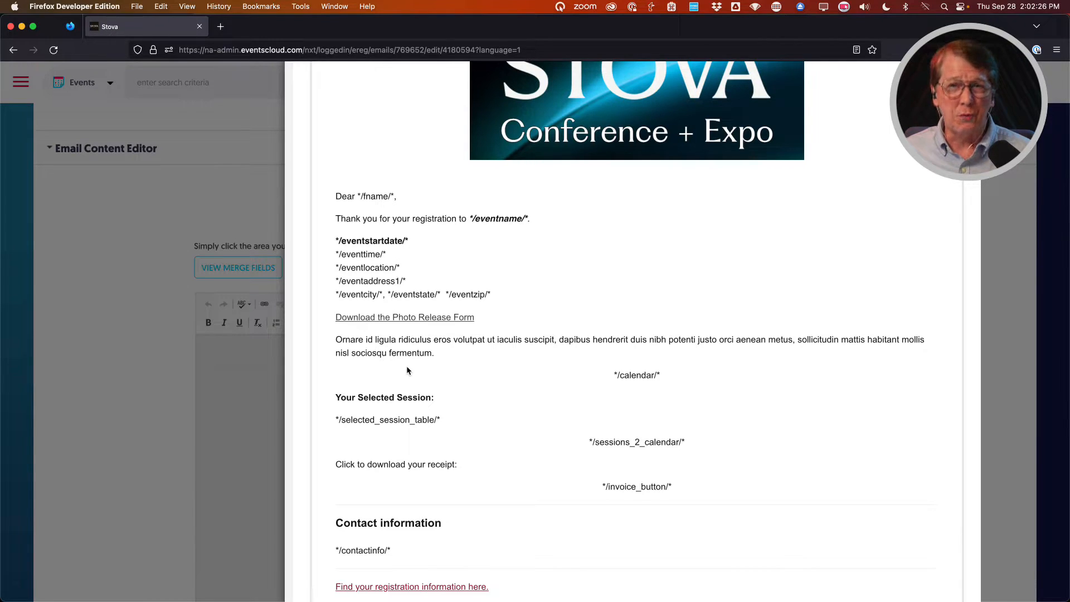
{"action": "scroll", "coordinate": [406, 371], "scroll_direction": "up", "scroll_amount": 6}
{"action": "left_click", "coordinate": [401, 373]}
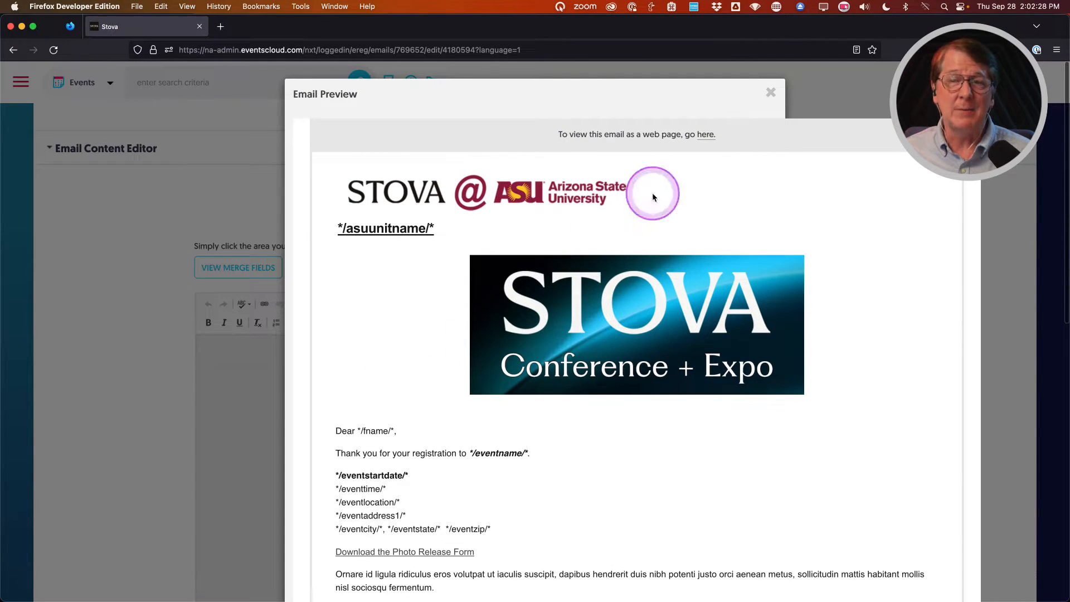
{"action": "left_click", "coordinate": [771, 93]}
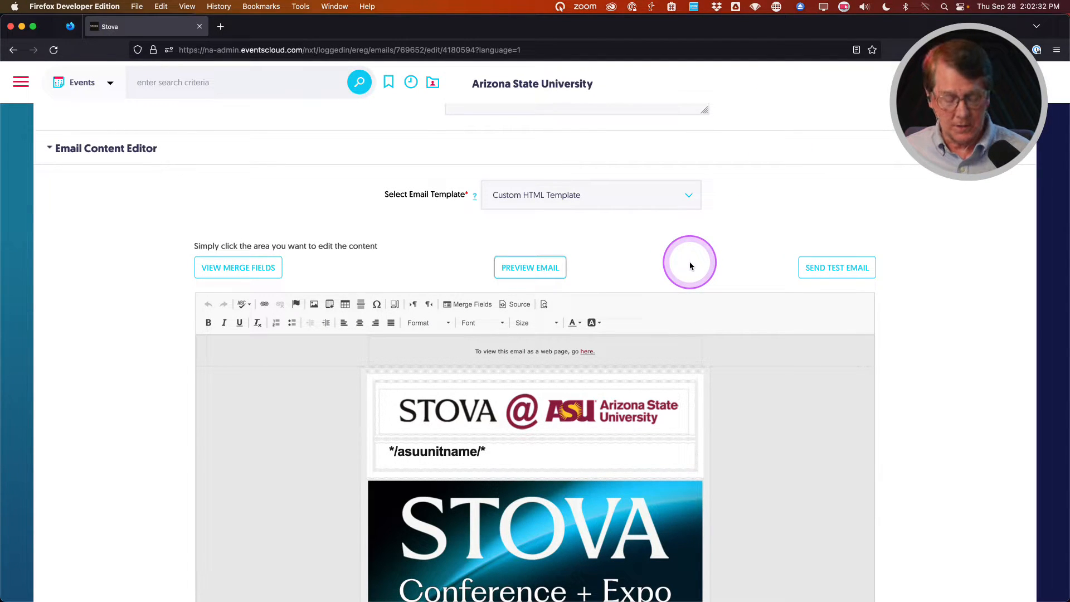
{"action": "left_click", "coordinate": [824, 268]}
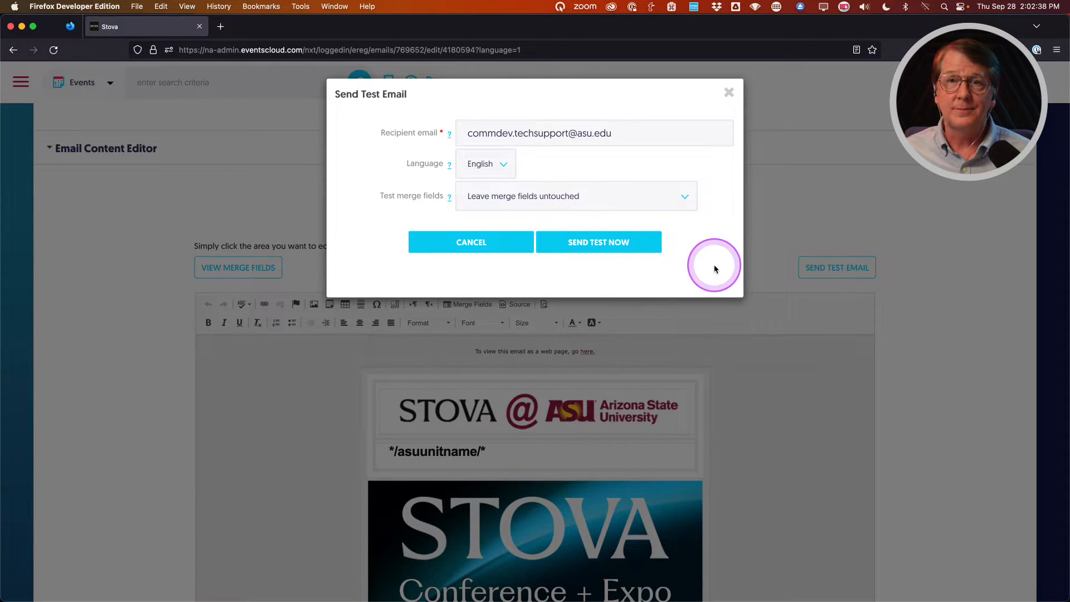
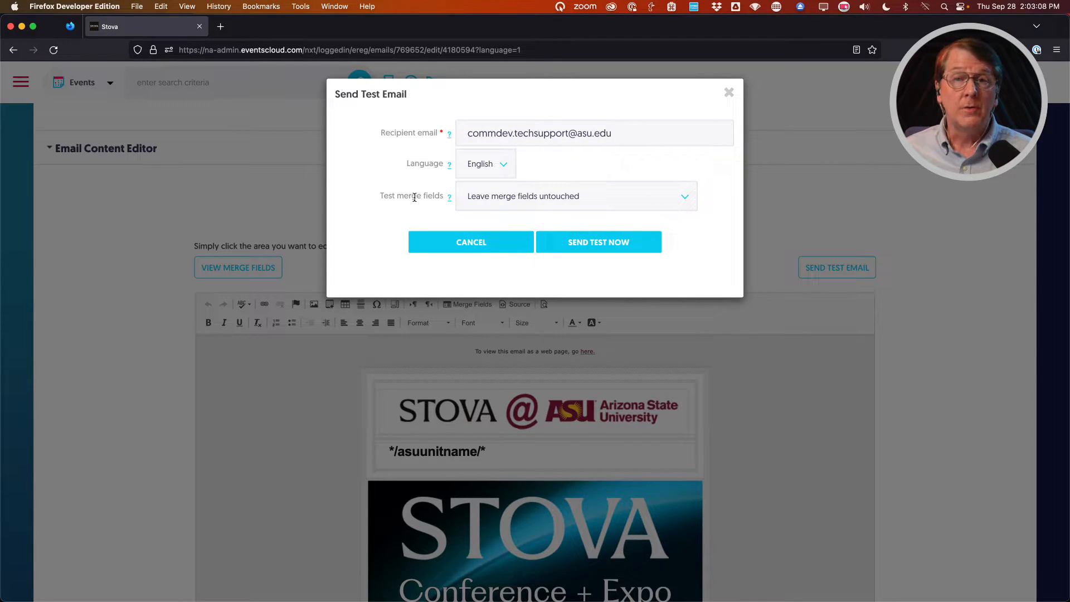
Send a test confirmation email with a sample registrant's data in the merge fields, then close the dialog.
{"action": "left_click", "coordinate": [409, 197]}
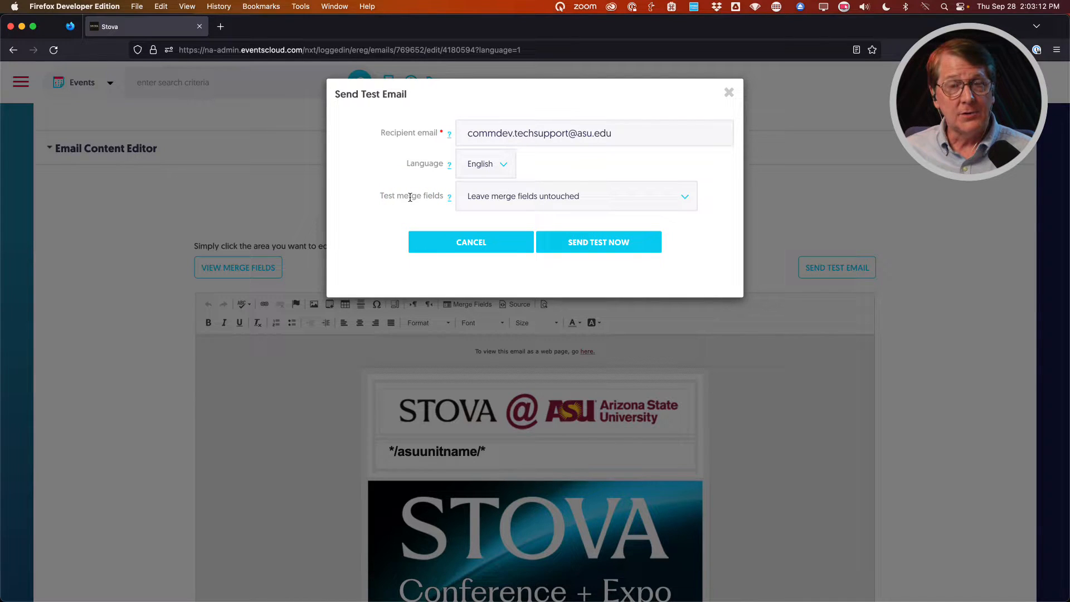
{"action": "left_click", "coordinate": [389, 196]}
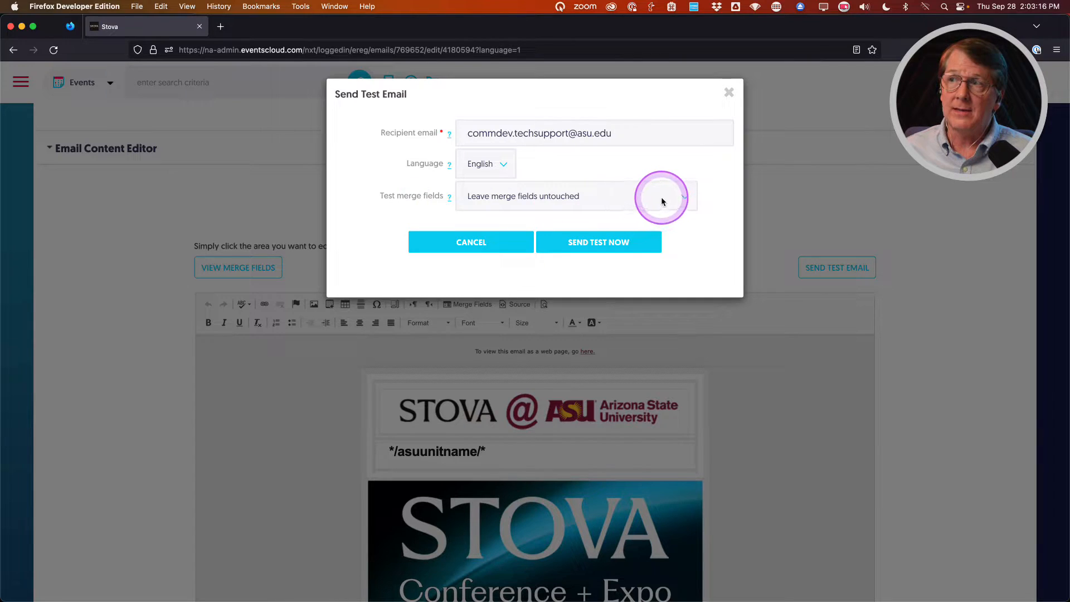
{"action": "left_click", "coordinate": [661, 197]}
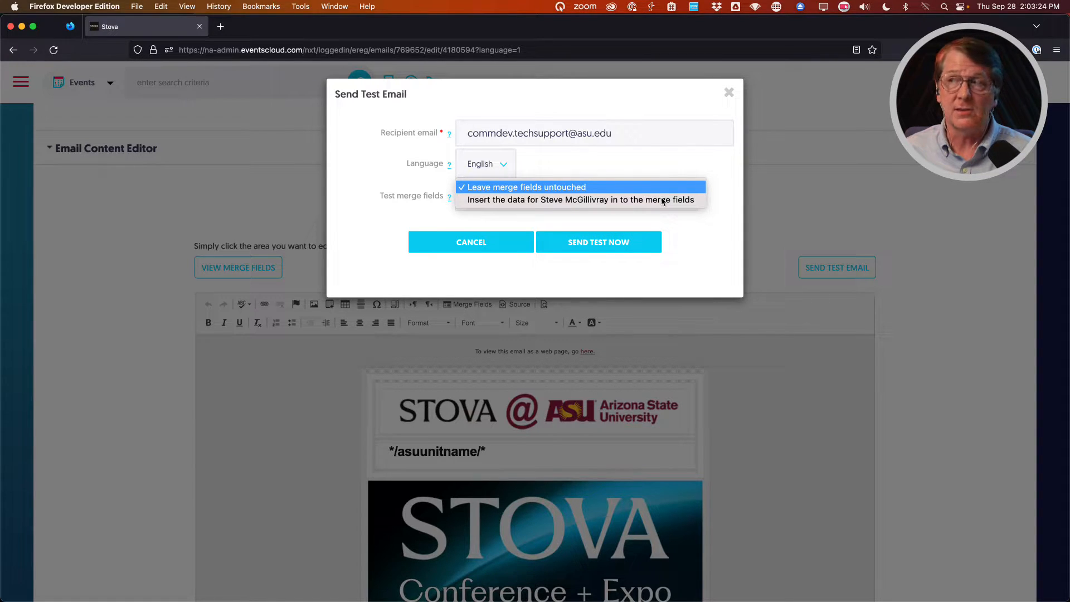
{"action": "left_click_drag", "start_coordinate": [663, 201], "coordinate": [569, 203]}
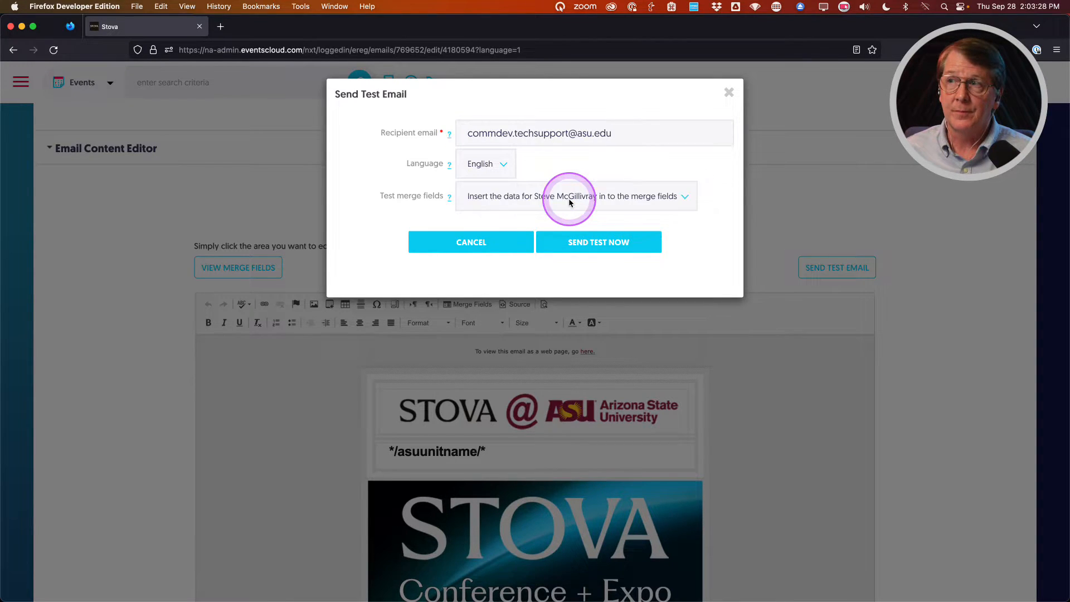
{"action": "left_click", "coordinate": [600, 243]}
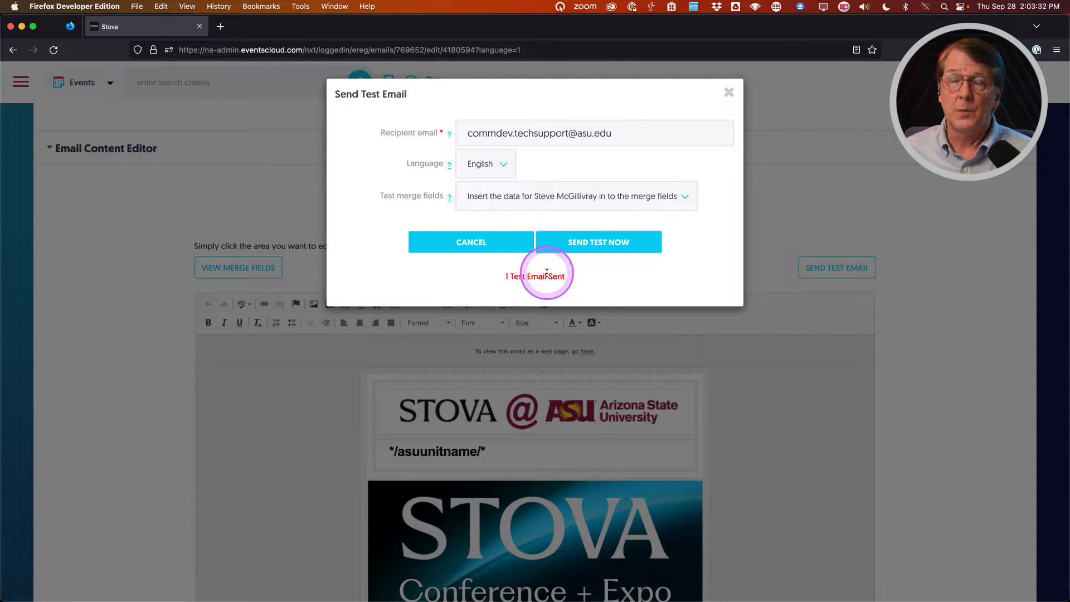
{"action": "left_click", "coordinate": [729, 93]}
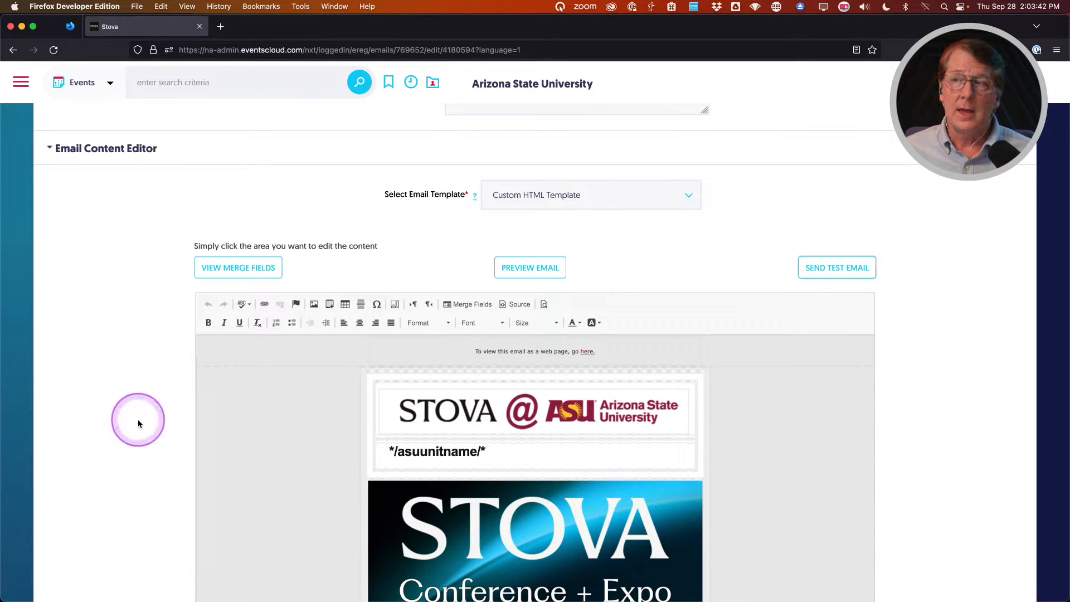
Save the confirmation email with Save & Stay and go to its Recipients settings.
{"action": "scroll", "coordinate": [140, 423], "scroll_direction": "up", "scroll_amount": 1}
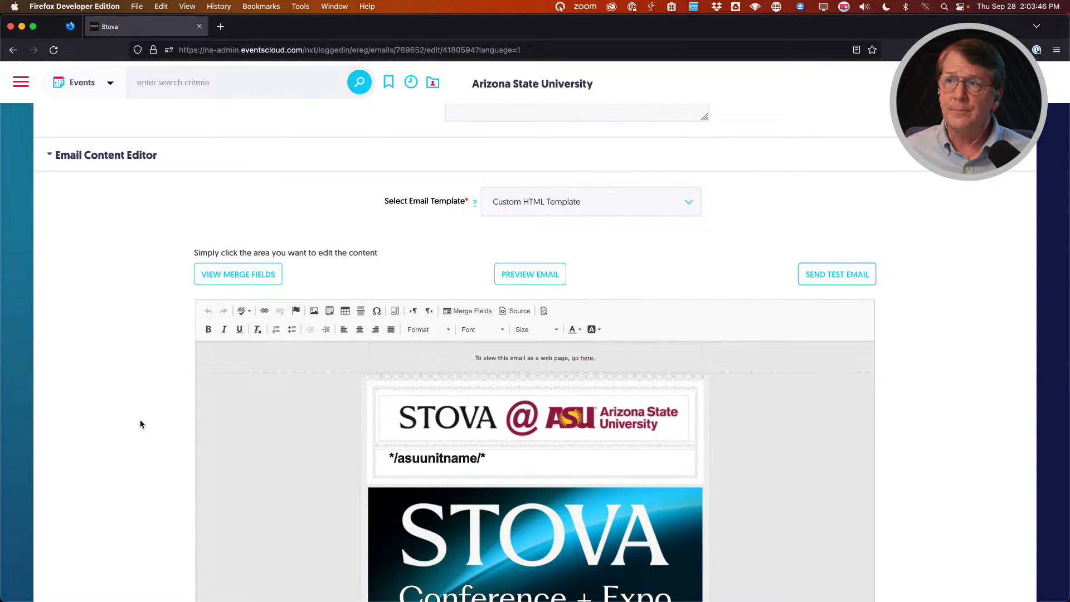
{"action": "scroll", "coordinate": [140, 423], "scroll_direction": "up", "scroll_amount": 10}
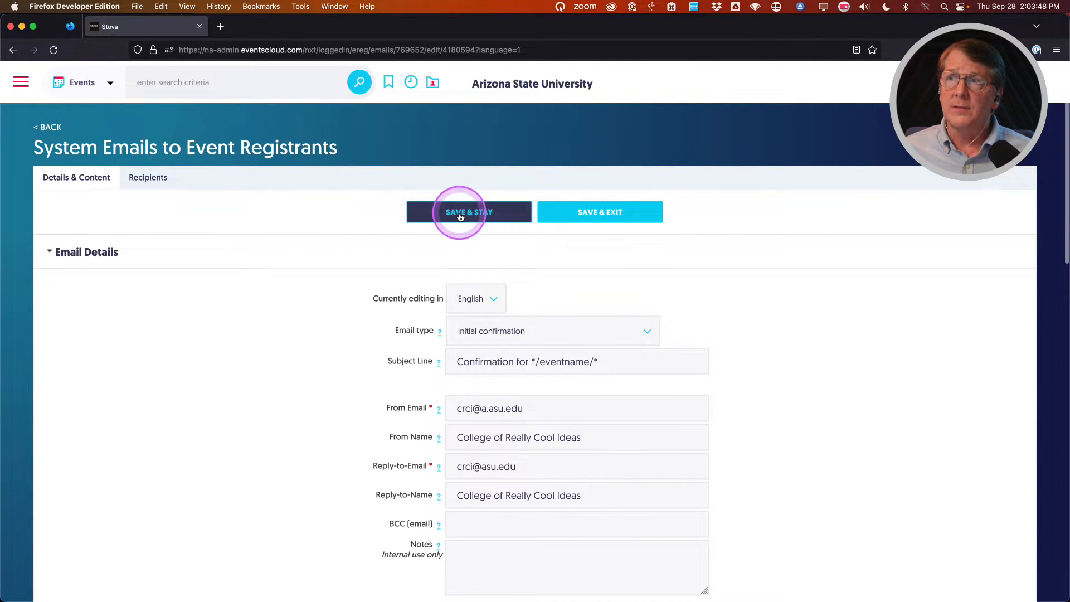
{"action": "left_click", "coordinate": [461, 216]}
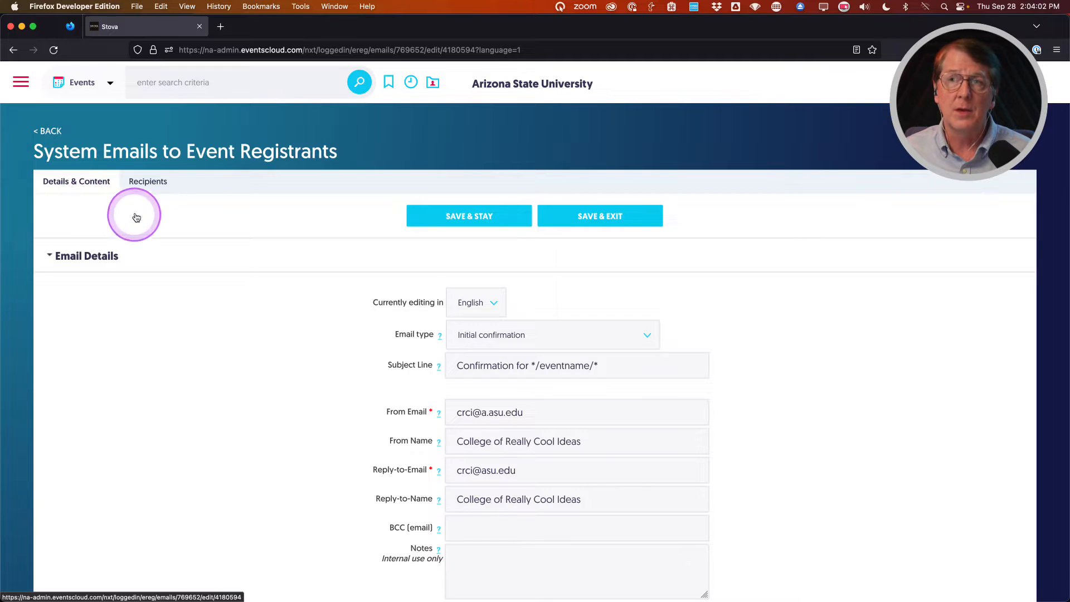
{"action": "left_click", "coordinate": [149, 186]}
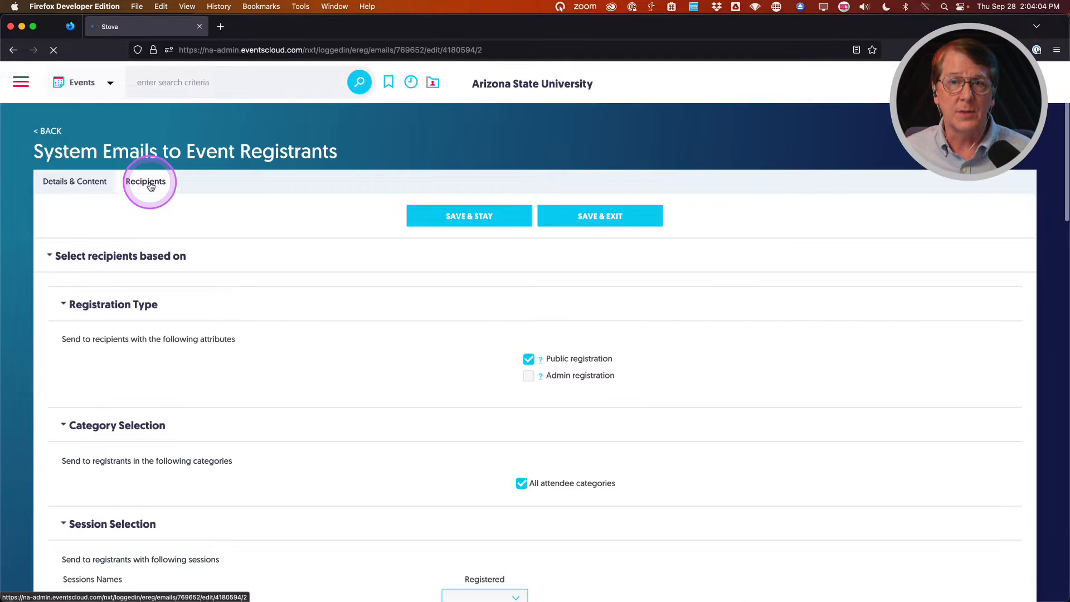
Review the recipient filters, toggling All options off and back on so it stays checked.
{"action": "left_click", "coordinate": [365, 385]}
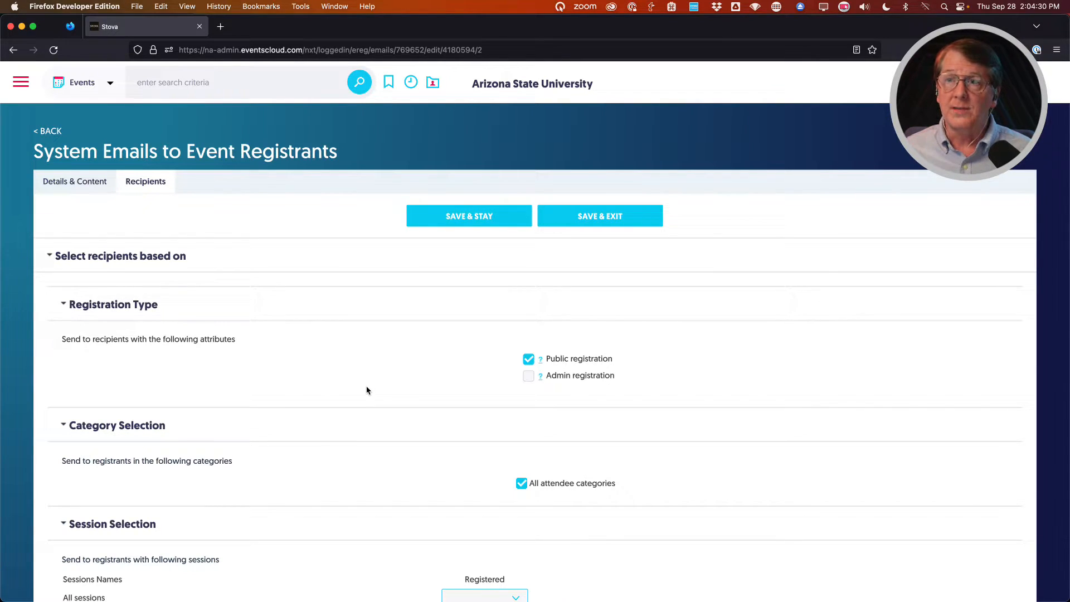
{"action": "scroll", "coordinate": [383, 377], "scroll_direction": "down", "scroll_amount": 1}
{"action": "scroll", "coordinate": [406, 353], "scroll_direction": "down", "scroll_amount": 5}
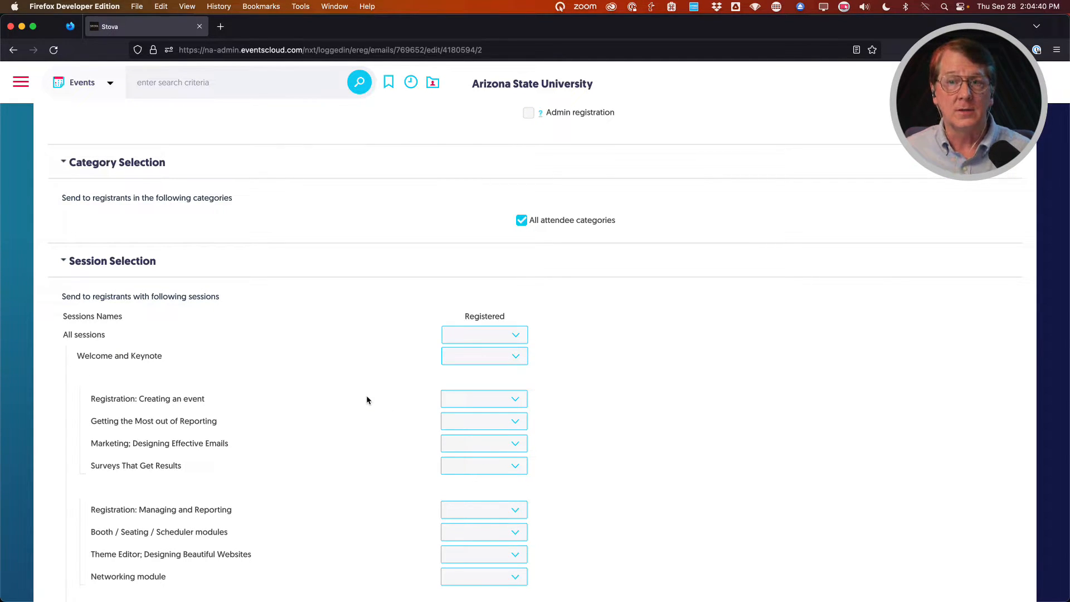
{"action": "scroll", "coordinate": [367, 399], "scroll_direction": "down", "scroll_amount": 5}
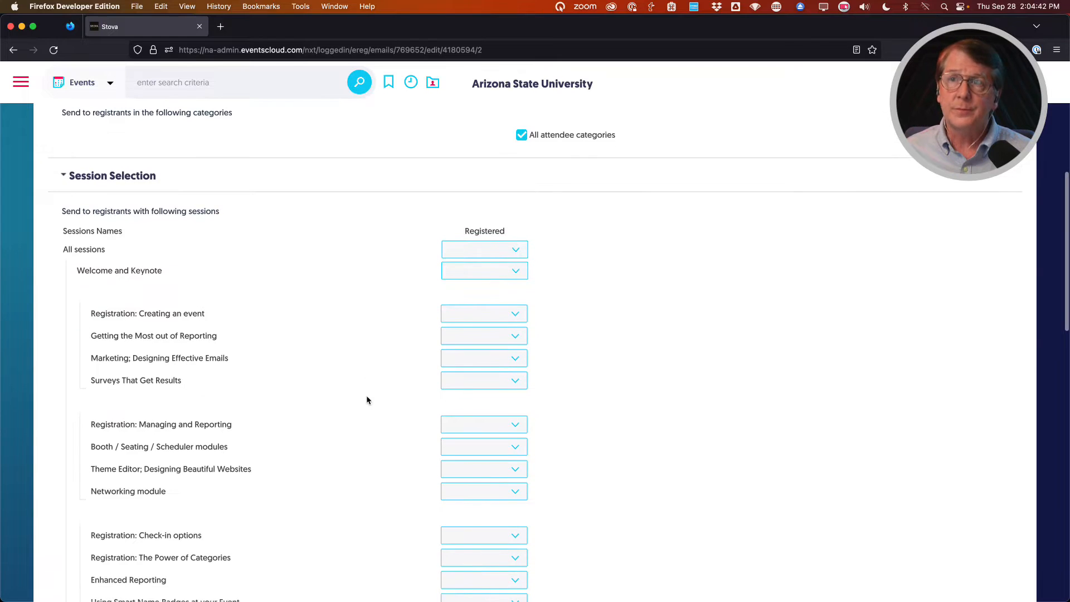
{"action": "scroll", "coordinate": [367, 399], "scroll_direction": "down", "scroll_amount": 8}
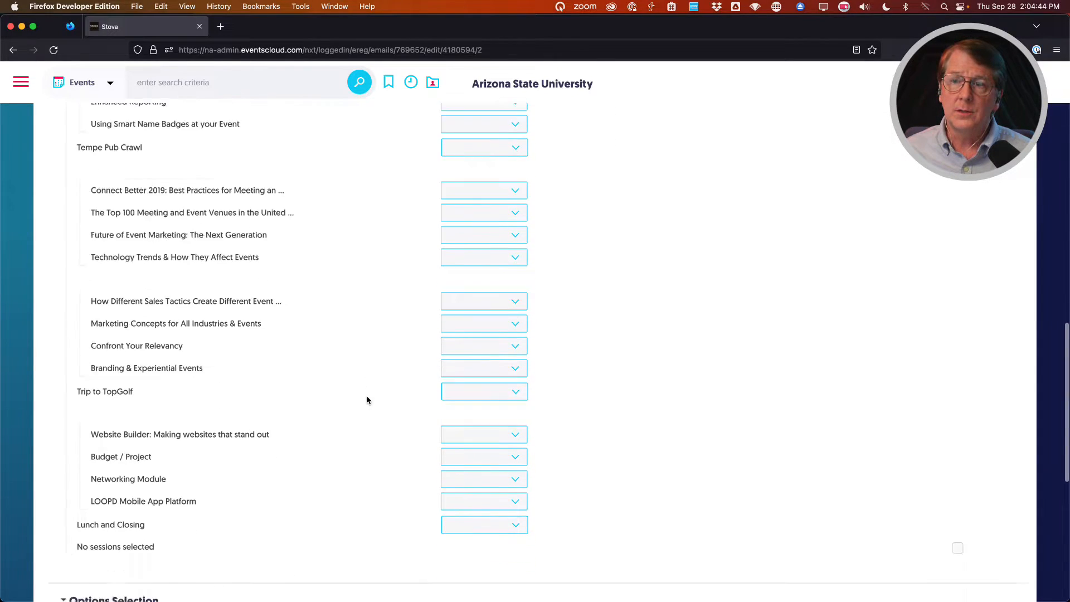
{"action": "scroll", "coordinate": [366, 400], "scroll_direction": "down", "scroll_amount": 2}
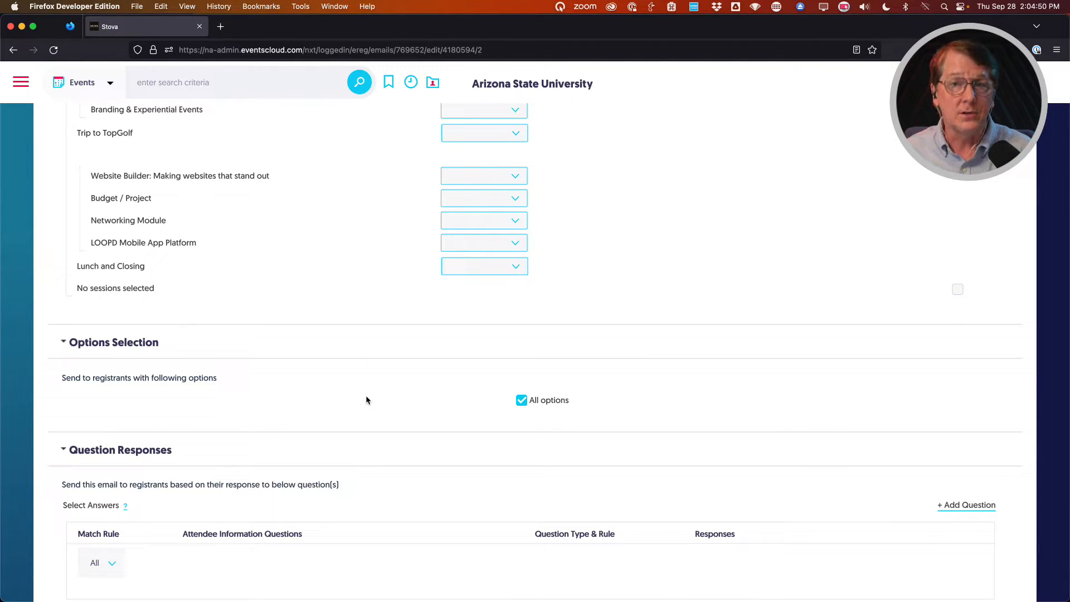
{"action": "left_click", "coordinate": [520, 399]}
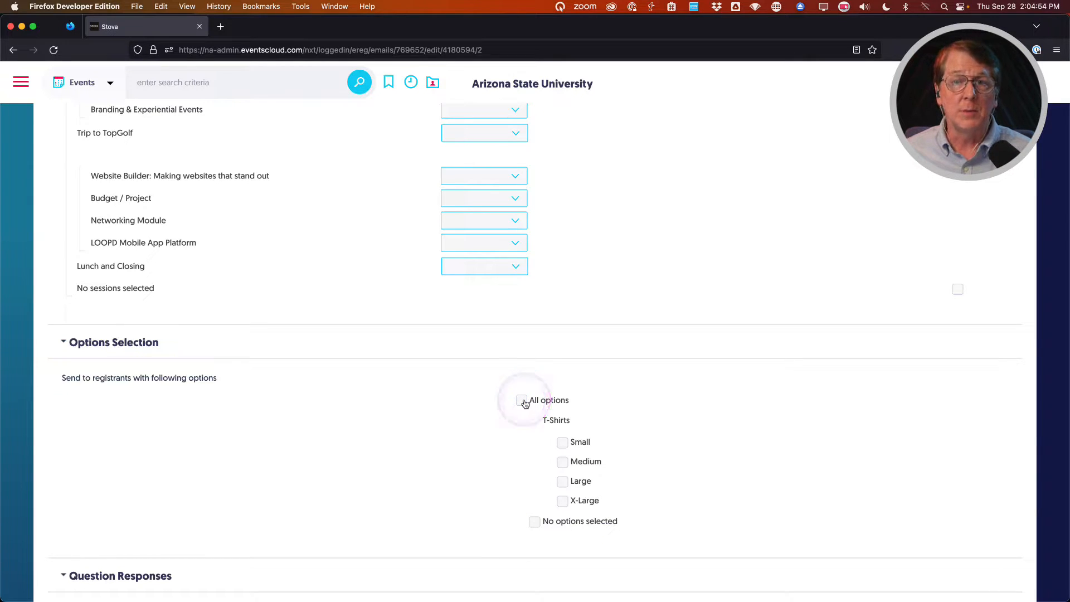
{"action": "left_click", "coordinate": [521, 401]}
Bring up the Question Based Settings list of registration questions to filter by.
{"action": "left_click", "coordinate": [392, 383]}
{"action": "scroll", "coordinate": [393, 385], "scroll_direction": "down", "scroll_amount": 2}
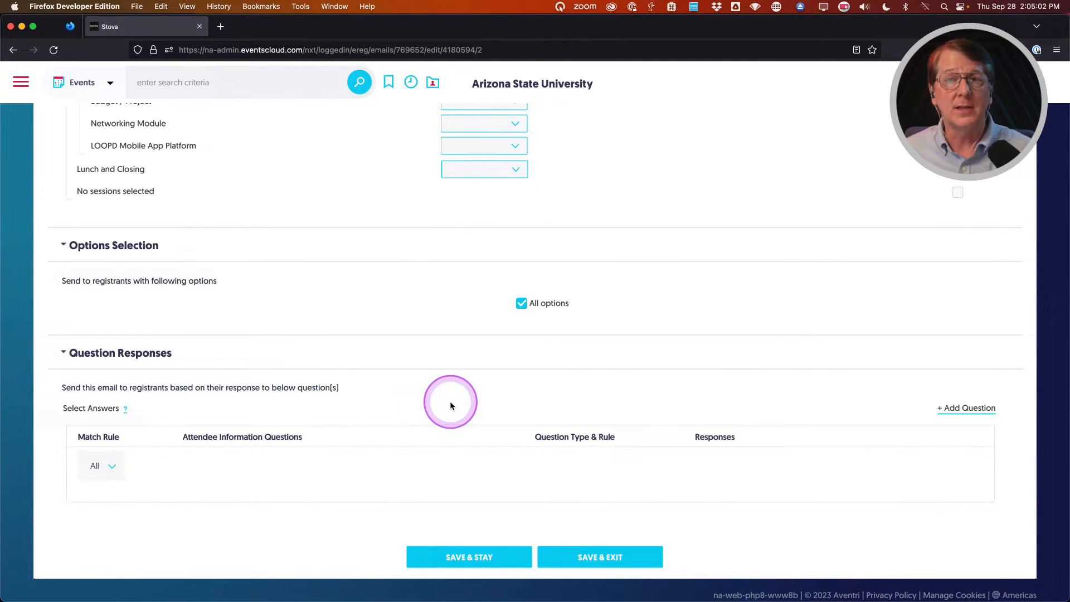
{"action": "scroll", "coordinate": [448, 405], "scroll_direction": "down", "scroll_amount": 1}
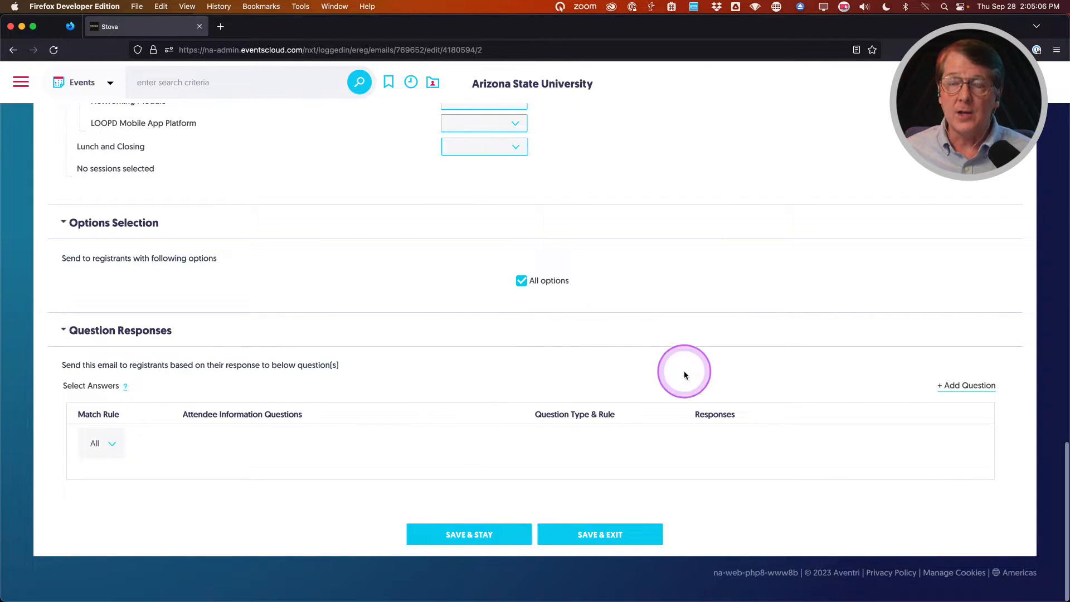
{"action": "left_click", "coordinate": [963, 390]}
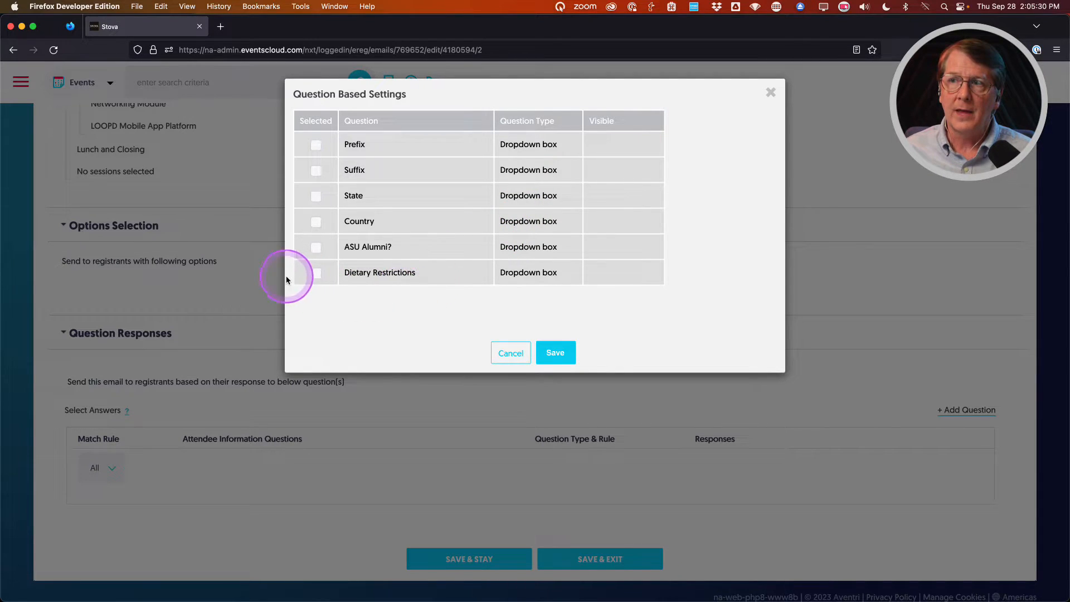
Tick Dietary Restrictions to look over its answers, then close Question Based Settings without adding it.
{"action": "left_click", "coordinate": [315, 273]}
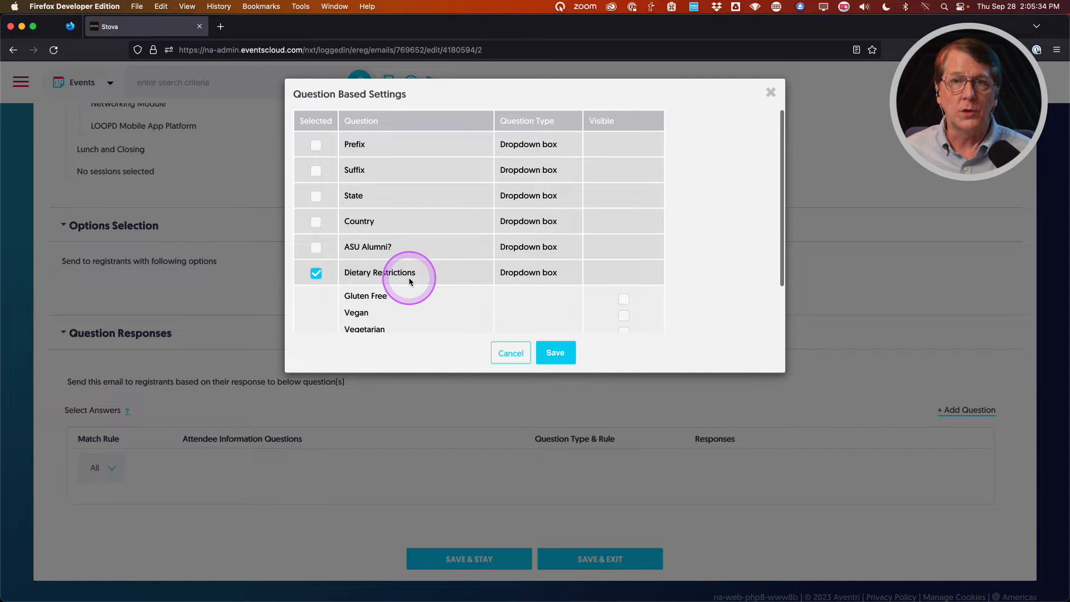
{"action": "scroll", "coordinate": [614, 296], "scroll_direction": "down", "scroll_amount": 2}
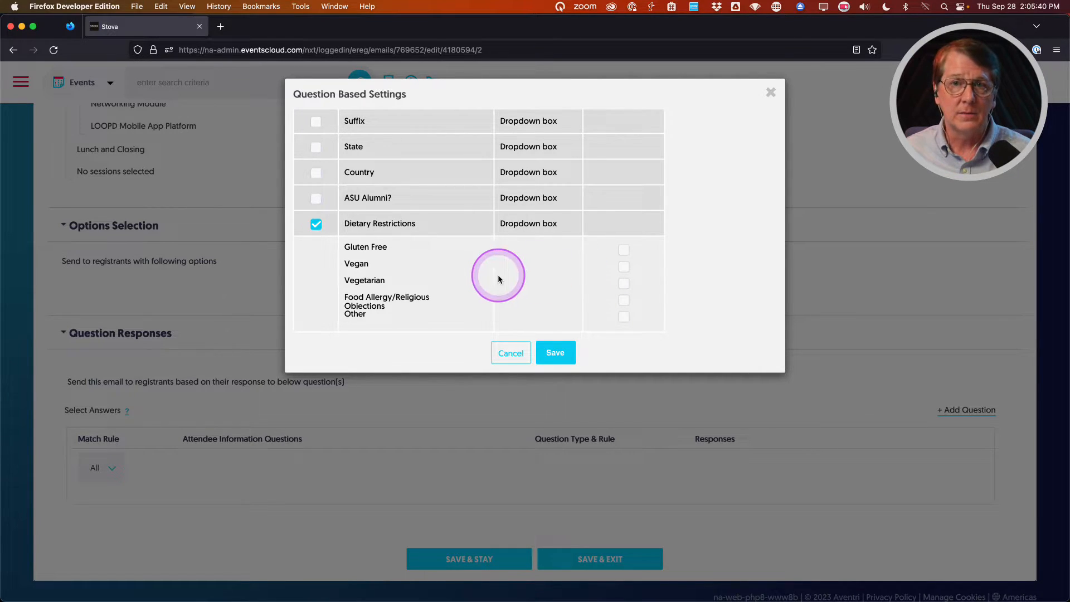
{"action": "scroll", "coordinate": [535, 279], "scroll_direction": "up", "scroll_amount": 2}
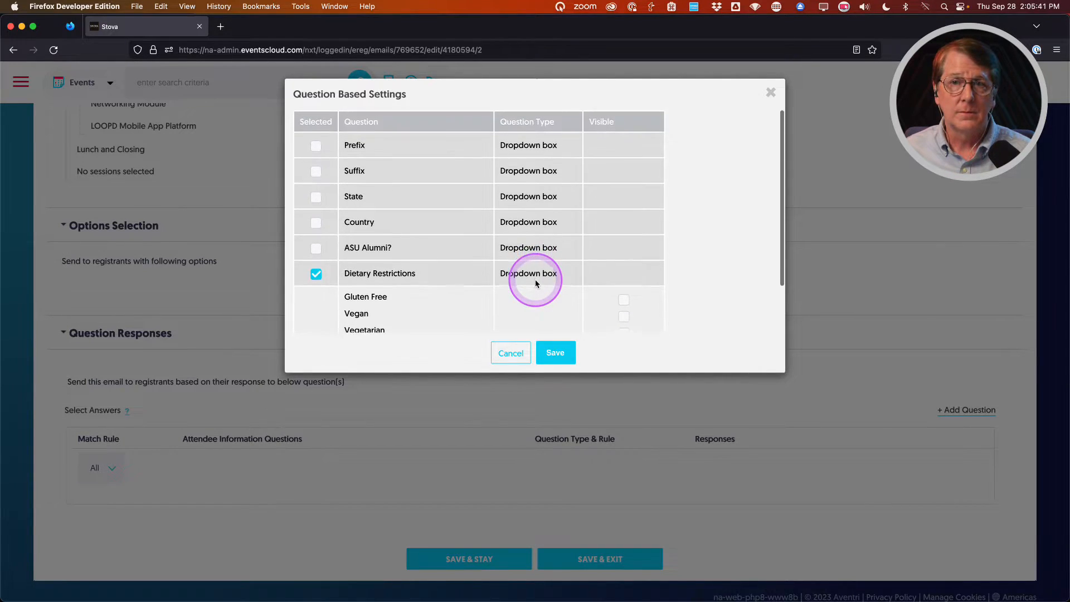
{"action": "left_click", "coordinate": [770, 93]}
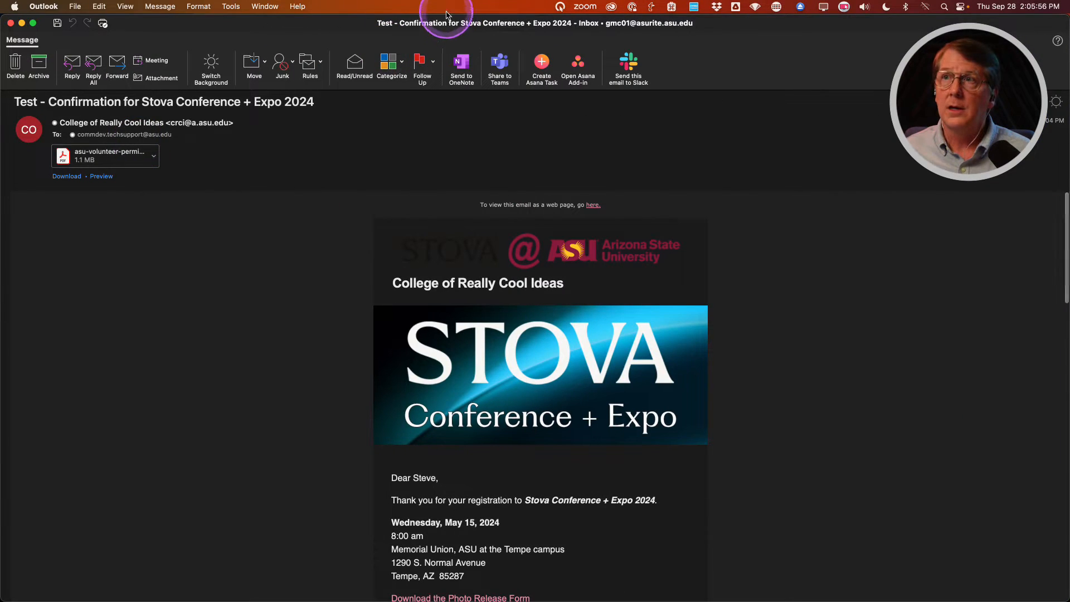
{"action": "double_click", "coordinate": [358, 25]}
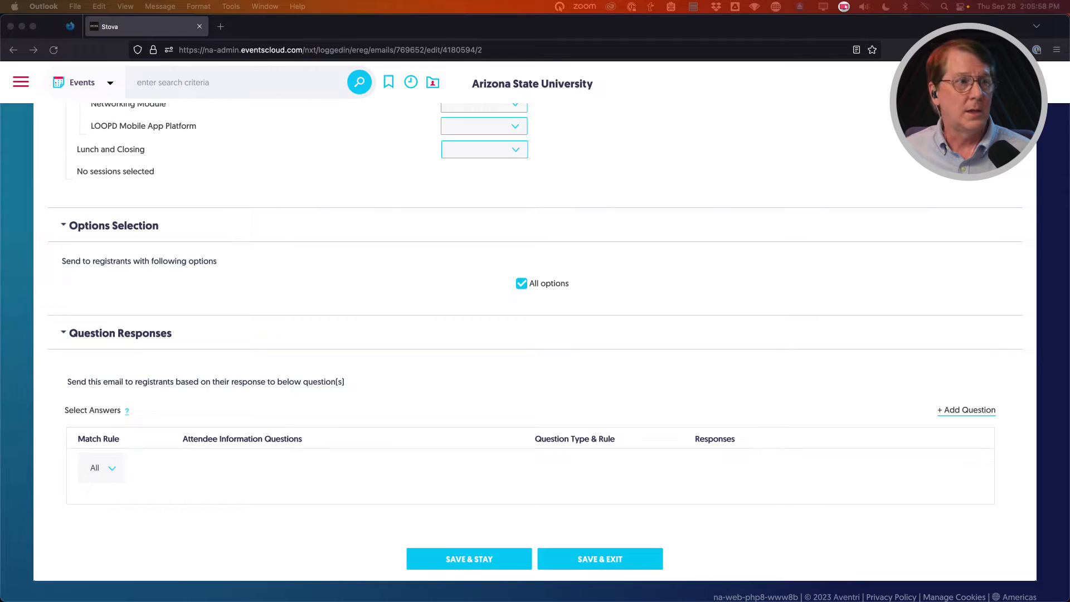
{"action": "left_click_drag", "start_coordinate": [425, 601], "coordinate": [470, 99]}
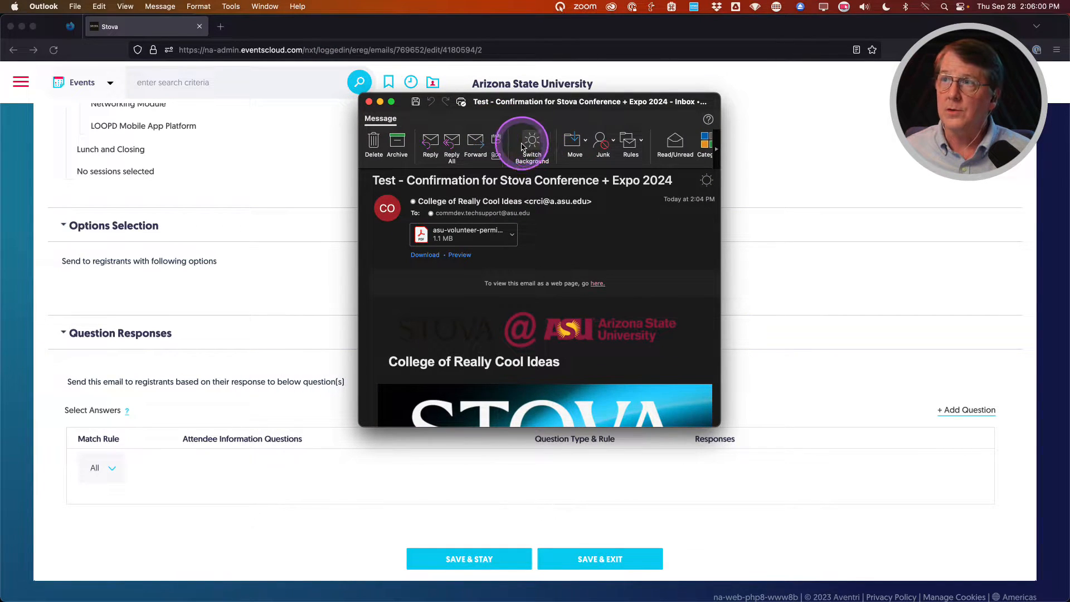
{"action": "left_click", "coordinate": [531, 143]}
{"action": "left_click_drag", "start_coordinate": [508, 105], "coordinate": [493, 41]}
{"action": "left_click_drag", "start_coordinate": [706, 361], "coordinate": [860, 539]}
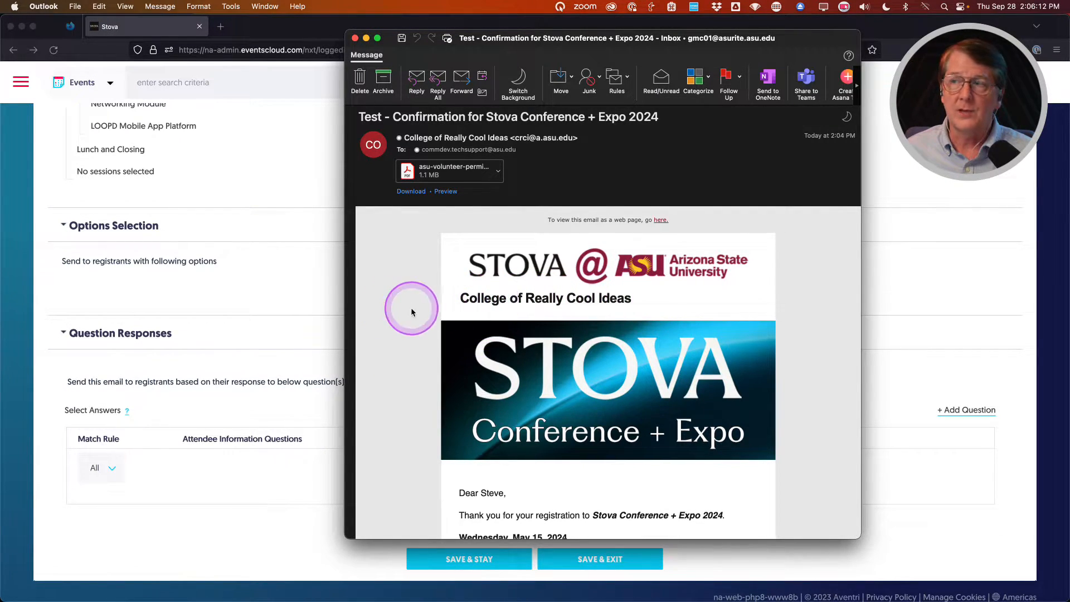
{"action": "scroll", "coordinate": [422, 312], "scroll_direction": "down", "scroll_amount": 5}
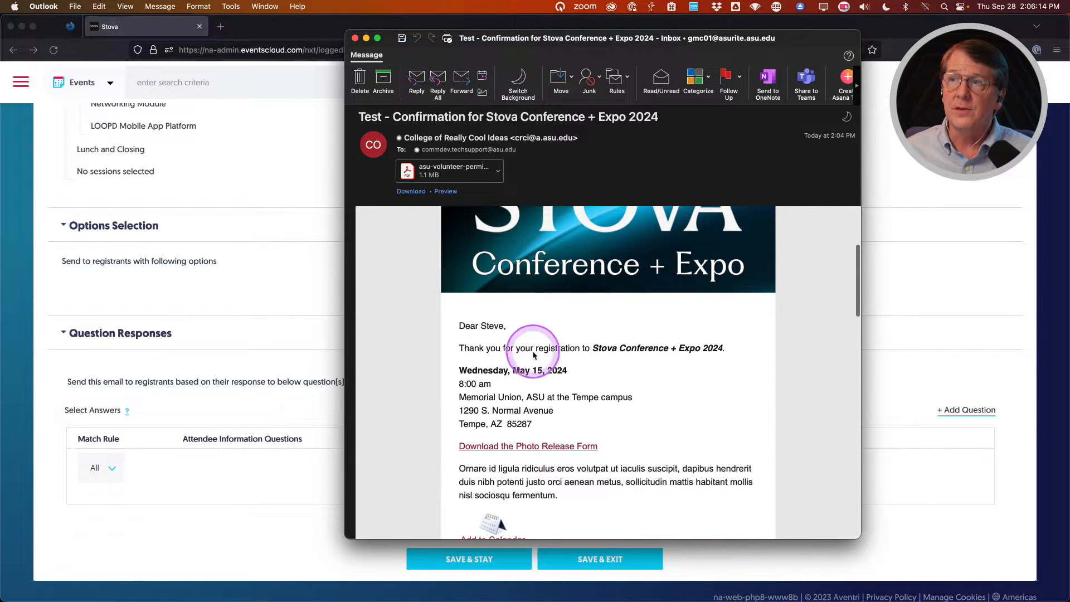
{"action": "scroll", "coordinate": [390, 387], "scroll_direction": "down", "scroll_amount": 2}
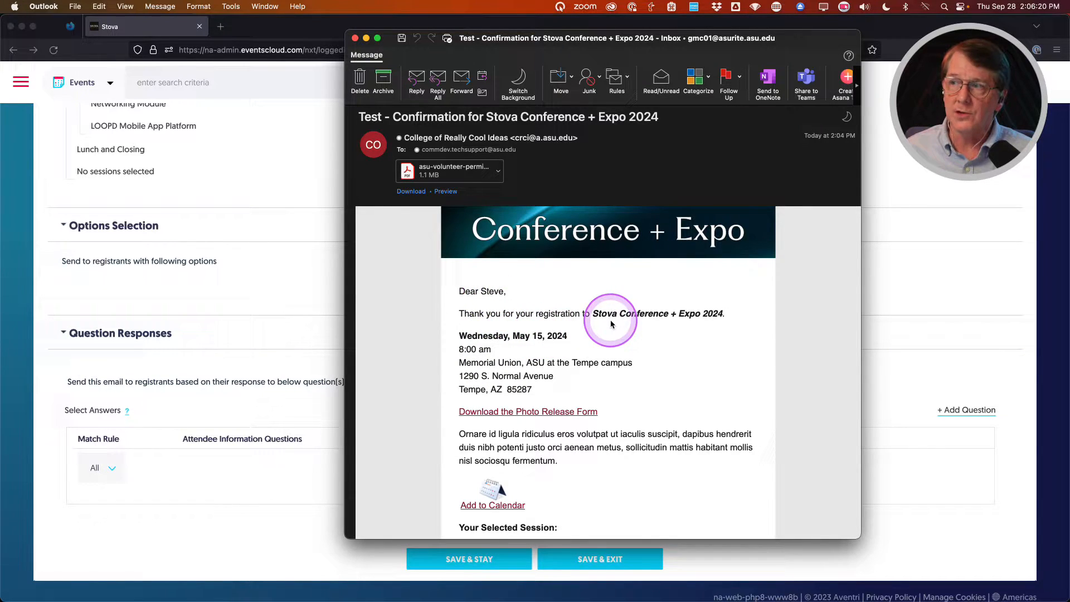
{"action": "scroll", "coordinate": [613, 323], "scroll_direction": "down", "scroll_amount": 2}
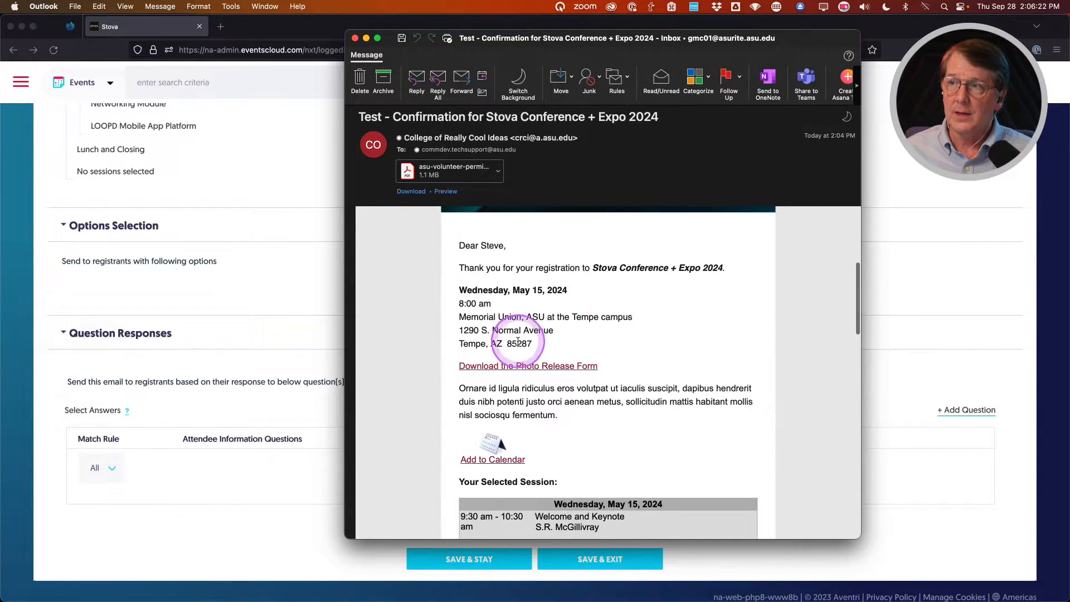
{"action": "scroll", "coordinate": [650, 394], "scroll_direction": "down", "scroll_amount": 2}
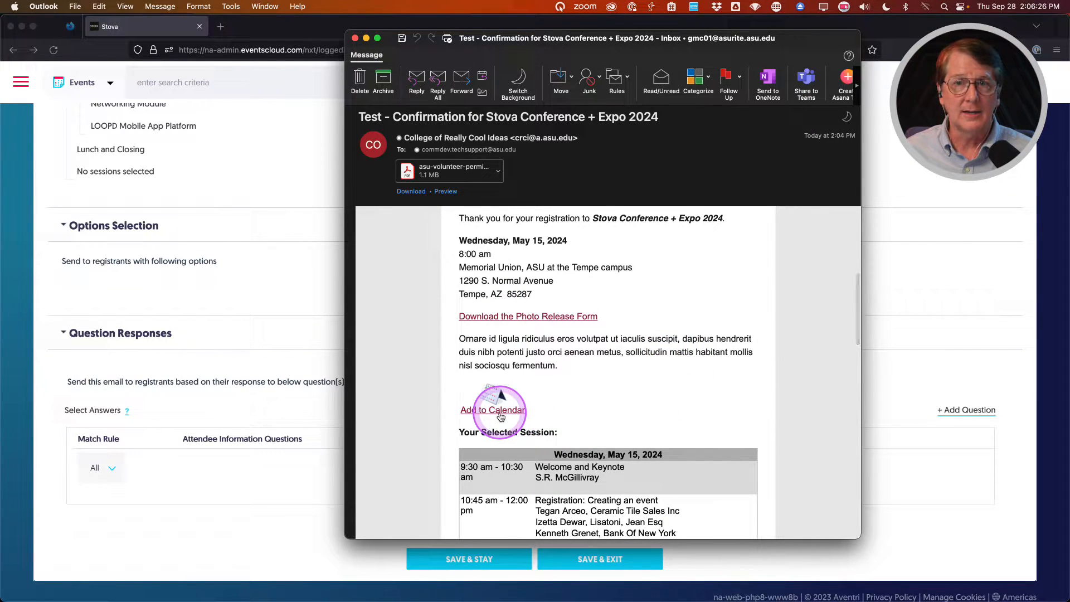
{"action": "scroll", "coordinate": [714, 385], "scroll_direction": "down", "scroll_amount": 5}
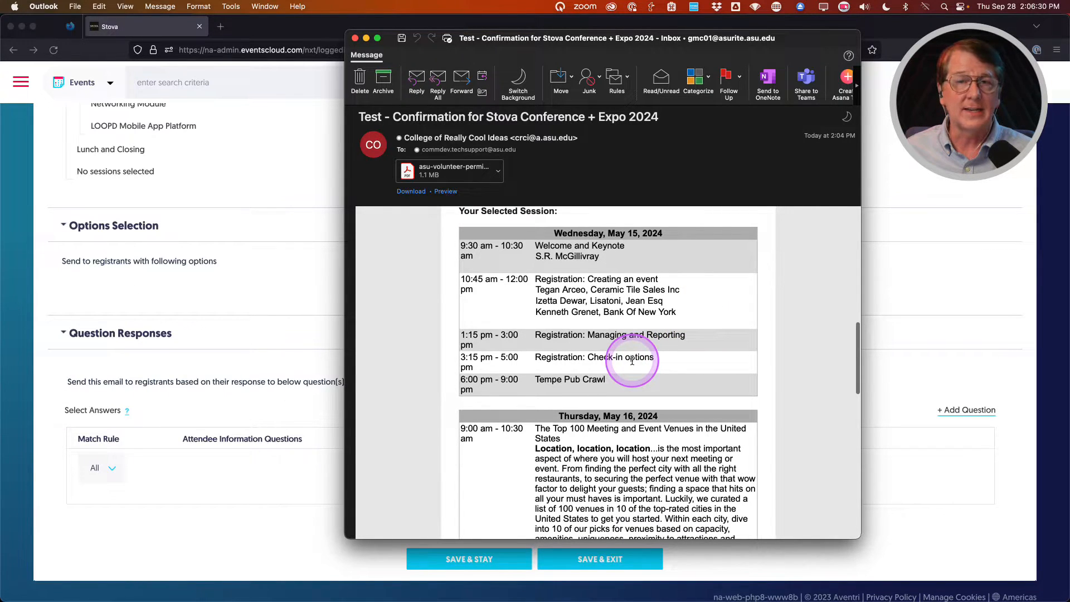
{"action": "scroll", "coordinate": [634, 361], "scroll_direction": "down", "scroll_amount": 5}
{"action": "scroll", "coordinate": [635, 361], "scroll_direction": "down", "scroll_amount": 4}
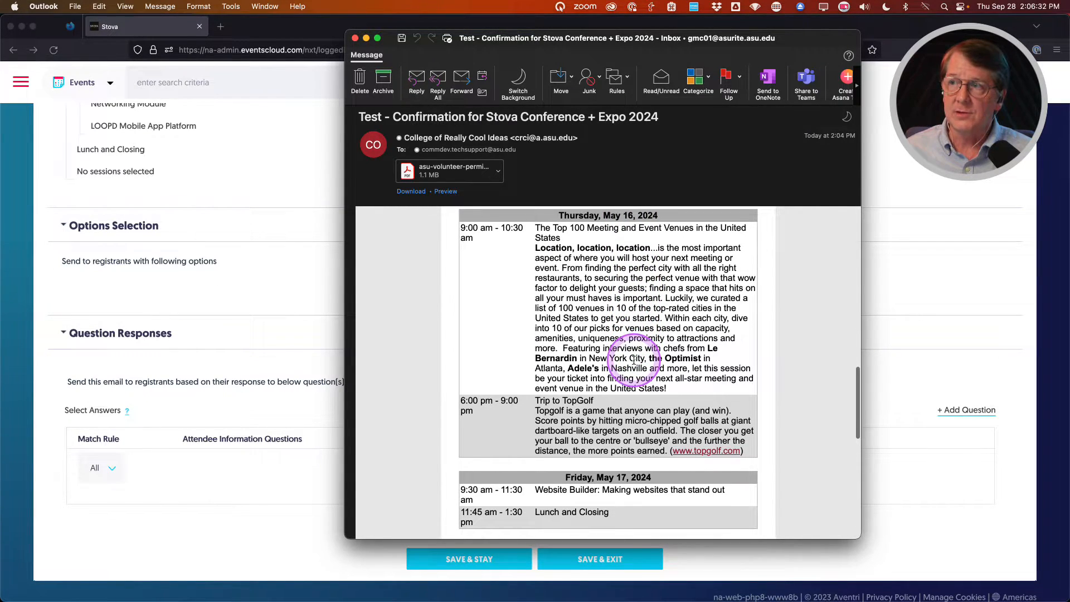
{"action": "scroll", "coordinate": [634, 361], "scroll_direction": "down", "scroll_amount": 2}
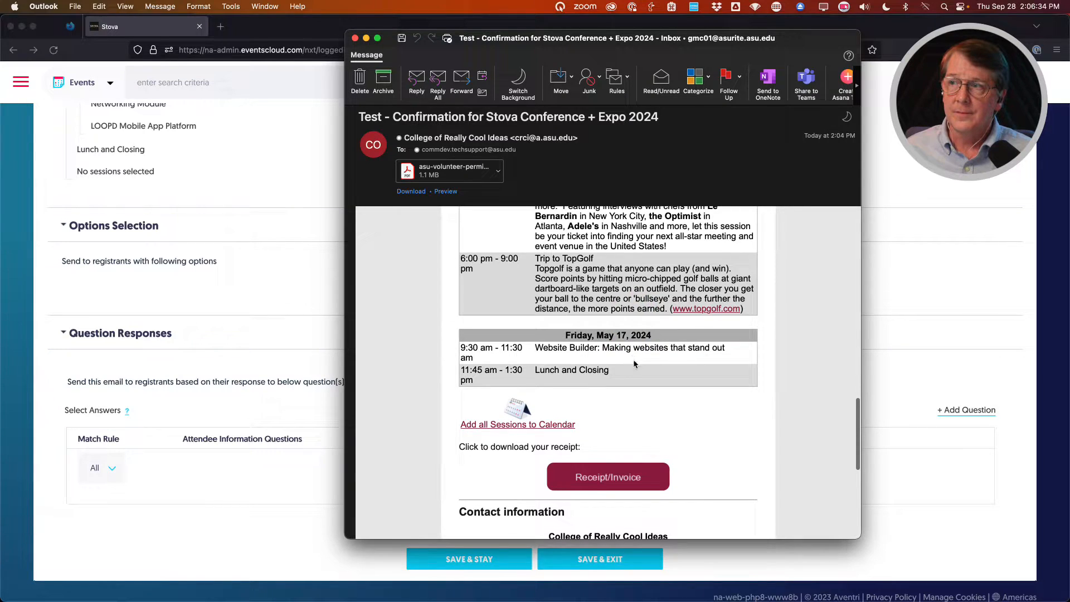
{"action": "scroll", "coordinate": [634, 361], "scroll_direction": "up", "scroll_amount": 8}
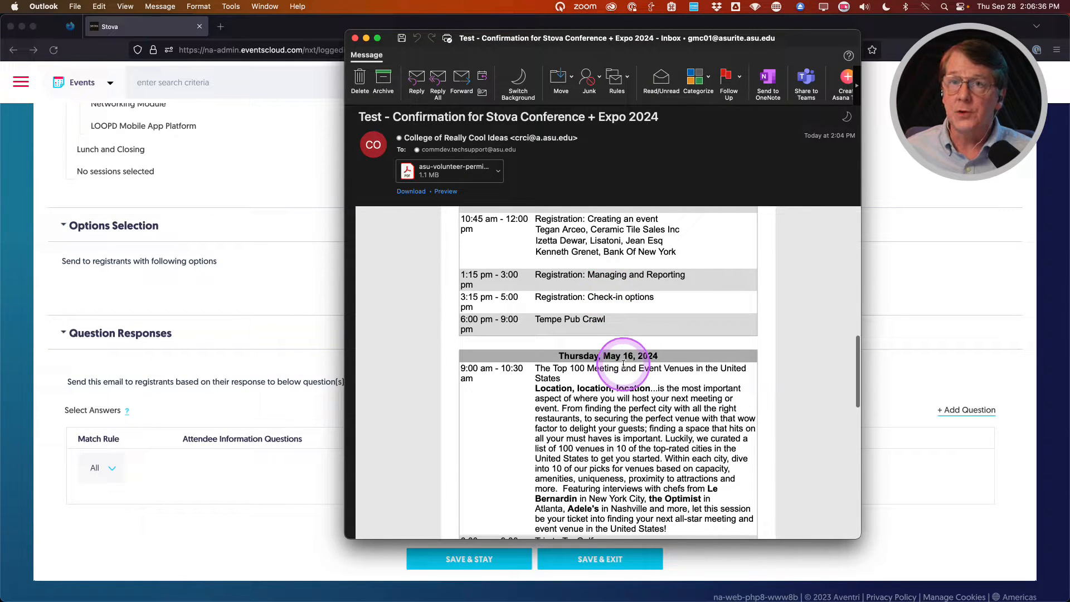
{"action": "scroll", "coordinate": [623, 363], "scroll_direction": "up", "scroll_amount": 3}
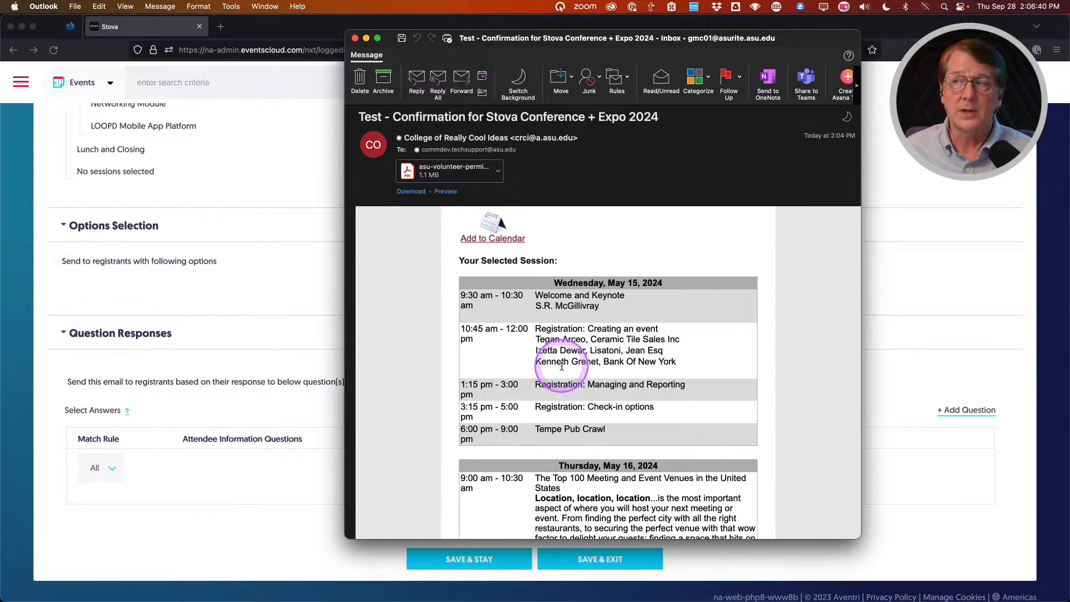
{"action": "scroll", "coordinate": [559, 366], "scroll_direction": "down", "scroll_amount": 10}
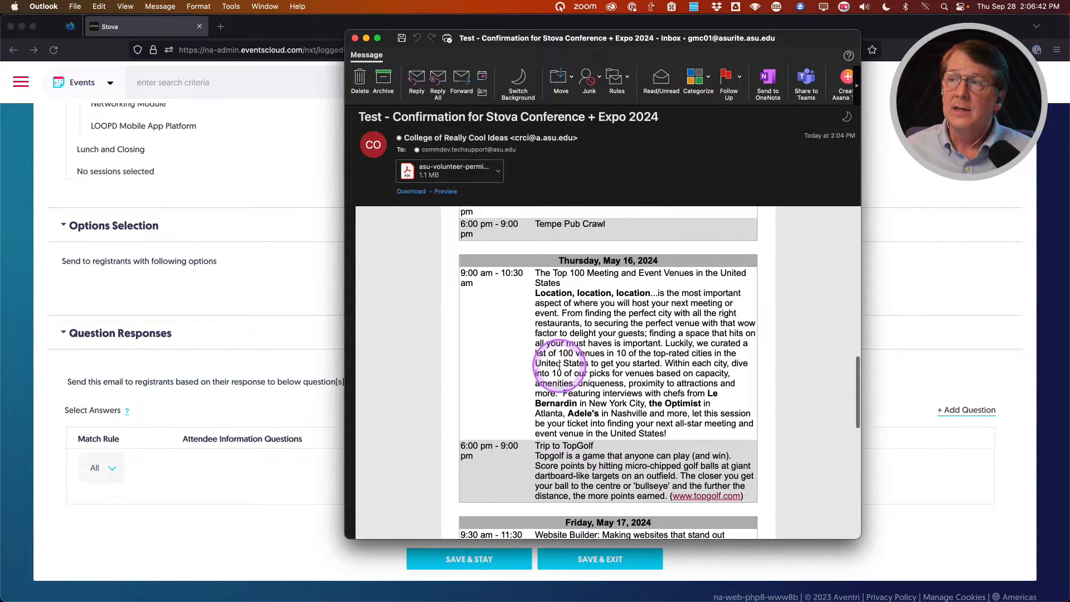
{"action": "scroll", "coordinate": [559, 366], "scroll_direction": "down", "scroll_amount": 3}
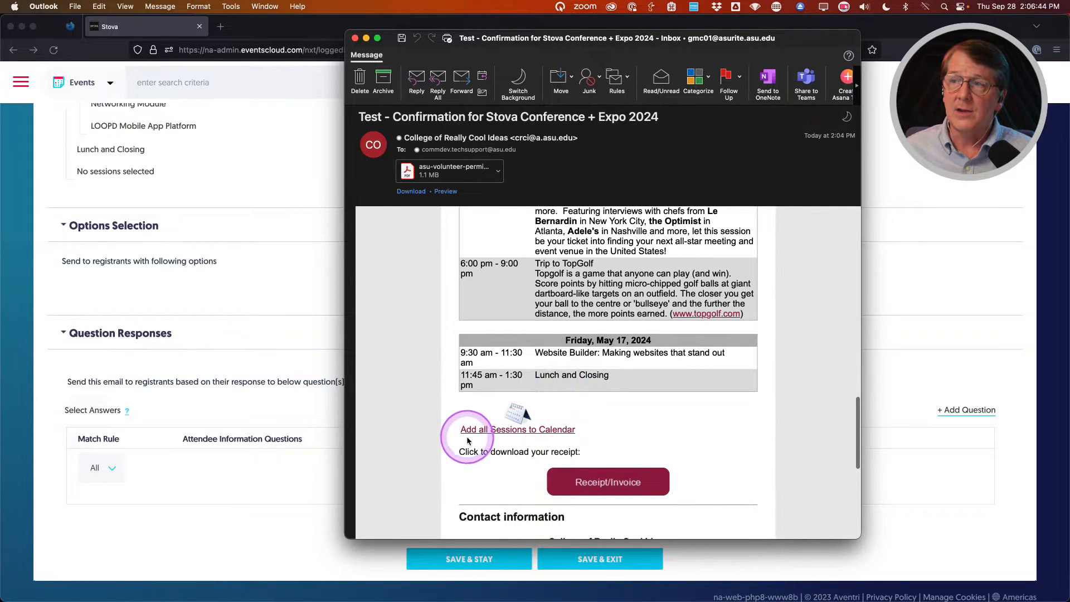
{"action": "mouse_move", "coordinate": [513, 434]}
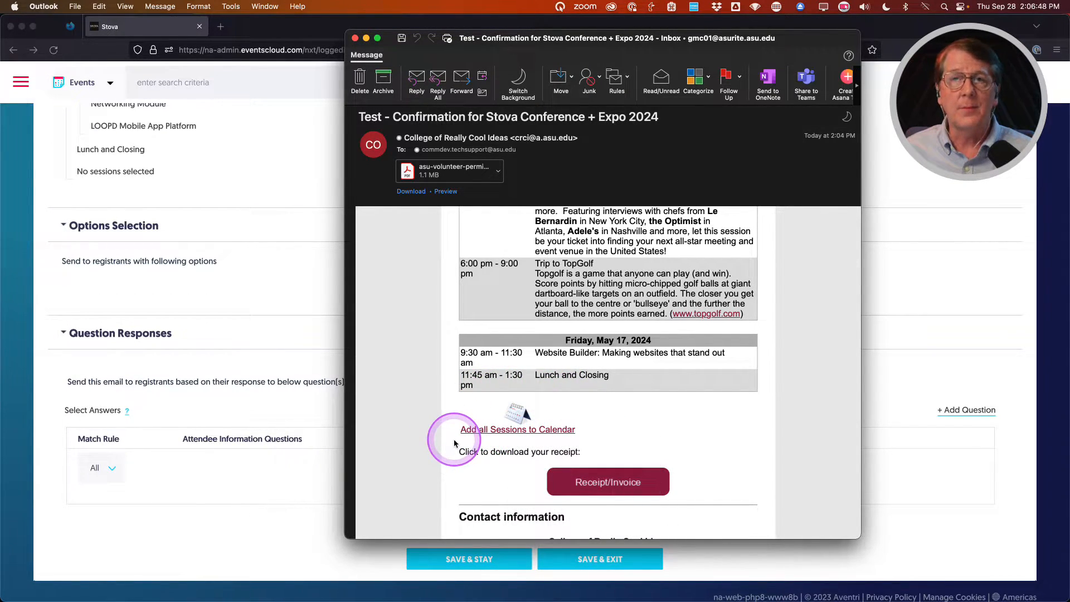
Check the add-all-sessions calendar page listing 12 sessions, then return to Stova's recipient settings.
{"action": "left_click", "coordinate": [489, 432]}
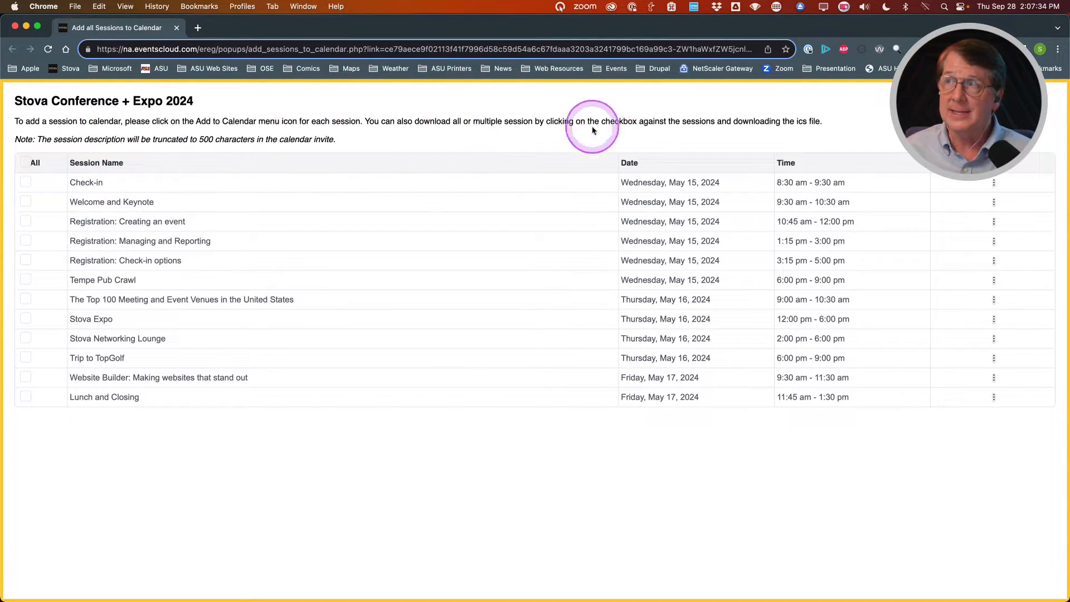
{"action": "left_click", "coordinate": [15, 26]}
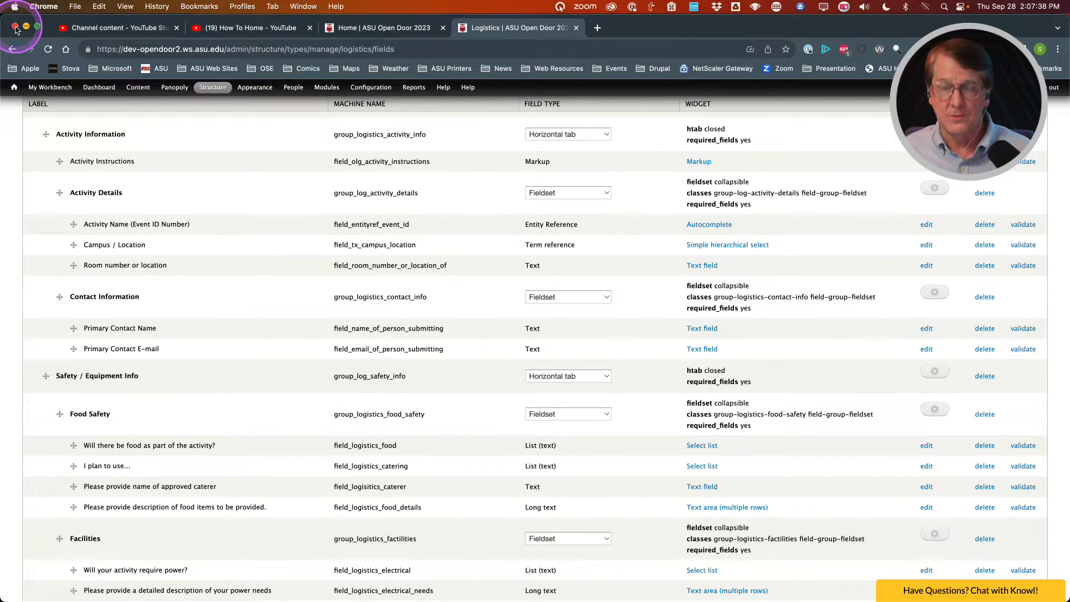
{"action": "key", "text": "super+Tab"}
{"action": "key", "text": "super+Tab"}
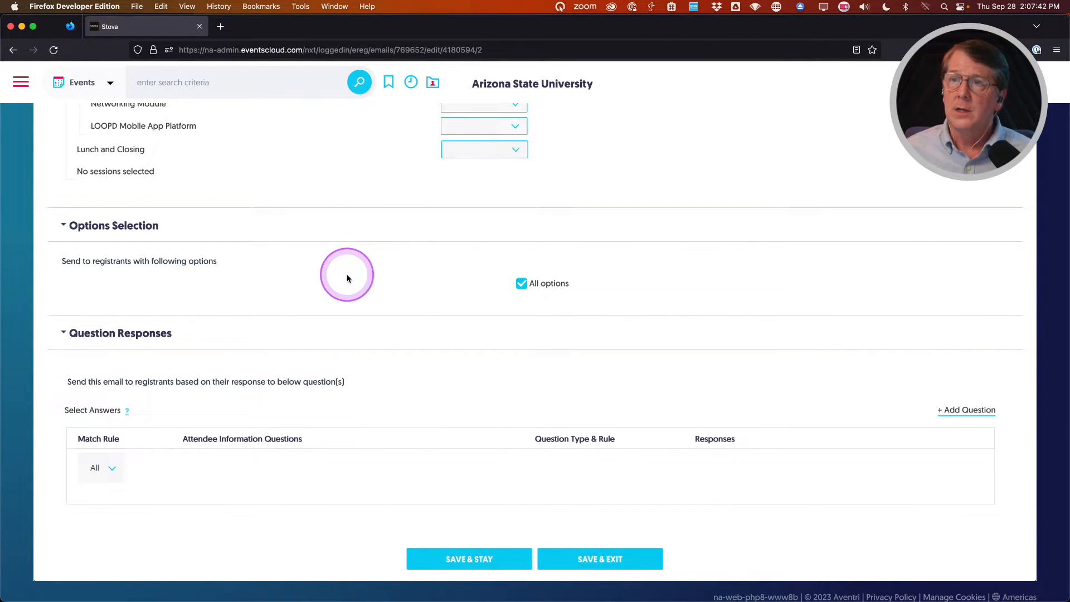
{"action": "scroll", "coordinate": [341, 278], "scroll_direction": "up", "scroll_amount": 3}
{"action": "scroll", "coordinate": [338, 279], "scroll_direction": "up", "scroll_amount": 15}
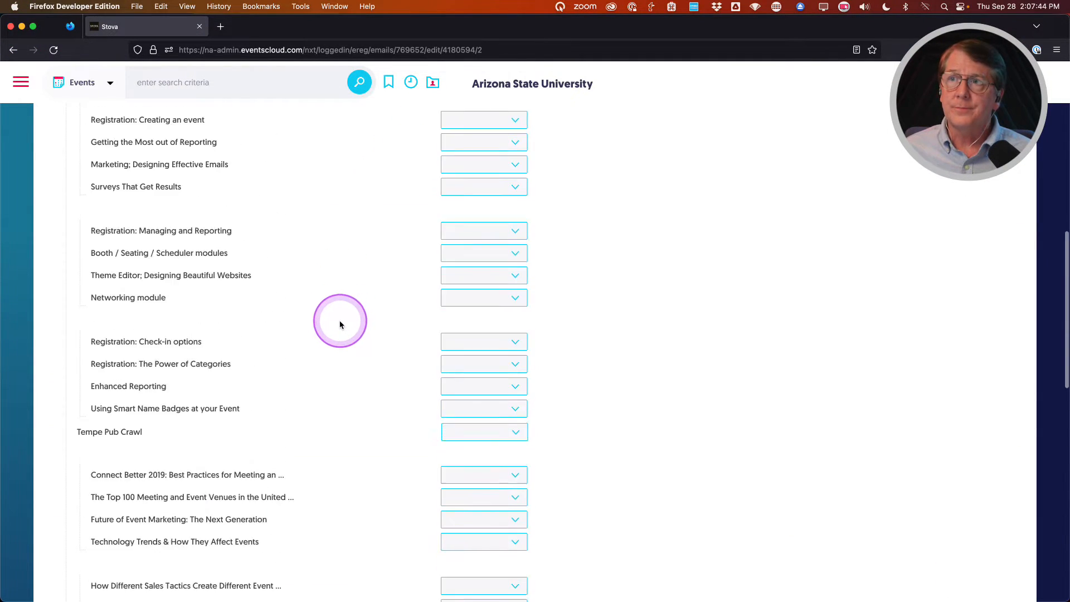
{"action": "scroll", "coordinate": [338, 325], "scroll_direction": "up", "scroll_amount": 2}
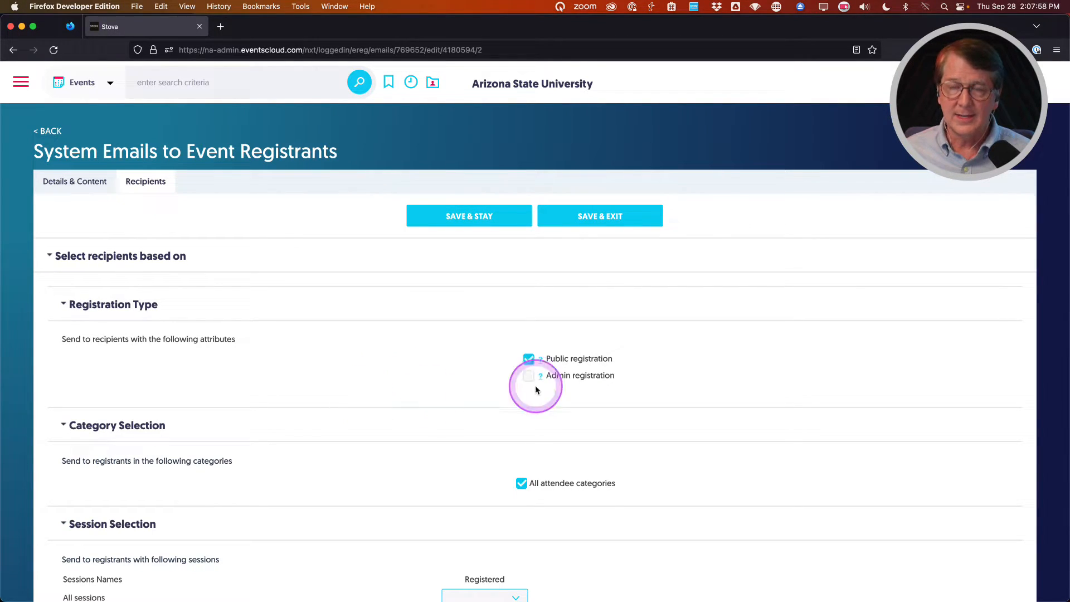
{"action": "left_click", "coordinate": [612, 222]}
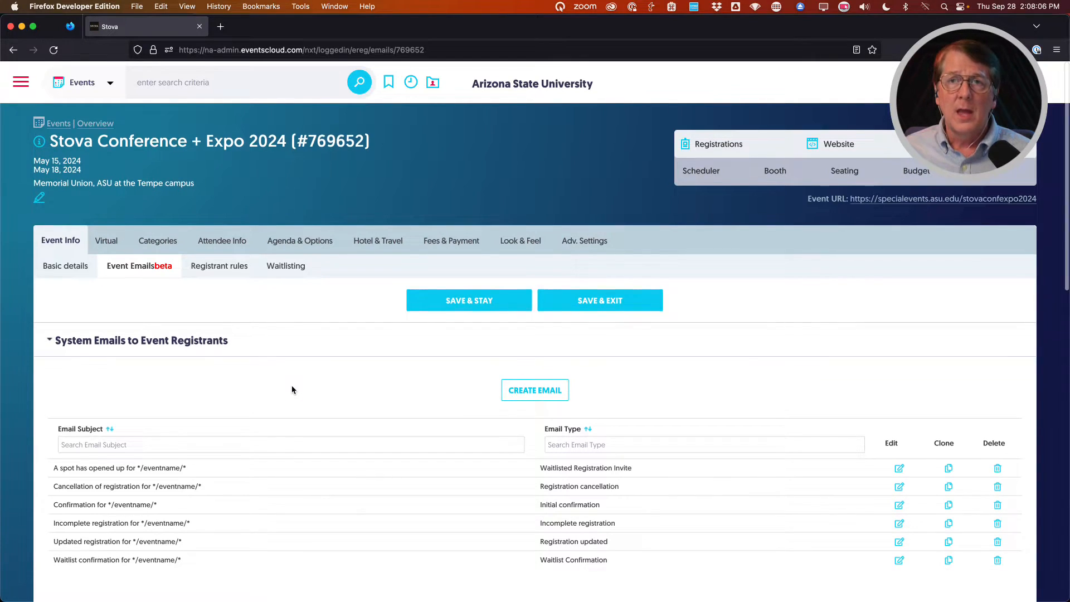
Save the email with Save & Exit, returning to the list of six system emails.
{"action": "scroll", "coordinate": [292, 387], "scroll_direction": "down", "scroll_amount": 1}
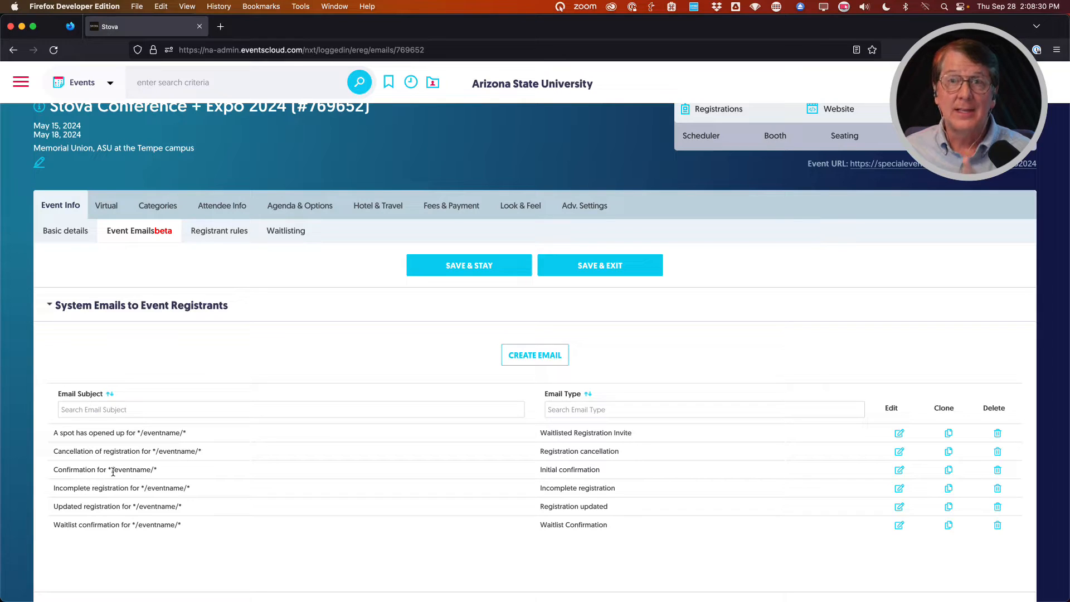
{"action": "left_click", "coordinate": [114, 471]}
{"action": "left_click", "coordinate": [209, 475]}
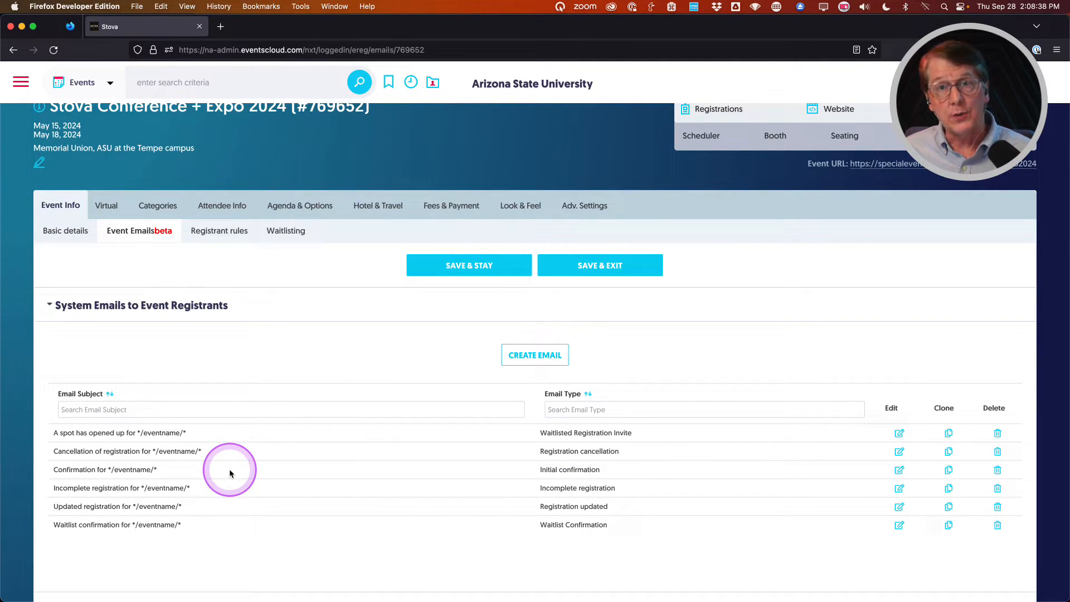
Clone the Confirmation email and set the copy's email type to Secondary confirmation.
{"action": "left_click", "coordinate": [949, 472]}
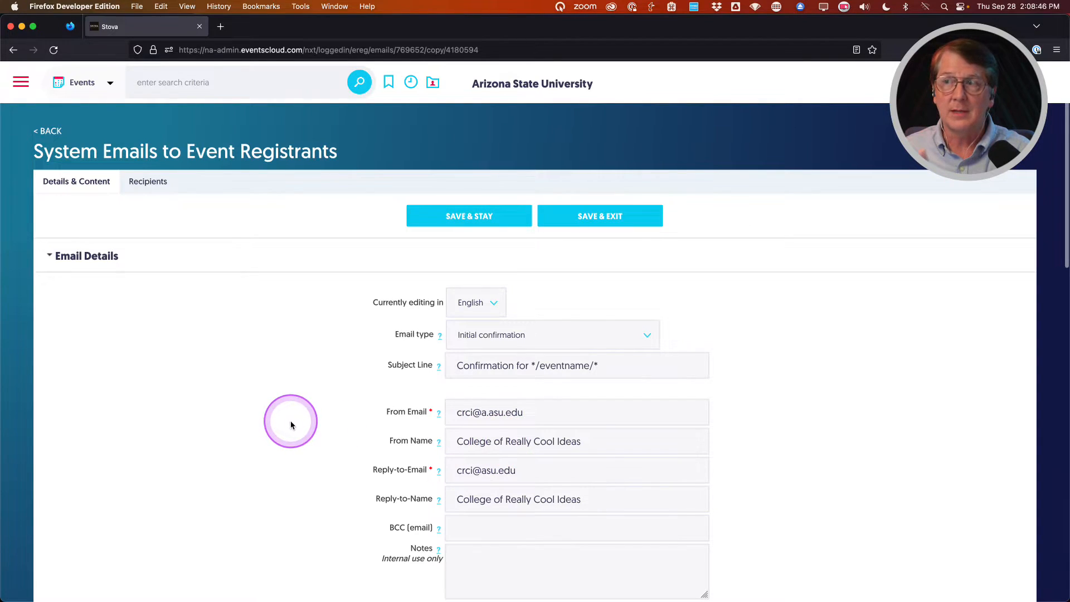
{"action": "scroll", "coordinate": [291, 422], "scroll_direction": "down", "scroll_amount": 5}
{"action": "scroll", "coordinate": [291, 422], "scroll_direction": "up", "scroll_amount": 5}
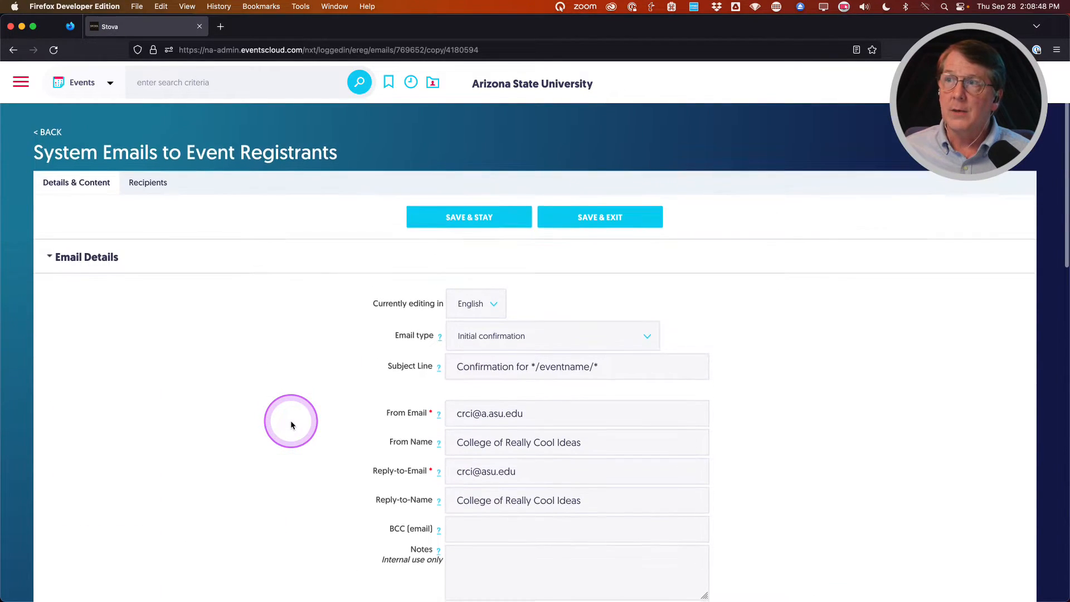
{"action": "left_click", "coordinate": [601, 335]}
{"action": "left_click", "coordinate": [603, 343]}
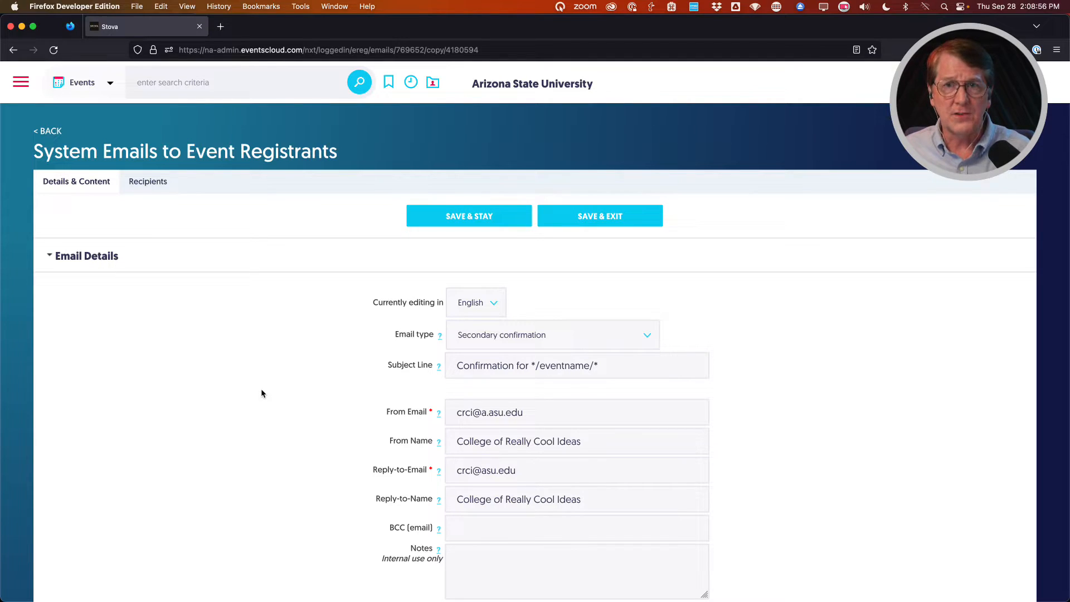
{"action": "scroll", "coordinate": [255, 410], "scroll_direction": "down", "scroll_amount": 6}
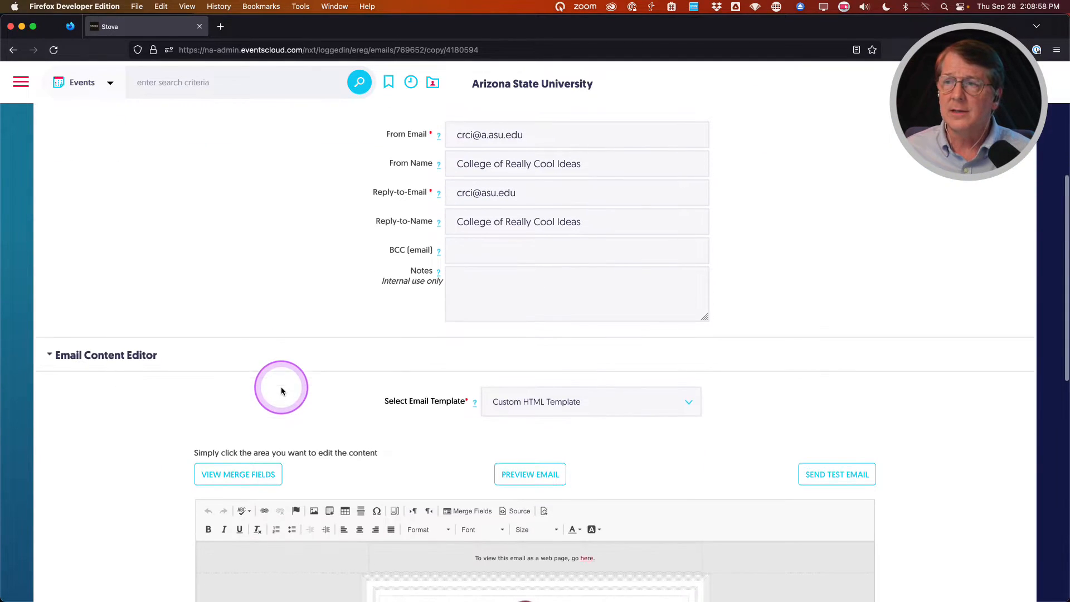
{"action": "scroll", "coordinate": [156, 428], "scroll_direction": "down", "scroll_amount": 8}
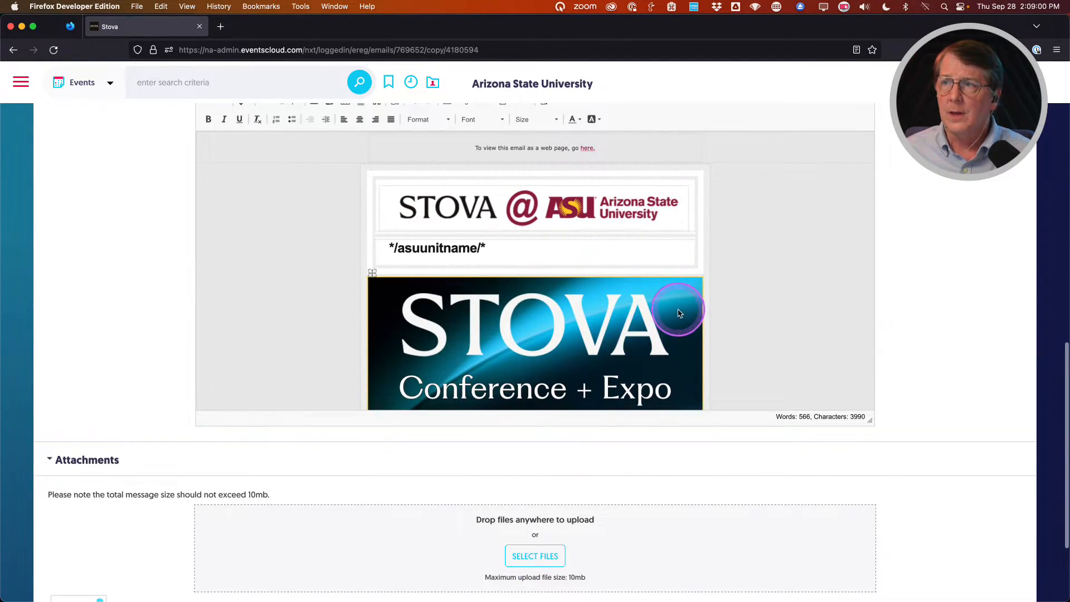
{"action": "scroll", "coordinate": [652, 309], "scroll_direction": "down", "scroll_amount": 3}
{"action": "scroll", "coordinate": [652, 308], "scroll_direction": "down", "scroll_amount": 1}
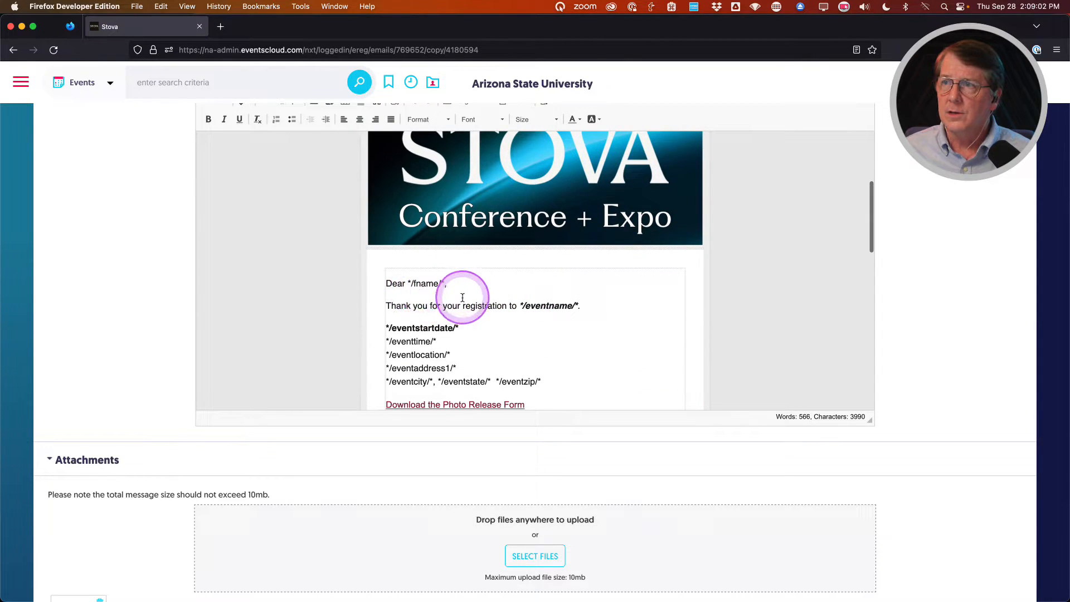
{"action": "scroll", "coordinate": [462, 298], "scroll_direction": "down", "scroll_amount": 2}
{"action": "left_click_drag", "start_coordinate": [386, 276], "coordinate": [504, 274]}
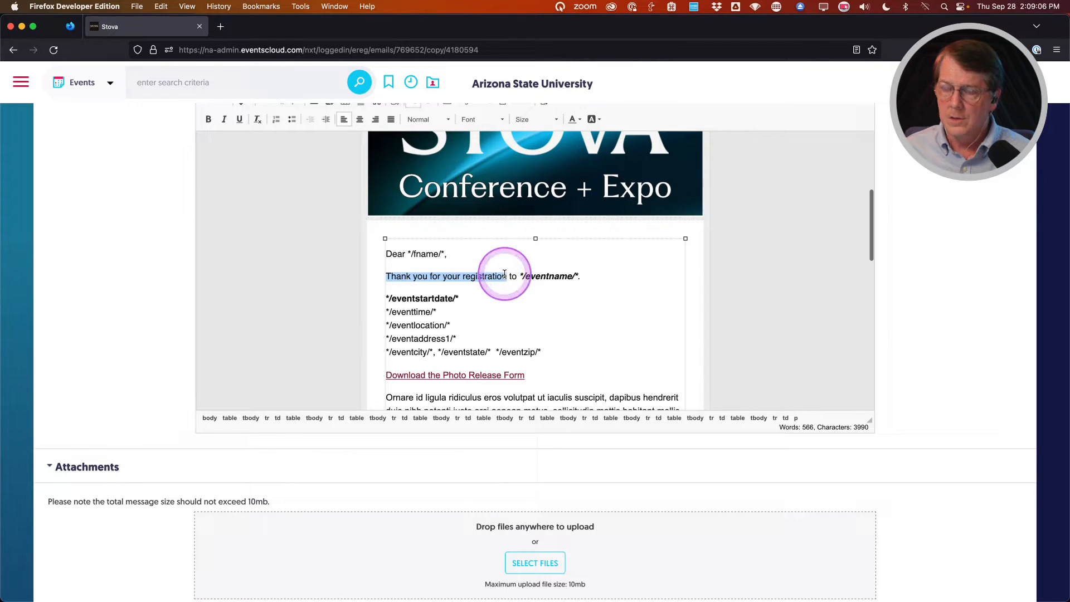
{"action": "type", "text": "Here is your "}
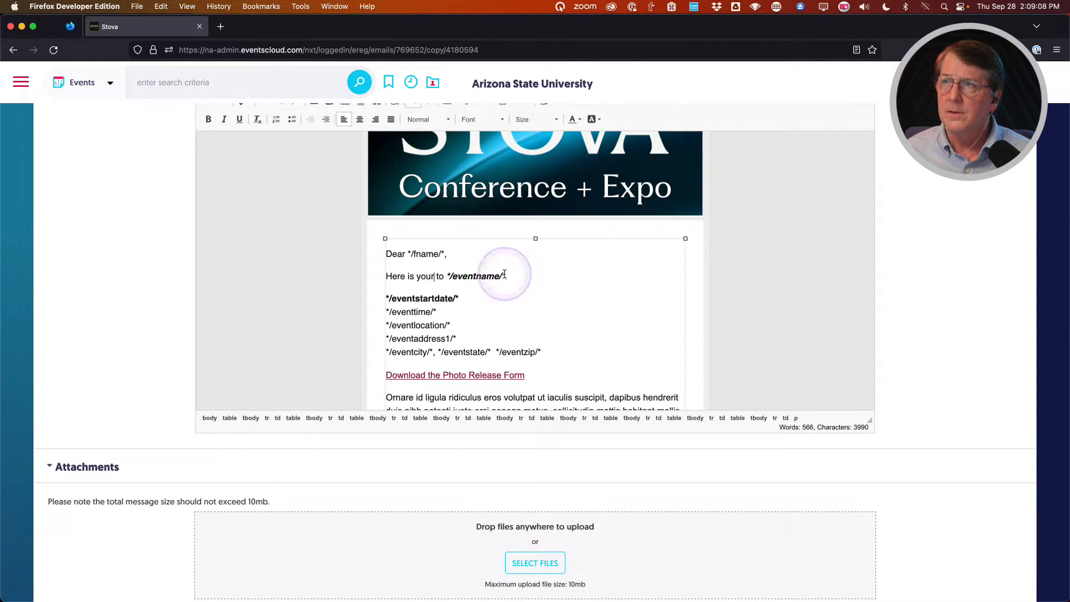
{"action": "type", "text": "recept"}
{"action": "key", "text": "BackSpace"}
{"action": "key", "text": "BackSpace"}
{"action": "type", "text": "ipt"}
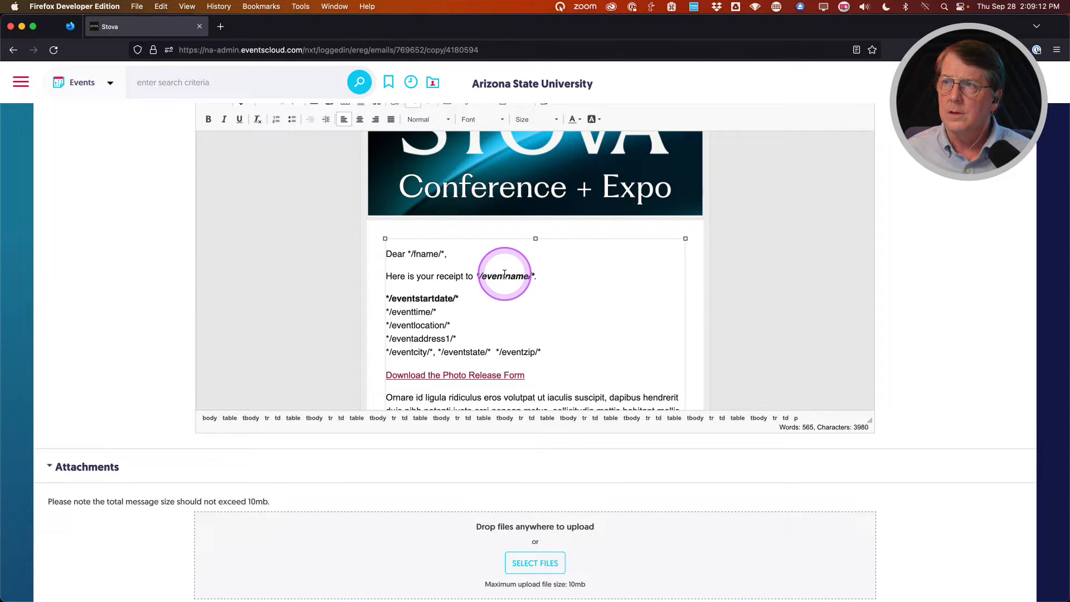
{"action": "scroll", "coordinate": [485, 287], "scroll_direction": "down", "scroll_amount": 3}
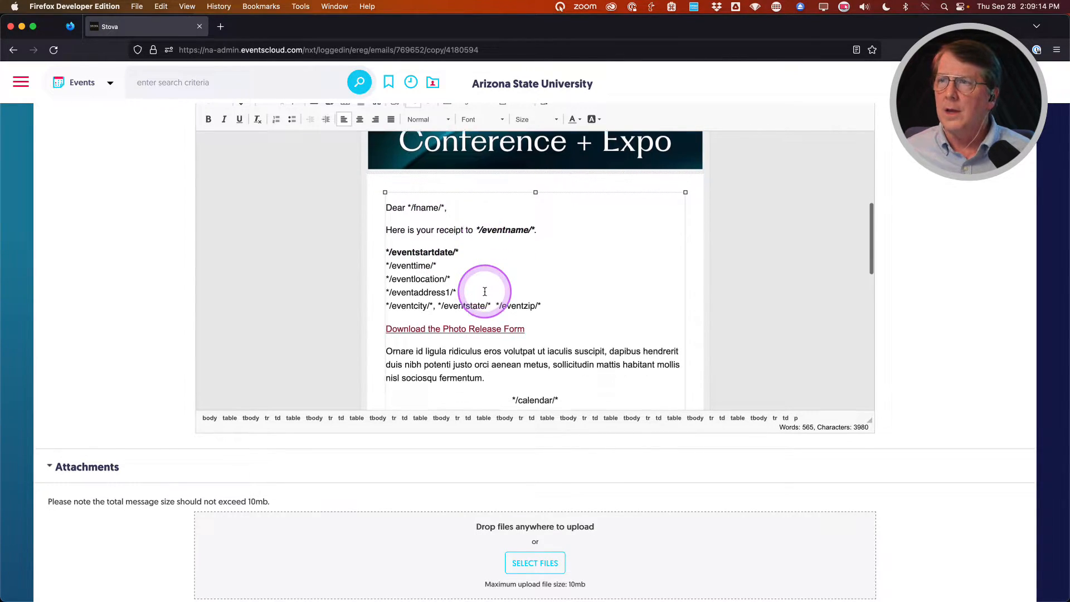
{"action": "left_click_drag", "start_coordinate": [566, 363], "coordinate": [401, 225]}
{"action": "key", "text": "BackSpace"}
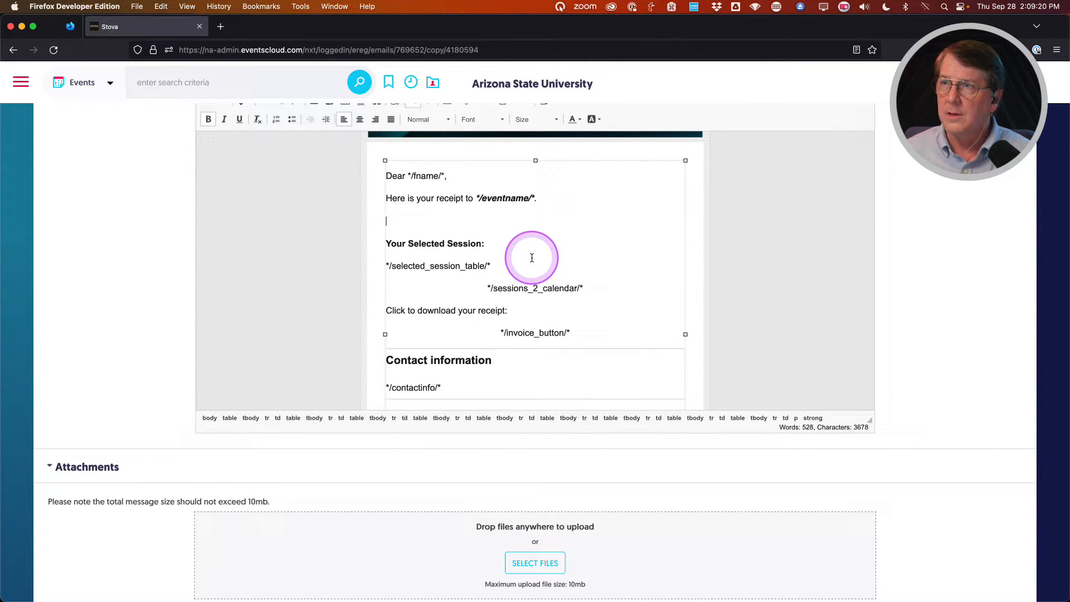
{"action": "key", "text": "BackSpace"}
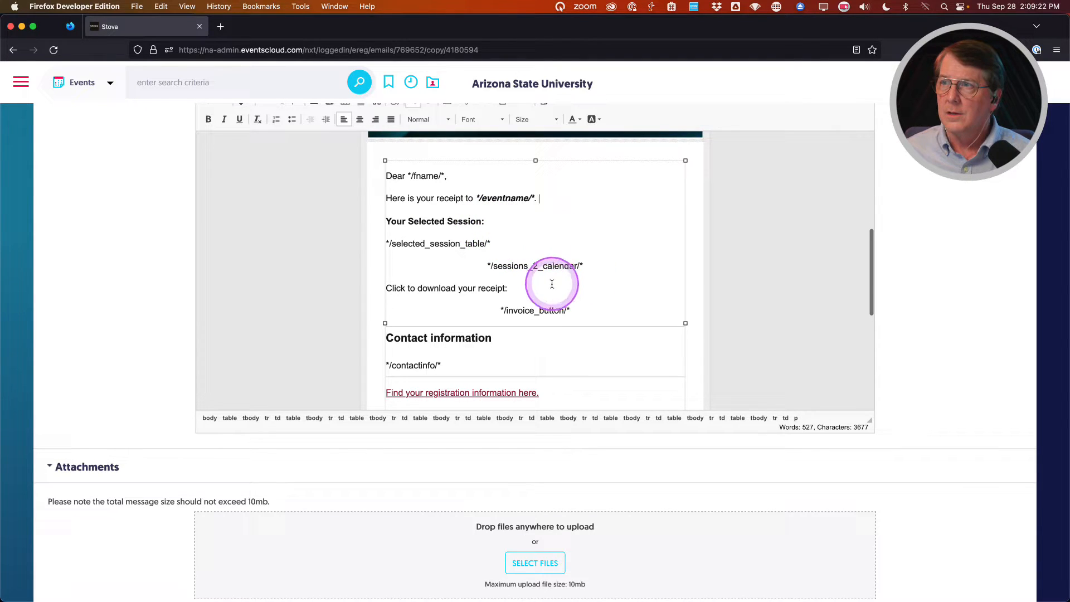
{"action": "left_click_drag", "start_coordinate": [594, 266], "coordinate": [388, 223]}
{"action": "key", "text": "BackSpace"}
{"action": "key", "text": "BackSpace"}
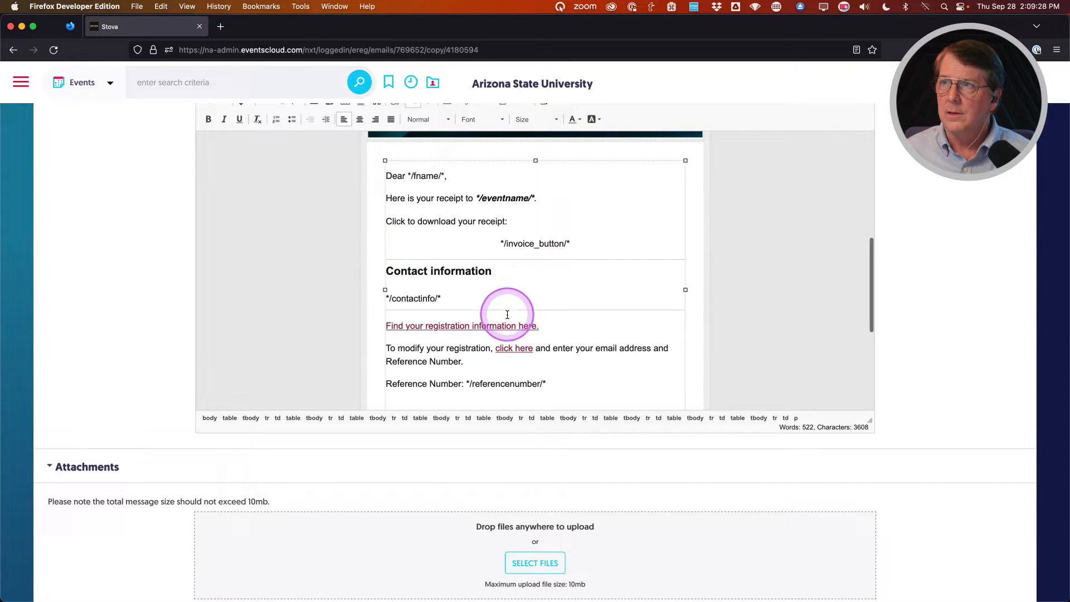
{"action": "scroll", "coordinate": [439, 325], "scroll_direction": "down", "scroll_amount": 1}
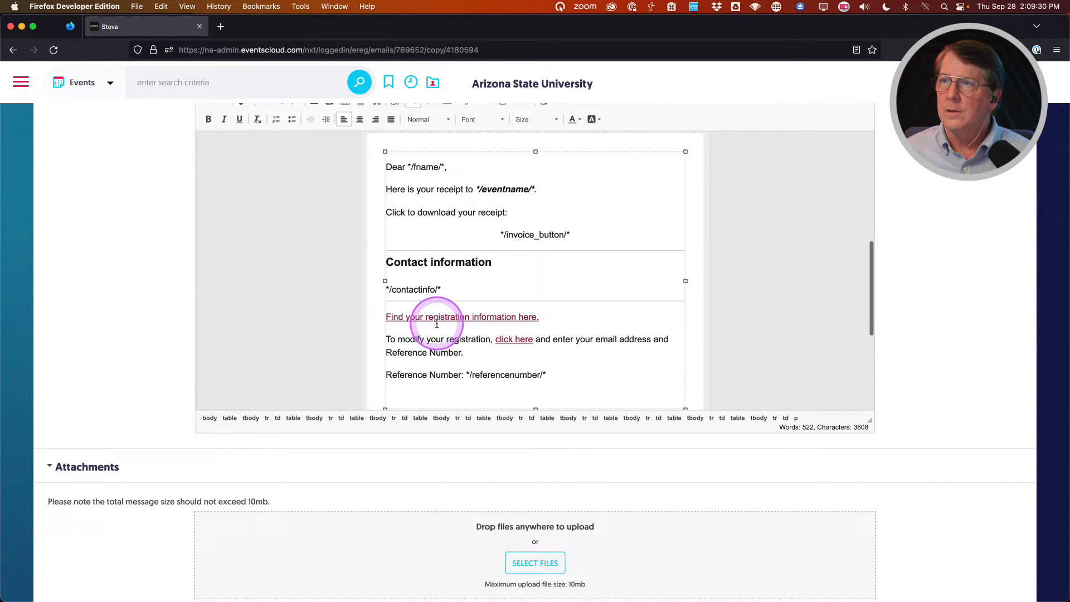
{"action": "scroll", "coordinate": [470, 365], "scroll_direction": "down", "scroll_amount": 5}
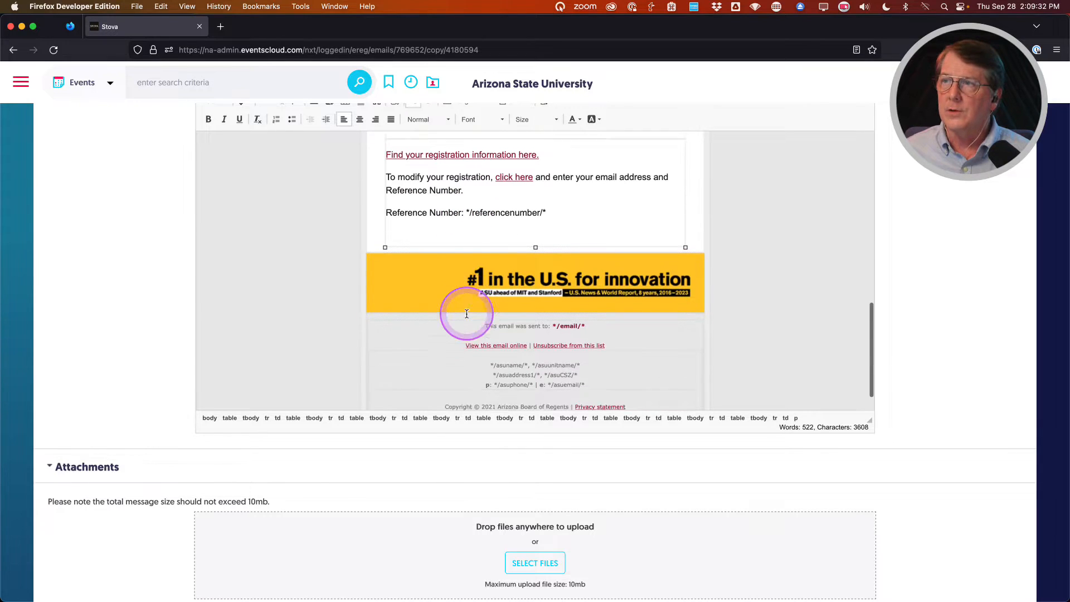
{"action": "scroll", "coordinate": [467, 314], "scroll_direction": "up", "scroll_amount": 10}
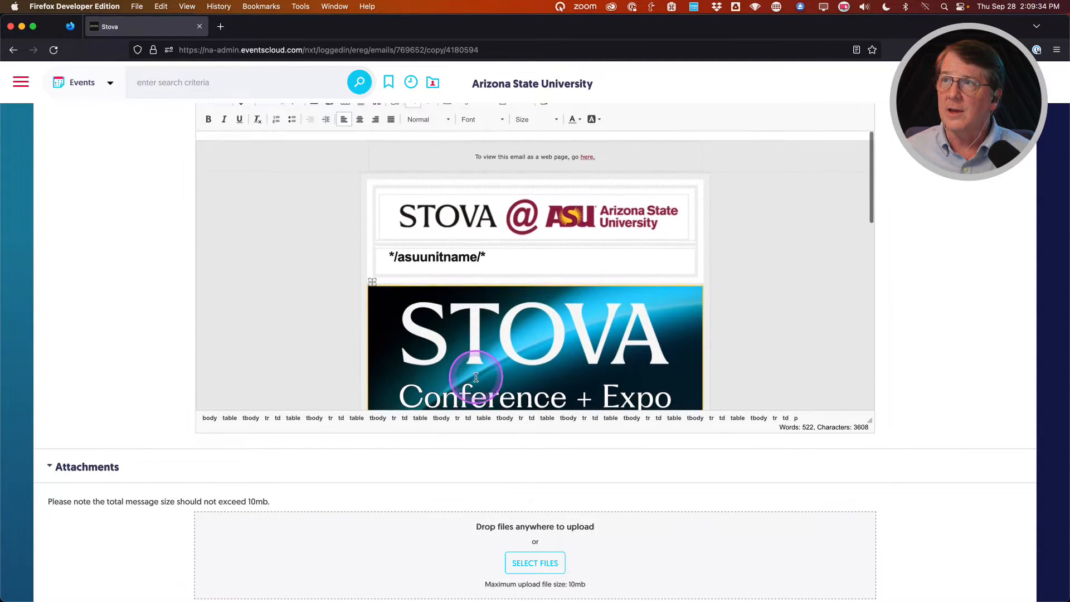
{"action": "scroll", "coordinate": [473, 368], "scroll_direction": "up", "scroll_amount": 15}
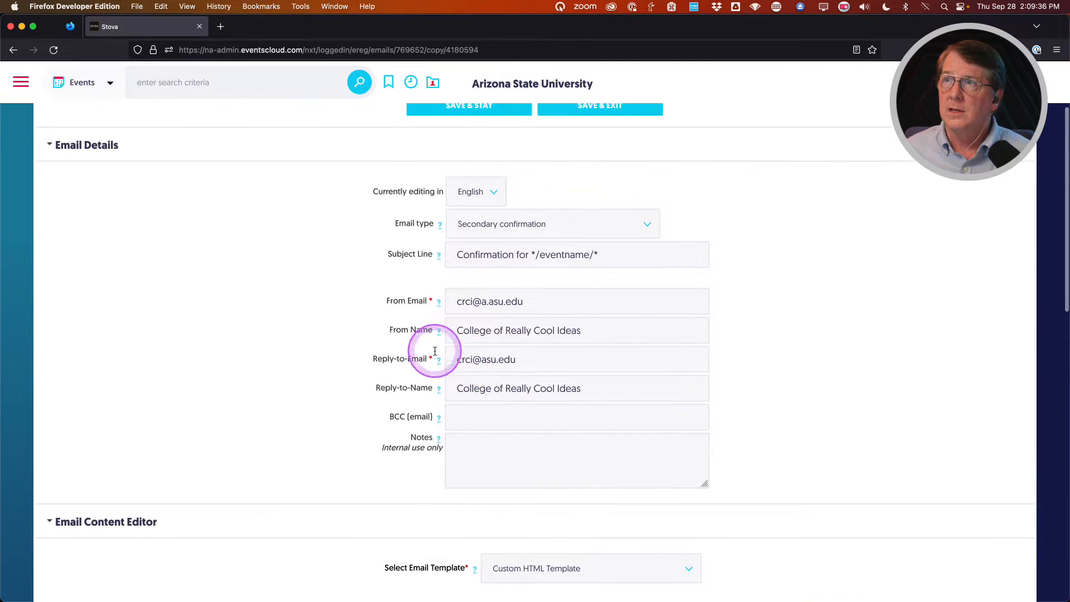
Change the copy's subject line to 'Receipt for */eventname/*' and save with Save & Stay.
{"action": "double_click", "coordinate": [478, 259]}
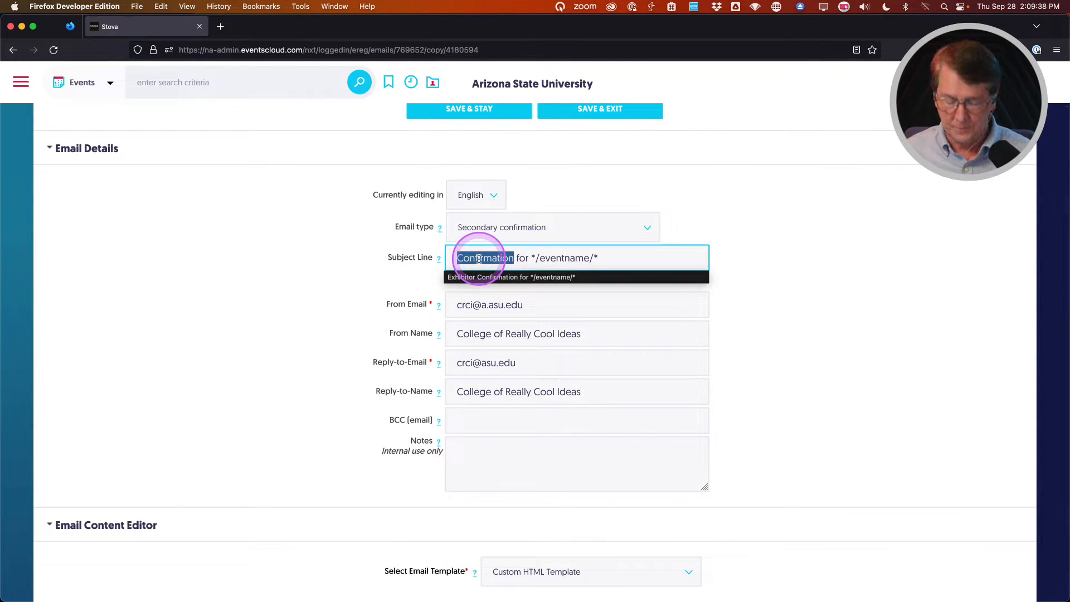
{"action": "type", "text": "R"}
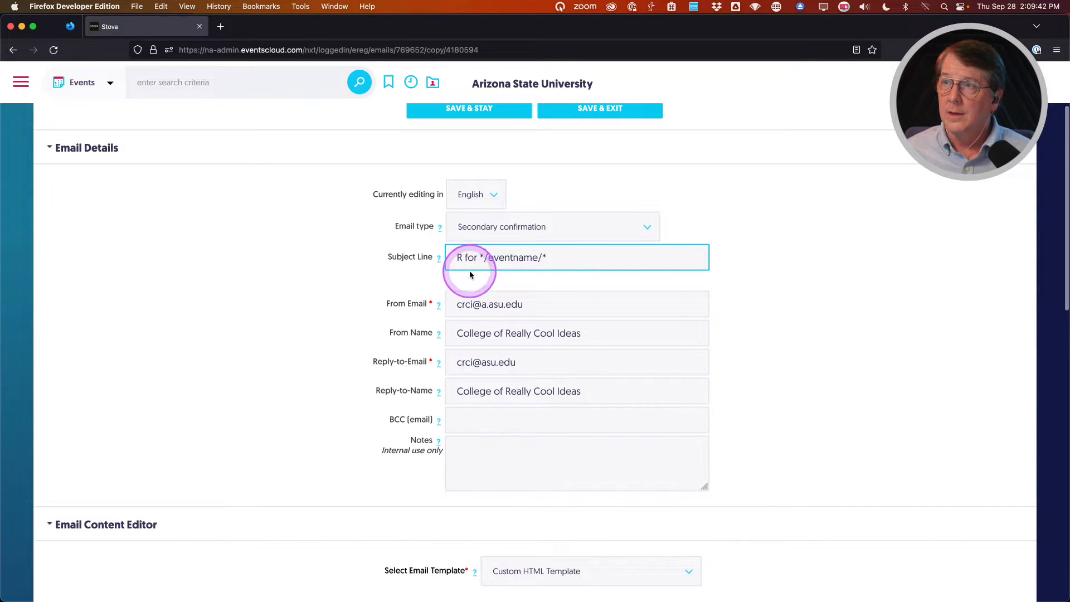
{"action": "type", "text": "e"}
{"action": "left_click", "coordinate": [463, 287]}
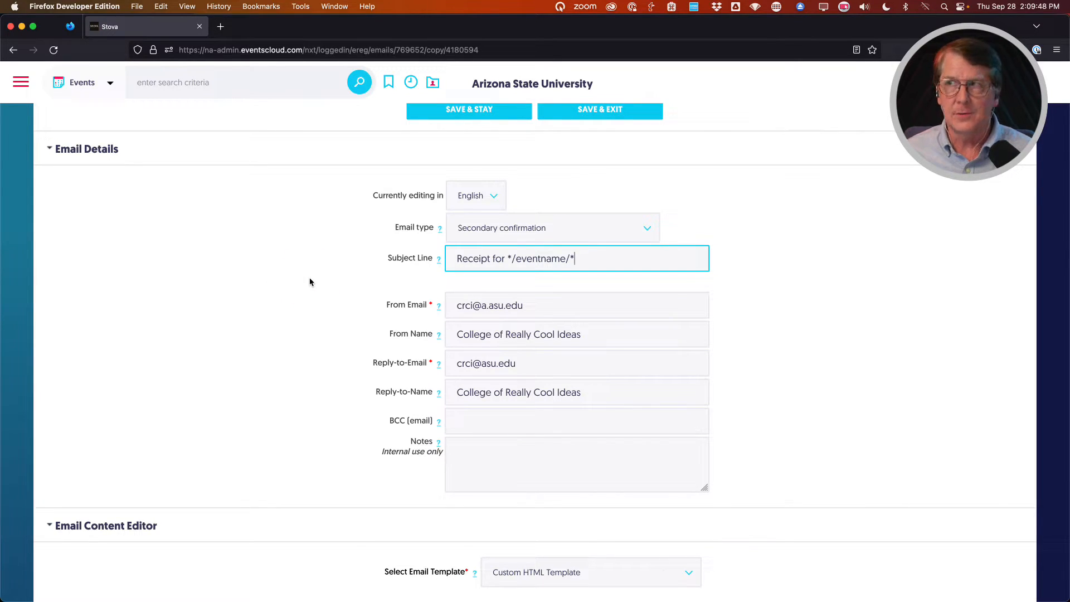
{"action": "left_click", "coordinate": [225, 373]}
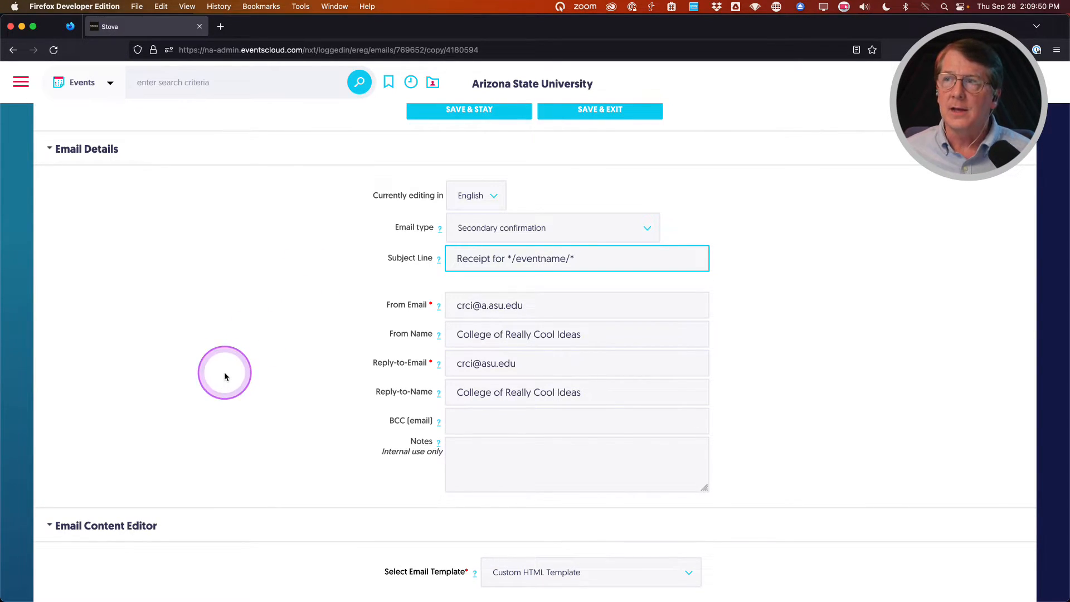
{"action": "left_click", "coordinate": [231, 413]}
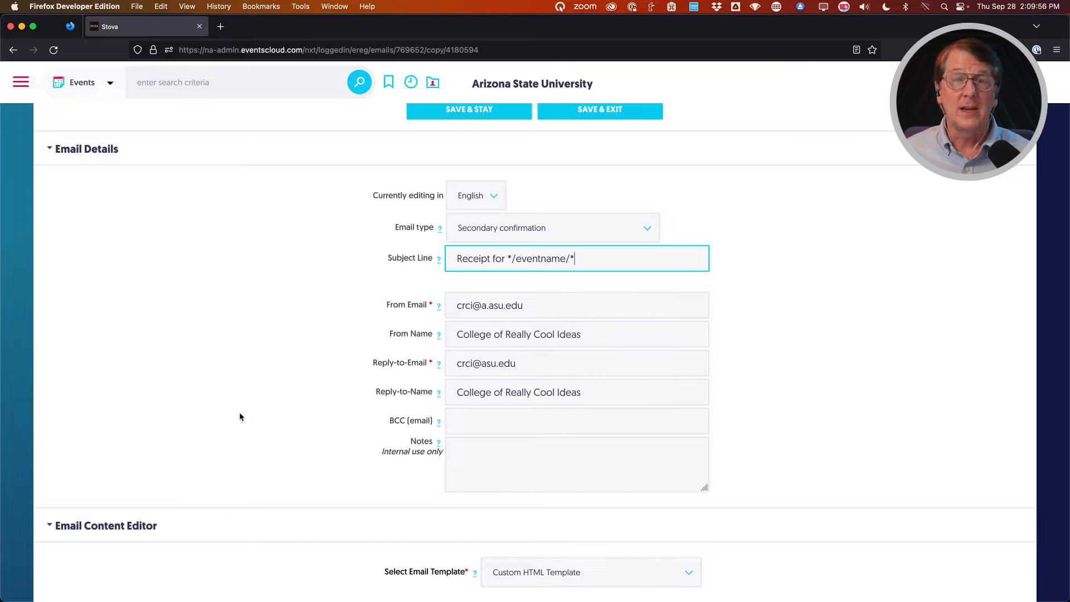
{"action": "left_click", "coordinate": [267, 417]}
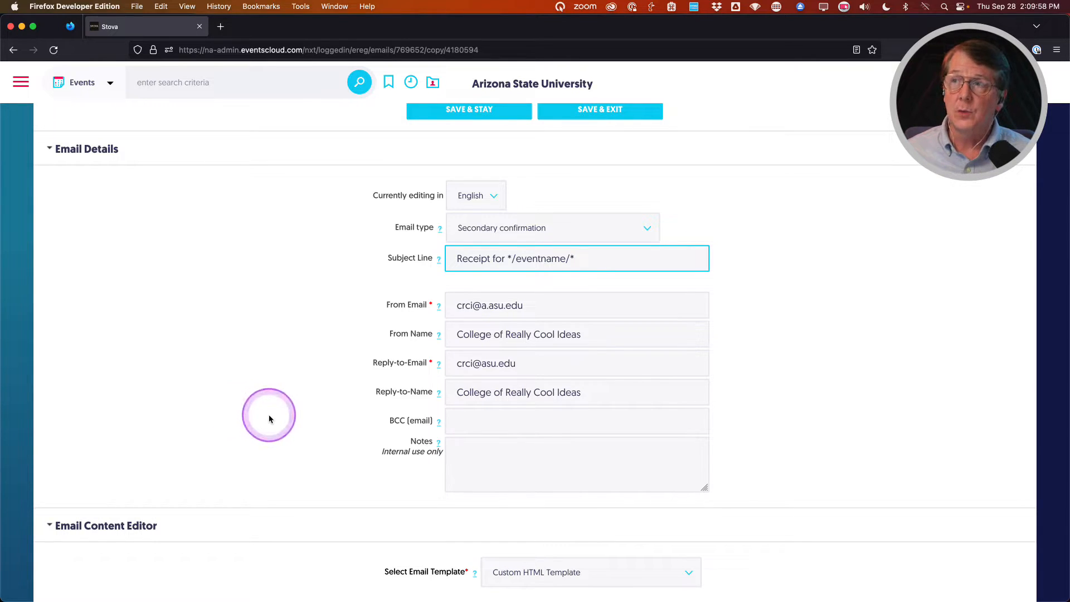
{"action": "scroll", "coordinate": [267, 417], "scroll_direction": "up", "scroll_amount": 3}
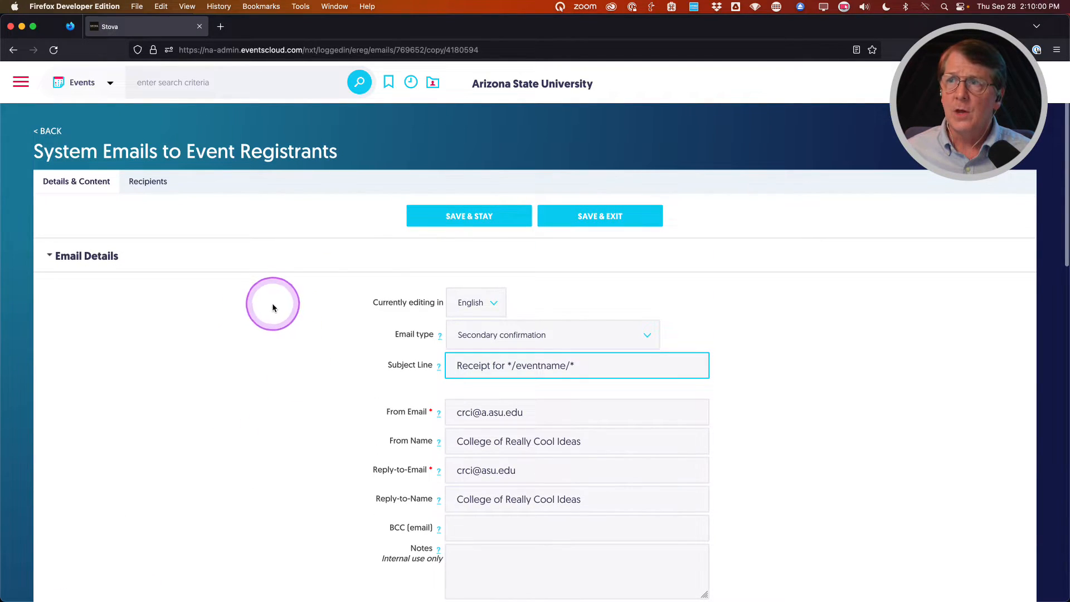
{"action": "left_click", "coordinate": [450, 220]}
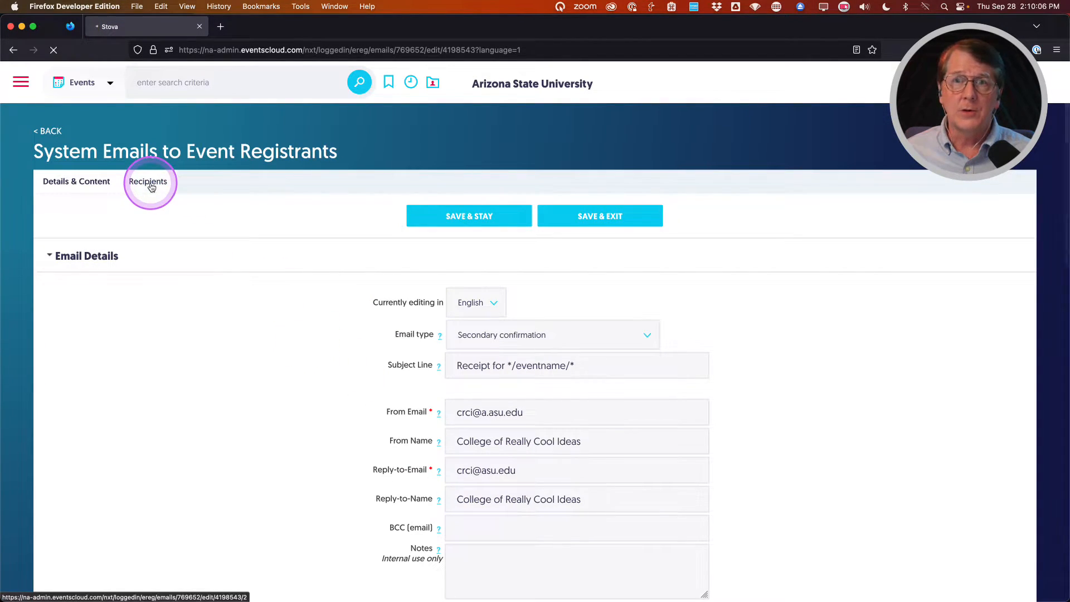
Limit recipients to General Admission, Exhibitor: Vendor and Sponsors categories, then Save & Exit.
{"action": "left_click", "coordinate": [150, 185]}
{"action": "left_click", "coordinate": [377, 474]}
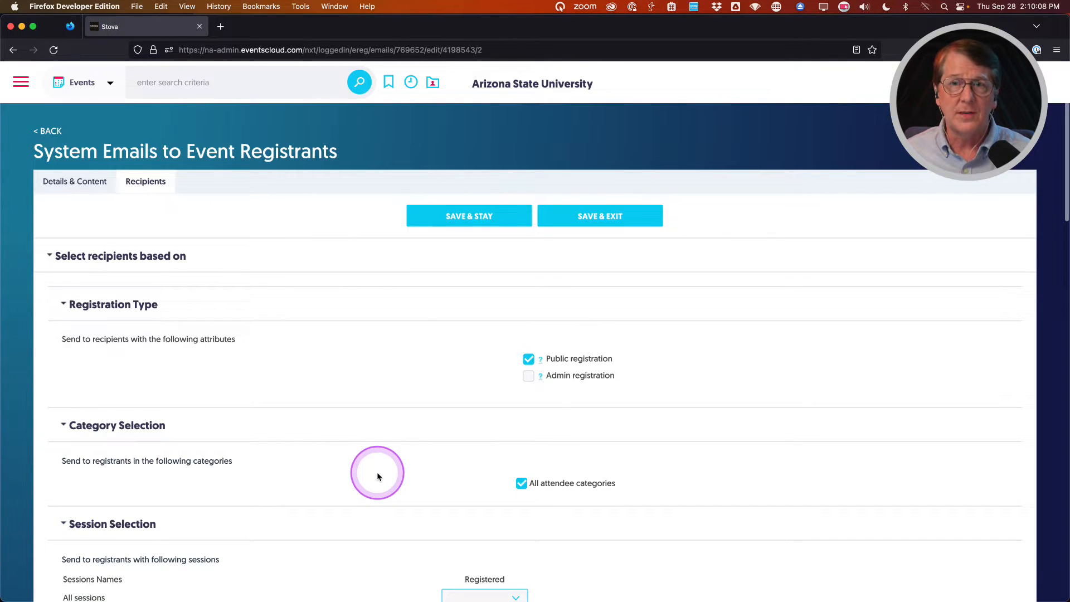
{"action": "scroll", "coordinate": [377, 476], "scroll_direction": "down", "scroll_amount": 3}
{"action": "left_click", "coordinate": [520, 377]}
{"action": "scroll", "coordinate": [411, 370], "scroll_direction": "down", "scroll_amount": 3}
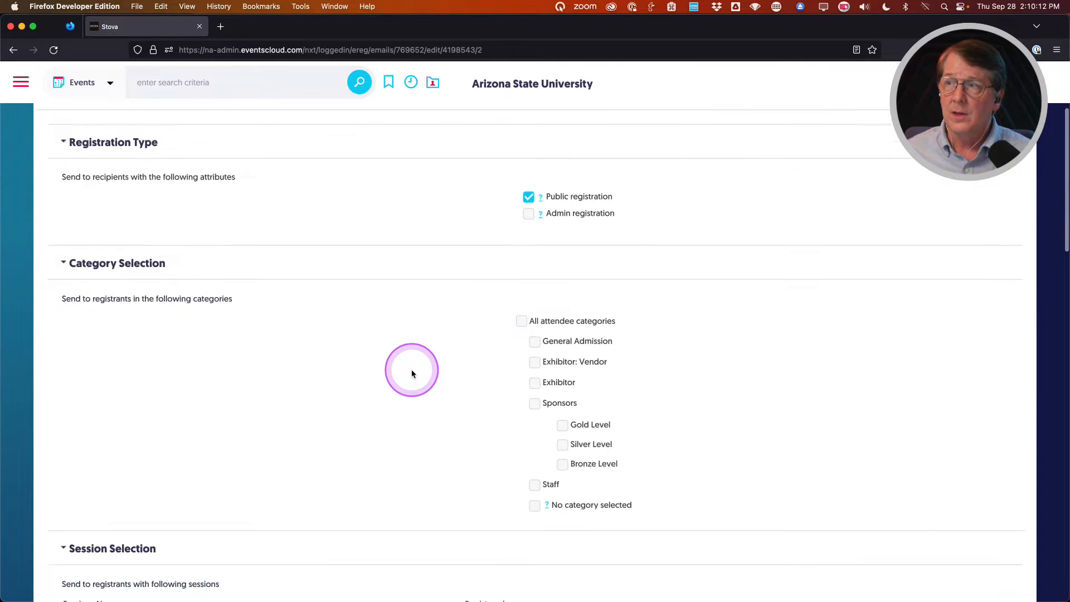
{"action": "left_click", "coordinate": [533, 285]}
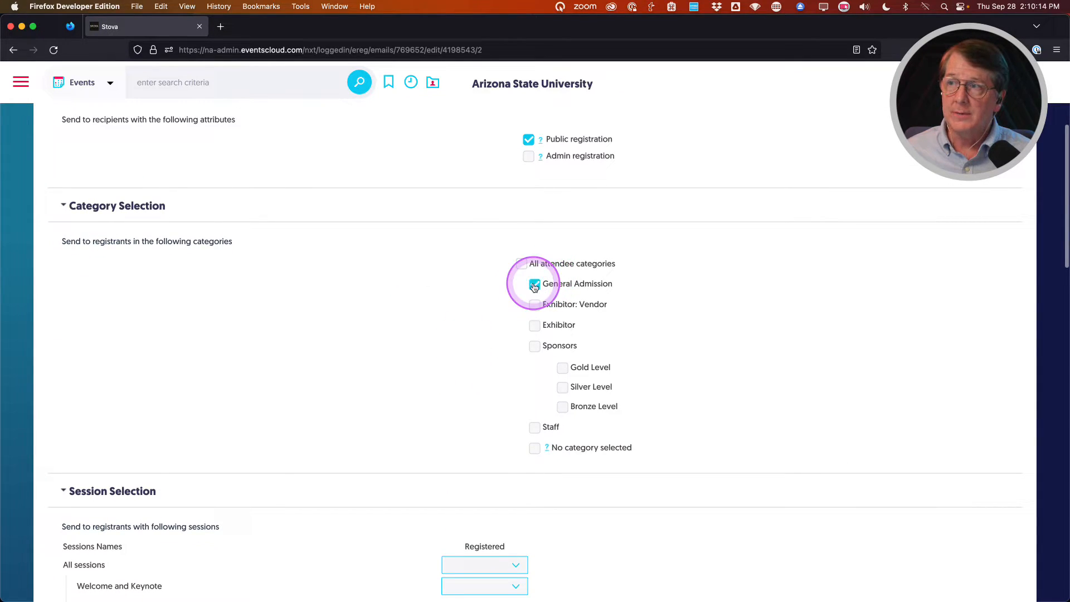
{"action": "left_click", "coordinate": [534, 305]}
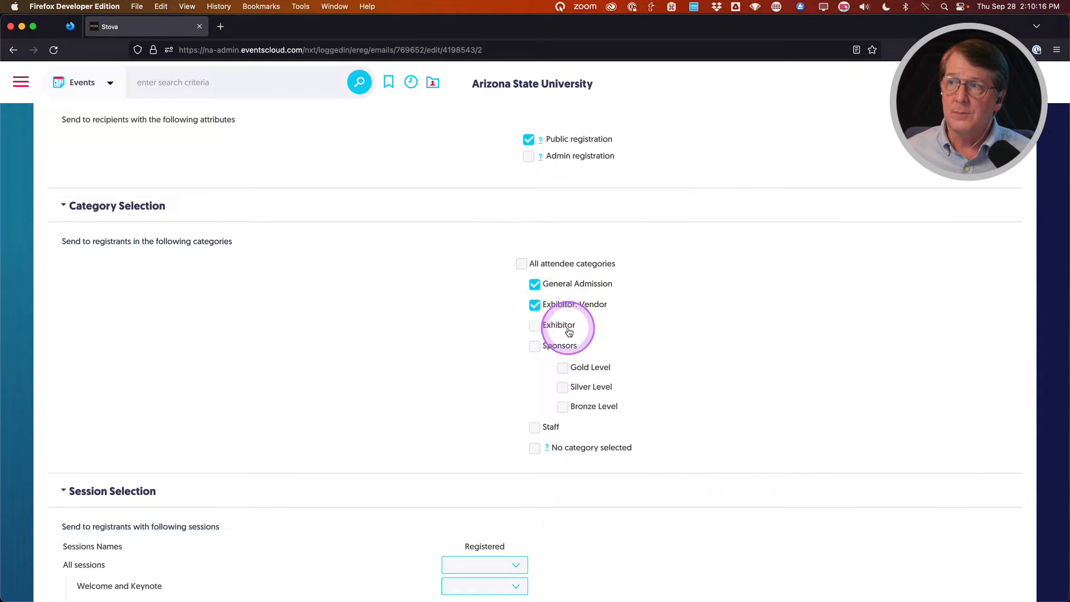
{"action": "left_click", "coordinate": [534, 346]}
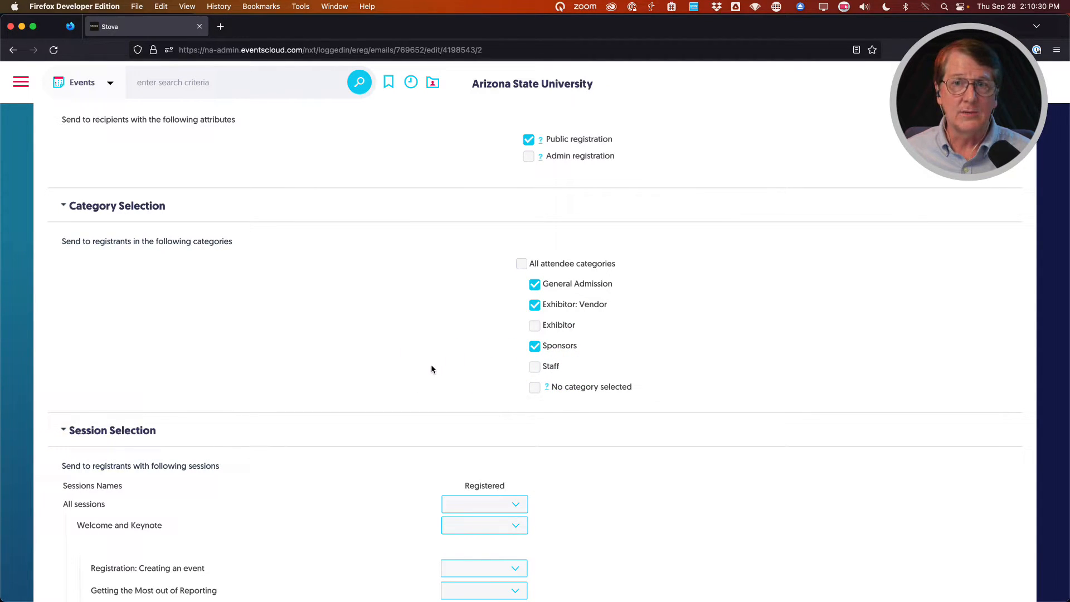
{"action": "scroll", "coordinate": [432, 369], "scroll_direction": "up", "scroll_amount": 5}
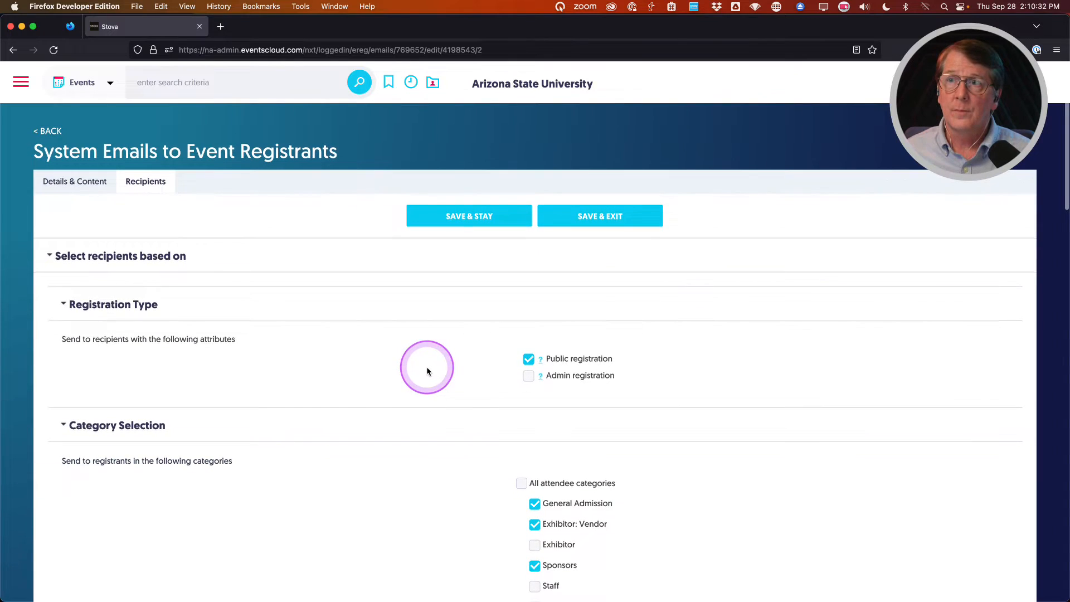
{"action": "left_click", "coordinate": [611, 216]}
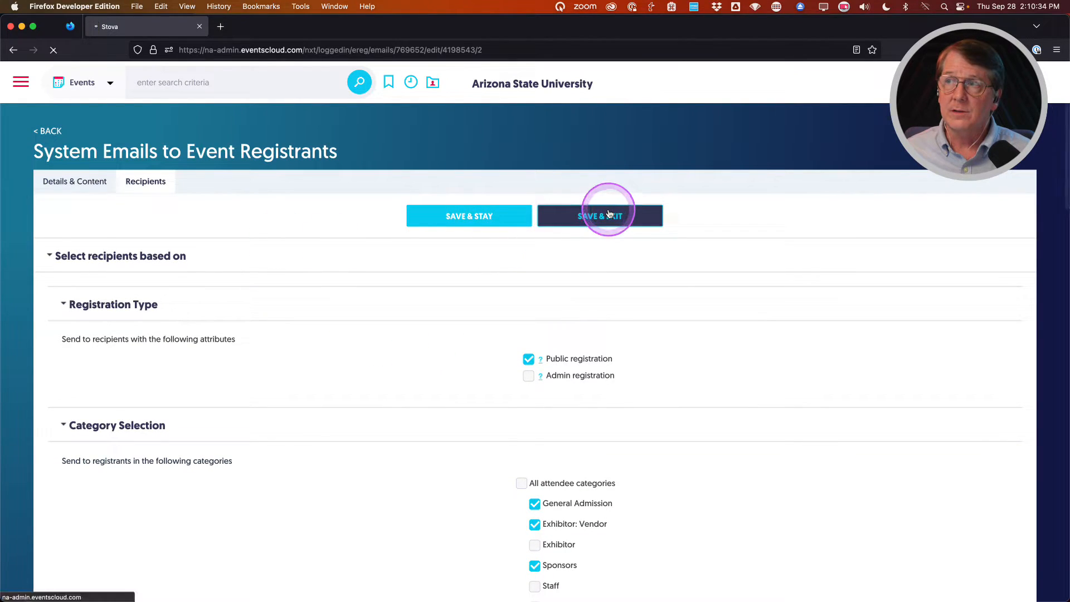
{"action": "scroll", "coordinate": [422, 396], "scroll_direction": "down", "scroll_amount": 3}
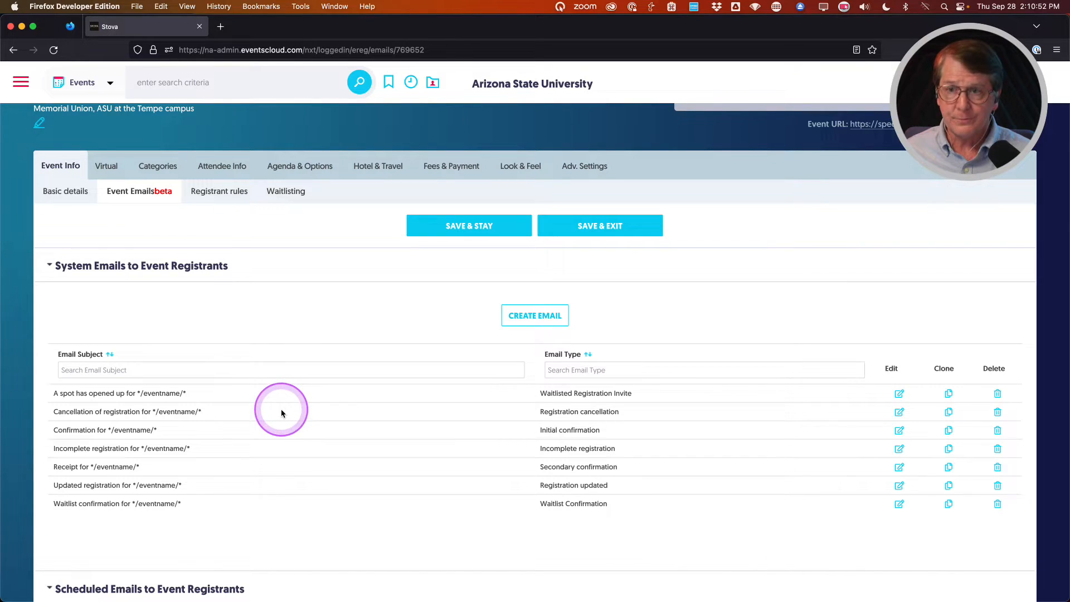
{"action": "scroll", "coordinate": [283, 412], "scroll_direction": "down", "scroll_amount": 5}
{"action": "scroll", "coordinate": [282, 413], "scroll_direction": "down", "scroll_amount": 2}
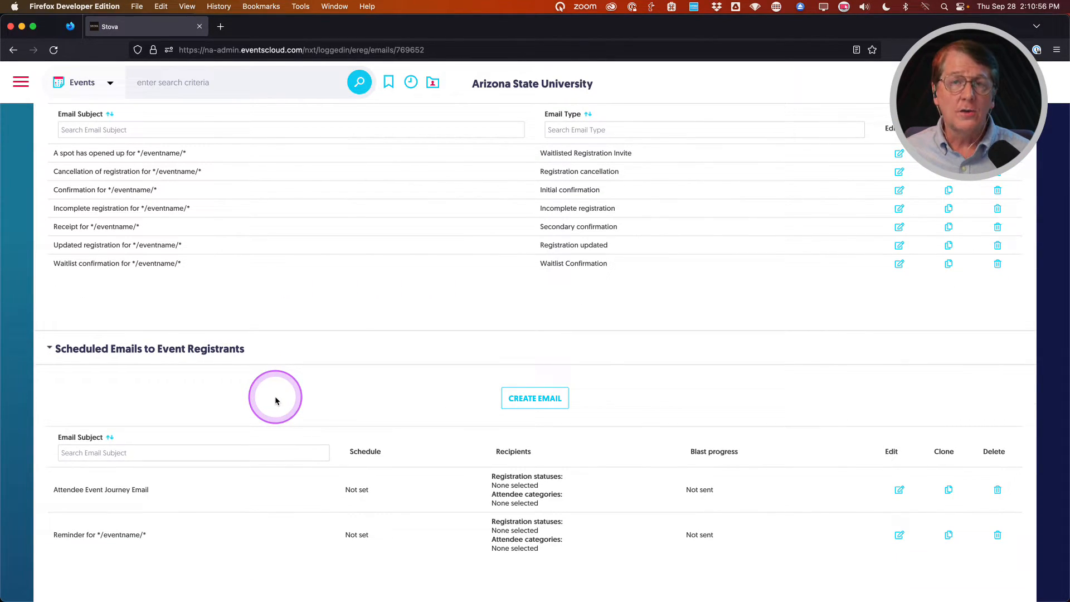
{"action": "scroll", "coordinate": [275, 400], "scroll_direction": "down", "scroll_amount": 2}
{"action": "left_click", "coordinate": [262, 510]}
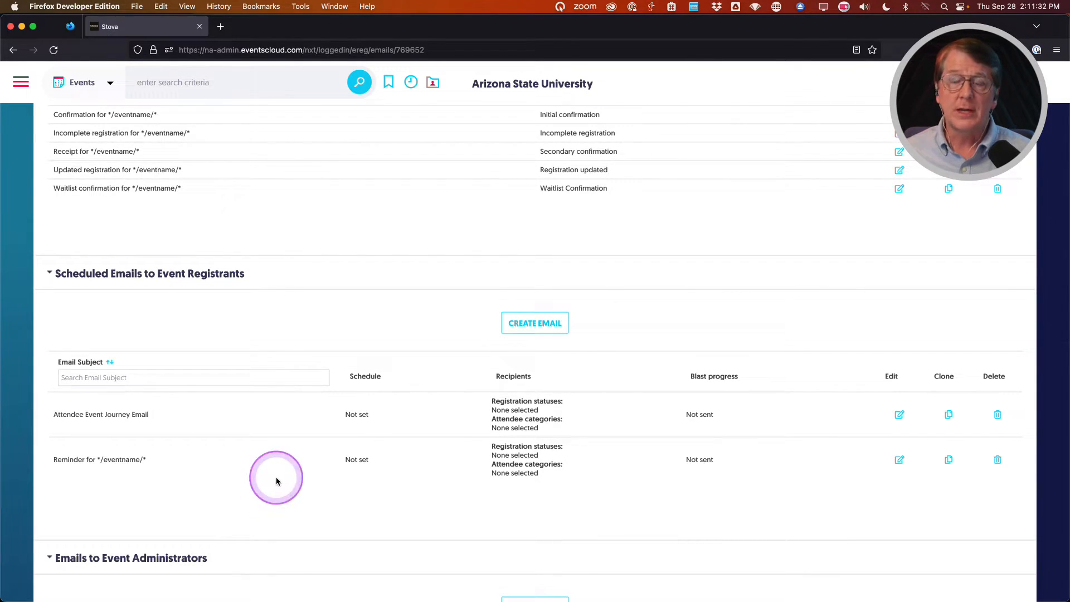
{"action": "scroll", "coordinate": [268, 478], "scroll_direction": "up", "scroll_amount": 3}
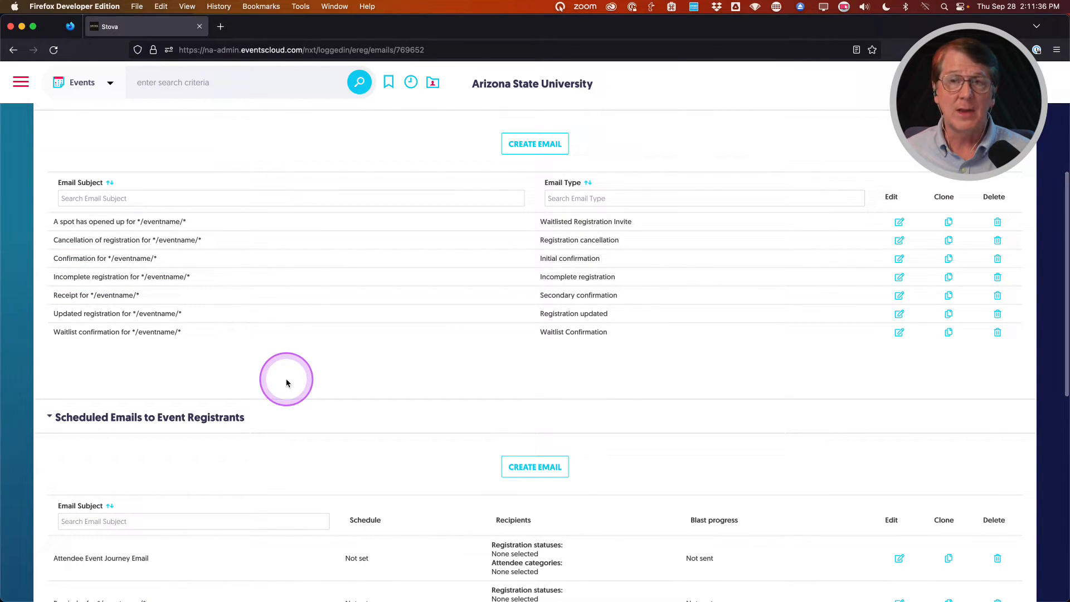
{"action": "scroll", "coordinate": [286, 382], "scroll_direction": "down", "scroll_amount": 1}
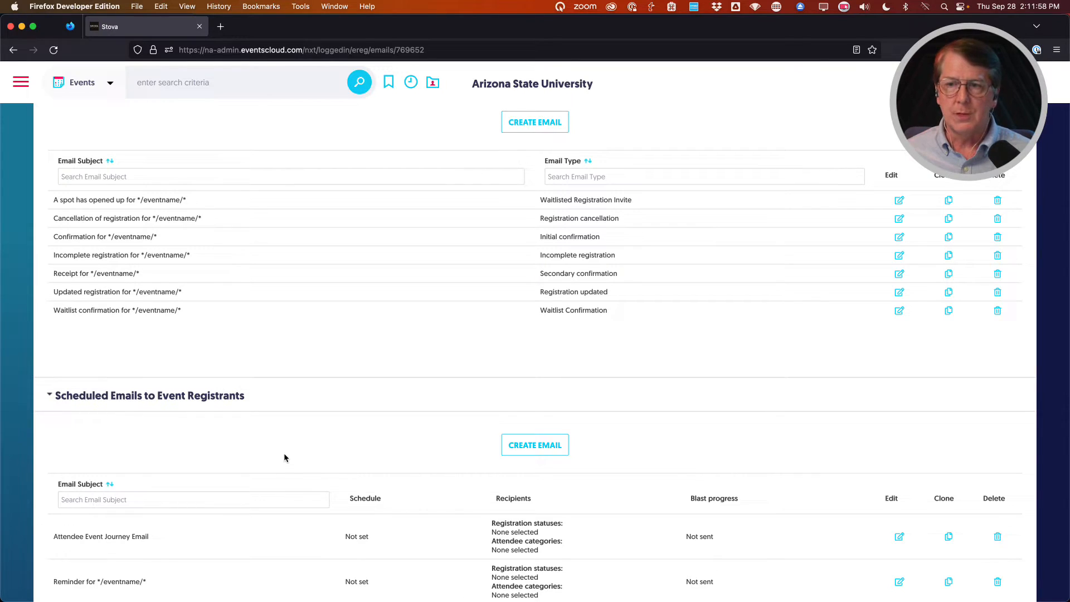
{"action": "scroll", "coordinate": [284, 458], "scroll_direction": "down", "scroll_amount": 4}
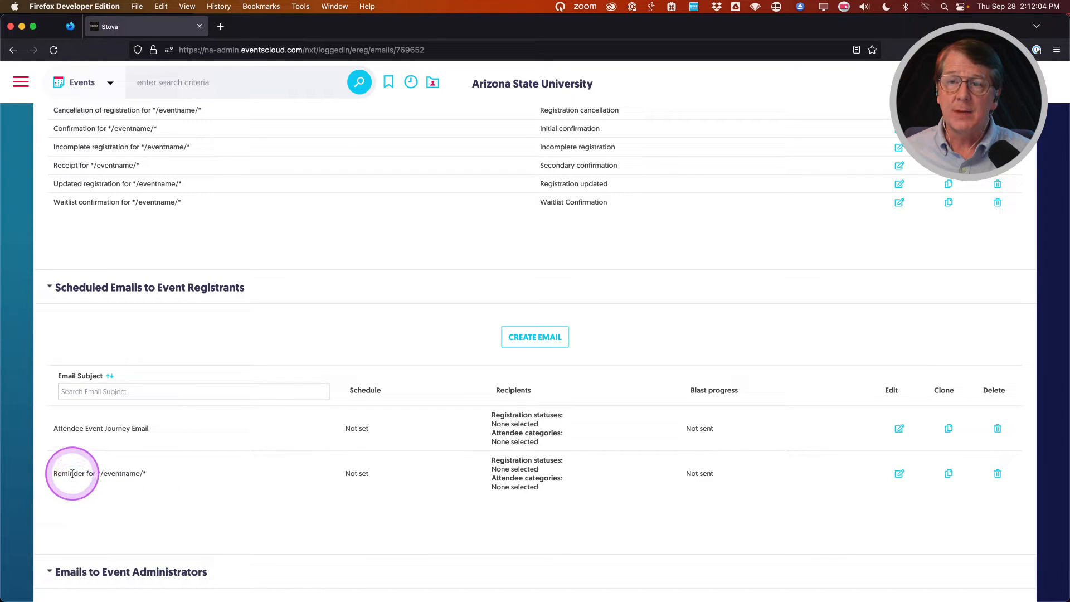
{"action": "left_click", "coordinate": [899, 475]}
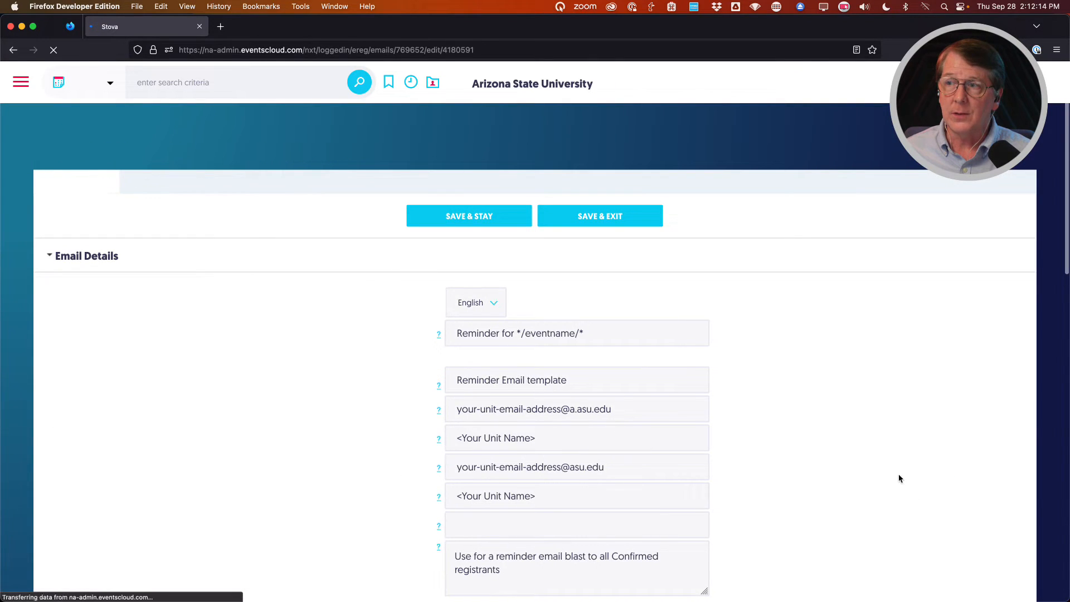
{"action": "left_click", "coordinate": [579, 444]}
{"action": "scroll", "coordinate": [296, 406], "scroll_direction": "down", "scroll_amount": 2}
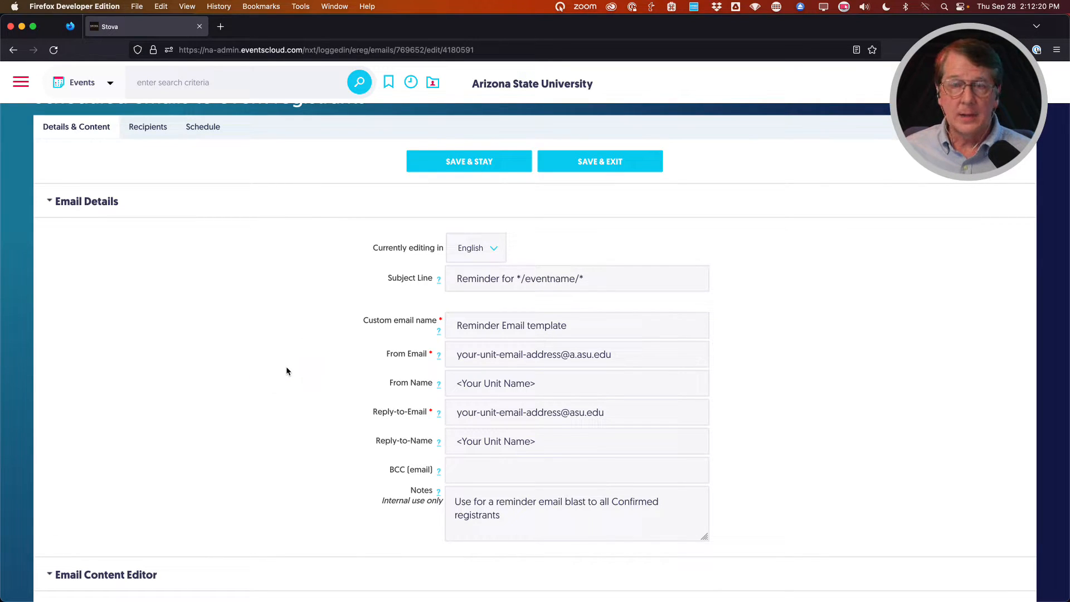
{"action": "left_click", "coordinate": [341, 288]}
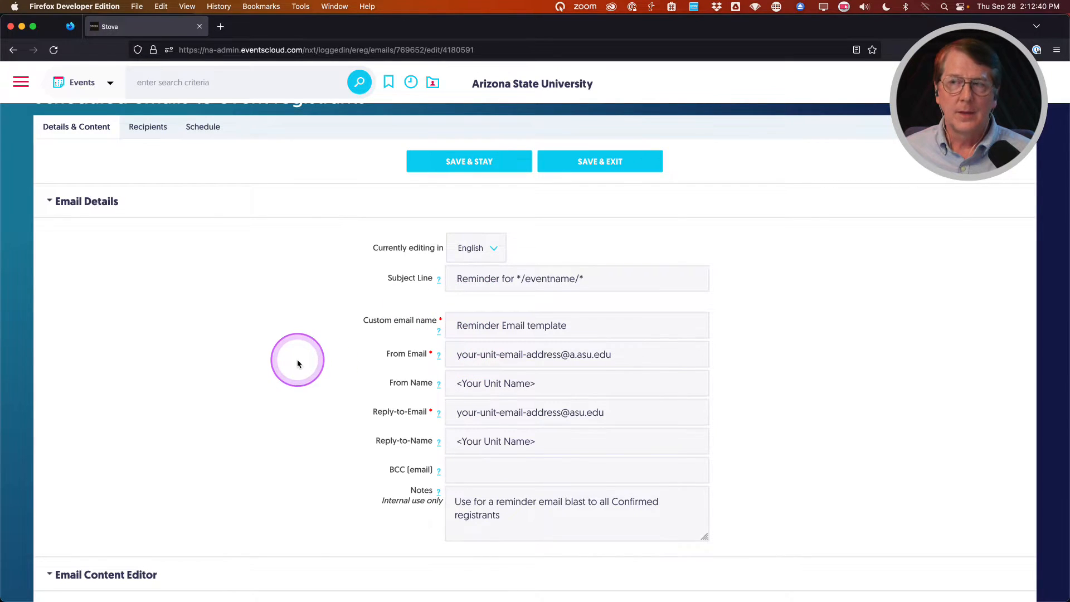
{"action": "scroll", "coordinate": [304, 362], "scroll_direction": "up", "scroll_amount": 1}
{"action": "scroll", "coordinate": [305, 363], "scroll_direction": "down", "scroll_amount": 1}
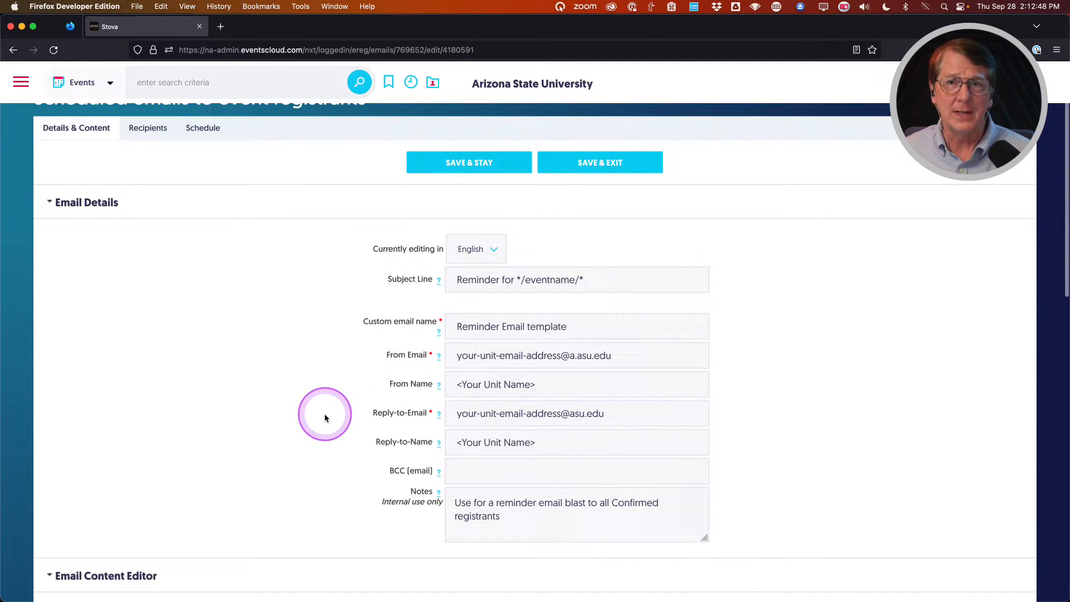
{"action": "triple_click", "coordinate": [473, 279]}
{"action": "key", "text": "super+c"}
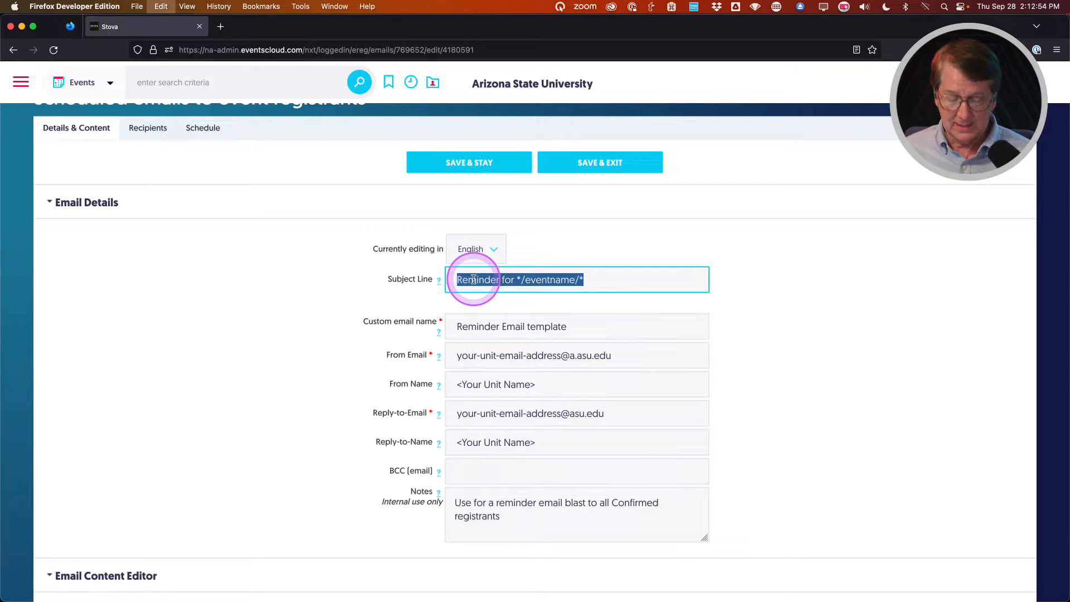
{"action": "triple_click", "coordinate": [473, 329]}
{"action": "key", "text": "super+v"}
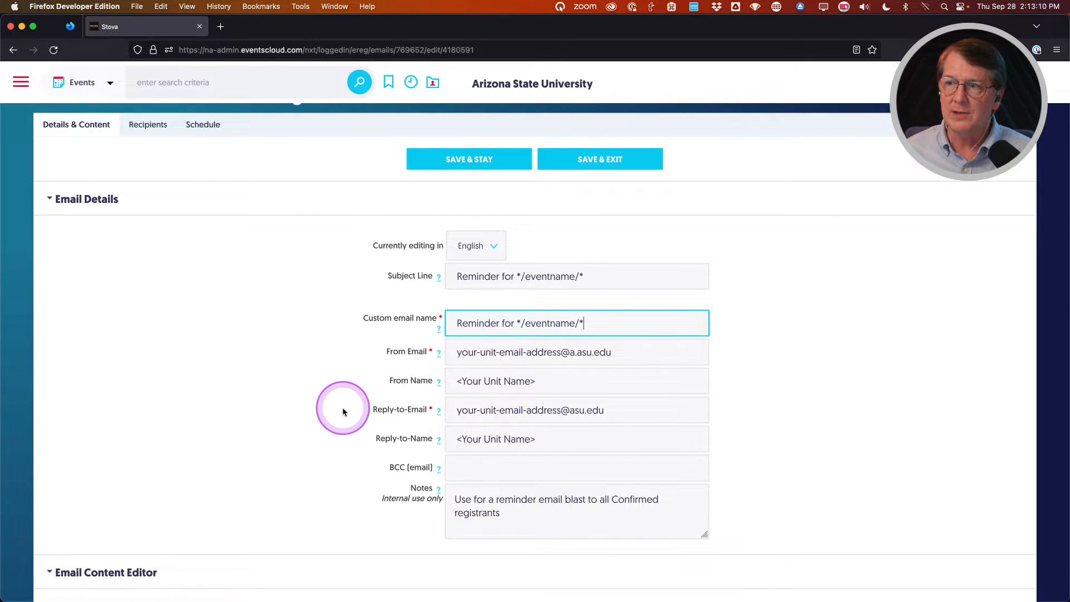
{"action": "scroll", "coordinate": [357, 404], "scroll_direction": "down", "scroll_amount": 1}
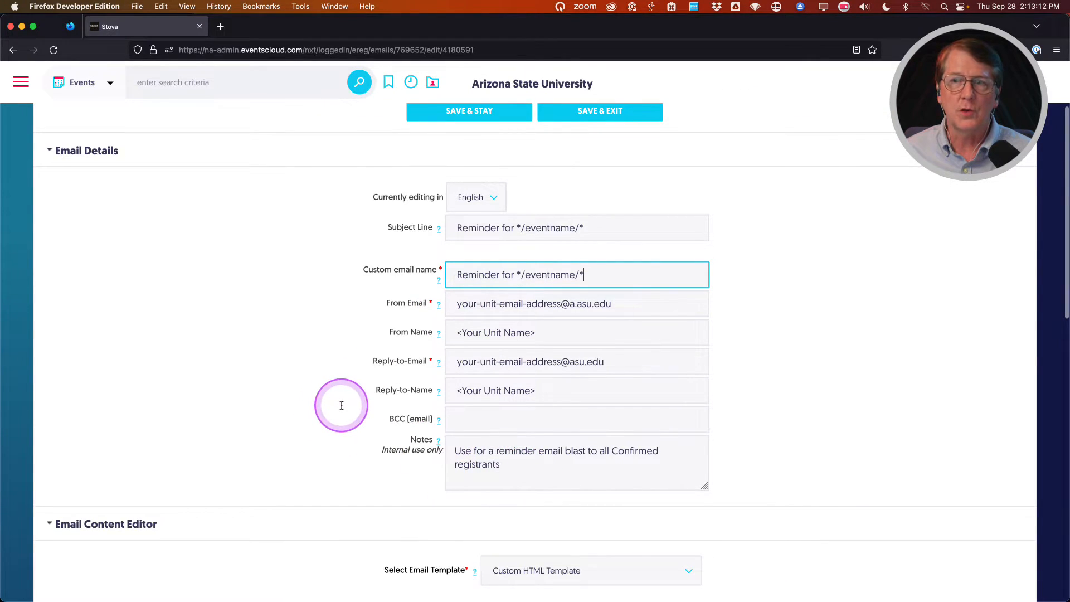
{"action": "scroll", "coordinate": [341, 405], "scroll_direction": "down", "scroll_amount": 8}
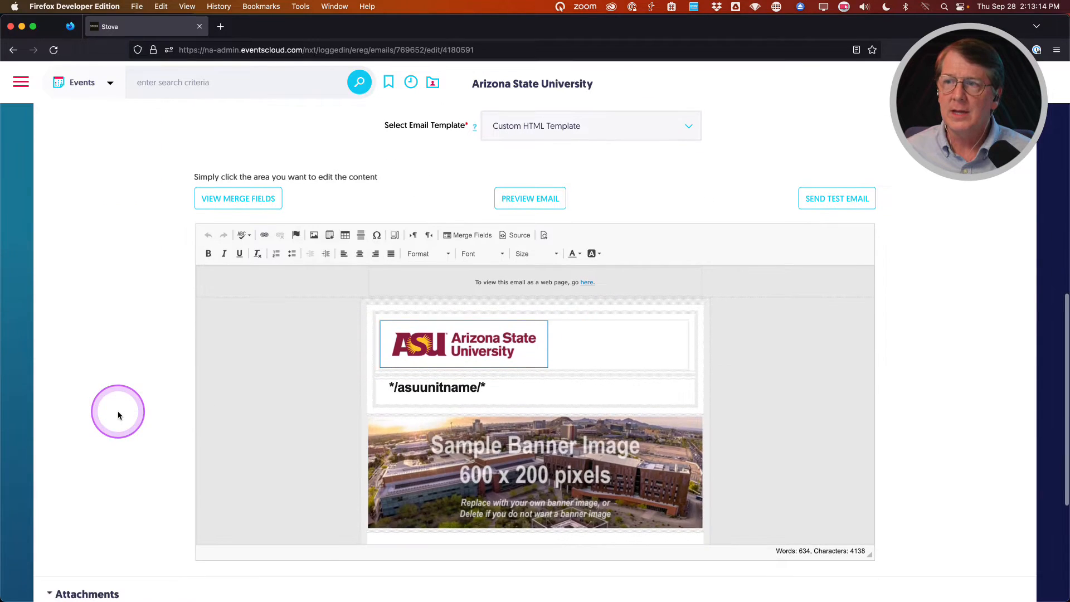
{"action": "scroll", "coordinate": [526, 384], "scroll_direction": "down", "scroll_amount": 5}
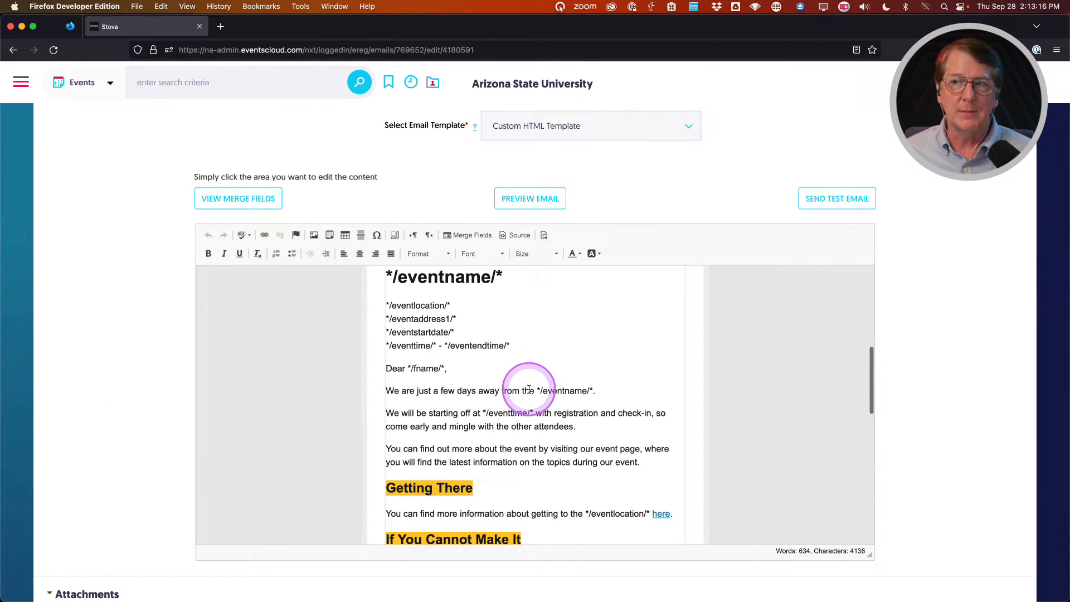
{"action": "scroll", "coordinate": [529, 389], "scroll_direction": "down", "scroll_amount": 2}
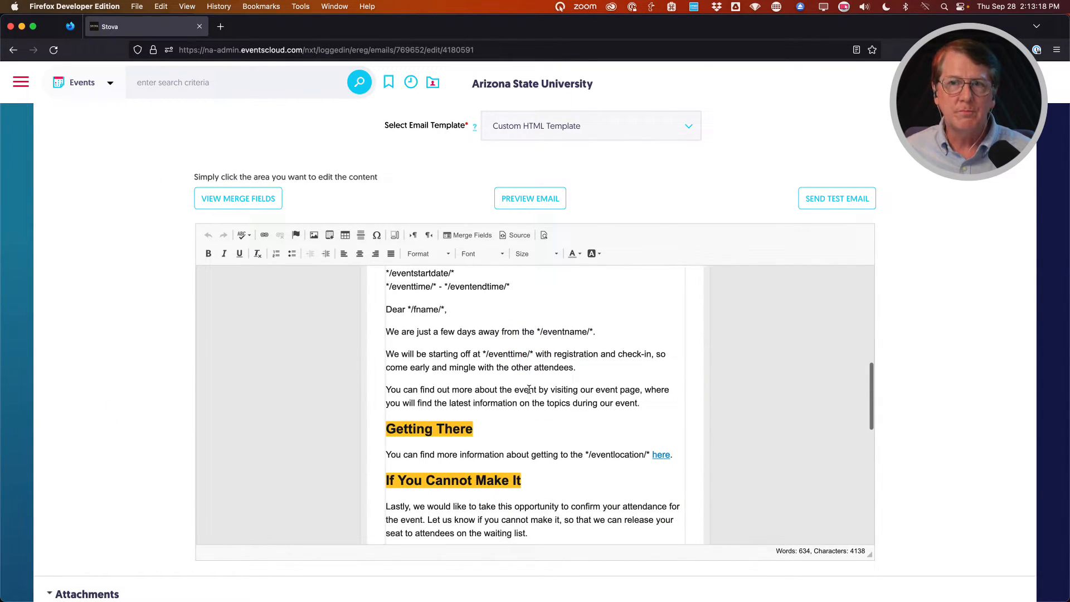
{"action": "scroll", "coordinate": [529, 389], "scroll_direction": "down", "scroll_amount": 2}
{"action": "left_click", "coordinate": [489, 383]}
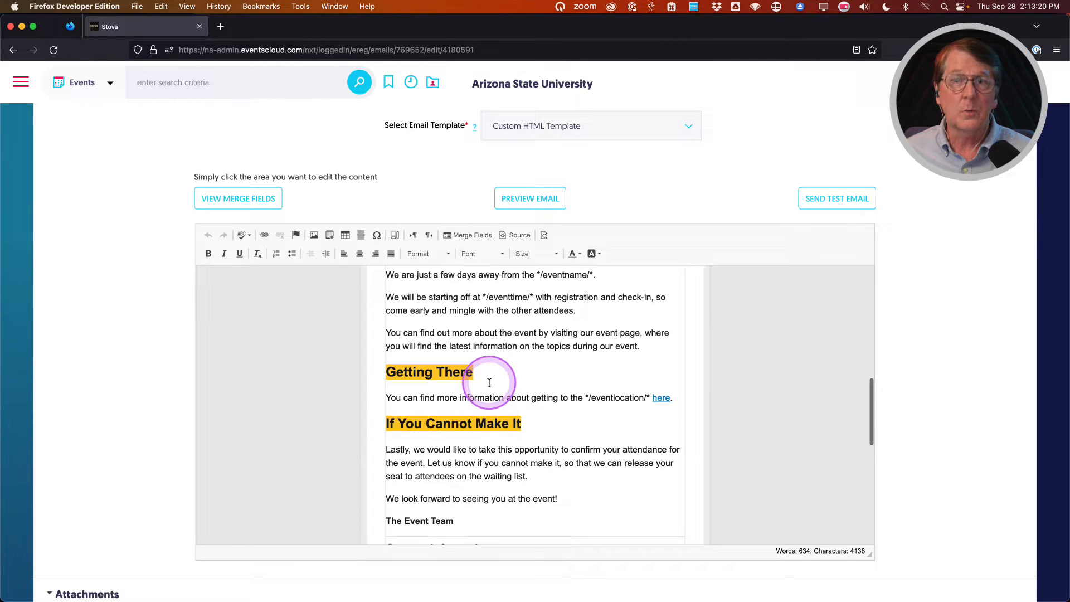
{"action": "scroll", "coordinate": [451, 419], "scroll_direction": "up", "scroll_amount": 1}
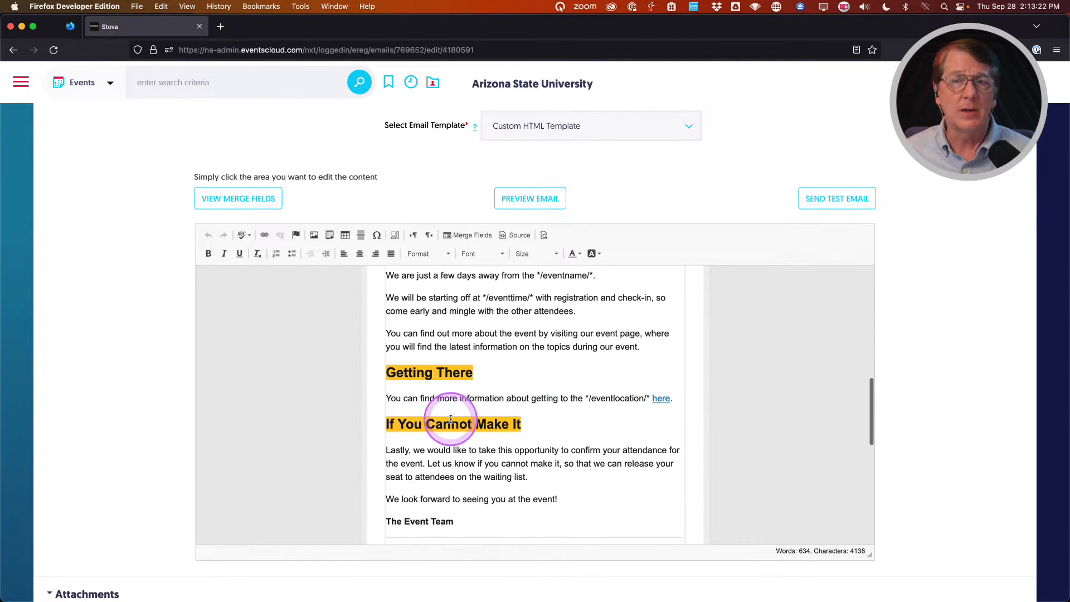
{"action": "scroll", "coordinate": [451, 419], "scroll_direction": "up", "scroll_amount": 5}
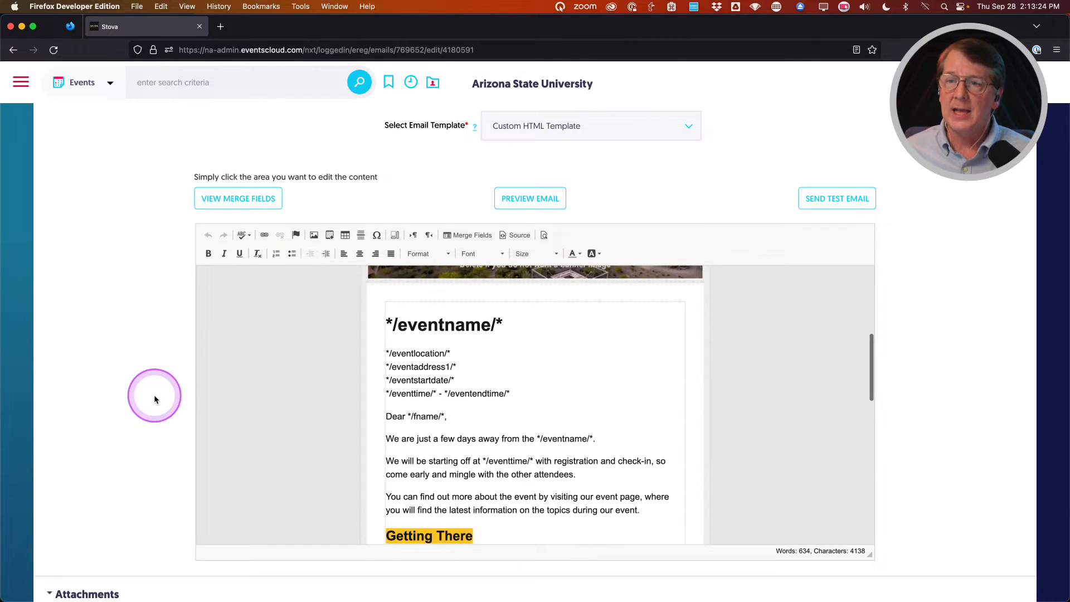
{"action": "scroll", "coordinate": [154, 394], "scroll_direction": "up", "scroll_amount": 5}
{"action": "scroll", "coordinate": [154, 395], "scroll_direction": "up", "scroll_amount": 5}
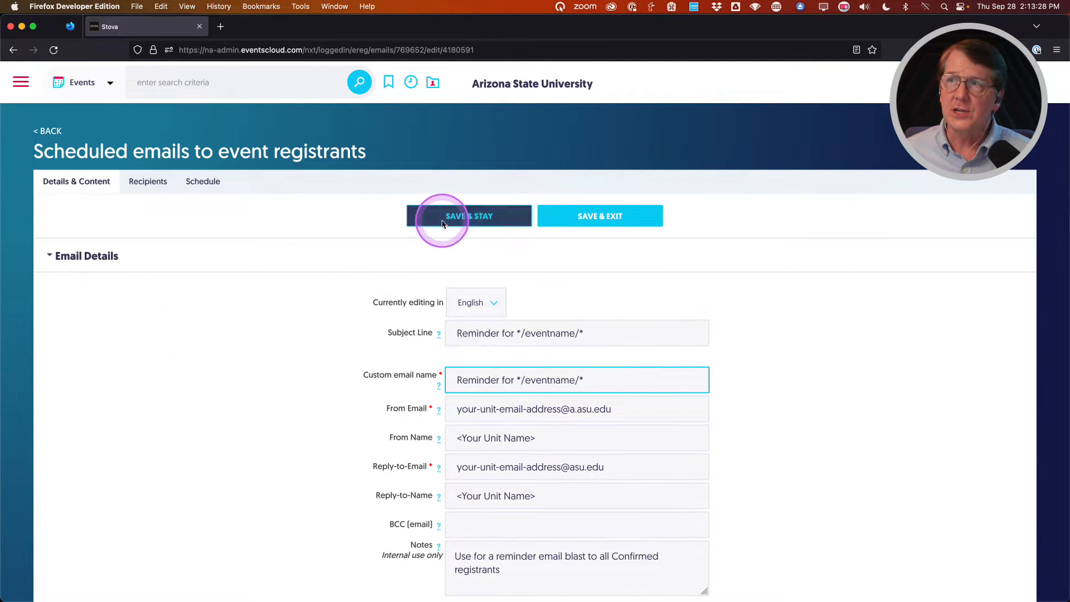
Save the reminder email with subject 'Reminder for */eventname/*' using Save & Stay.
{"action": "left_click", "coordinate": [455, 221]}
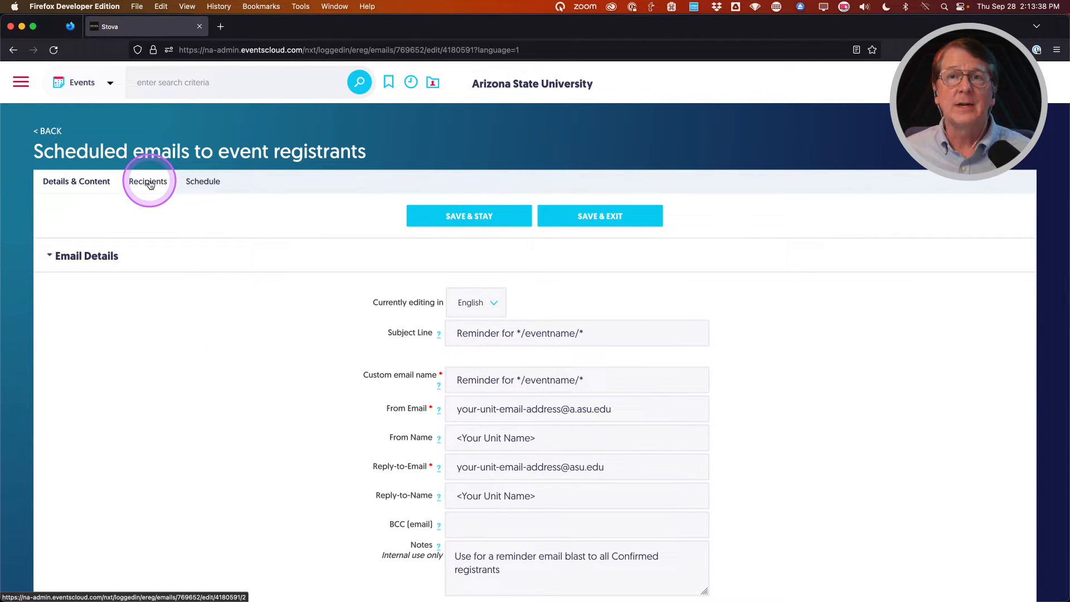
{"action": "left_click", "coordinate": [188, 441]}
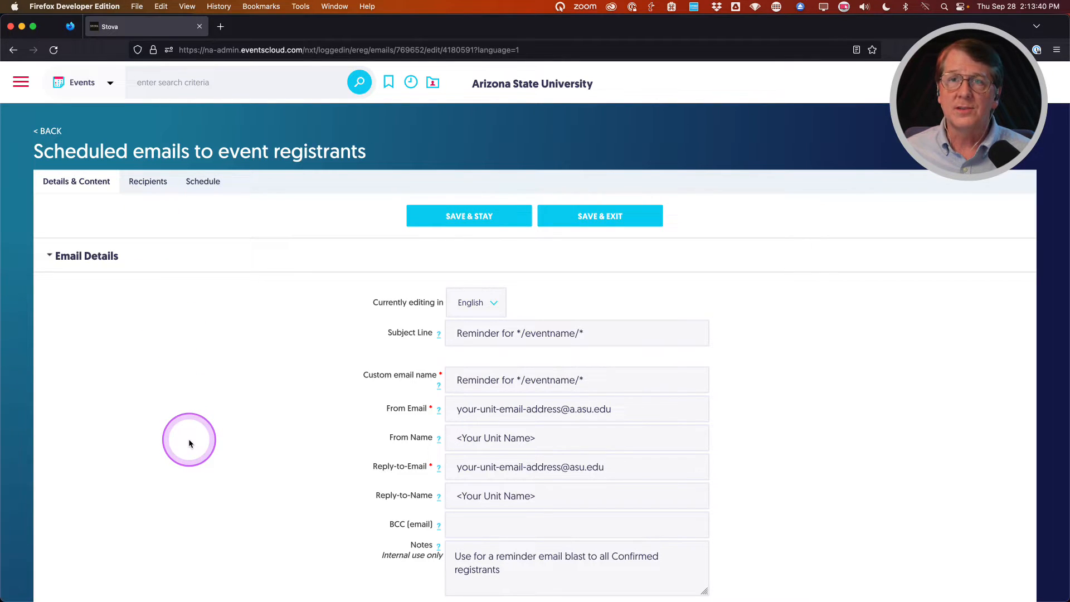
{"action": "left_click", "coordinate": [153, 186]}
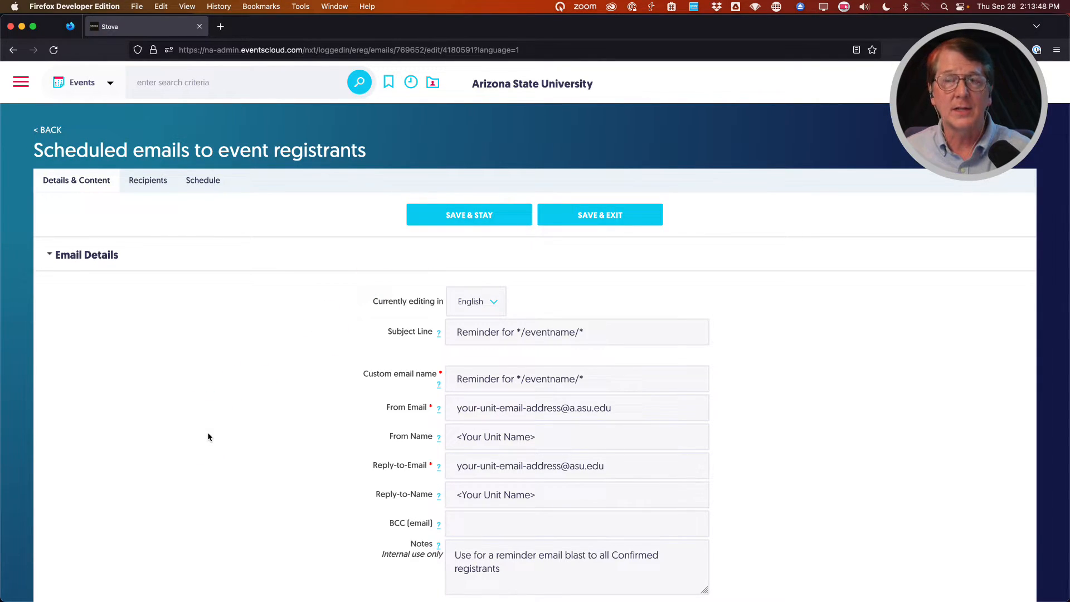
Target the reminder's recipients at public registrations across all attendee categories.
{"action": "left_click", "coordinate": [149, 182]}
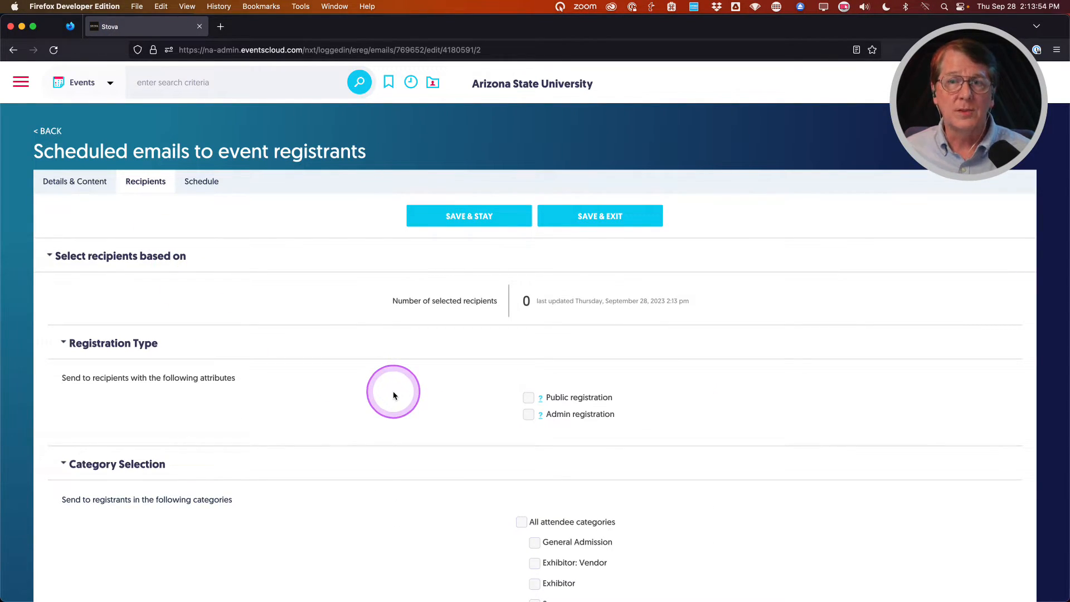
{"action": "scroll", "coordinate": [393, 395], "scroll_direction": "down", "scroll_amount": 1}
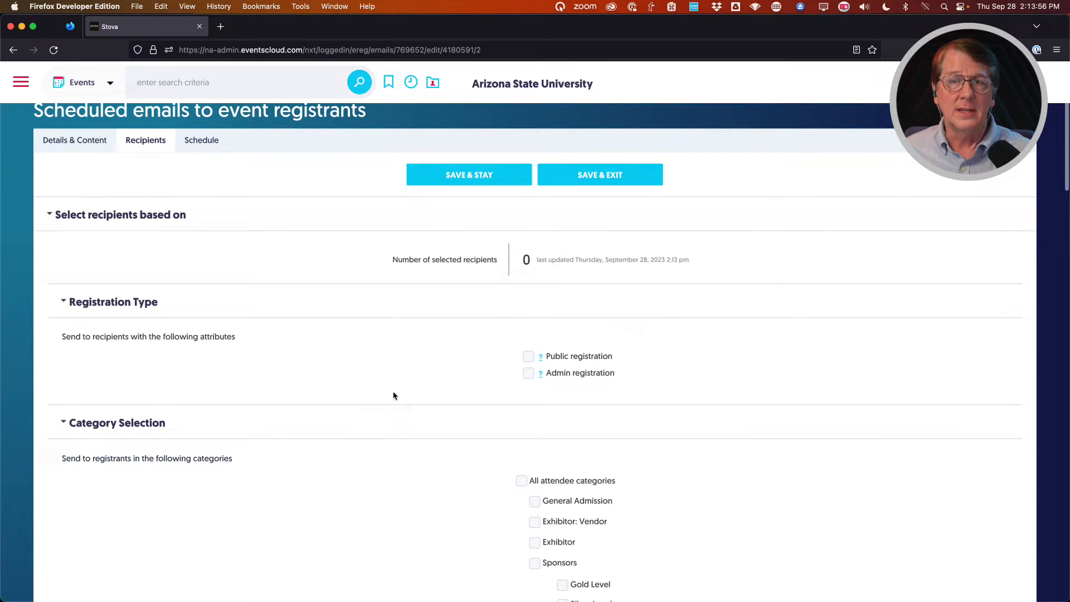
{"action": "scroll", "coordinate": [218, 333], "scroll_direction": "down", "scroll_amount": 1}
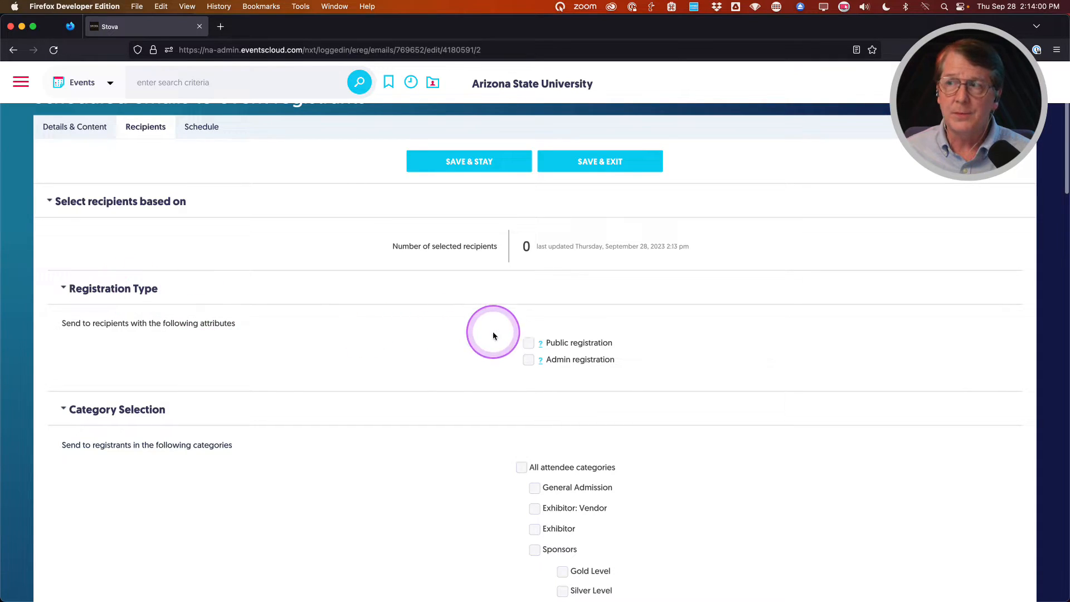
{"action": "left_click", "coordinate": [529, 343]}
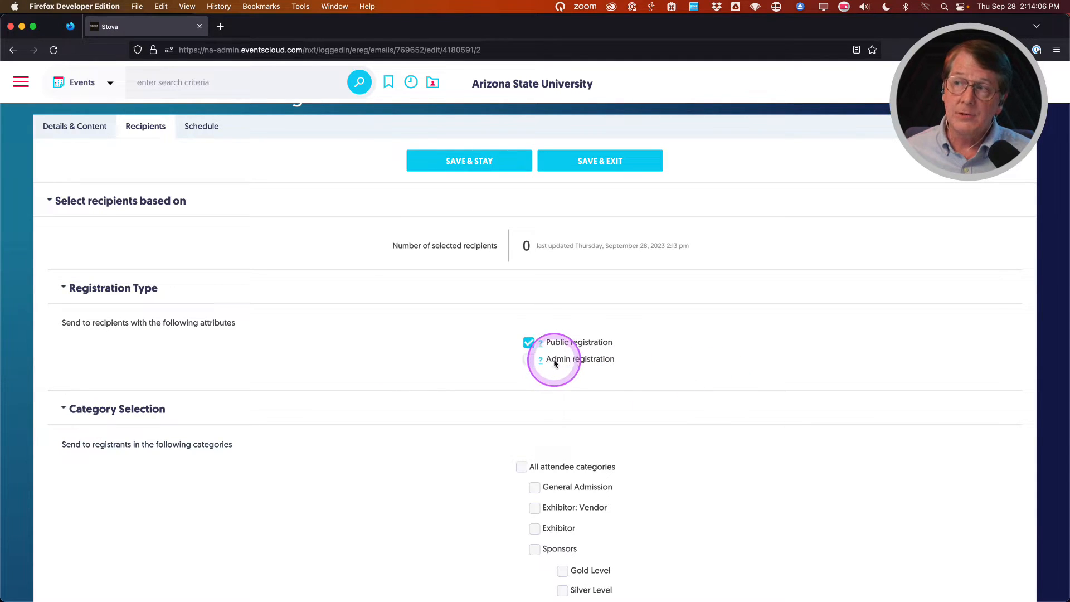
{"action": "scroll", "coordinate": [360, 360], "scroll_direction": "down", "scroll_amount": 5}
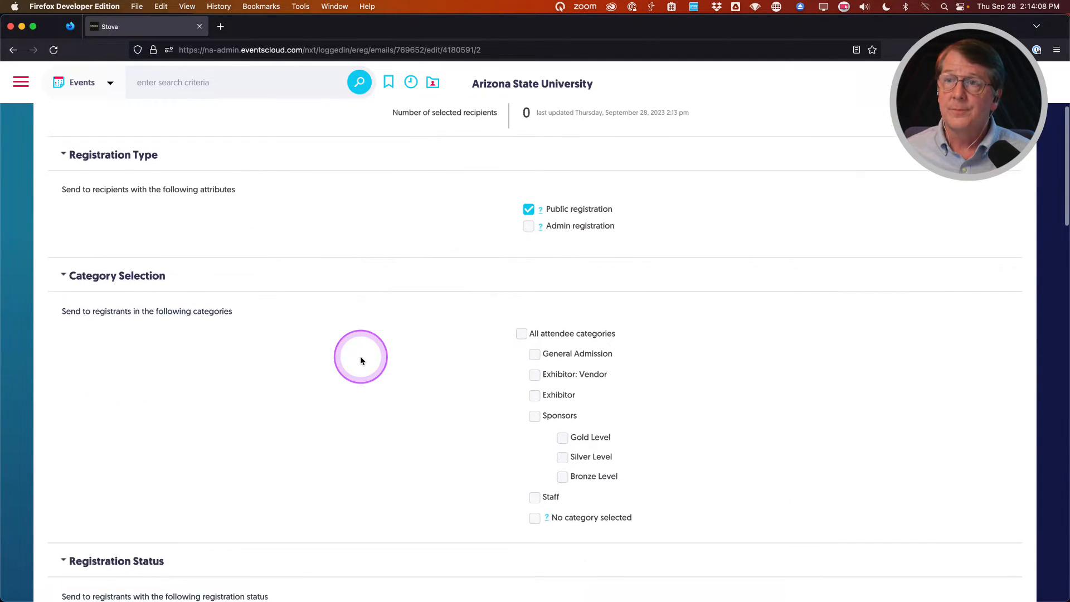
{"action": "left_click", "coordinate": [522, 304]}
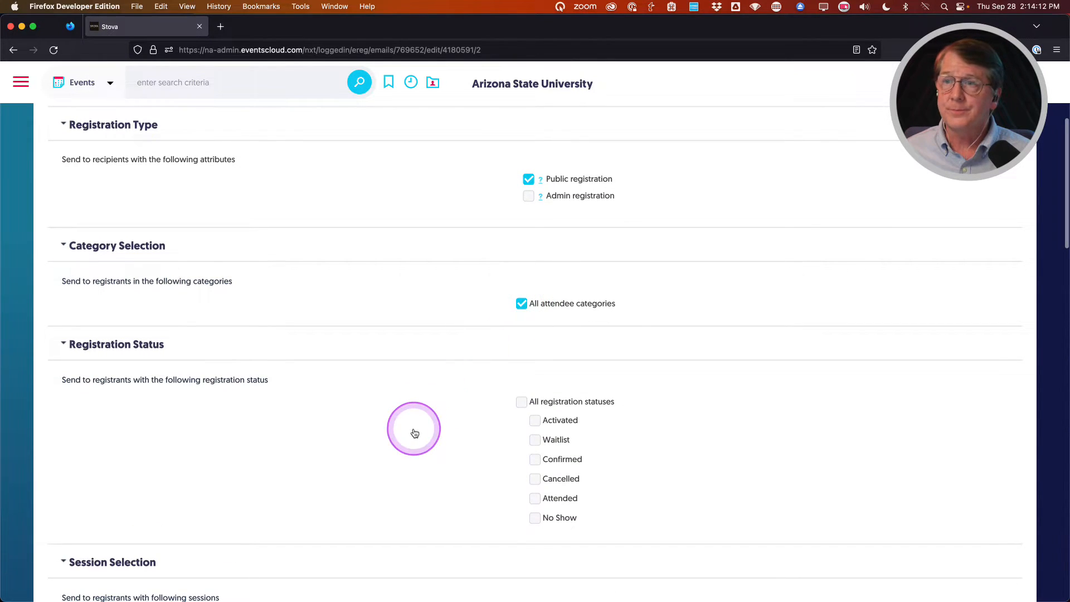
{"action": "scroll", "coordinate": [415, 428], "scroll_direction": "down", "scroll_amount": 2}
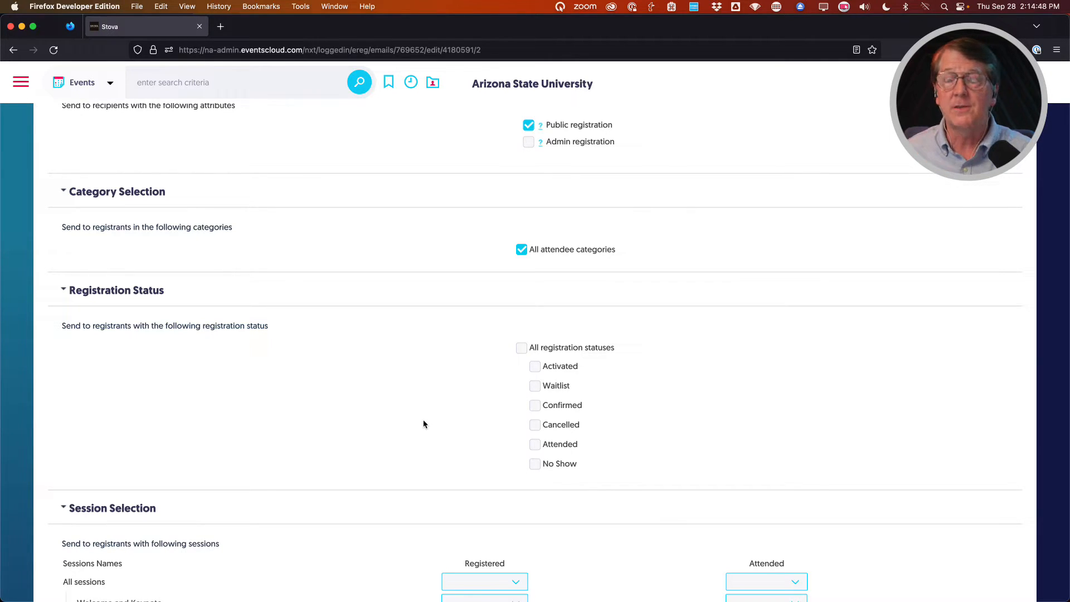
Add all registration statuses and all options to the recipients, then save so the count shows 1.
{"action": "left_click", "coordinate": [523, 349]}
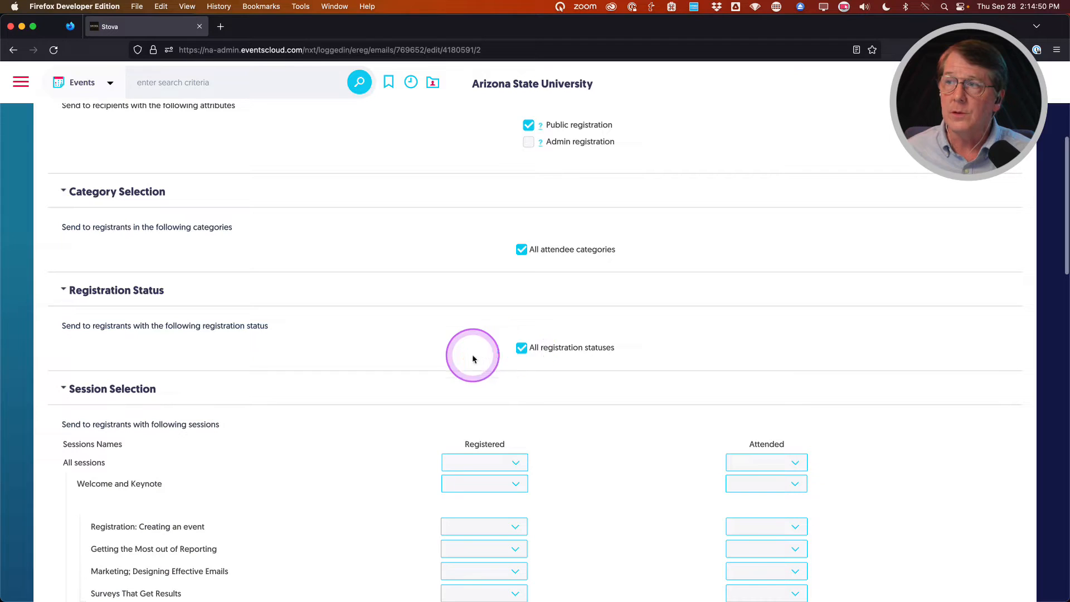
{"action": "scroll", "coordinate": [349, 377], "scroll_direction": "down", "scroll_amount": 4}
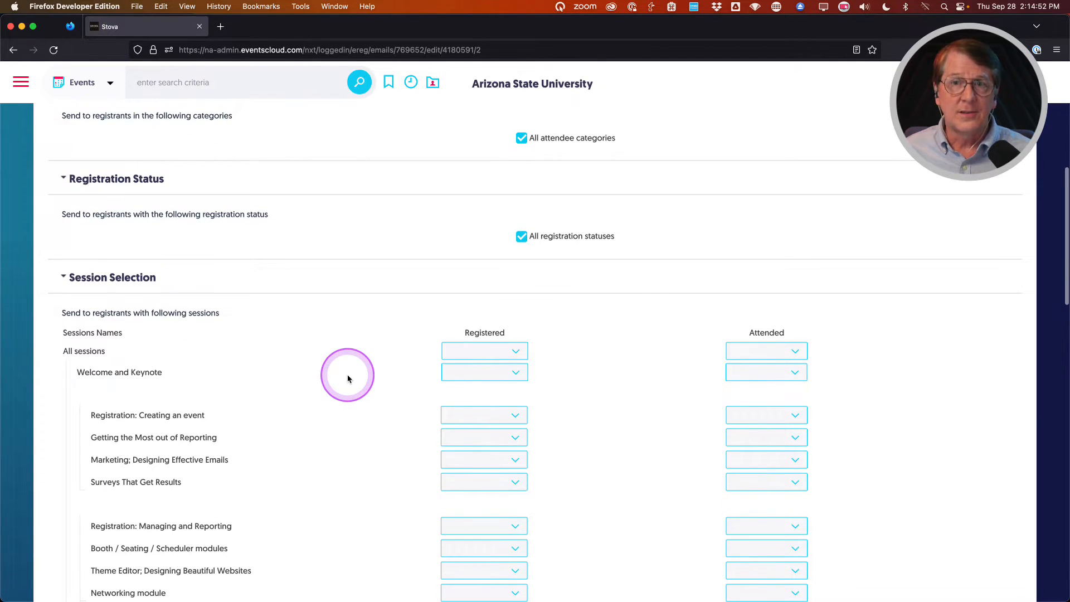
{"action": "scroll", "coordinate": [347, 378], "scroll_direction": "down", "scroll_amount": 3}
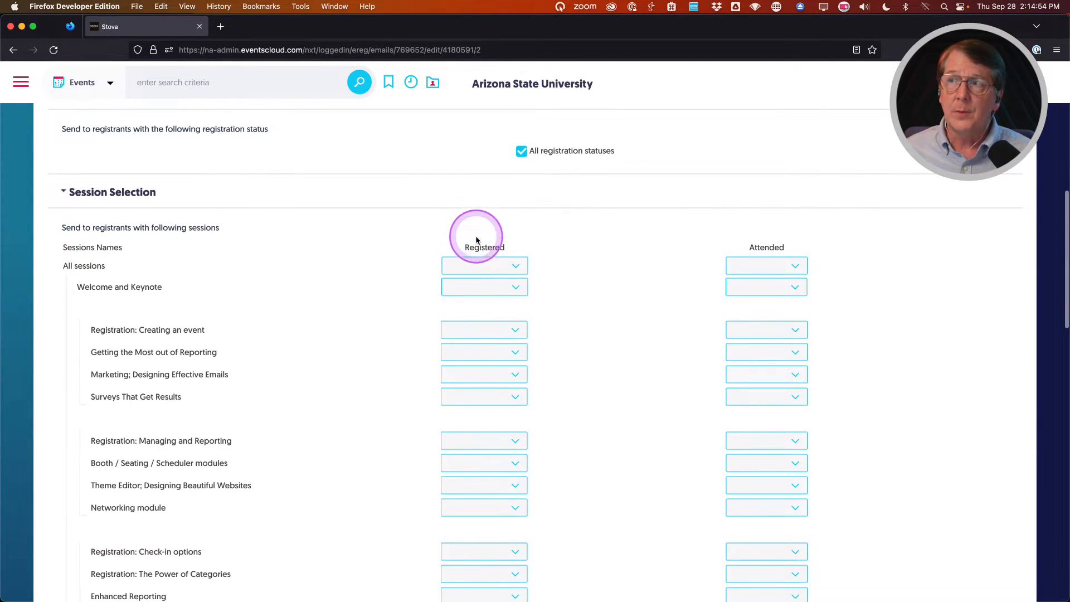
{"action": "scroll", "coordinate": [411, 335], "scroll_direction": "down", "scroll_amount": 7}
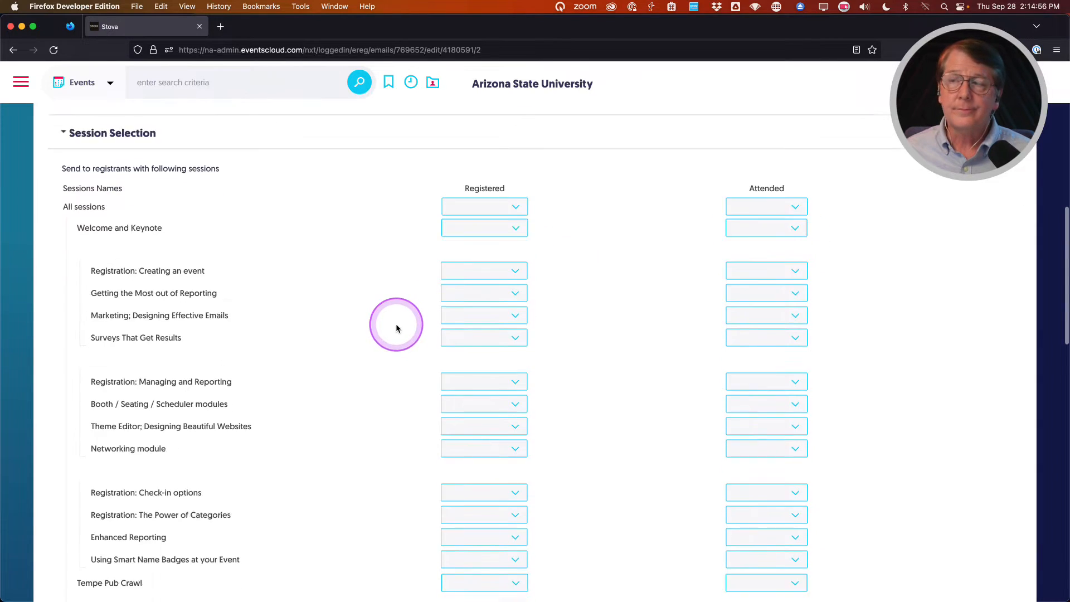
{"action": "scroll", "coordinate": [376, 327], "scroll_direction": "down", "scroll_amount": 20}
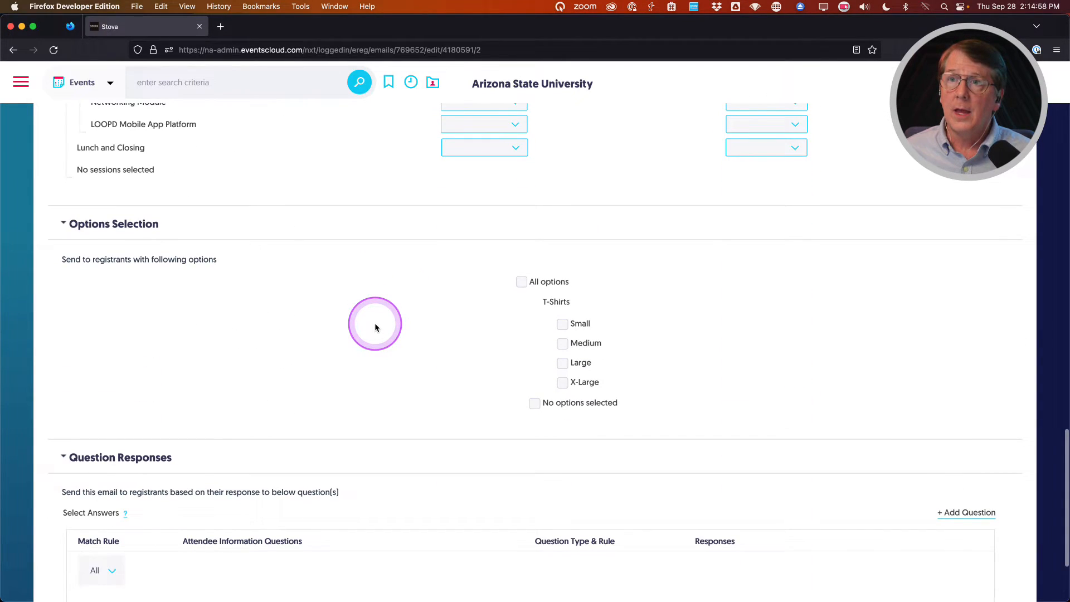
{"action": "left_click", "coordinate": [529, 282]}
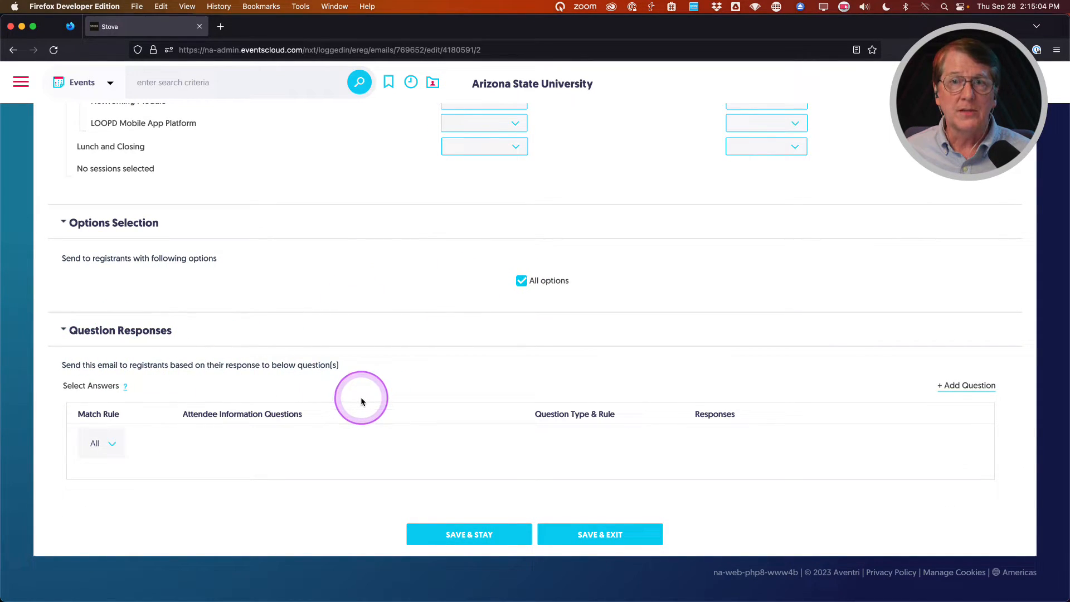
{"action": "scroll", "coordinate": [361, 401], "scroll_direction": "up", "scroll_amount": 20}
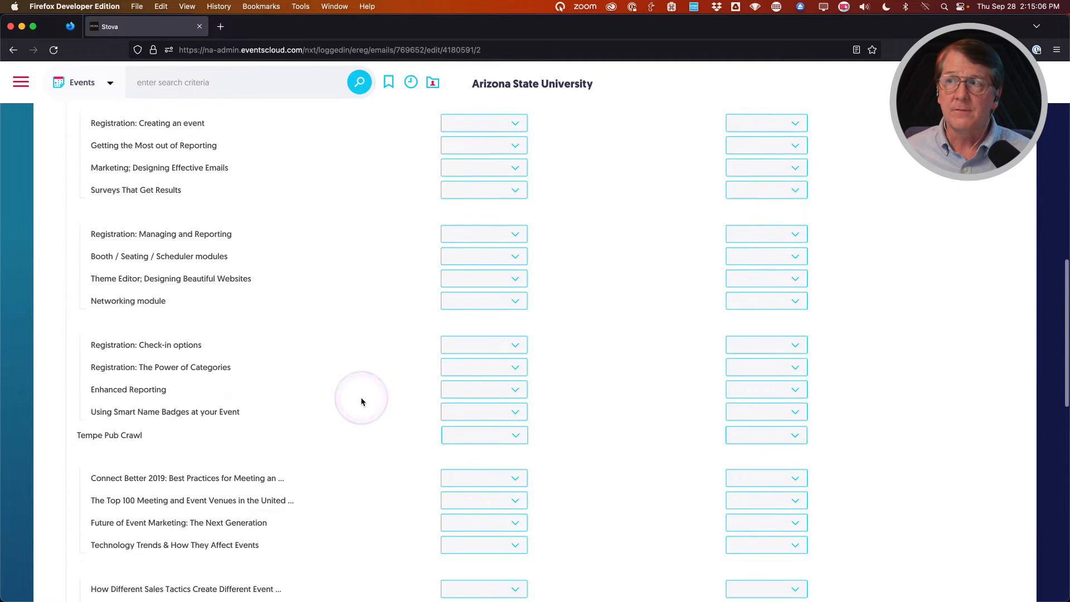
{"action": "scroll", "coordinate": [361, 401], "scroll_direction": "up", "scroll_amount": 1}
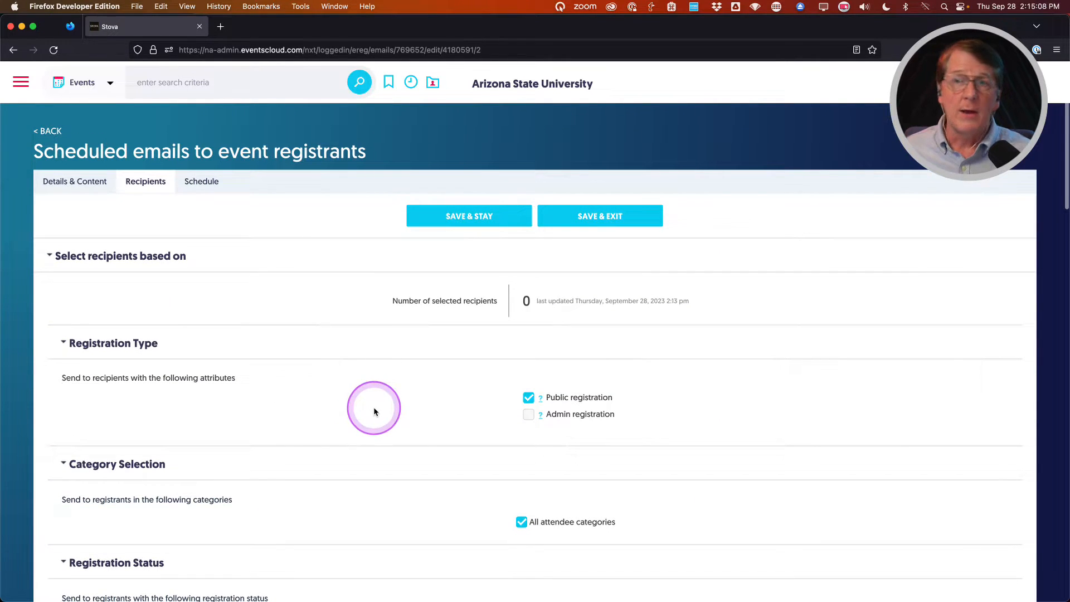
{"action": "left_click", "coordinate": [468, 220]}
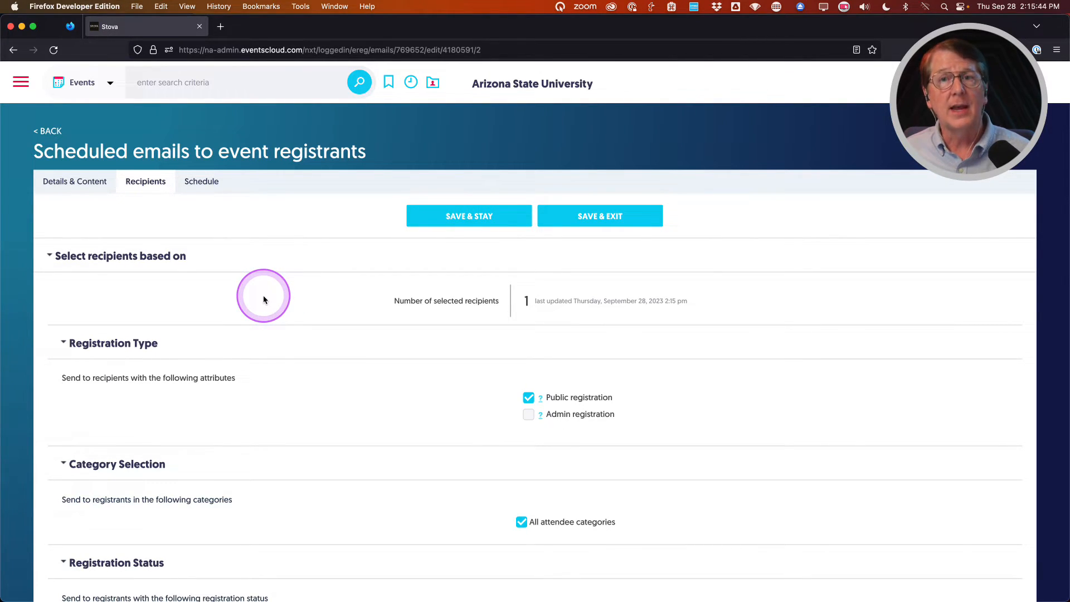
Switch to the reminder email's Schedule tab.
{"action": "left_click", "coordinate": [203, 182]}
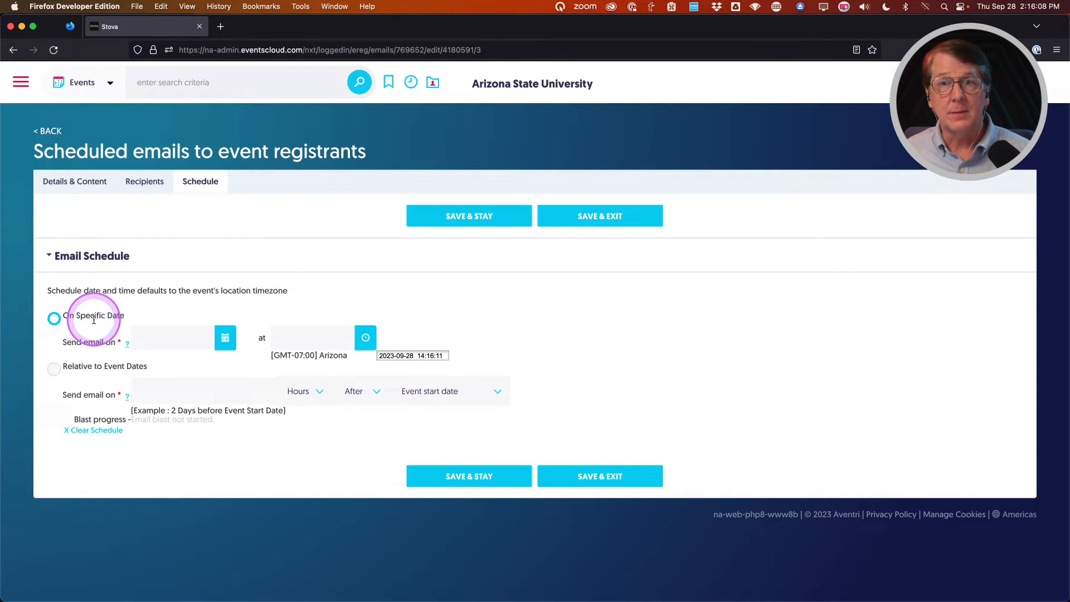
Open and dismiss the date and time pickers, keeping 09/28/2023 at 2:16 PM.
{"action": "left_click", "coordinate": [225, 339]}
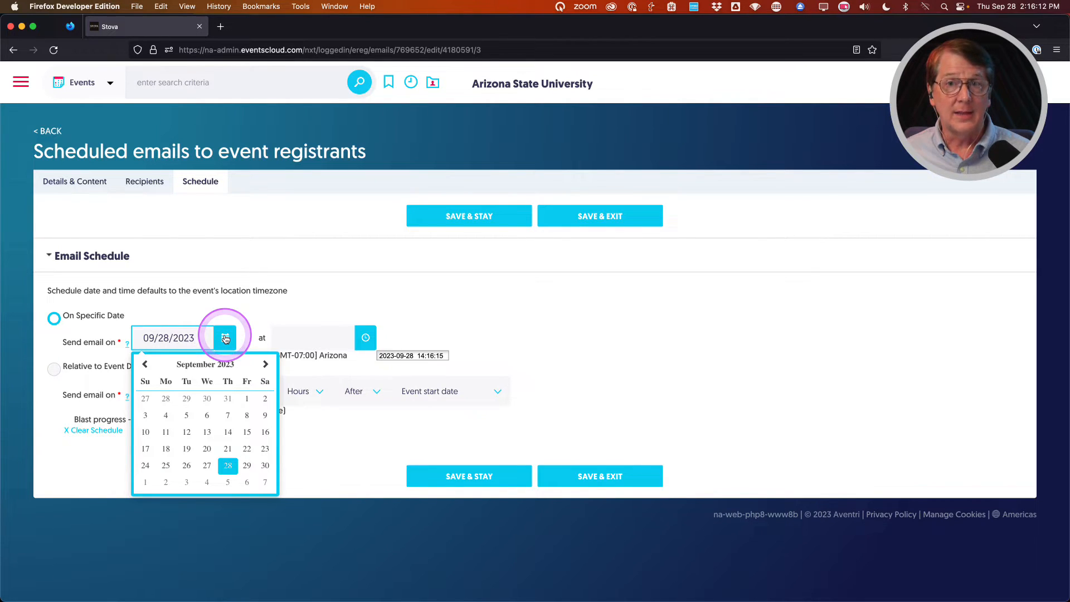
{"action": "left_click", "coordinate": [367, 338]}
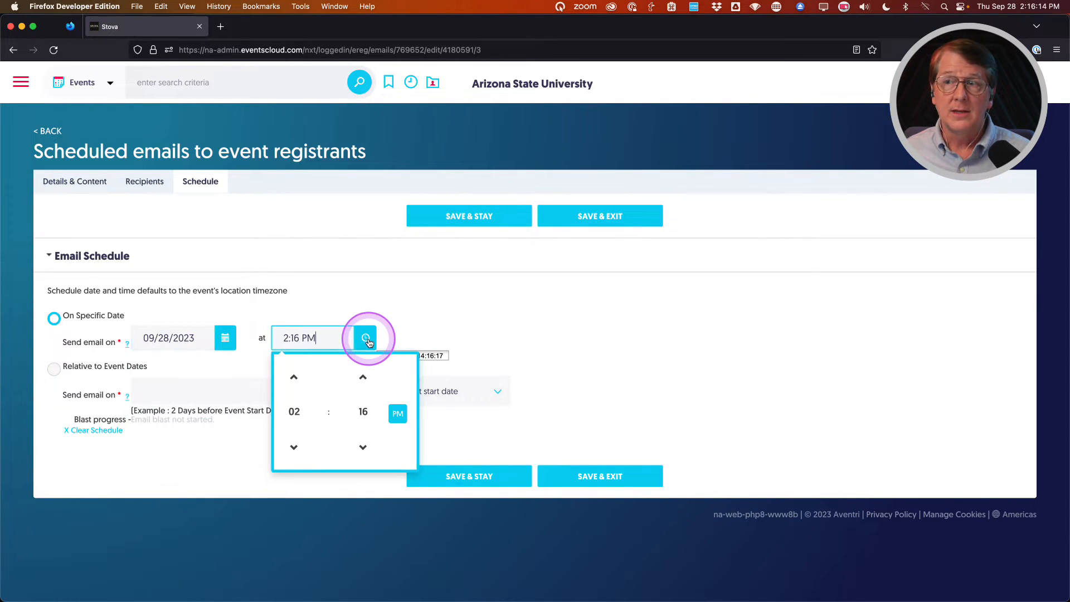
{"action": "left_click", "coordinate": [544, 340]}
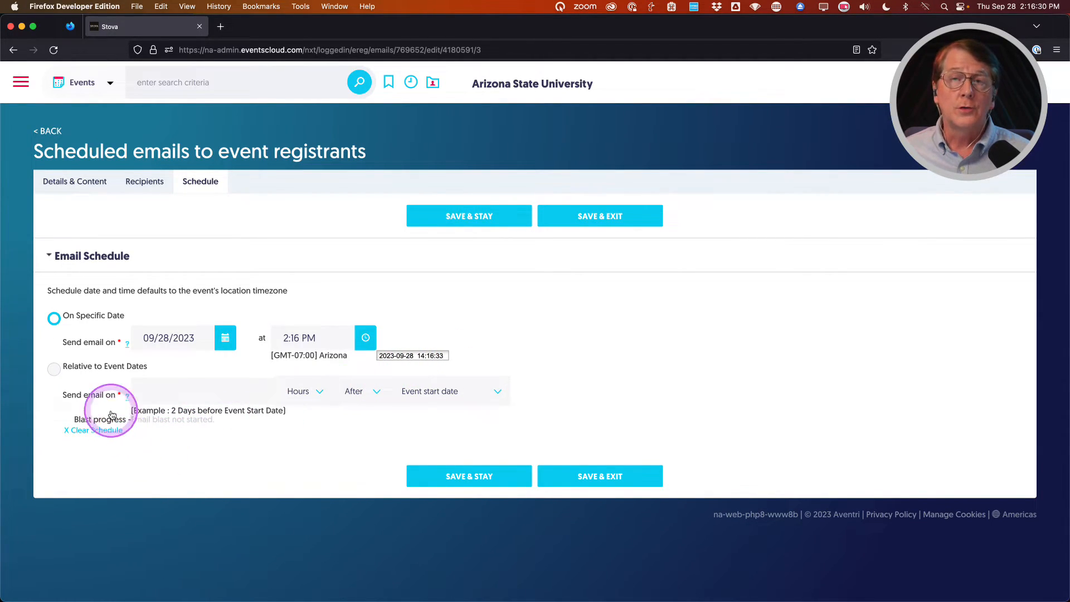
{"action": "left_click", "coordinate": [53, 370]}
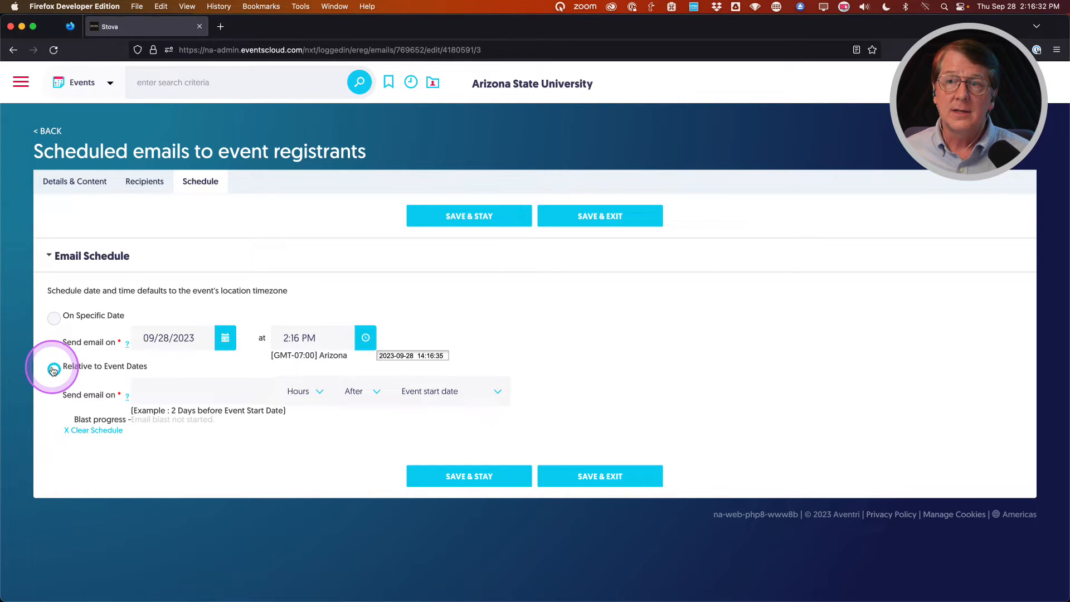
{"action": "left_click", "coordinate": [245, 392]}
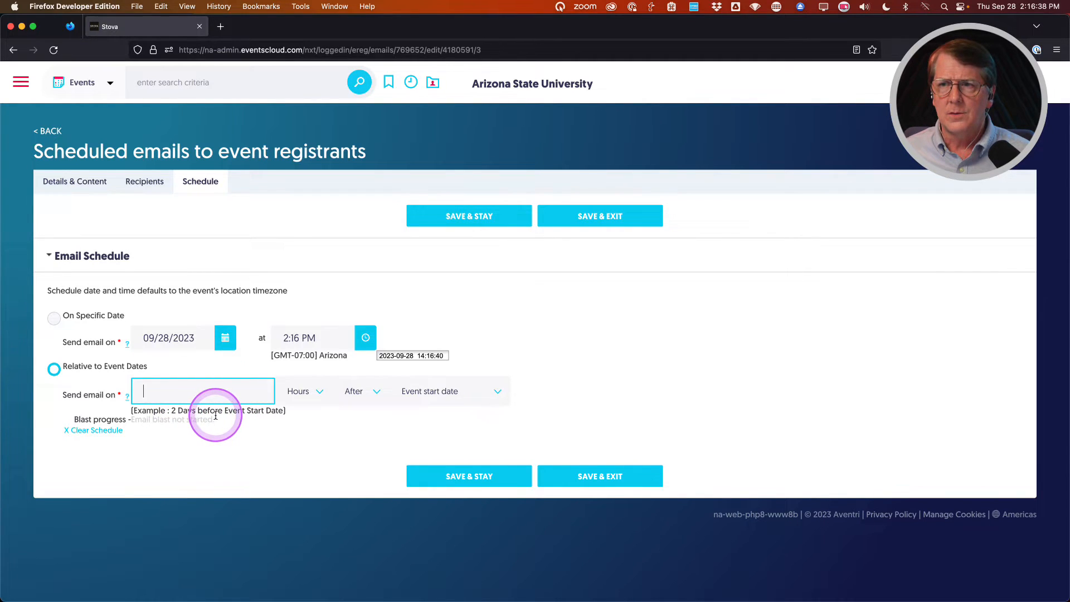
{"action": "left_click", "coordinate": [304, 391]}
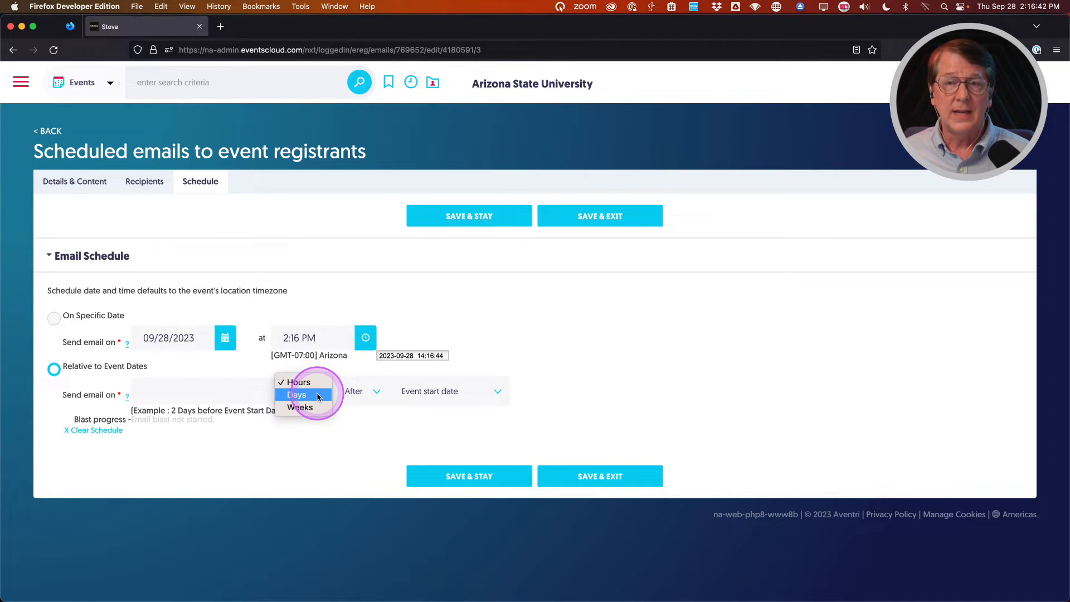
{"action": "left_click", "coordinate": [376, 395]}
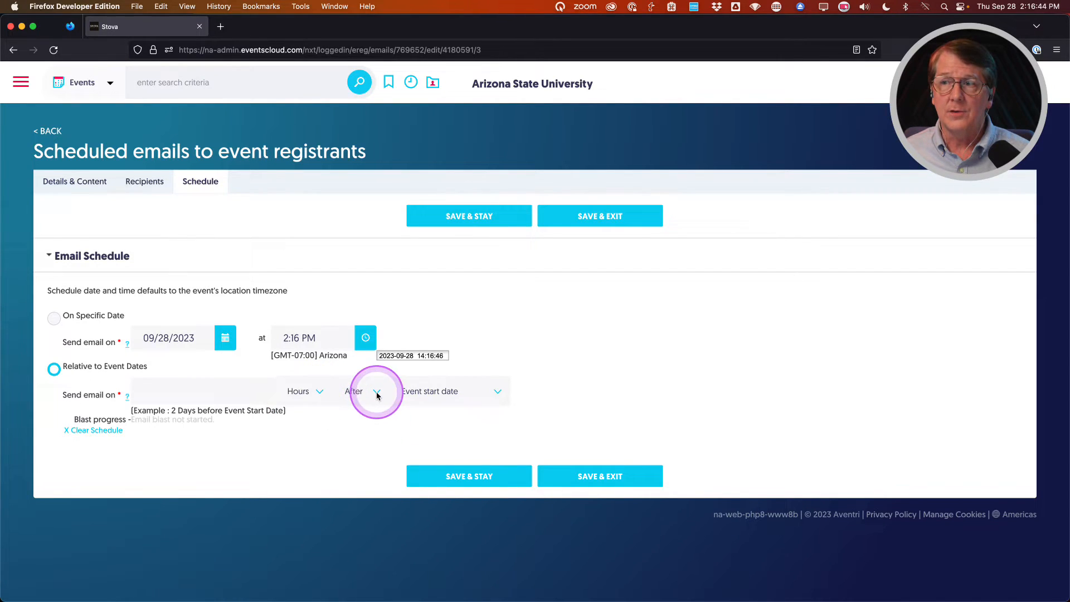
{"action": "left_click", "coordinate": [376, 394]}
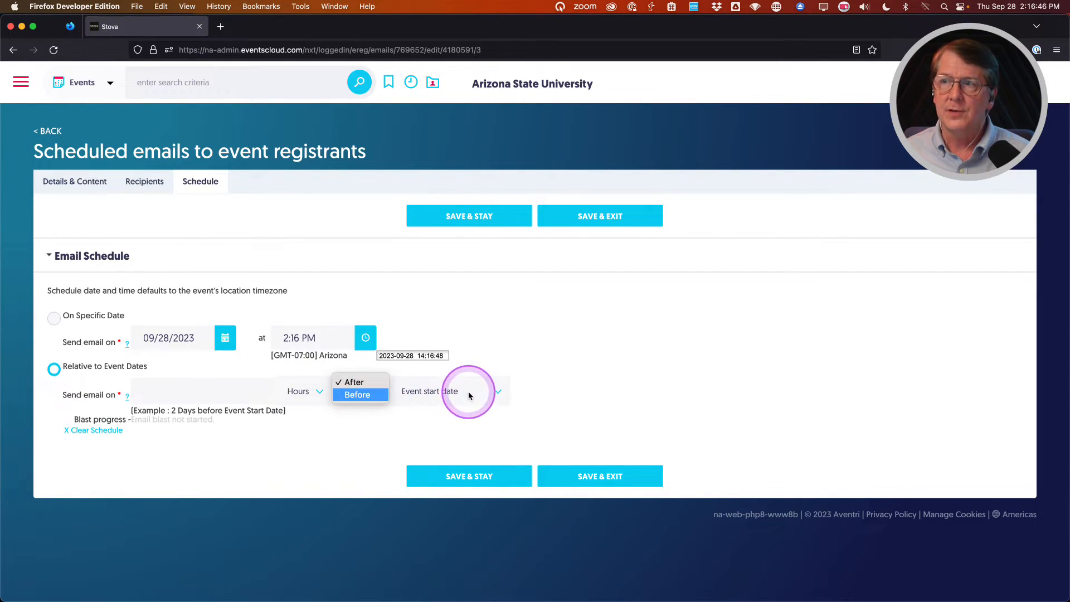
{"action": "left_click", "coordinate": [486, 394]}
{"action": "left_click", "coordinate": [485, 394]}
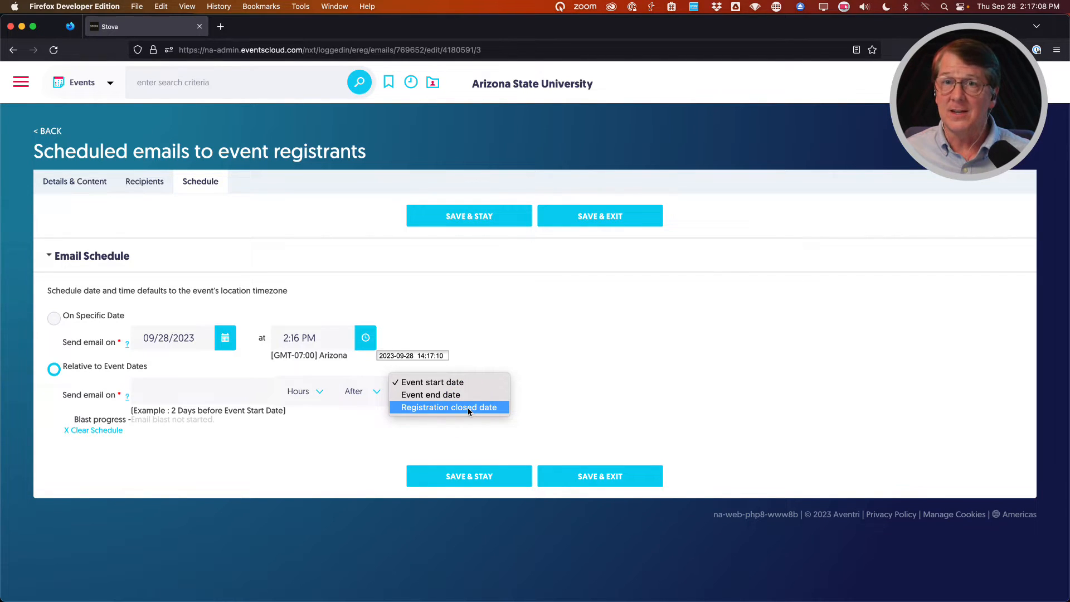
{"action": "left_click", "coordinate": [309, 466]}
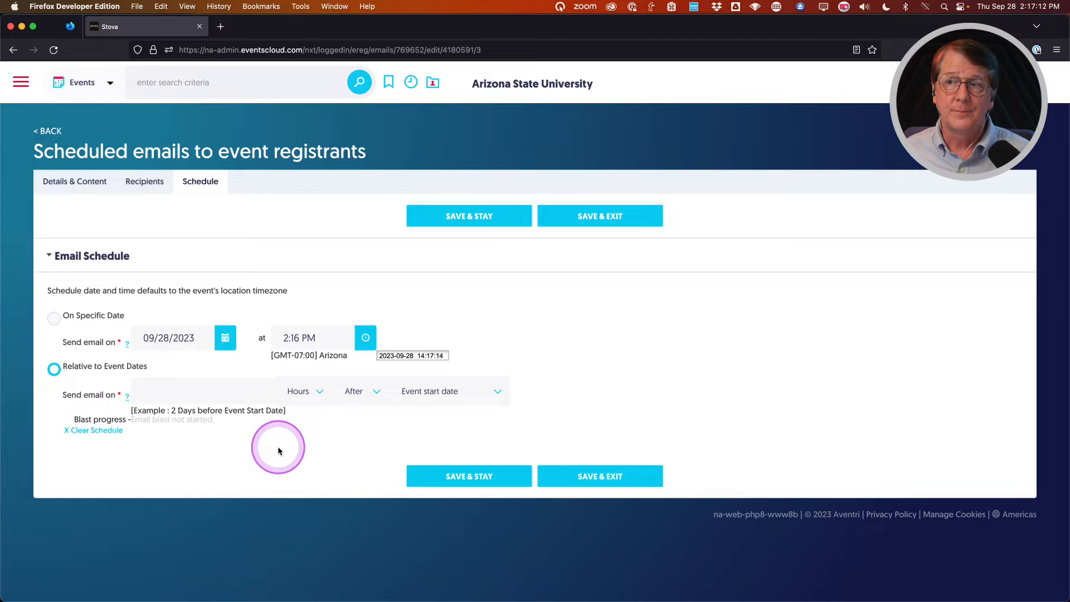
Schedule the email for the specific date October 31, 2023.
{"action": "left_click", "coordinate": [54, 319]}
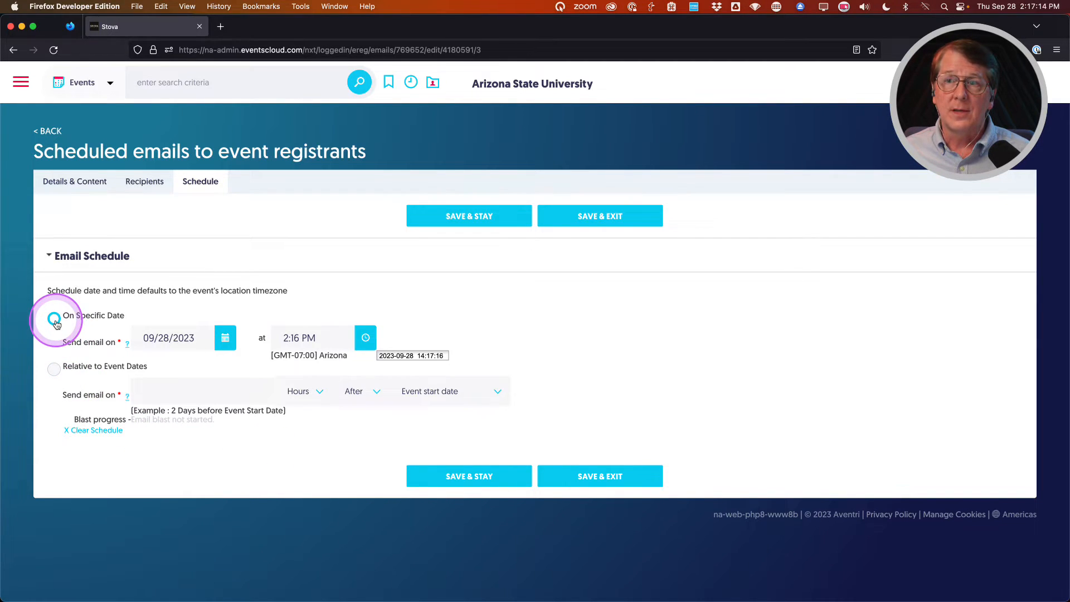
{"action": "left_click", "coordinate": [225, 338]}
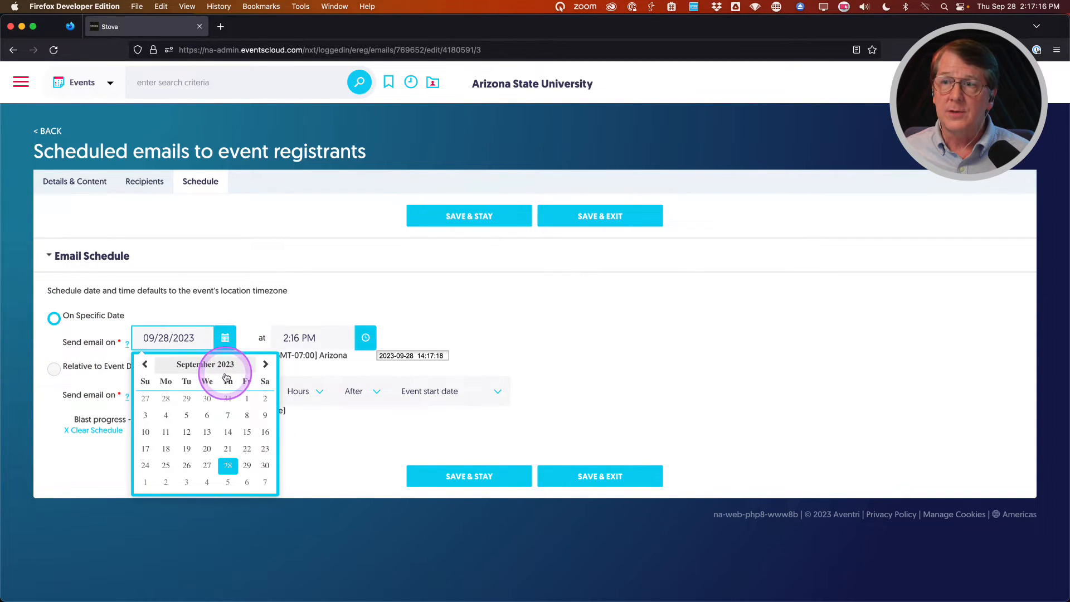
{"action": "left_click", "coordinate": [266, 364]}
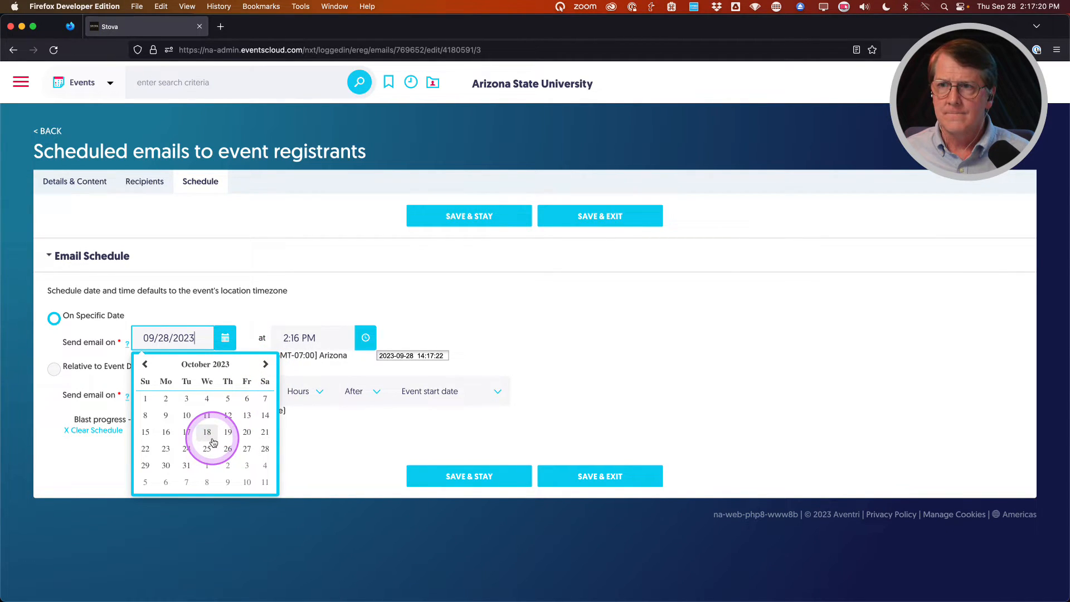
{"action": "left_click", "coordinate": [186, 465]}
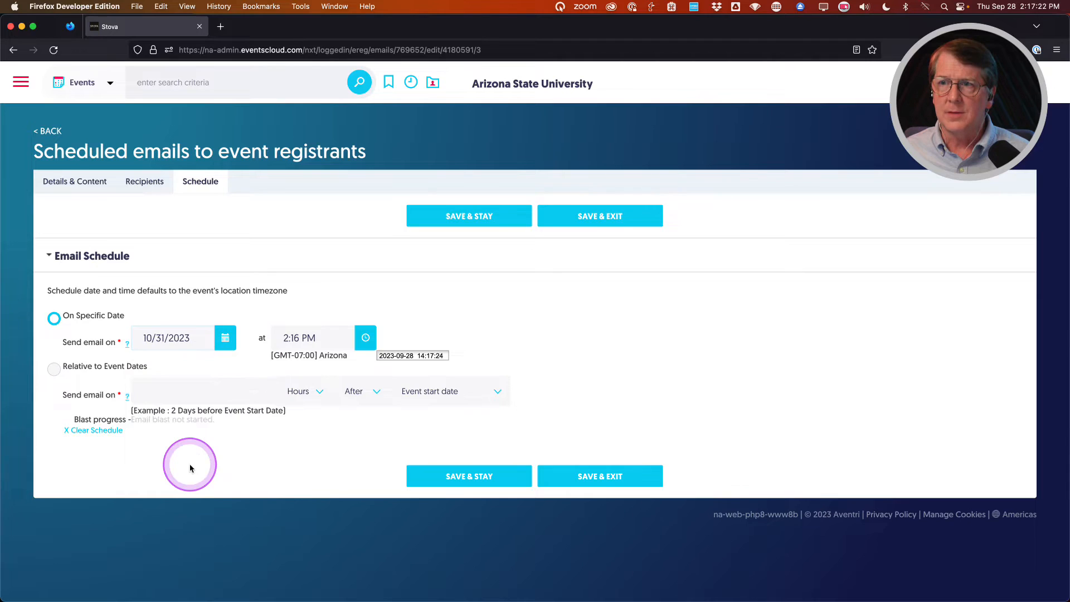
Set the send time to 1:00 PM and save the schedule.
{"action": "left_click", "coordinate": [365, 337]}
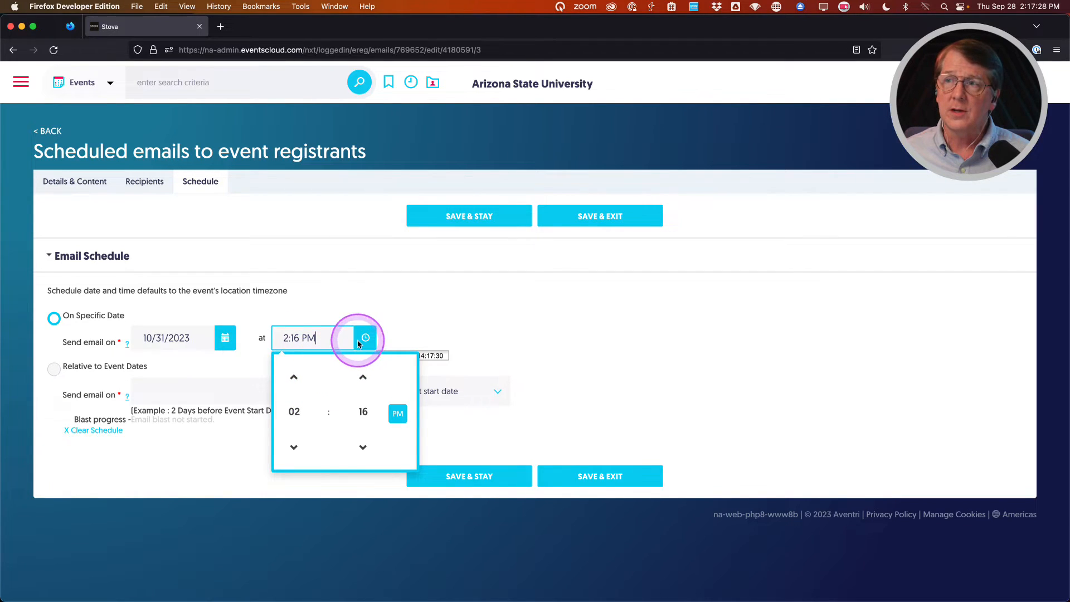
{"action": "left_click", "coordinate": [294, 411]}
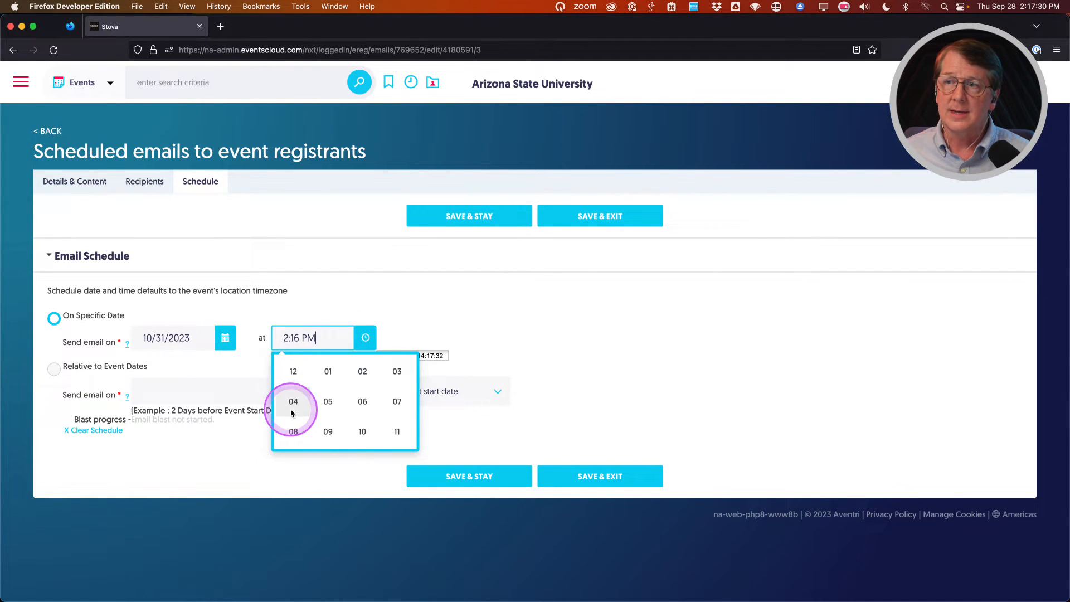
{"action": "left_click", "coordinate": [326, 371]}
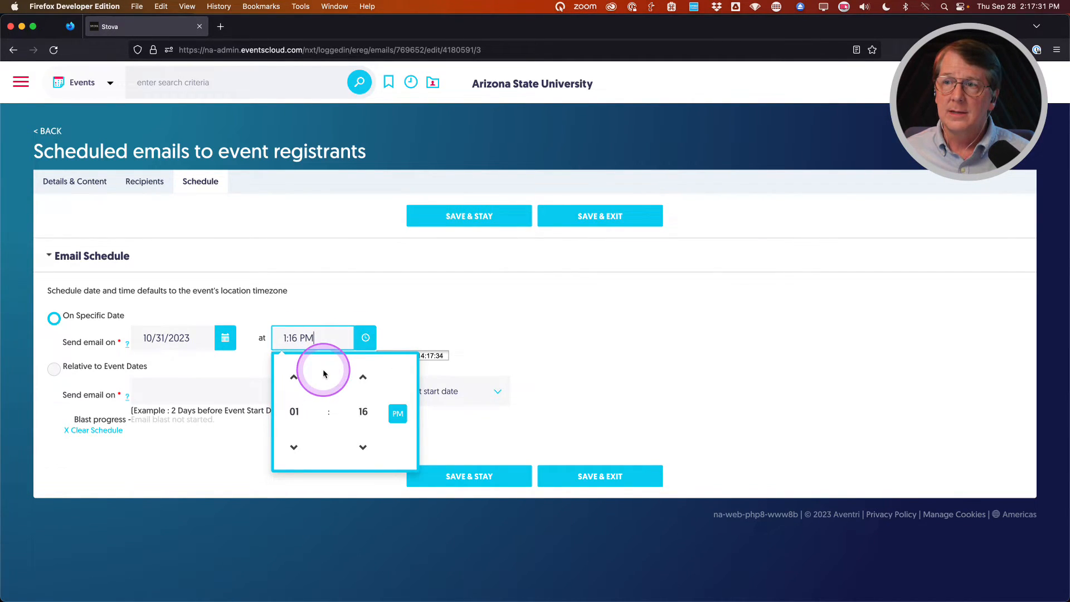
{"action": "left_click", "coordinate": [363, 412]}
{"action": "left_click", "coordinate": [294, 374]}
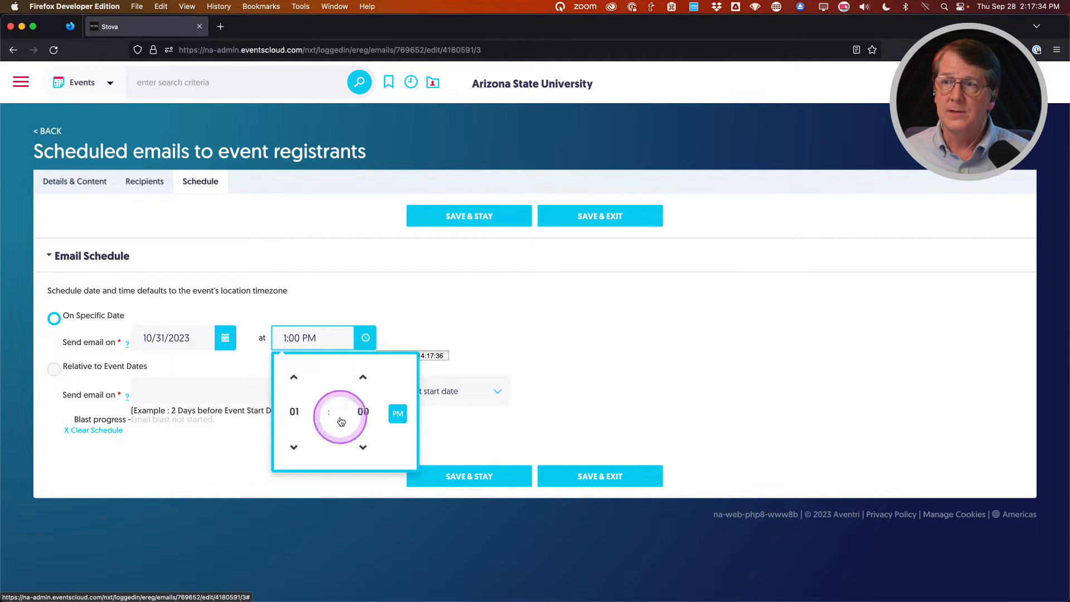
{"action": "left_click", "coordinate": [398, 418]}
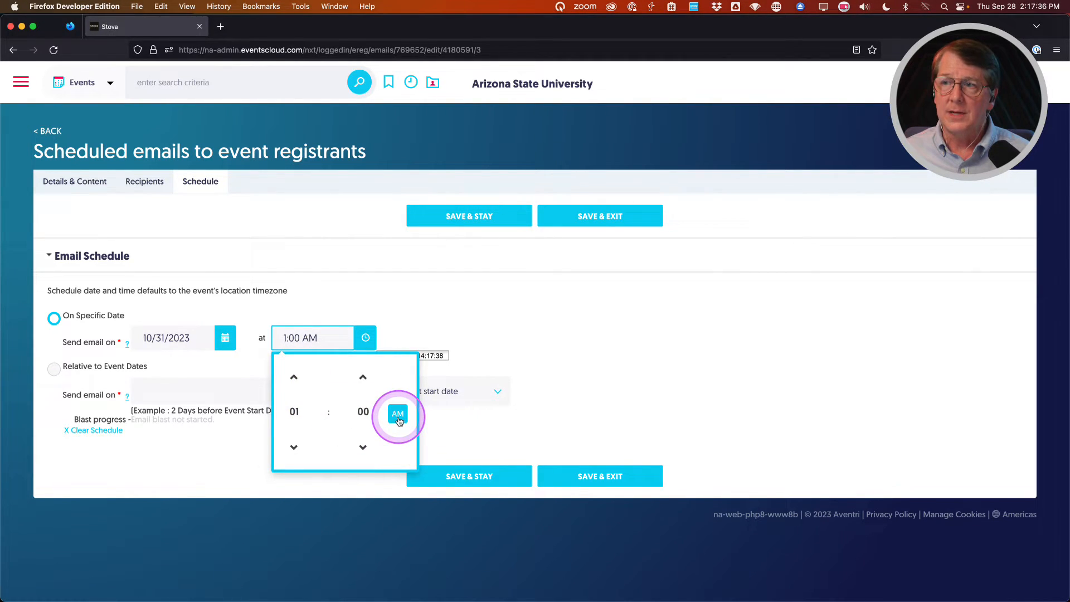
{"action": "left_click", "coordinate": [398, 417]}
{"action": "left_click", "coordinate": [434, 303]}
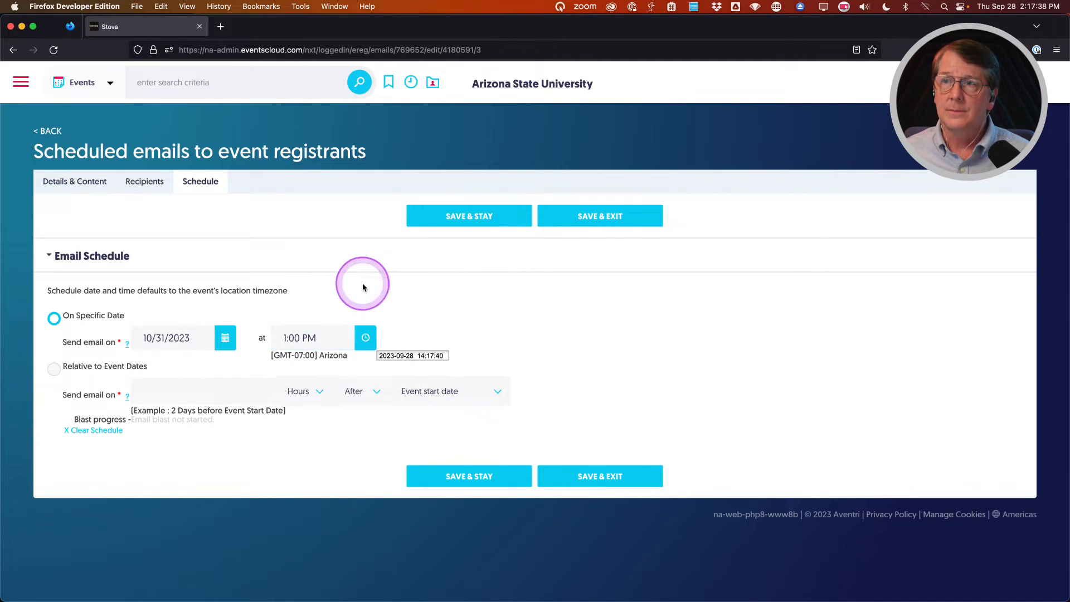
{"action": "left_click", "coordinate": [469, 217]}
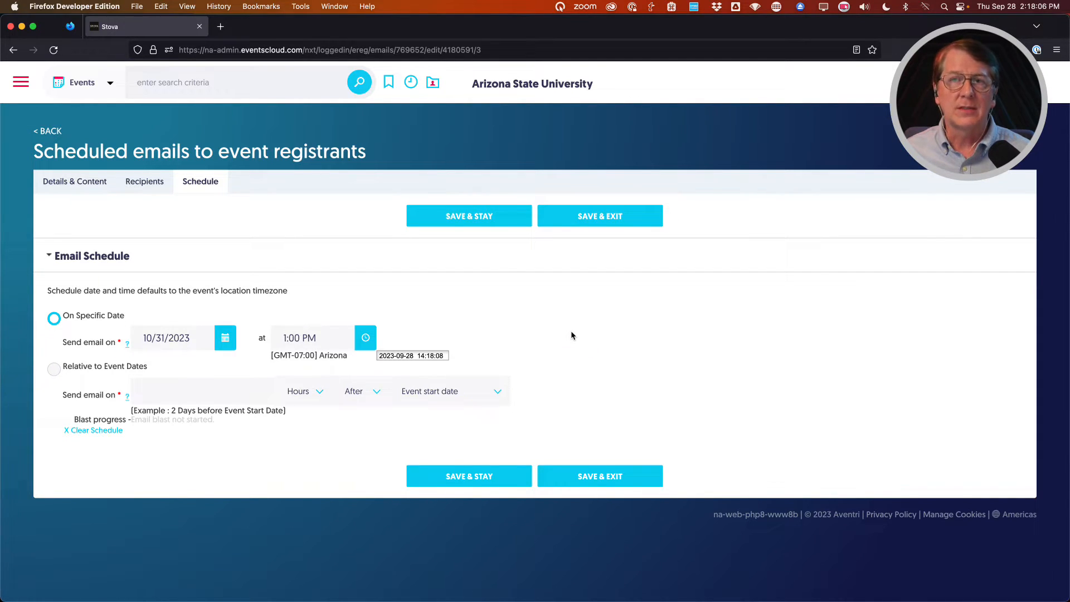
Save and exit, confirming the 10/31/2023 1:00 PM schedule, and view the Event Emails list.
{"action": "left_click", "coordinate": [581, 216]}
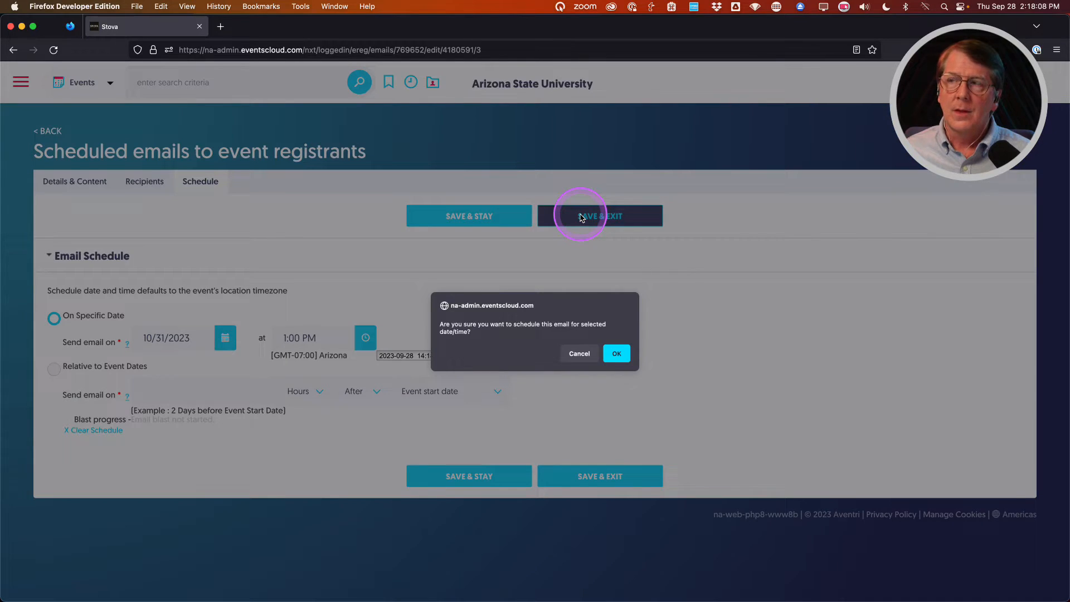
{"action": "left_click", "coordinate": [618, 355]}
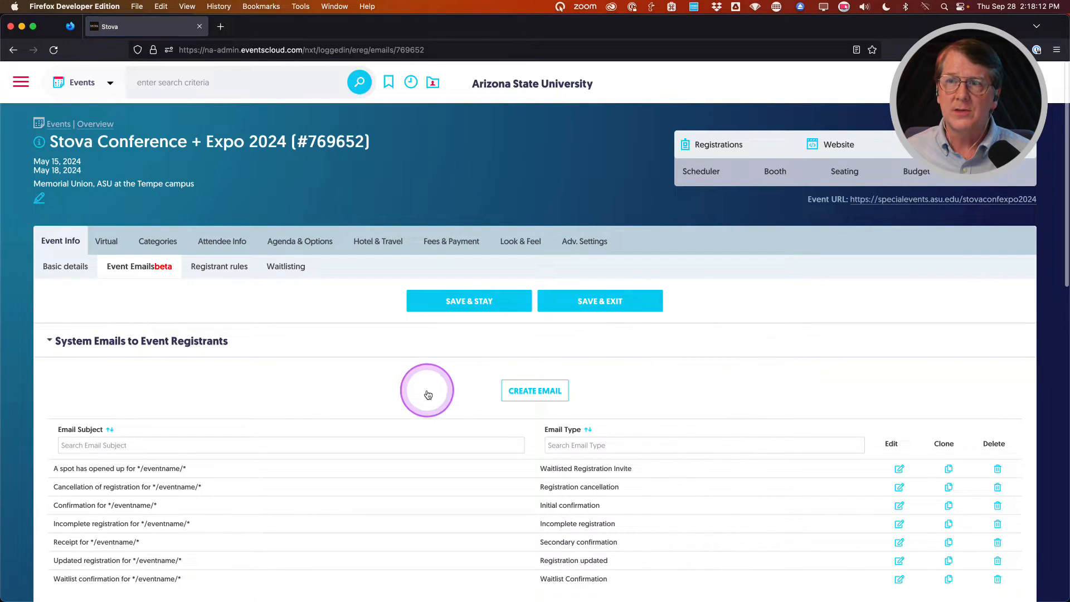
{"action": "scroll", "coordinate": [458, 390], "scroll_direction": "down", "scroll_amount": 10}
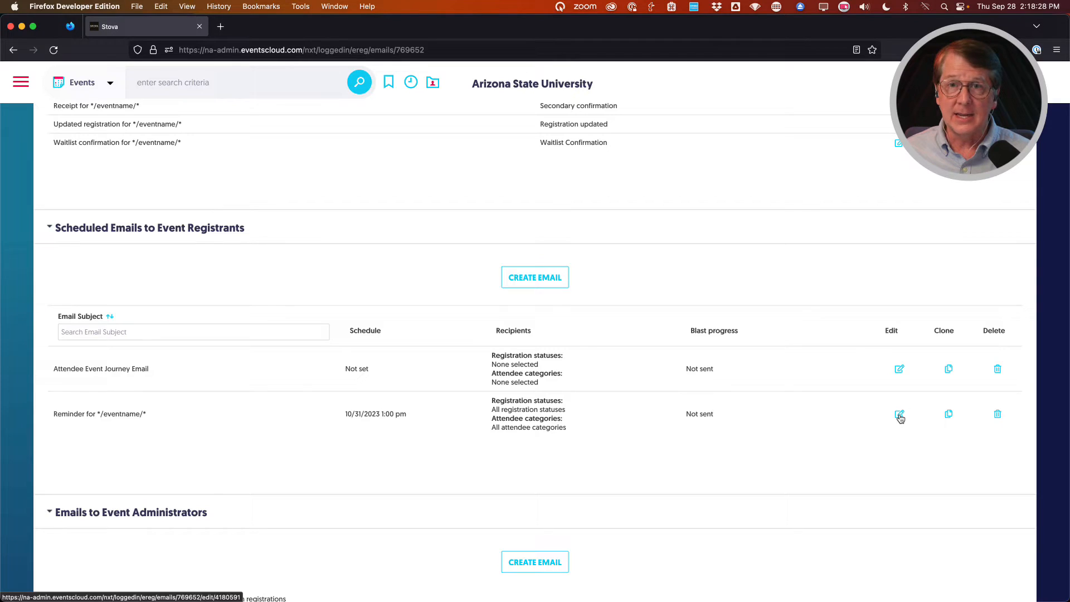
{"action": "left_click", "coordinate": [948, 415]}
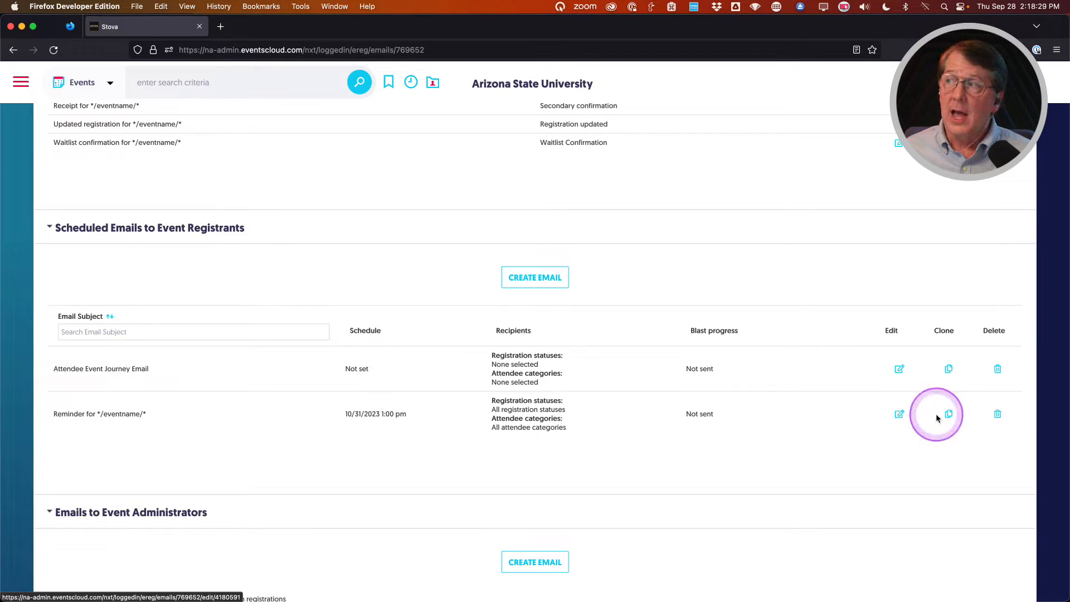
{"action": "left_click", "coordinate": [896, 414]}
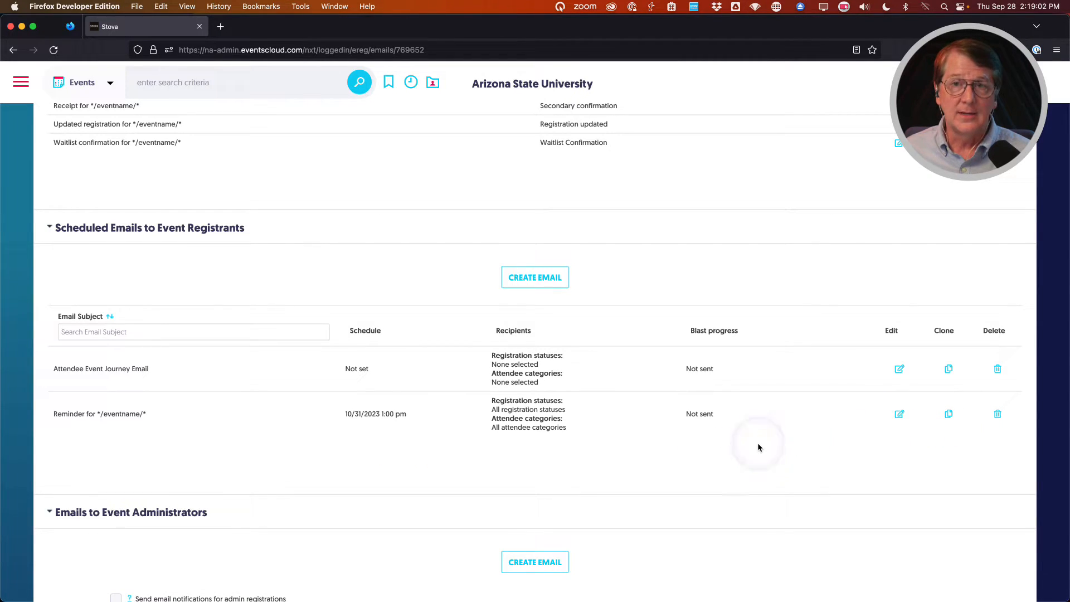
{"action": "scroll", "coordinate": [757, 444], "scroll_direction": "up", "scroll_amount": 5}
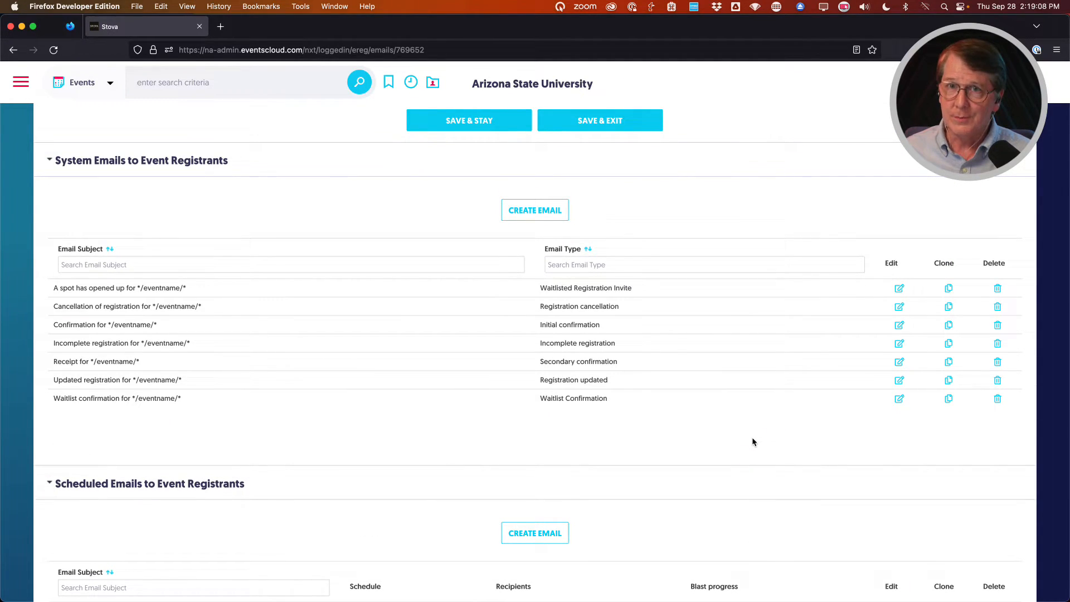
{"action": "scroll", "coordinate": [751, 437], "scroll_direction": "down", "scroll_amount": 4}
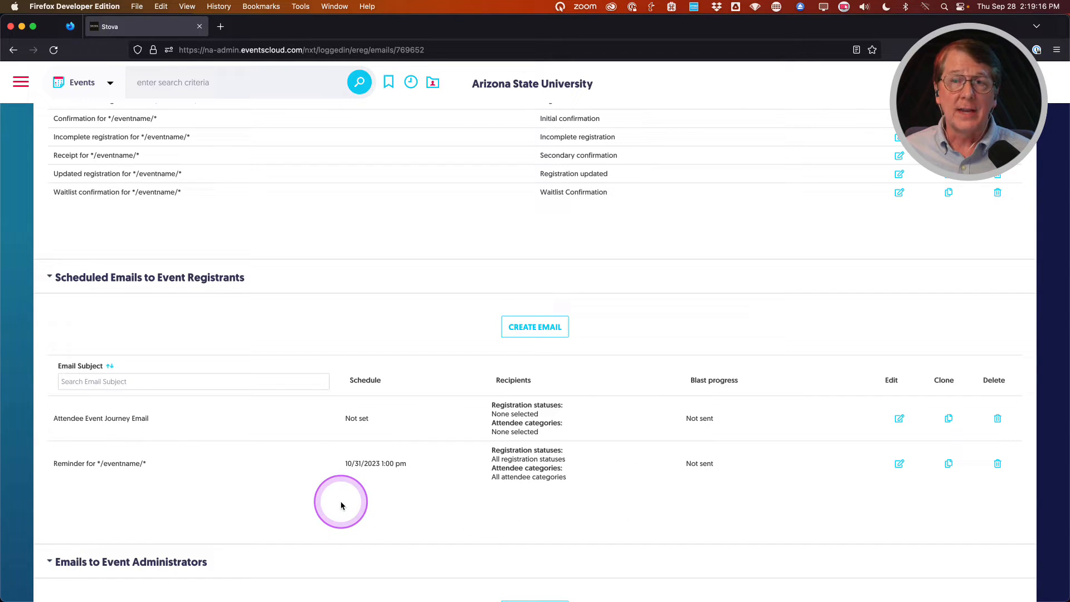
{"action": "scroll", "coordinate": [341, 504], "scroll_direction": "up", "scroll_amount": 3}
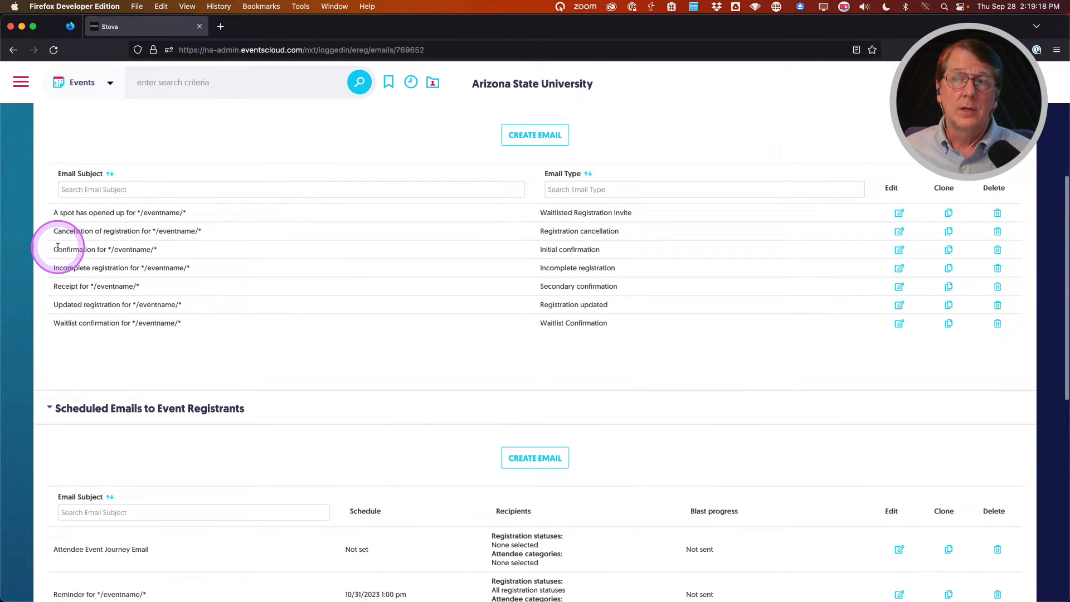
{"action": "scroll", "coordinate": [406, 257], "scroll_direction": "down", "scroll_amount": 3}
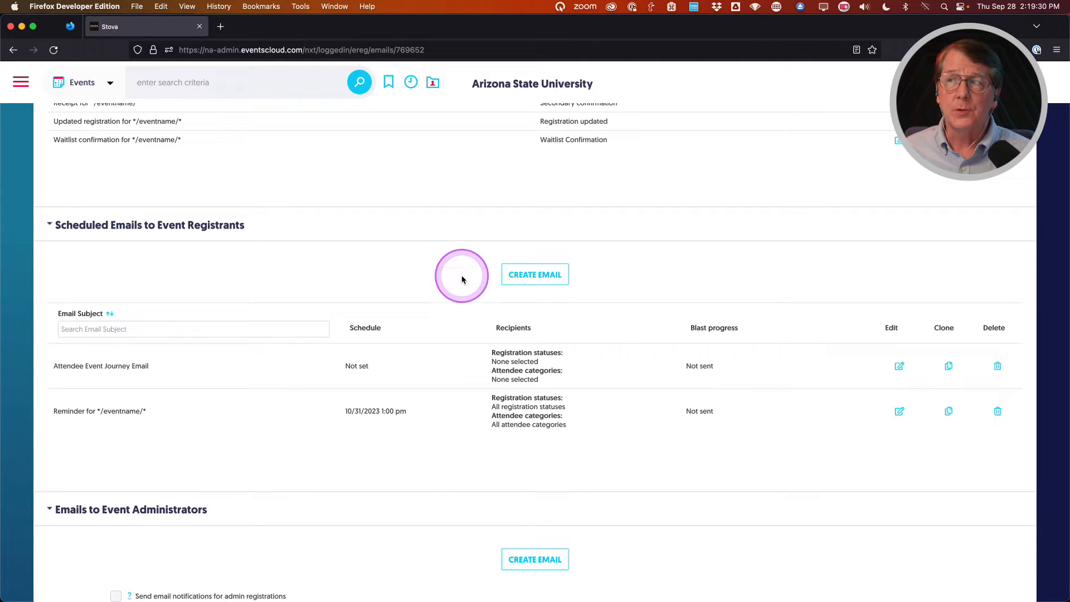
{"action": "left_click", "coordinate": [522, 274]}
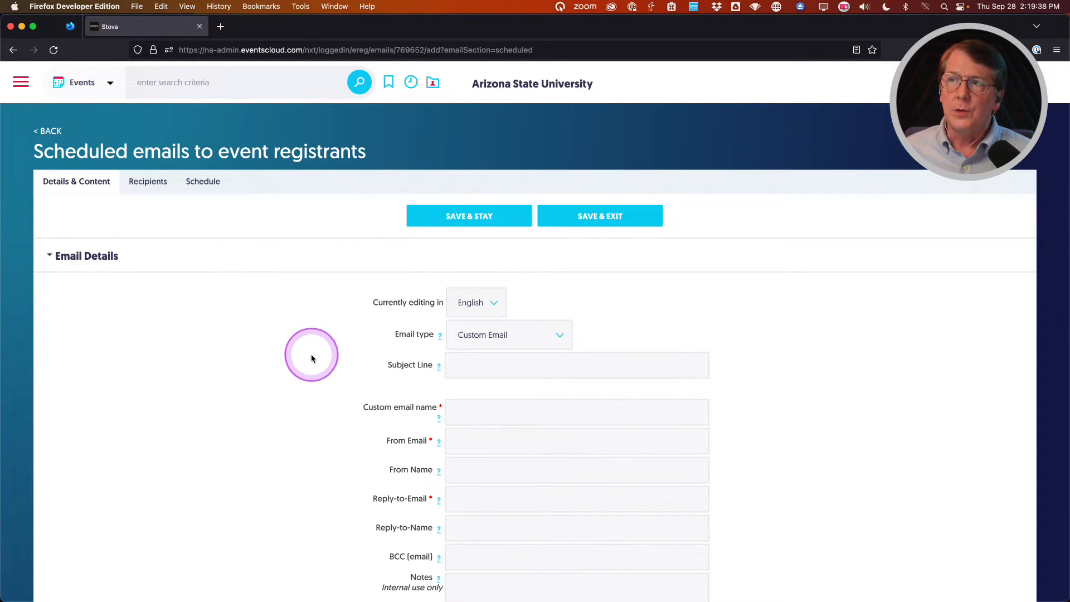
{"action": "scroll", "coordinate": [328, 369], "scroll_direction": "down", "scroll_amount": 1}
{"action": "scroll", "coordinate": [328, 368], "scroll_direction": "down", "scroll_amount": 10}
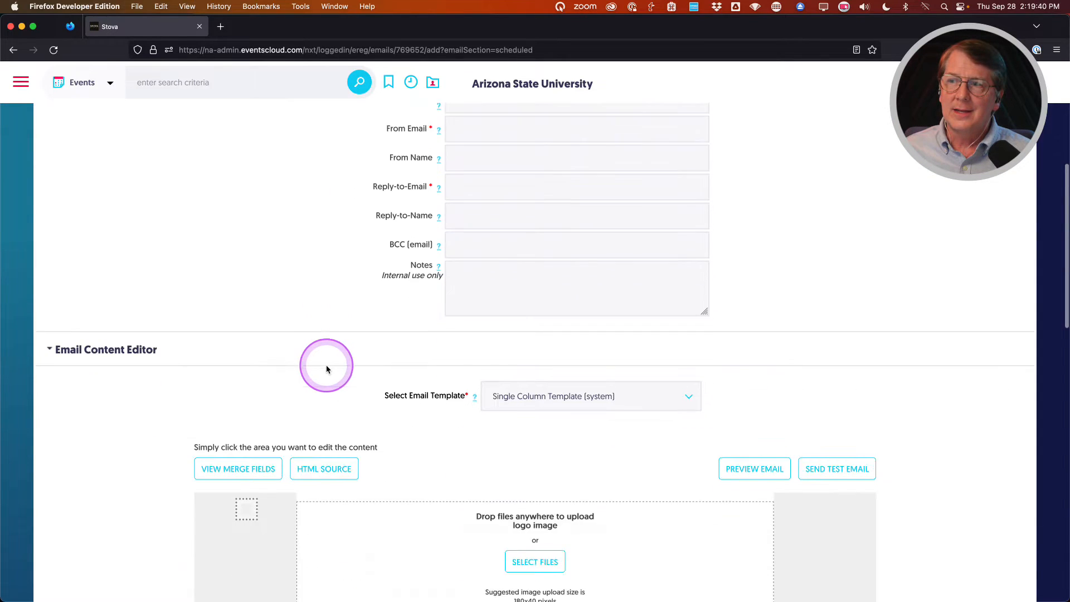
{"action": "scroll", "coordinate": [142, 398], "scroll_direction": "down", "scroll_amount": 7}
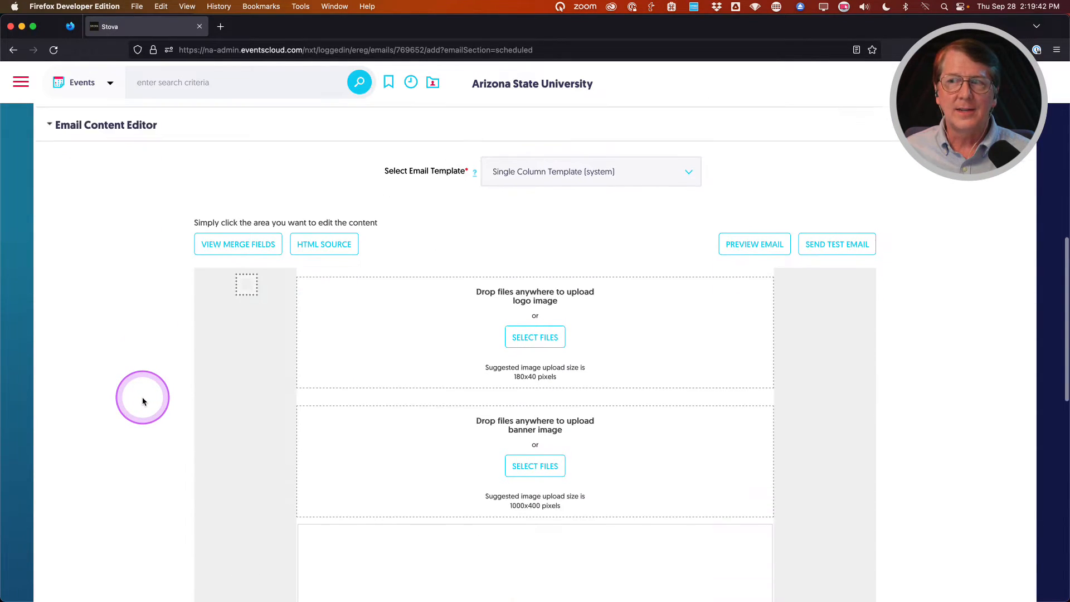
{"action": "scroll", "coordinate": [143, 399], "scroll_direction": "up", "scroll_amount": 2}
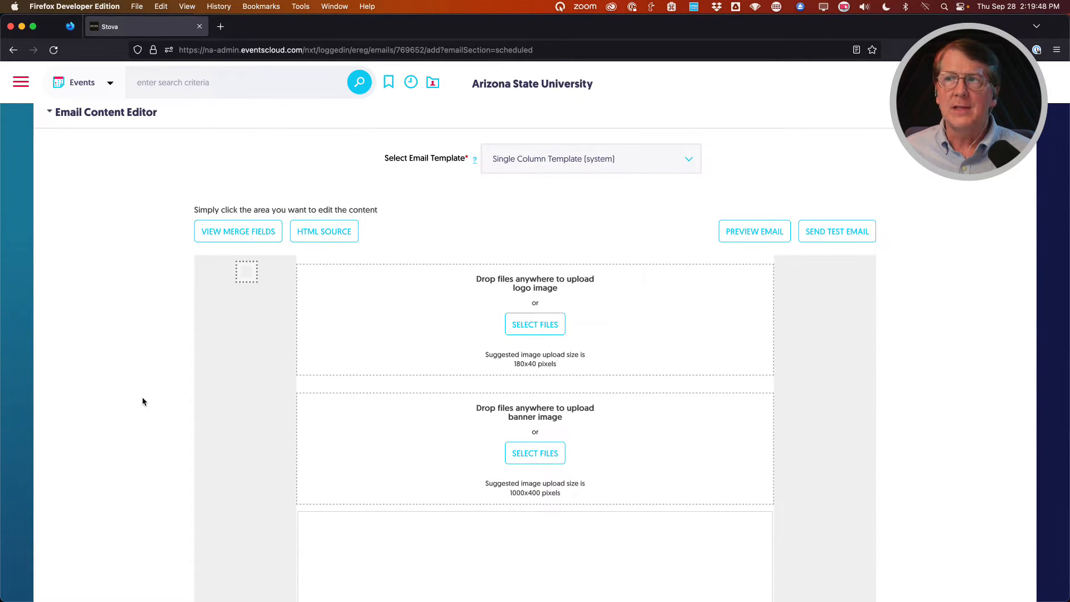
{"action": "scroll", "coordinate": [142, 397], "scroll_direction": "down", "scroll_amount": 1}
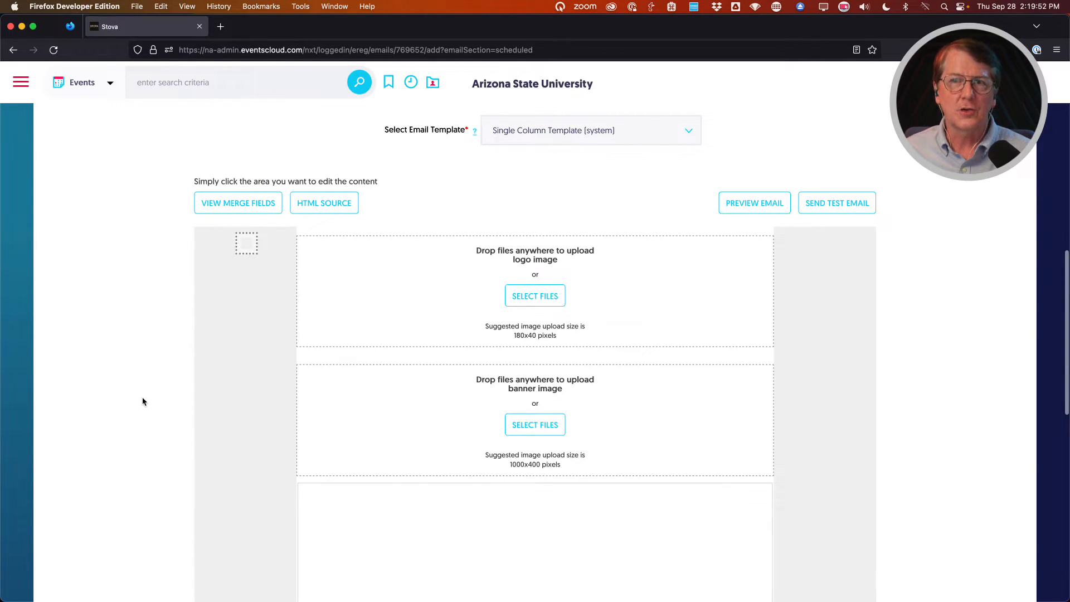
{"action": "scroll", "coordinate": [142, 397], "scroll_direction": "up", "scroll_amount": 1}
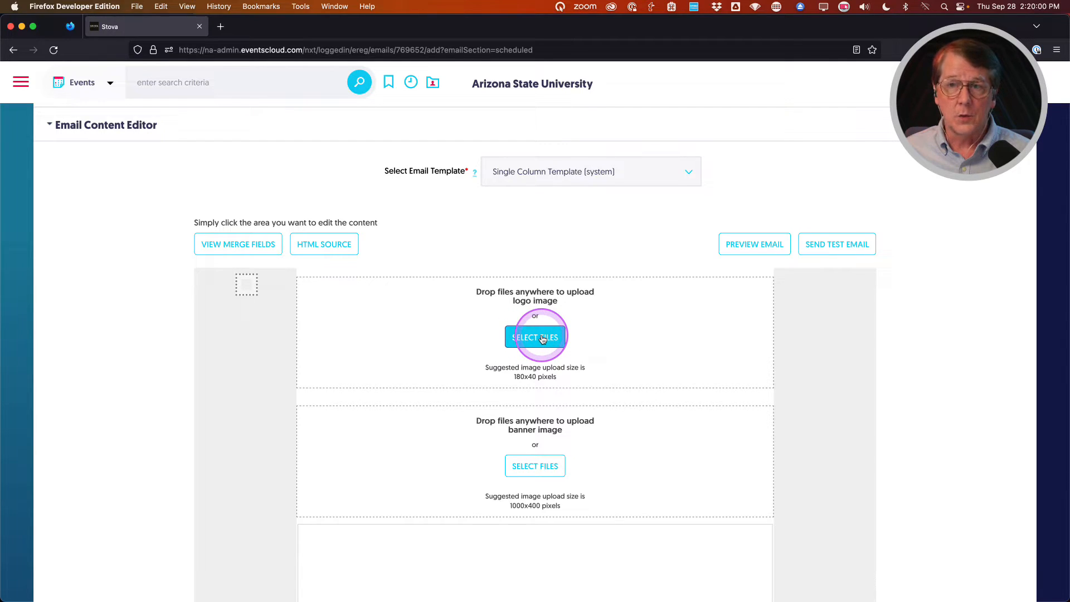
{"action": "scroll", "coordinate": [424, 408], "scroll_direction": "down", "scroll_amount": 1}
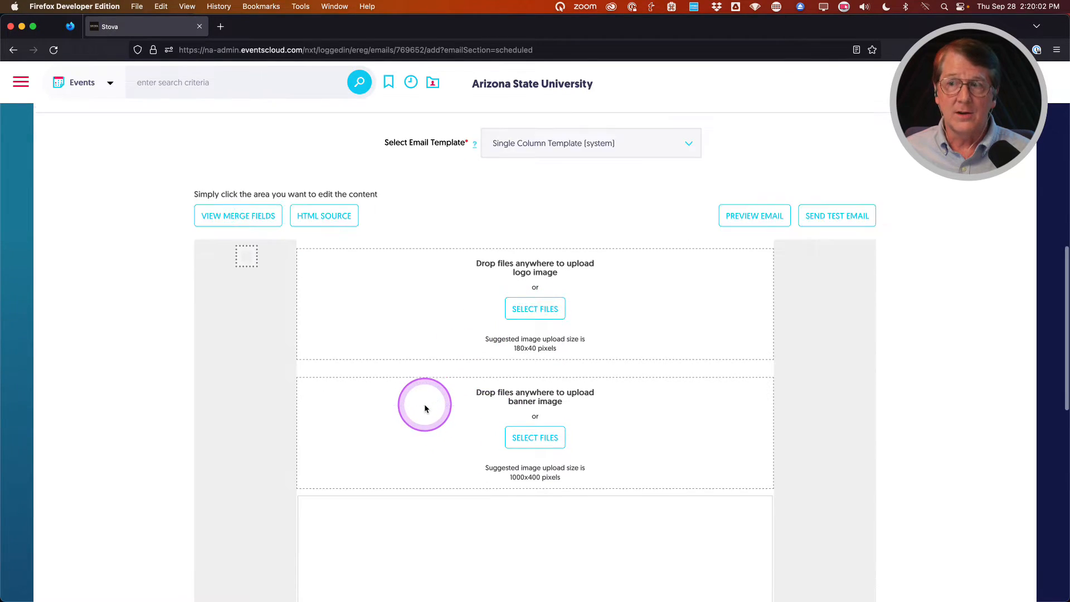
{"action": "scroll", "coordinate": [425, 408], "scroll_direction": "down", "scroll_amount": 5}
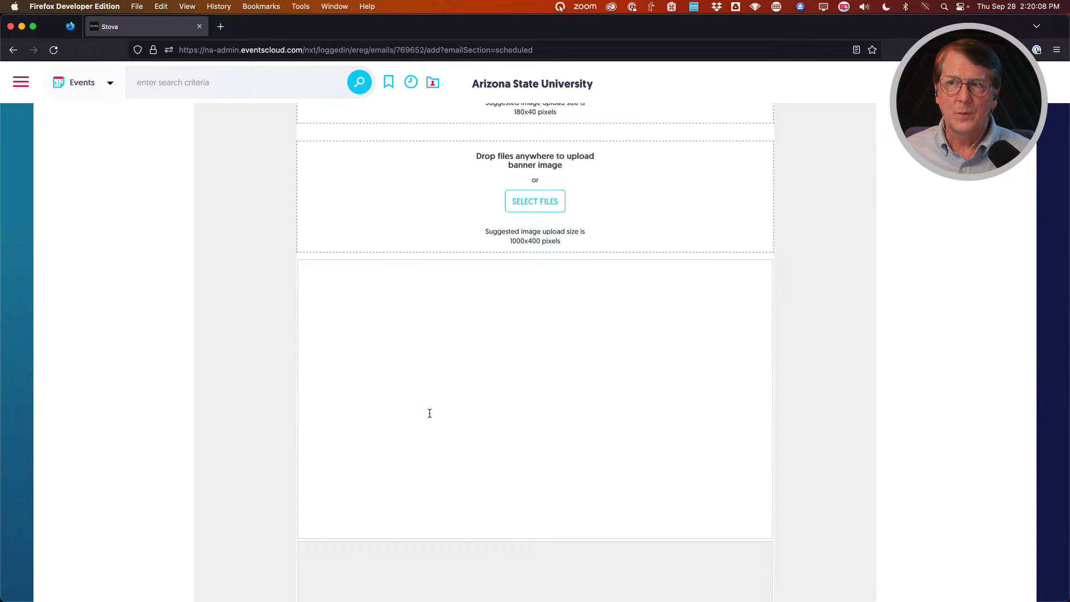
{"action": "left_click", "coordinate": [353, 312]}
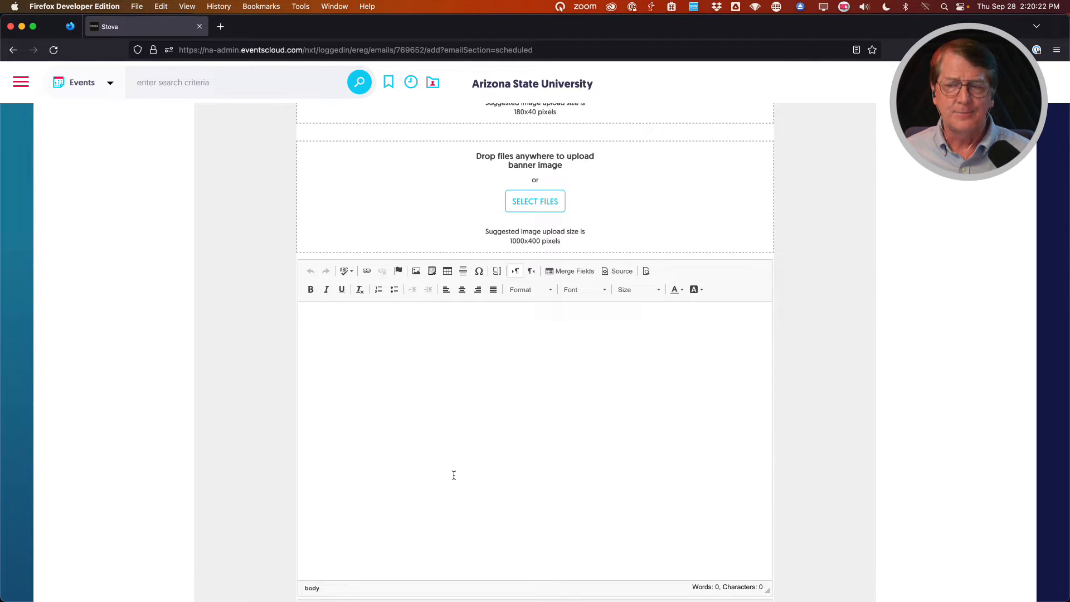
{"action": "left_click", "coordinate": [435, 440]}
{"action": "left_click", "coordinate": [148, 418]}
{"action": "scroll", "coordinate": [148, 418], "scroll_direction": "down", "scroll_amount": 5}
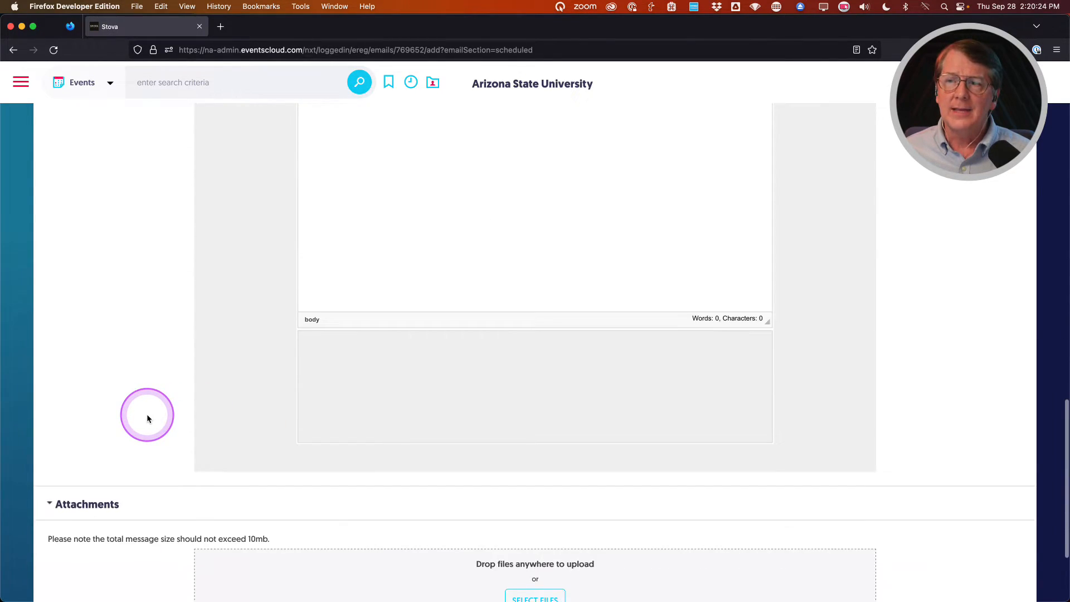
{"action": "scroll", "coordinate": [148, 417], "scroll_direction": "up", "scroll_amount": 10}
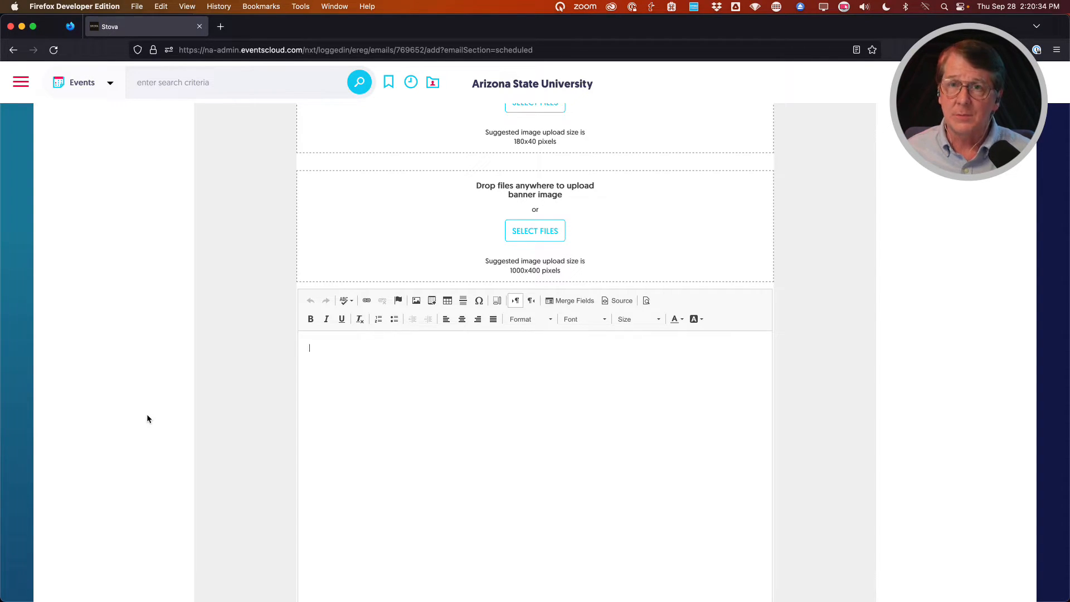
{"action": "scroll", "coordinate": [159, 456], "scroll_direction": "up", "scroll_amount": 15}
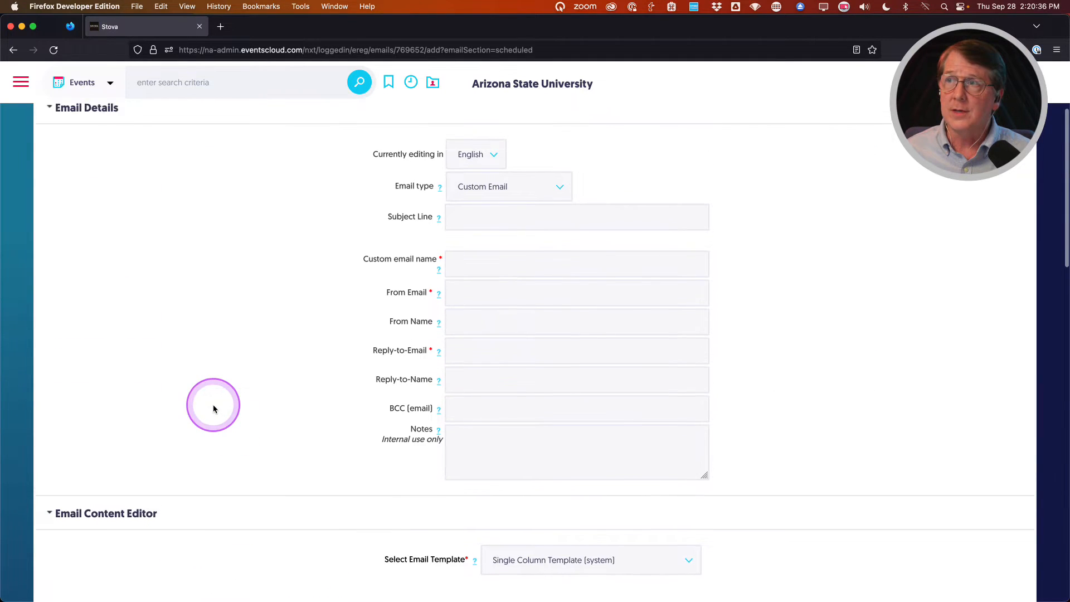
Enter 'Custom Email' as a subject, then discard the new email and return to Event Emails.
{"action": "left_click", "coordinate": [476, 363]}
{"action": "type", "text": "Custom Email"}
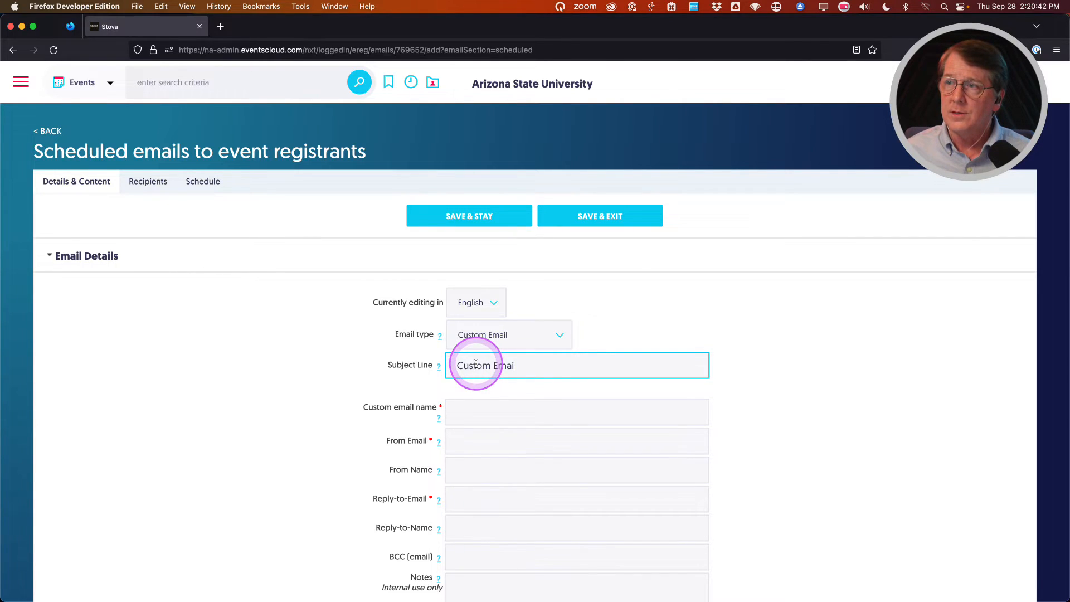
{"action": "double_click", "coordinate": [518, 366]}
{"action": "triple_click", "coordinate": [518, 366]}
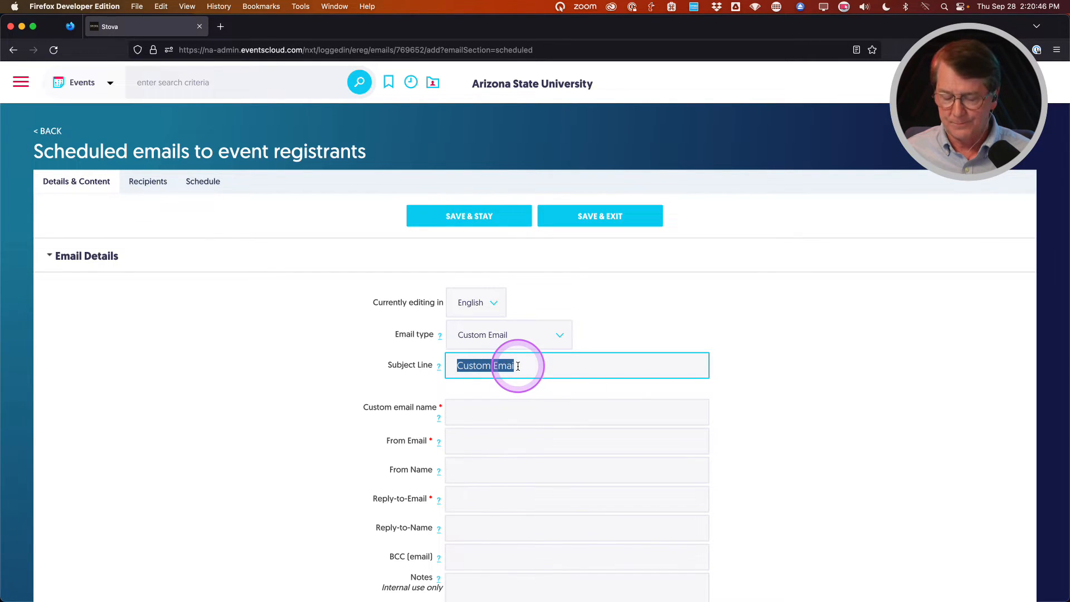
{"action": "left_click", "coordinate": [50, 134]}
{"action": "scroll", "coordinate": [329, 418], "scroll_direction": "down", "scroll_amount": 3}
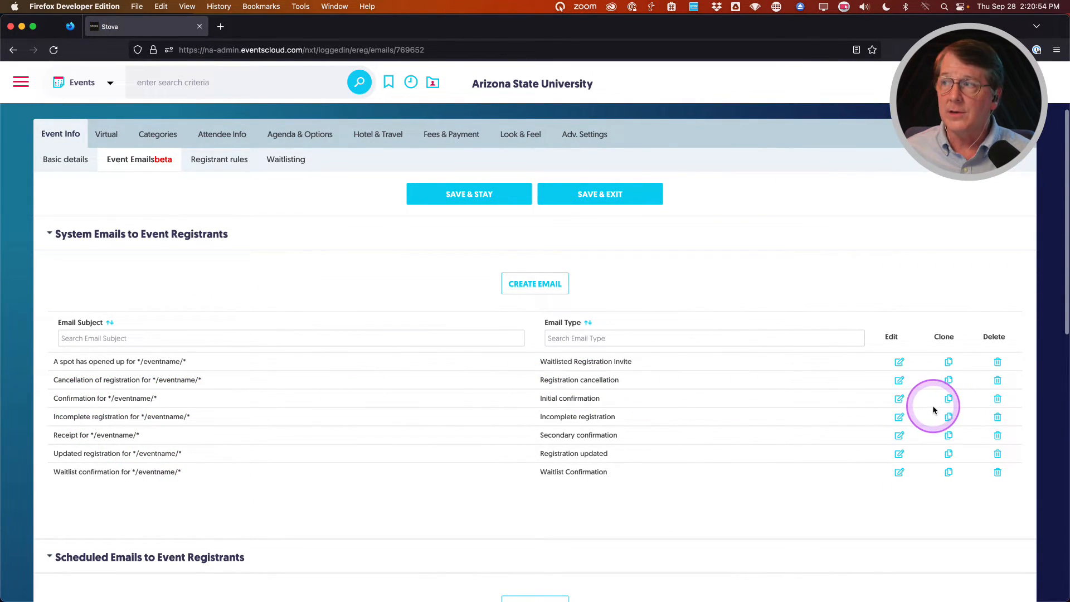
Copy all the HTML source of the Confirmation email, then return to the Scheduled Emails list.
{"action": "left_click", "coordinate": [900, 399]}
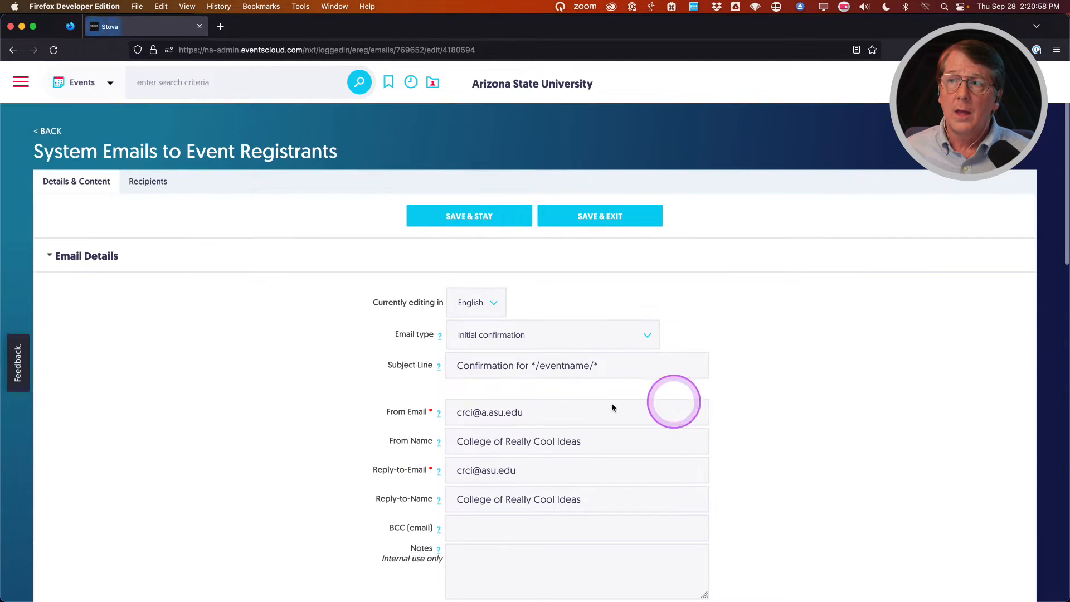
{"action": "scroll", "coordinate": [203, 397], "scroll_direction": "down", "scroll_amount": 10}
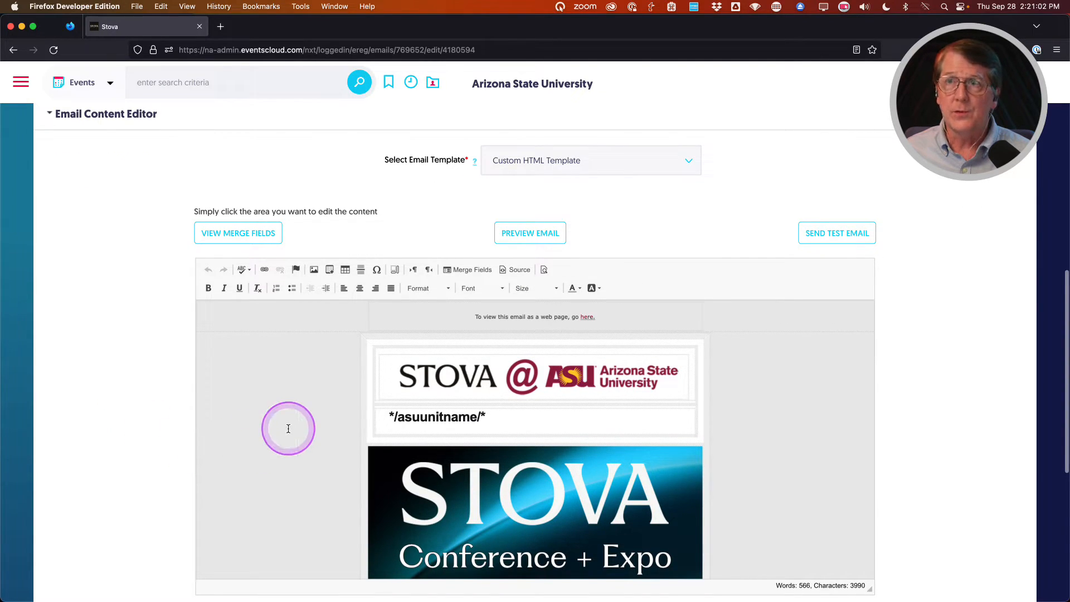
{"action": "left_click", "coordinate": [518, 272]}
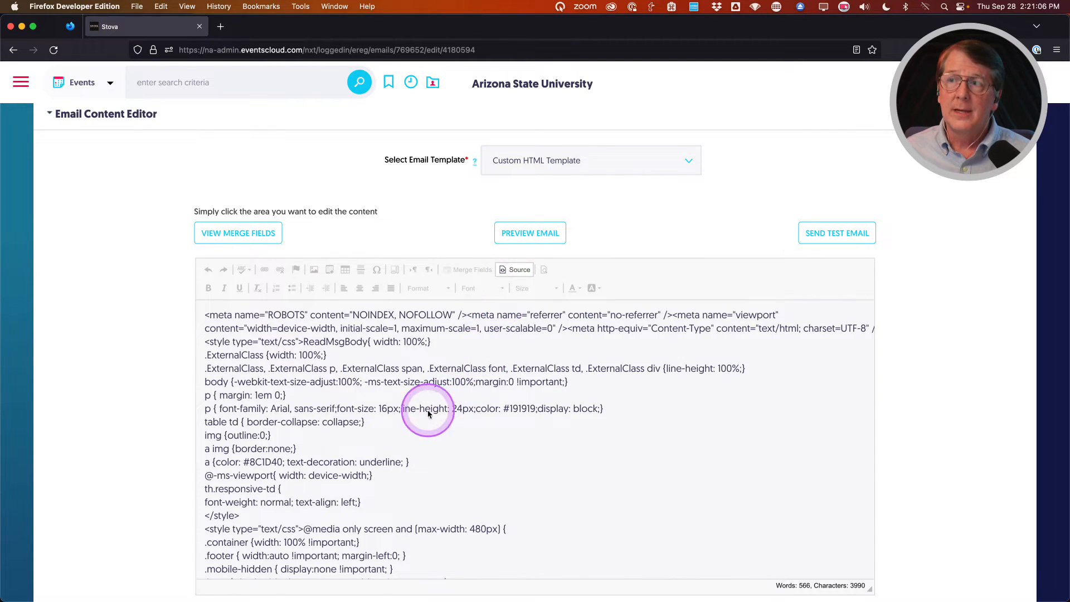
{"action": "left_click", "coordinate": [383, 368]}
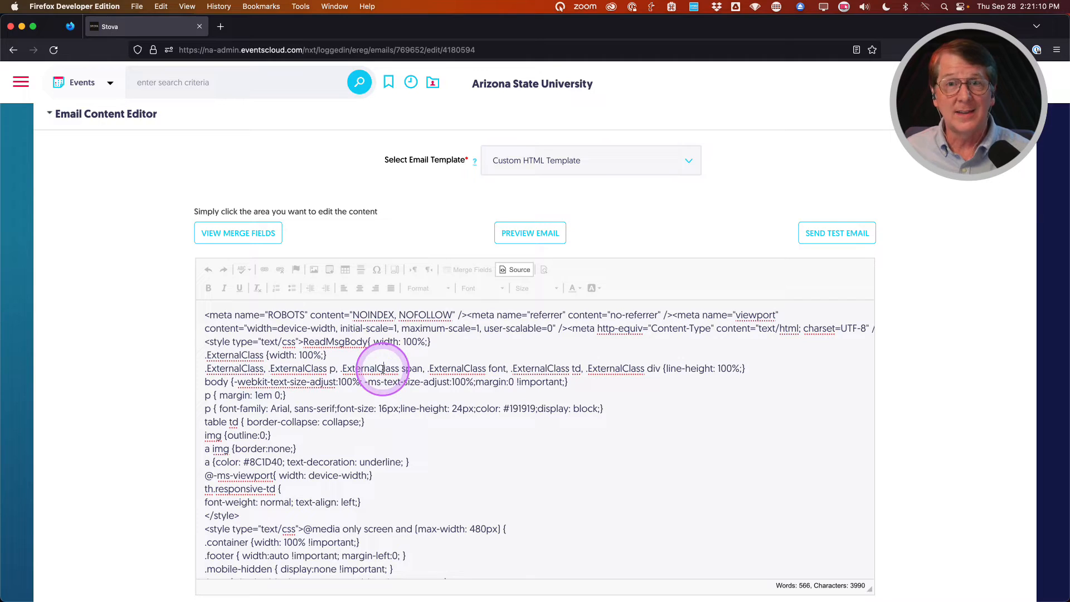
{"action": "key", "text": "super+a"}
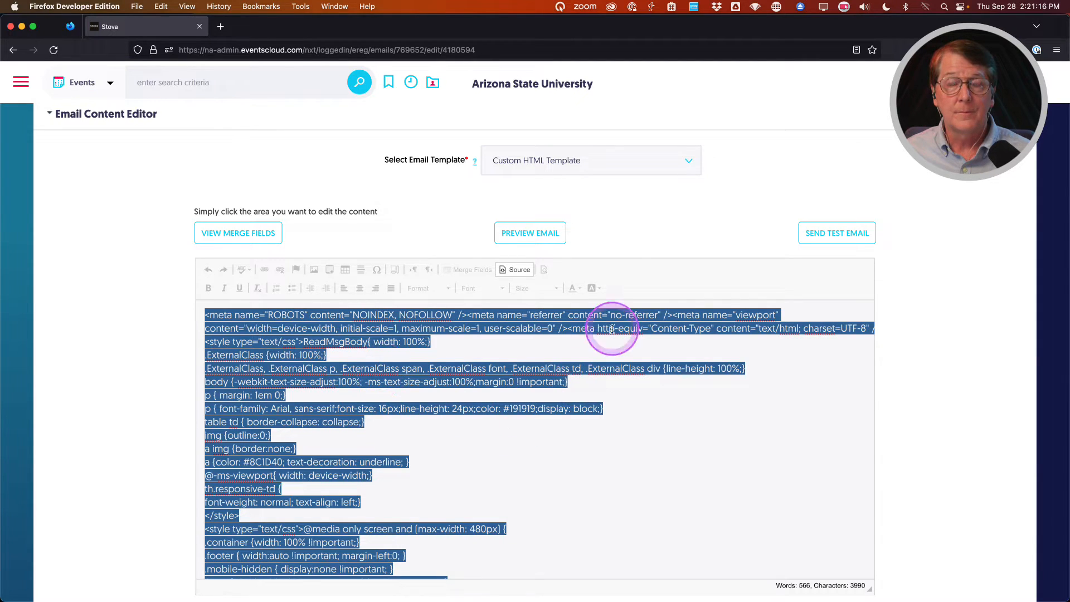
{"action": "left_click", "coordinate": [523, 270]}
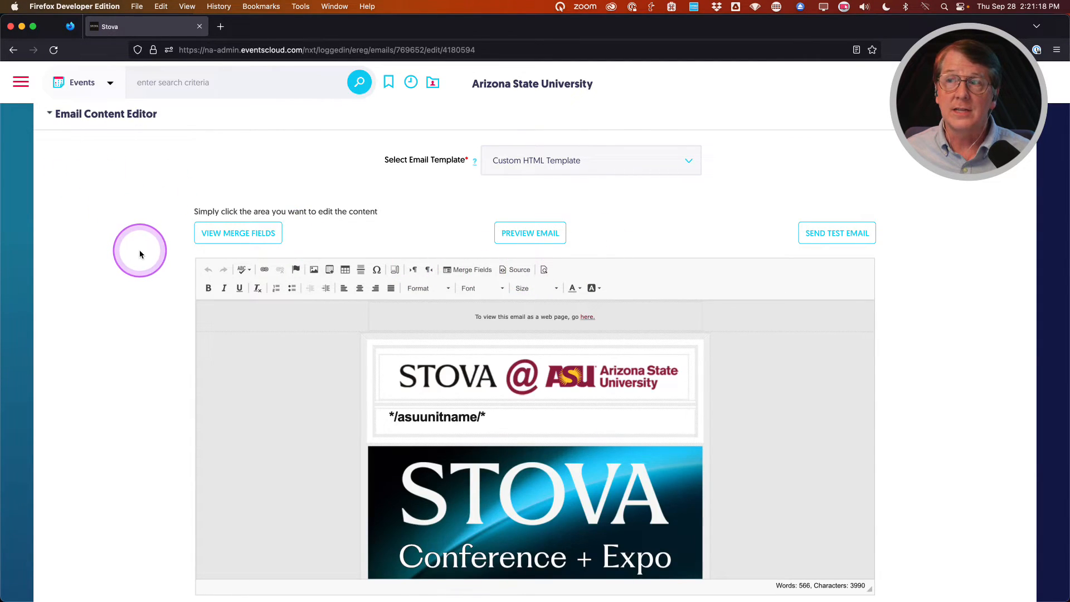
{"action": "scroll", "coordinate": [144, 251], "scroll_direction": "up", "scroll_amount": 15}
{"action": "left_click", "coordinate": [47, 132]}
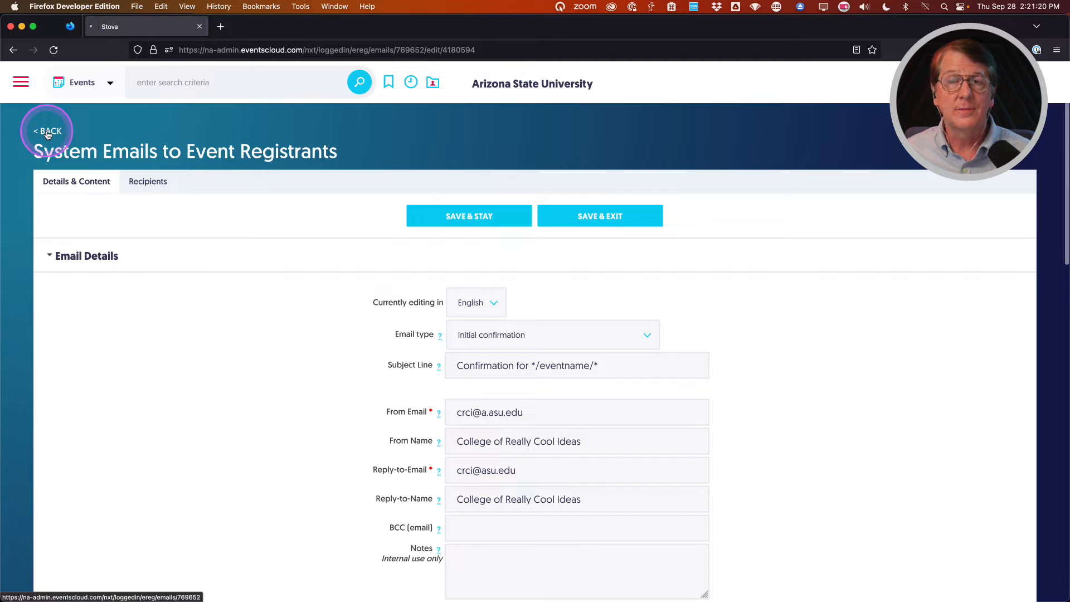
{"action": "scroll", "coordinate": [346, 398], "scroll_direction": "down", "scroll_amount": 7}
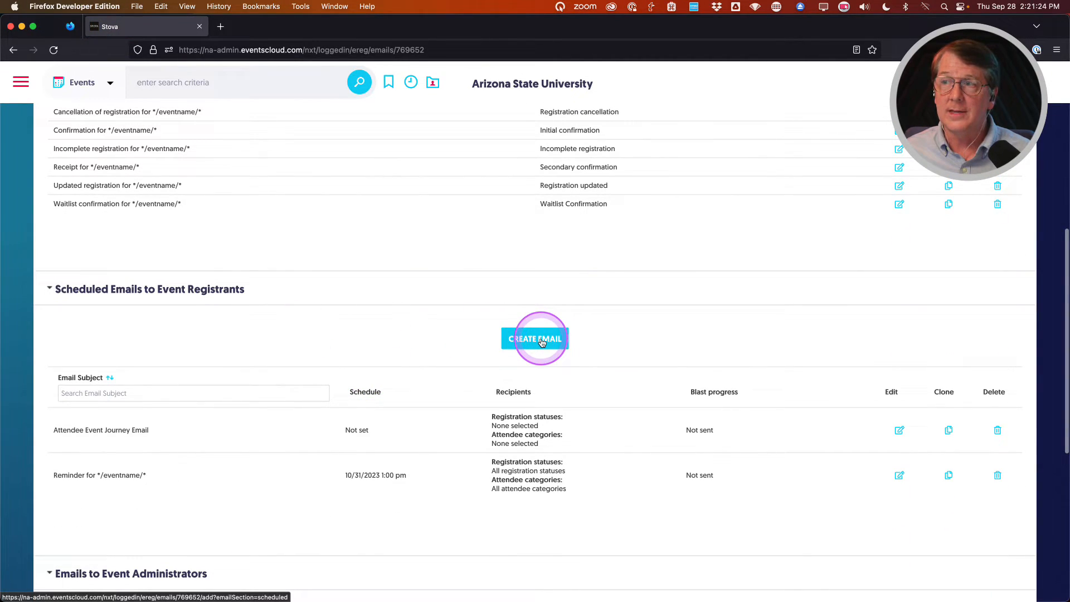
Create a new scheduled email using the Custom HTML Template.
{"action": "left_click", "coordinate": [531, 340]}
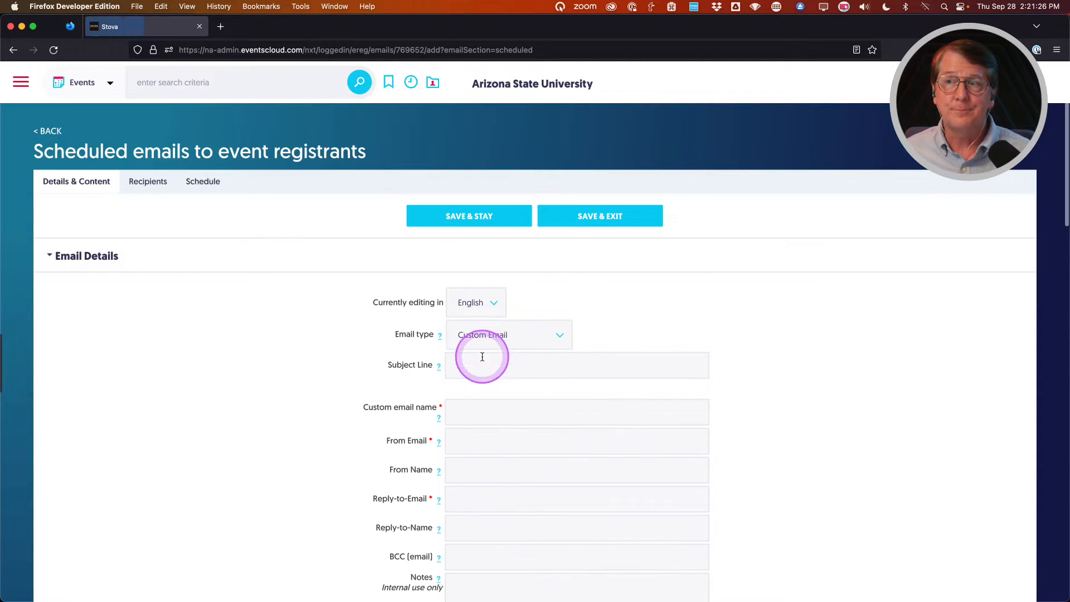
{"action": "scroll", "coordinate": [318, 371], "scroll_direction": "down", "scroll_amount": 5}
{"action": "scroll", "coordinate": [319, 372], "scroll_direction": "down", "scroll_amount": 6}
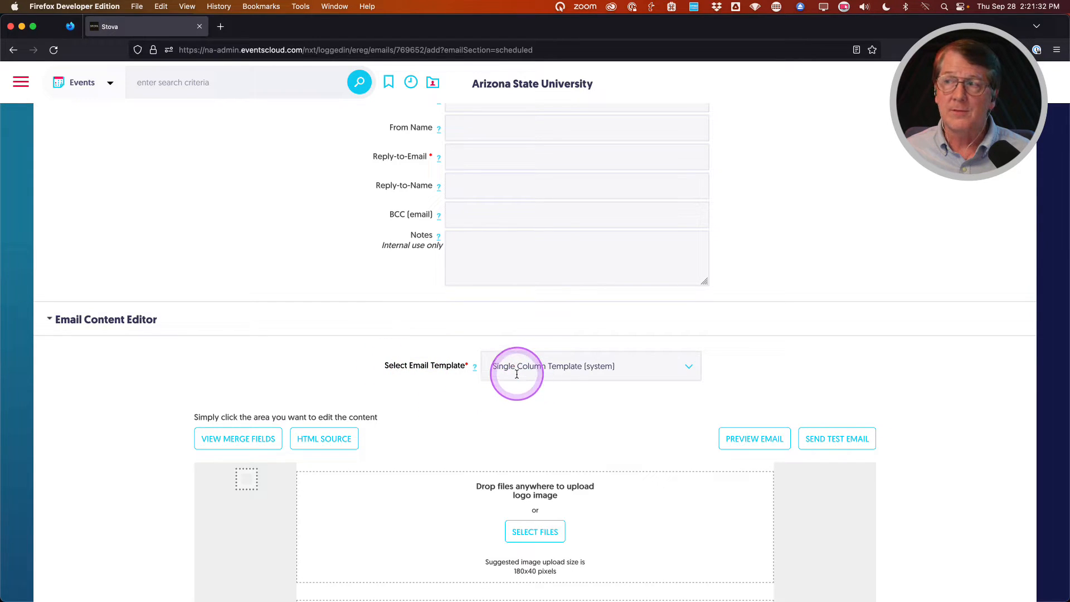
{"action": "left_click", "coordinate": [642, 366]}
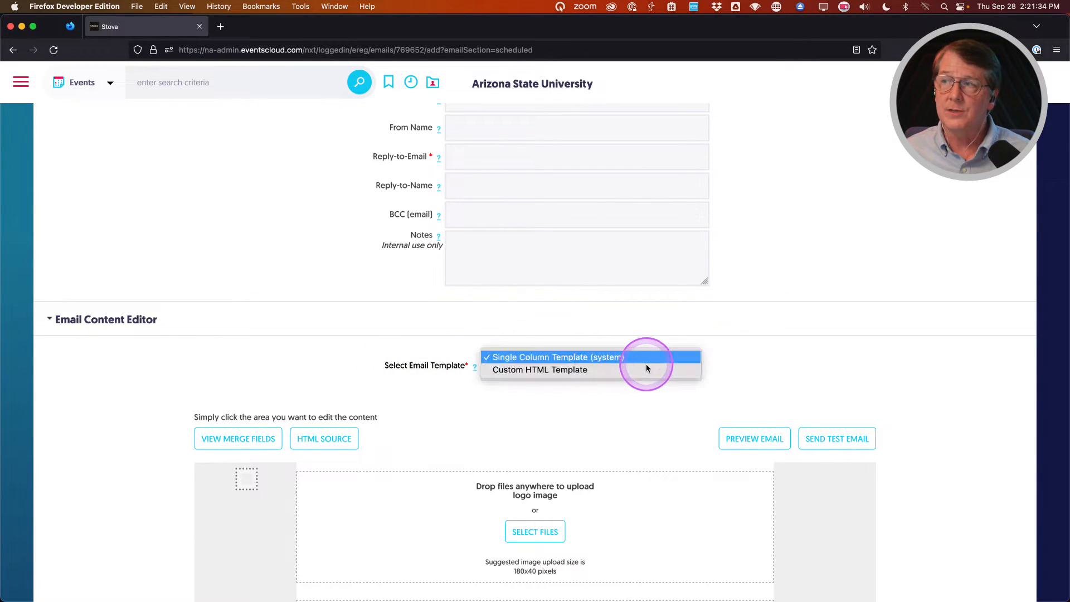
{"action": "left_click", "coordinate": [526, 370]}
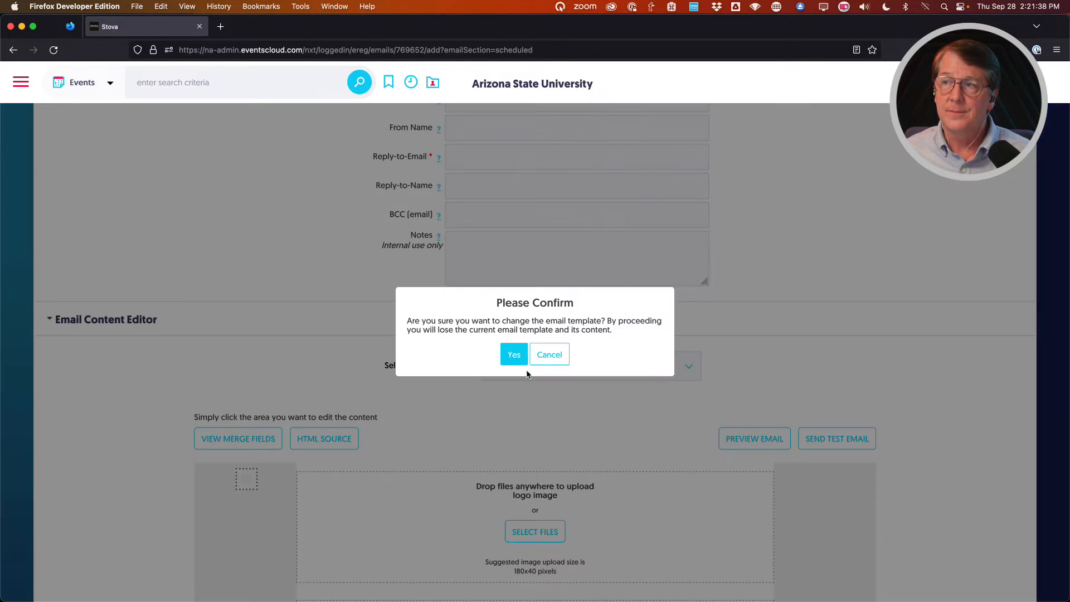
{"action": "left_click", "coordinate": [520, 356]}
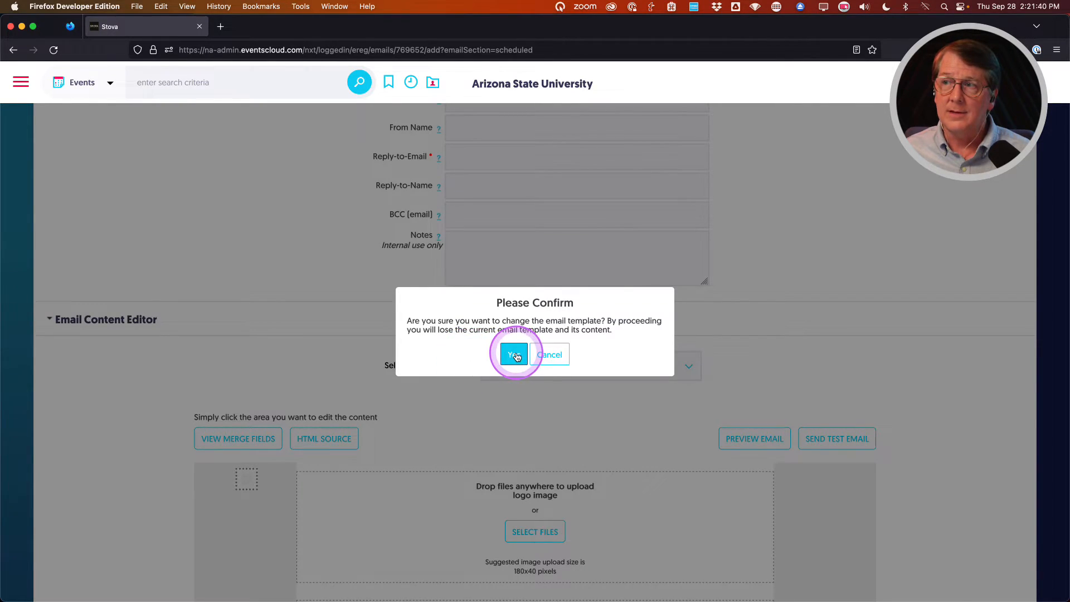
Paste the copied confirmation HTML into the email body's source view.
{"action": "scroll", "coordinate": [143, 407], "scroll_direction": "down", "scroll_amount": 5}
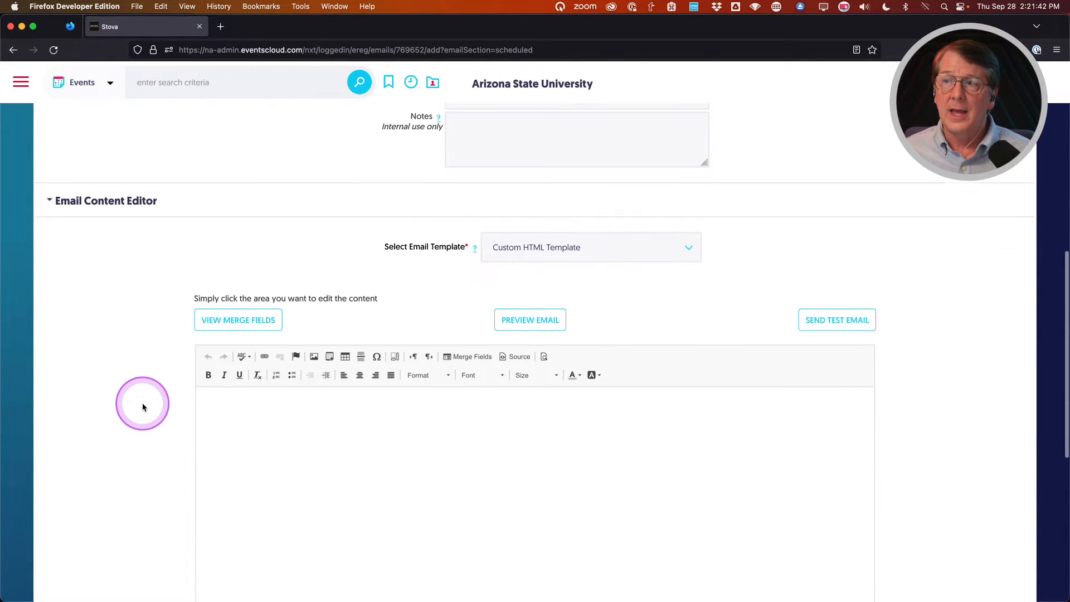
{"action": "left_click", "coordinate": [399, 433]}
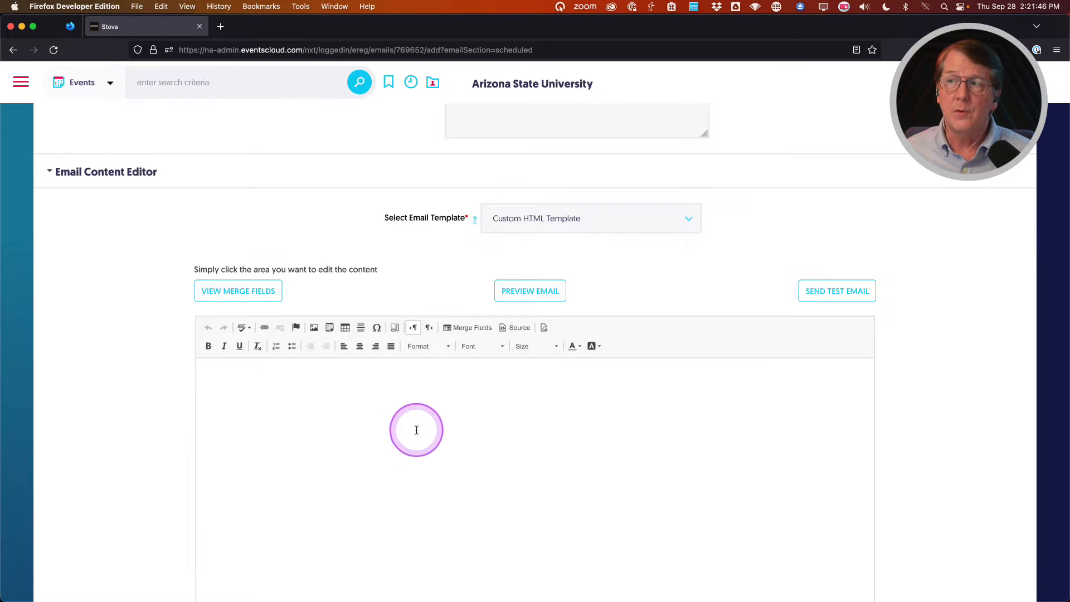
{"action": "left_click", "coordinate": [516, 329]}
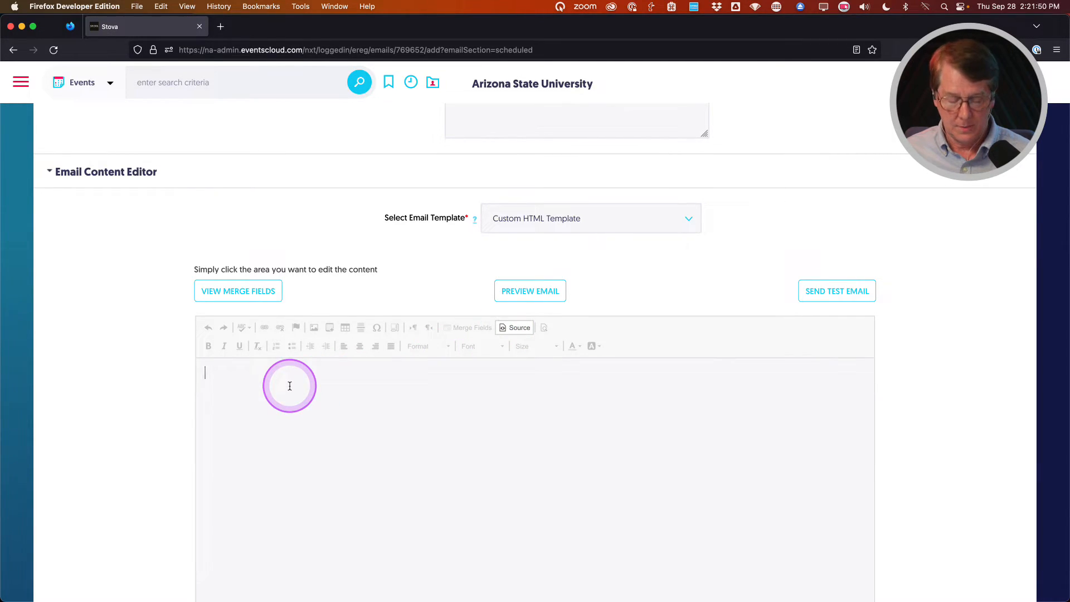
{"action": "key", "text": "super+v"}
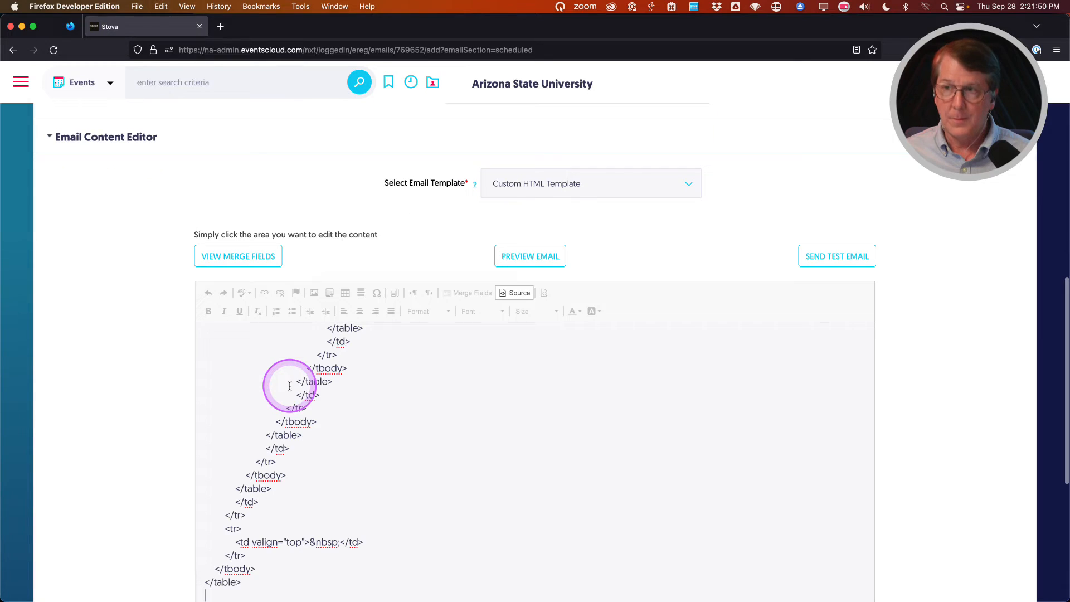
Show the body as the rendered STOVA @ ASU confirmation layout instead of raw HTML.
{"action": "left_click", "coordinate": [518, 293]}
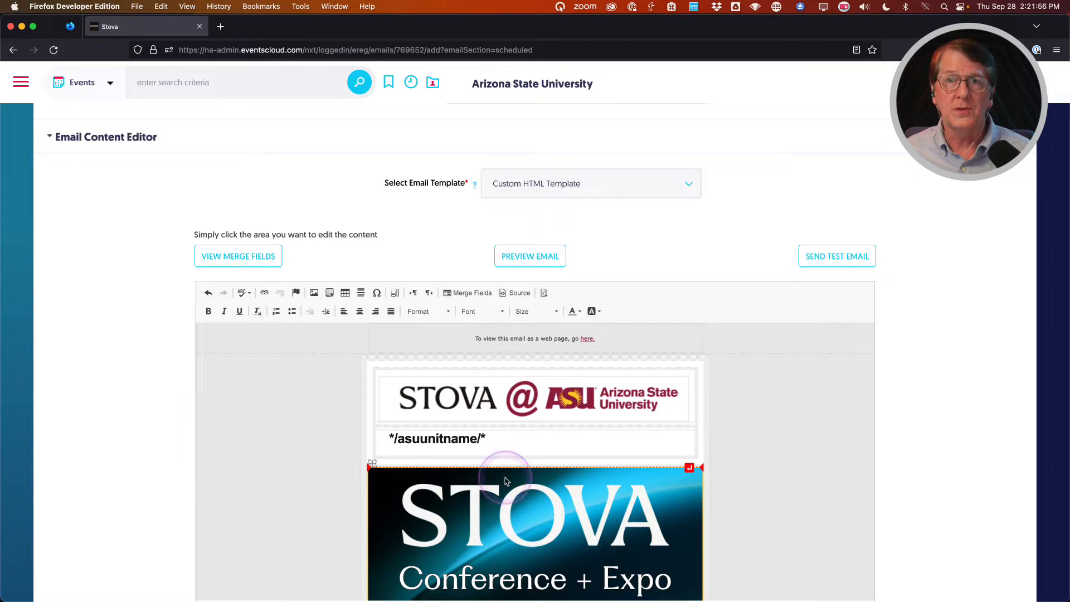
{"action": "scroll", "coordinate": [142, 435], "scroll_direction": "up", "scroll_amount": 1}
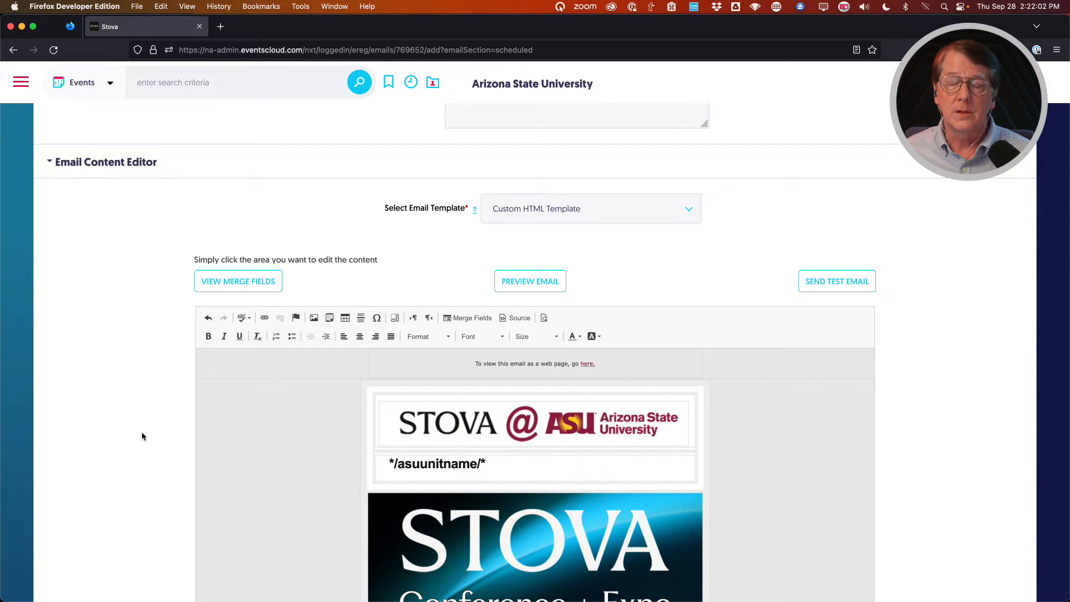
{"action": "scroll", "coordinate": [142, 437], "scroll_direction": "up", "scroll_amount": 10}
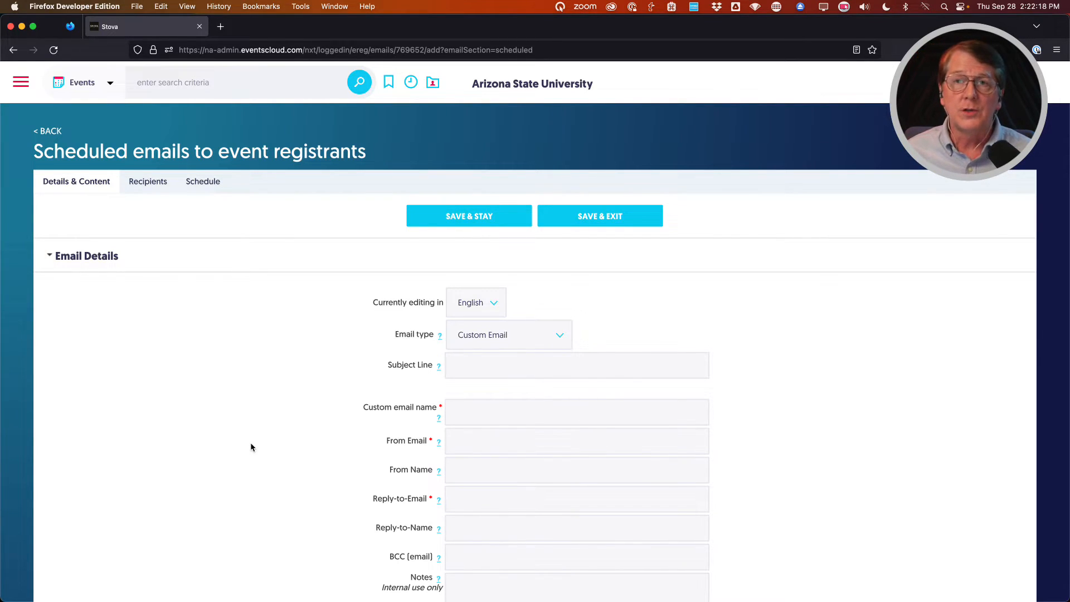
Enter 'Custom Email' as the subject line and copy it into the email name.
{"action": "left_click", "coordinate": [487, 368]}
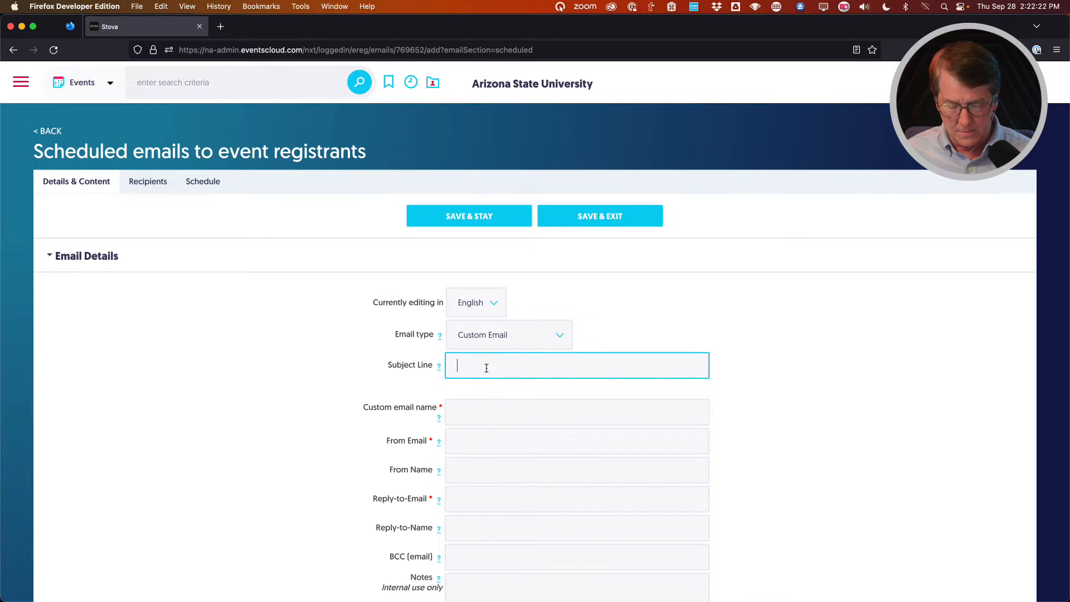
{"action": "left_click", "coordinate": [486, 367]}
{"action": "type", "text": "Custom Email"}
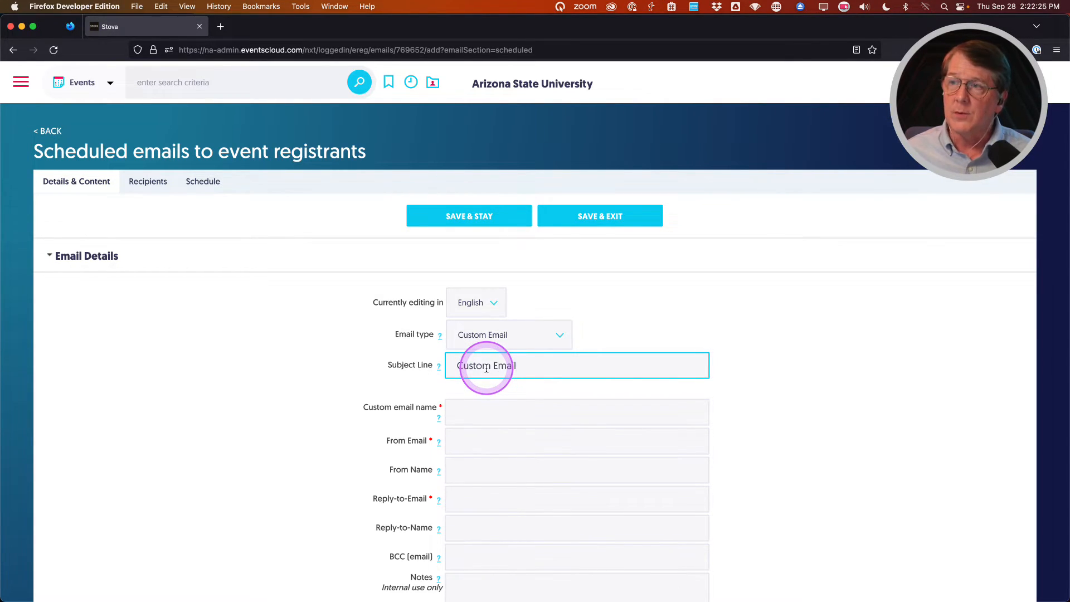
{"action": "triple_click", "coordinate": [487, 366]}
{"action": "key", "text": "super+c"}
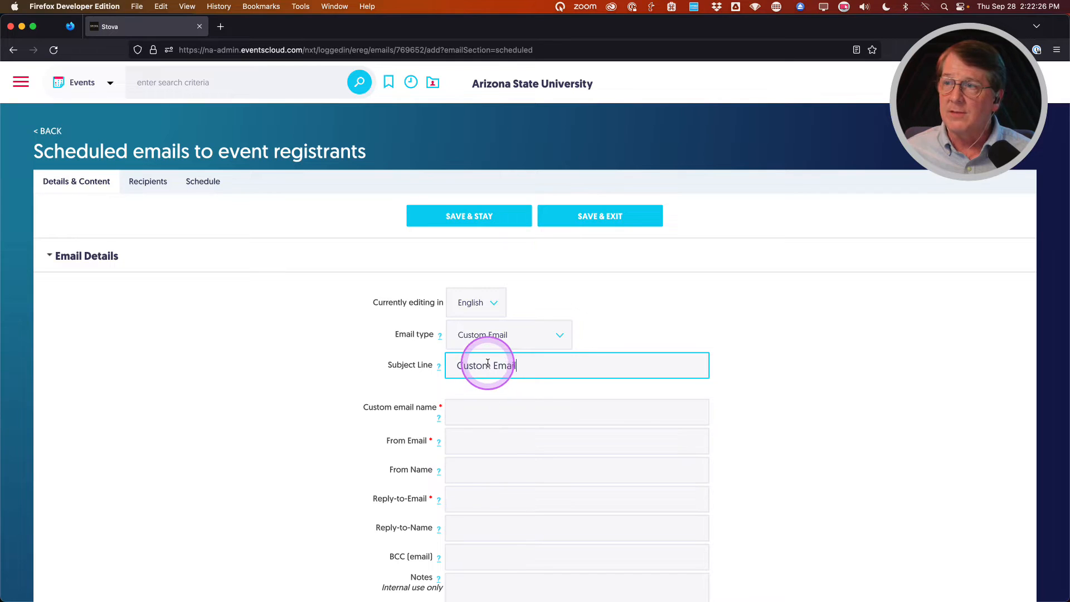
{"action": "left_click", "coordinate": [485, 410]}
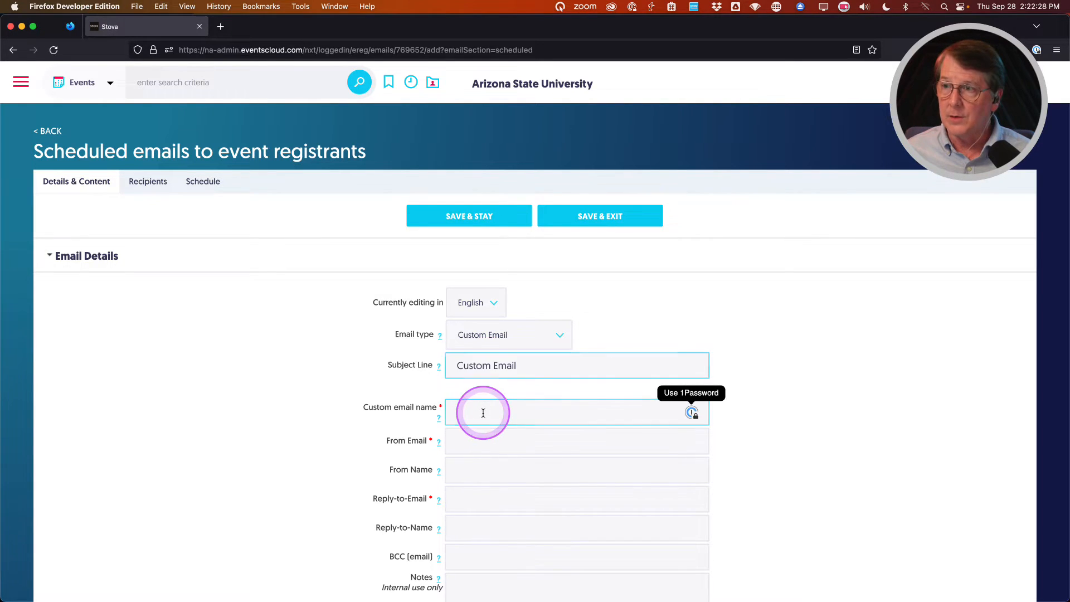
{"action": "key", "text": "super+v"}
Enter the college's address as both the From and Reply-to email, fixing the reply-to domain.
{"action": "left_click", "coordinate": [480, 445]}
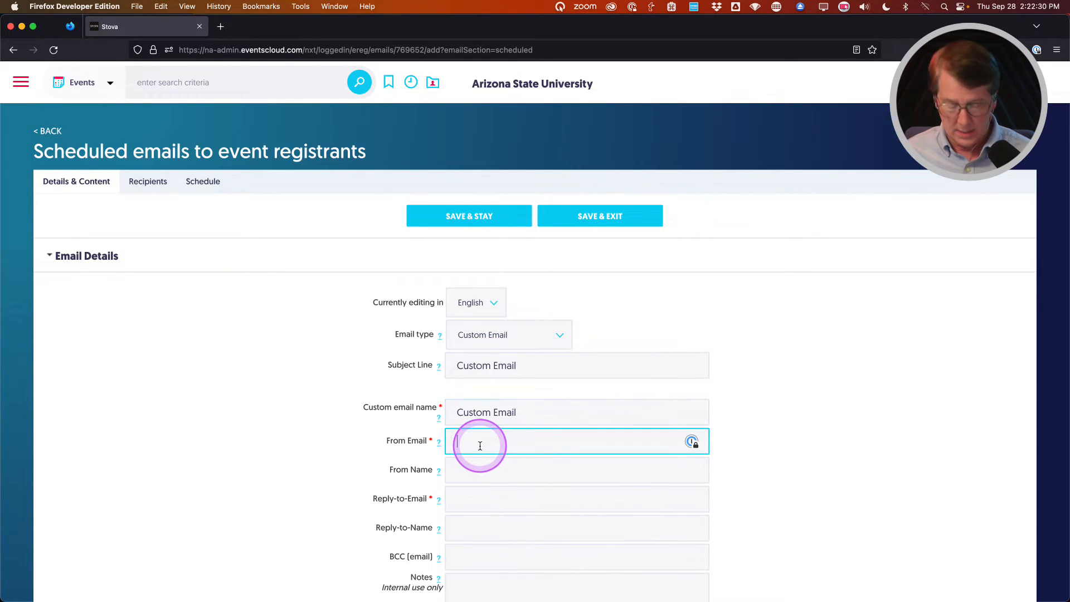
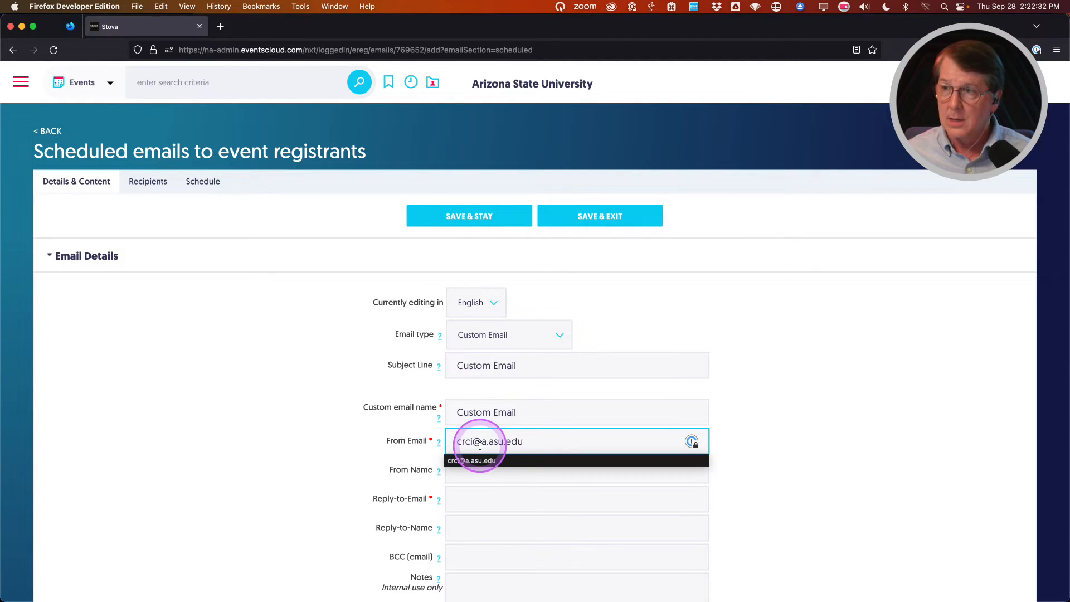
{"action": "left_click", "coordinate": [467, 500]}
{"action": "left_click", "coordinate": [486, 502]}
{"action": "left_click", "coordinate": [489, 501]}
{"action": "key", "text": "BackSpace"}
{"action": "key", "text": "BackSpace"}
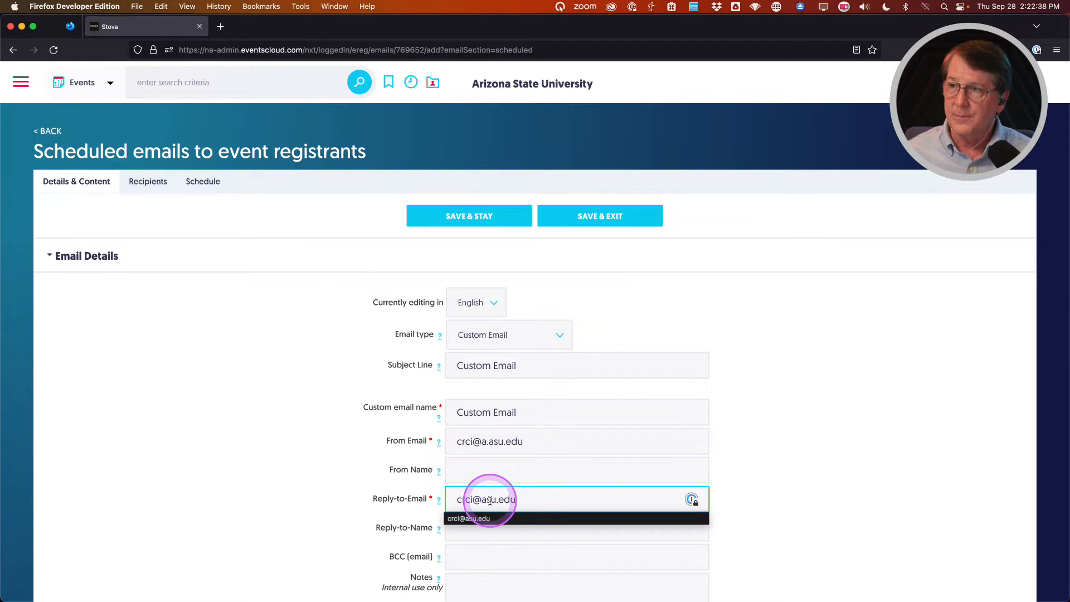
Set sender and reply-to names to College of Really Cool Ideas, then save and exit.
{"action": "left_click", "coordinate": [469, 471]}
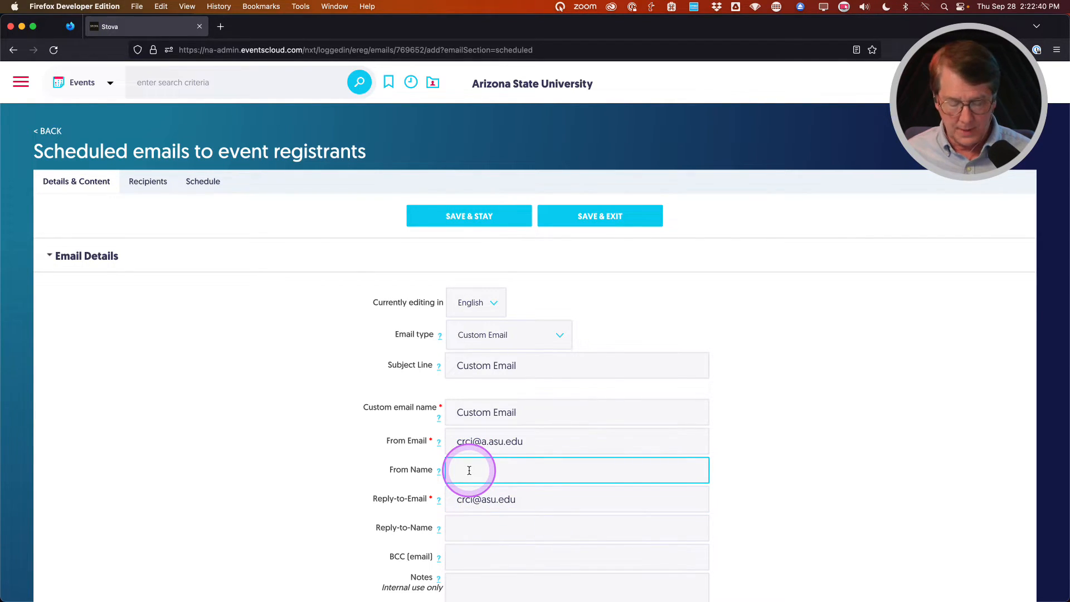
{"action": "type", "text": "wcrici"}
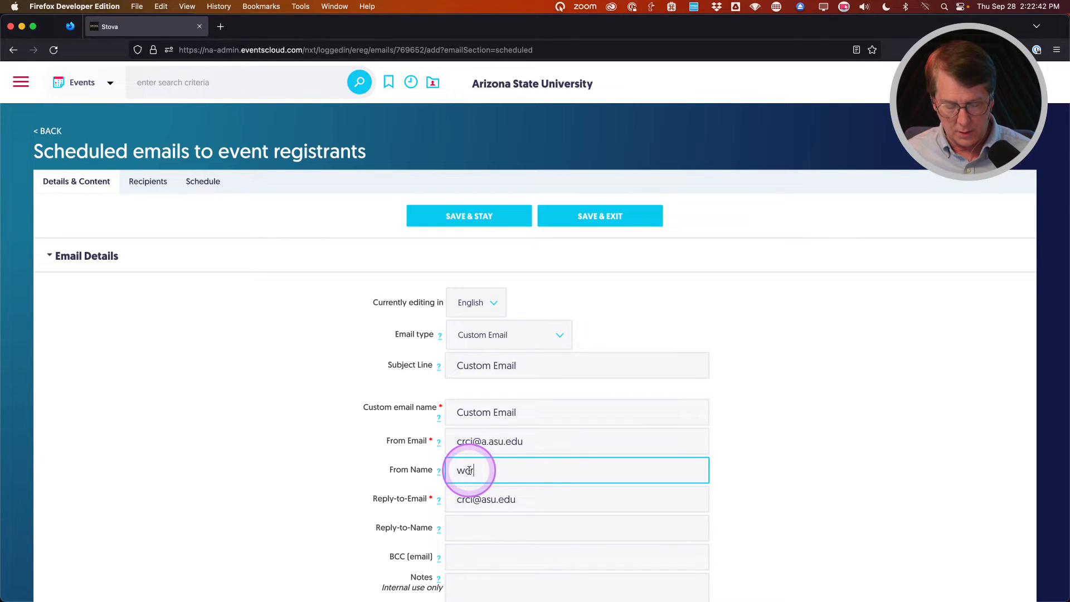
{"action": "key", "text": "BackSpace"}
{"action": "key", "text": "BackSpace"}
{"action": "key", "text": "BackSpace"}
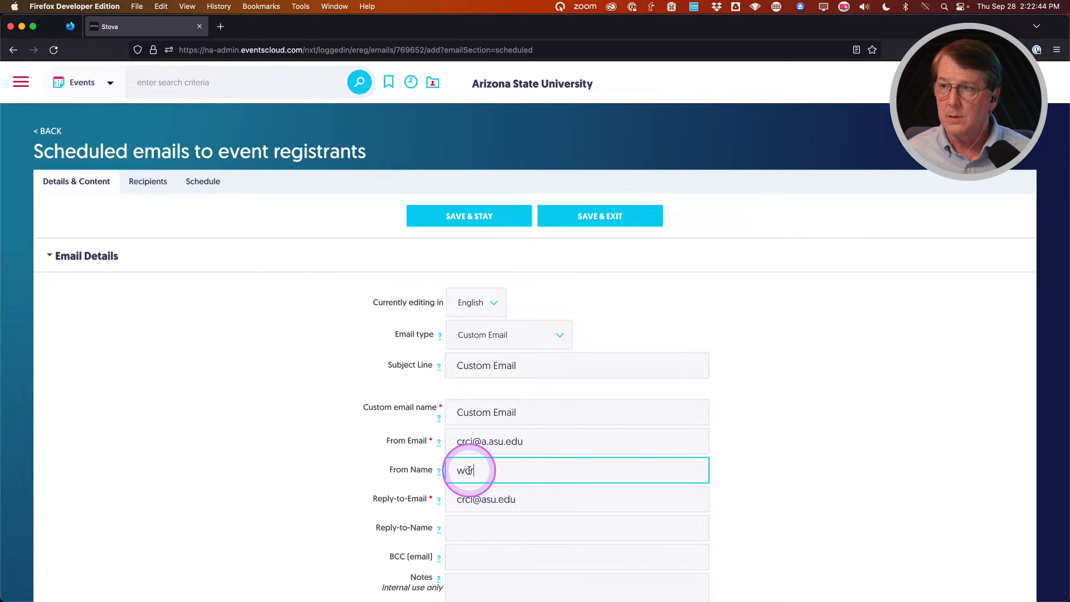
{"action": "key", "text": "BackSpace"}
{"action": "key", "text": "BackSpace"}
{"action": "key", "text": "BackSpace"}
{"action": "key", "text": "Down"}
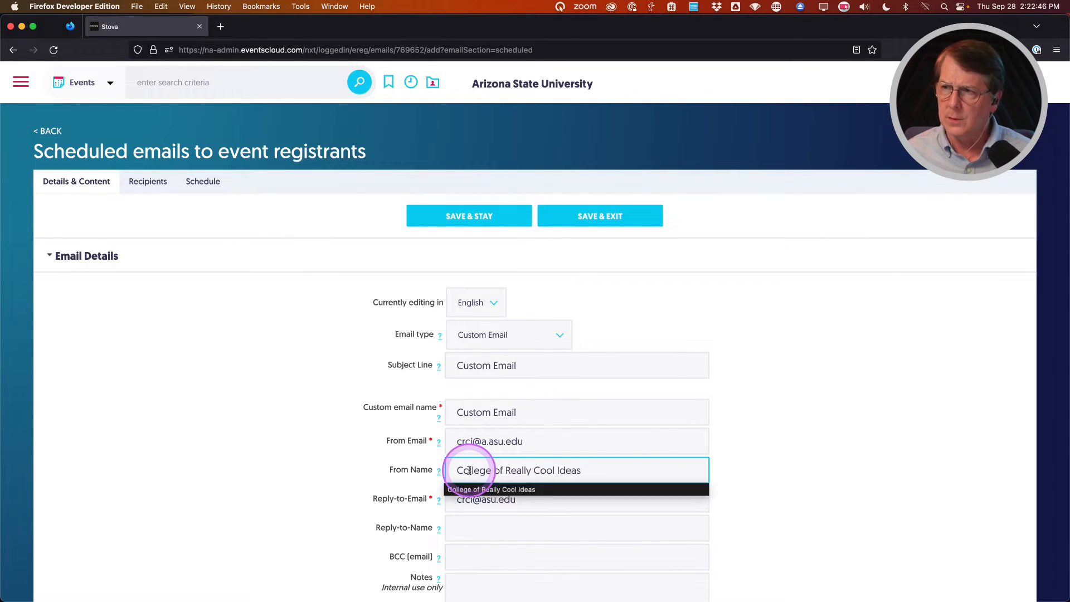
{"action": "triple_click", "coordinate": [459, 469]}
{"action": "key", "text": "cmd+c"}
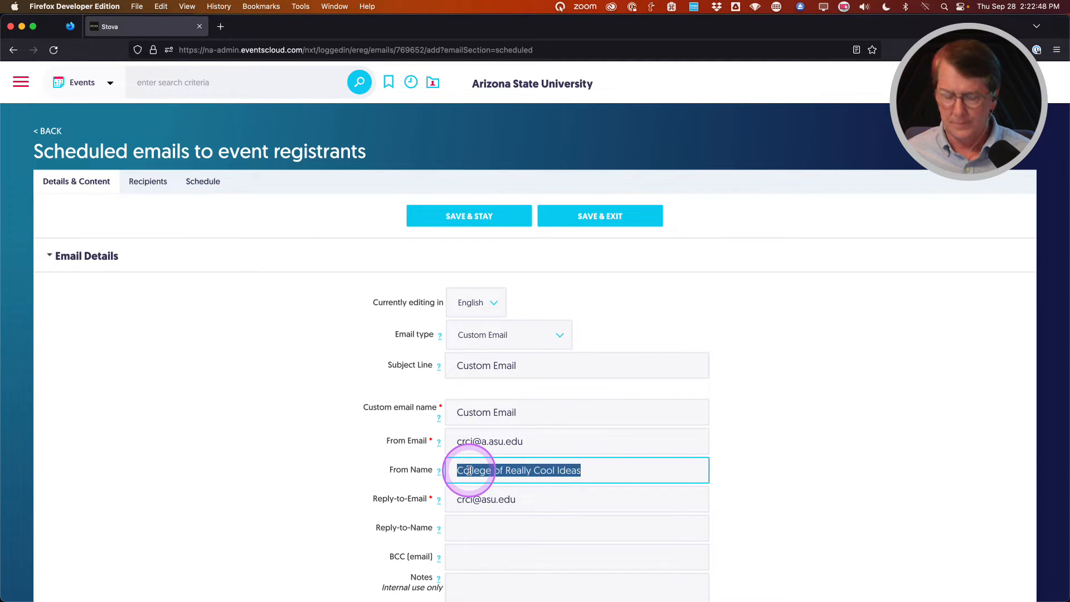
{"action": "left_click", "coordinate": [470, 531]}
{"action": "key", "text": "cmd+v"}
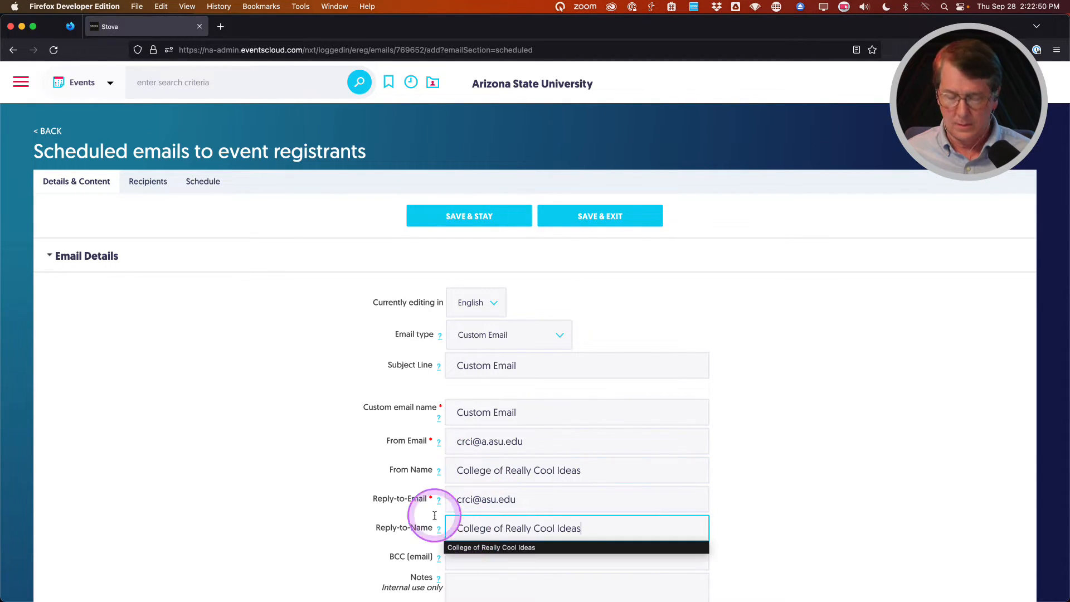
{"action": "scroll", "coordinate": [77, 408], "scroll_direction": "down", "scroll_amount": 4}
{"action": "scroll", "coordinate": [78, 409], "scroll_direction": "down", "scroll_amount": 6}
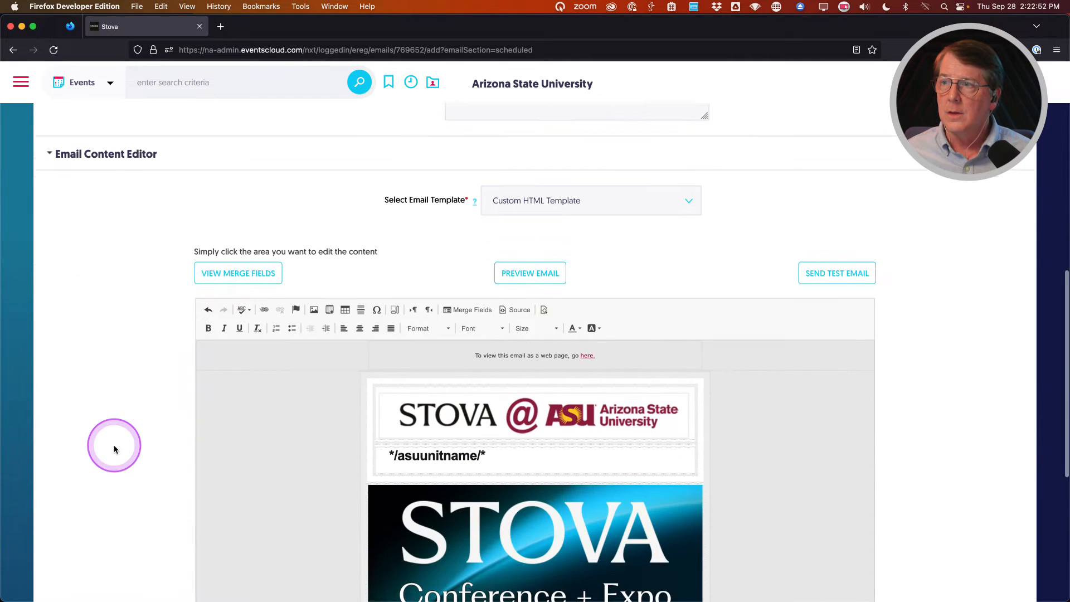
{"action": "scroll", "coordinate": [114, 448], "scroll_direction": "up", "scroll_amount": 10}
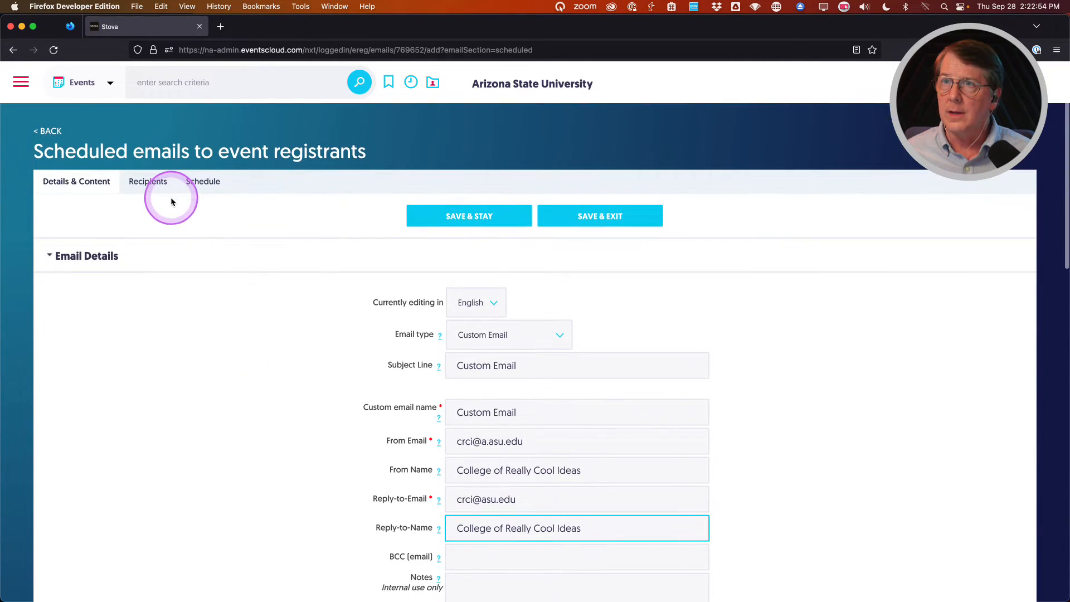
{"action": "left_click", "coordinate": [573, 220]}
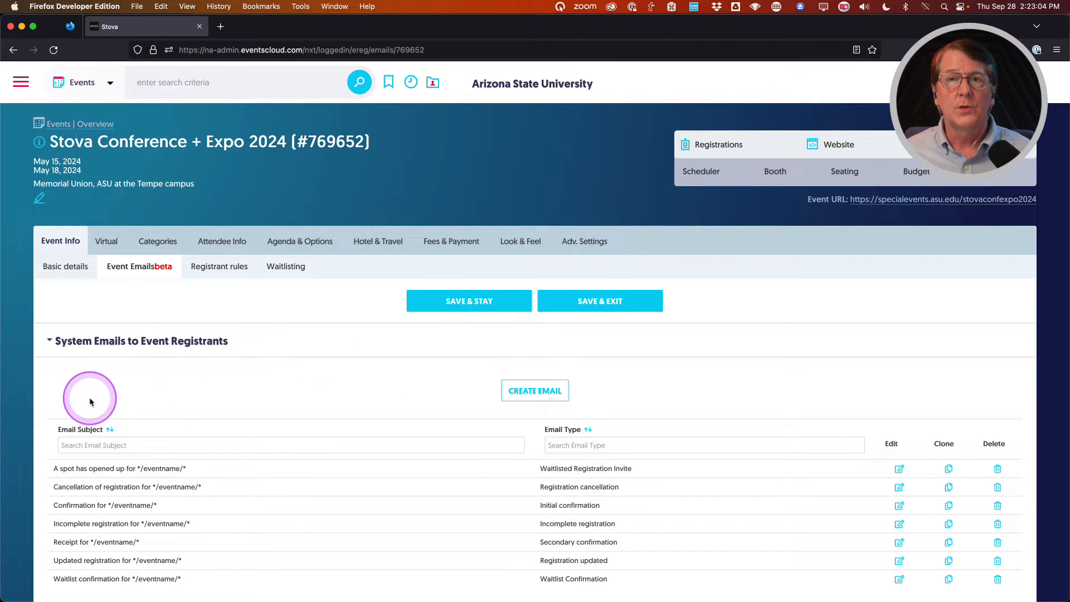
Scroll down to confirm Custom Email appears among scheduled registrant emails, then back up.
{"action": "scroll", "coordinate": [95, 388], "scroll_direction": "down", "scroll_amount": 1}
{"action": "scroll", "coordinate": [96, 389], "scroll_direction": "down", "scroll_amount": 10}
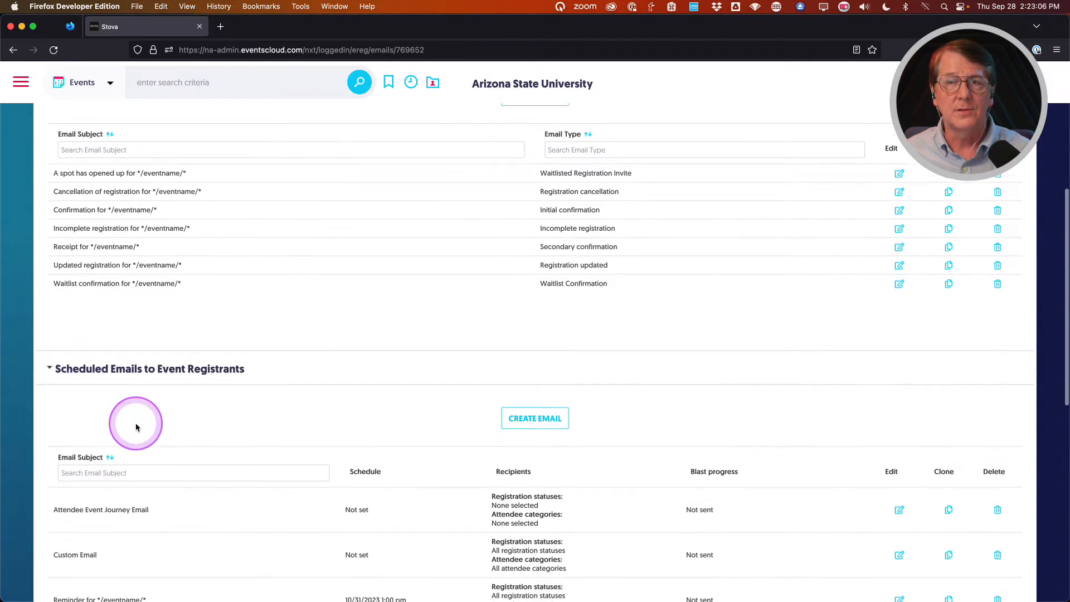
{"action": "scroll", "coordinate": [136, 426], "scroll_direction": "down", "scroll_amount": 1}
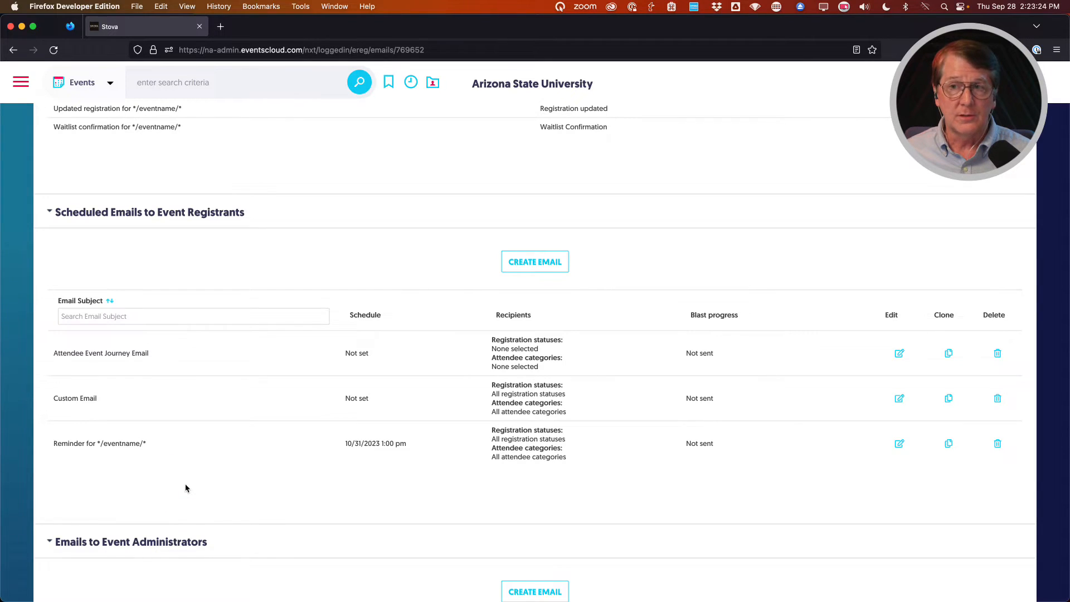
{"action": "scroll", "coordinate": [185, 488], "scroll_direction": "up", "scroll_amount": 10}
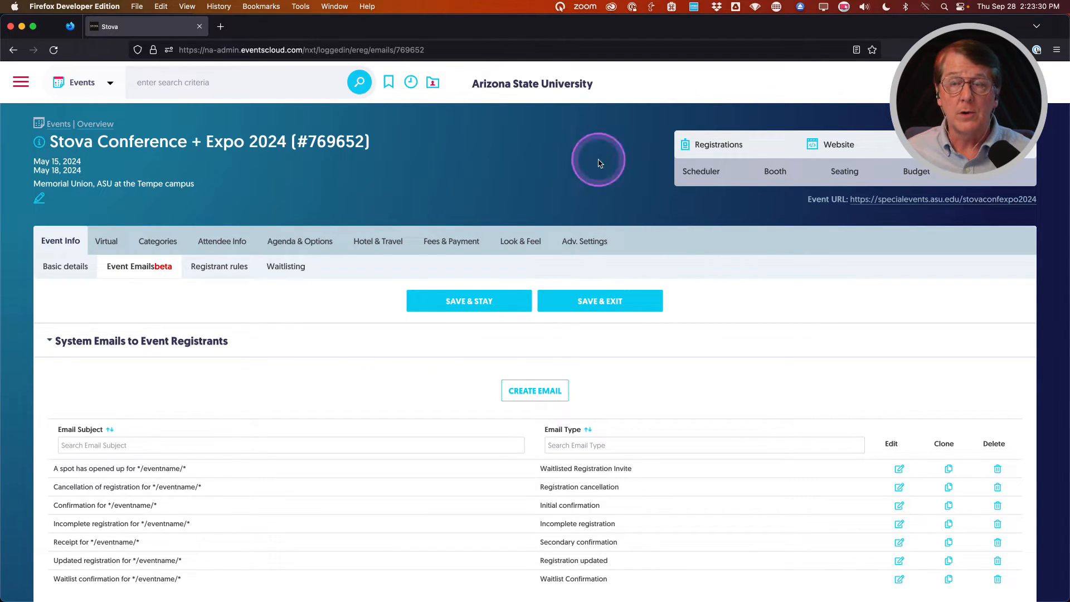
{"action": "mouse_move", "coordinate": [726, 150]}
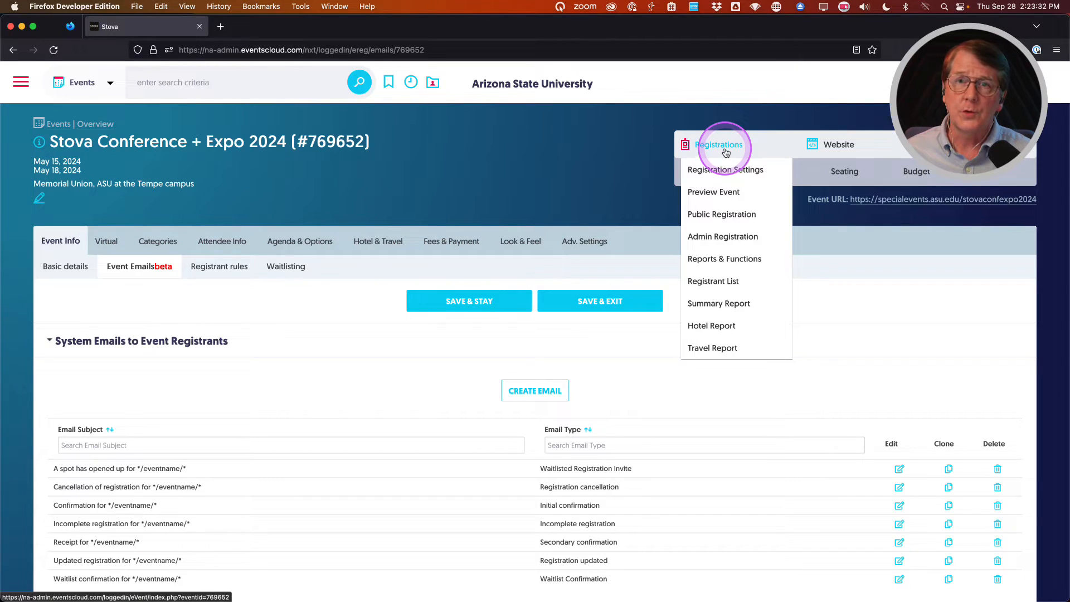
From the Registrant List, open the test registrant's details and start a Send Email form.
{"action": "left_click", "coordinate": [712, 283]}
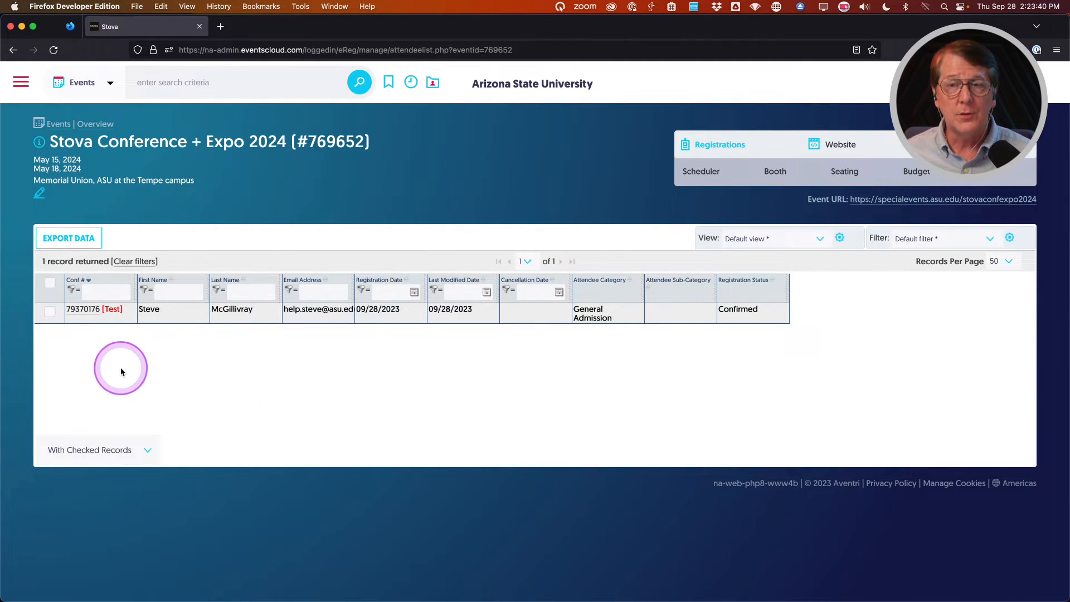
{"action": "left_click", "coordinate": [87, 310]}
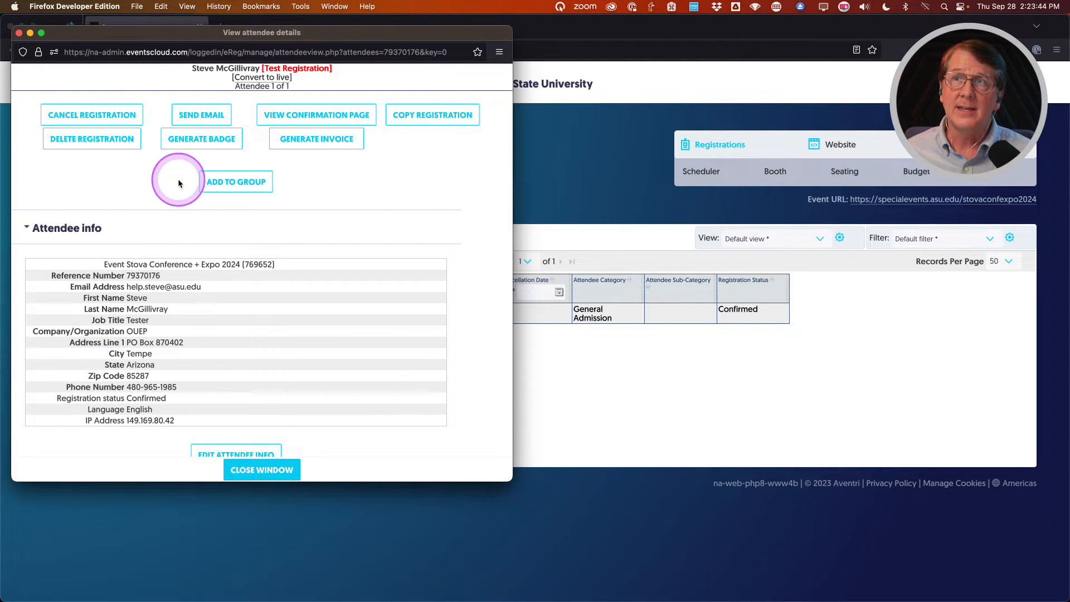
{"action": "left_click", "coordinate": [195, 116]}
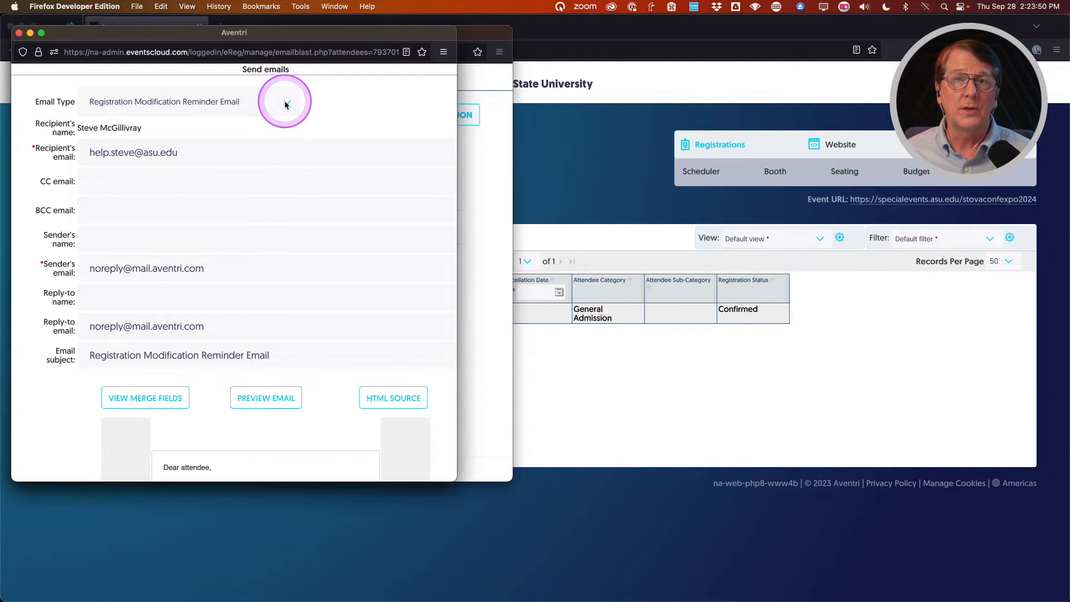
Set the email type to 'Custom Email: Custom Email' after trying other types.
{"action": "left_click", "coordinate": [285, 103]}
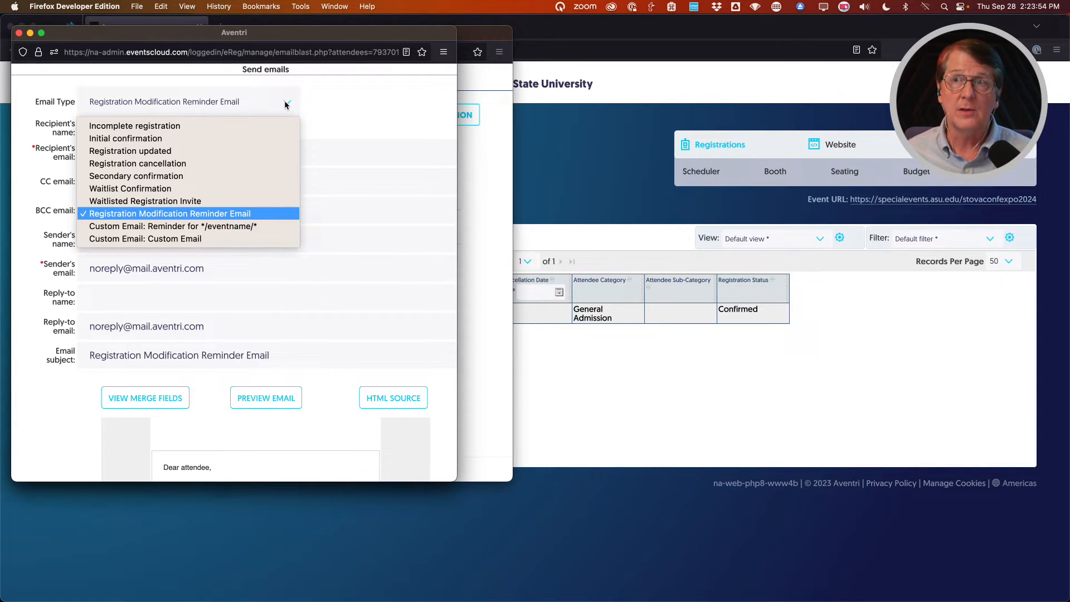
{"action": "left_click", "coordinate": [150, 141]}
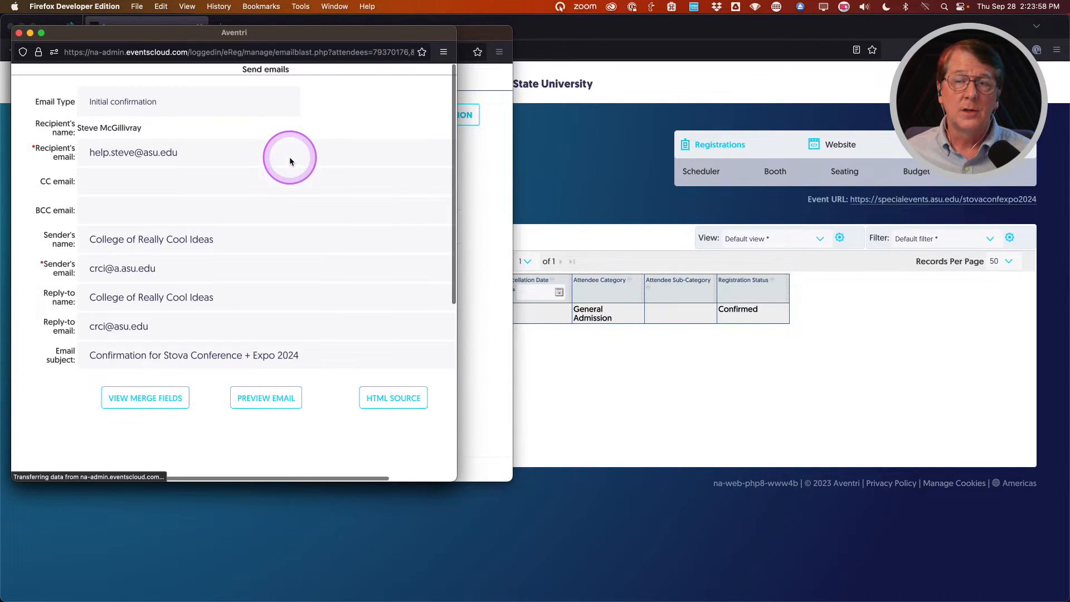
{"action": "left_click", "coordinate": [268, 104]}
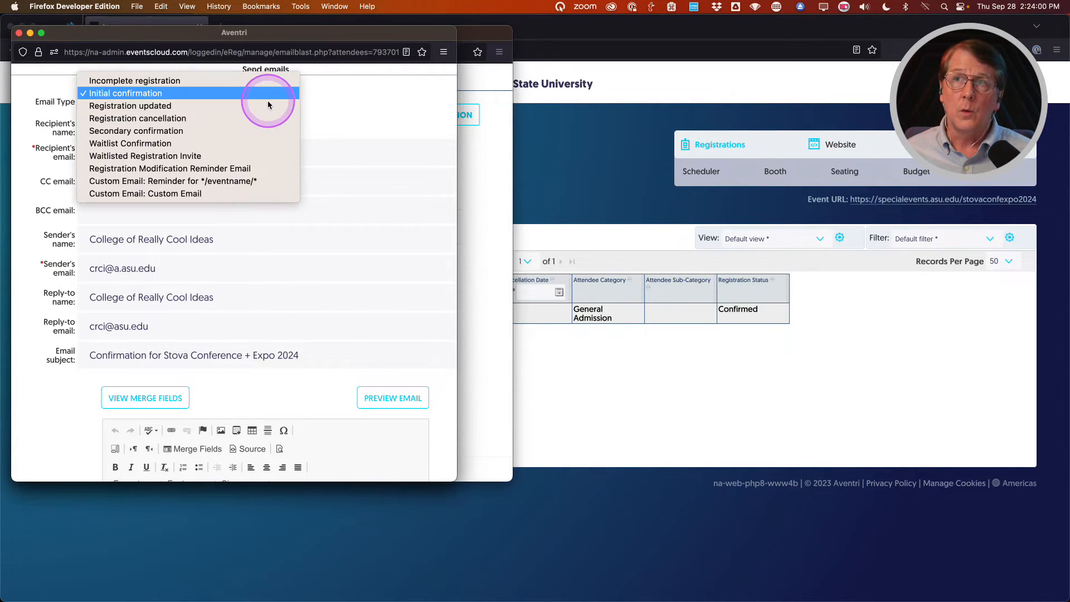
{"action": "left_click", "coordinate": [258, 181]}
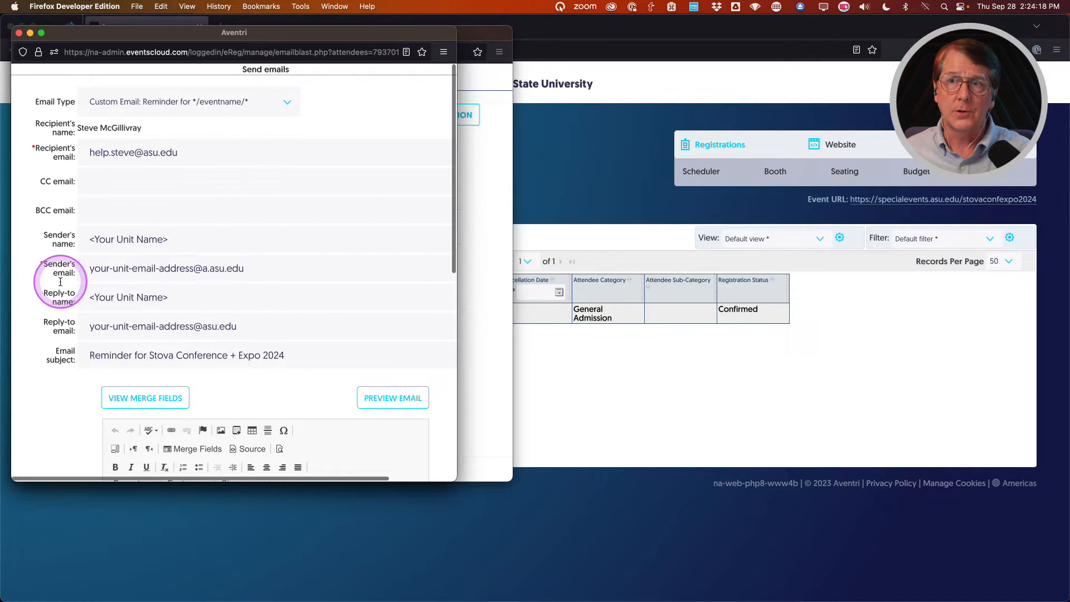
{"action": "left_click", "coordinate": [258, 98]}
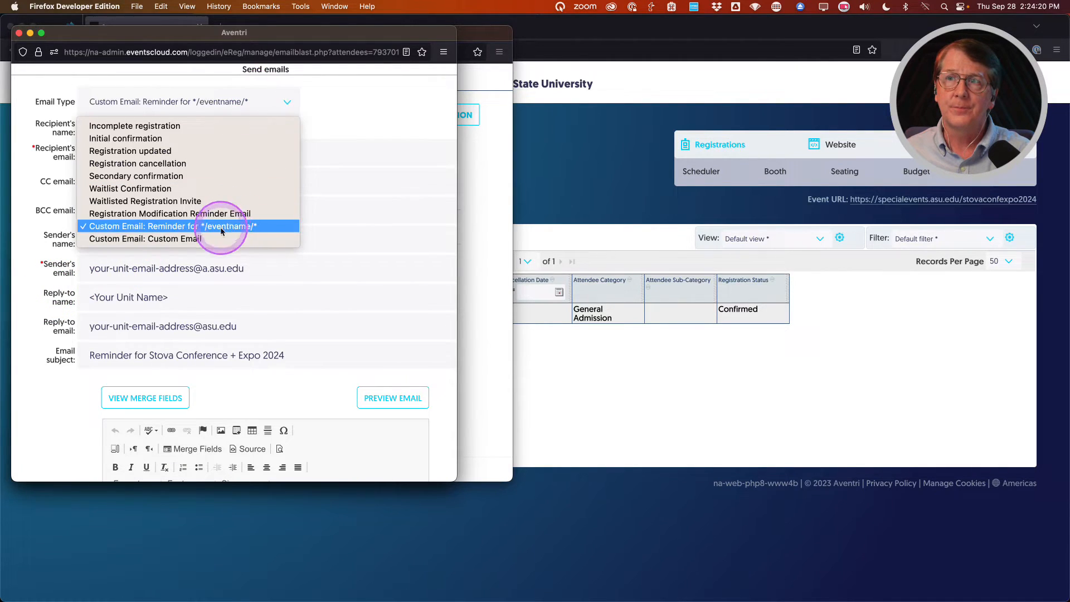
{"action": "left_click", "coordinate": [215, 244]}
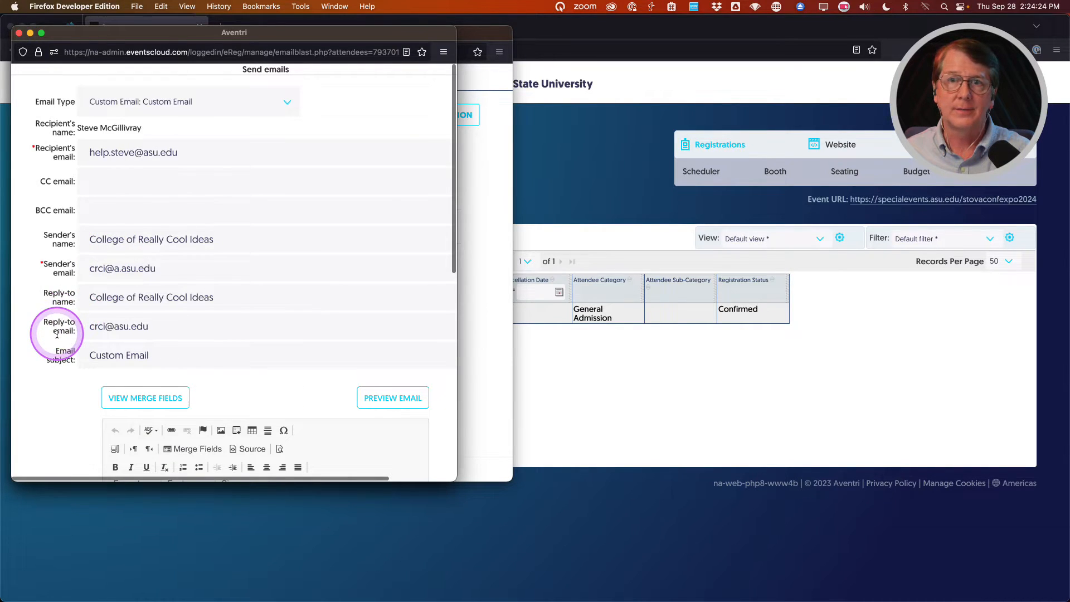
Review the Custom Email body, send it to the registrant, and close the window.
{"action": "scroll", "coordinate": [58, 333], "scroll_direction": "down", "scroll_amount": 5}
{"action": "scroll", "coordinate": [59, 336], "scroll_direction": "down", "scroll_amount": 5}
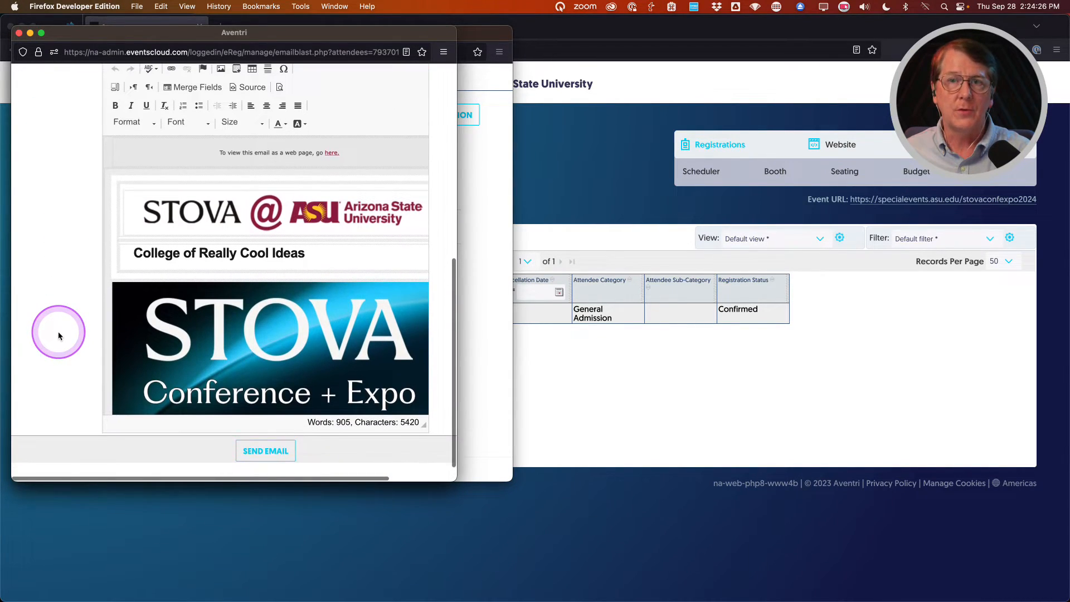
{"action": "scroll", "coordinate": [290, 270], "scroll_direction": "down", "scroll_amount": 5}
{"action": "scroll", "coordinate": [289, 270], "scroll_direction": "down", "scroll_amount": 2}
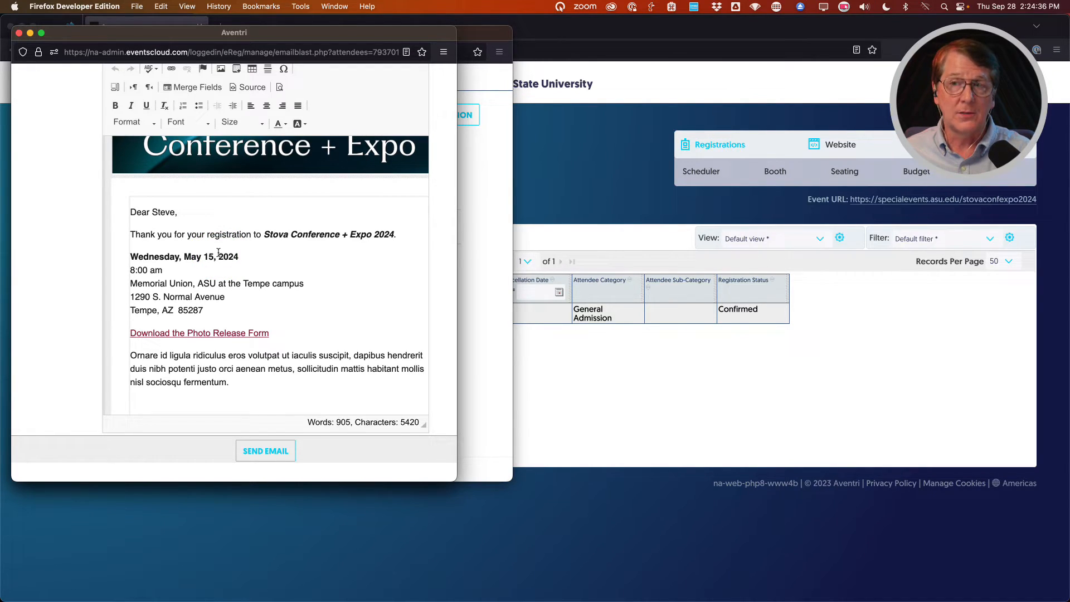
{"action": "scroll", "coordinate": [218, 252], "scroll_direction": "down", "scroll_amount": 2}
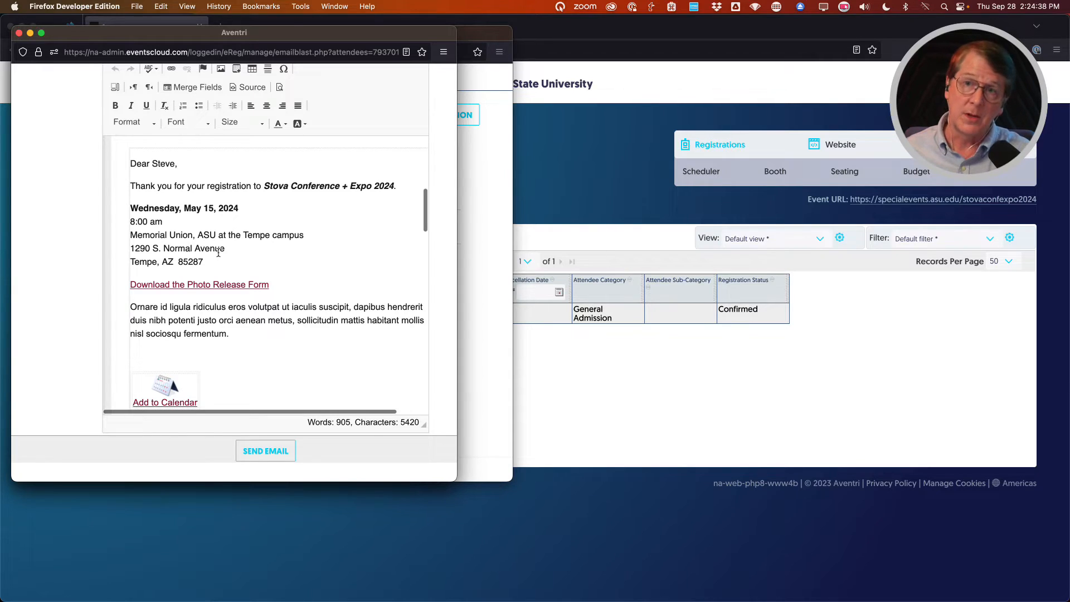
{"action": "left_click", "coordinate": [218, 253]}
{"action": "scroll", "coordinate": [219, 252], "scroll_direction": "down", "scroll_amount": 3}
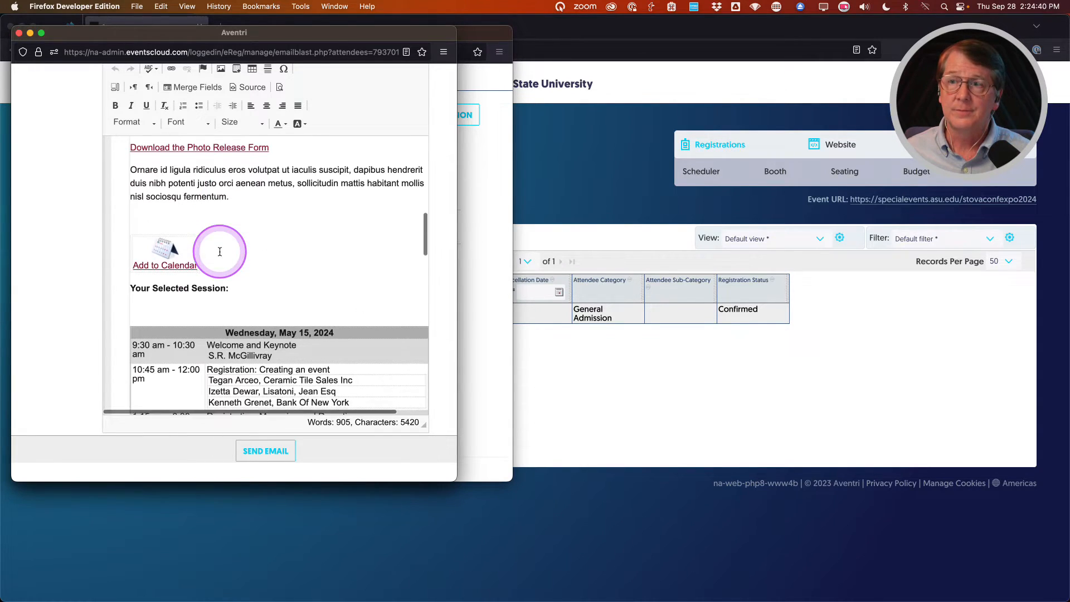
{"action": "scroll", "coordinate": [220, 251], "scroll_direction": "up", "scroll_amount": 2}
{"action": "scroll", "coordinate": [220, 251], "scroll_direction": "down", "scroll_amount": 4}
{"action": "left_click", "coordinate": [255, 450]}
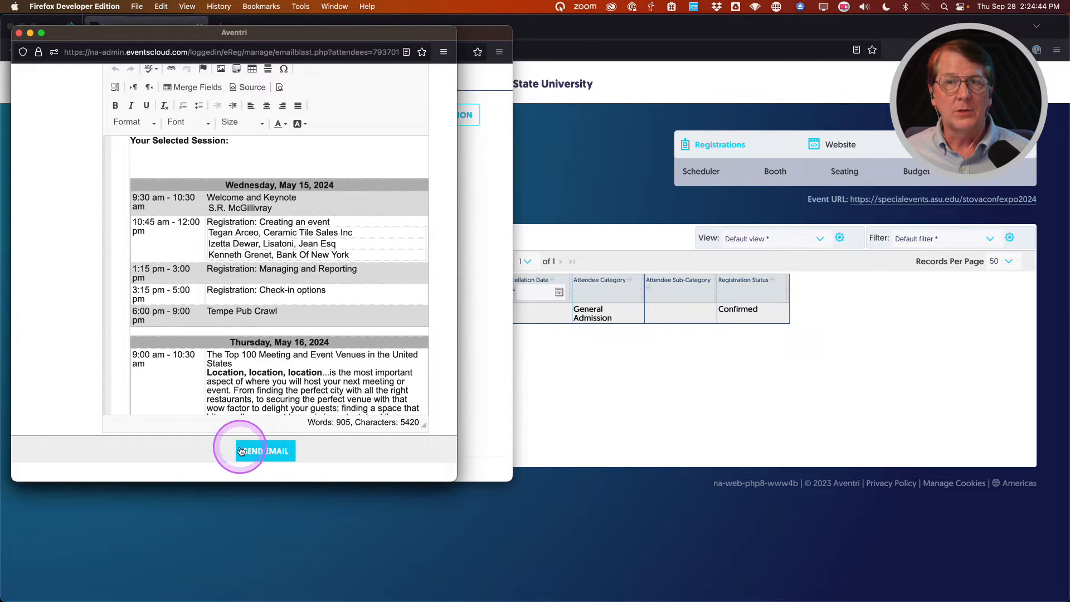
{"action": "left_click", "coordinate": [19, 34]}
Close attendee details, check the test registration, try Send email(s), then close that window.
{"action": "left_click", "coordinate": [159, 445]}
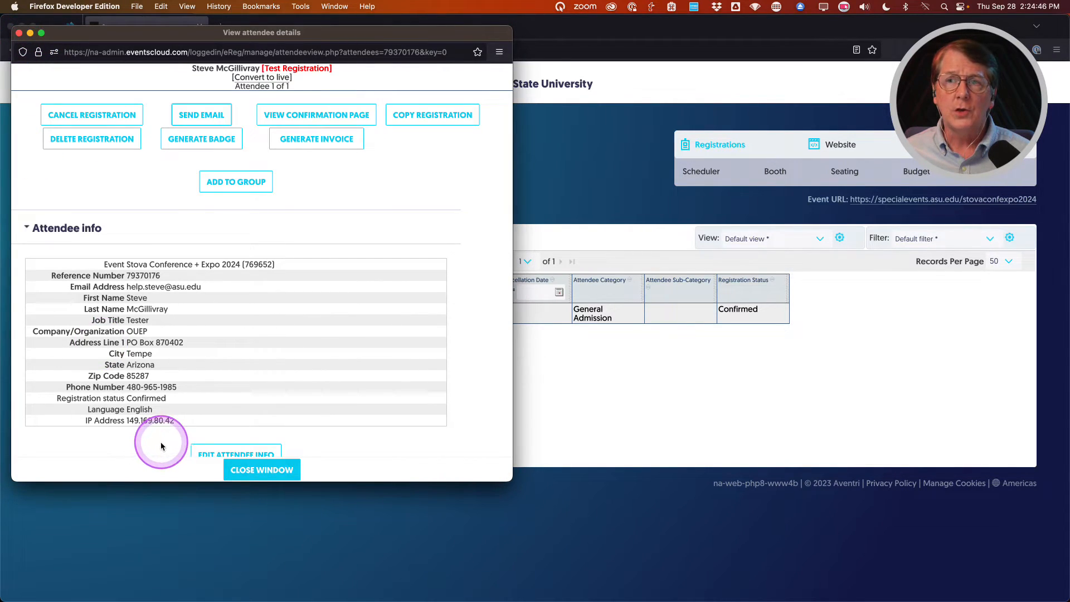
{"action": "left_click", "coordinate": [18, 32]}
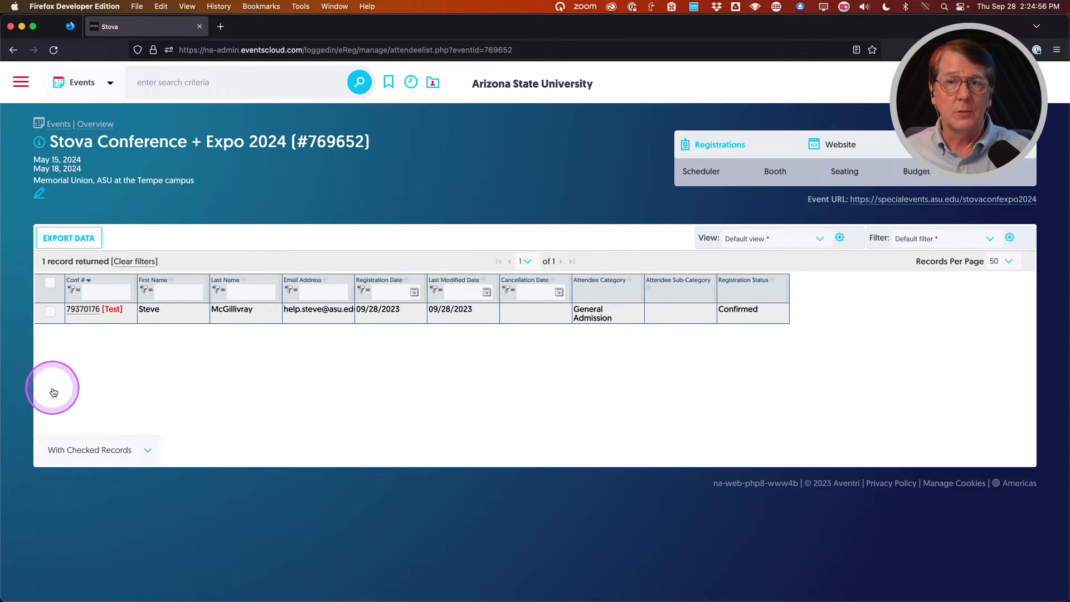
{"action": "left_click", "coordinate": [87, 449]}
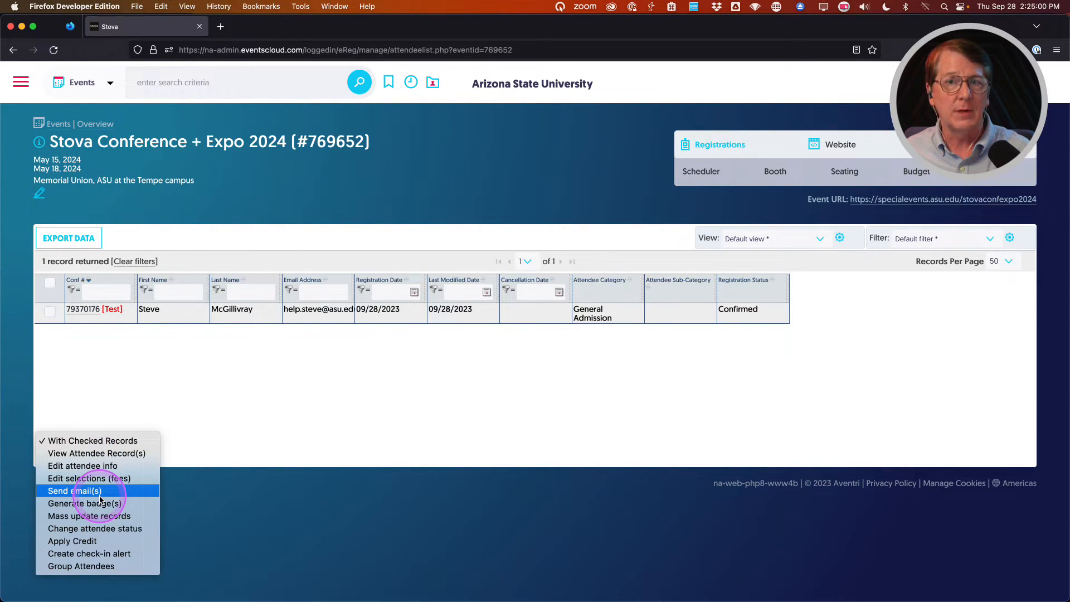
{"action": "left_click", "coordinate": [153, 370]}
{"action": "left_click", "coordinate": [50, 311]}
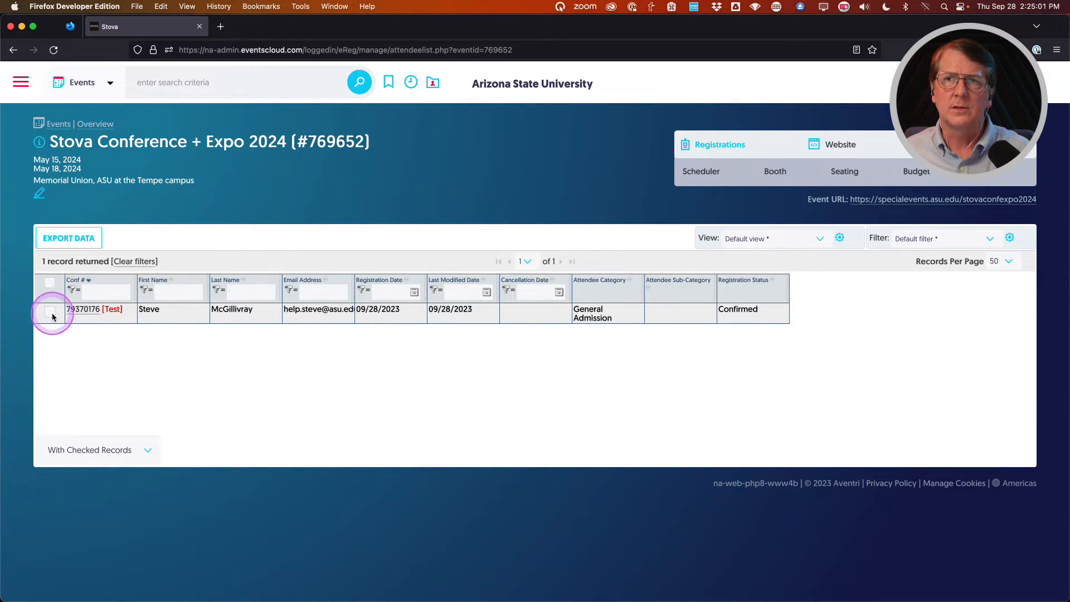
{"action": "left_click", "coordinate": [110, 458]}
{"action": "left_click", "coordinate": [106, 497]}
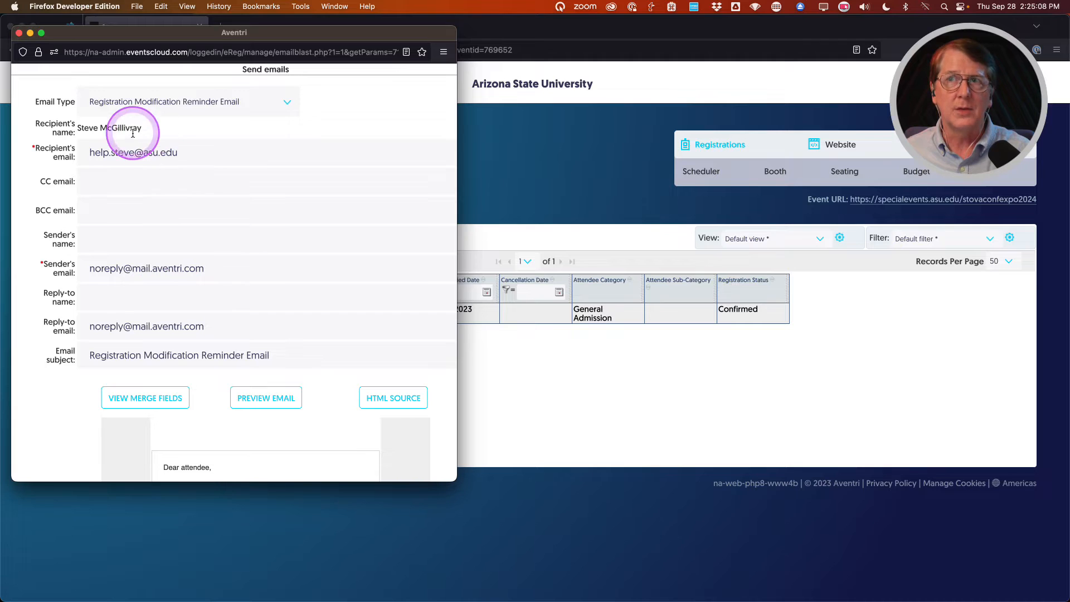
{"action": "left_click", "coordinate": [18, 34]}
Go to Event Info > Event Emails and scroll down the list.
{"action": "mouse_move", "coordinate": [740, 149]}
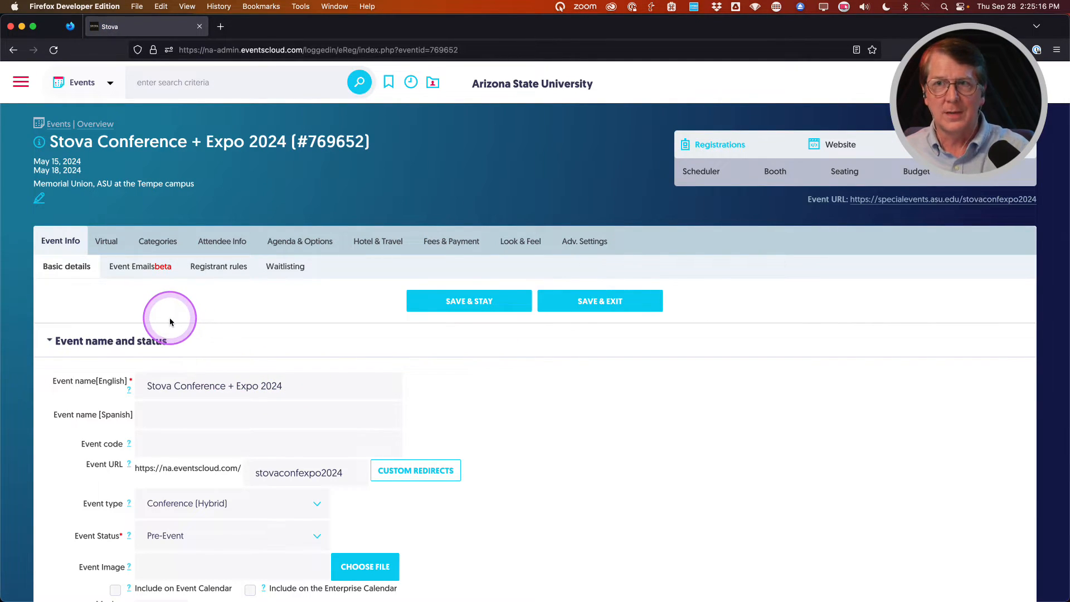
{"action": "left_click", "coordinate": [134, 267]}
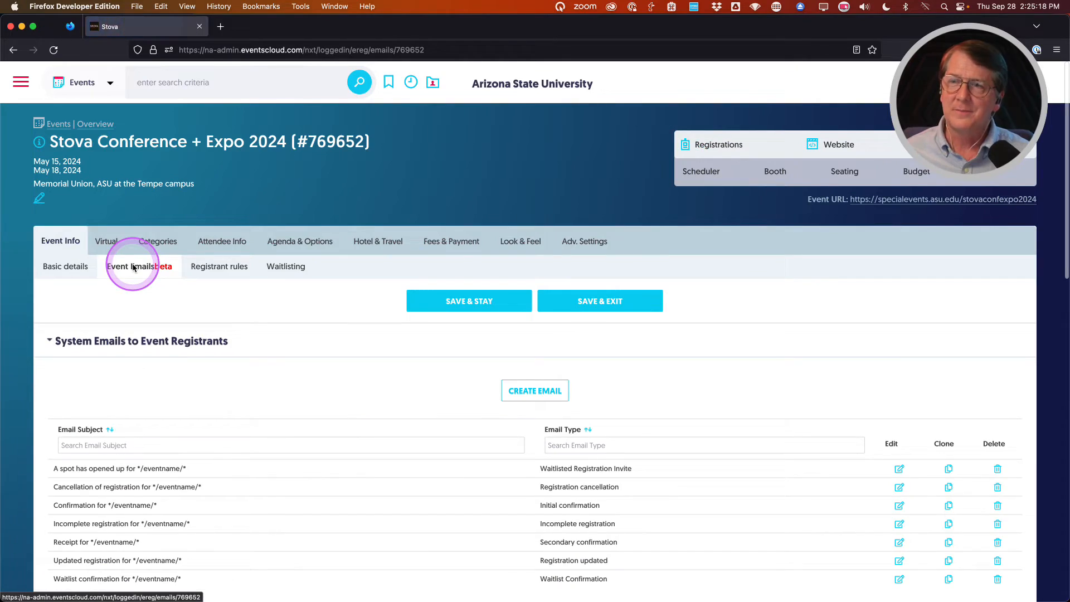
{"action": "scroll", "coordinate": [114, 384], "scroll_direction": "down", "scroll_amount": 3}
{"action": "scroll", "coordinate": [116, 383], "scroll_direction": "down", "scroll_amount": 10}
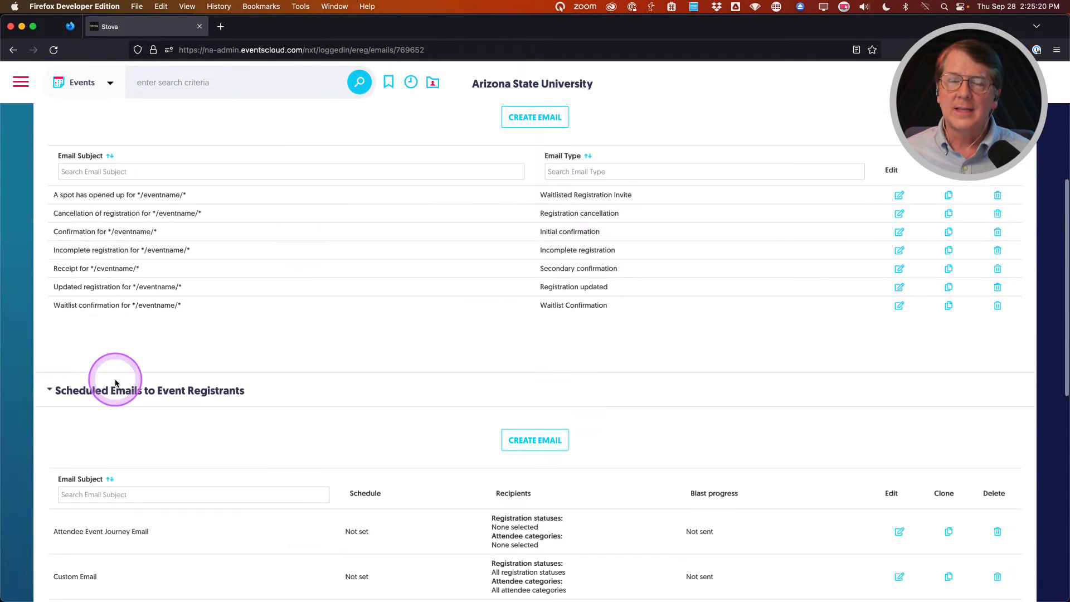
{"action": "scroll", "coordinate": [116, 383], "scroll_direction": "down", "scroll_amount": 2}
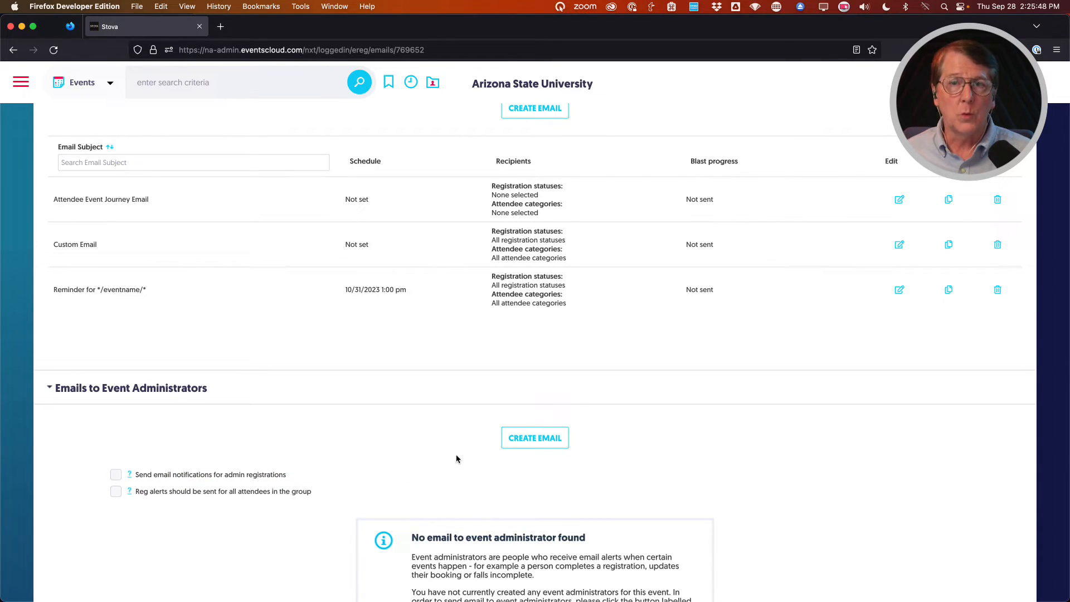
Create a new administrator email of type Admin New Registration Alerts.
{"action": "left_click", "coordinate": [528, 443]}
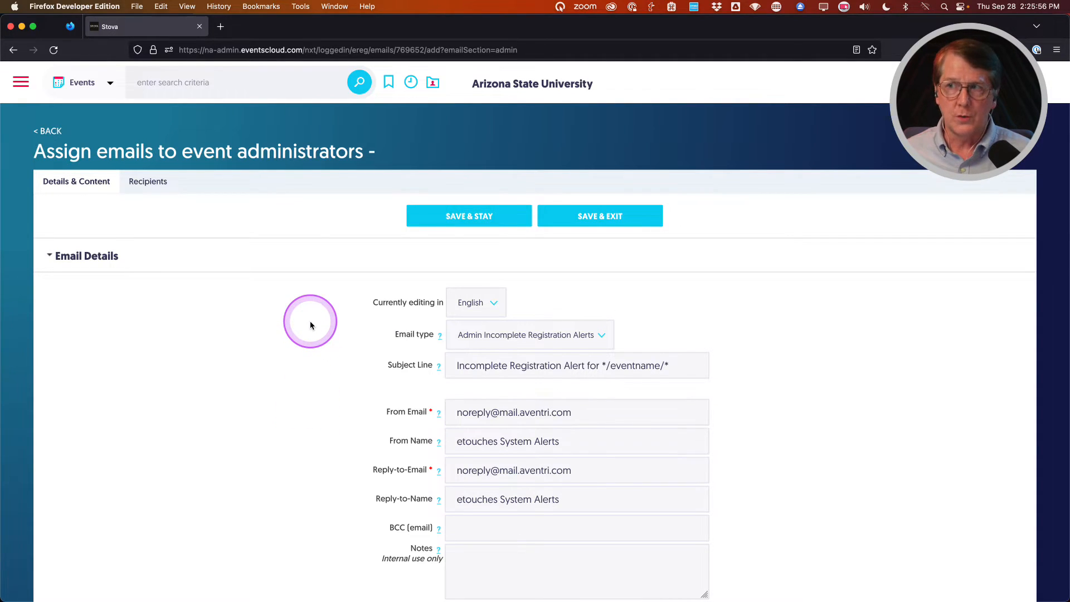
{"action": "scroll", "coordinate": [310, 325], "scroll_direction": "down", "scroll_amount": 2}
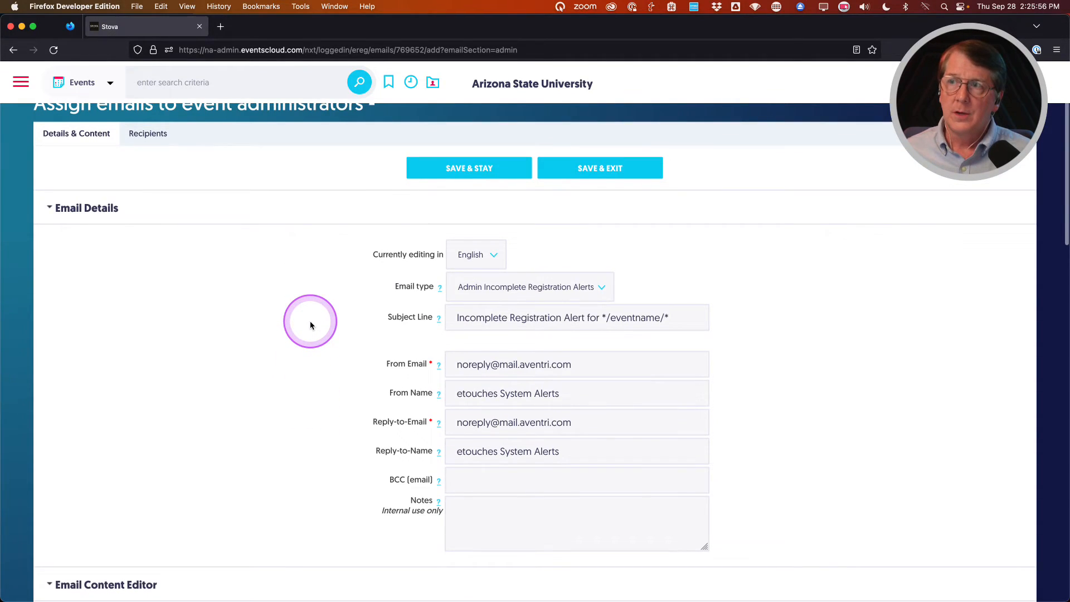
{"action": "left_click", "coordinate": [602, 287]}
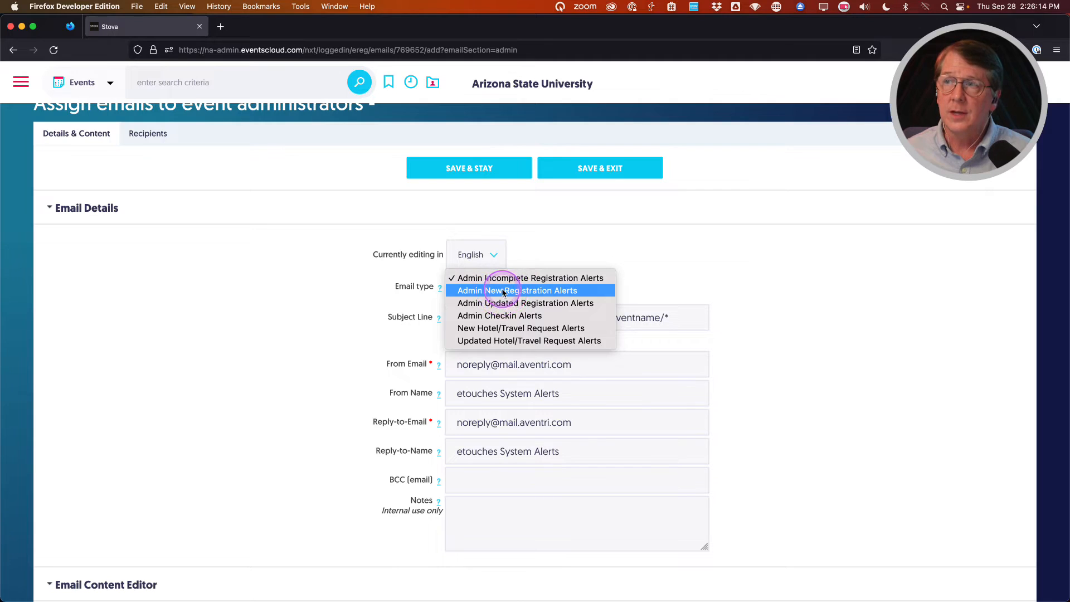
{"action": "left_click", "coordinate": [479, 290]}
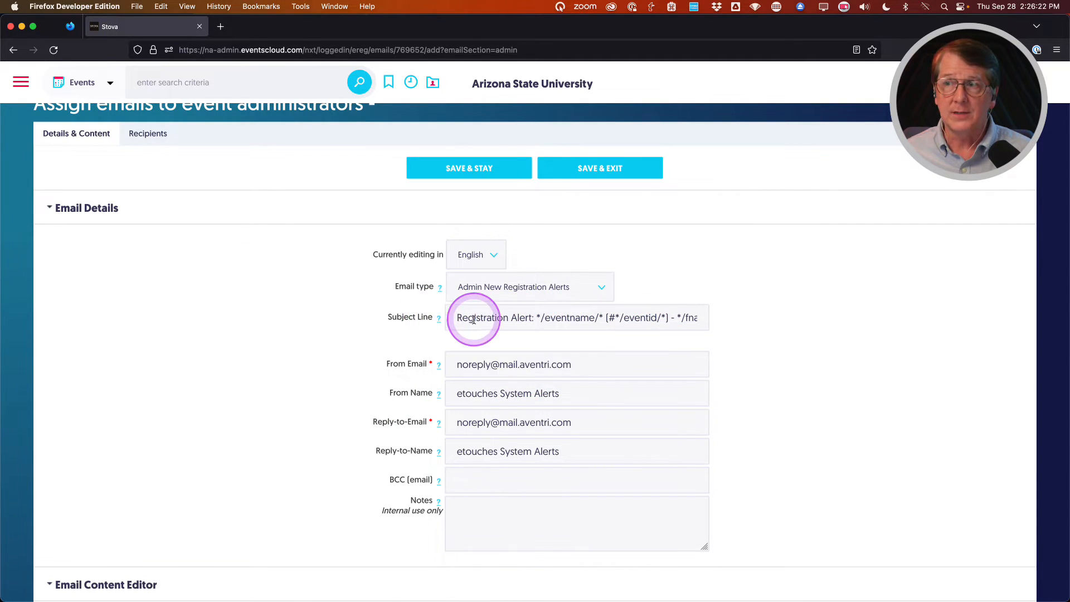
Replace the From and Reply-to email addresses with the college's address.
{"action": "triple_click", "coordinate": [509, 365]}
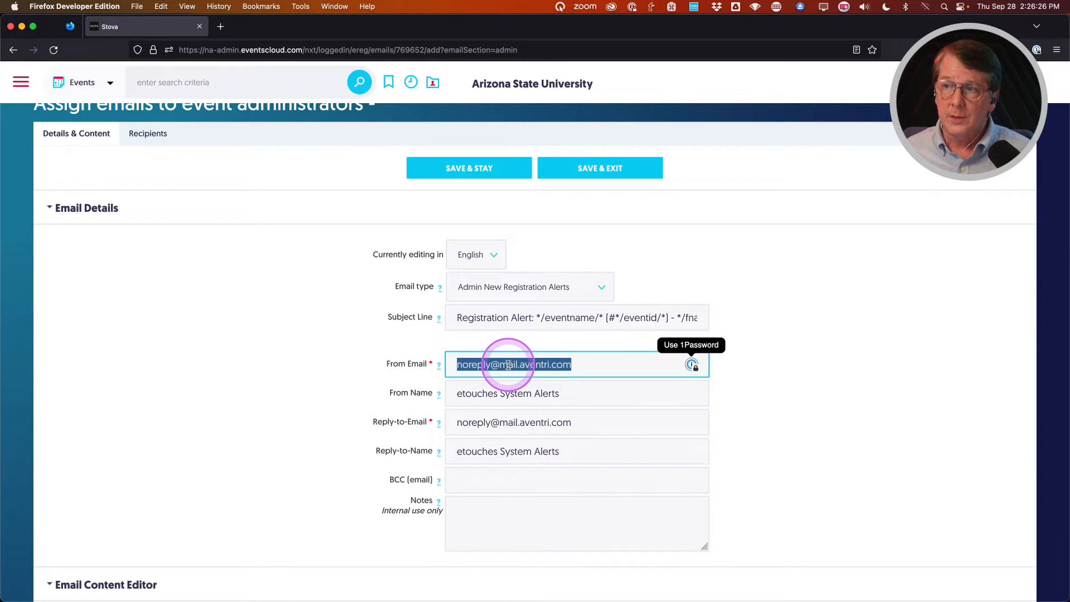
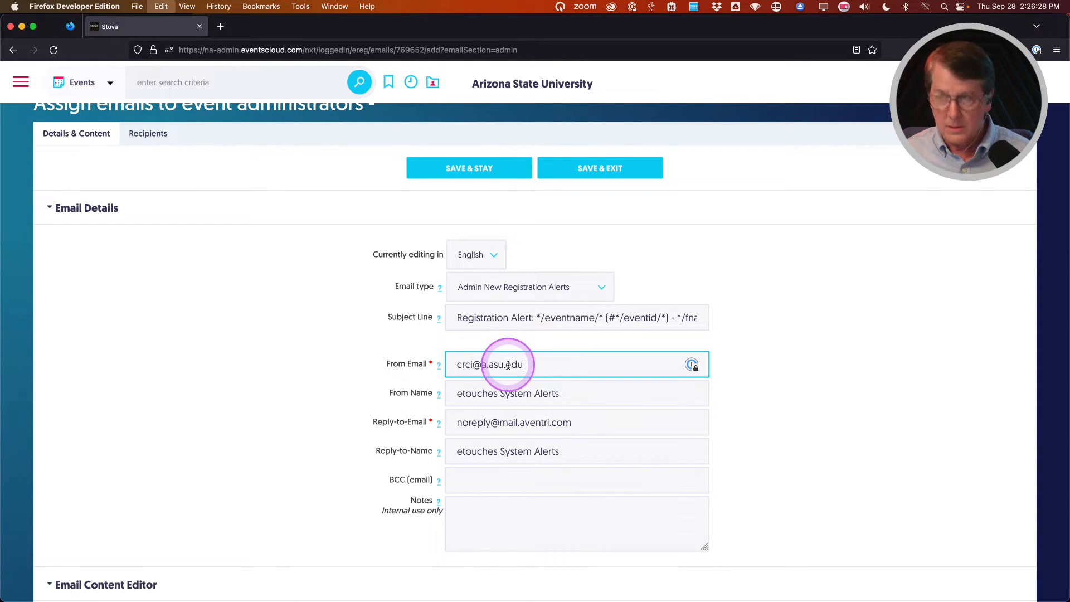
{"action": "scroll", "coordinate": [508, 365], "scroll_direction": "up", "scroll_amount": 1}
{"action": "triple_click", "coordinate": [496, 424]}
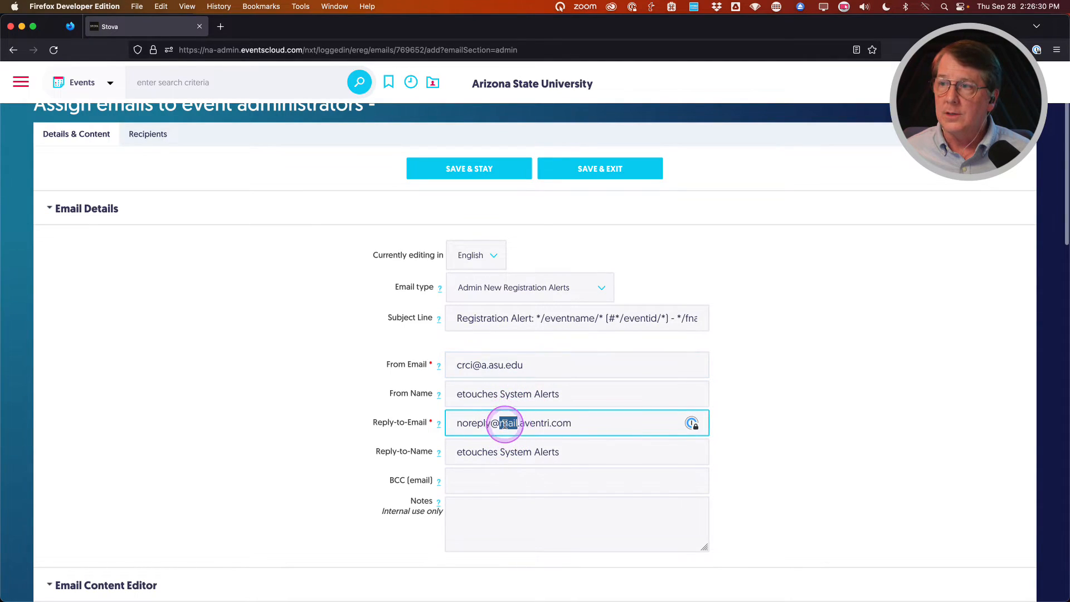
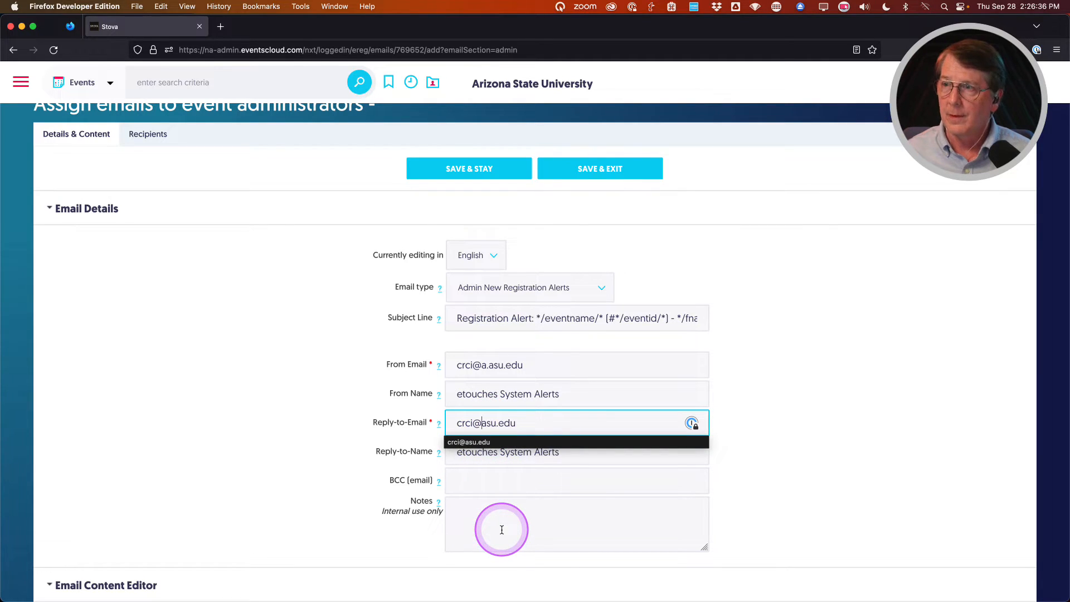
Set both sender and reply-to names to College of Really Cool Ideas.
{"action": "triple_click", "coordinate": [486, 397]}
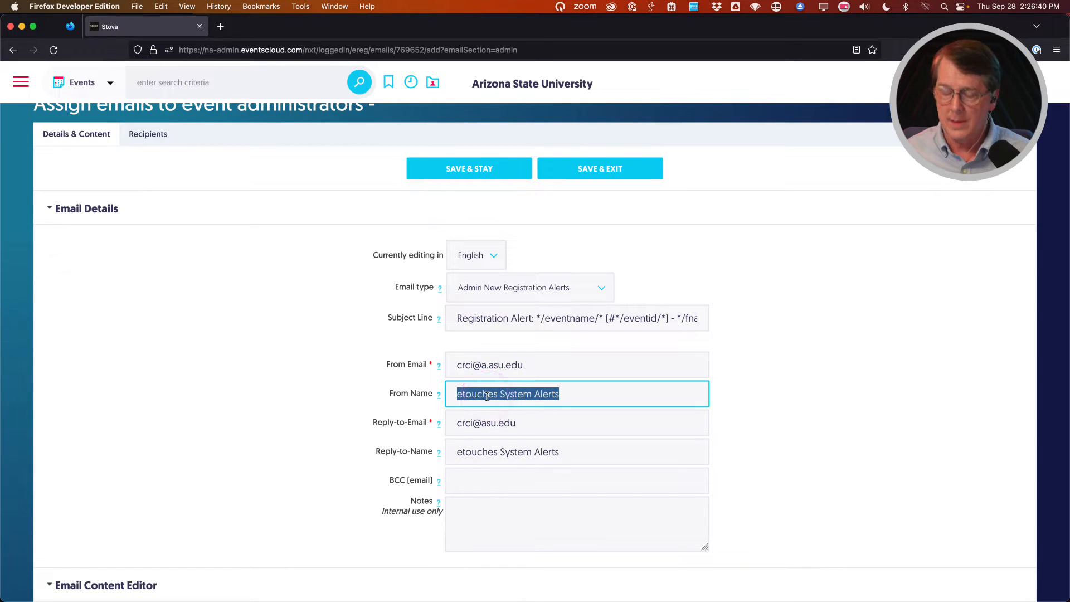
{"action": "type", "text": "College of Really Cool Ideas"}
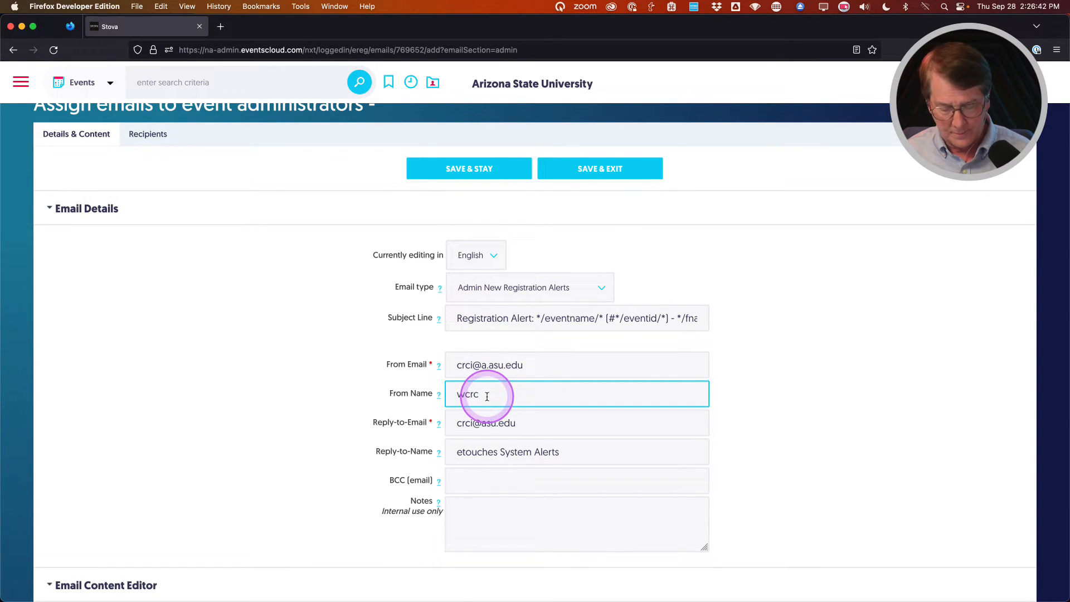
{"action": "triple_click", "coordinate": [489, 395]}
{"action": "key", "text": "super+c"}
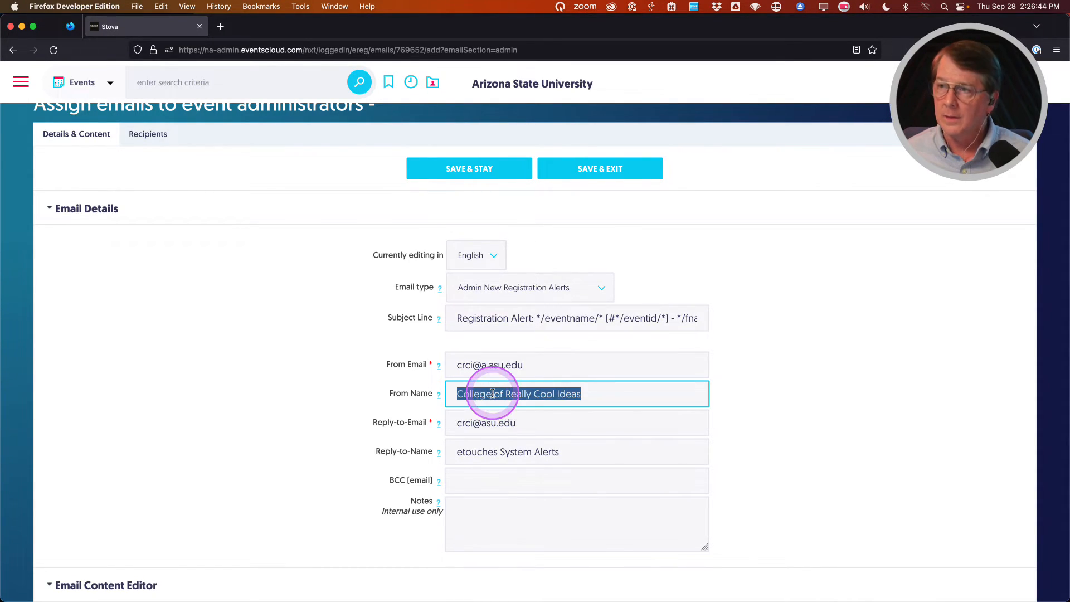
{"action": "triple_click", "coordinate": [482, 453]}
{"action": "key", "text": "super+v"}
{"action": "scroll", "coordinate": [299, 432], "scroll_direction": "down", "scroll_amount": 10}
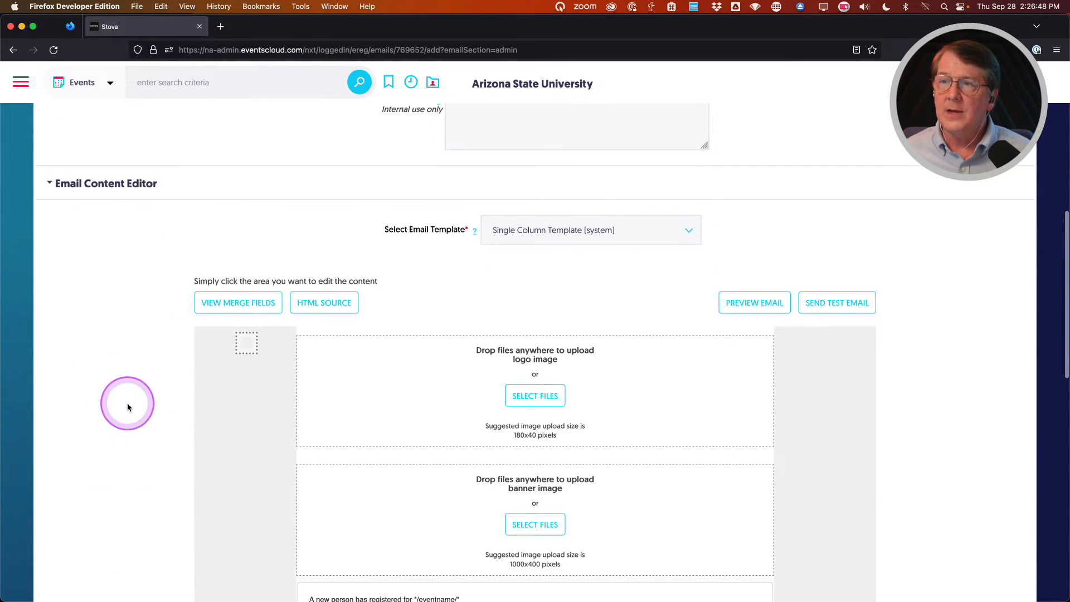
{"action": "scroll", "coordinate": [127, 407], "scroll_direction": "down", "scroll_amount": 6}
{"action": "scroll", "coordinate": [127, 407], "scroll_direction": "up", "scroll_amount": 3}
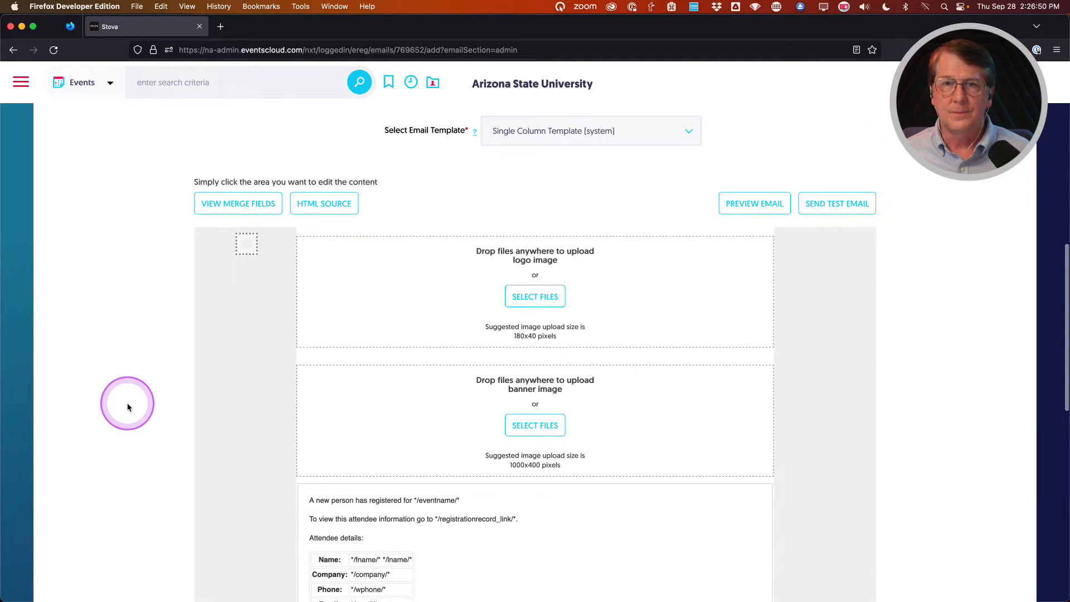
{"action": "scroll", "coordinate": [128, 407], "scroll_direction": "down", "scroll_amount": 5}
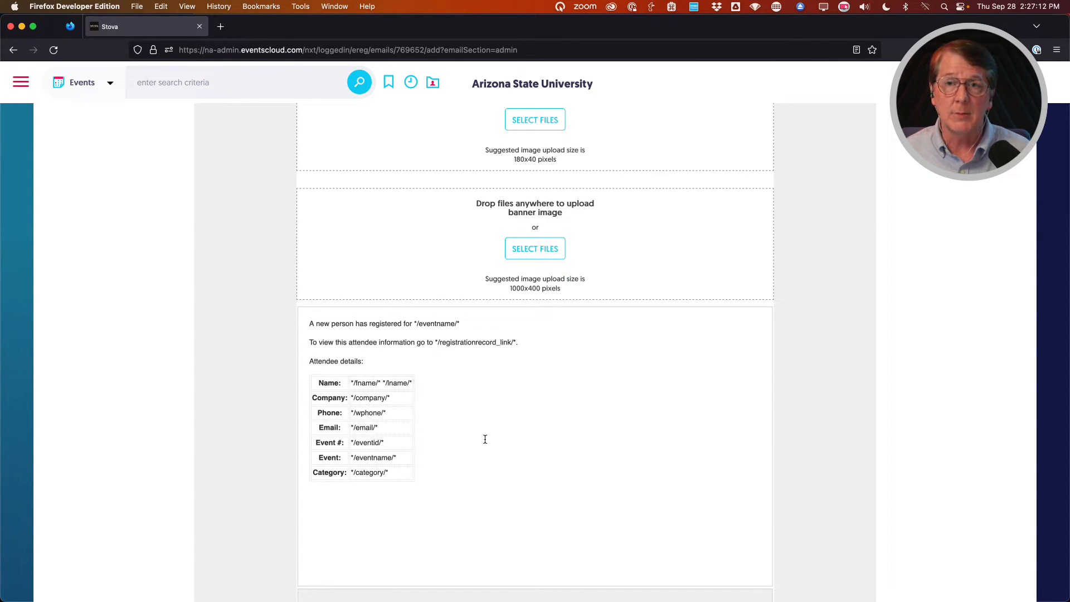
{"action": "scroll", "coordinate": [159, 306], "scroll_direction": "down", "scroll_amount": 5}
{"action": "scroll", "coordinate": [159, 308], "scroll_direction": "up", "scroll_amount": 10}
{"action": "scroll", "coordinate": [160, 311], "scroll_direction": "up", "scroll_amount": 8}
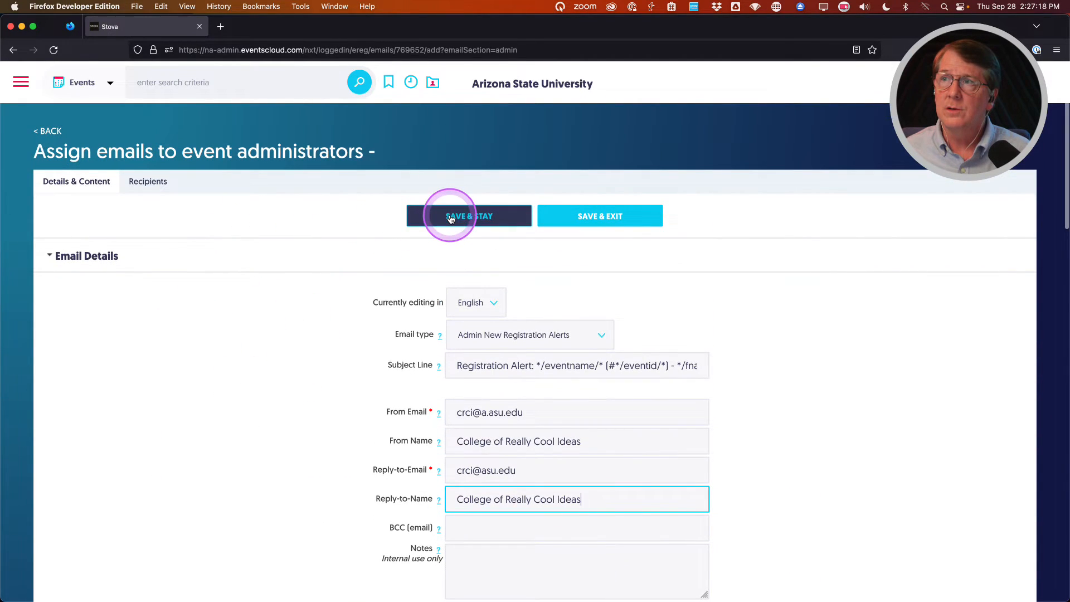
Save and stay, then add the first administrator's email with rule All registrations and save.
{"action": "left_click", "coordinate": [451, 218]}
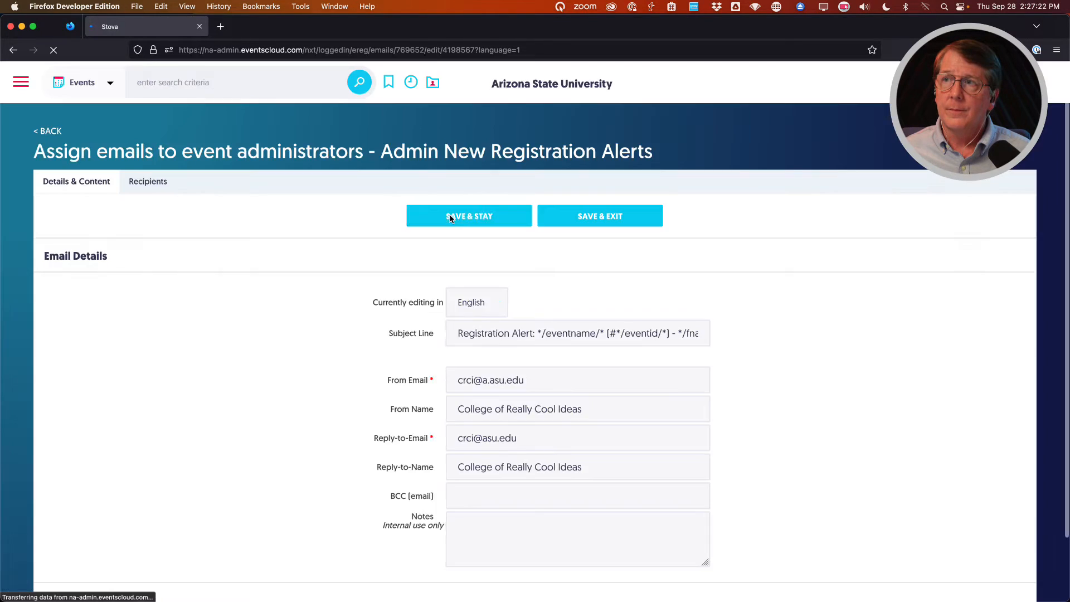
{"action": "left_click", "coordinate": [149, 190]}
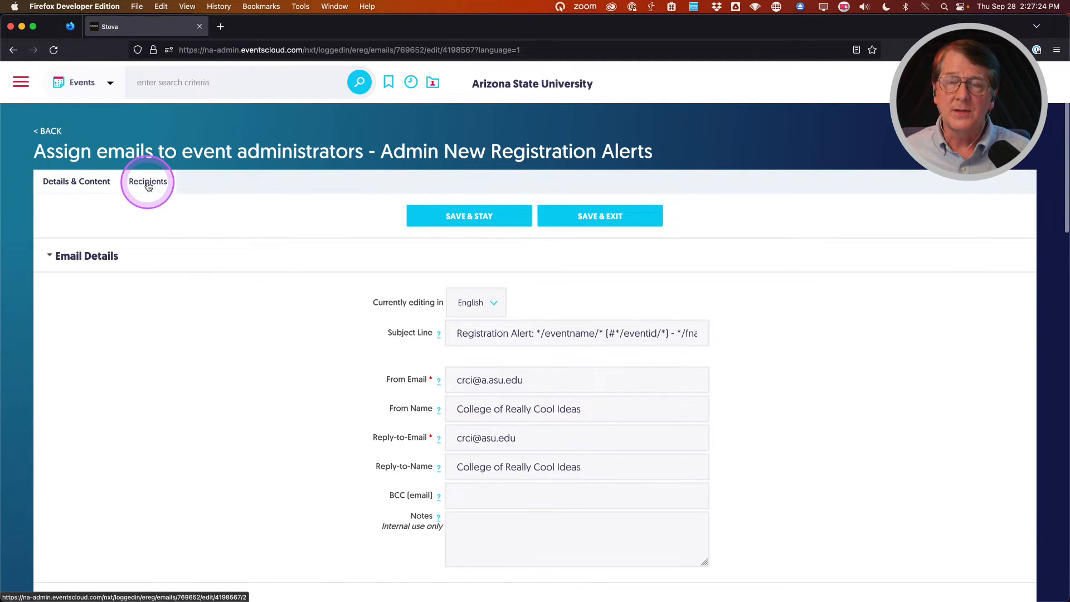
{"action": "left_click", "coordinate": [270, 455]}
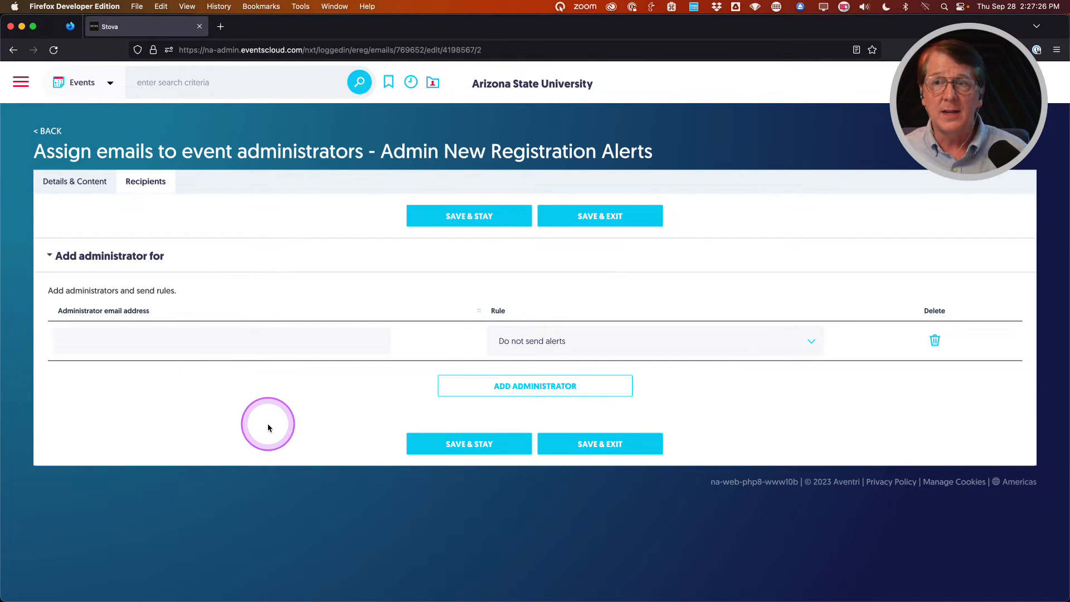
{"action": "left_click", "coordinate": [216, 341]}
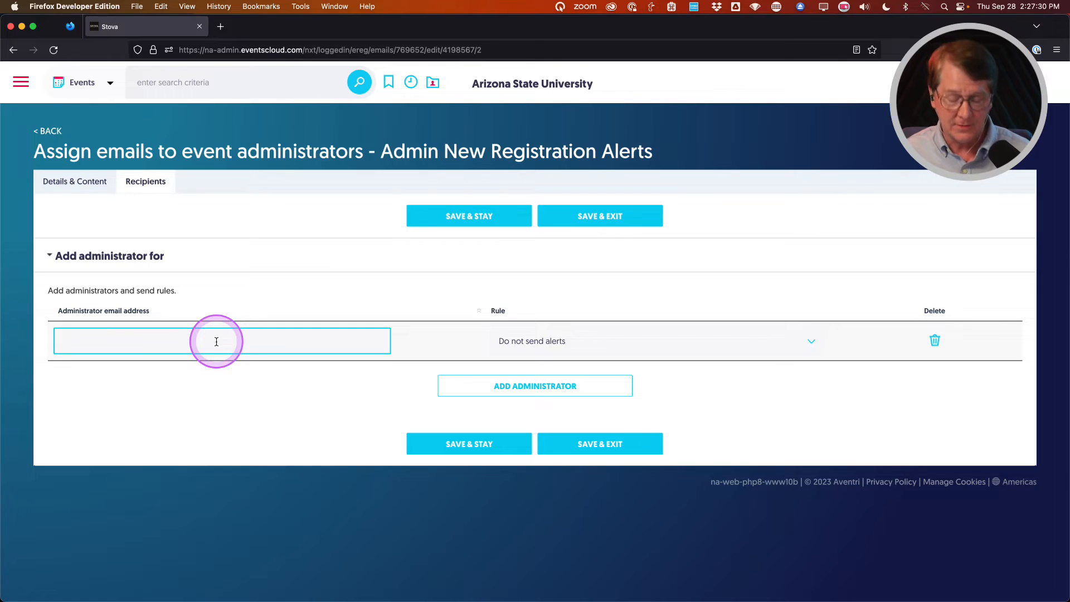
{"action": "type", "text": "laura"}
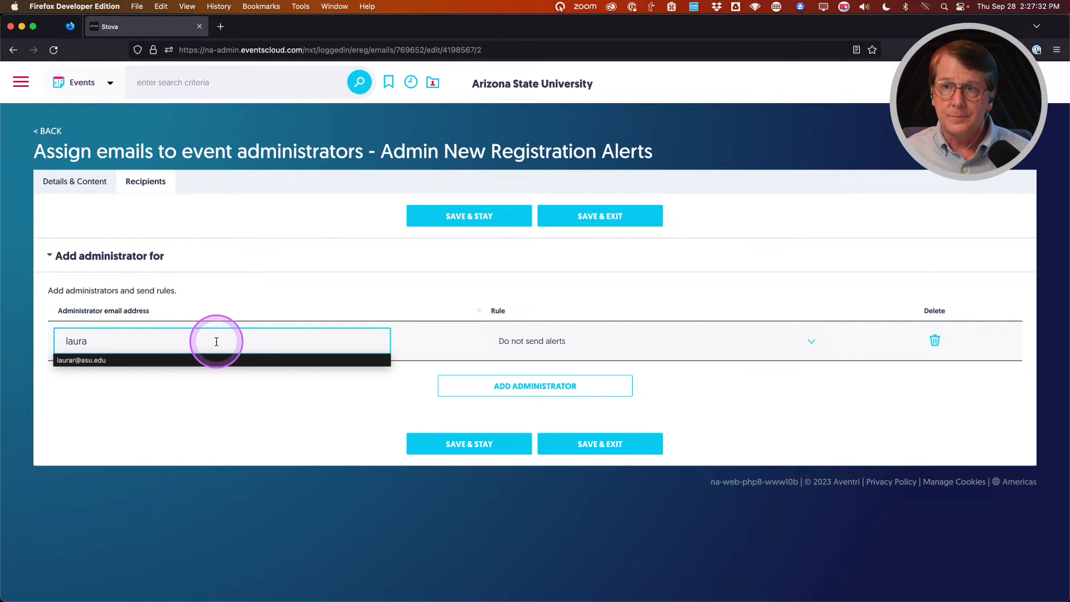
{"action": "left_click", "coordinate": [217, 341]}
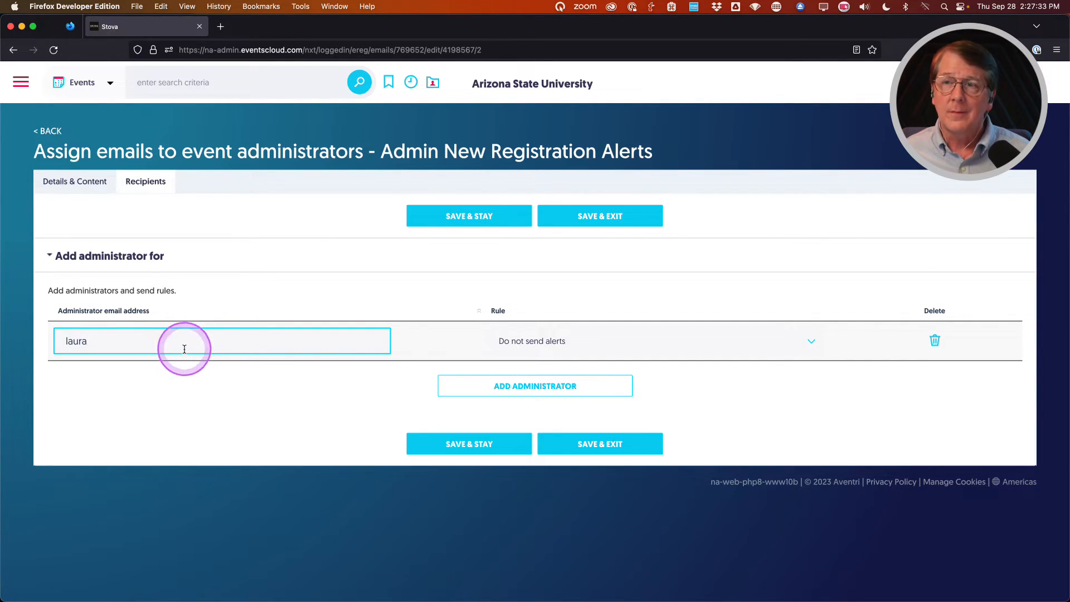
{"action": "type", "text": "r"}
{"action": "left_click", "coordinate": [89, 361]}
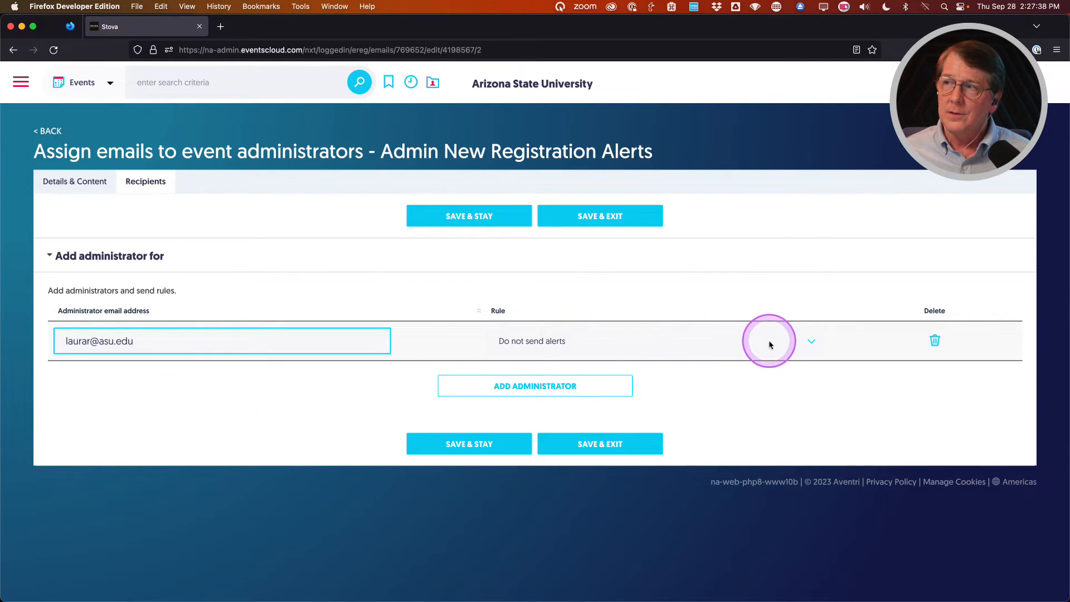
{"action": "left_click", "coordinate": [789, 342]}
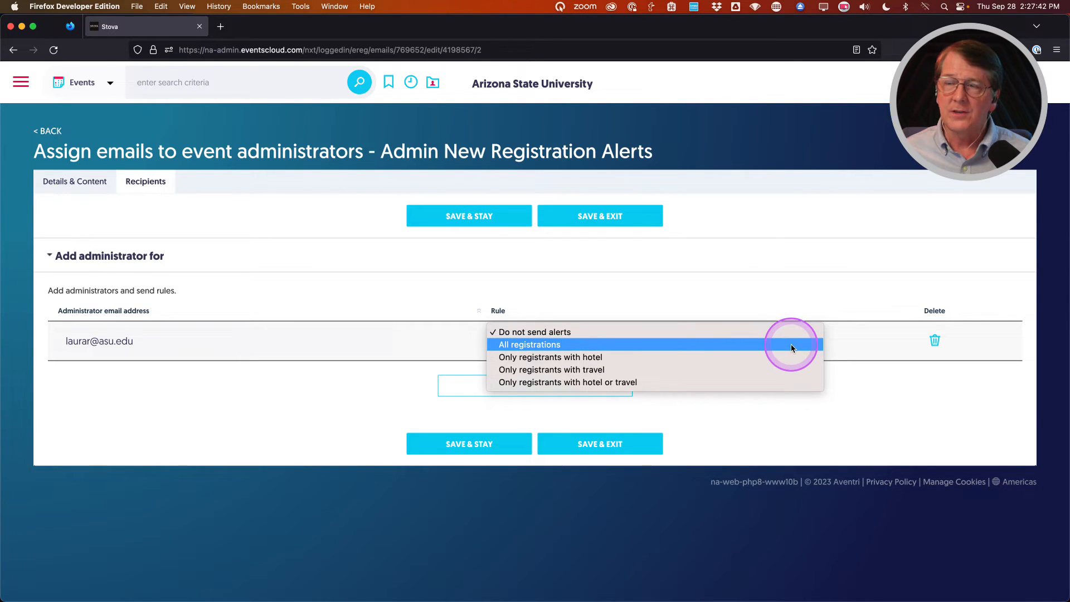
{"action": "left_click", "coordinate": [792, 348]}
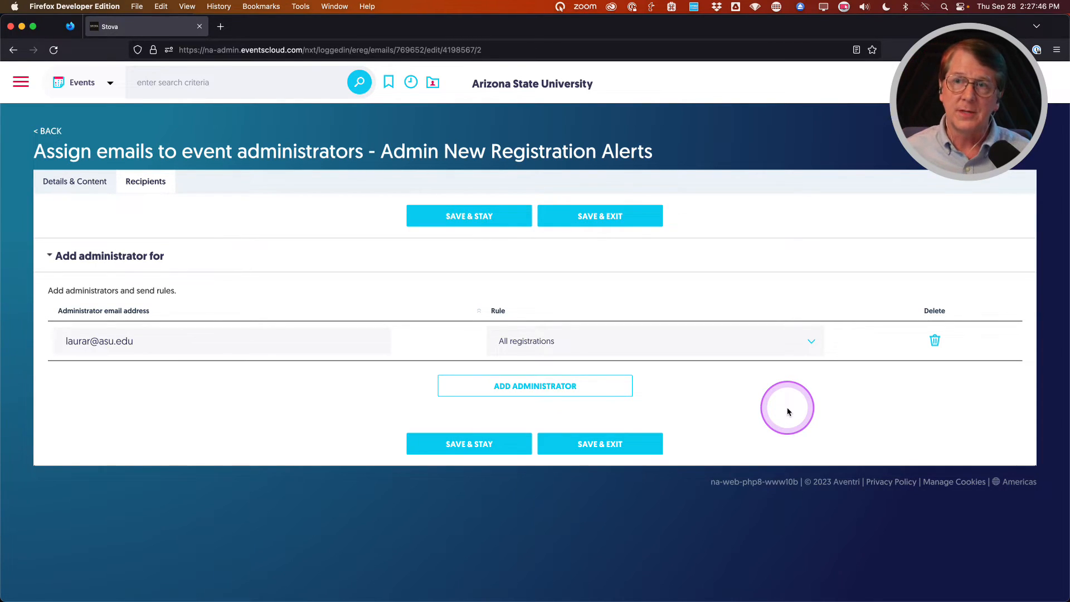
{"action": "left_click", "coordinate": [467, 444]}
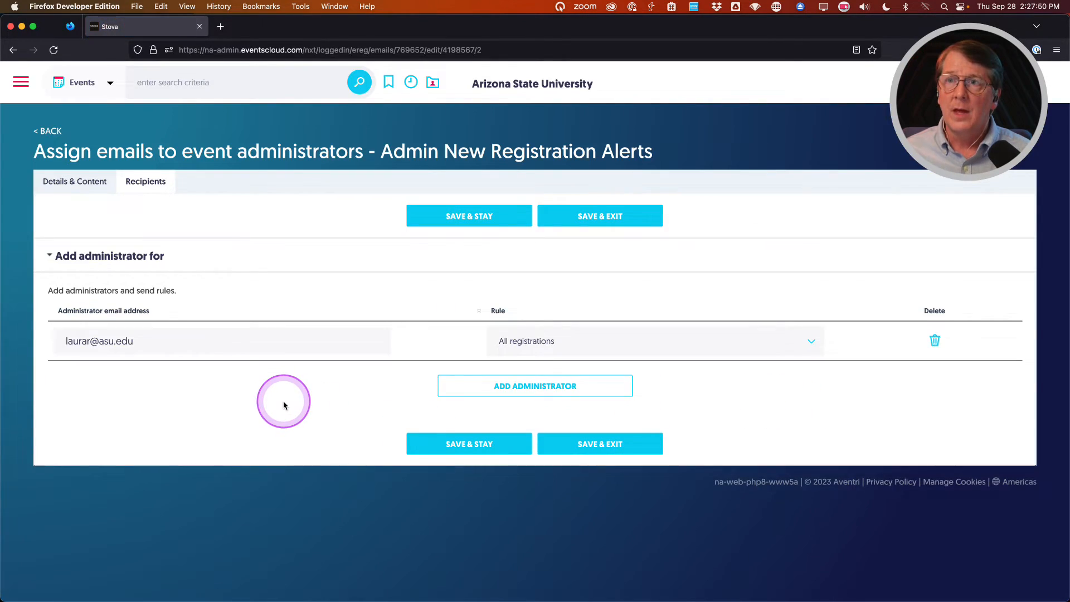
Add a second administrator address with rule All registrations and save both recipients.
{"action": "left_click", "coordinate": [493, 393]}
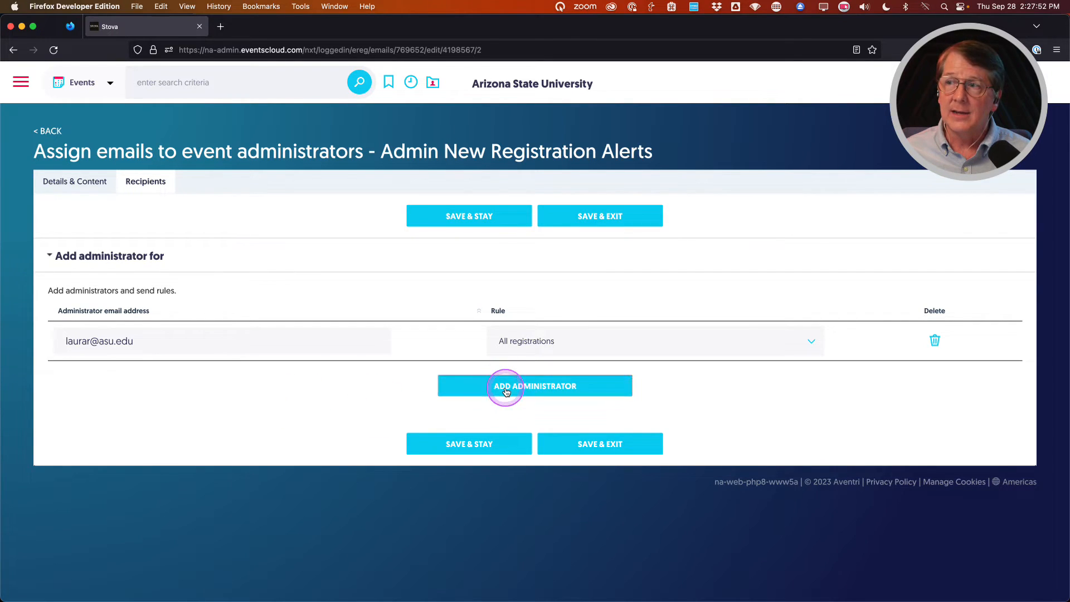
{"action": "left_click", "coordinate": [184, 384]}
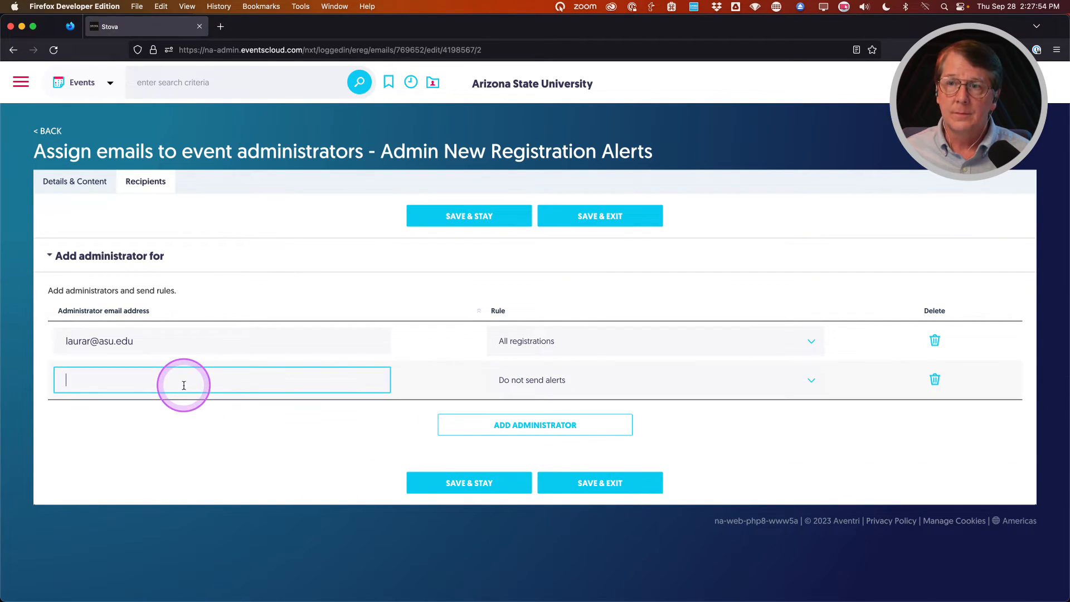
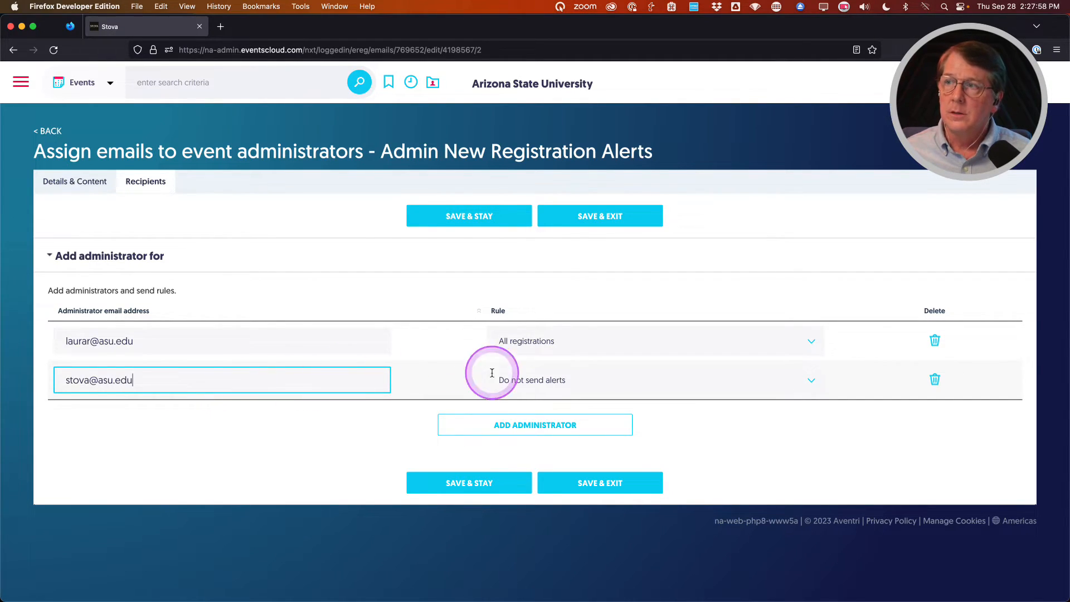
{"action": "left_click", "coordinate": [610, 380]}
{"action": "left_click", "coordinate": [609, 386]}
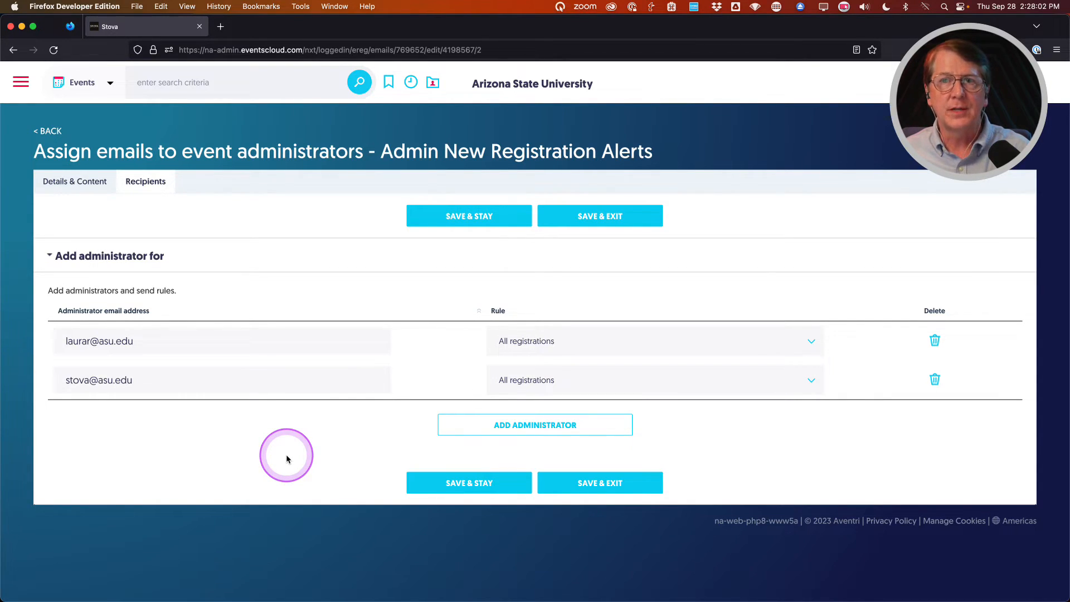
{"action": "left_click", "coordinate": [442, 480]}
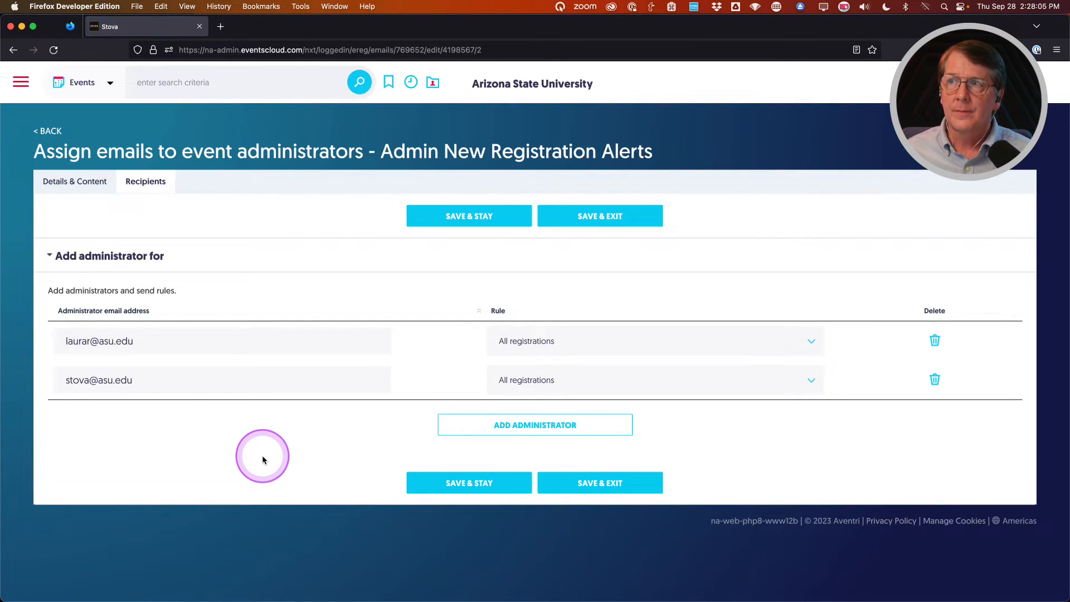
Save and exit, review which administrators receive the alert, then go back to the email list.
{"action": "left_click", "coordinate": [615, 217]}
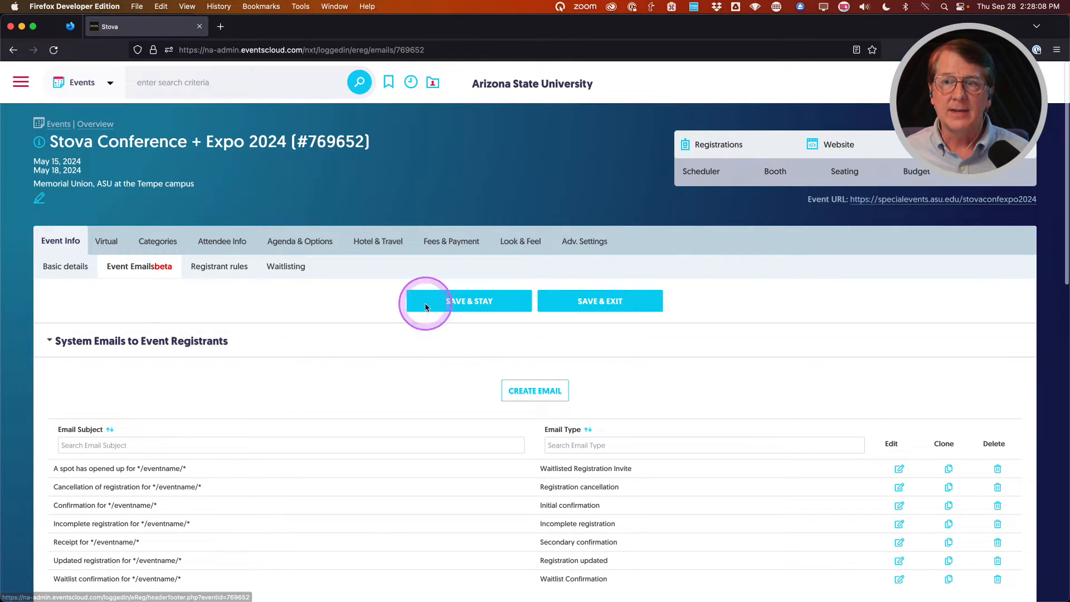
{"action": "scroll", "coordinate": [279, 382], "scroll_direction": "down", "scroll_amount": 10}
{"action": "scroll", "coordinate": [281, 386], "scroll_direction": "down", "scroll_amount": 5}
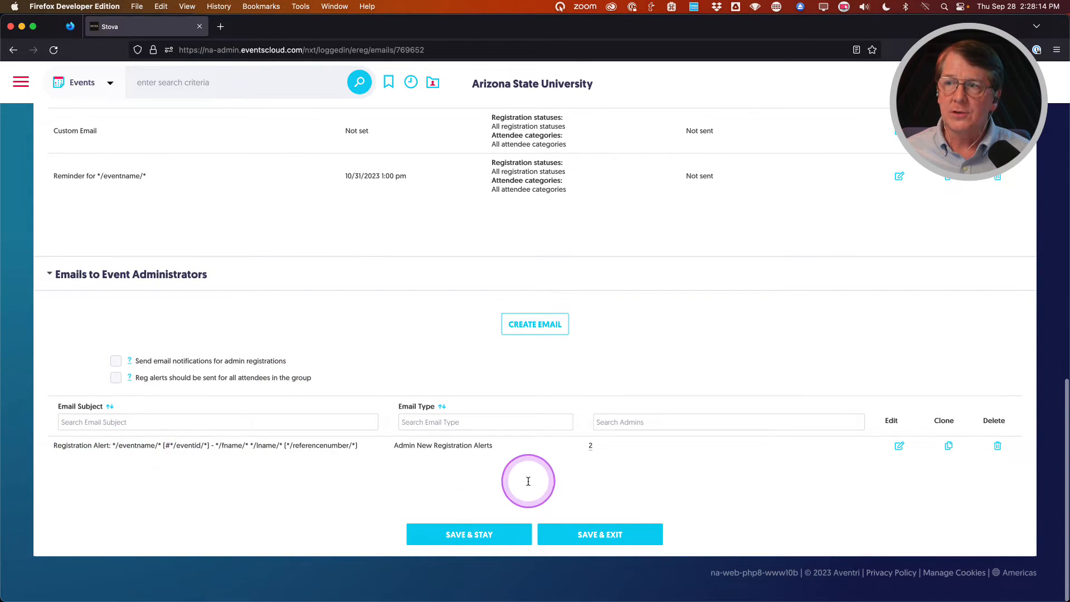
{"action": "left_click", "coordinate": [591, 449]}
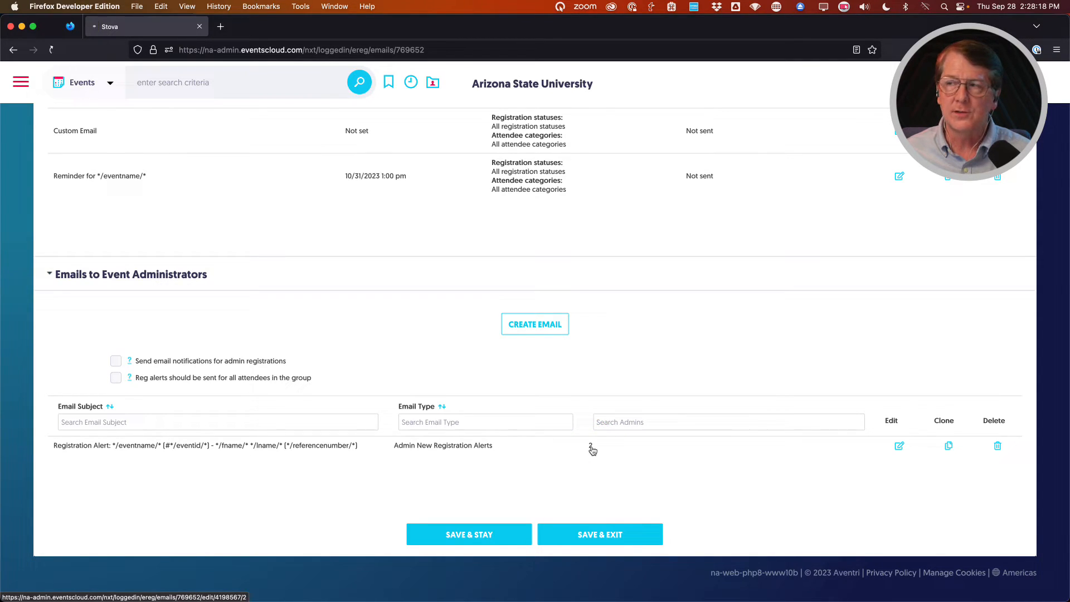
{"action": "left_click", "coordinate": [310, 413]}
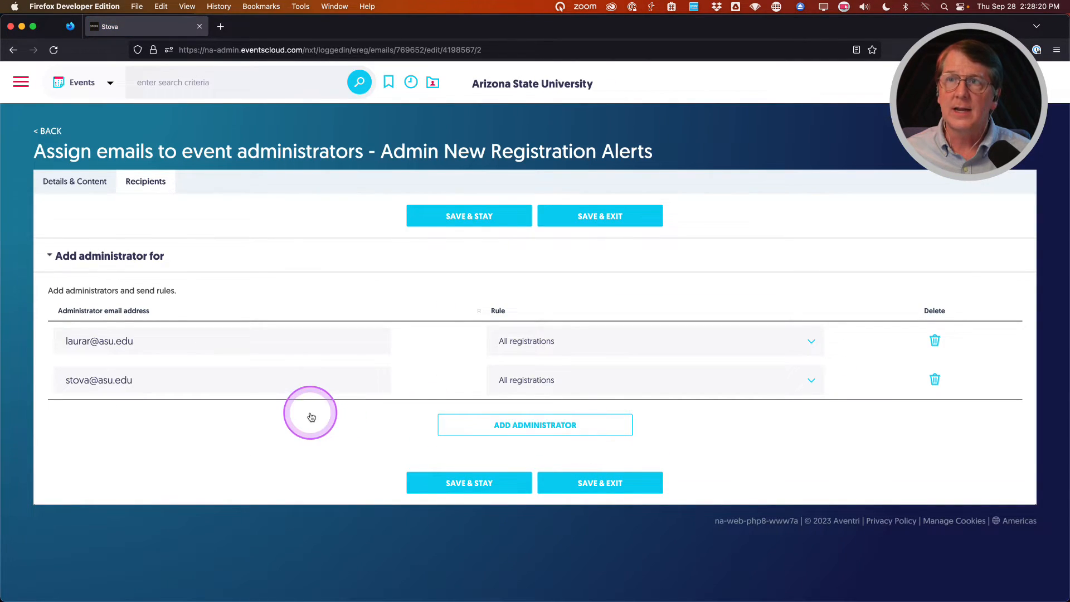
{"action": "left_click", "coordinate": [52, 134]}
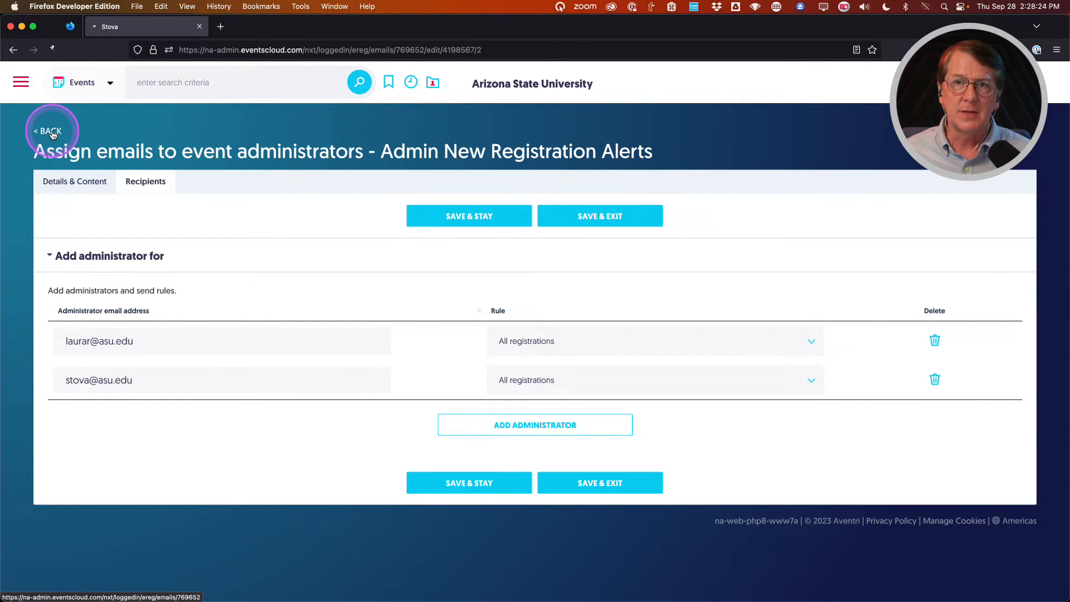
{"action": "left_click", "coordinate": [326, 410]}
Delete the Admin New Registration Alerts email from the administrators section and confirm.
{"action": "scroll", "coordinate": [385, 427], "scroll_direction": "down", "scroll_amount": 4}
{"action": "scroll", "coordinate": [385, 427], "scroll_direction": "down", "scroll_amount": 9}
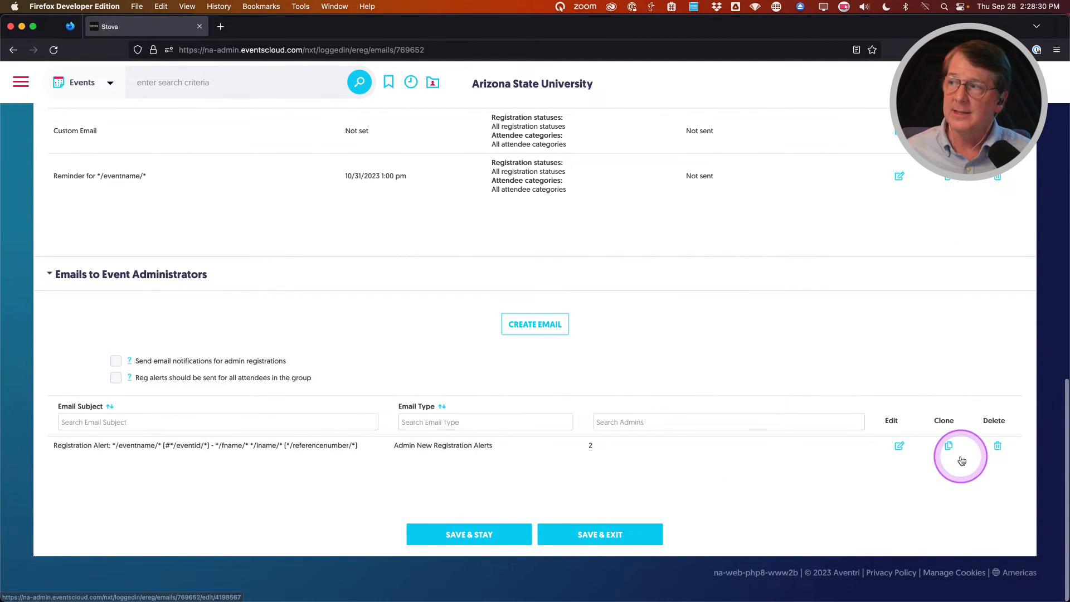
{"action": "left_click", "coordinate": [227, 484]}
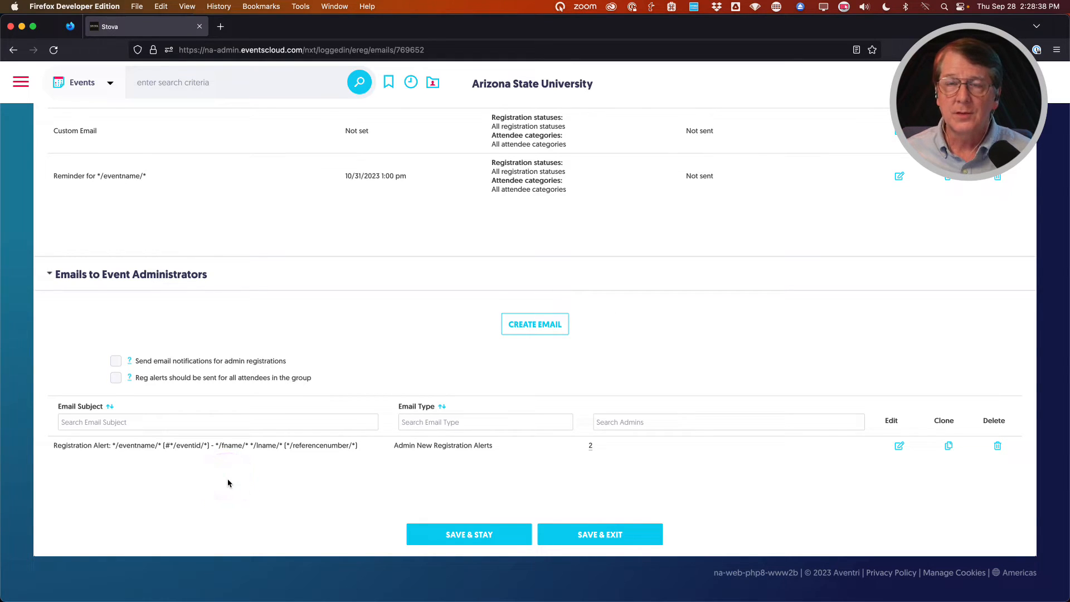
{"action": "left_click", "coordinate": [998, 447]}
{"action": "left_click", "coordinate": [622, 353]}
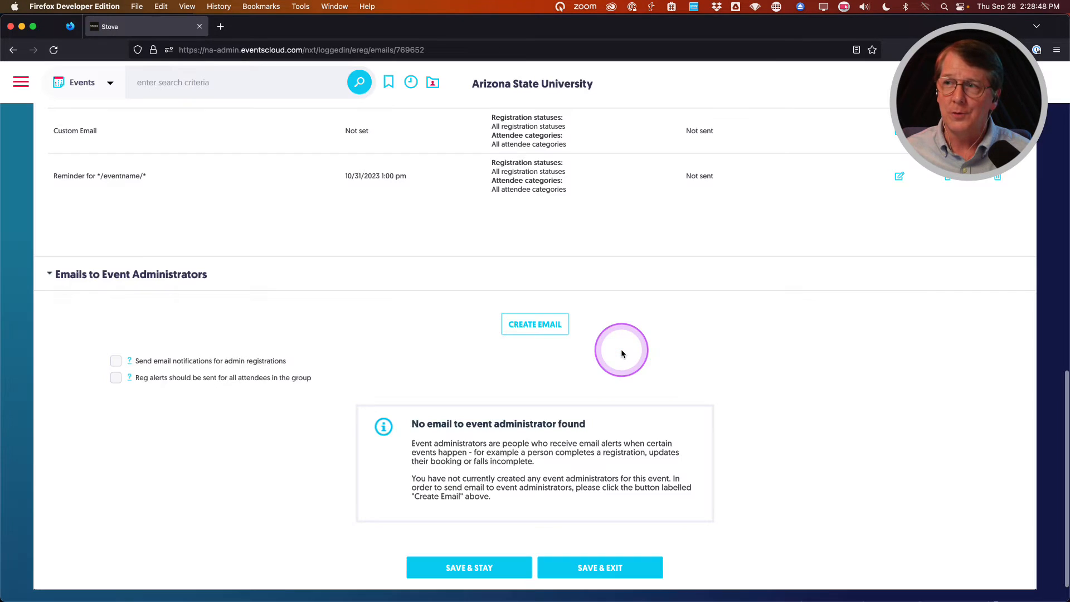
{"action": "scroll", "coordinate": [290, 495], "scroll_direction": "up", "scroll_amount": 1}
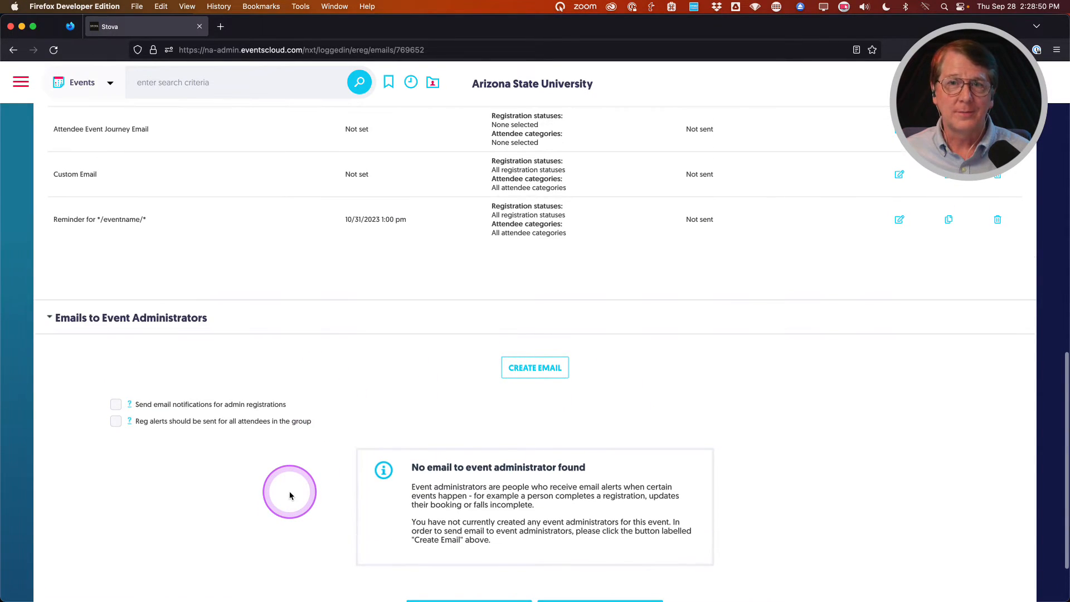
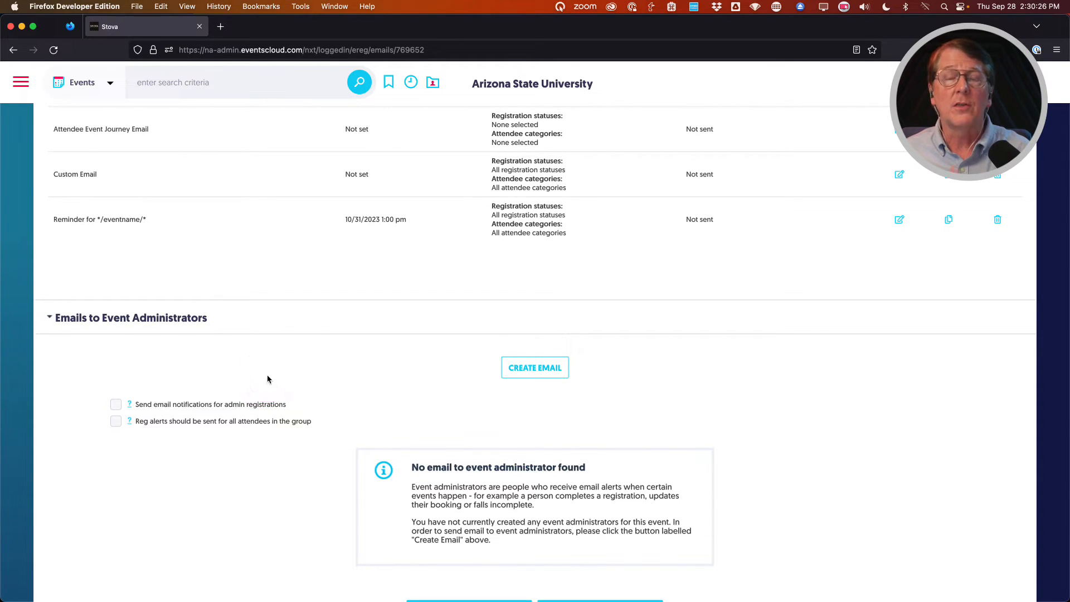
Quit the Pro Mouse utility from its menu.
{"action": "scroll", "coordinate": [267, 376], "scroll_direction": "up", "scroll_amount": 15}
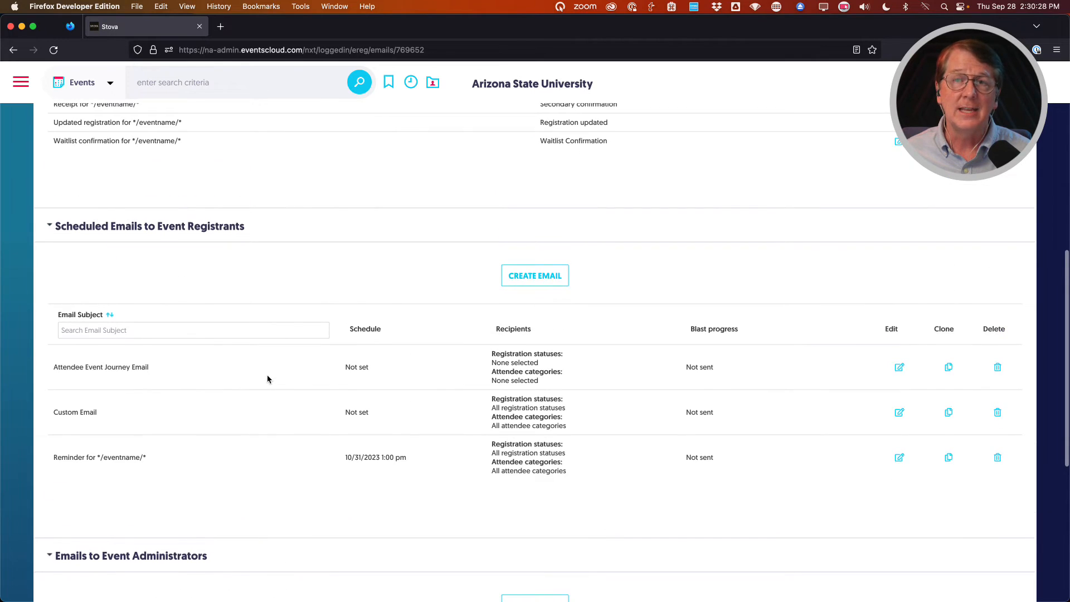
{"action": "scroll", "coordinate": [267, 379], "scroll_direction": "up", "scroll_amount": 1}
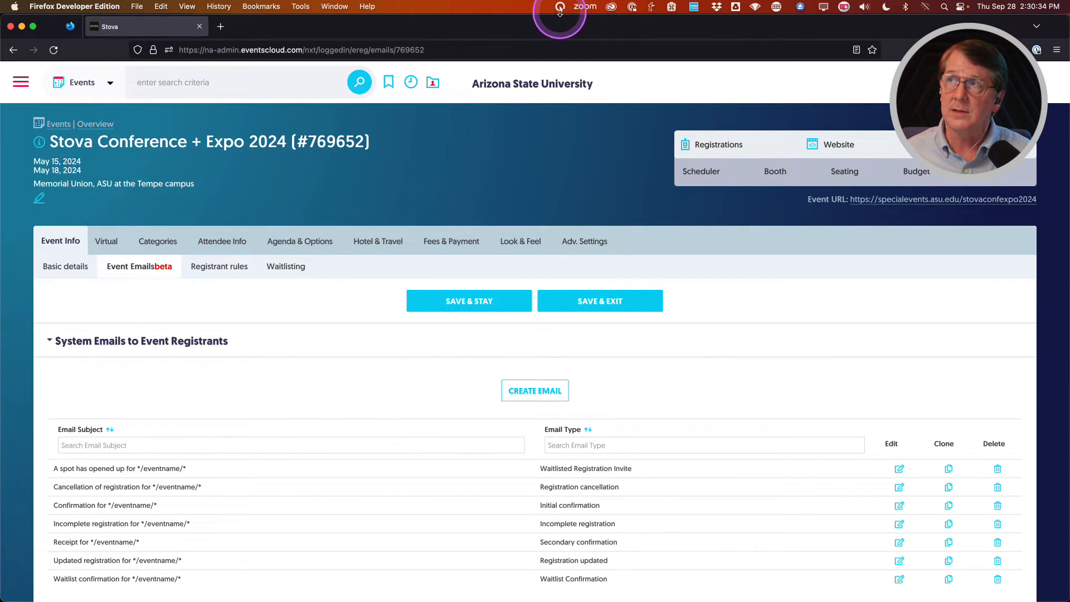
{"action": "left_click", "coordinate": [560, 8]}
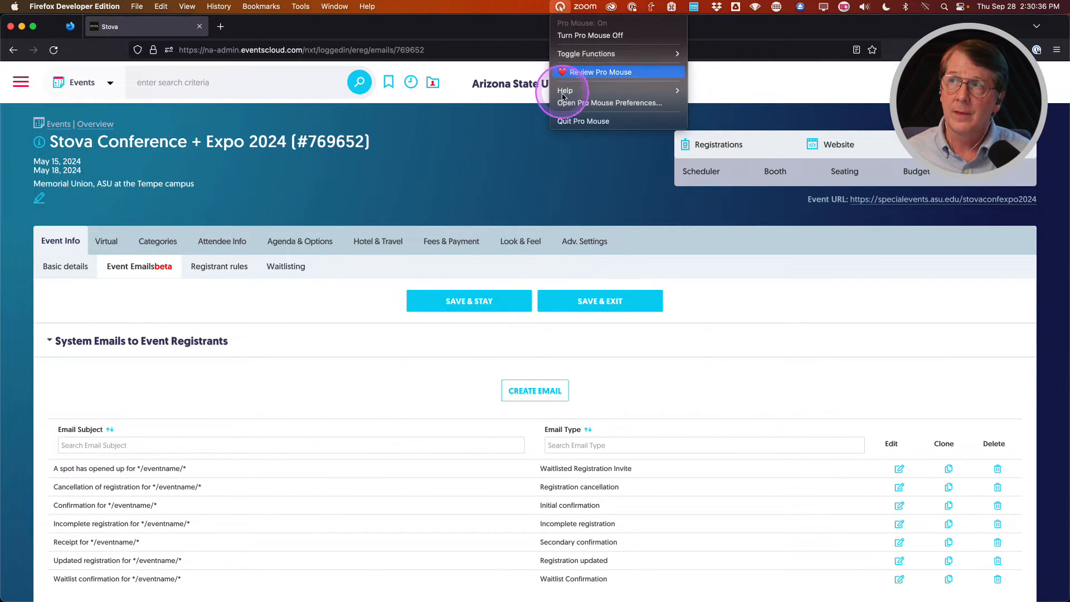
{"action": "left_click", "coordinate": [562, 118]}
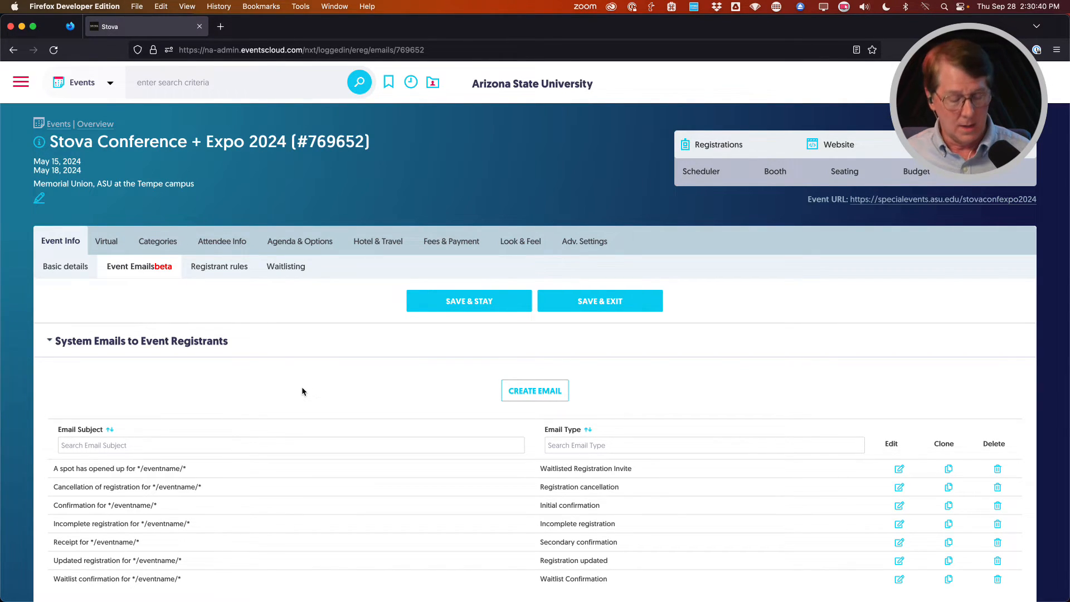
Return to the admin page and open the event's public registration page from the Event URL.
{"action": "key", "text": "super+Tab"}
{"action": "key", "text": "super+Tab"}
{"action": "key", "text": "super+Tab"}
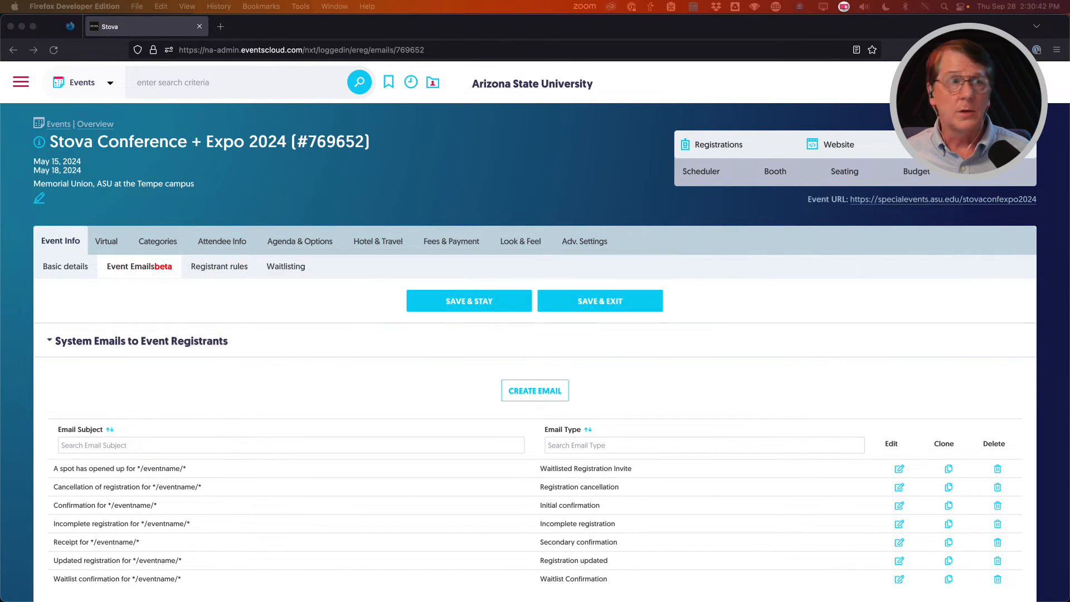
{"action": "key", "text": "super+Tab"}
{"action": "key", "text": "super+Tab"}
{"action": "key", "text": "super+Tab"}
{"action": "key", "text": "super+Tab"}
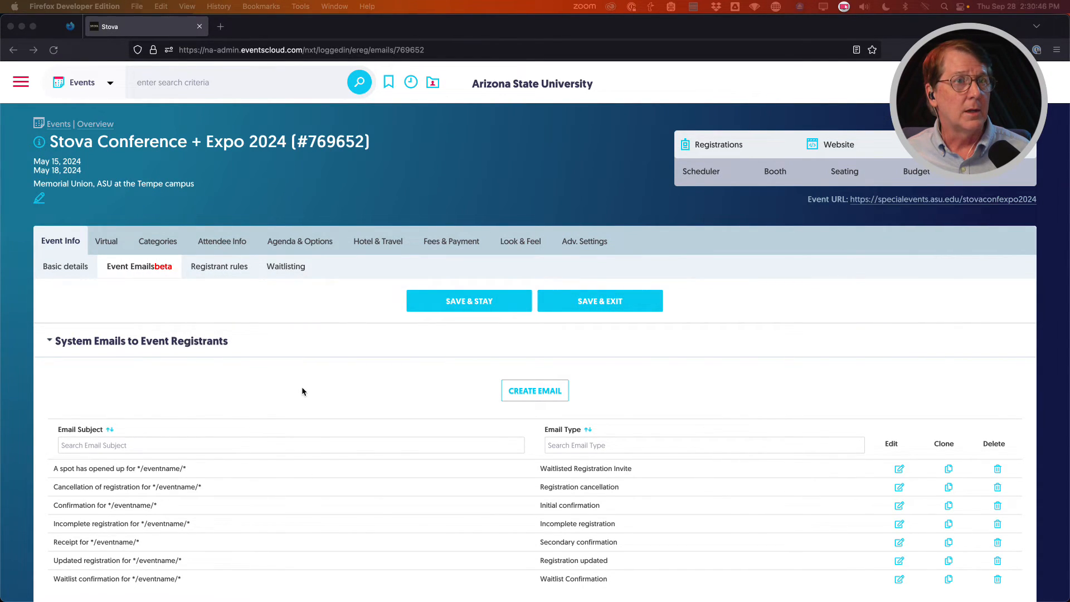
{"action": "key", "text": "super+Tab"}
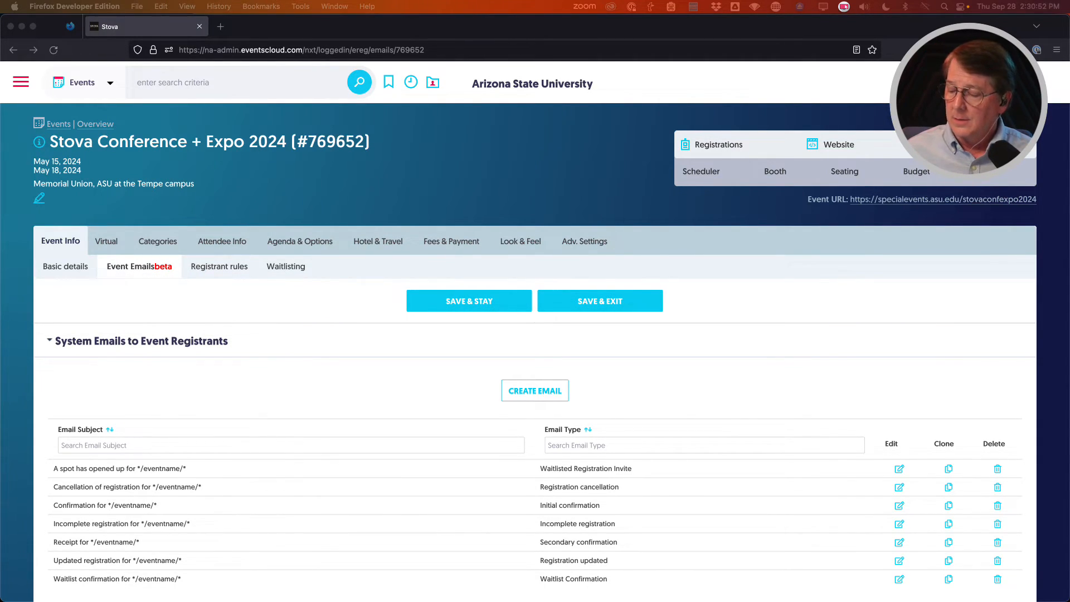
{"action": "left_click", "coordinate": [301, 387]}
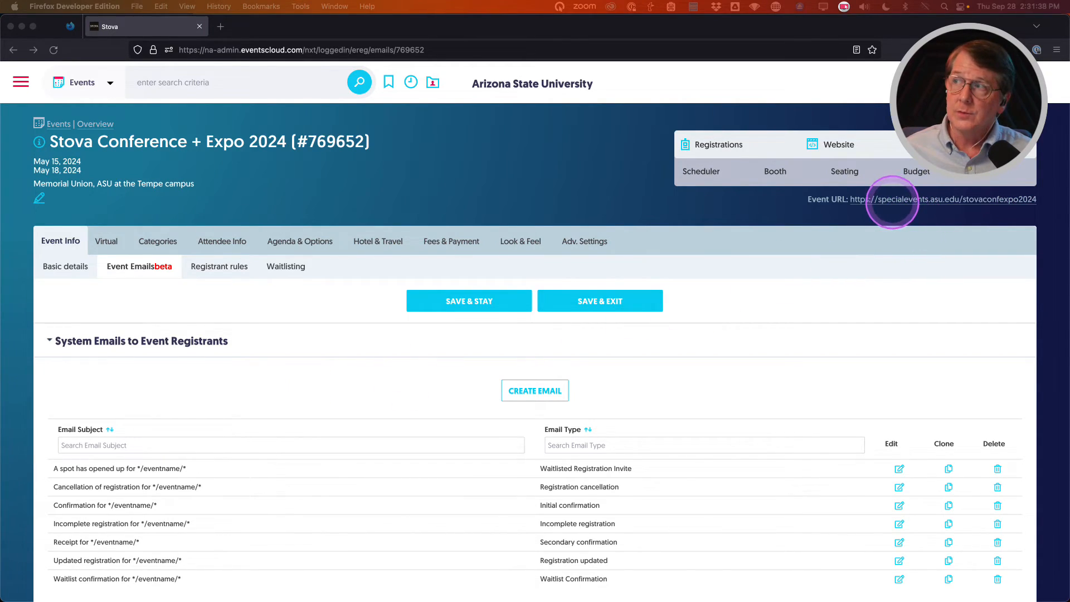
{"action": "left_click", "coordinate": [890, 202]}
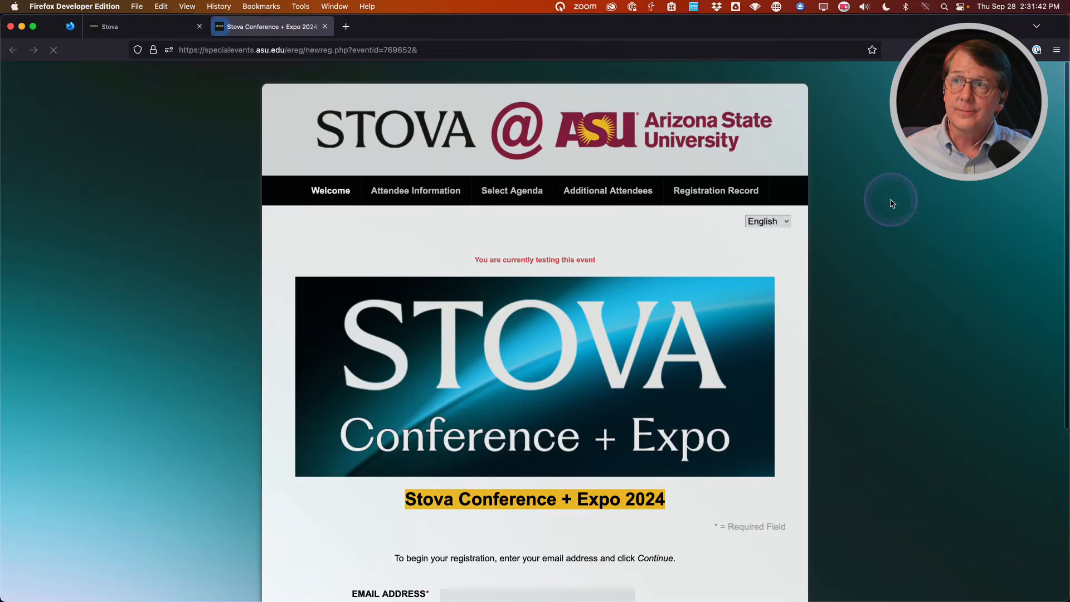
{"action": "scroll", "coordinate": [273, 357], "scroll_direction": "down", "scroll_amount": 5}
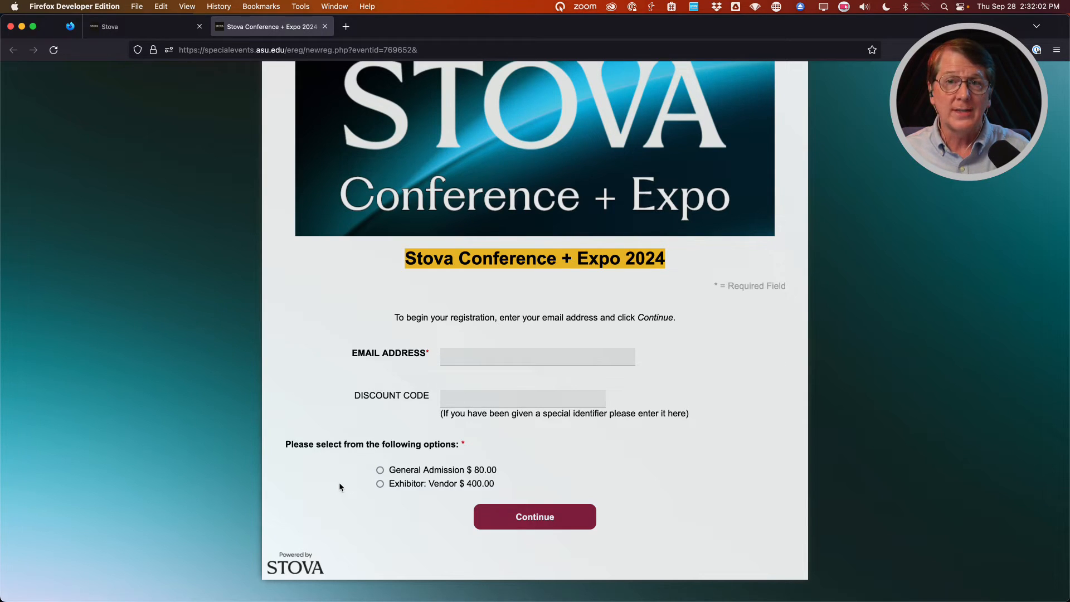
Preview the Sponsors category's direct registration link, then close it and return to the registration tab.
{"action": "left_click", "coordinate": [148, 30]}
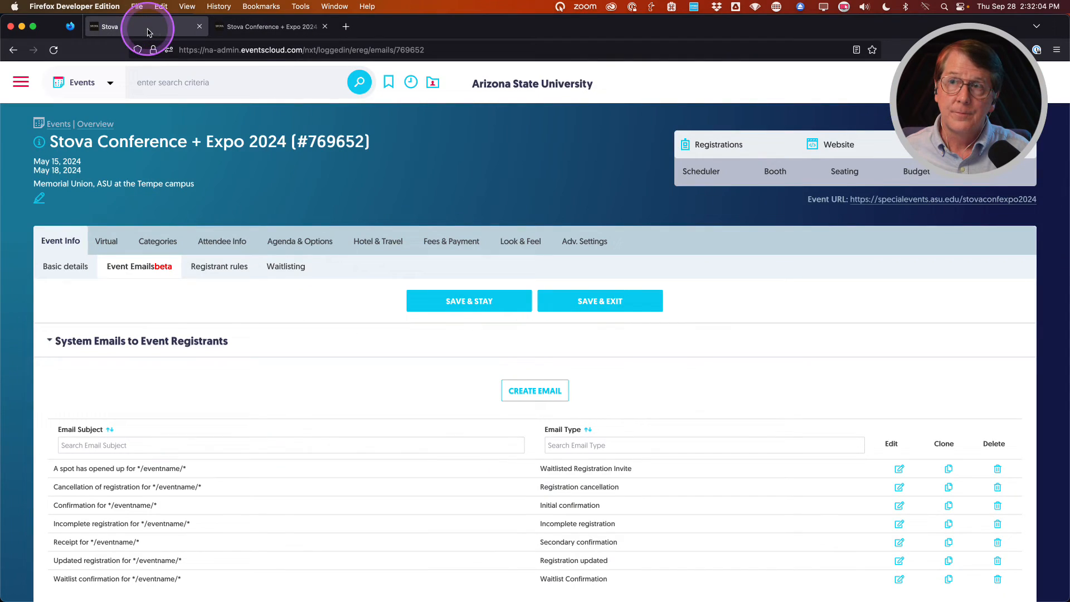
{"action": "left_click", "coordinate": [155, 241]}
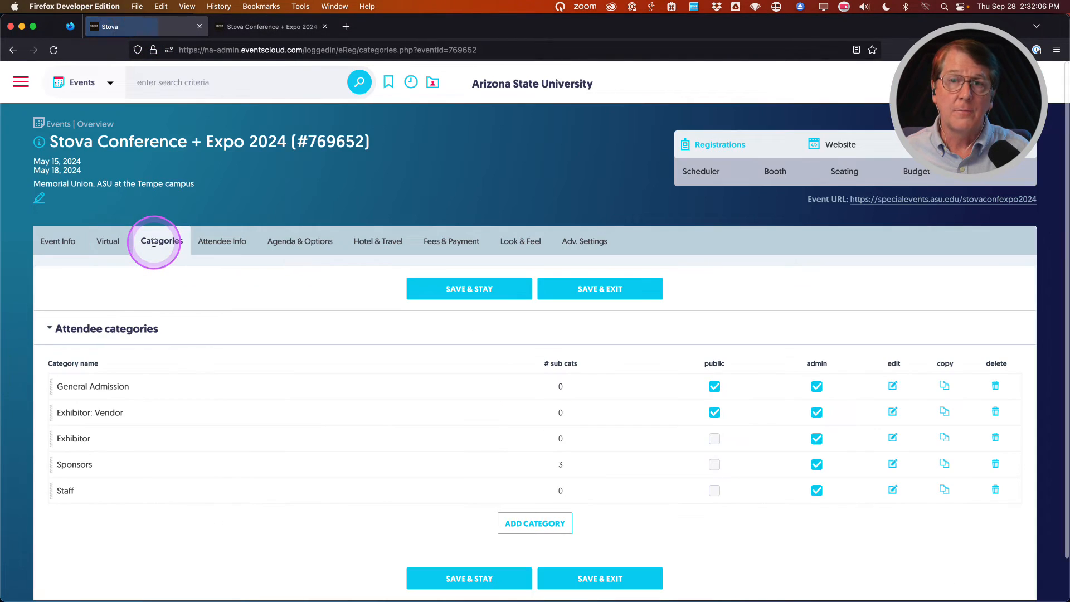
{"action": "left_click", "coordinate": [892, 464]}
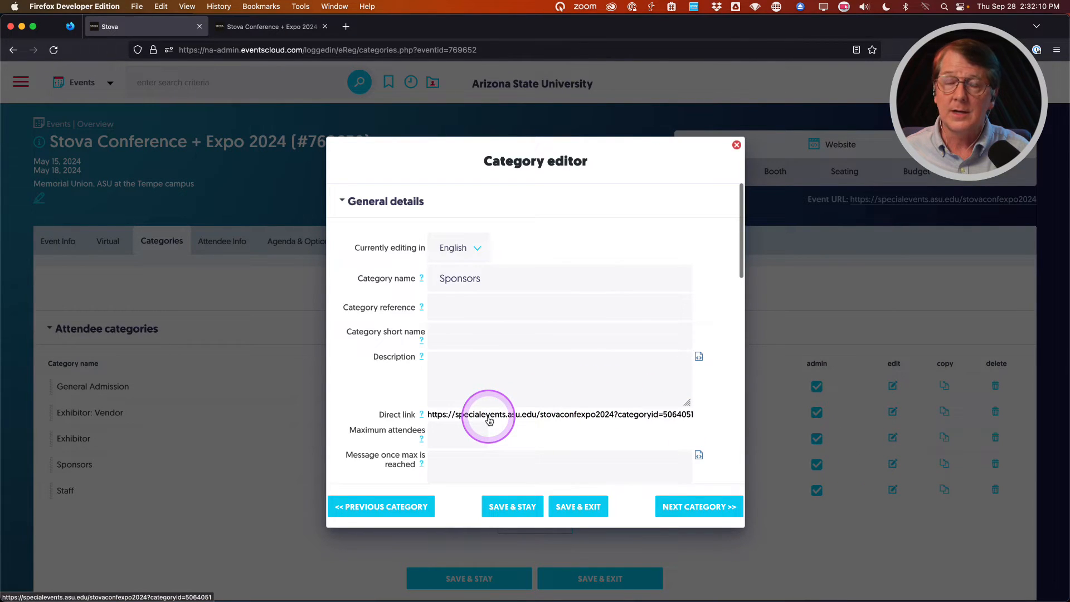
{"action": "left_click", "coordinate": [488, 415]}
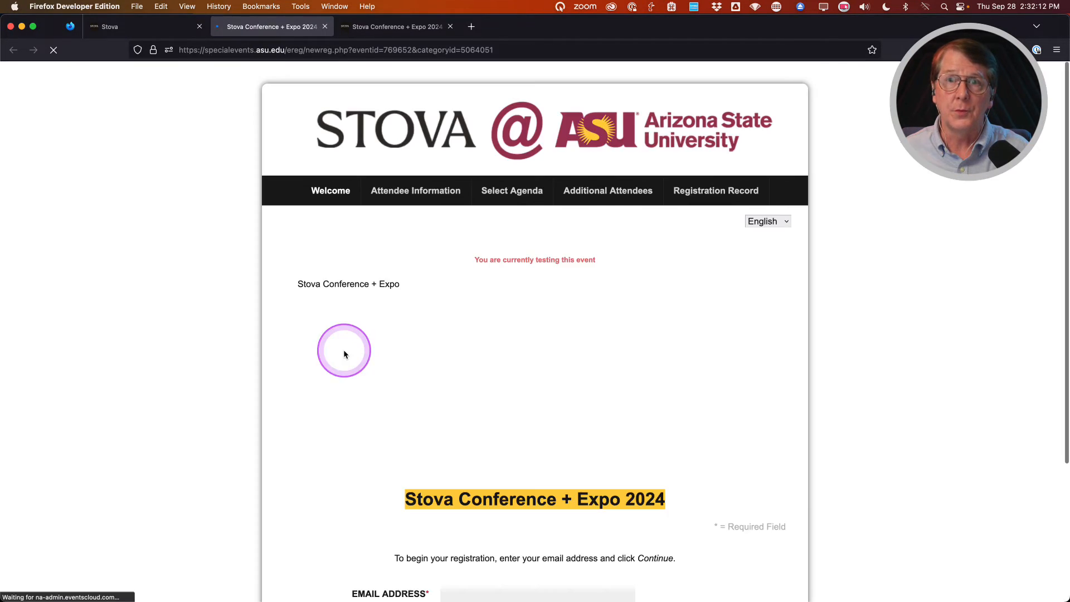
{"action": "scroll", "coordinate": [281, 330], "scroll_direction": "down", "scroll_amount": 5}
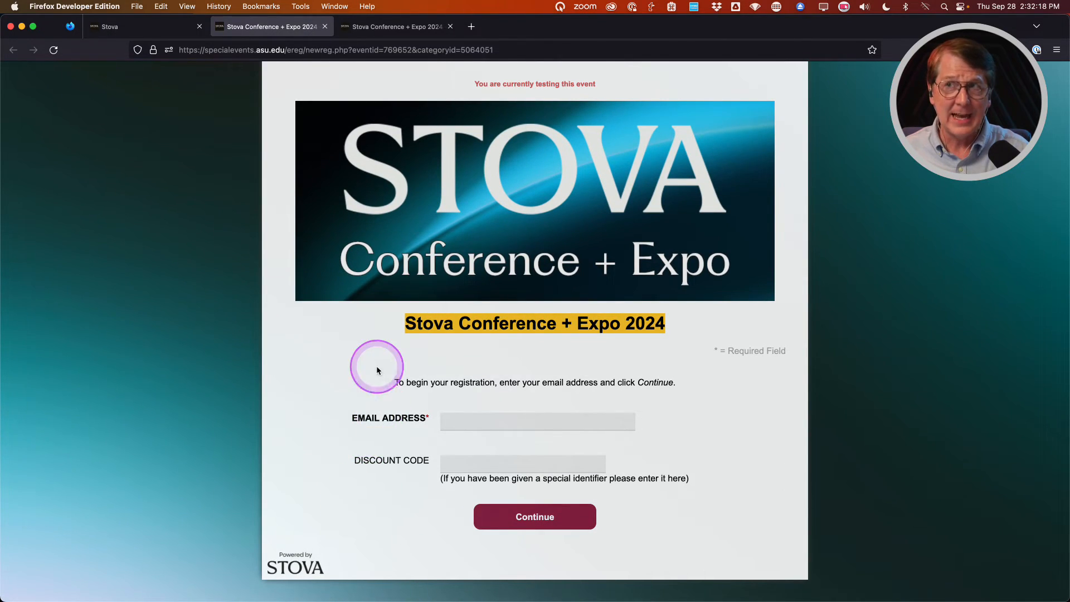
{"action": "left_click", "coordinate": [325, 26]}
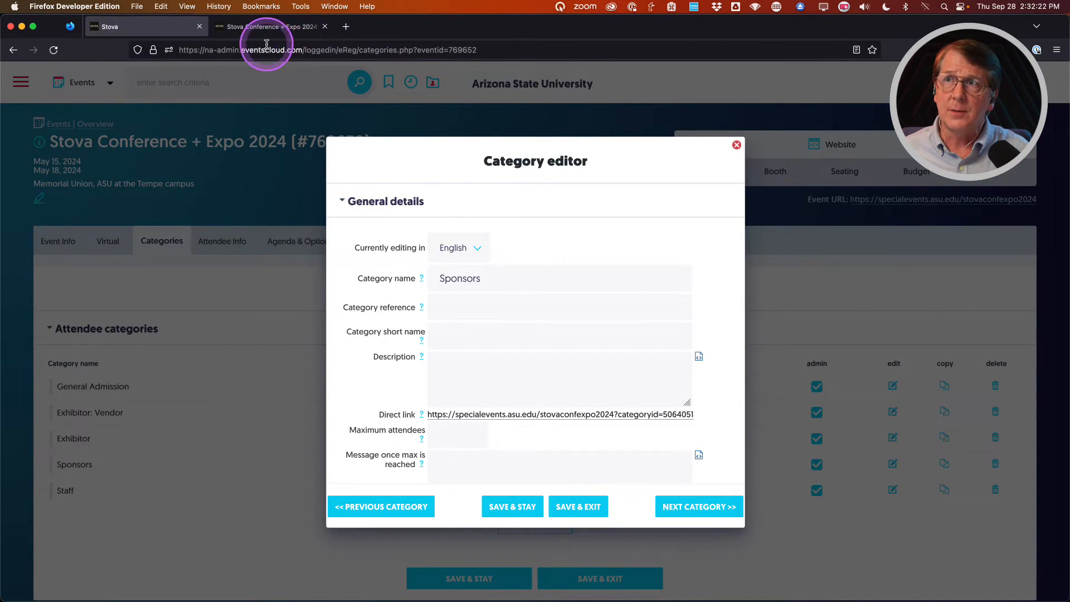
{"action": "left_click", "coordinate": [281, 27]}
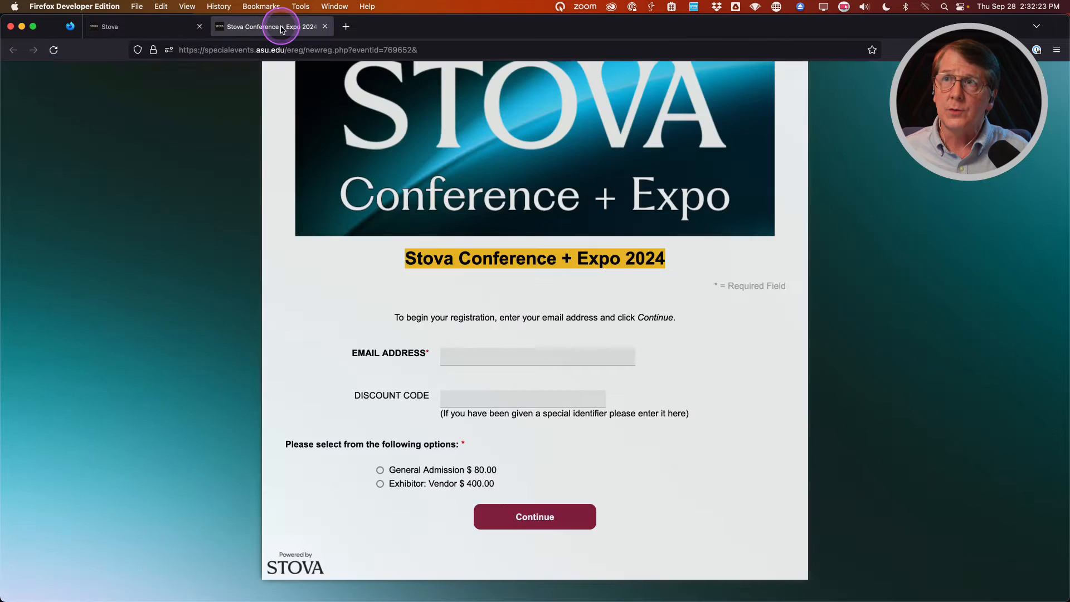
Choose General Admission ($80.00), enter the registrant's e-mail address and submit.
{"action": "left_click", "coordinate": [380, 471]}
{"action": "left_click", "coordinate": [475, 360]}
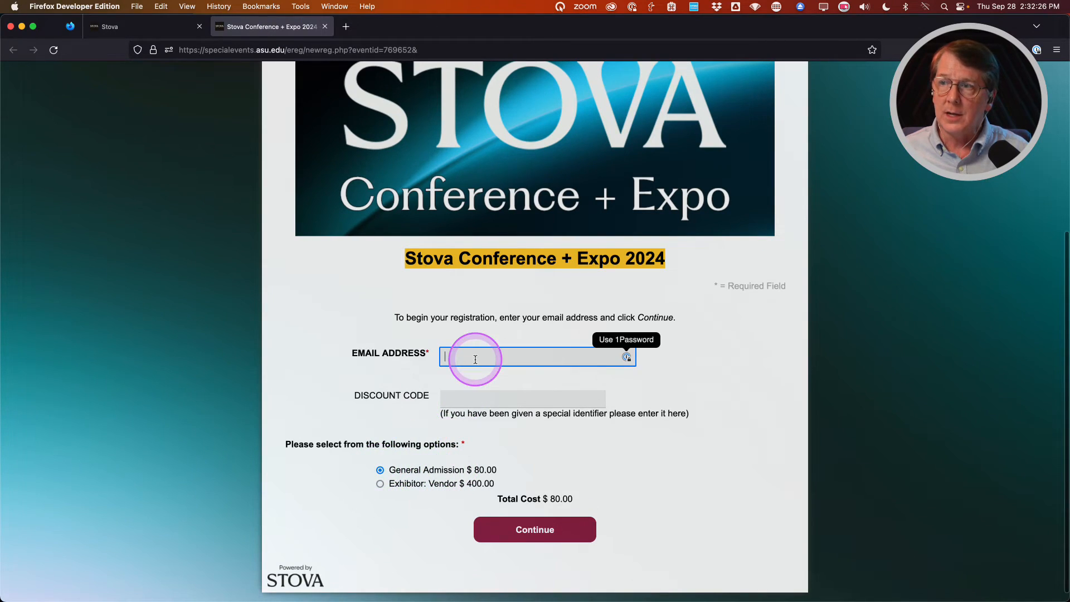
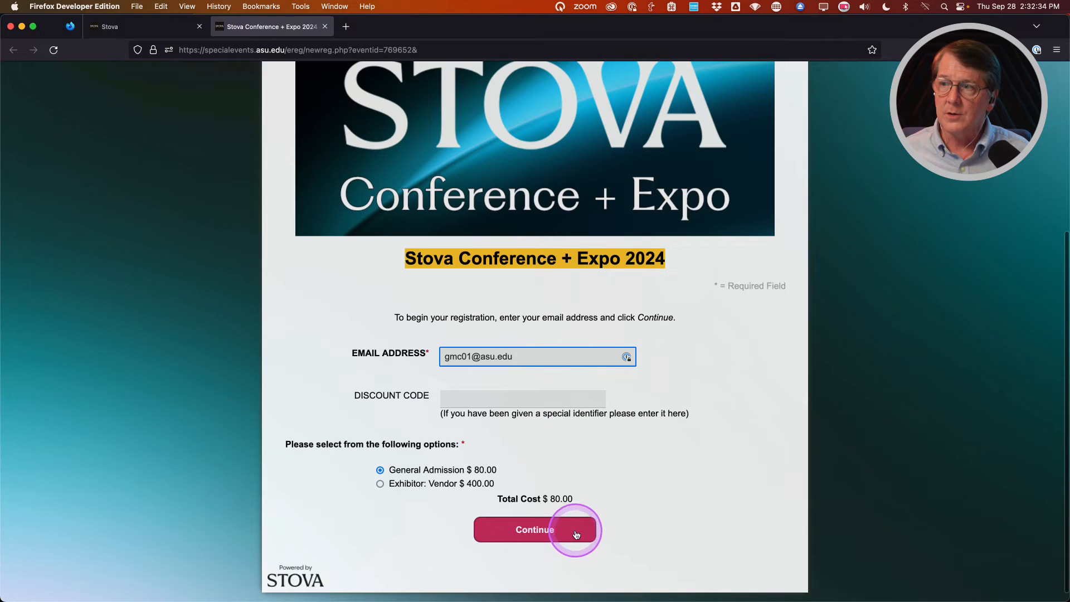
{"action": "left_click", "coordinate": [534, 532]}
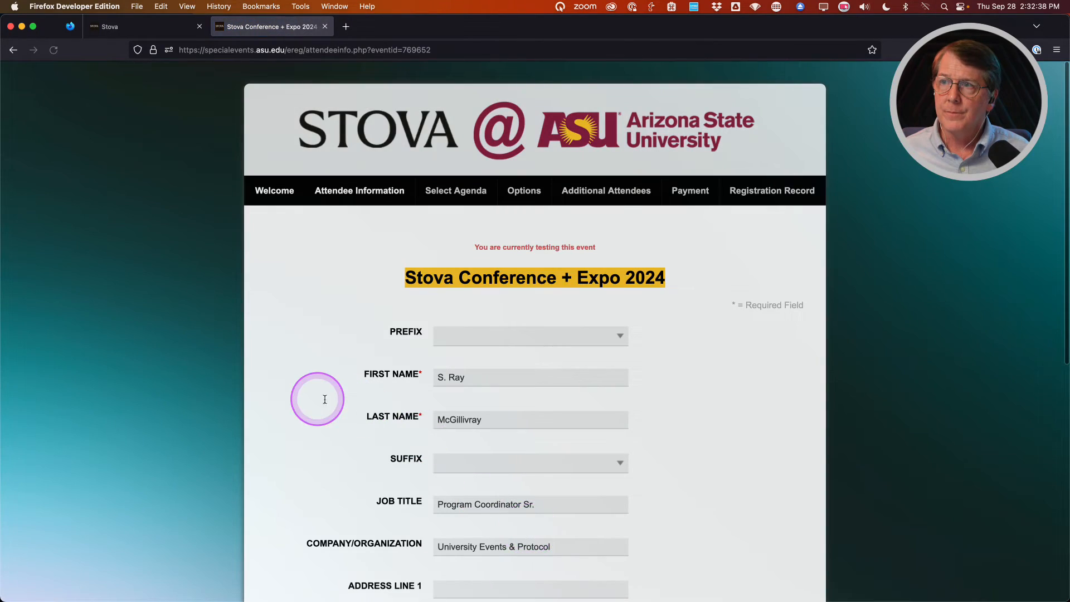
Fill in city Tempe, state Arizona, the ZIP code and the attendee's phone number.
{"action": "scroll", "coordinate": [320, 401], "scroll_direction": "down", "scroll_amount": 2}
{"action": "scroll", "coordinate": [320, 401], "scroll_direction": "down", "scroll_amount": 1}
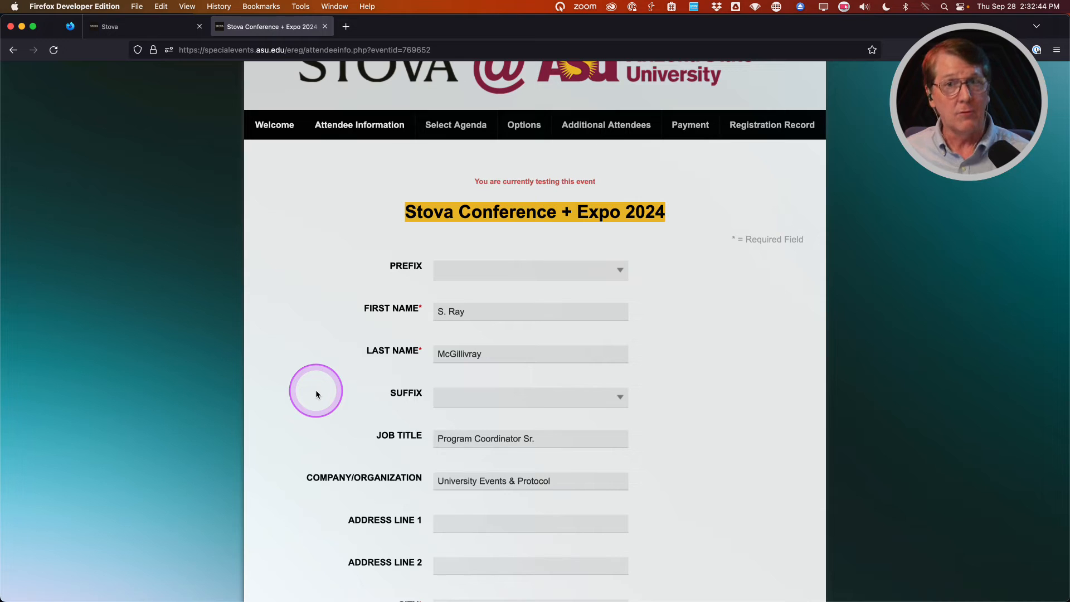
{"action": "scroll", "coordinate": [316, 389], "scroll_direction": "down", "scroll_amount": 2}
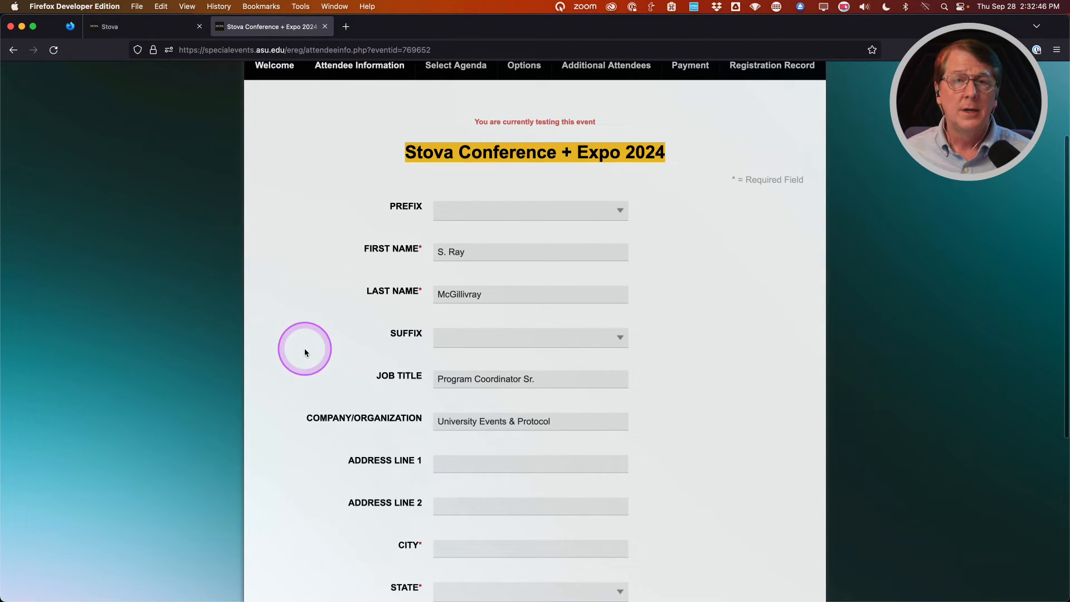
{"action": "scroll", "coordinate": [312, 352], "scroll_direction": "down", "scroll_amount": 4}
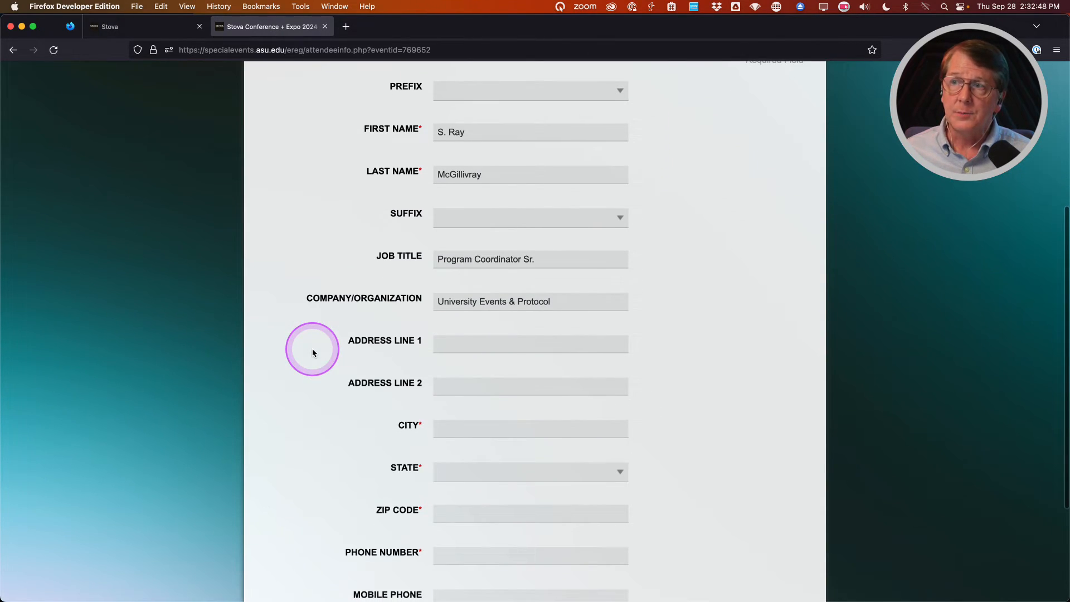
{"action": "scroll", "coordinate": [312, 352], "scroll_direction": "down", "scroll_amount": 3}
{"action": "left_click", "coordinate": [312, 352]}
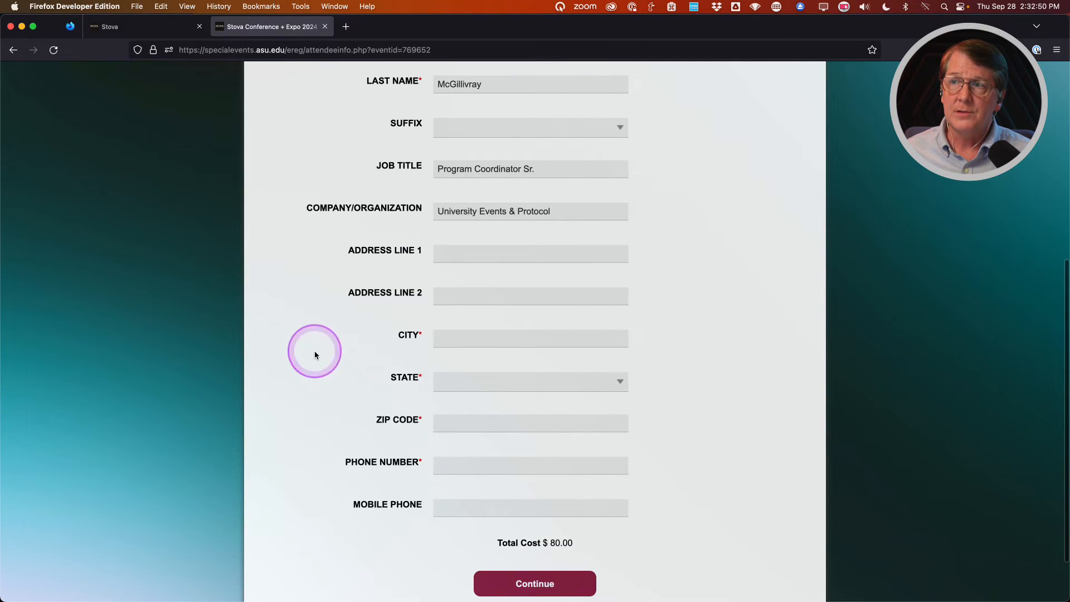
{"action": "left_click", "coordinate": [439, 345]}
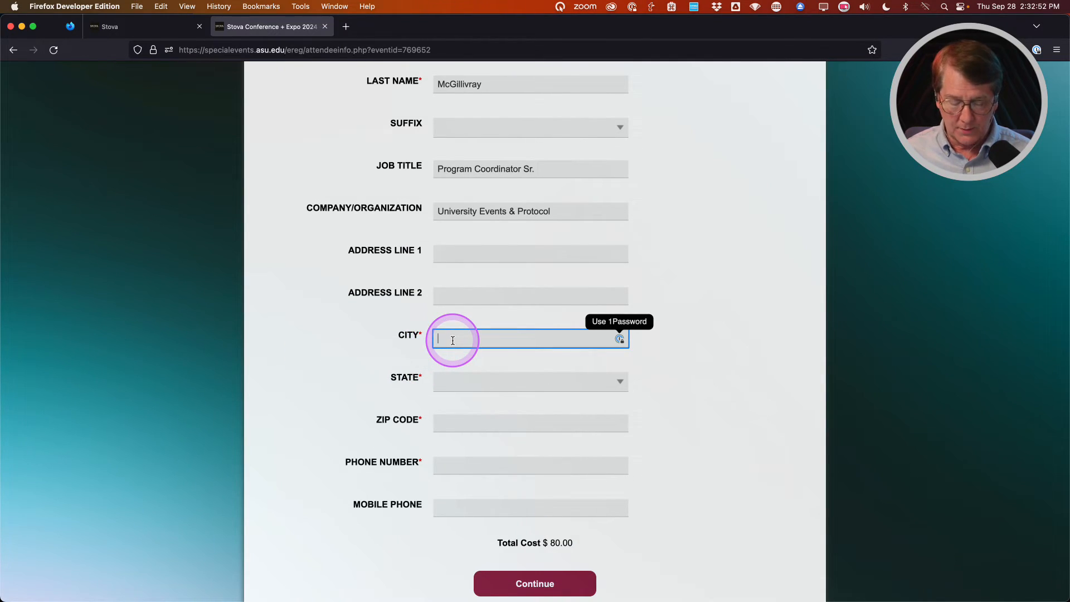
{"action": "type", "text": "Tempe"}
{"action": "key", "text": "Tab"}
{"action": "key", "text": "a"}
{"action": "key", "text": "a"}
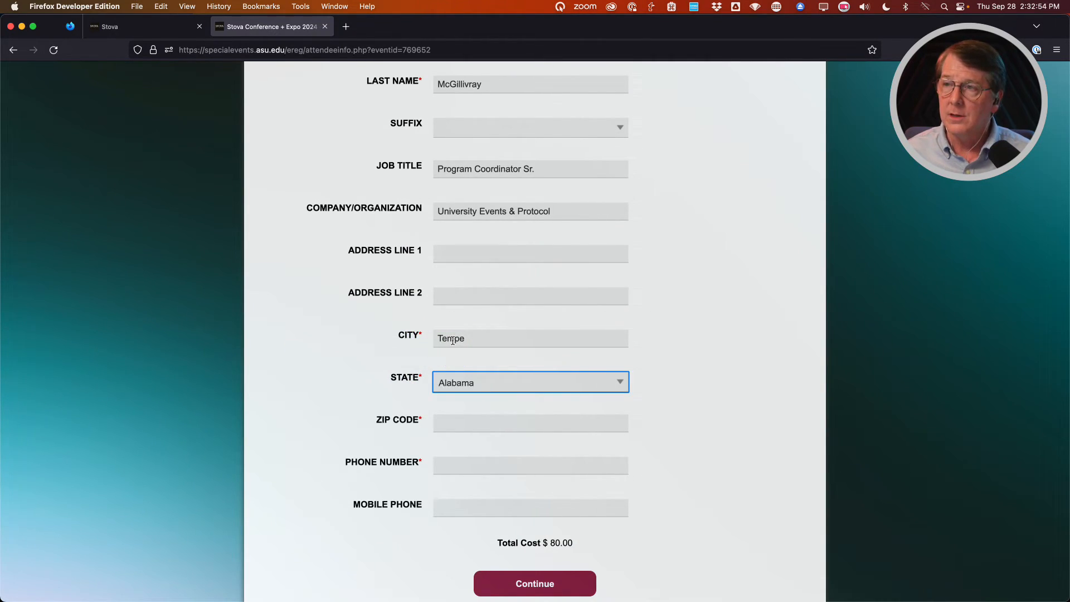
{"action": "key", "text": "a"}
{"action": "key", "text": "Tab"}
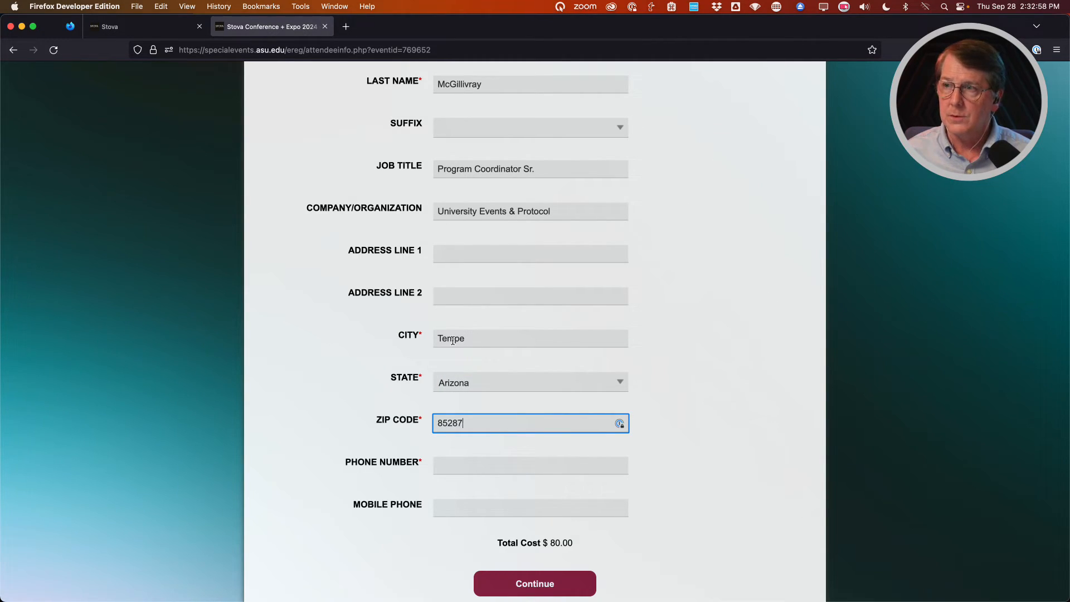
{"action": "key", "text": "Tab"}
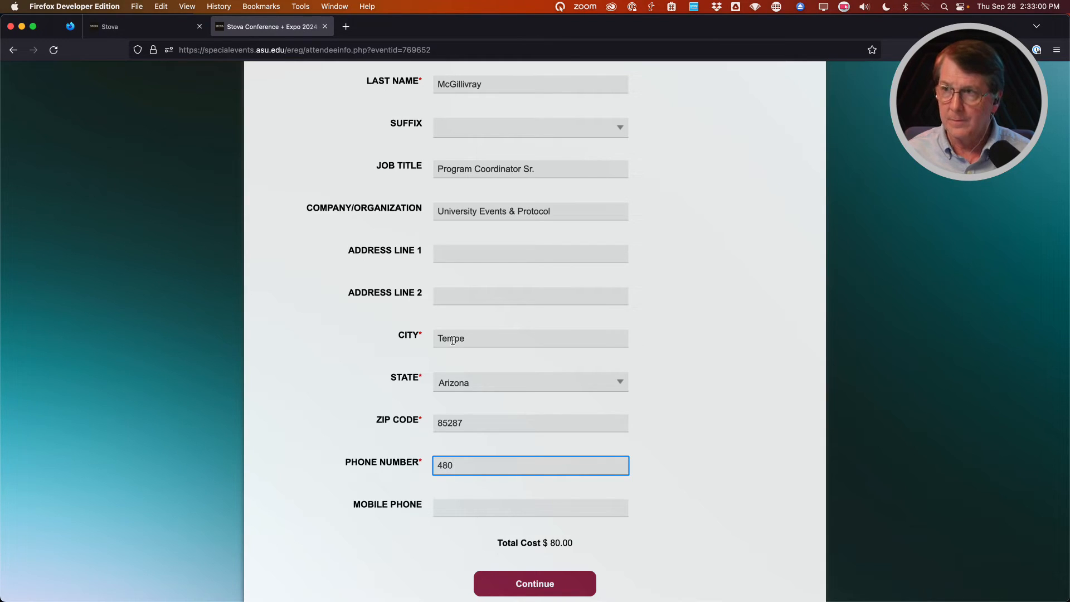
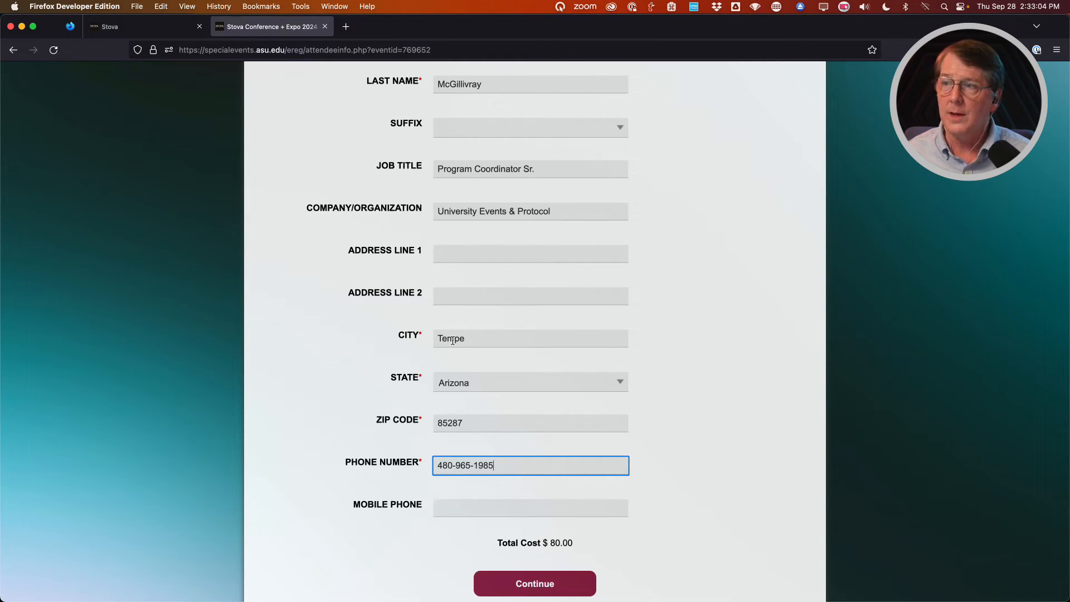
Select Welcome and Keynote, Surveys That Get Results, Networking module, Smart Name Badges and Top 100 Venues sessions.
{"action": "left_click", "coordinate": [526, 583]}
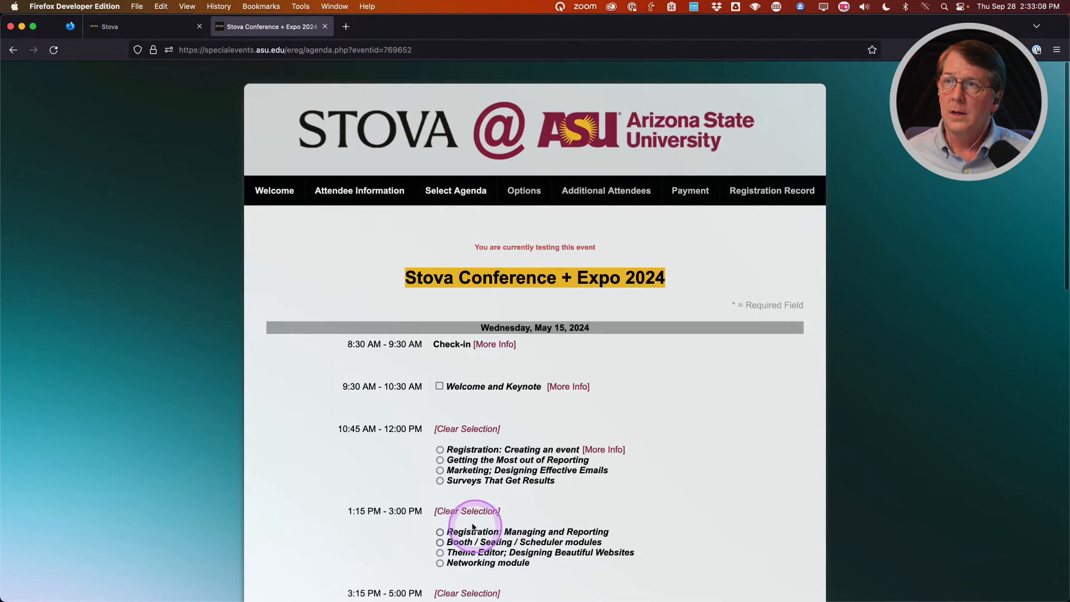
{"action": "scroll", "coordinate": [316, 416], "scroll_direction": "down", "scroll_amount": 3}
{"action": "left_click", "coordinate": [440, 229]}
{"action": "left_click", "coordinate": [440, 323]}
{"action": "left_click", "coordinate": [440, 405]}
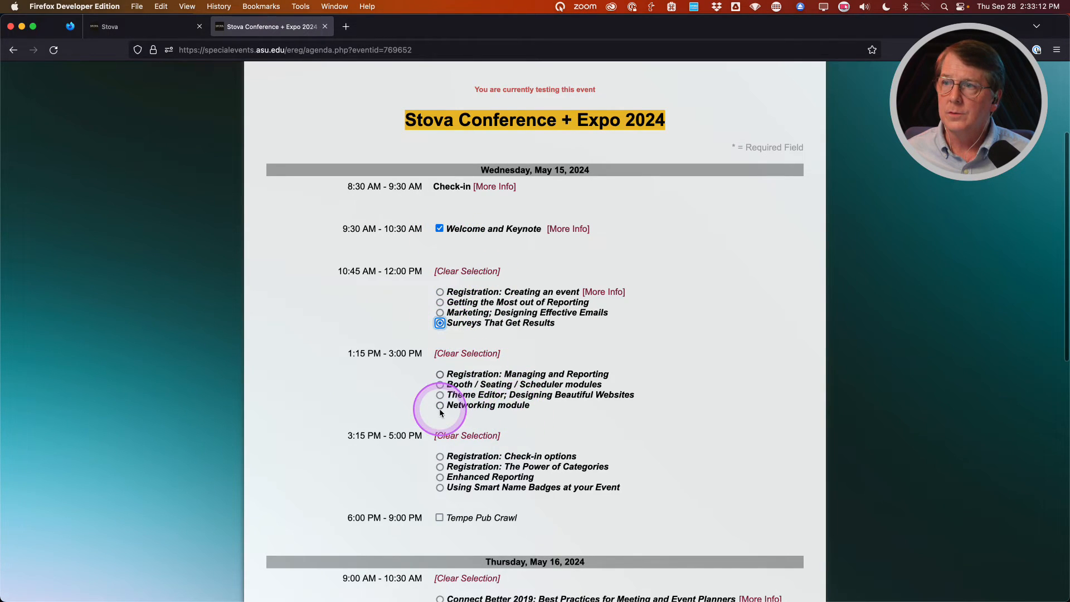
{"action": "left_click", "coordinate": [439, 487]}
{"action": "scroll", "coordinate": [430, 573], "scroll_direction": "down", "scroll_amount": 5}
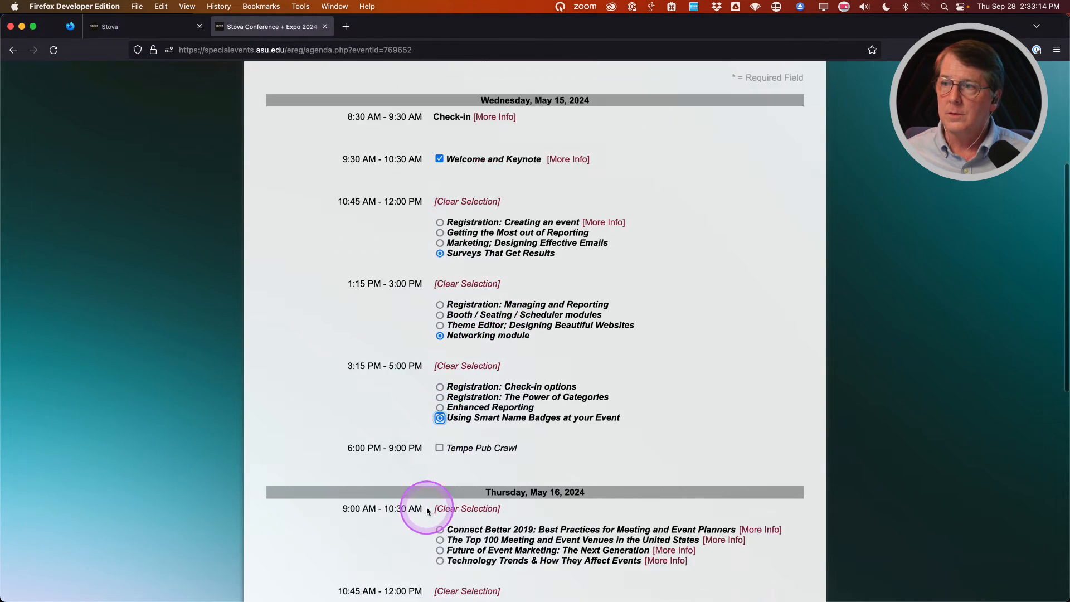
{"action": "left_click", "coordinate": [439, 404]}
Add the Trip to TopGolf and Friday's Lunch and Closing, then continue to Options.
{"action": "scroll", "coordinate": [437, 490], "scroll_direction": "down", "scroll_amount": 3}
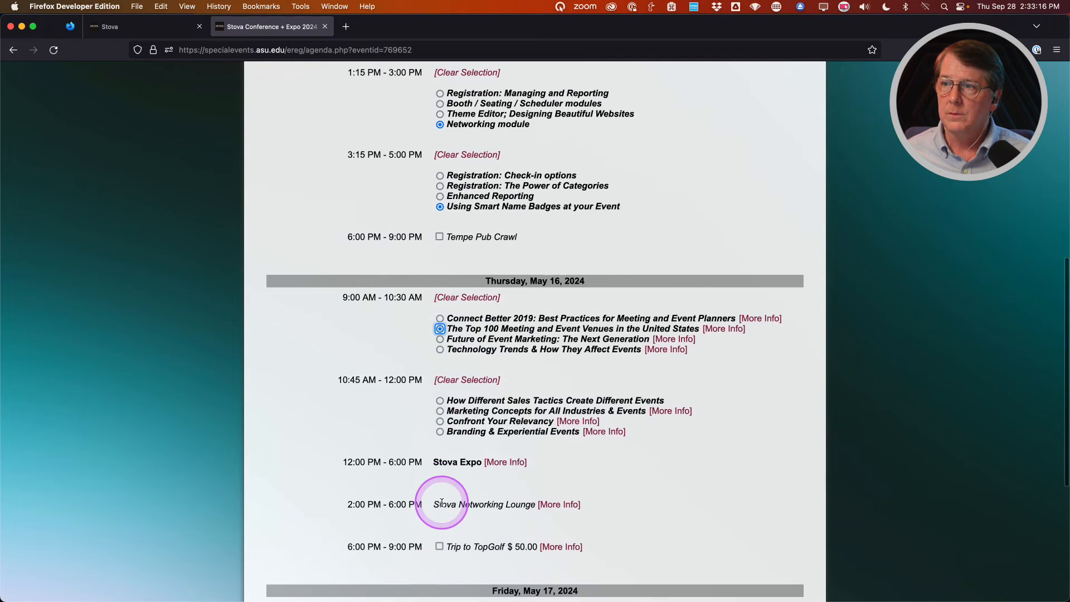
{"action": "left_click", "coordinate": [438, 523]}
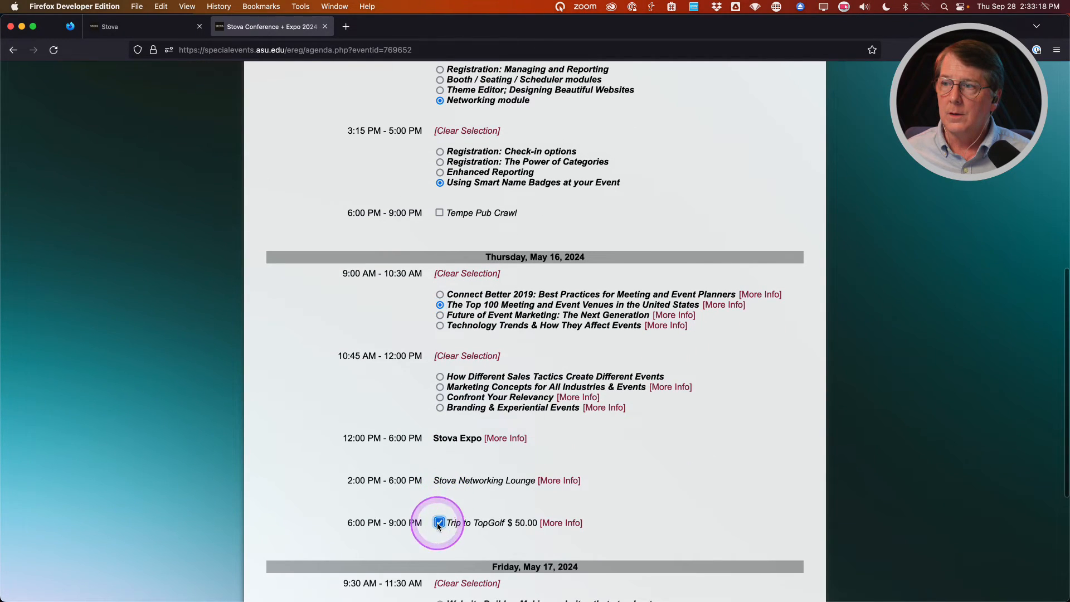
{"action": "scroll", "coordinate": [402, 493], "scroll_direction": "down", "scroll_amount": 5}
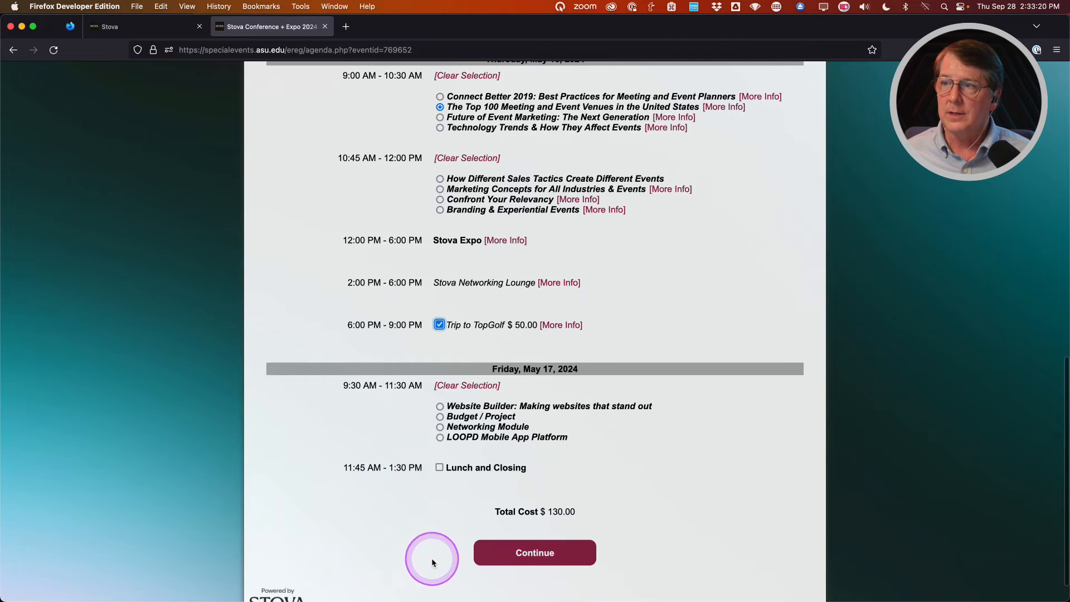
{"action": "left_click", "coordinate": [440, 467]}
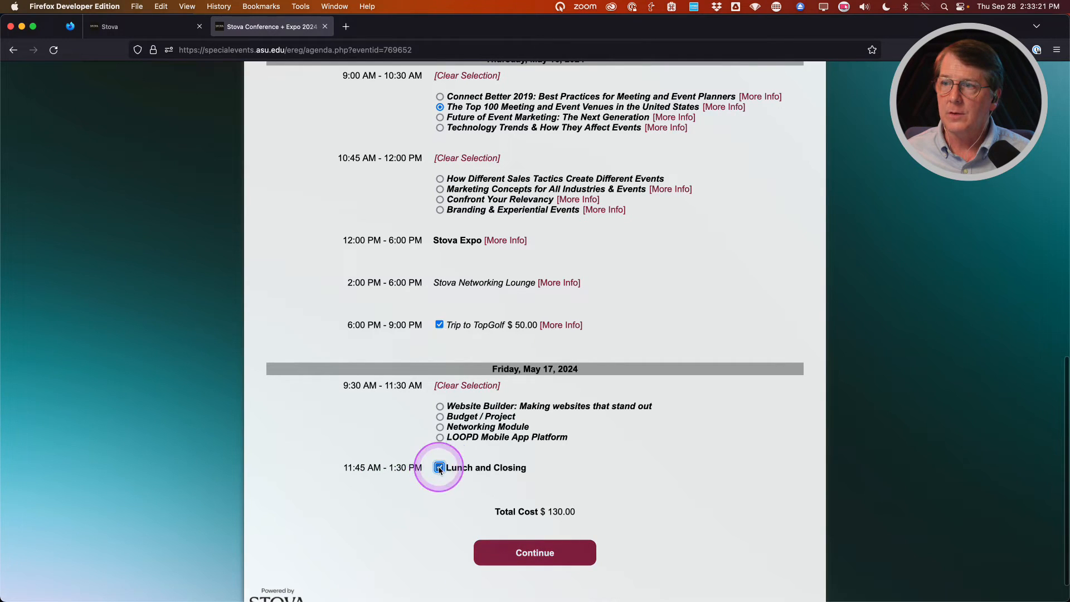
{"action": "left_click", "coordinate": [523, 555]}
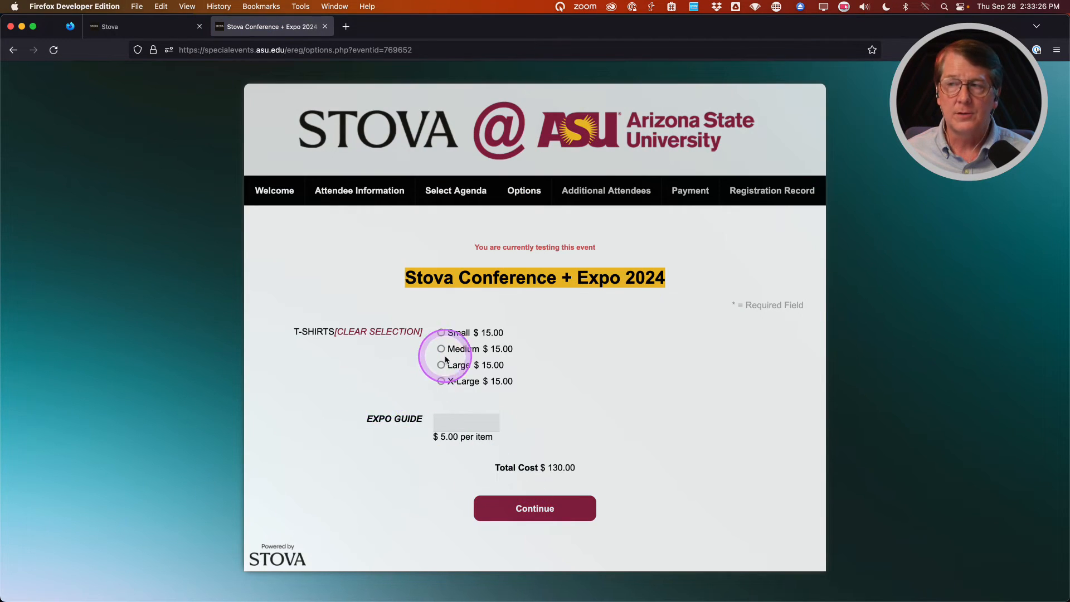
Order an X-Large T-shirt and 1 Expo Guide, then continue.
{"action": "left_click", "coordinate": [441, 382]}
{"action": "left_click", "coordinate": [452, 422]}
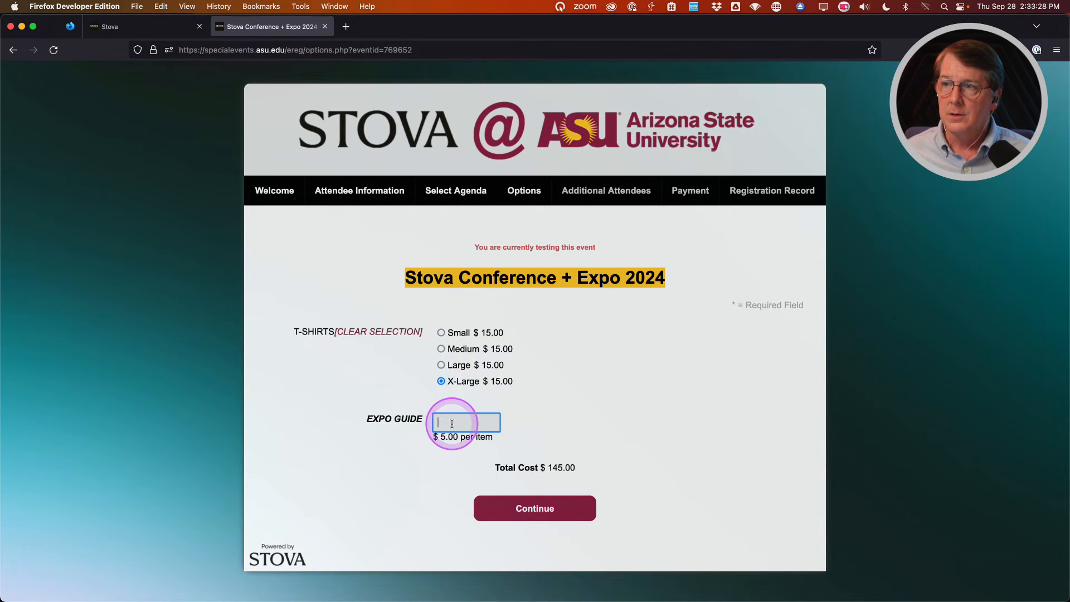
{"action": "type", "text": "1"}
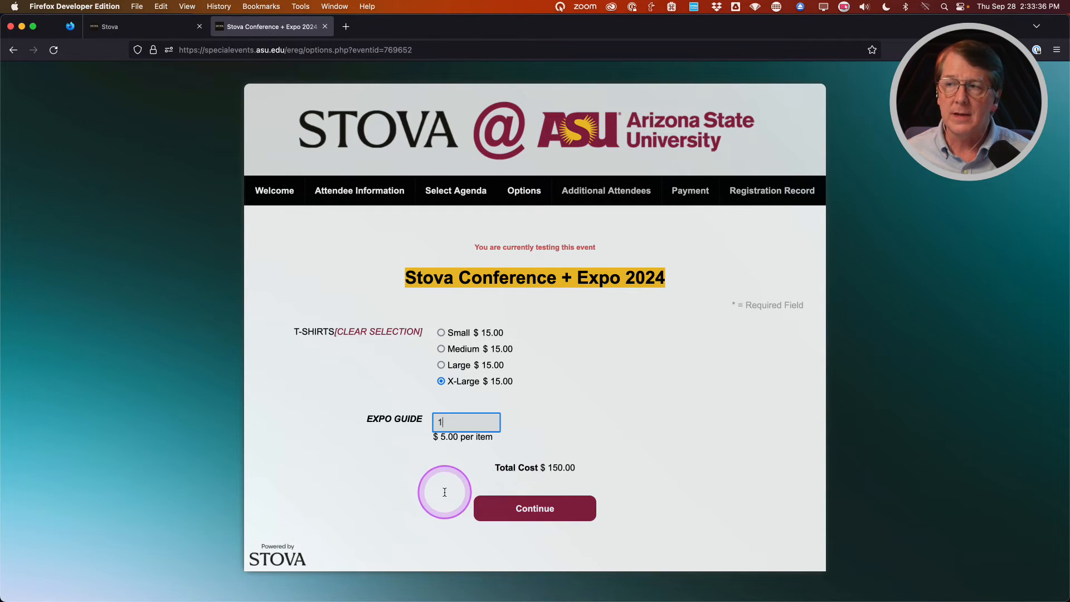
{"action": "left_click", "coordinate": [541, 509]}
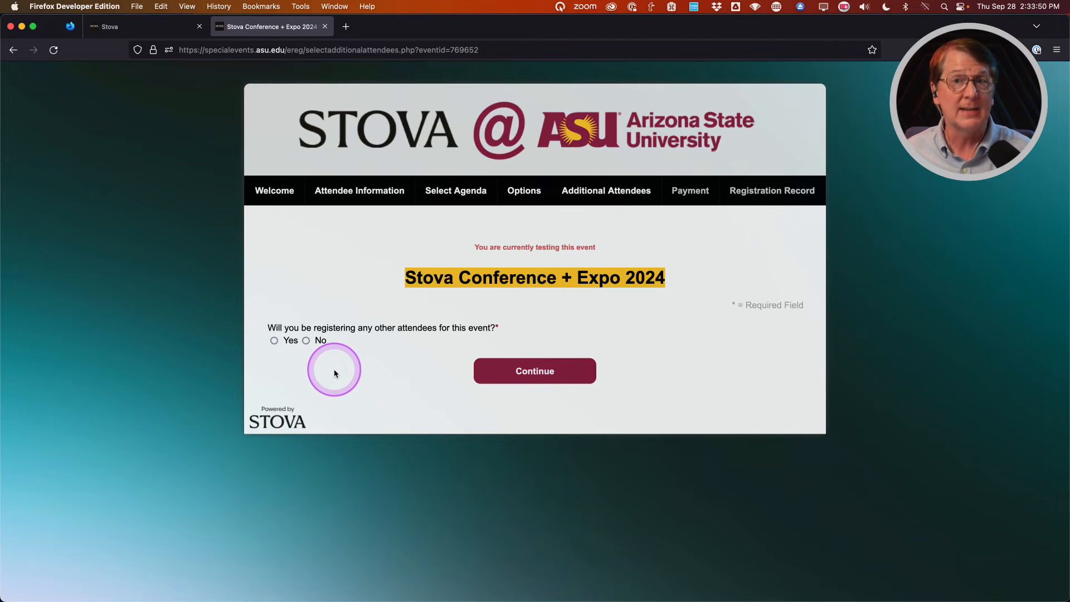
Answer No to registering other attendees and continue to the payment page.
{"action": "left_click", "coordinate": [306, 340]}
{"action": "left_click", "coordinate": [531, 370]}
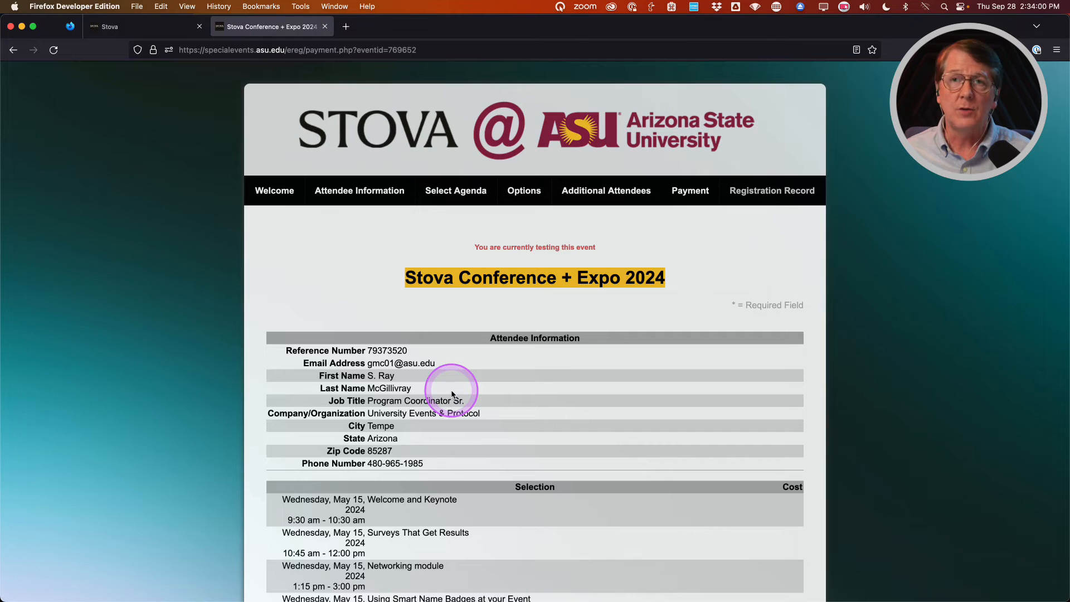
{"action": "scroll", "coordinate": [452, 394], "scroll_direction": "down", "scroll_amount": 5}
{"action": "scroll", "coordinate": [452, 394], "scroll_direction": "down", "scroll_amount": 1}
{"action": "scroll", "coordinate": [451, 394], "scroll_direction": "down", "scroll_amount": 2}
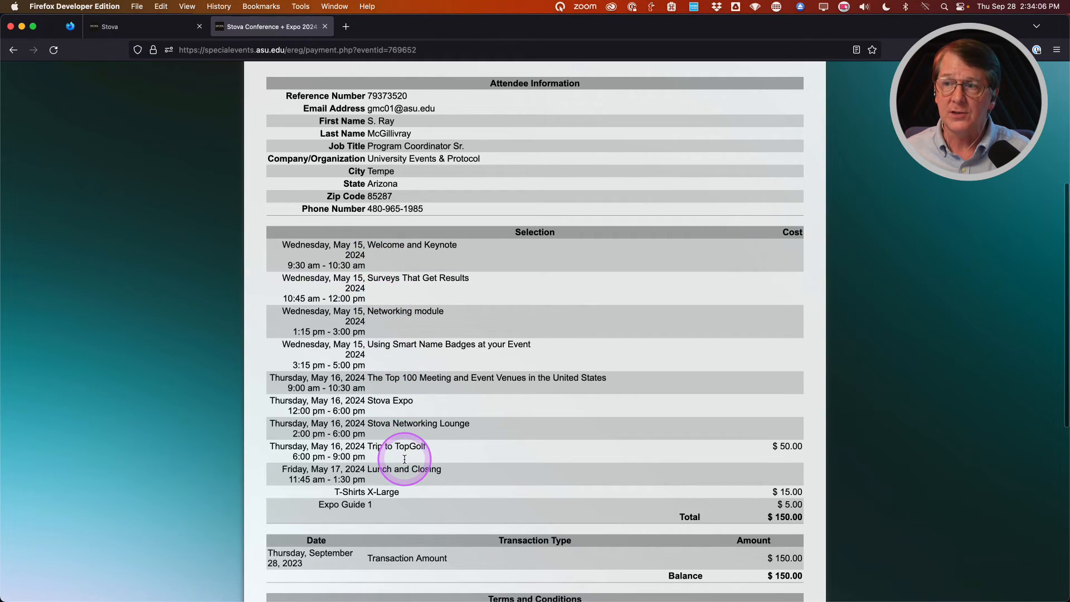
{"action": "scroll", "coordinate": [393, 453], "scroll_direction": "down", "scroll_amount": 4}
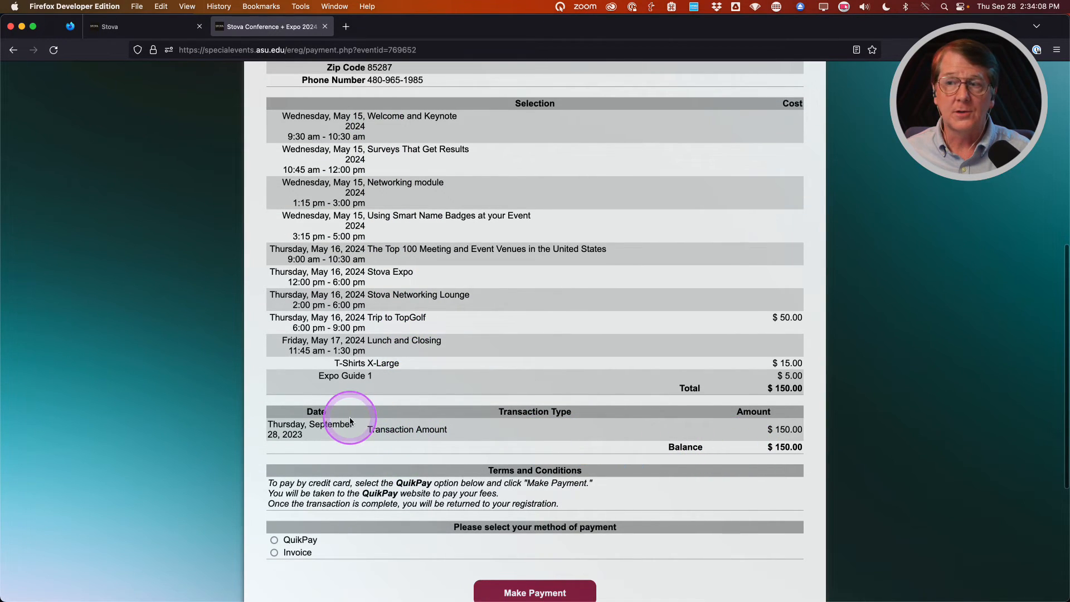
{"action": "scroll", "coordinate": [424, 408], "scroll_direction": "down", "scroll_amount": 3}
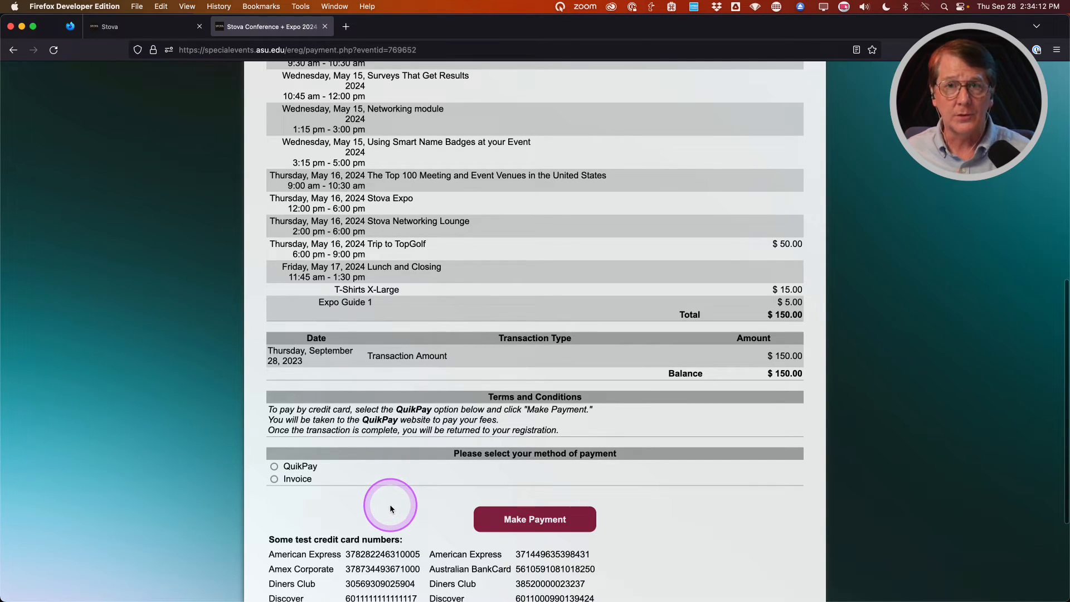
Select Invoice as the payment method and submit the $150.00 registration.
{"action": "left_click", "coordinate": [301, 469]}
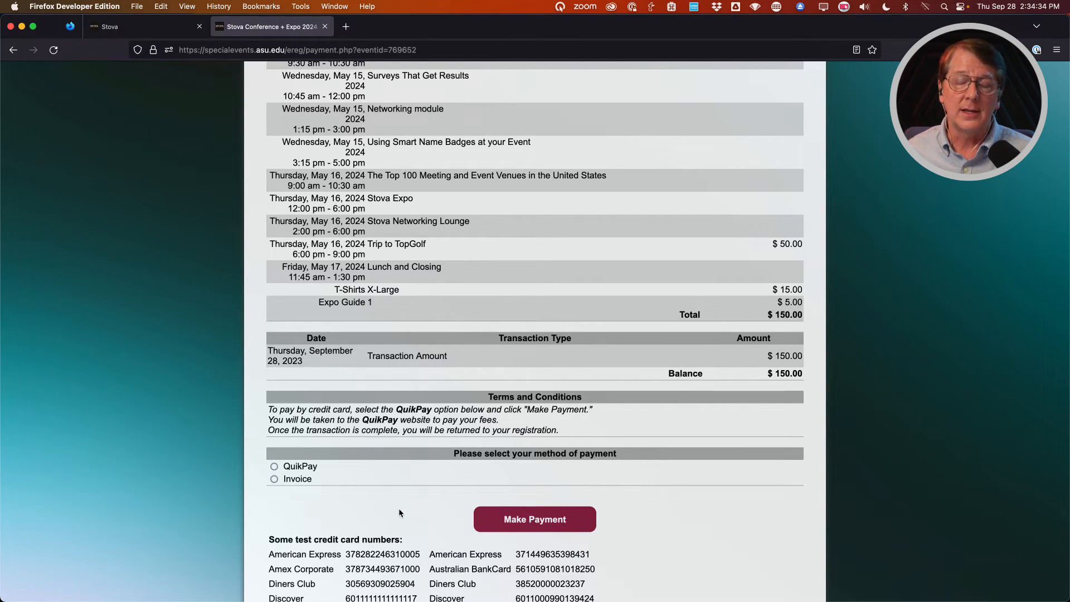
{"action": "left_click", "coordinate": [274, 480]}
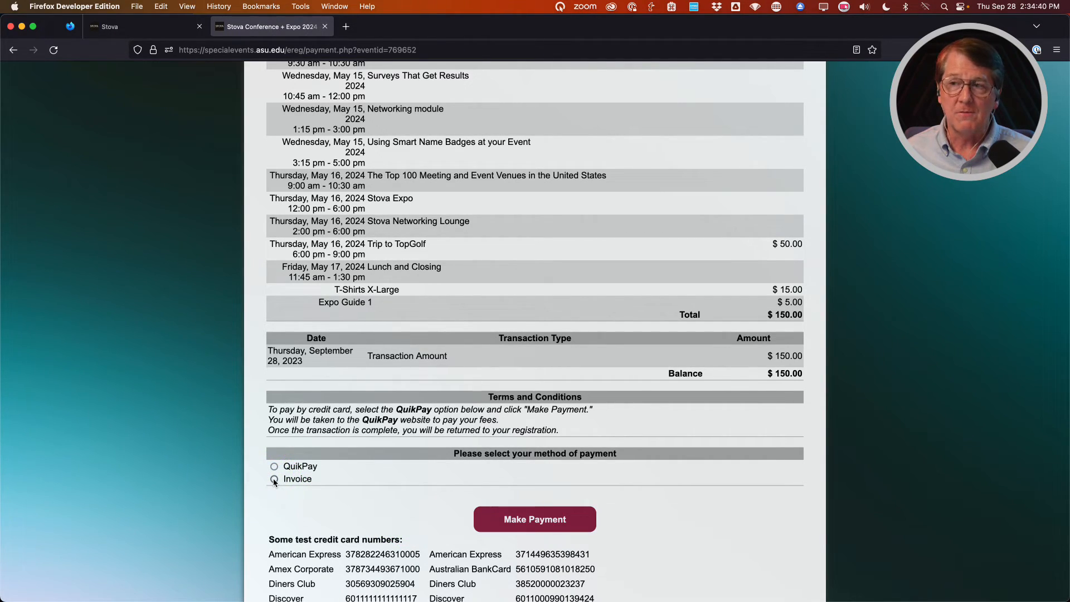
{"action": "left_click", "coordinate": [274, 479]}
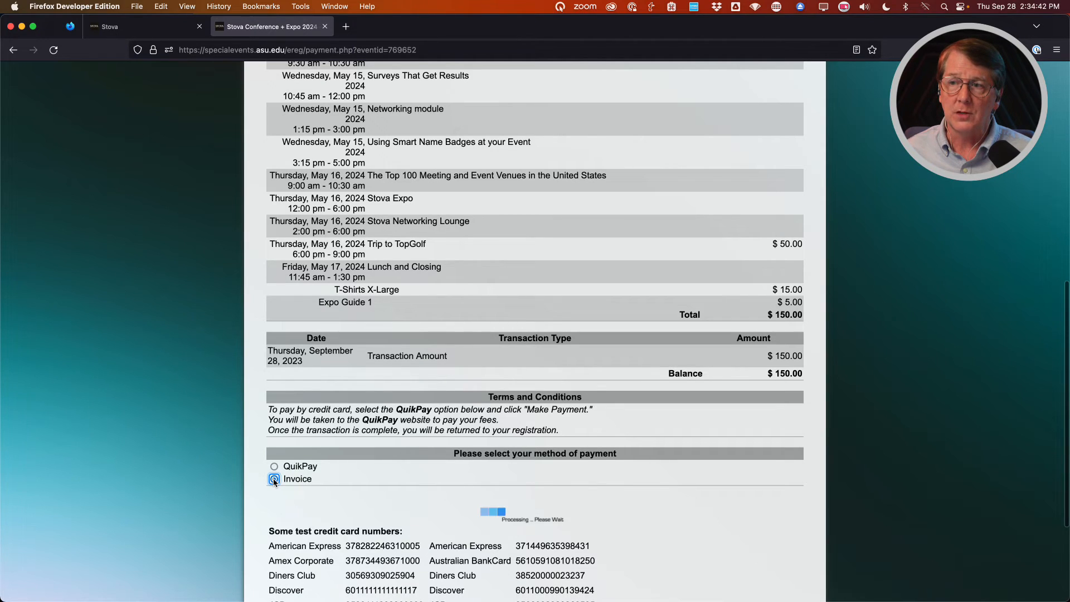
{"action": "scroll", "coordinate": [399, 501], "scroll_direction": "down", "scroll_amount": 3}
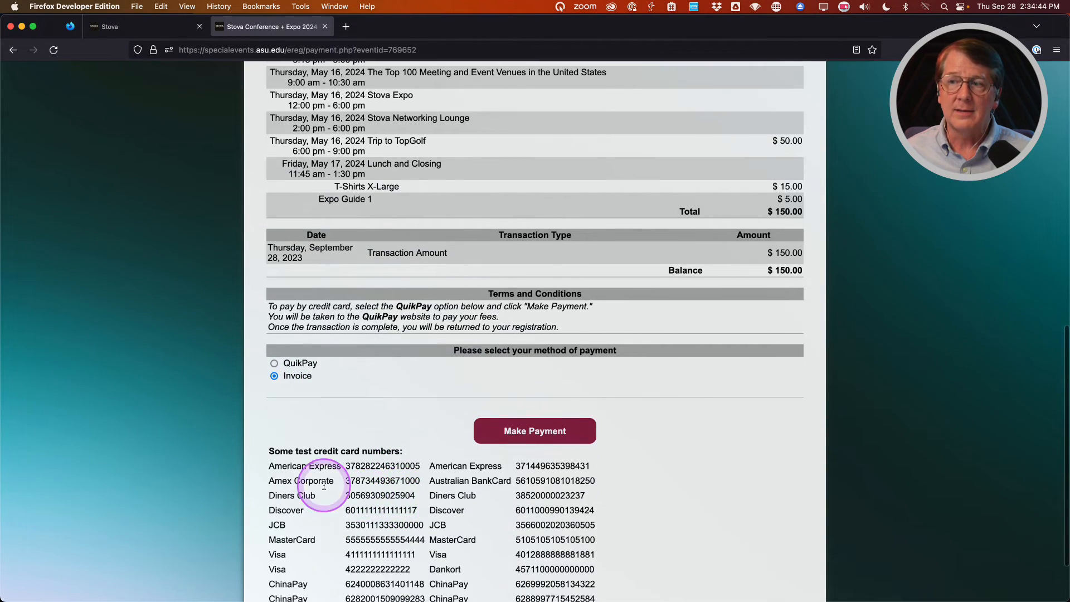
{"action": "left_click", "coordinate": [534, 434]}
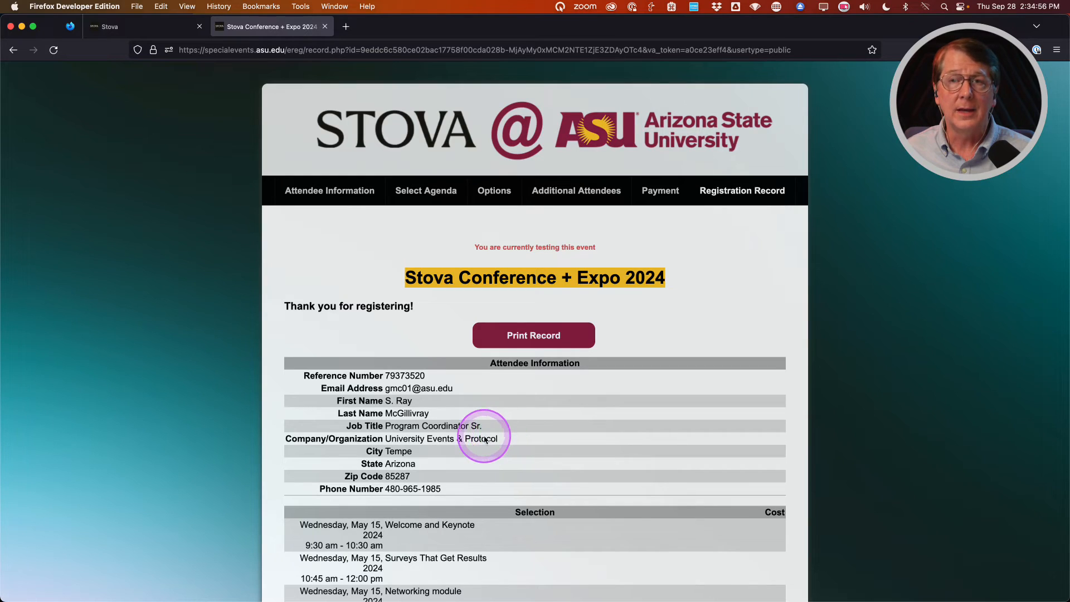
{"action": "scroll", "coordinate": [453, 437], "scroll_direction": "down", "scroll_amount": 3}
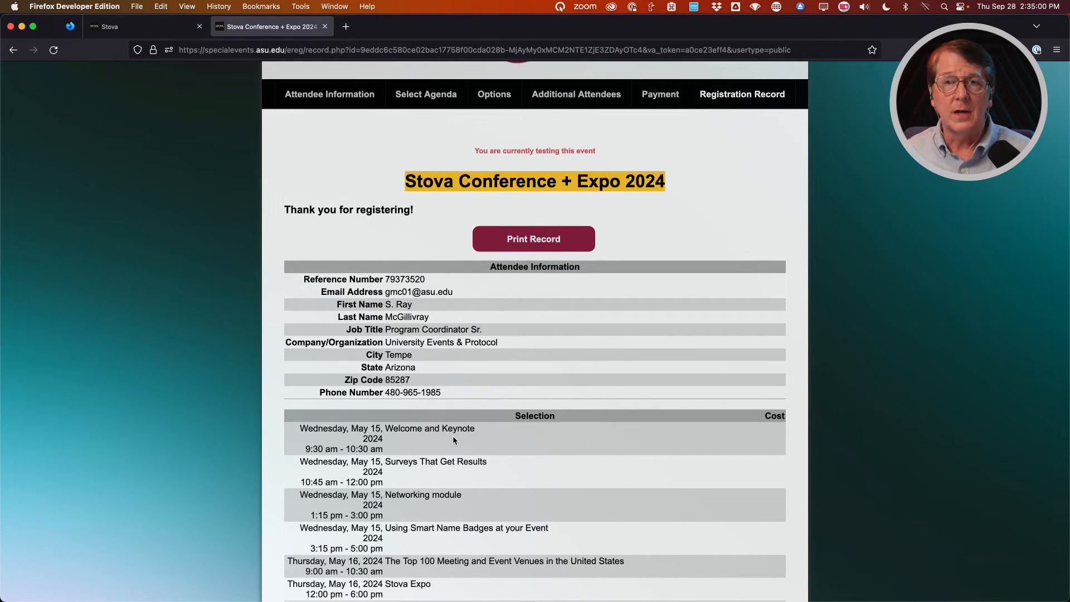
{"action": "scroll", "coordinate": [438, 405], "scroll_direction": "down", "scroll_amount": 7}
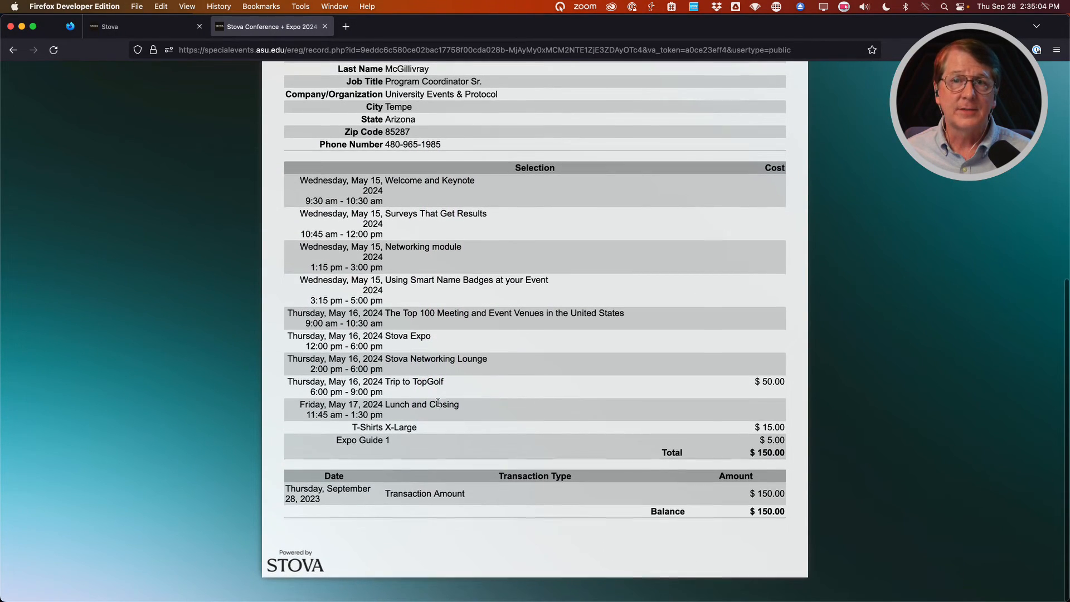
{"action": "scroll", "coordinate": [438, 402], "scroll_direction": "up", "scroll_amount": 10}
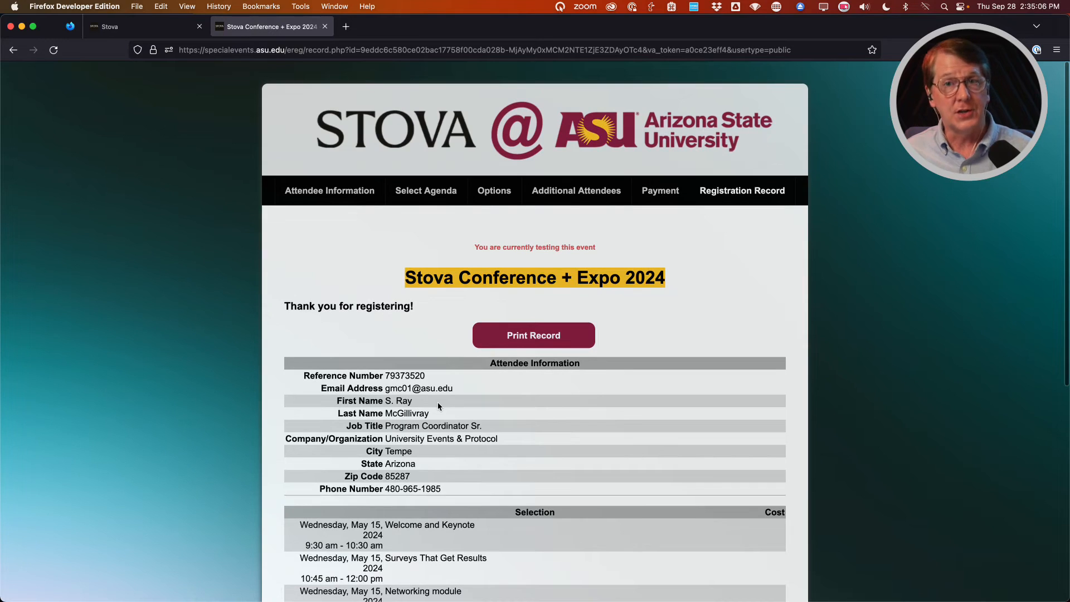
In the admin tab, close the Category editor and open Registrations > Registrant List.
{"action": "left_click", "coordinate": [166, 30]}
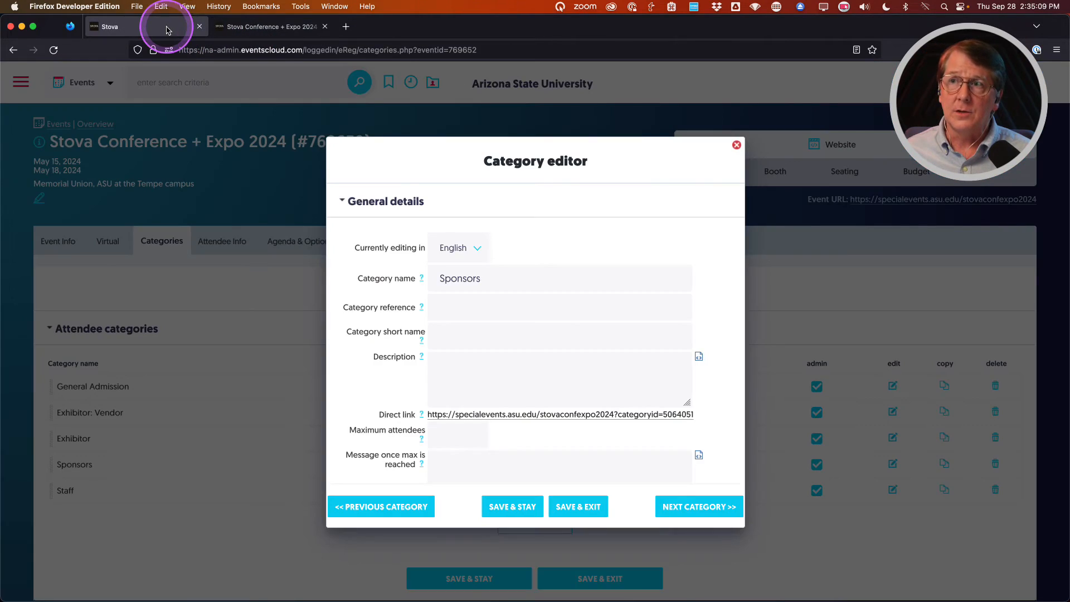
{"action": "left_click", "coordinate": [737, 145]}
{"action": "mouse_move", "coordinate": [729, 148]}
{"action": "left_click", "coordinate": [712, 283]}
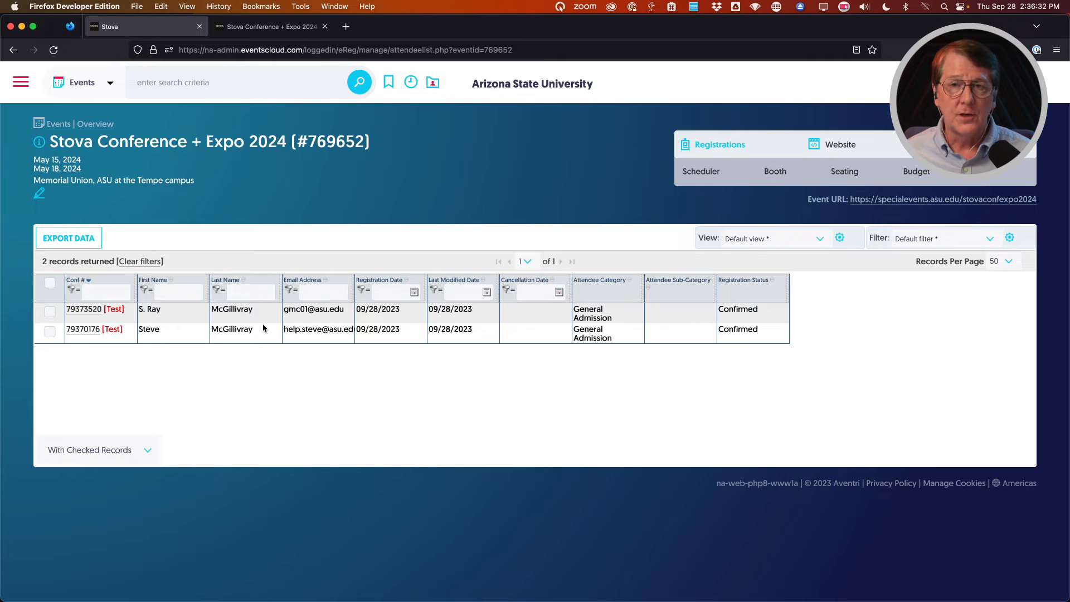
{"action": "mouse_move", "coordinate": [727, 144]}
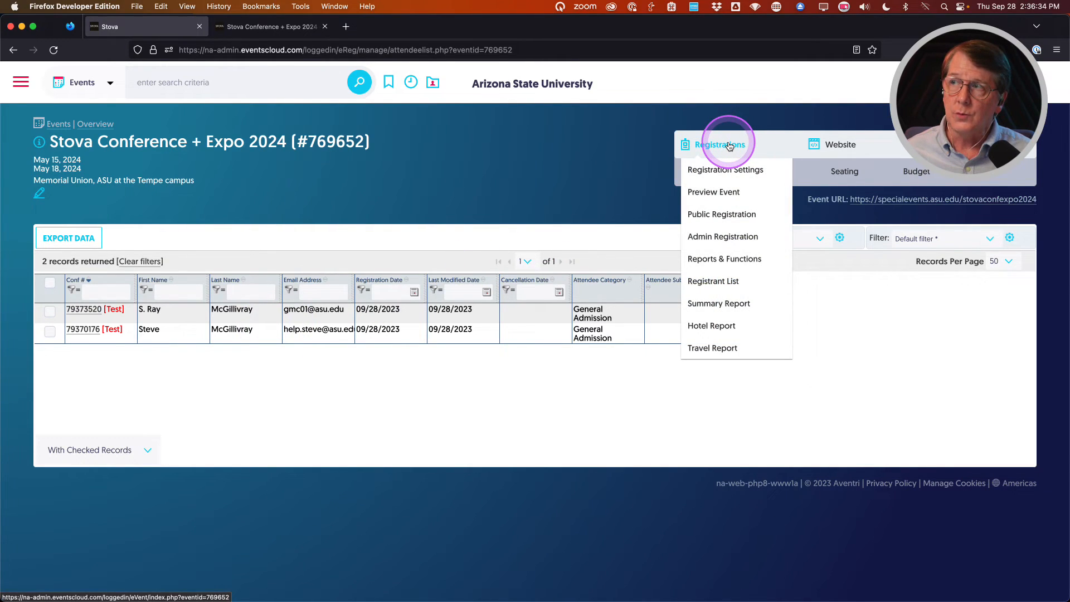
Run Clear Test Registrations from Reports & Functions and confirm both prompts.
{"action": "left_click", "coordinate": [722, 260]}
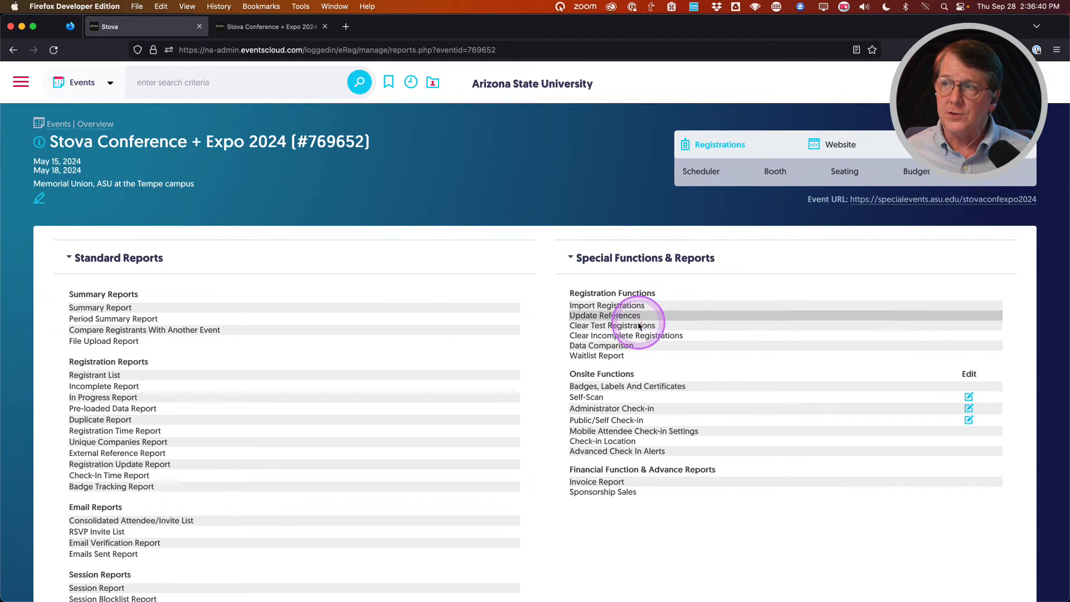
{"action": "left_click", "coordinate": [610, 327]}
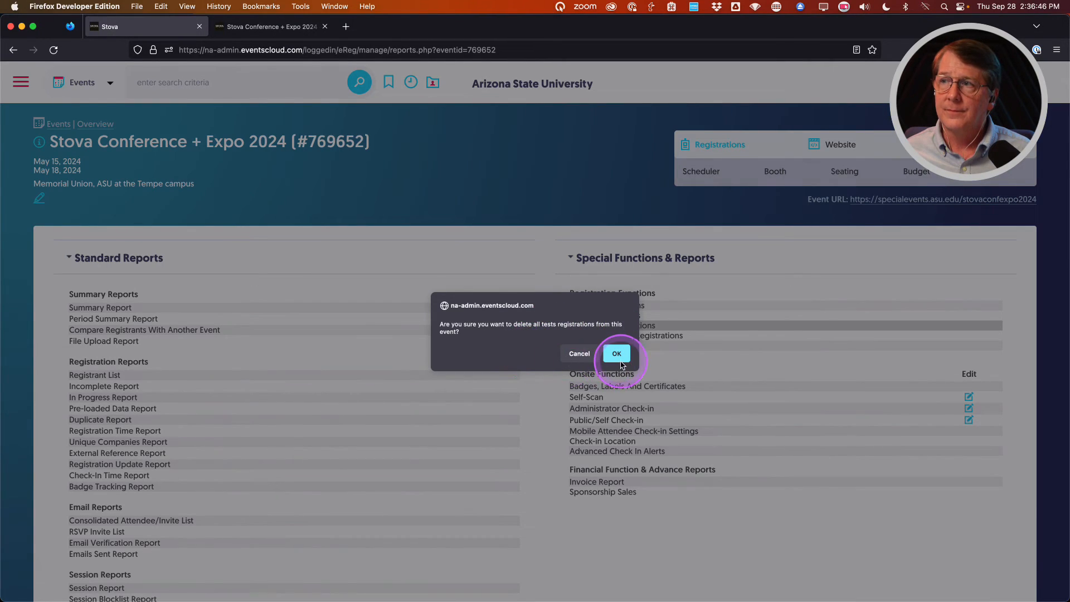
{"action": "left_click", "coordinate": [617, 355]}
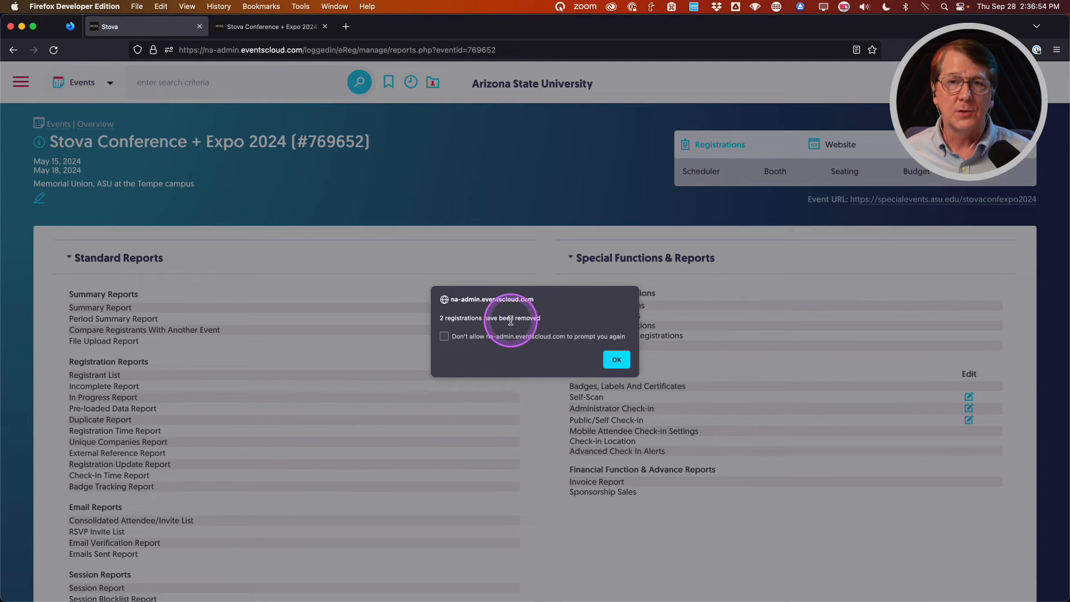
{"action": "left_click", "coordinate": [616, 360]}
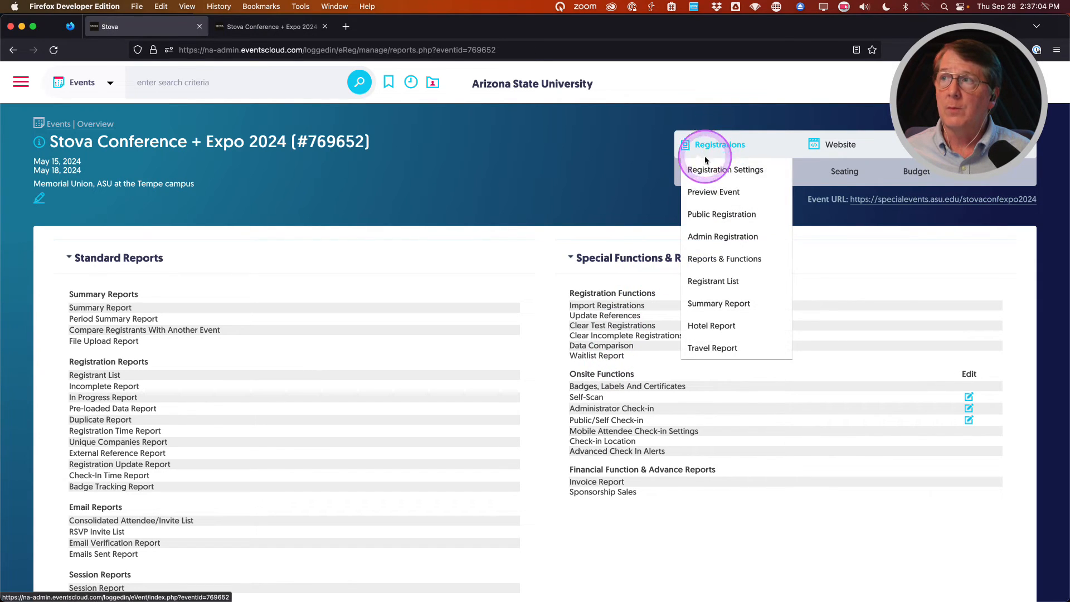
In Payment settings, make Invoice non-public, save, then delete the Invoice method.
{"action": "left_click", "coordinate": [718, 167]}
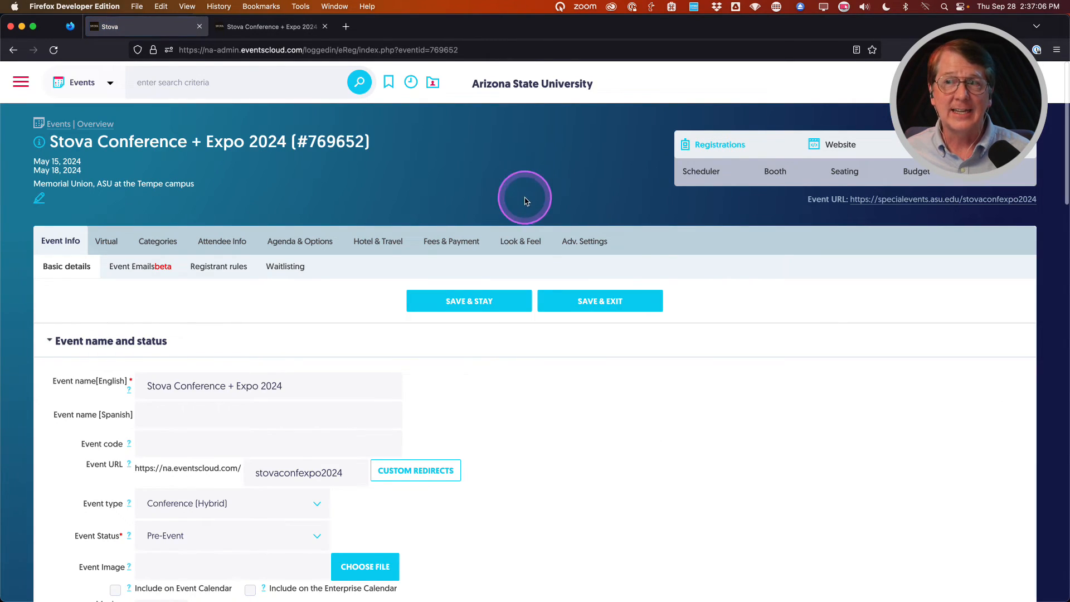
{"action": "mouse_move", "coordinate": [454, 237]}
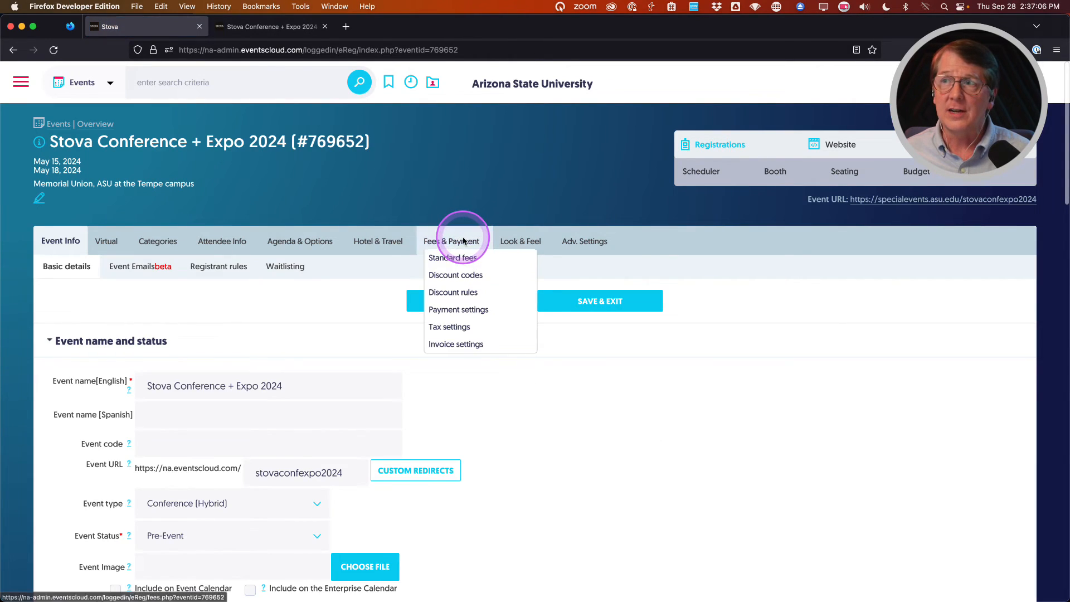
{"action": "left_click", "coordinate": [452, 314]}
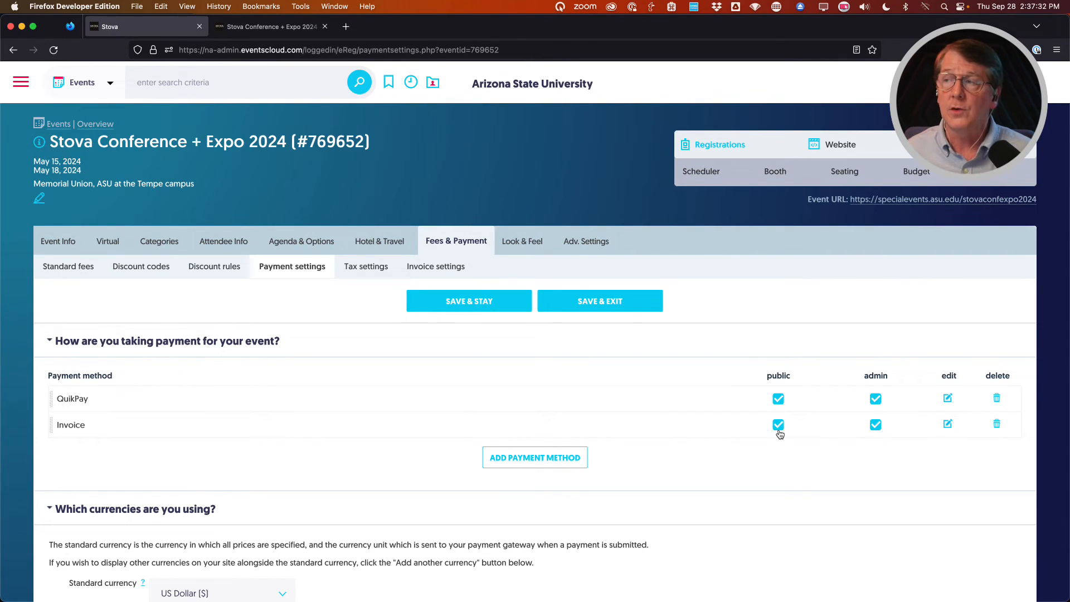
{"action": "left_click", "coordinate": [764, 441]}
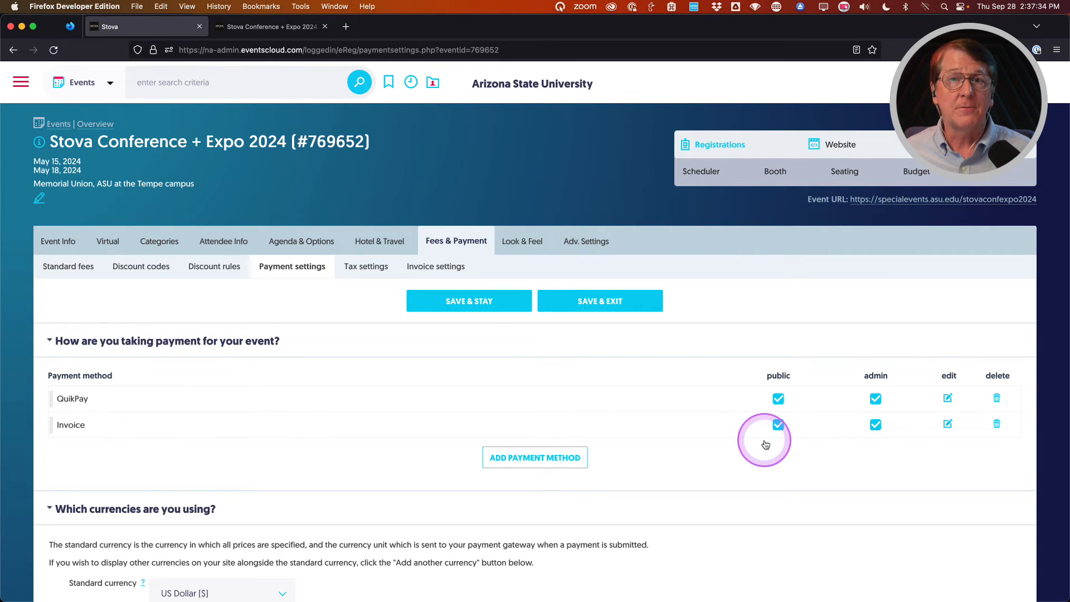
{"action": "left_click", "coordinate": [778, 425]}
{"action": "left_click", "coordinate": [437, 304]}
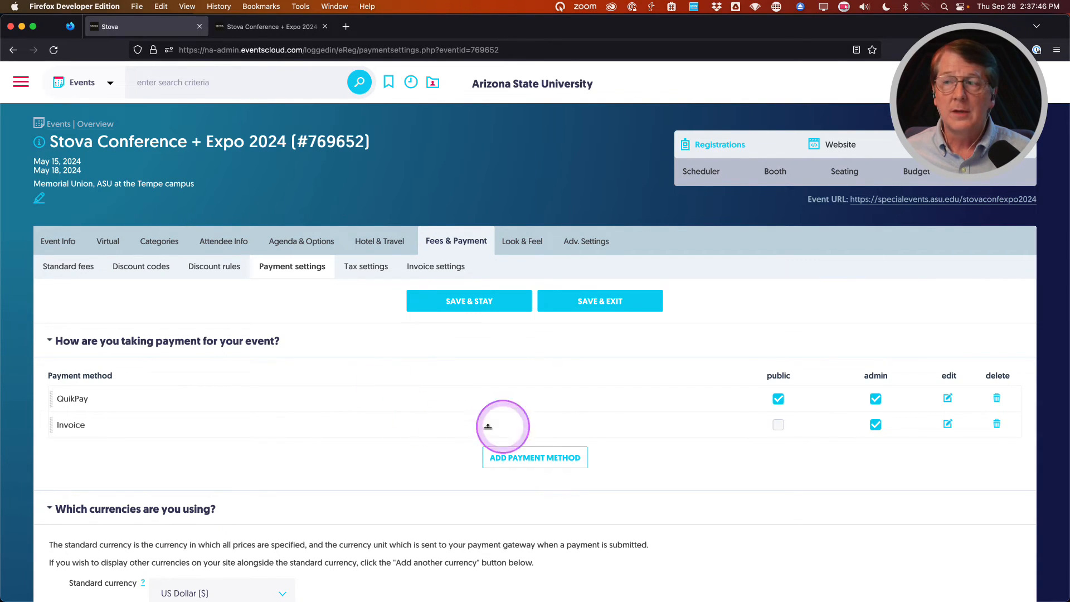
{"action": "left_click", "coordinate": [997, 426]}
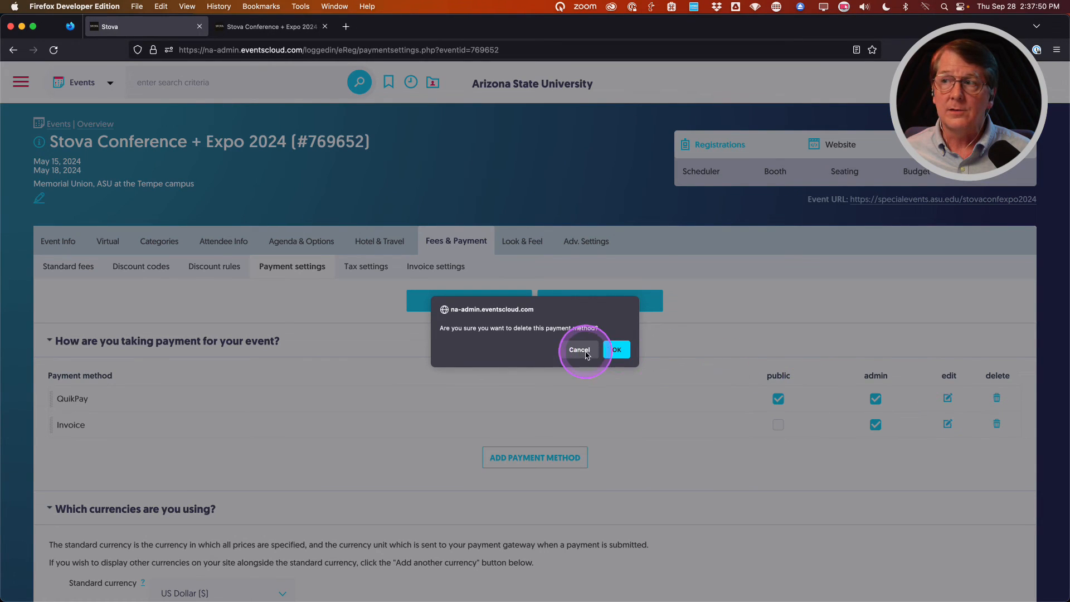
{"action": "left_click", "coordinate": [615, 349]}
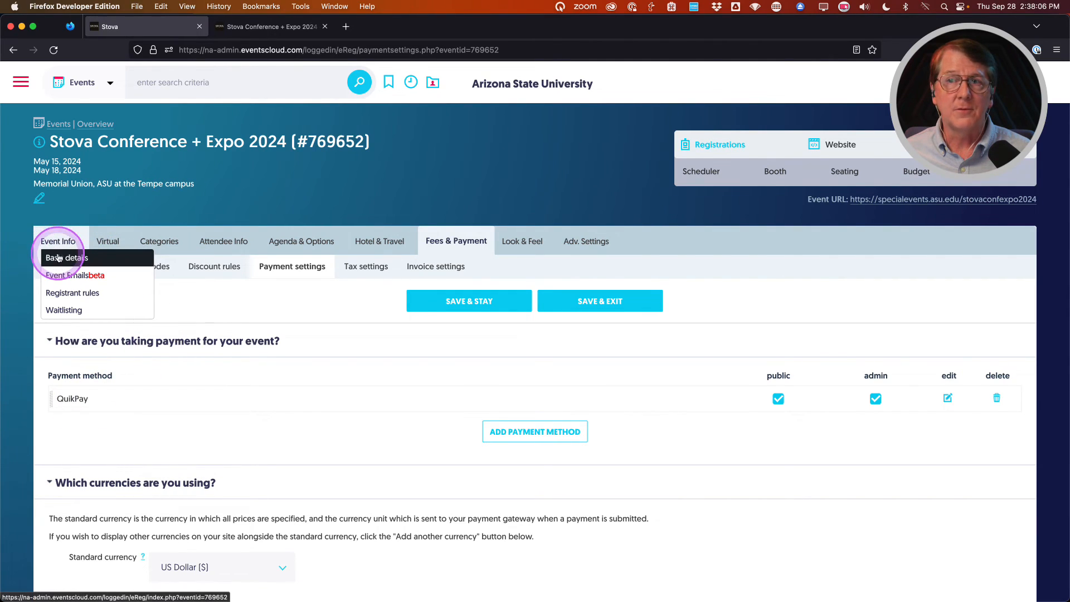
Change Event Status from Pre-Event to Live in Basic details and Save & Stay.
{"action": "left_click", "coordinate": [59, 255]}
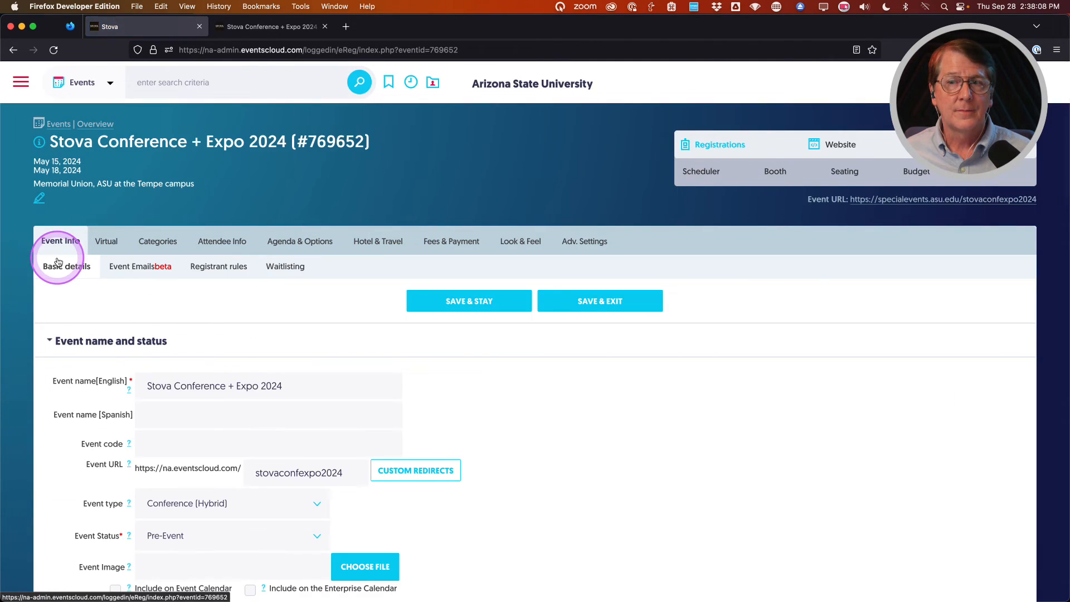
{"action": "scroll", "coordinate": [64, 462], "scroll_direction": "down", "scroll_amount": 3}
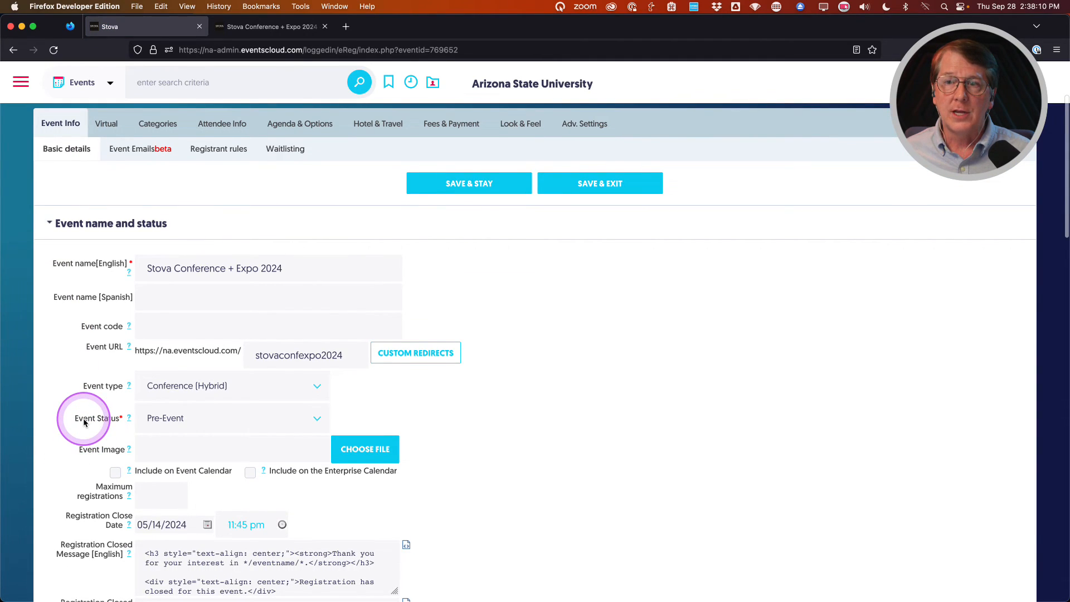
{"action": "left_click", "coordinate": [200, 418]}
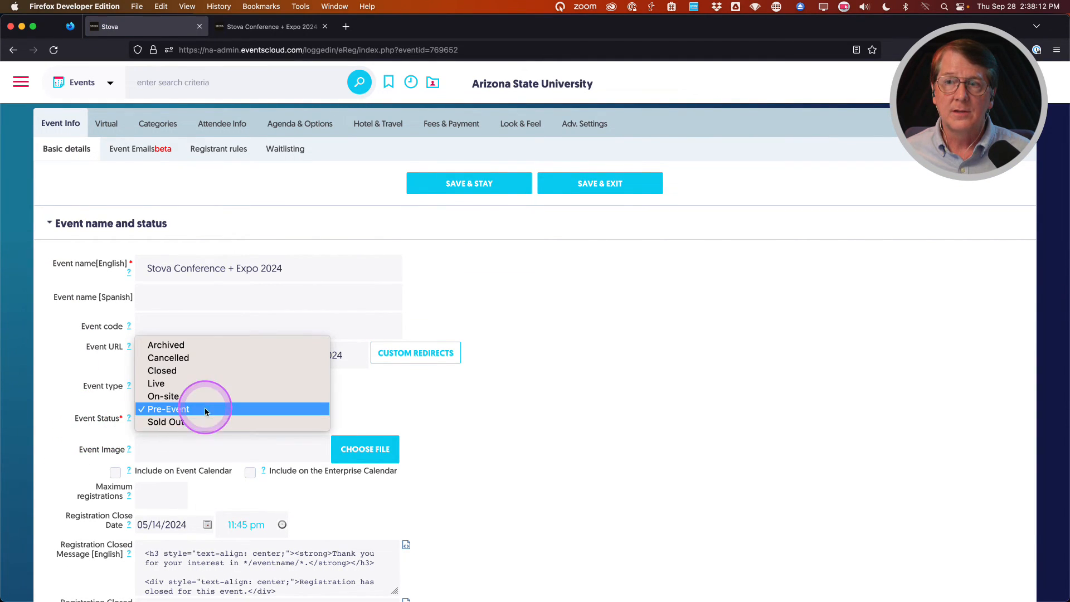
{"action": "left_click", "coordinate": [202, 383]}
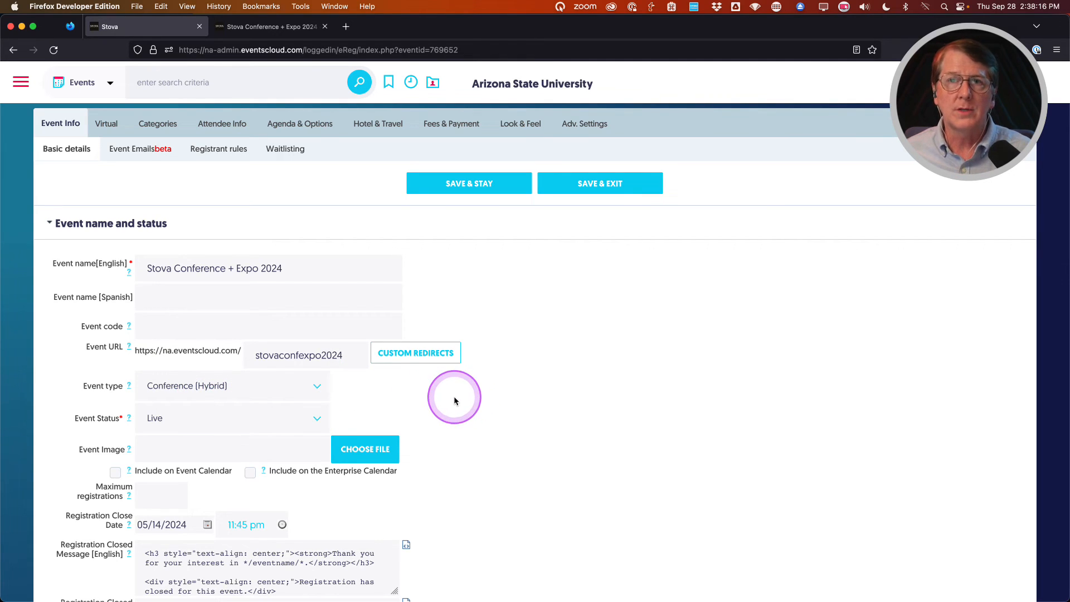
{"action": "left_click", "coordinate": [457, 185]}
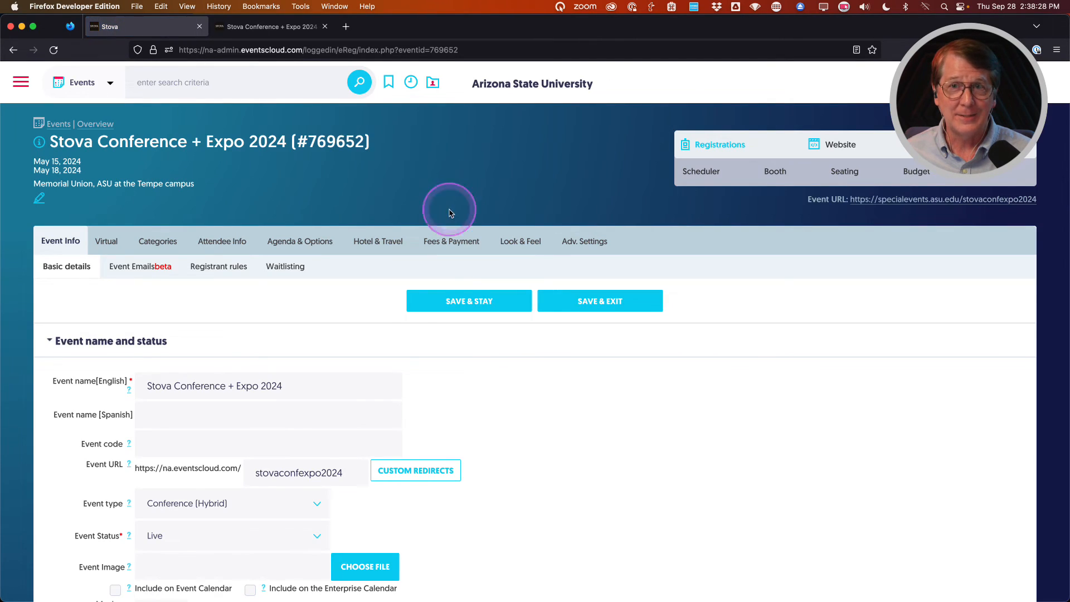
{"action": "scroll", "coordinate": [320, 315], "scroll_direction": "down", "scroll_amount": 1}
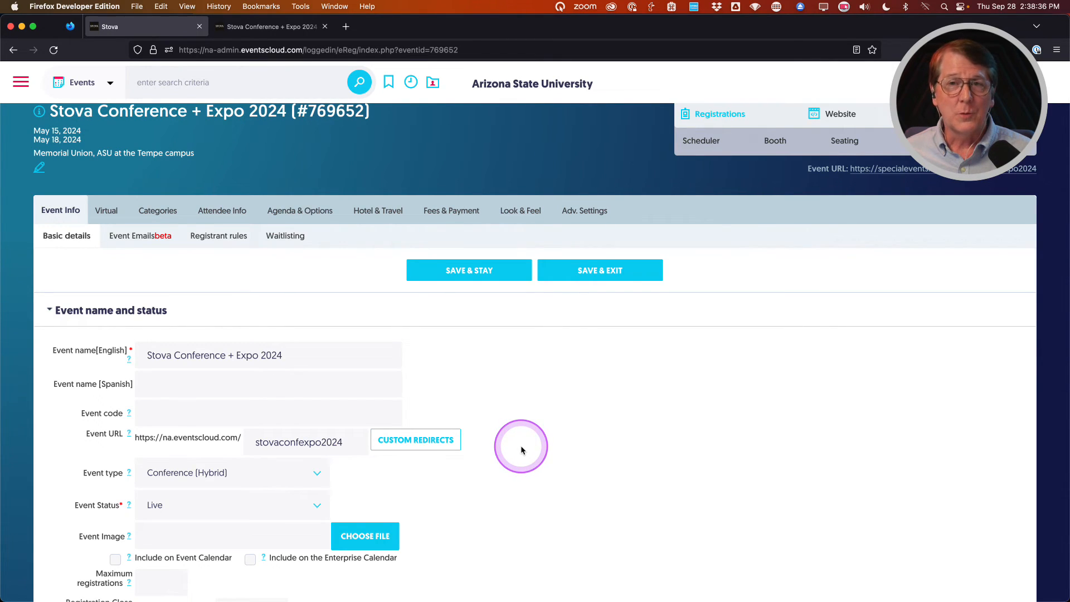
{"action": "scroll", "coordinate": [521, 449], "scroll_direction": "up", "scroll_amount": 1}
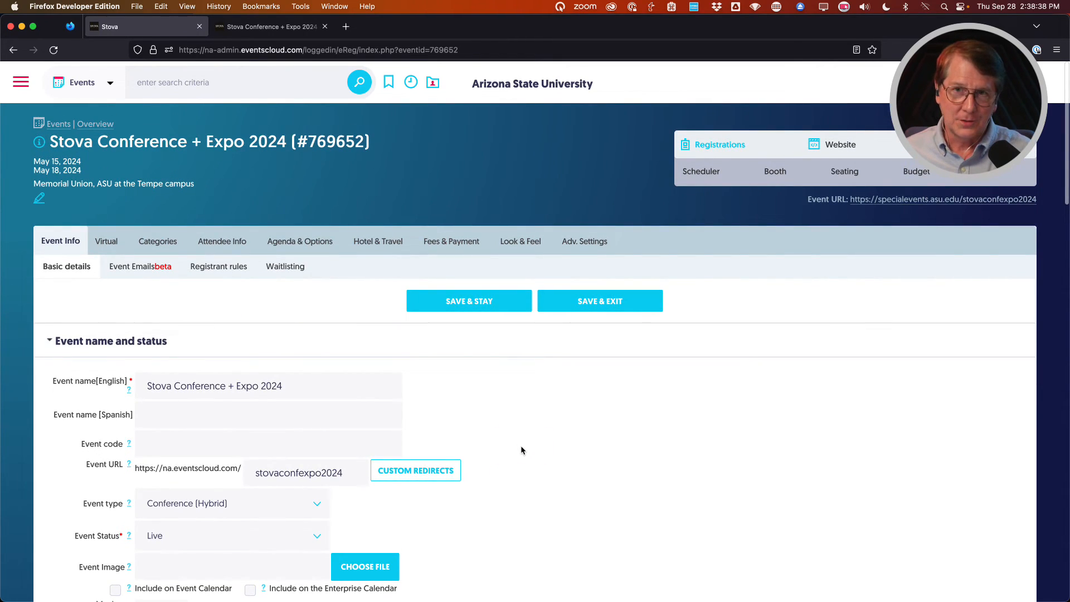